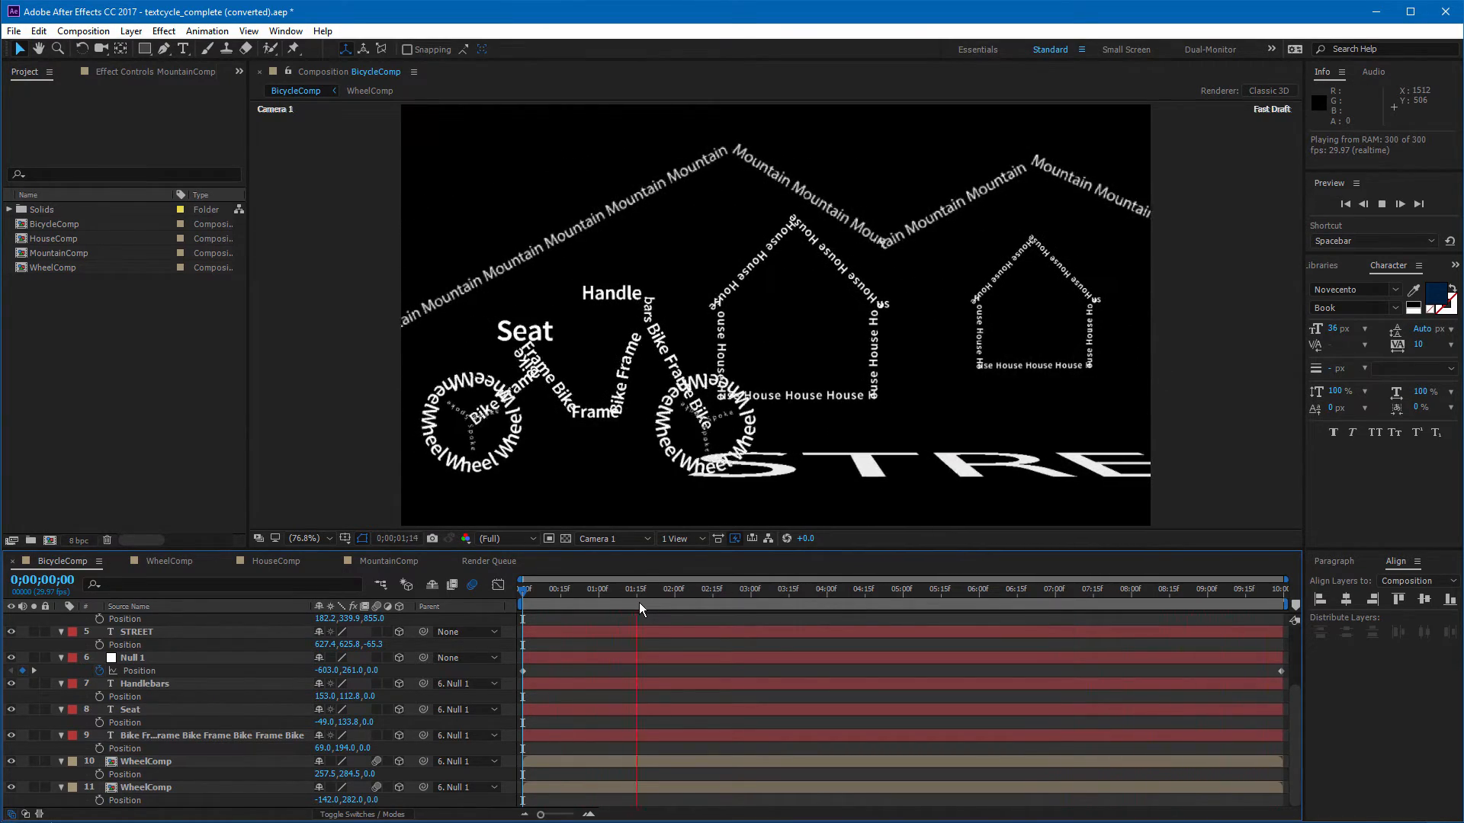
Step: Stop the preview and start a new project, discarding unsaved changes to the current one
key("space")
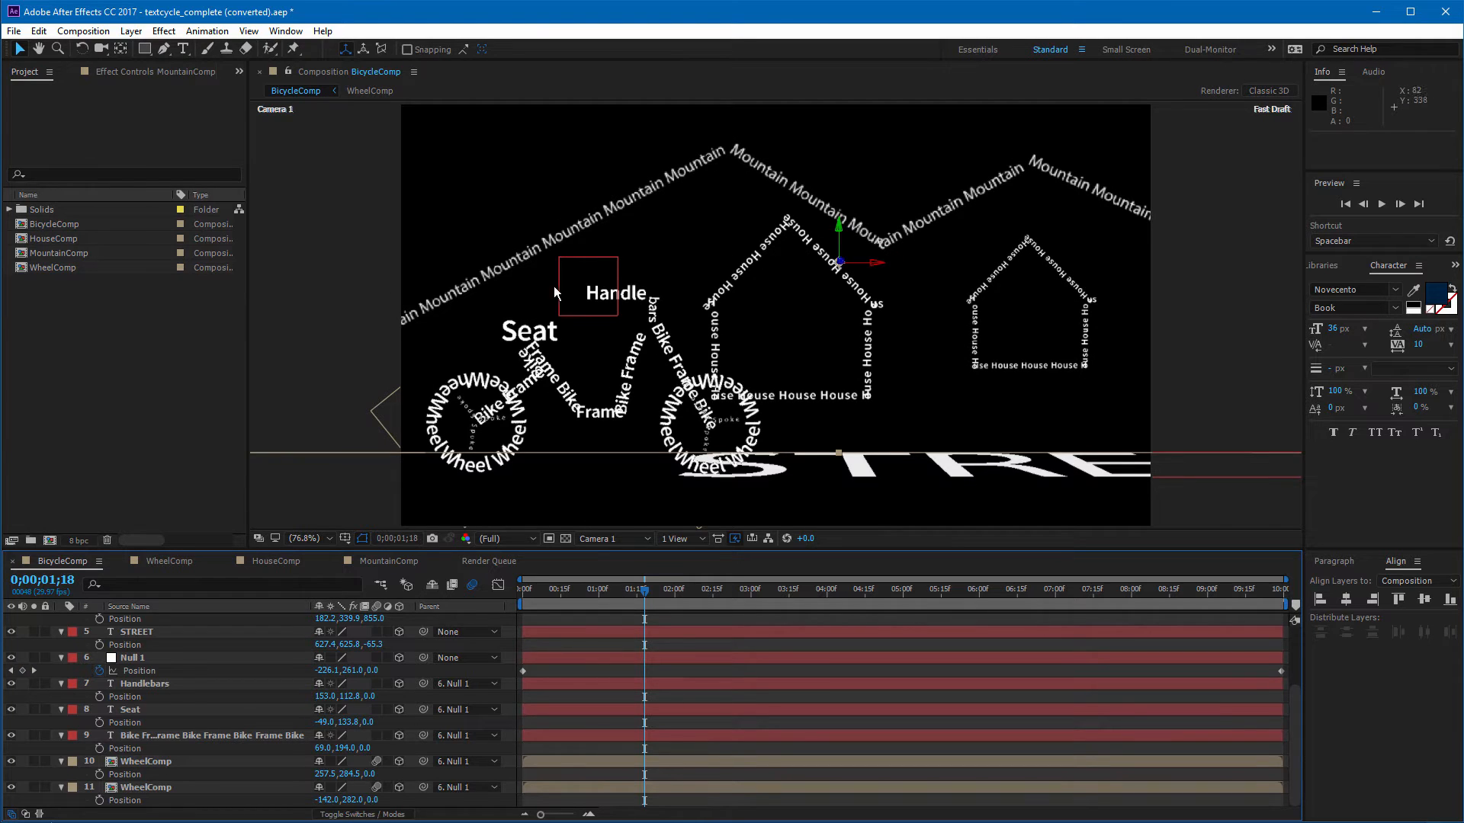
left_click(15, 33)
mouse_move(38, 50)
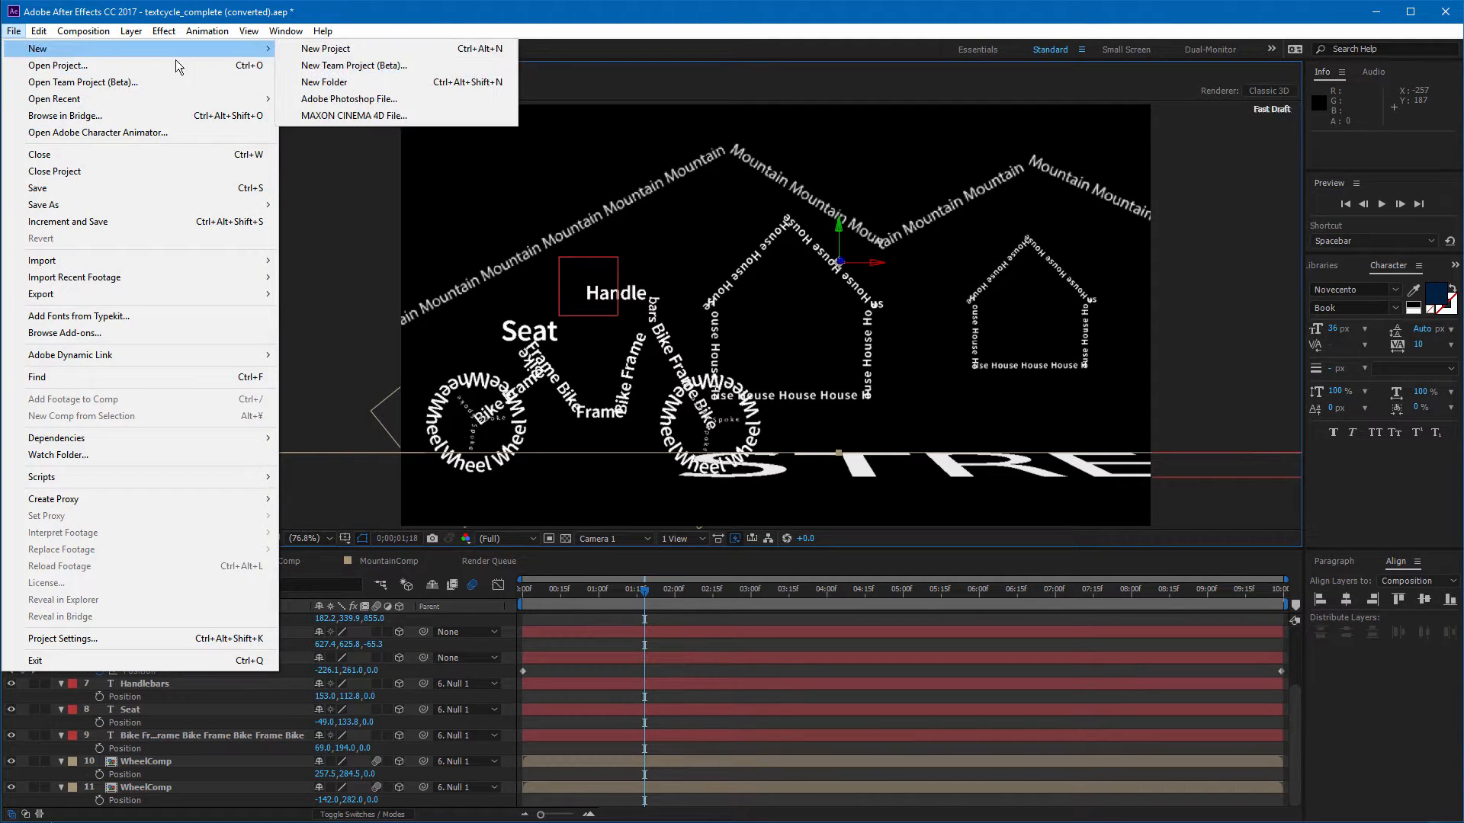
left_click(336, 51)
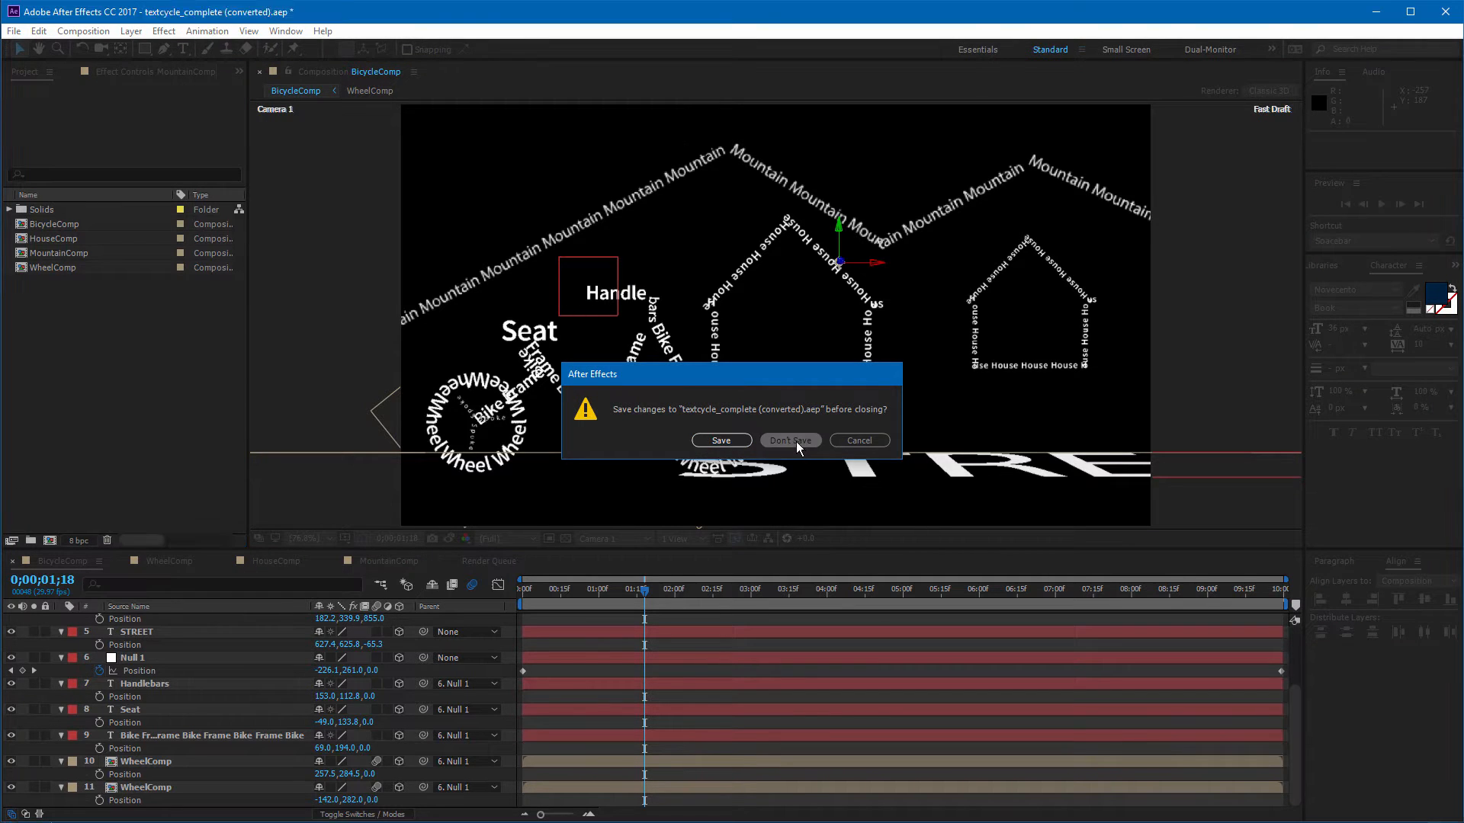
left_click(786, 442)
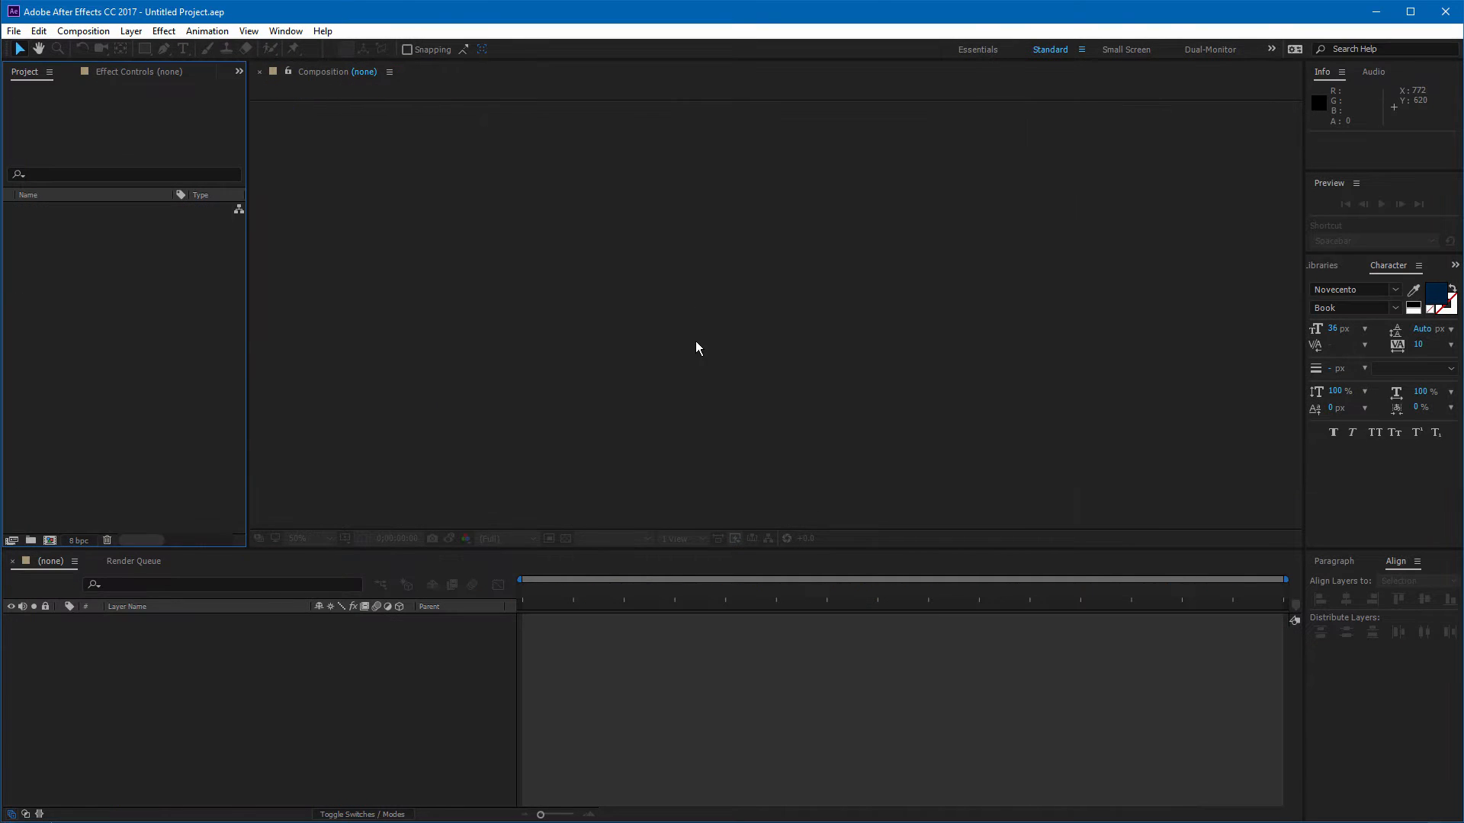
Step: Create a new composition with a custom preset of 512 × 512 px at 30 fps
left_click(83, 32)
left_click(99, 48)
left_click(565, 244)
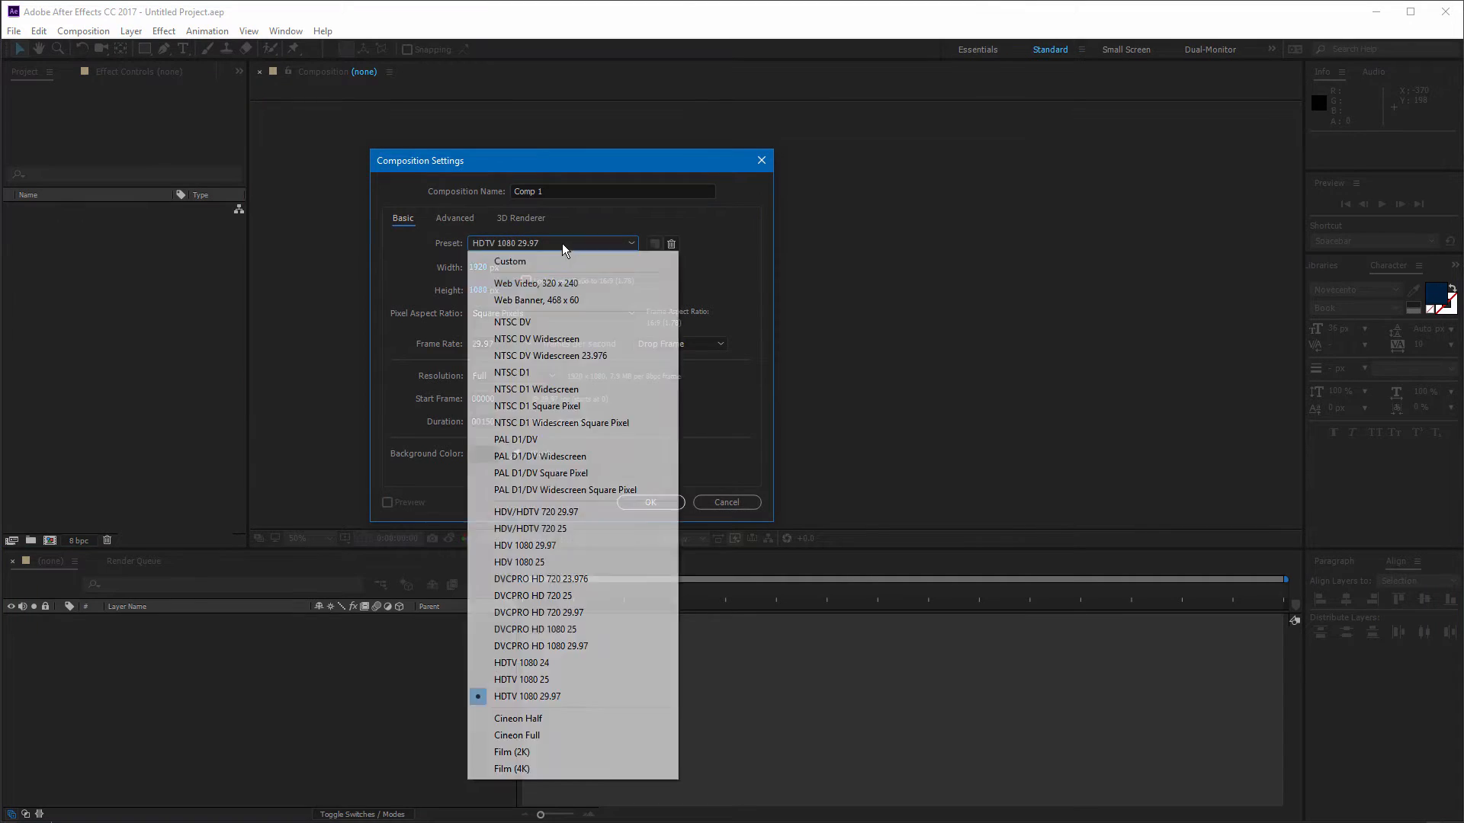
left_click(527, 261)
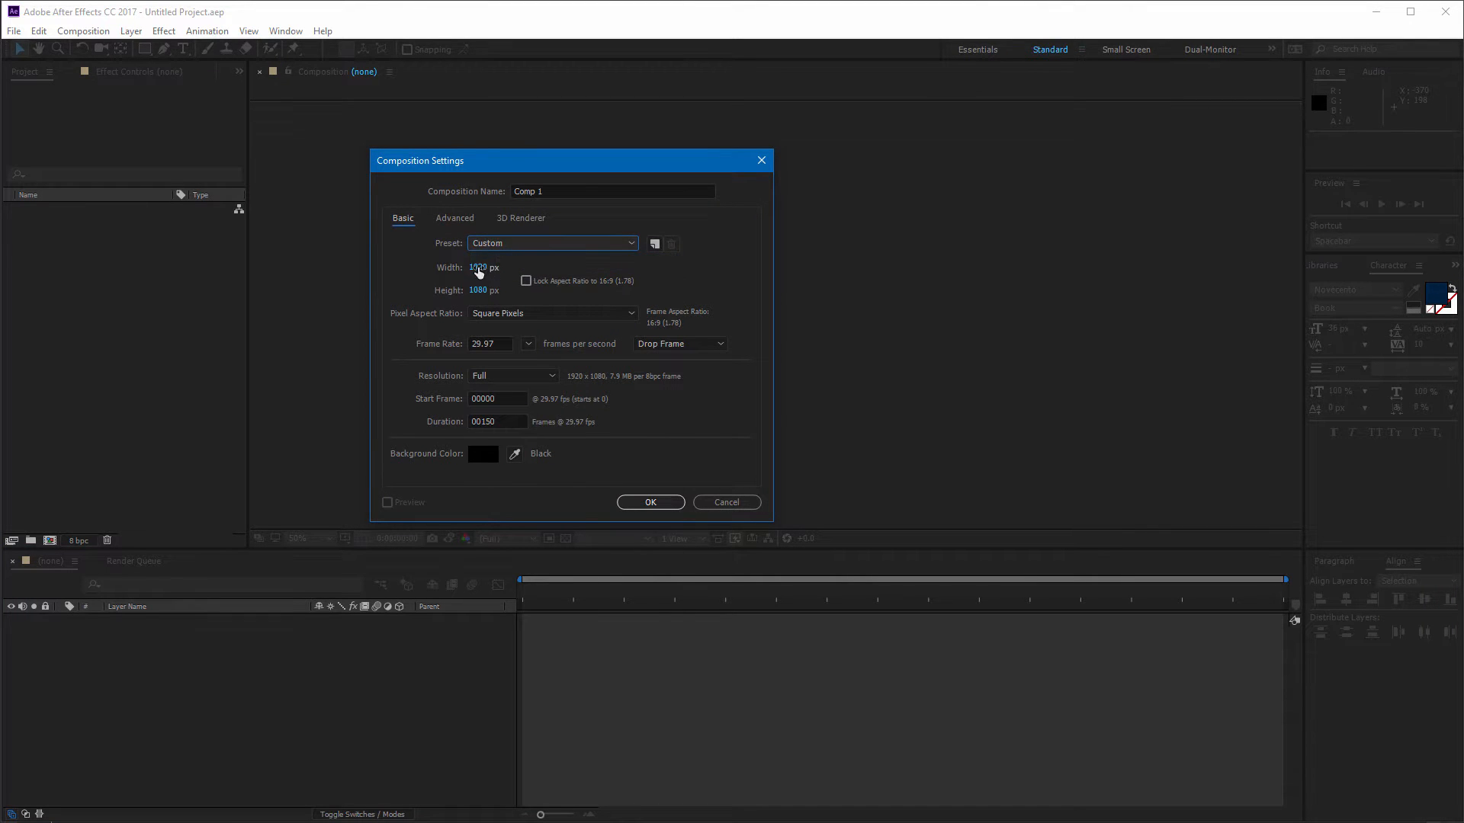
left_click(478, 268)
type("512")
key("Tab")
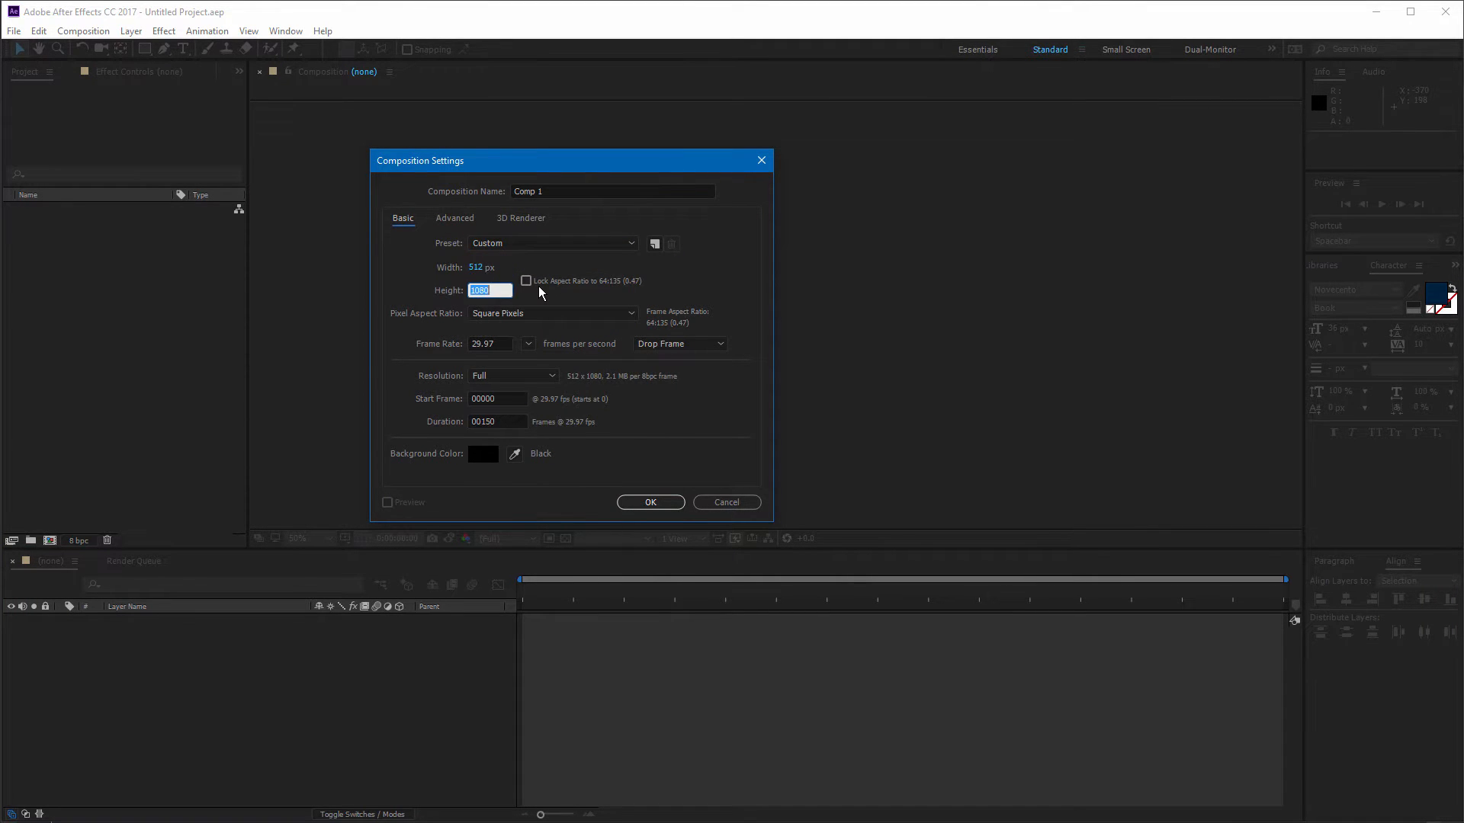
type("512")
left_click(528, 344)
left_click(548, 477)
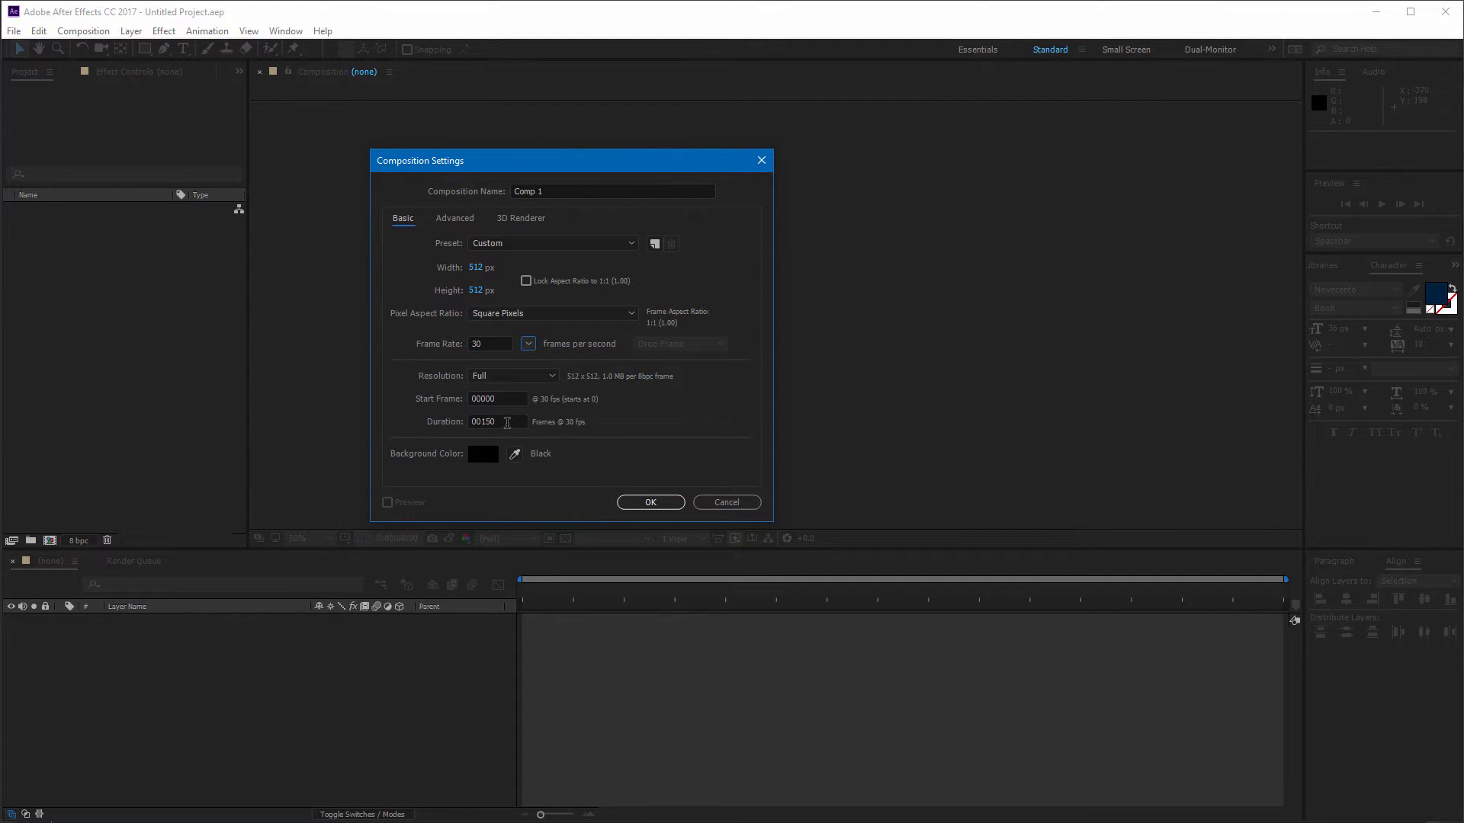
left_click(638, 502)
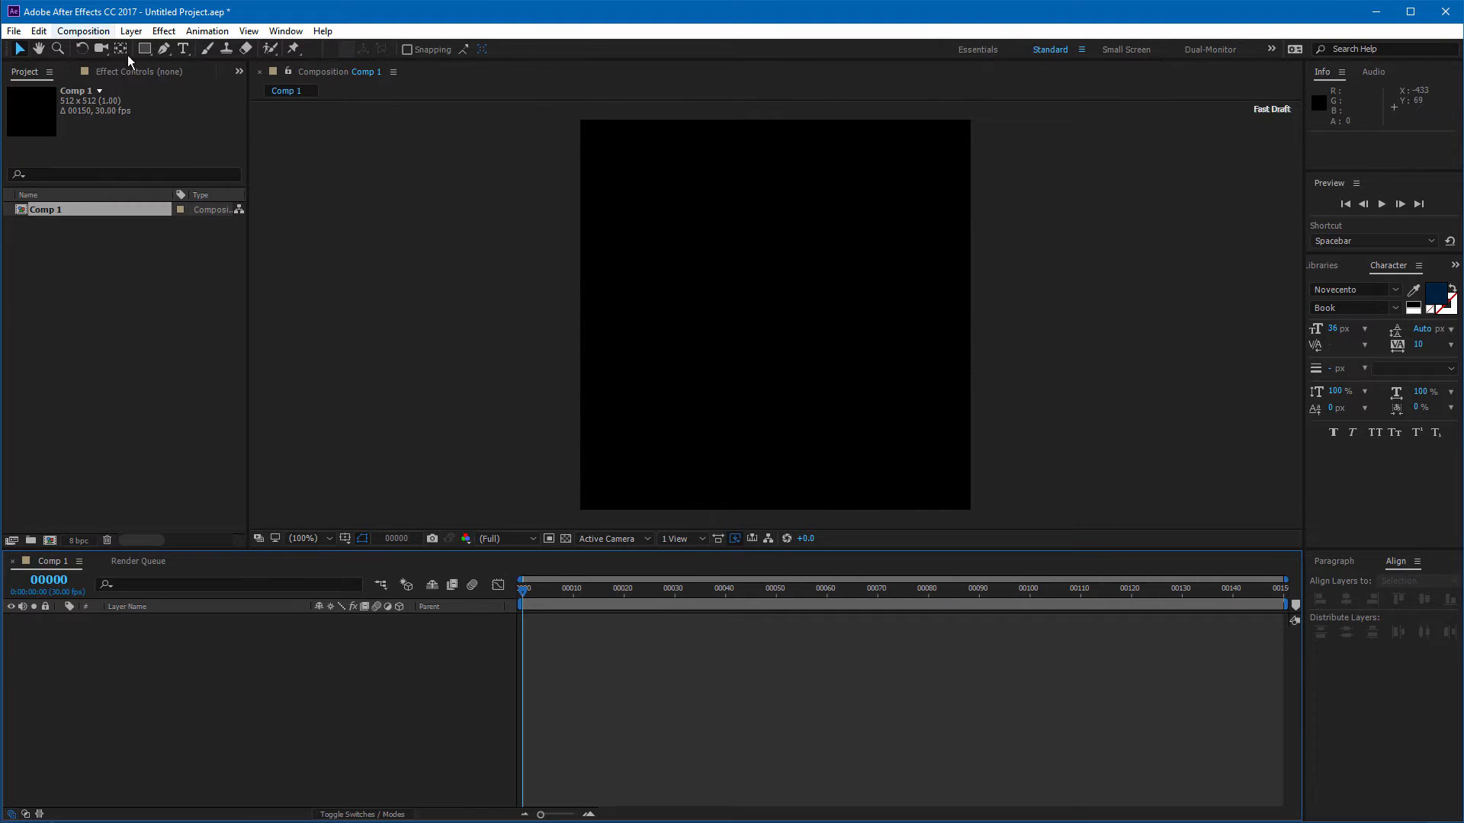
Step: Create a text layer reading Wheel and move it toward the upper middle of the frame
left_click(183, 50)
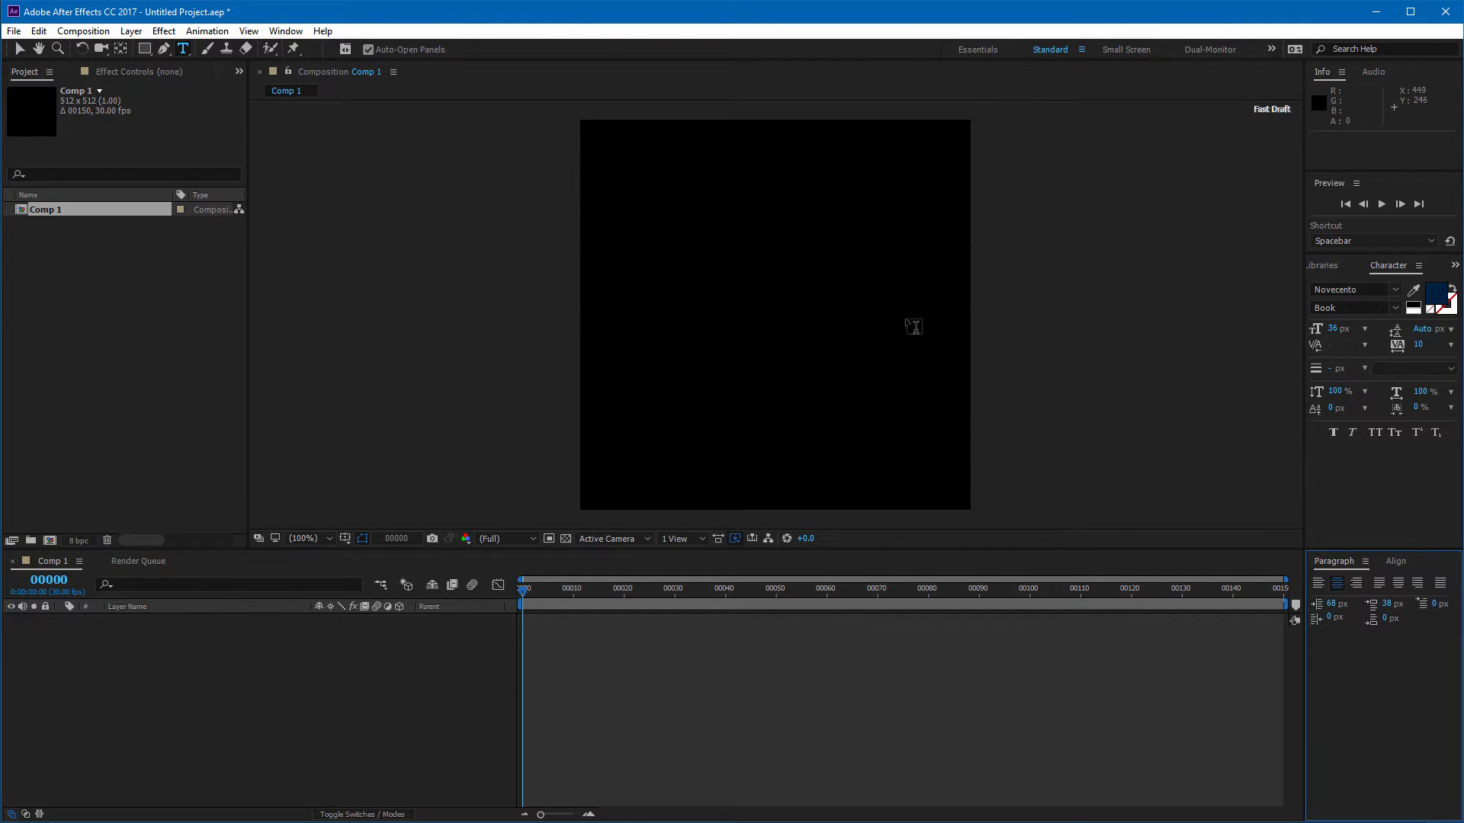
left_click(748, 340)
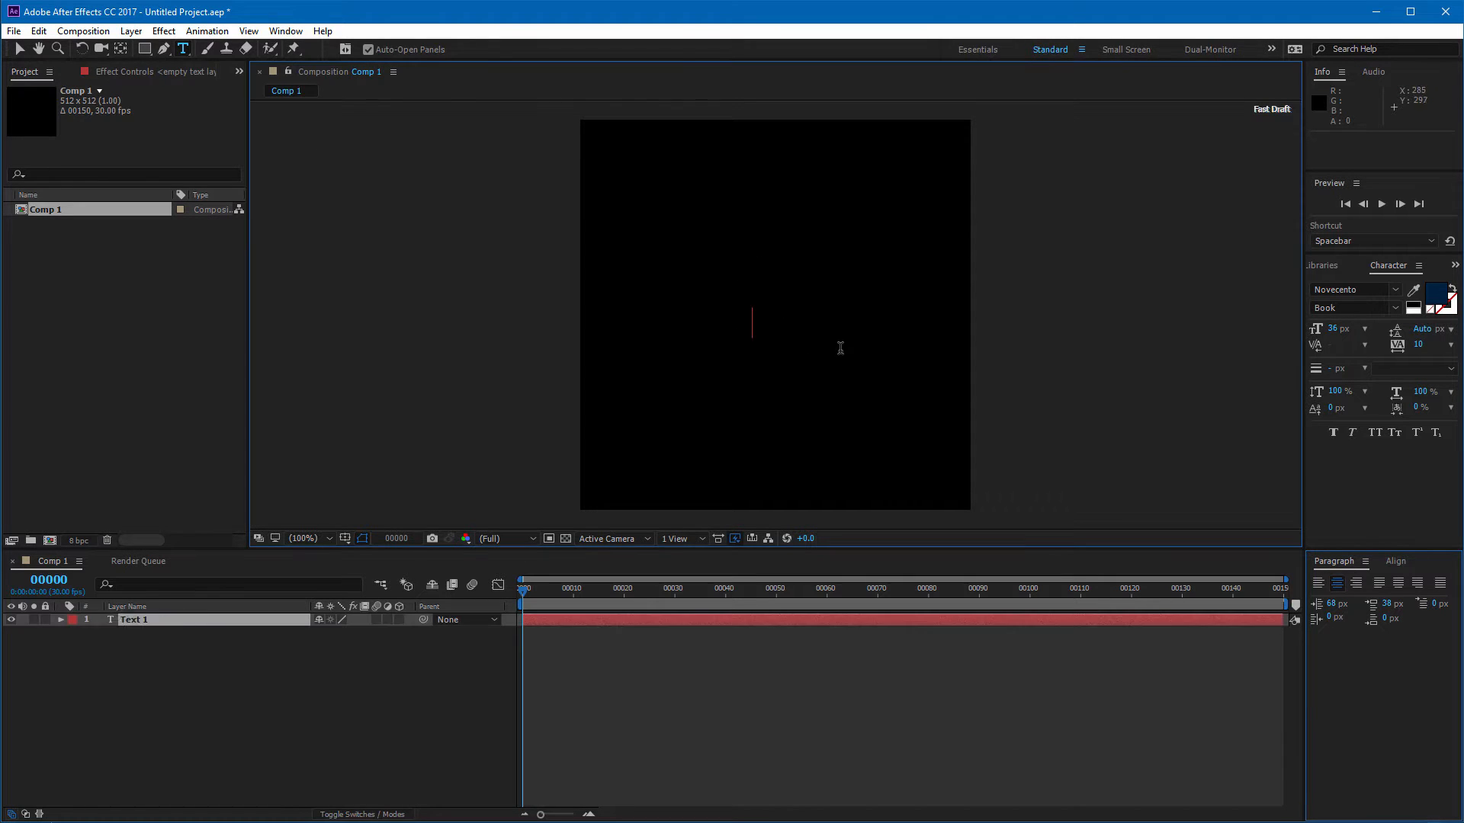
type("Whee")
key("BackSpace")
key("BackSpace")
key("BackSpace")
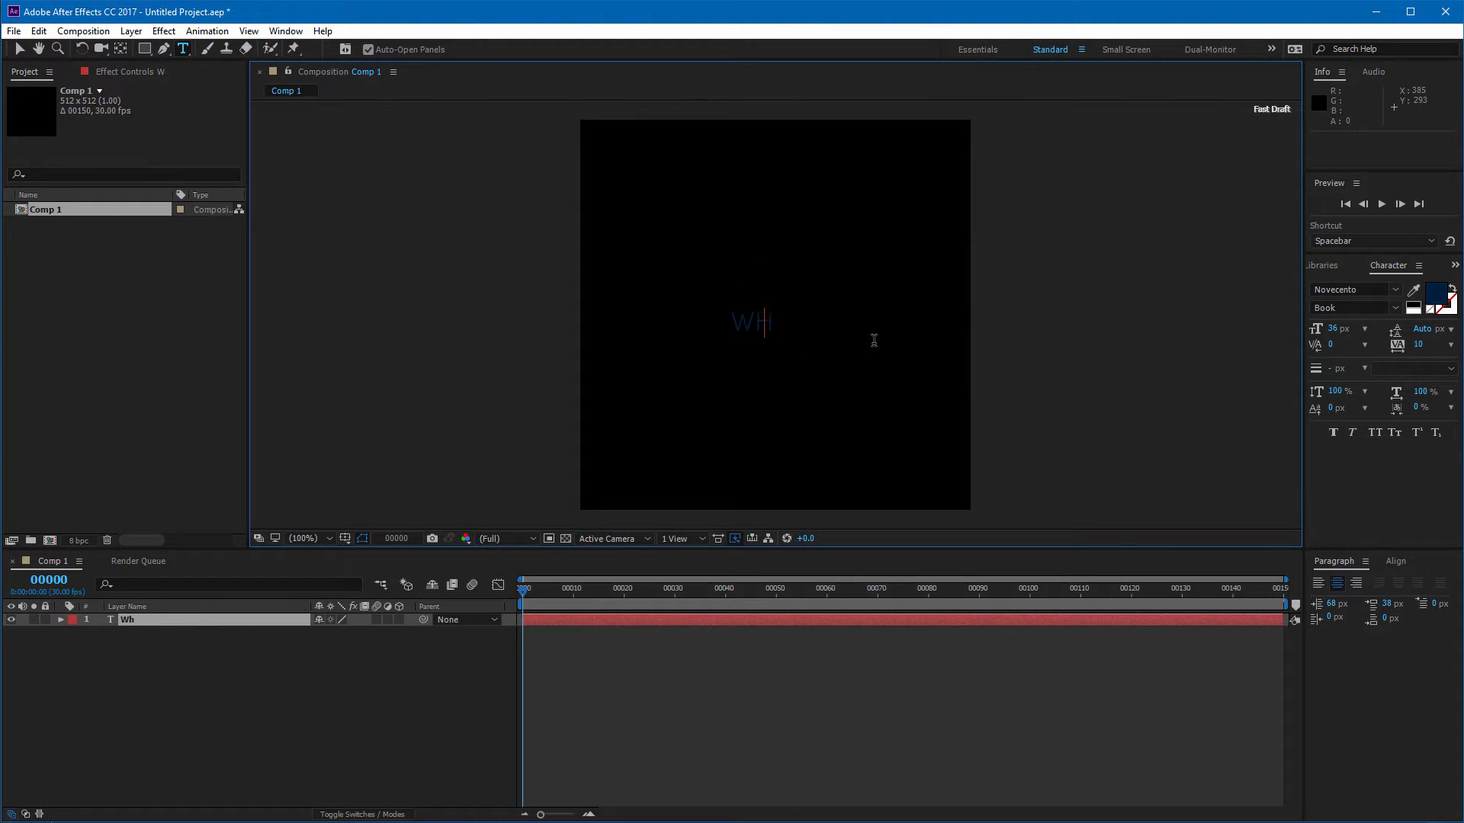
type("heel")
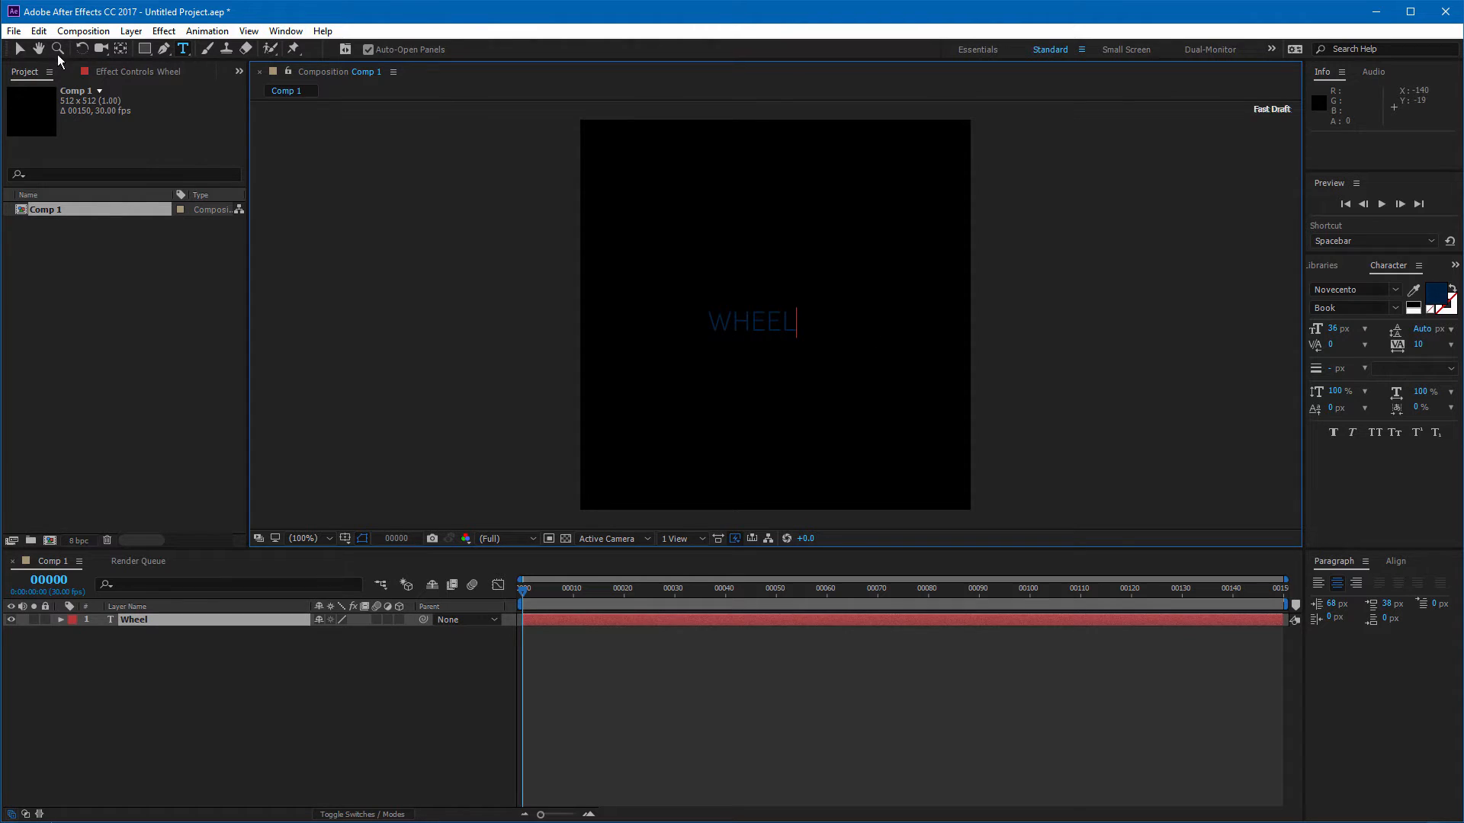
left_click(19, 48)
left_click_drag(777, 323, 790, 241)
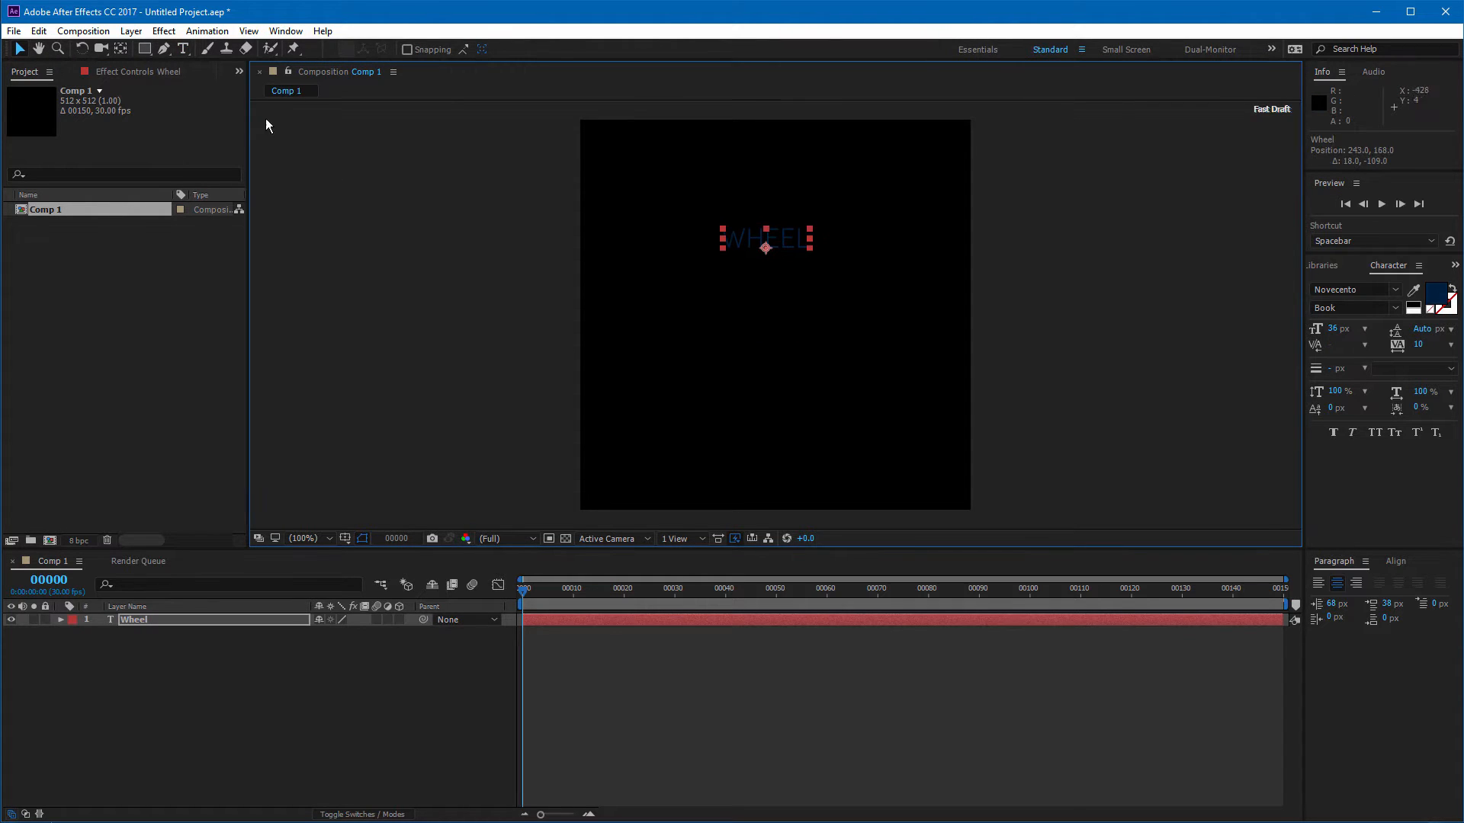
Step: Add a second text layer reading Spoke below the Wheel text
left_click(183, 49)
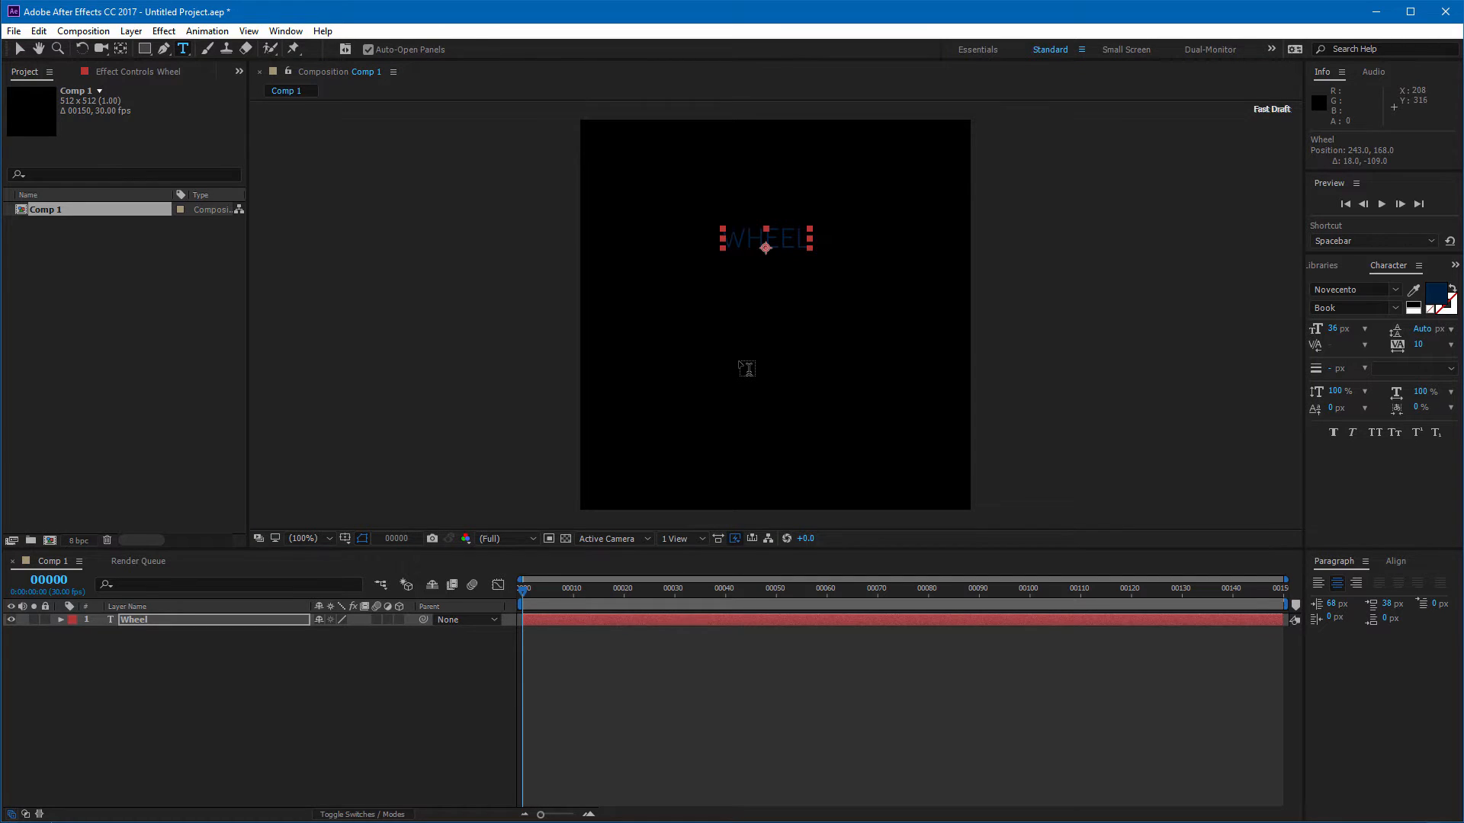
left_click(746, 370)
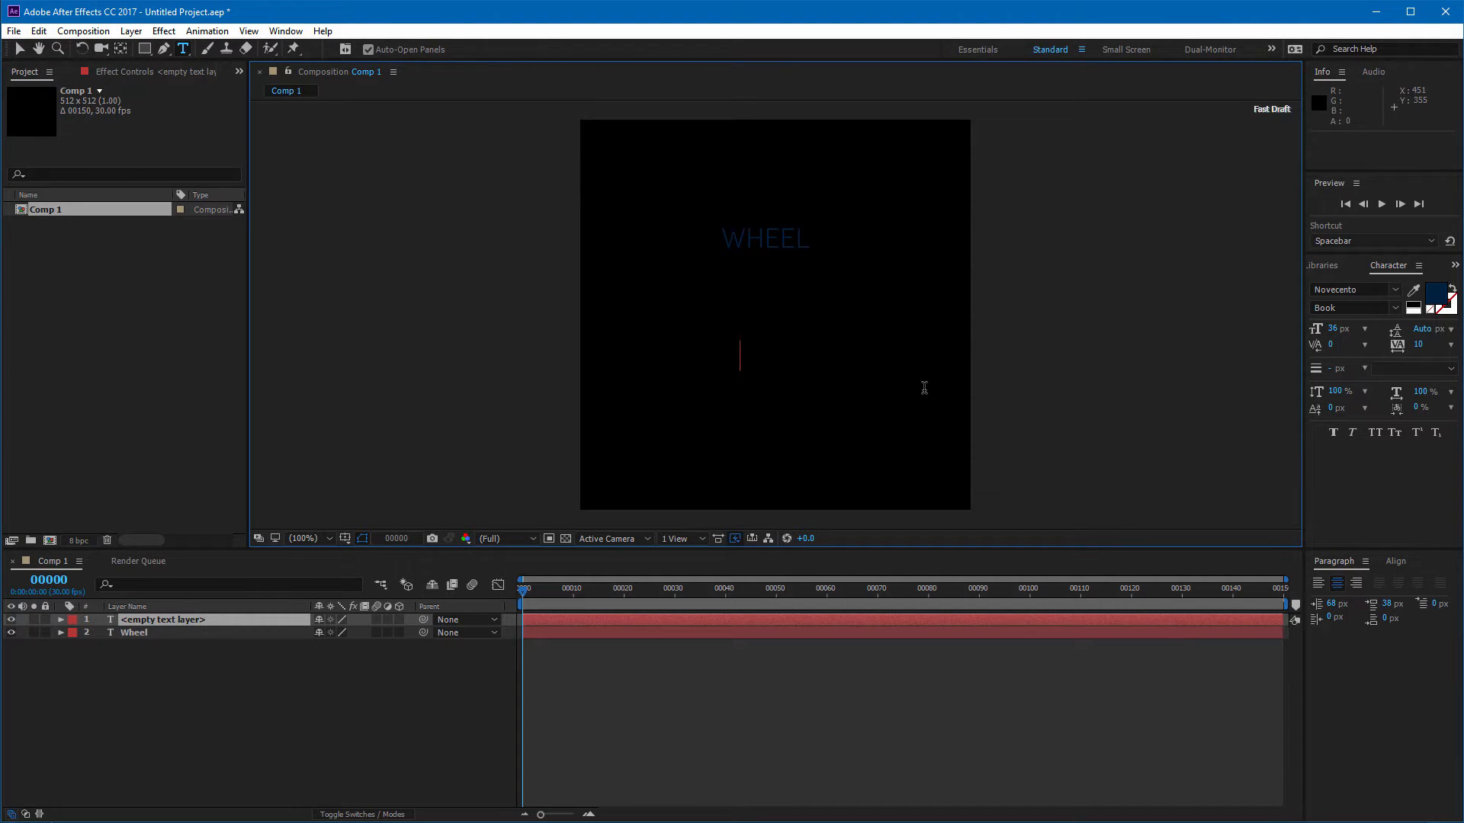
type("Spoke")
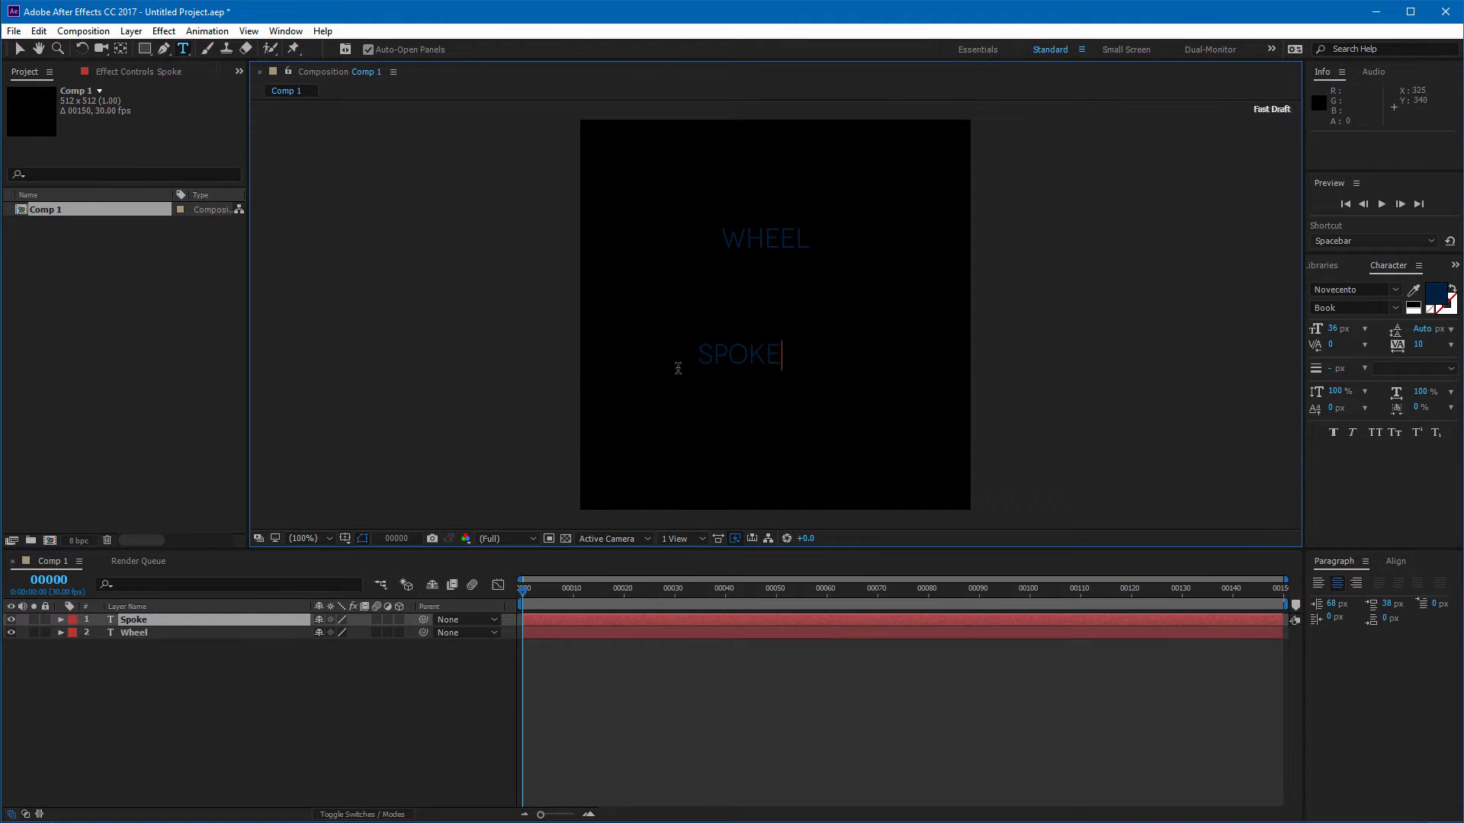
left_click(19, 48)
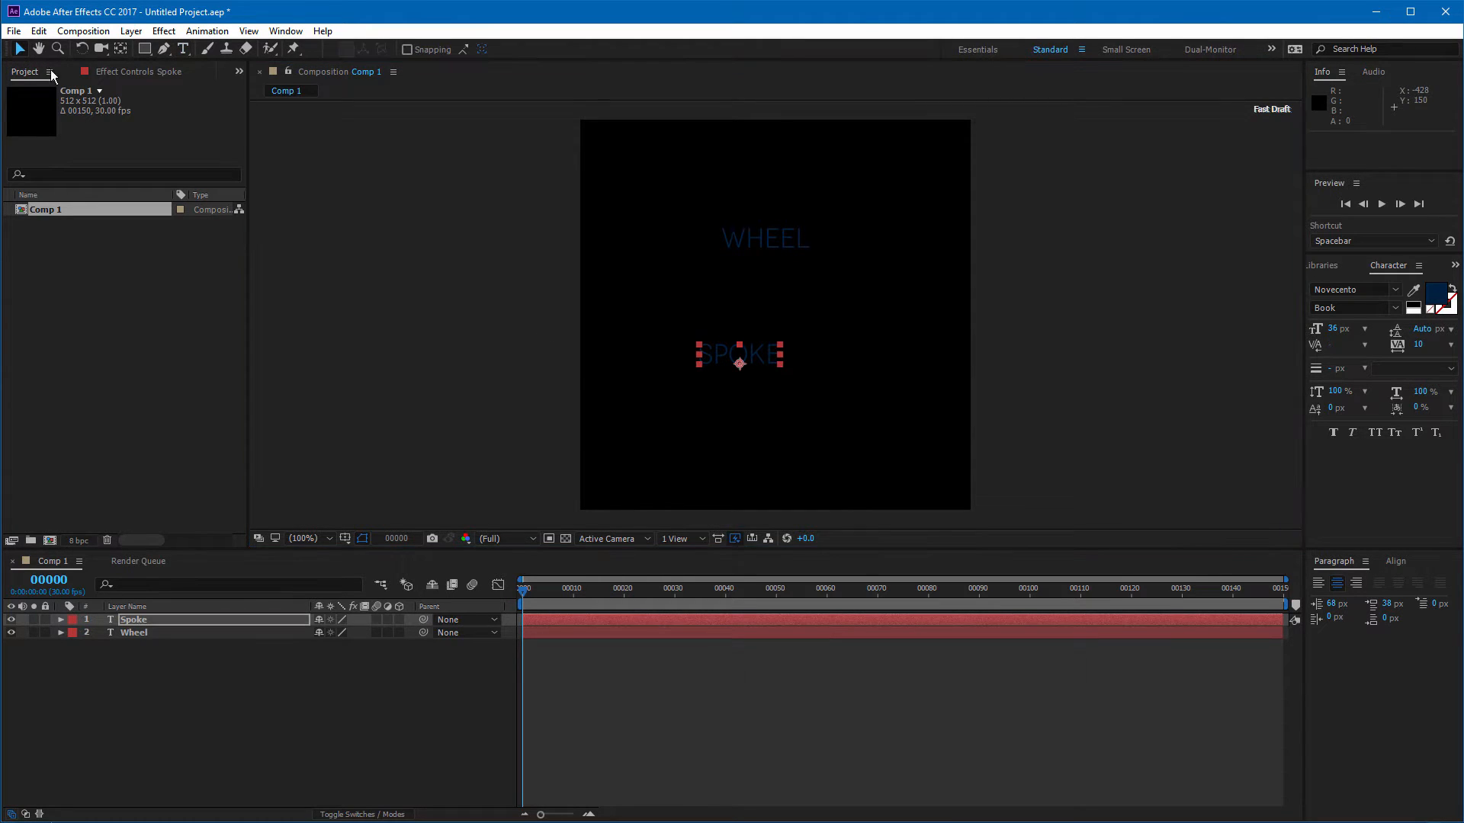
Step: Drag out a paragraph text box, then reposition the Wheel and Spoke texts near the frame's centre
left_click(184, 49)
left_click_drag(651, 267, 873, 432)
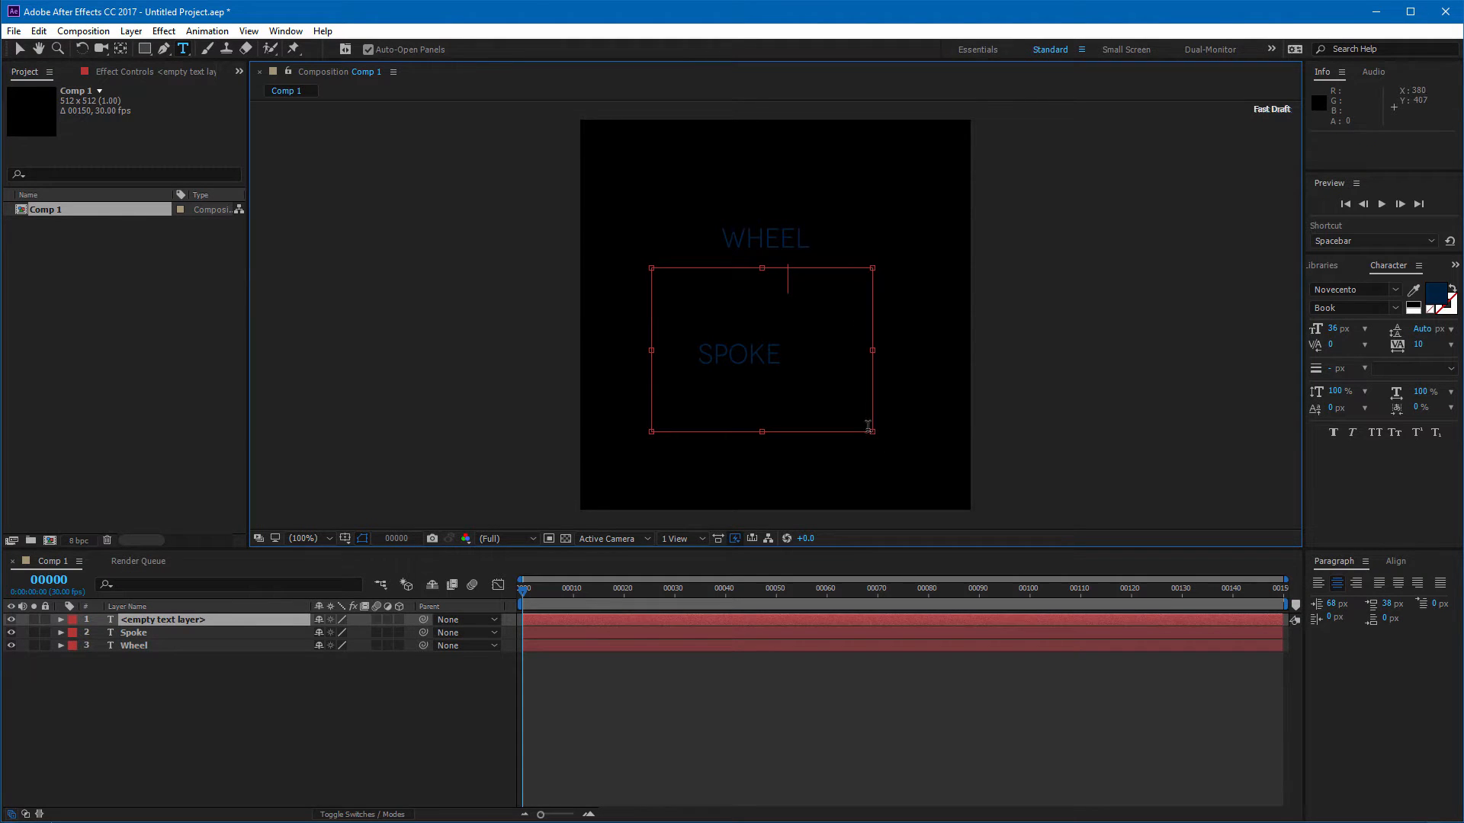
left_click(19, 48)
left_click_drag(770, 242, 806, 284)
left_click_drag(756, 353, 822, 372)
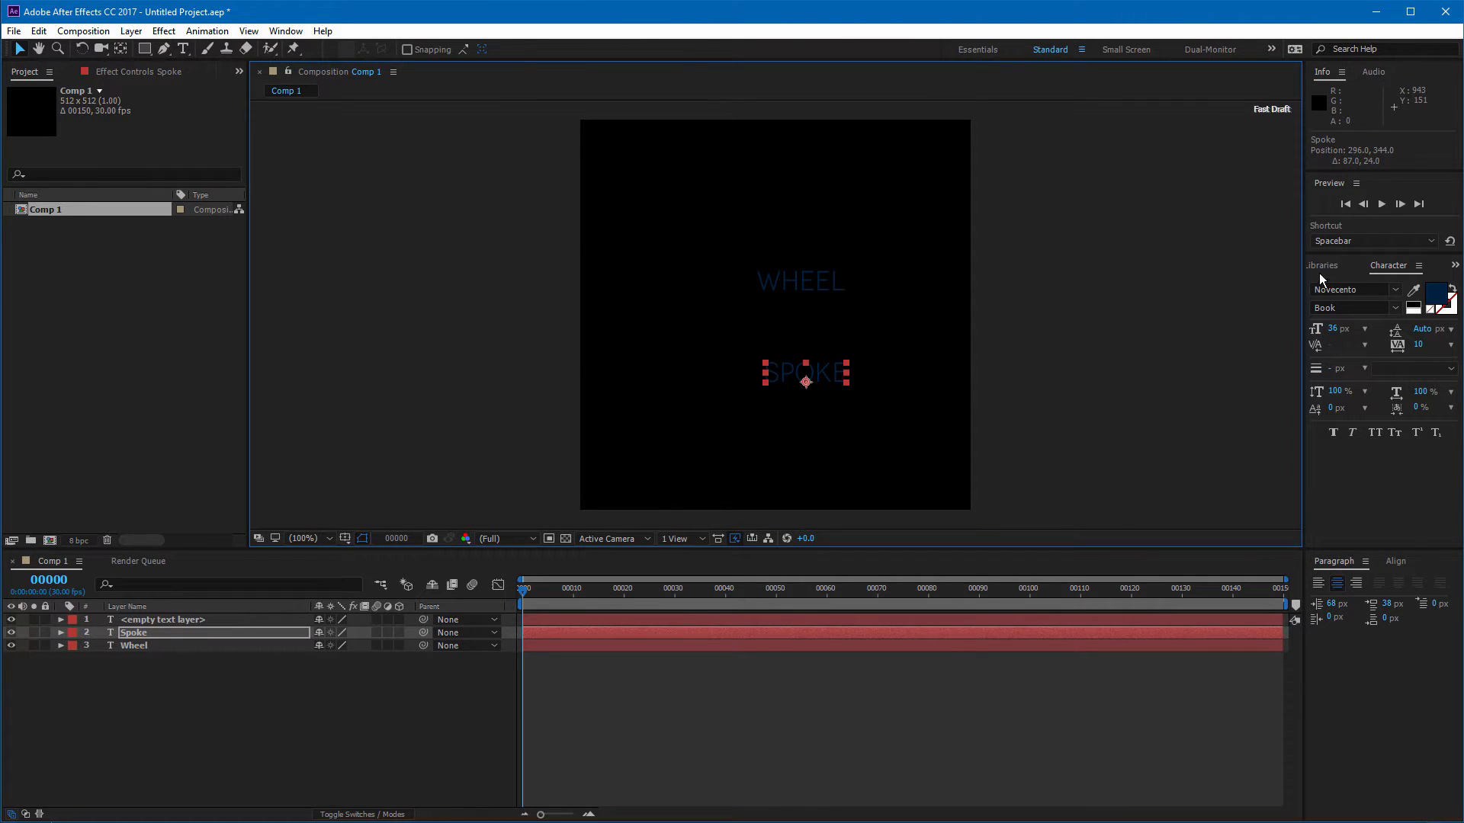
Step: Try left, right and centre paragraph alignment on the Spoke text
left_click(1319, 586)
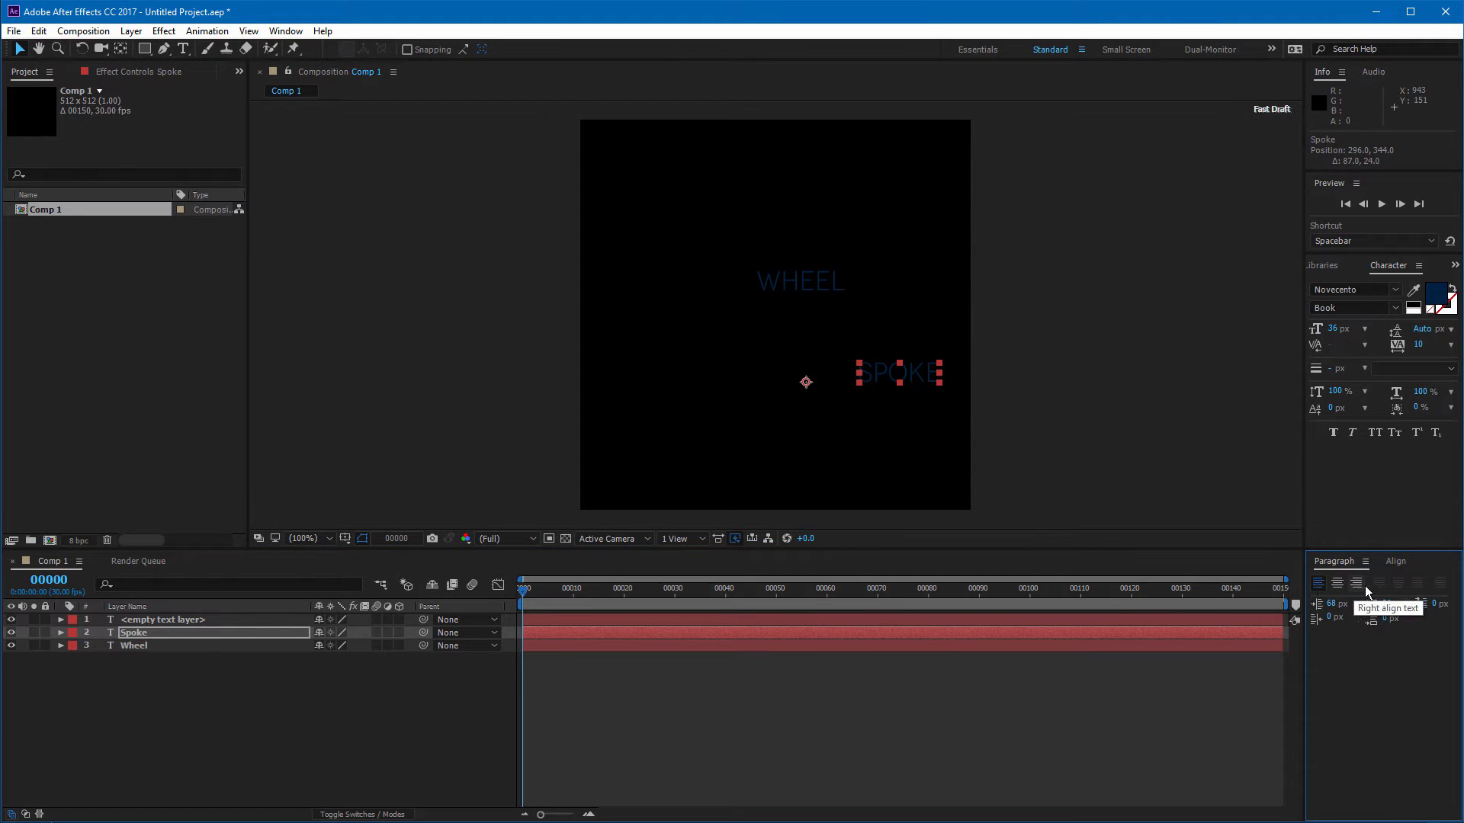
left_click(1356, 584)
left_click(1338, 586)
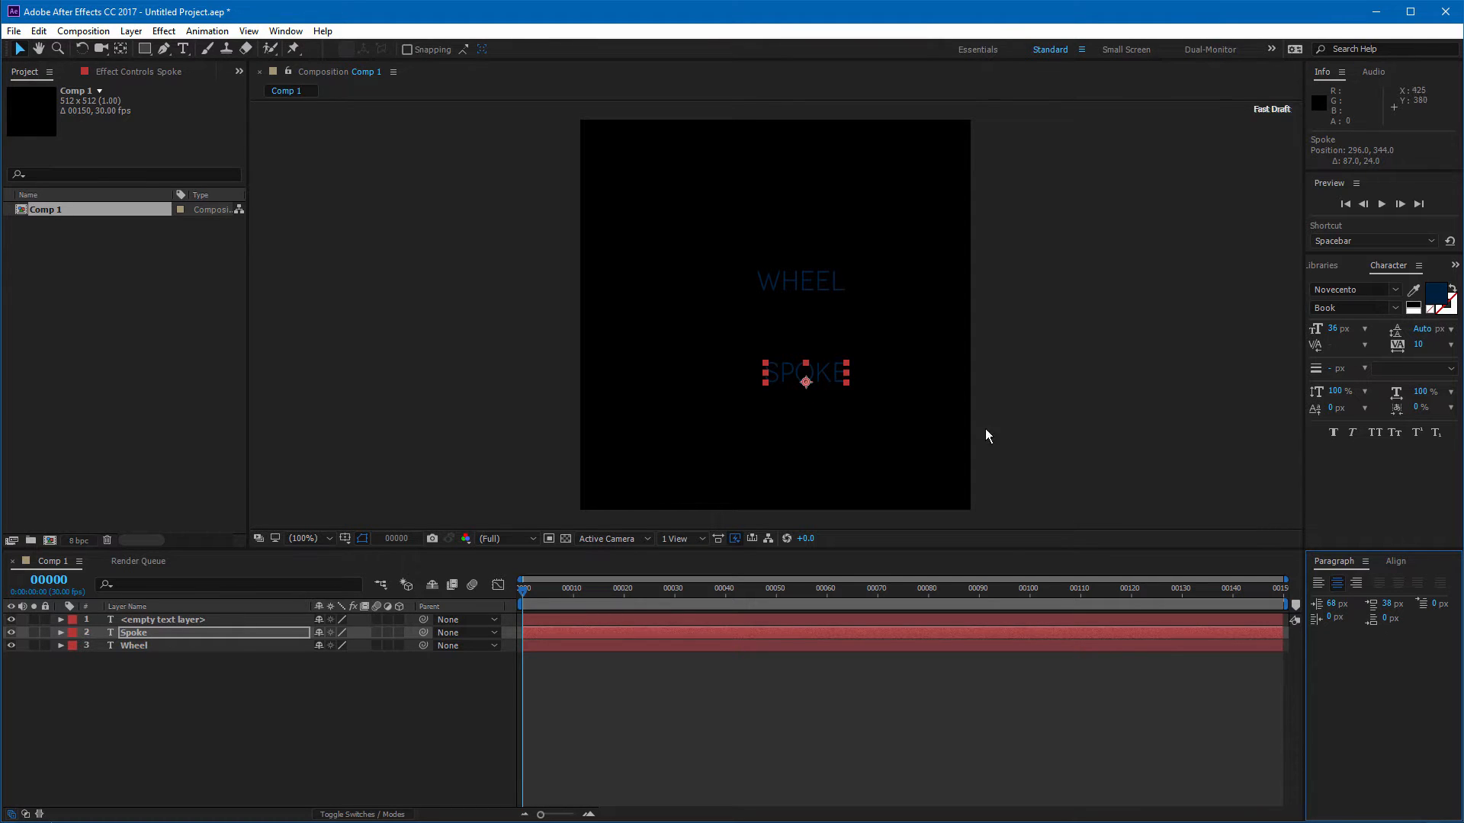
Step: Set the Spoke text's left and right paragraph indents to 0 px
left_click(1332, 603)
type("0")
key("Return")
left_click(1383, 604)
type("0")
key("Return")
Step: Set the Wheel text's left and right paragraph indents to 0 px
left_click(805, 281)
left_click(1333, 604)
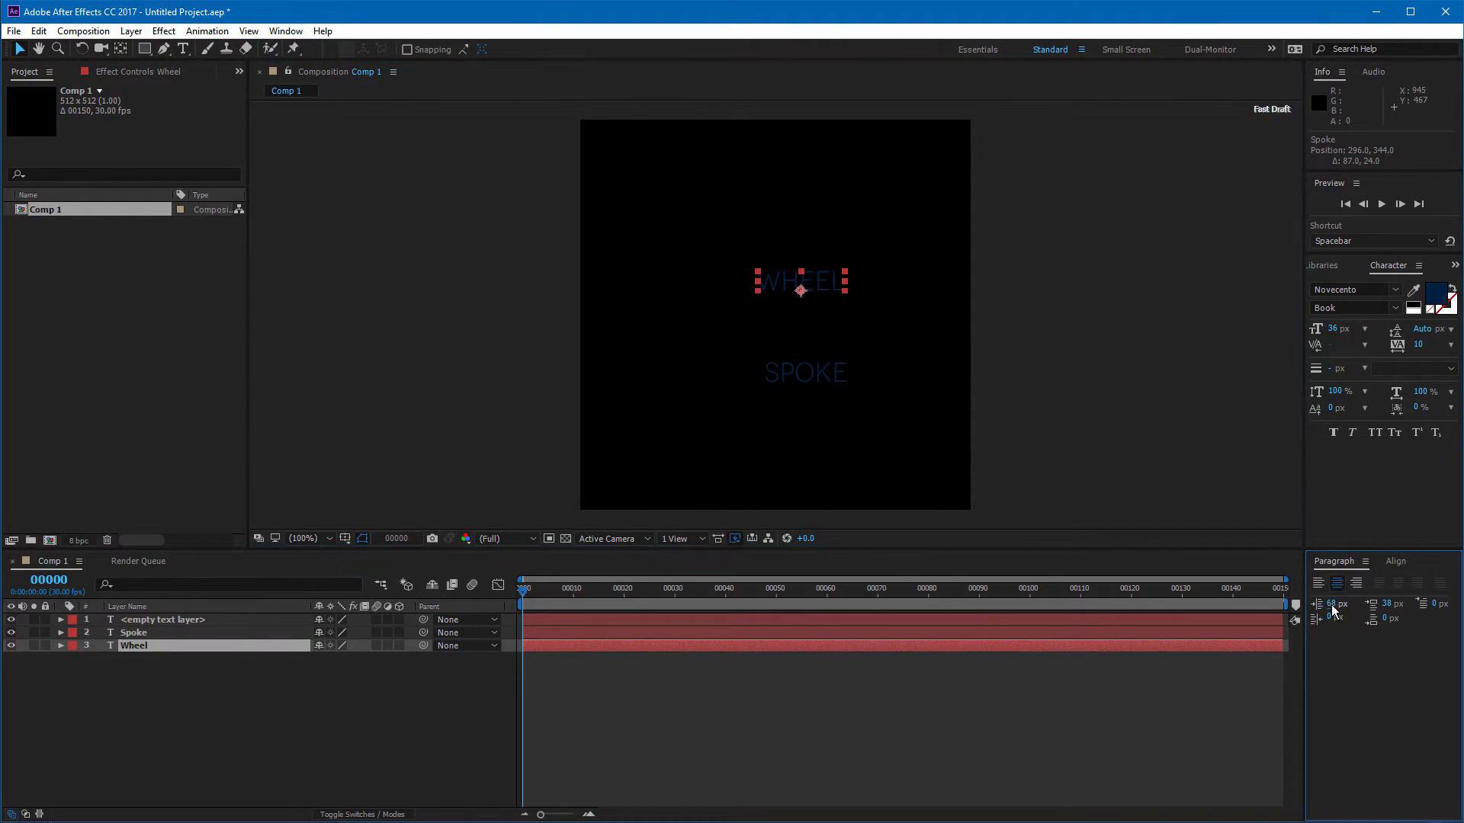
type("0")
key("Return")
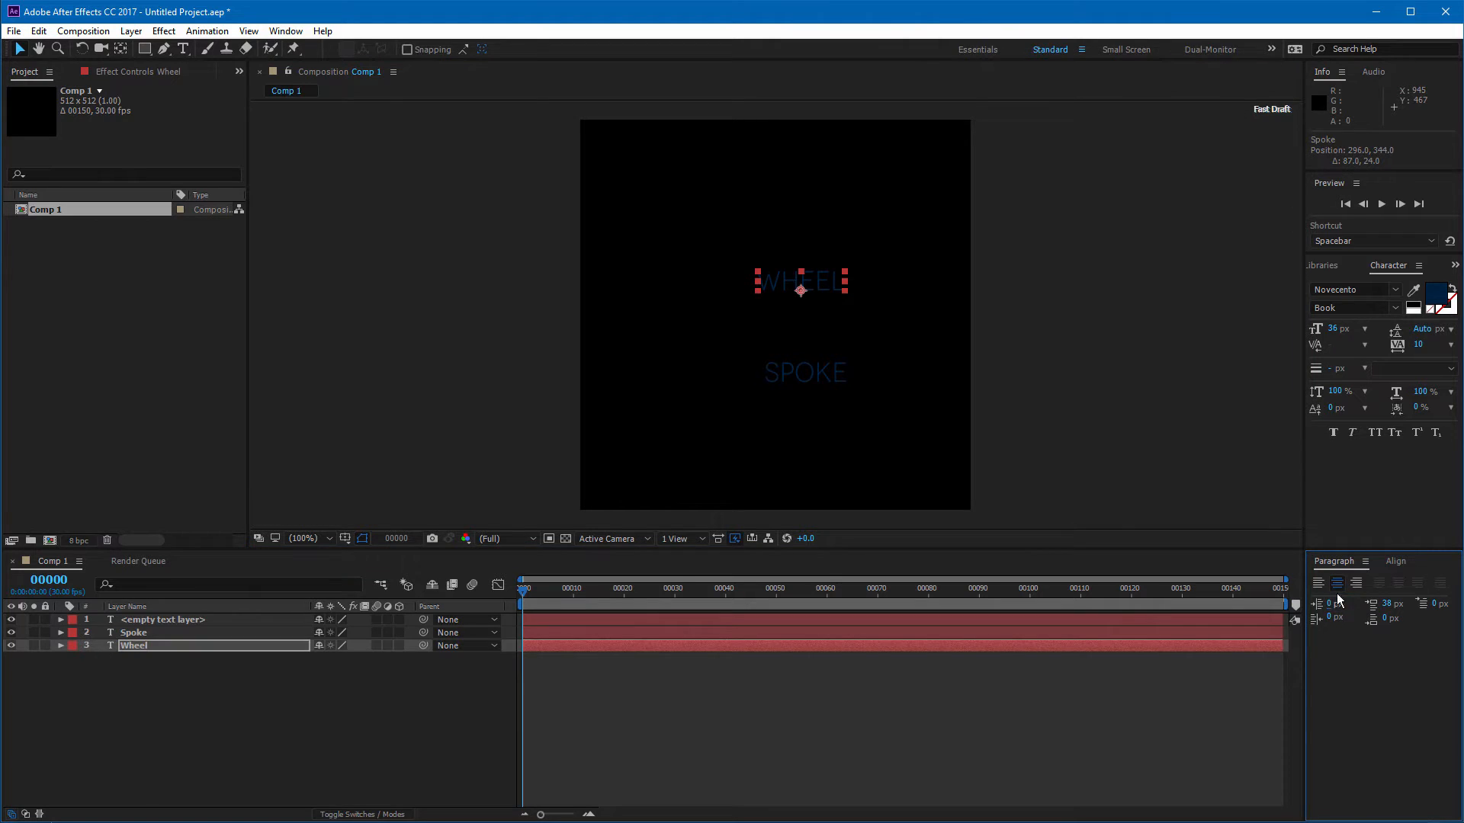
left_click(1383, 605)
key("Return")
Step: Change the fill colour of both the Wheel and Spoke texts to white
left_click(824, 369, "shift")
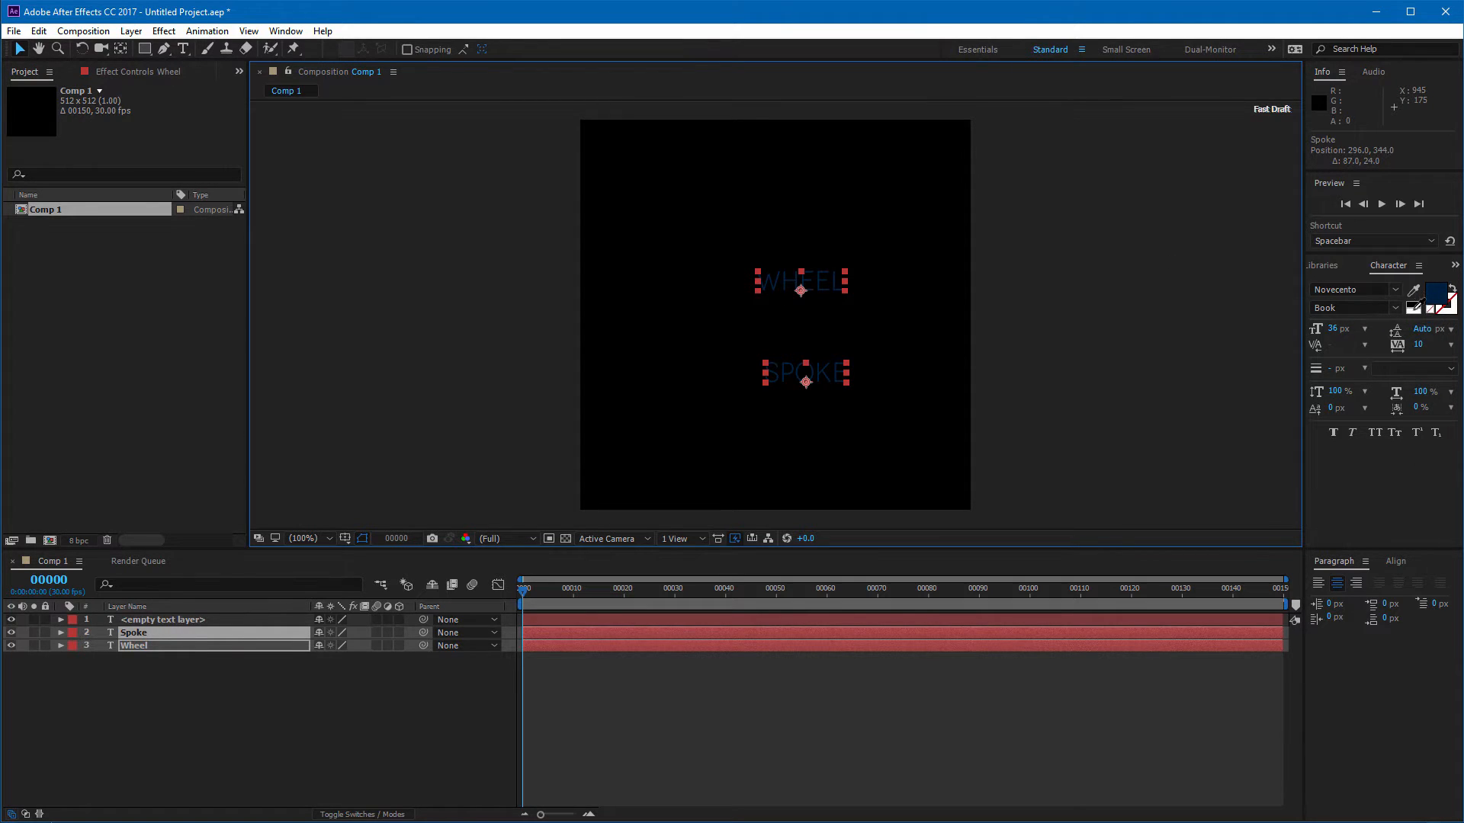
left_click(1412, 308)
left_click(823, 418)
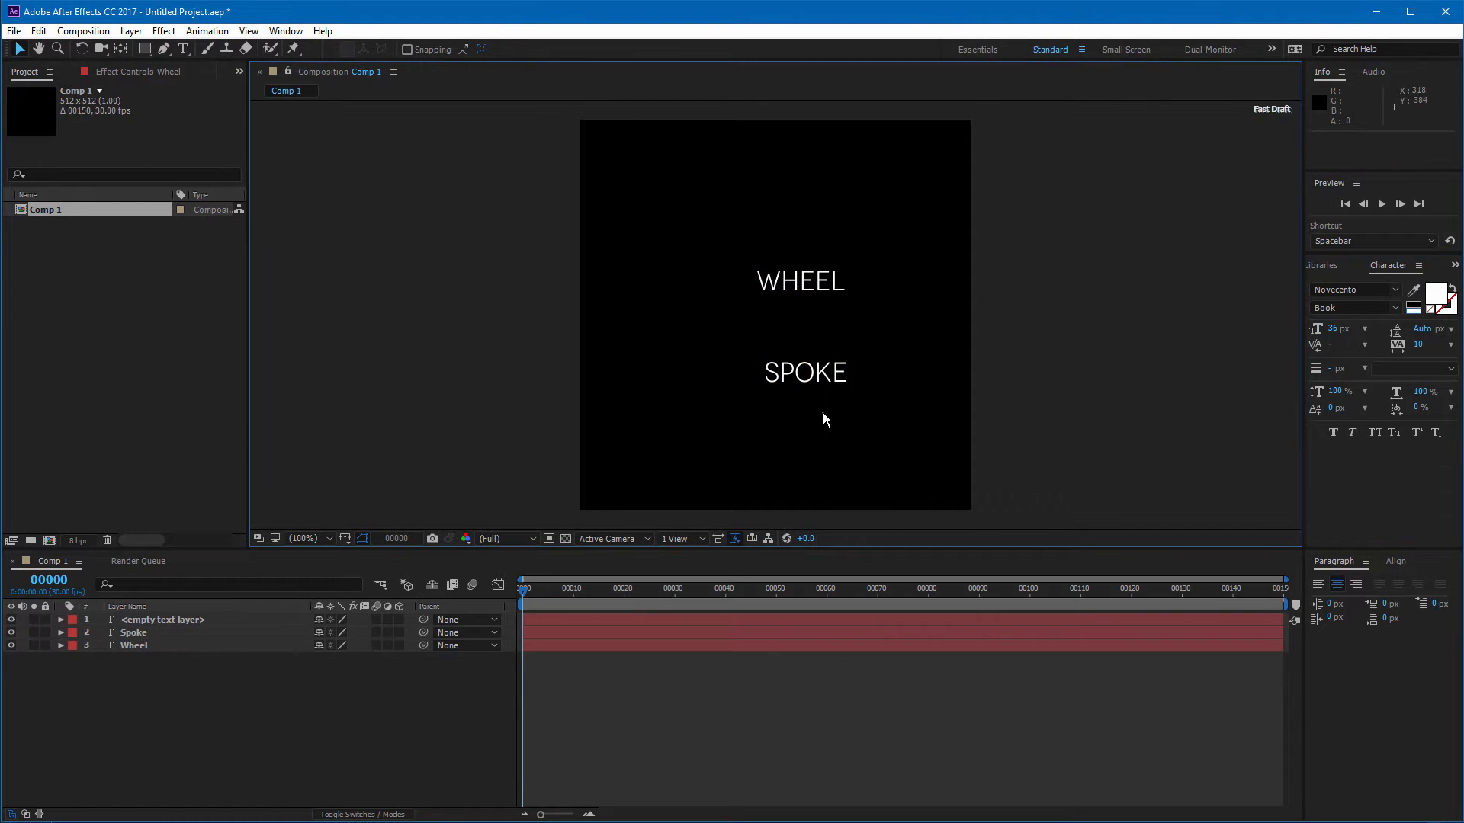
Step: Widen the Character panel and switch the Spoke text to the Open Sans font
left_click(807, 284)
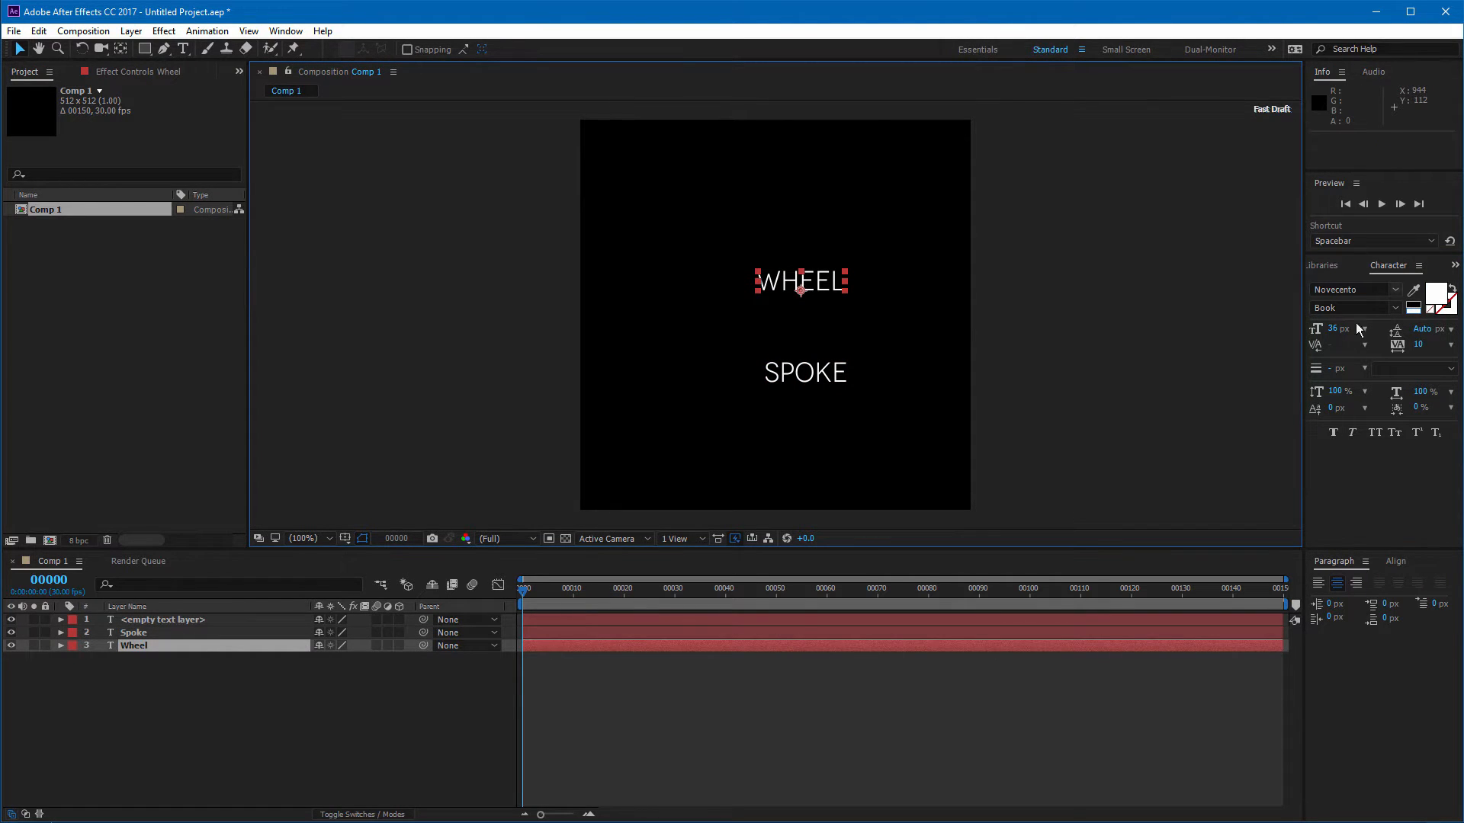
left_click_drag(1303, 307, 1265, 305)
left_click(1389, 268)
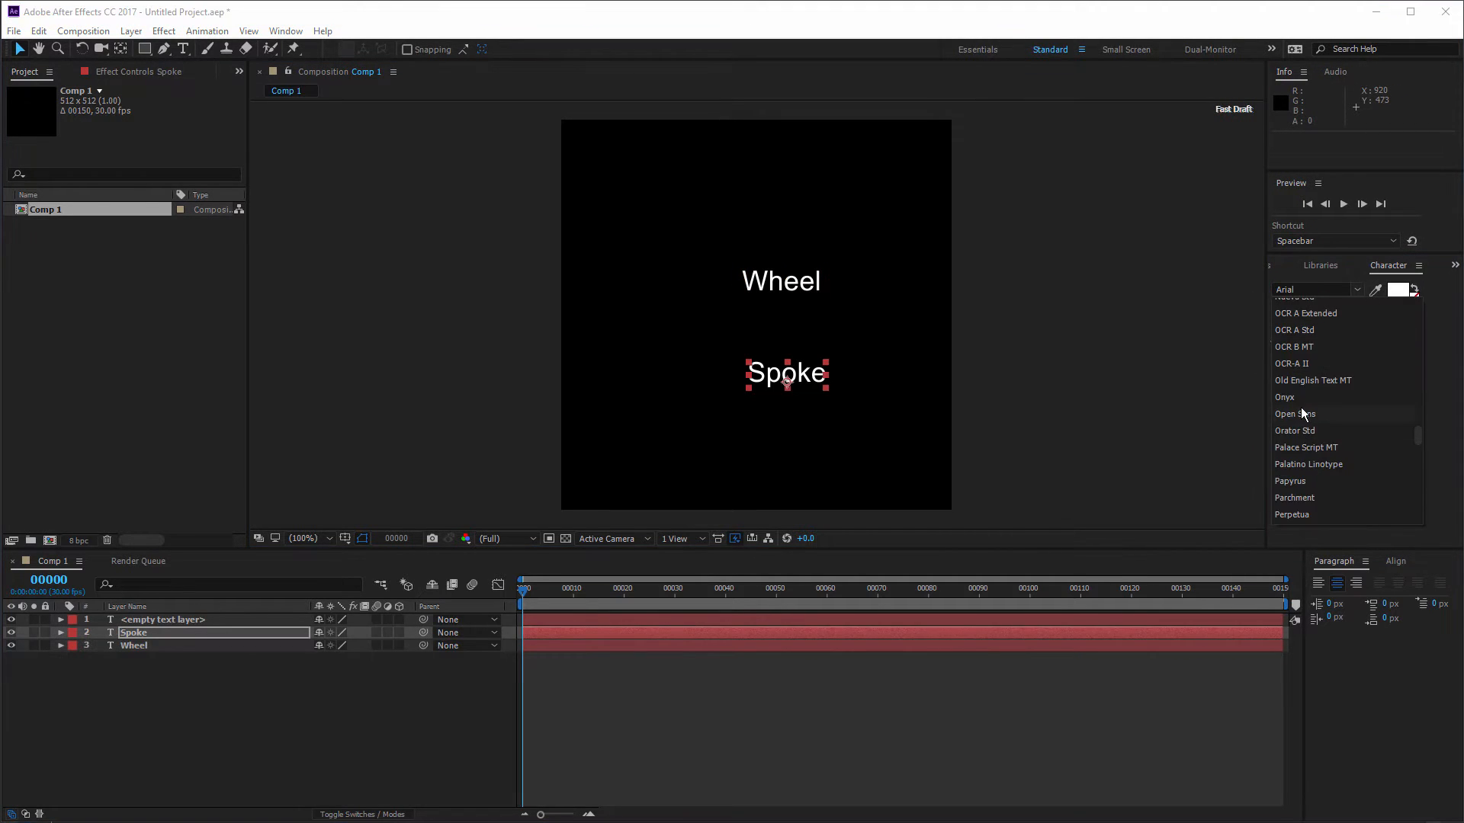
left_click(1302, 414)
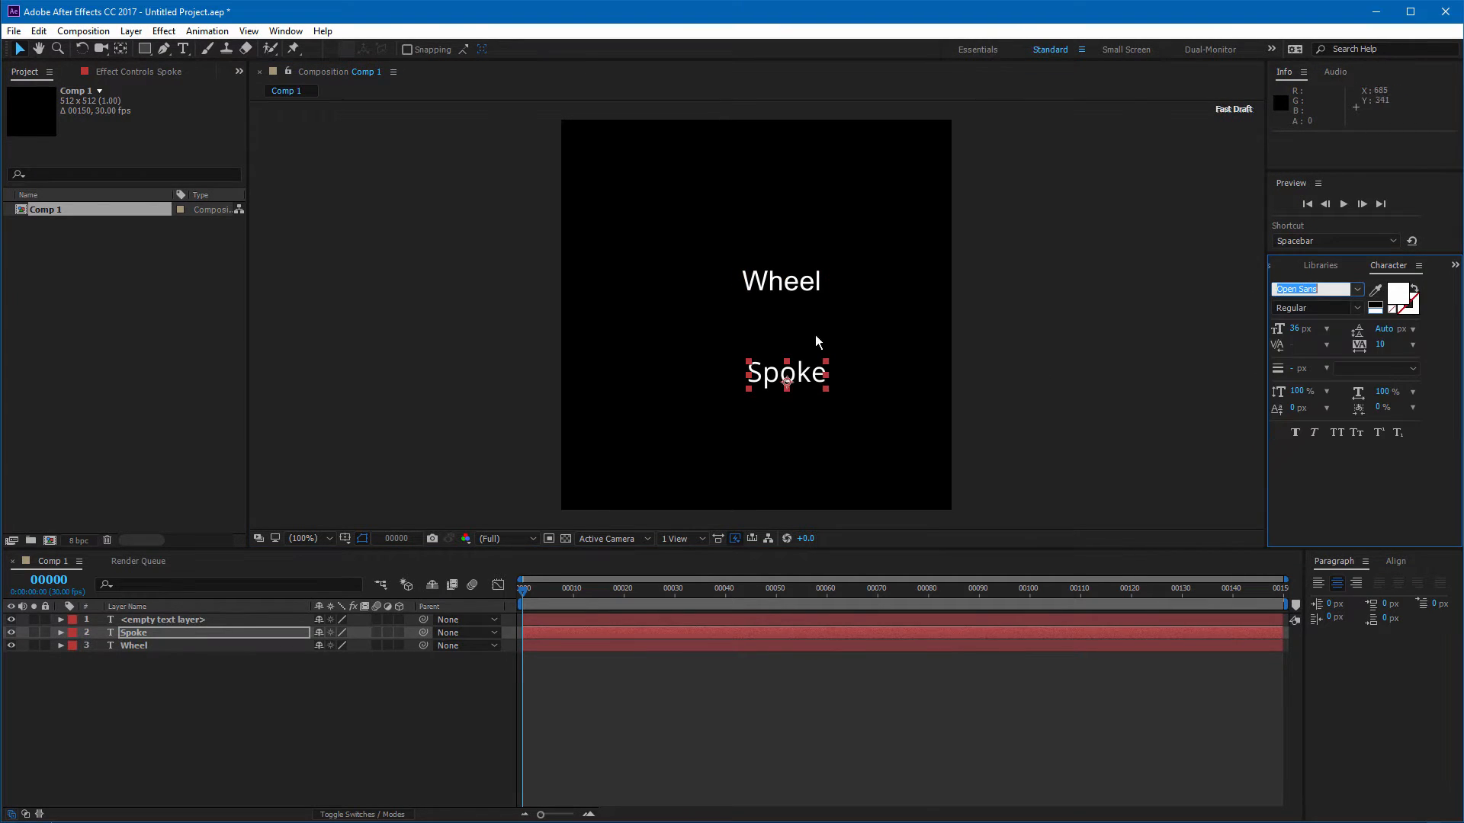
Step: Set the Wheel text's font to Open Sans and move it up and to the left
left_click(802, 282)
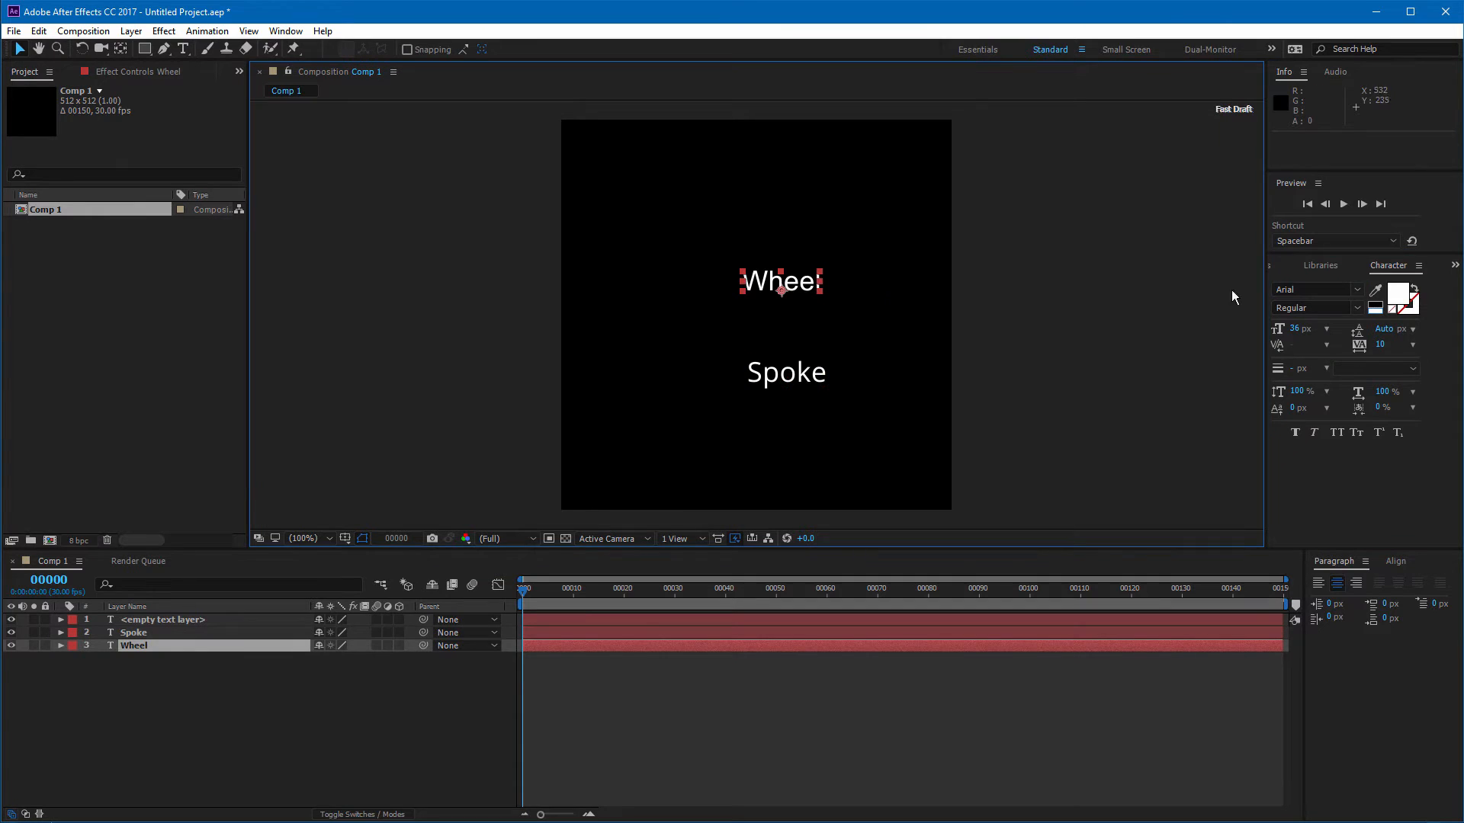
left_click(1355, 291)
scroll(1361, 381, "down", 20)
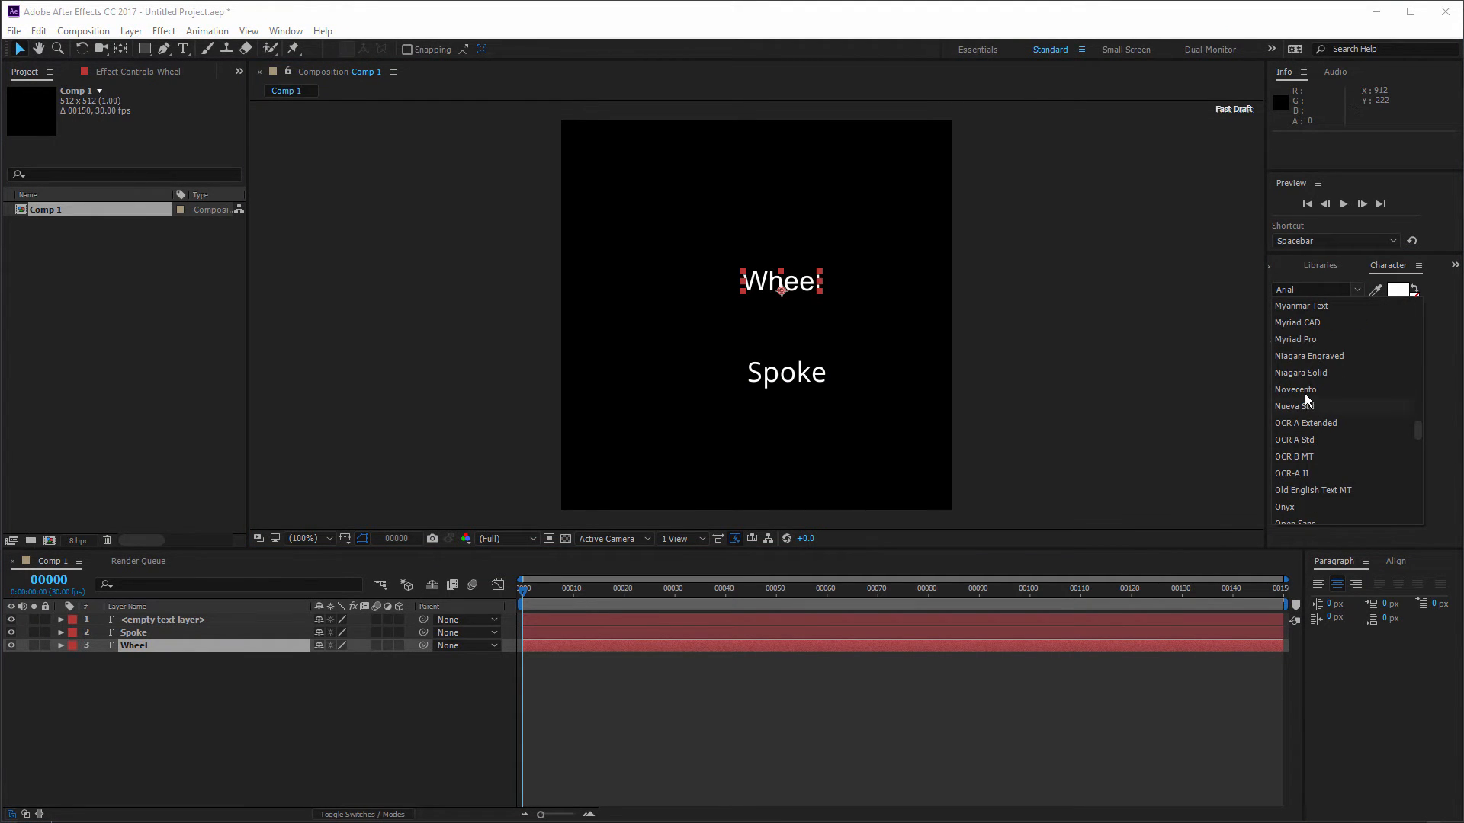
scroll(1331, 446, "down", 3)
left_click(1305, 391)
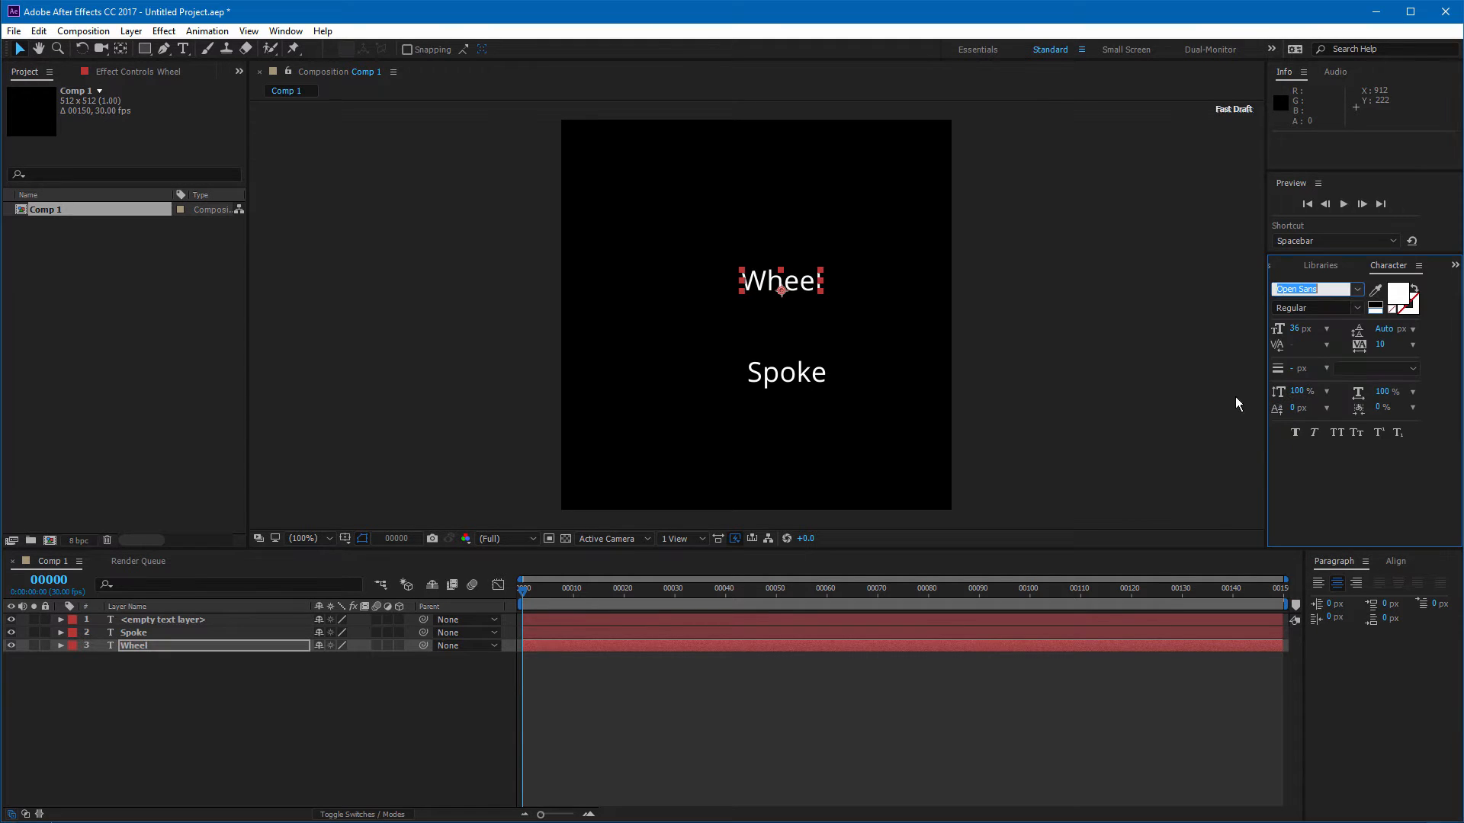
left_click(775, 382)
mouse_move(750, 281)
left_mouse_down()
mouse_move(715, 276)
mouse_move(761, 267)
left_mouse_up()
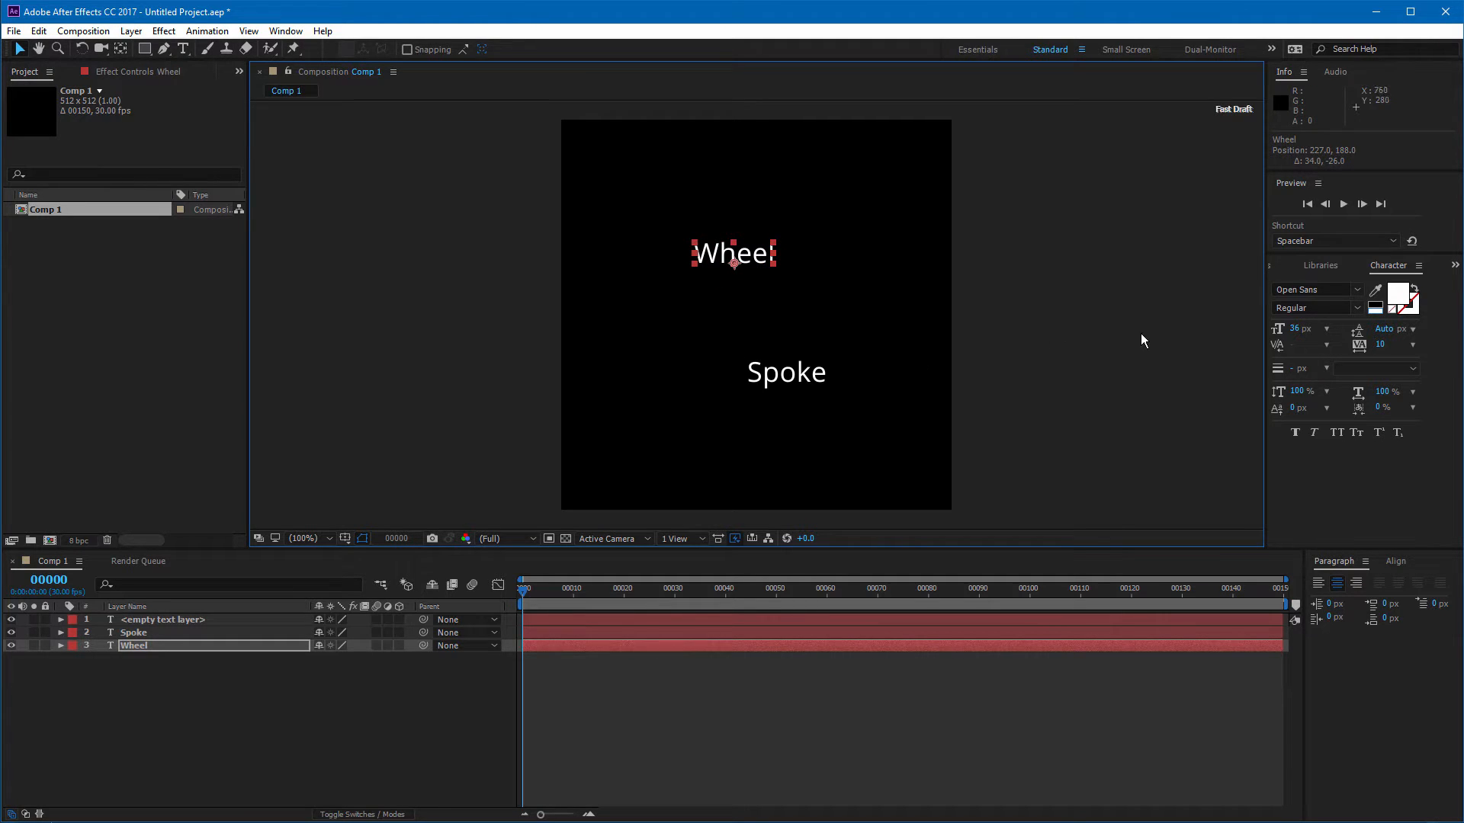
Step: Reduce the Spoke text's font size to 23 px and left-align it
left_click(812, 384)
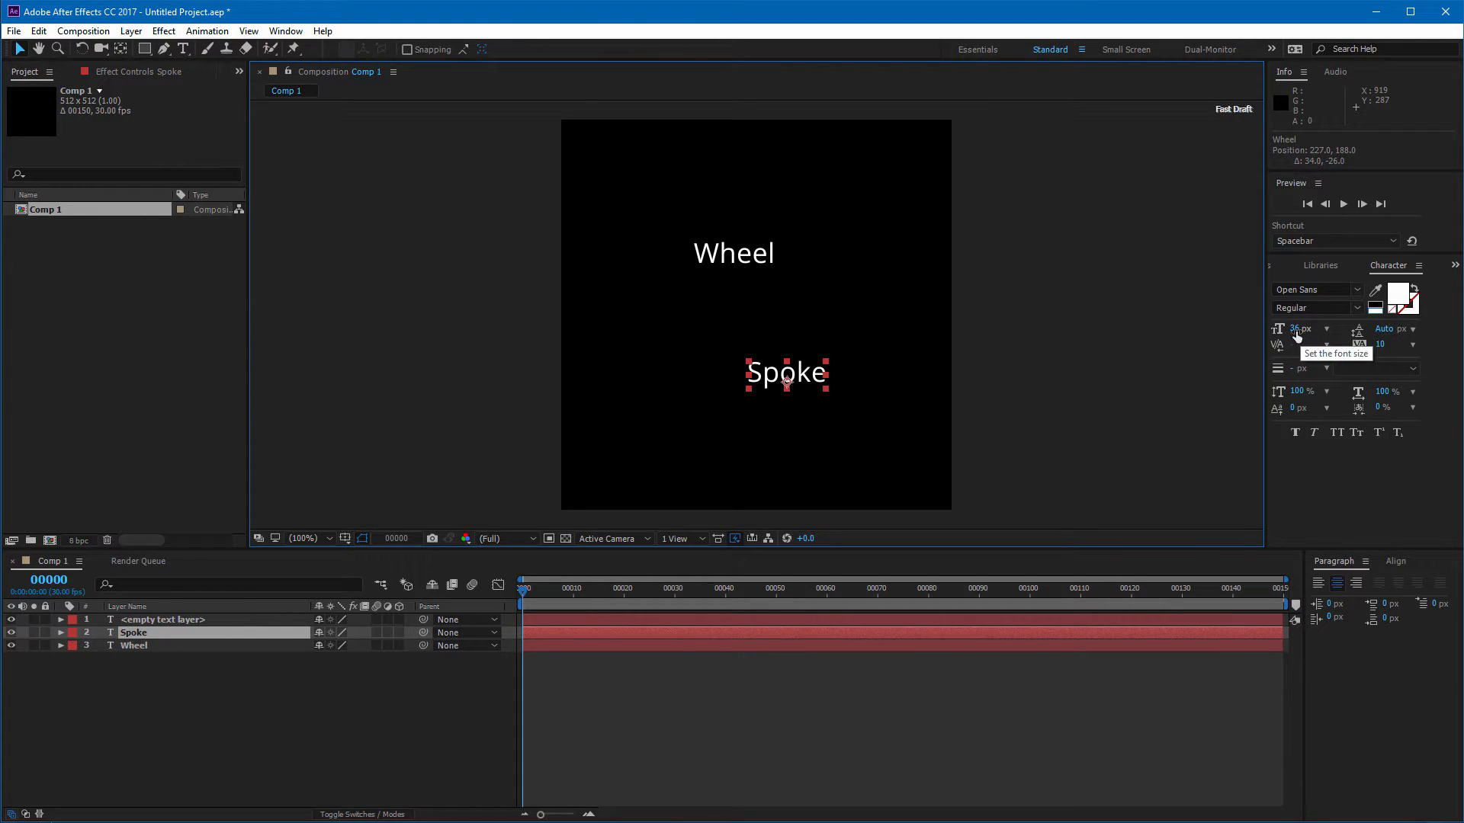
mouse_move(1297, 336)
left_mouse_down()
mouse_move(1273, 337)
mouse_move(1287, 338)
left_mouse_up()
left_click(1319, 586)
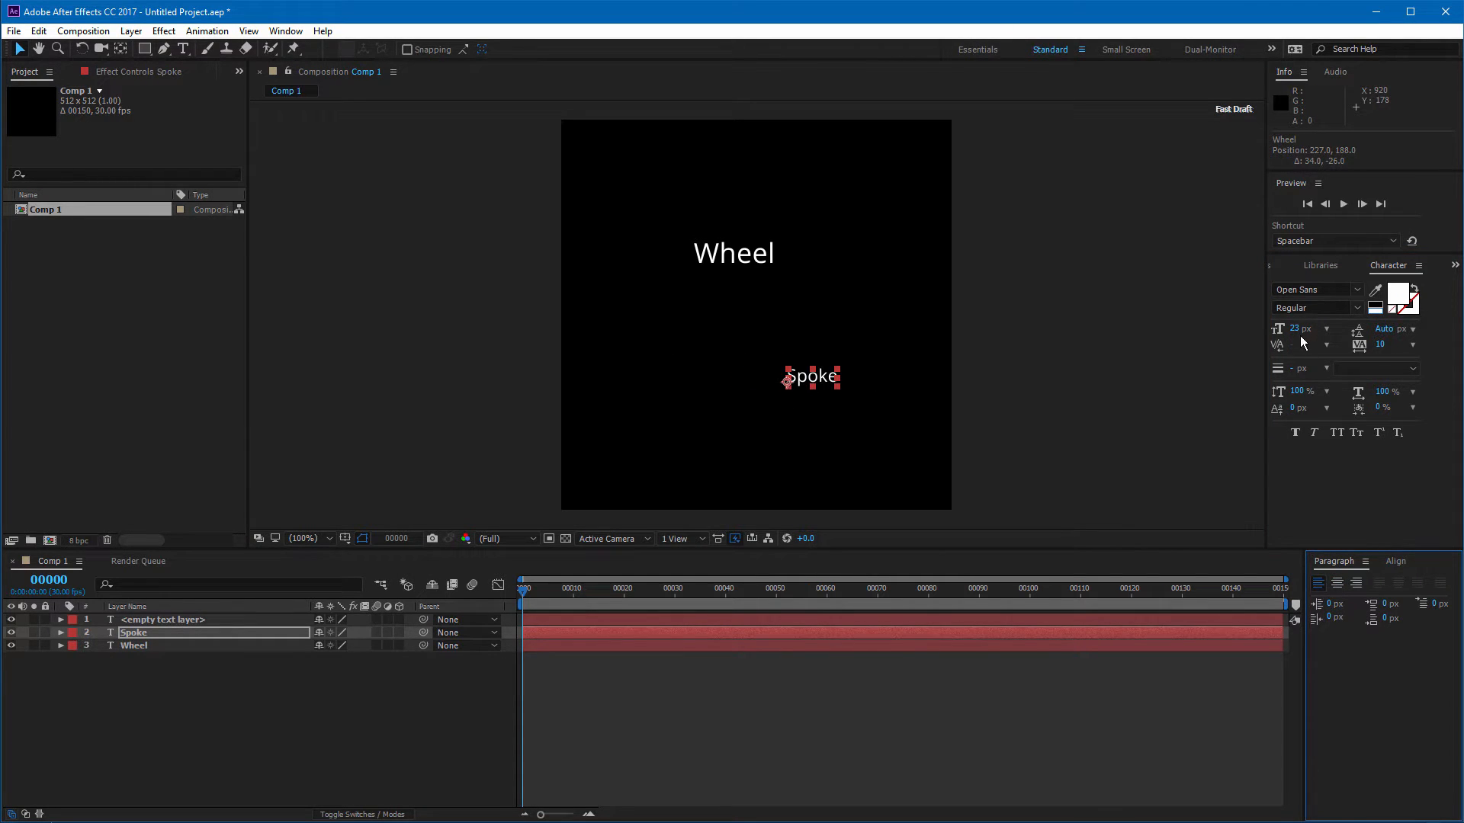
Step: Set the Spoke text's size to 27 px and move it up toward the centre of the composition
mouse_move(1296, 331)
left_mouse_down()
mouse_move(1283, 331)
mouse_move(1310, 331)
mouse_move(1293, 332)
left_mouse_up()
left_click_drag(862, 385, 734, 342)
Step: Extend the Spoke text to read "Spoke Spoke Spoke" by pasting the word twice, and nudge it slightly left
double_click(806, 331)
key("ctrl+c")
left_click(832, 346)
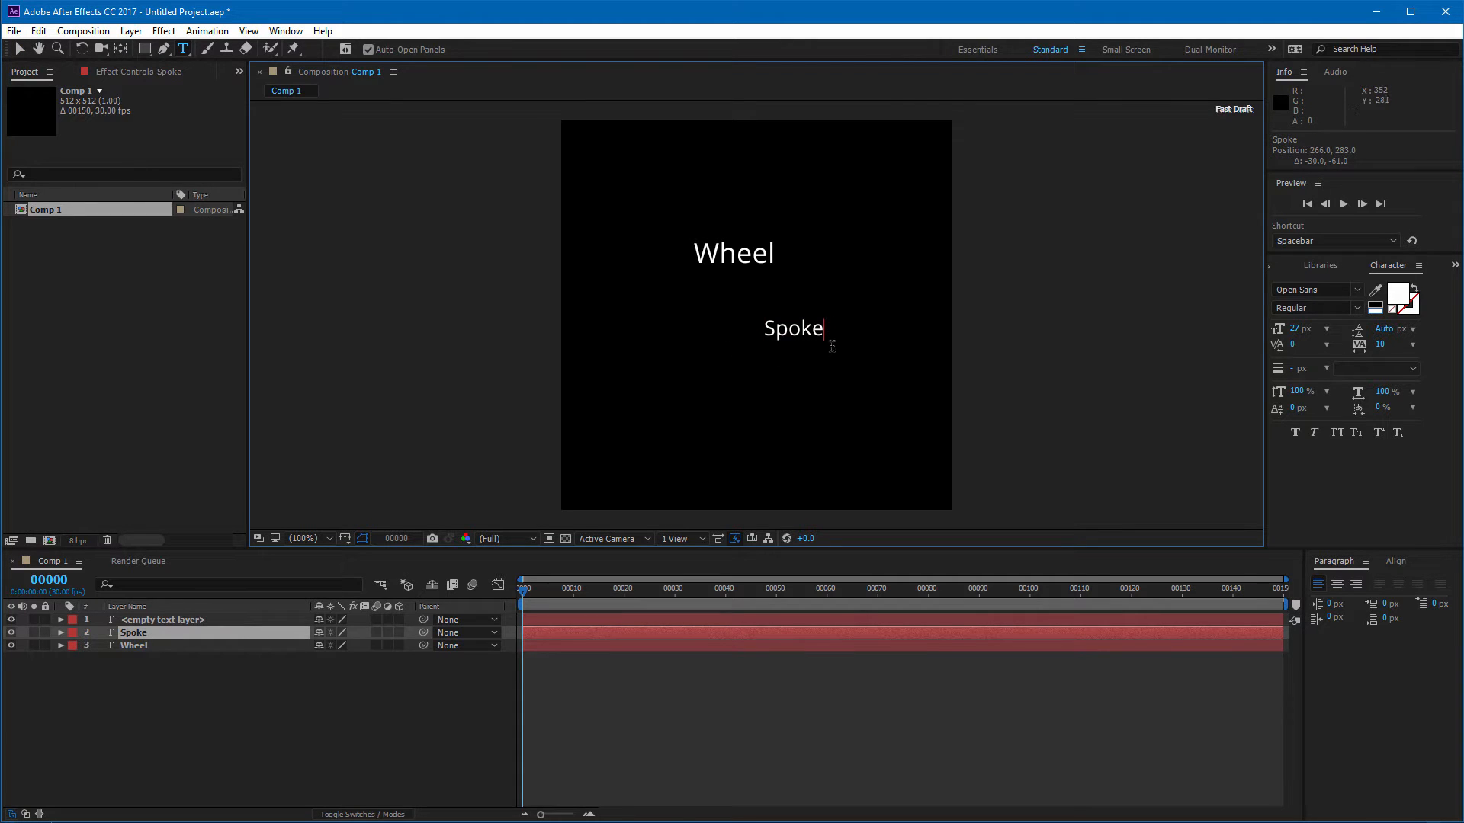
key("ctrl+v")
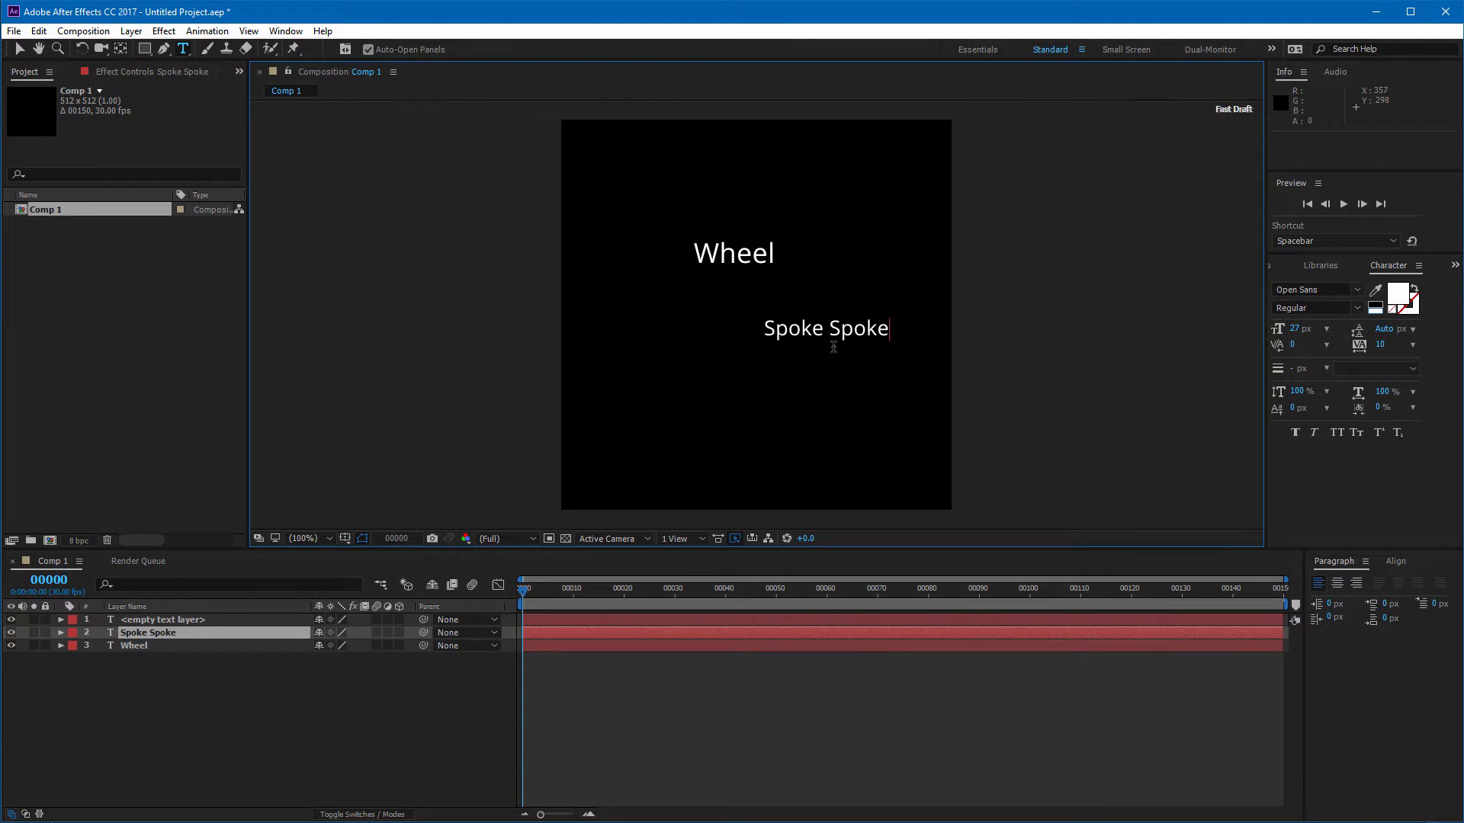
key("ctrl+v")
left_click(19, 49)
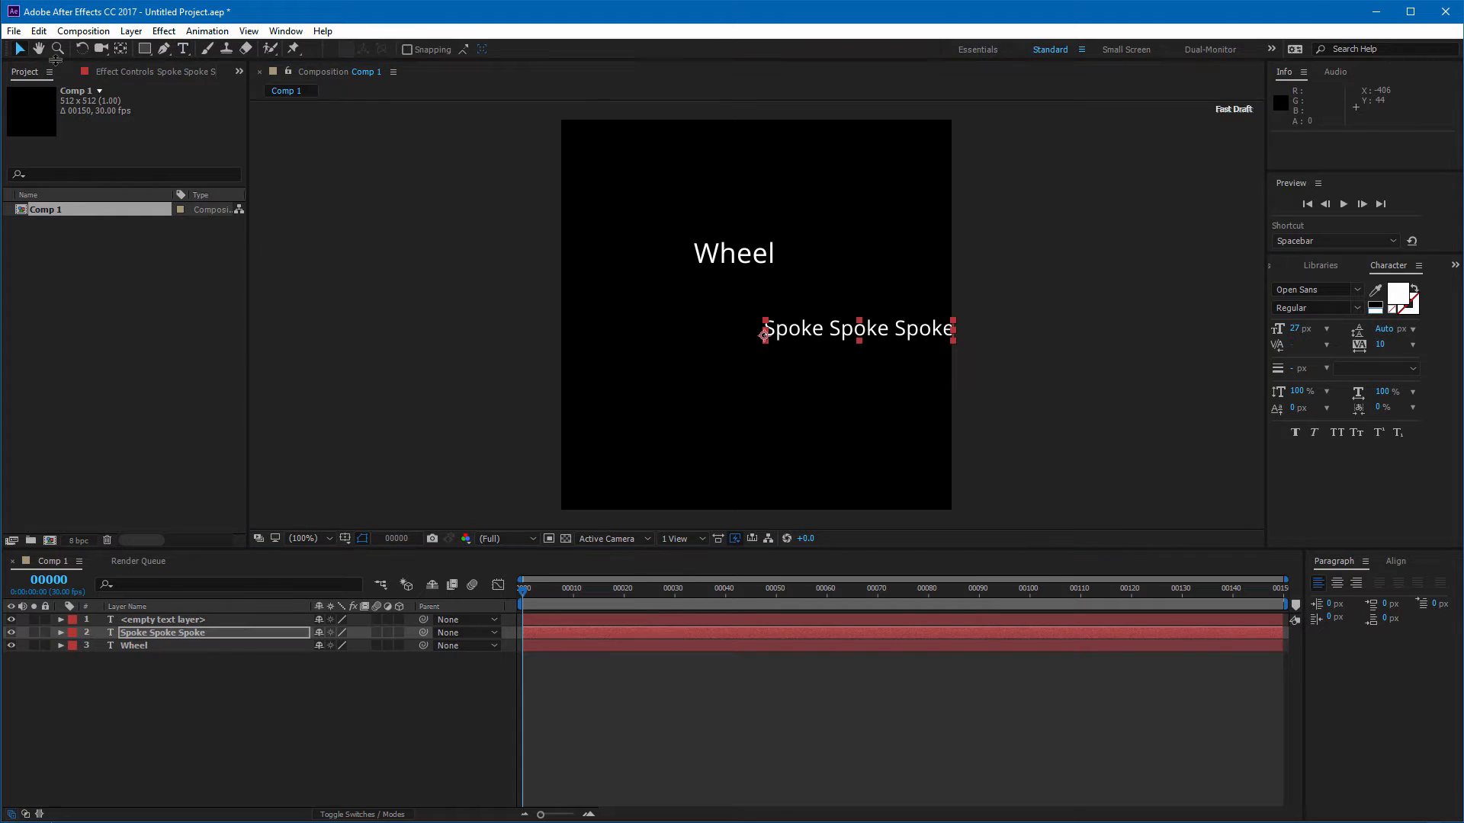
left_click_drag(813, 330, 783, 325)
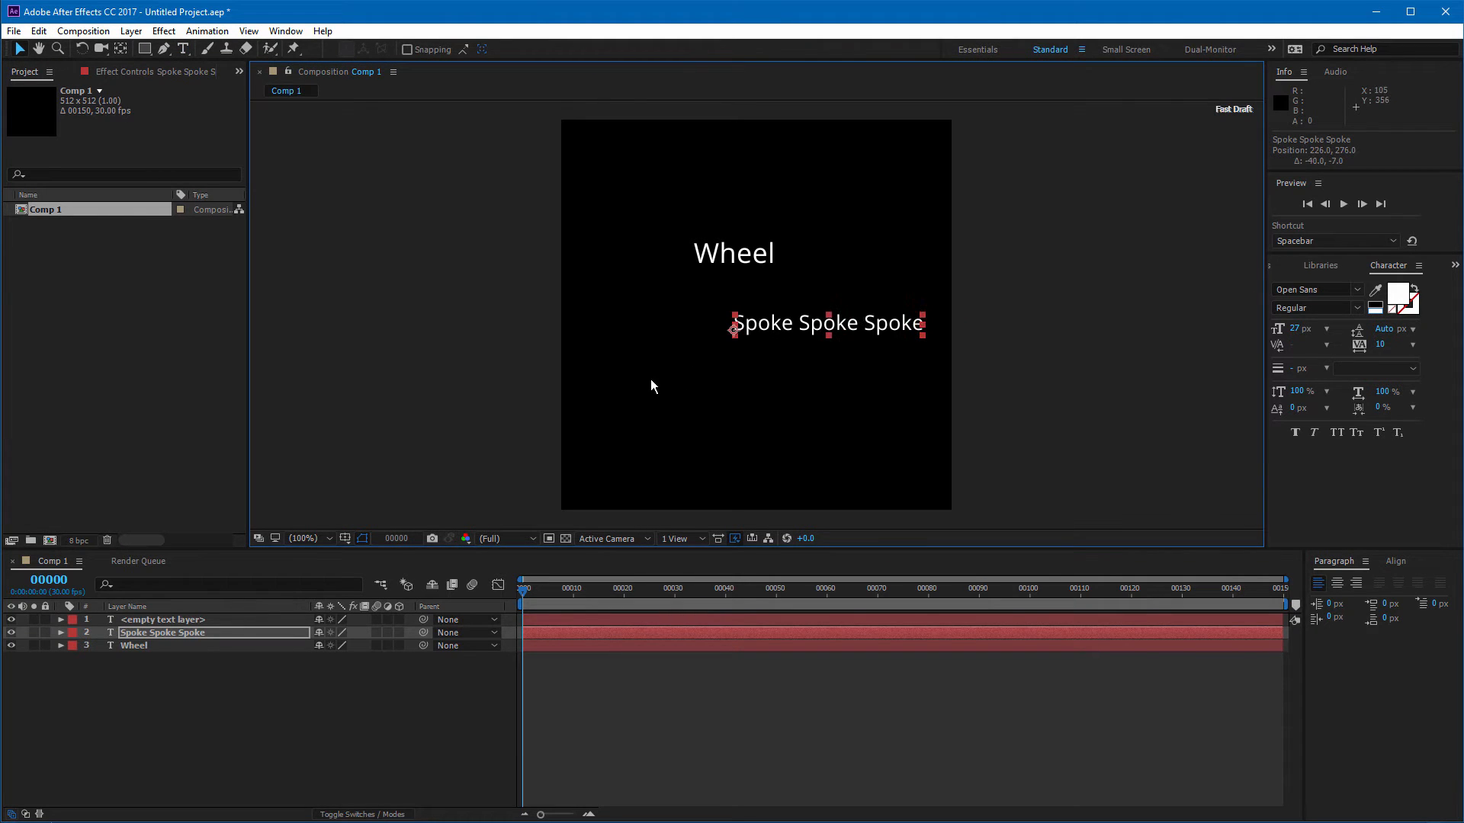
left_click(22, 50)
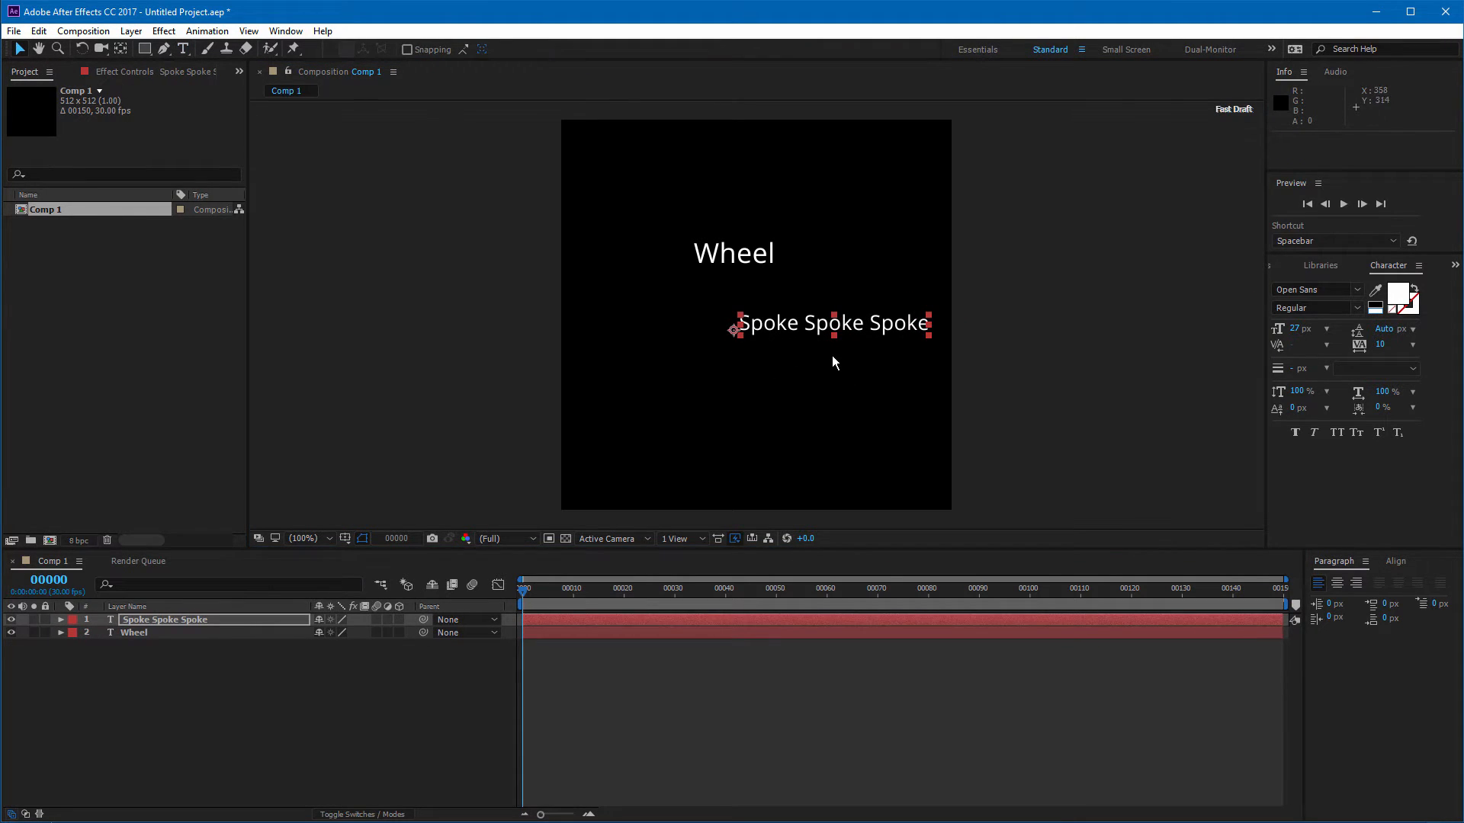
Step: Duplicate the Spoke layer and rotate the copy to 60°
key("ctrl+d")
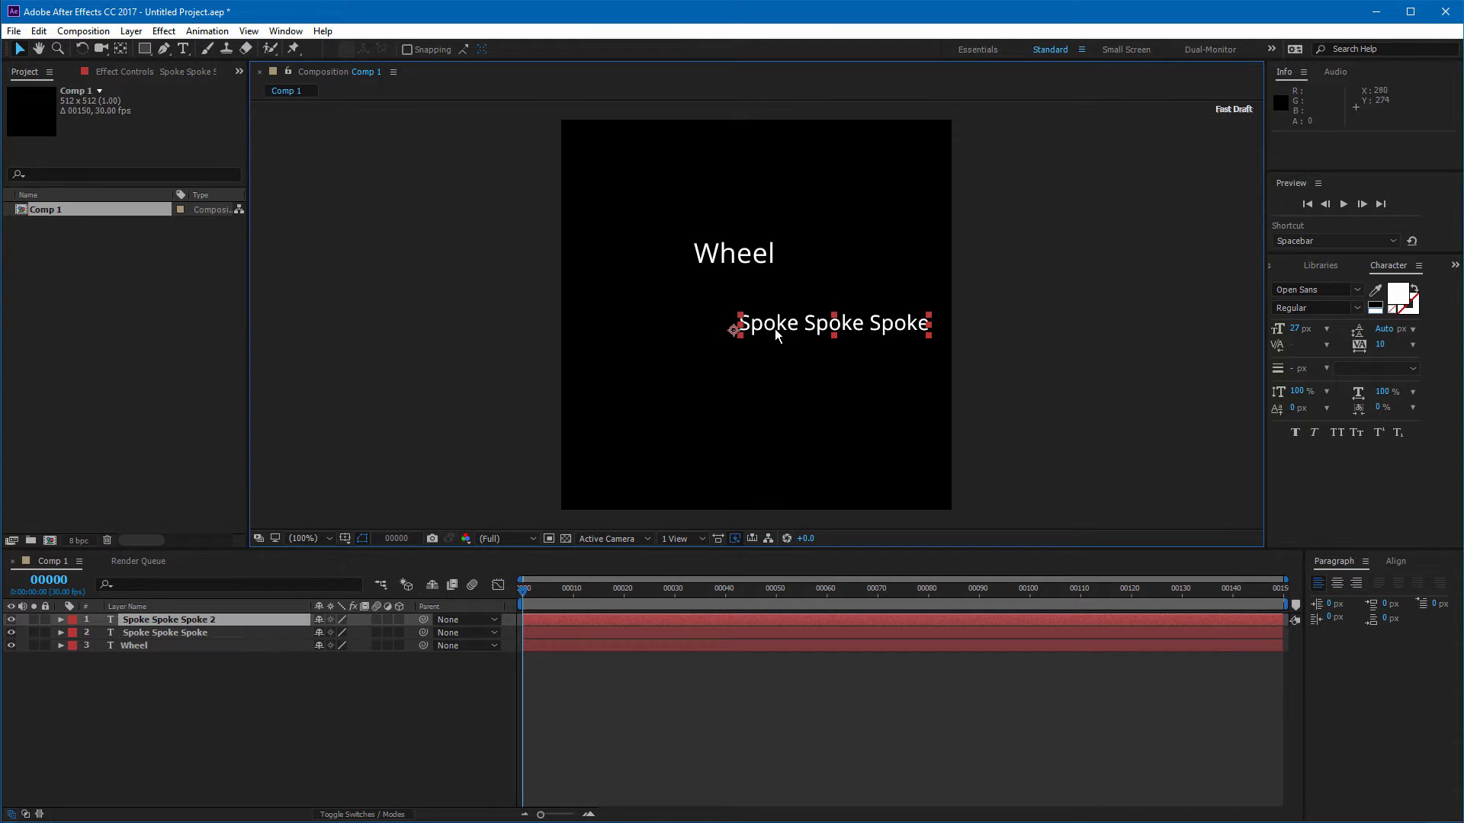
key("r")
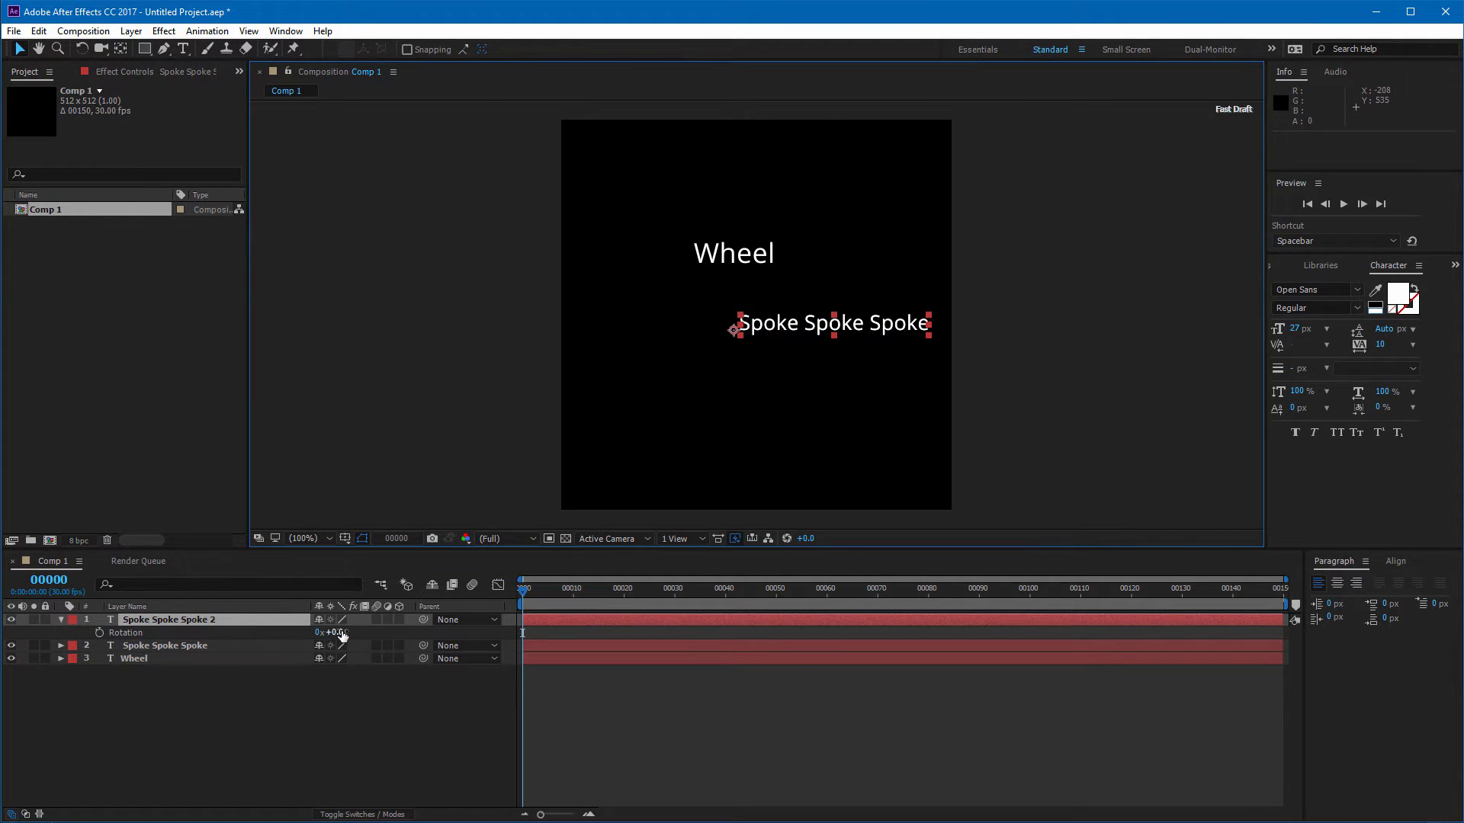
left_click_drag(345, 632, 381, 634)
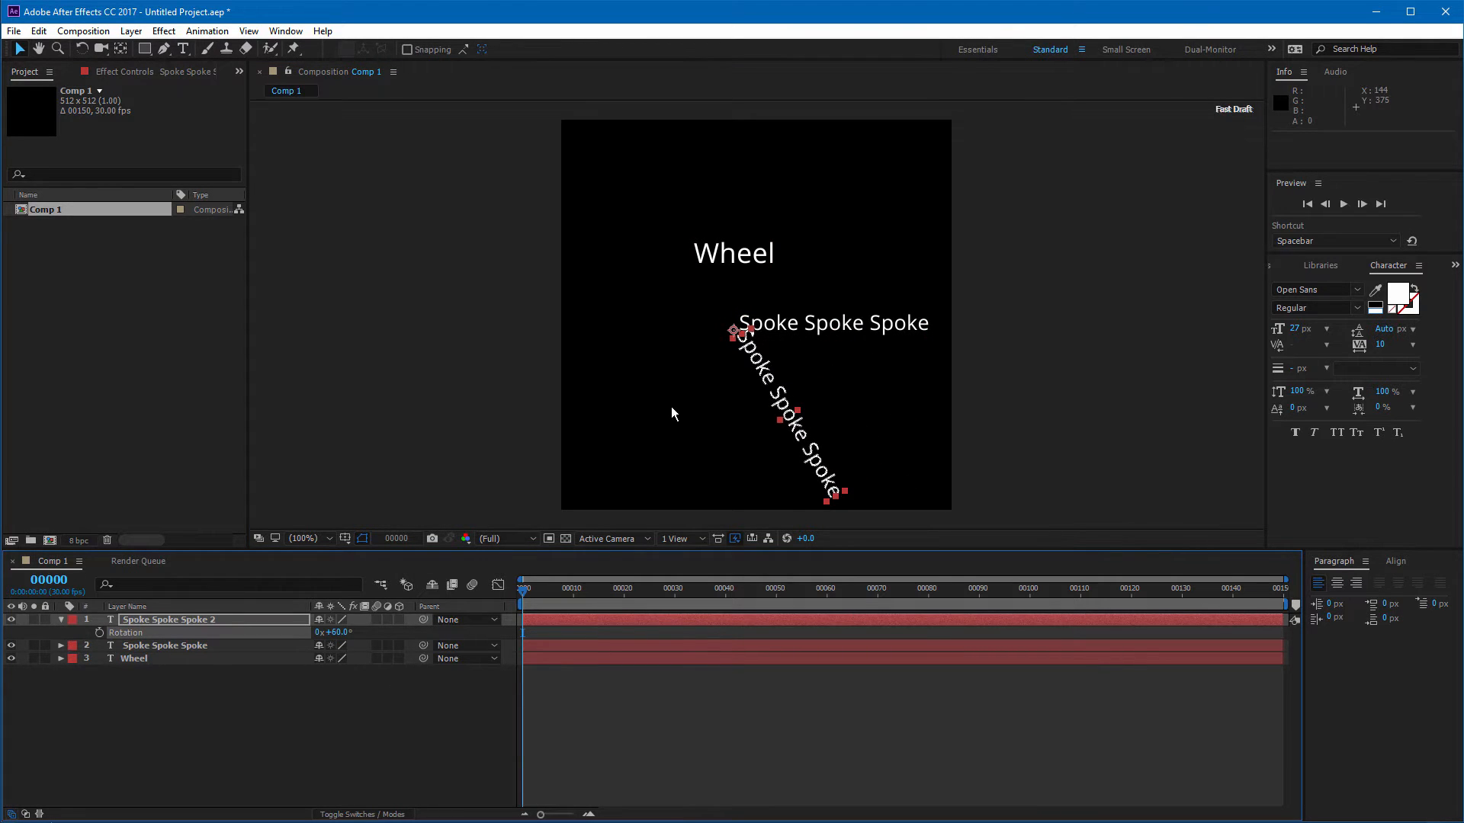
Step: Duplicate the rotated Spoke layer and set the new copy's rotation to 120°
key("ctrl+d")
key("r")
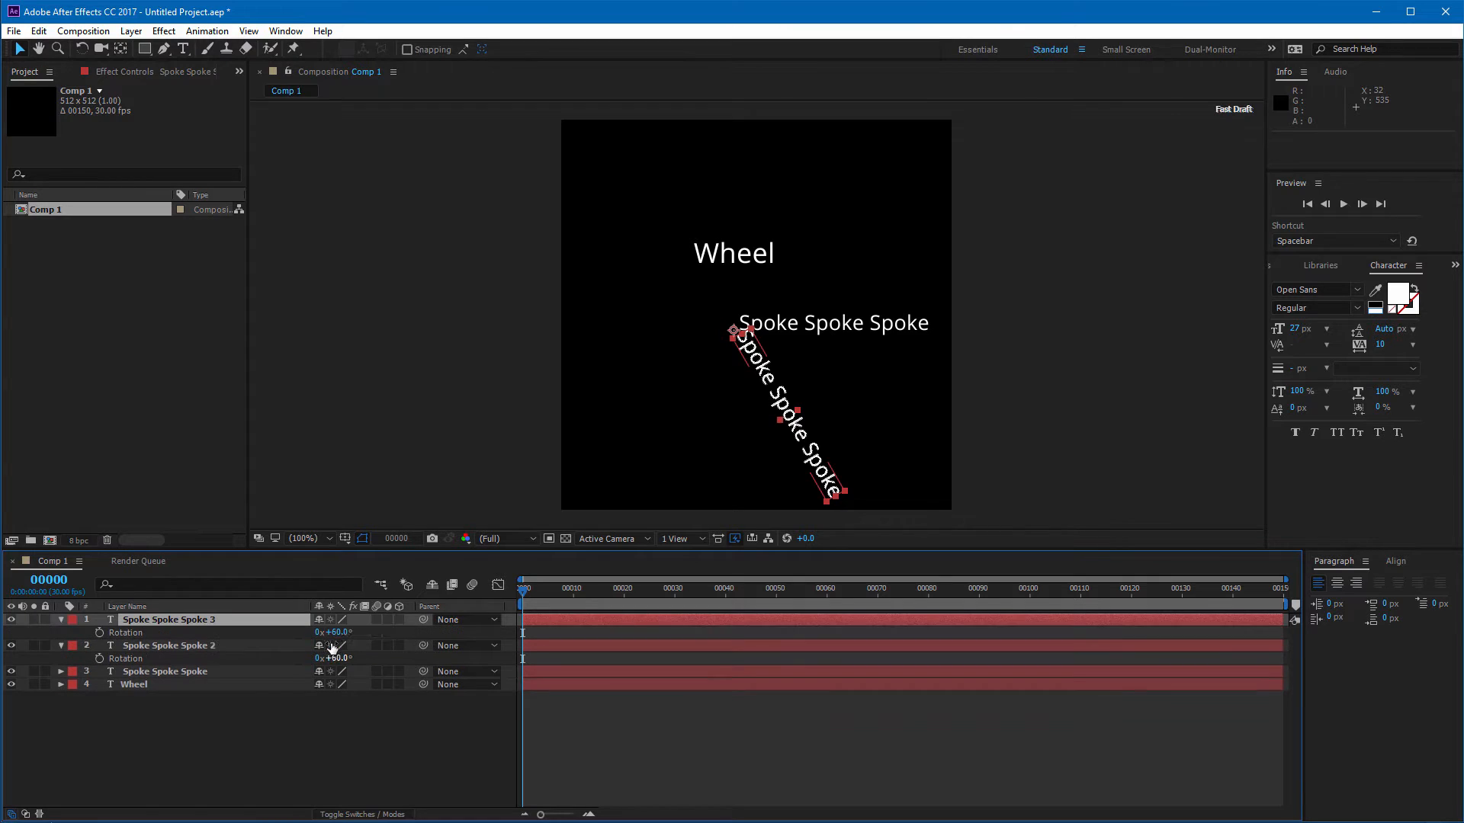
left_click_drag(338, 632, 388, 633)
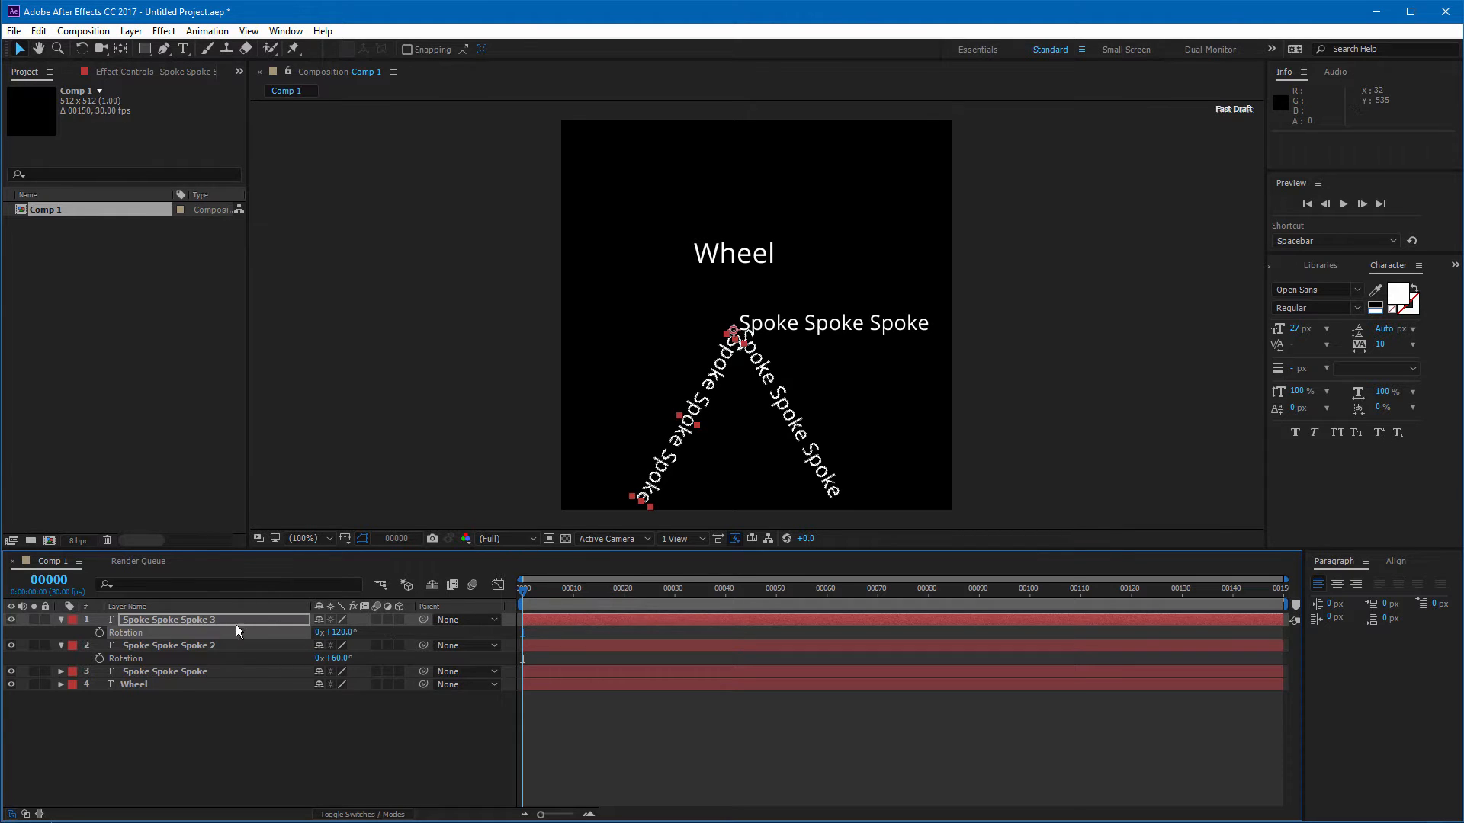
Step: Select the three Spoke layers, duplicate them, and rotate the copies a further 180° to 180°, 240° and 300°
left_click(185, 672, "shift")
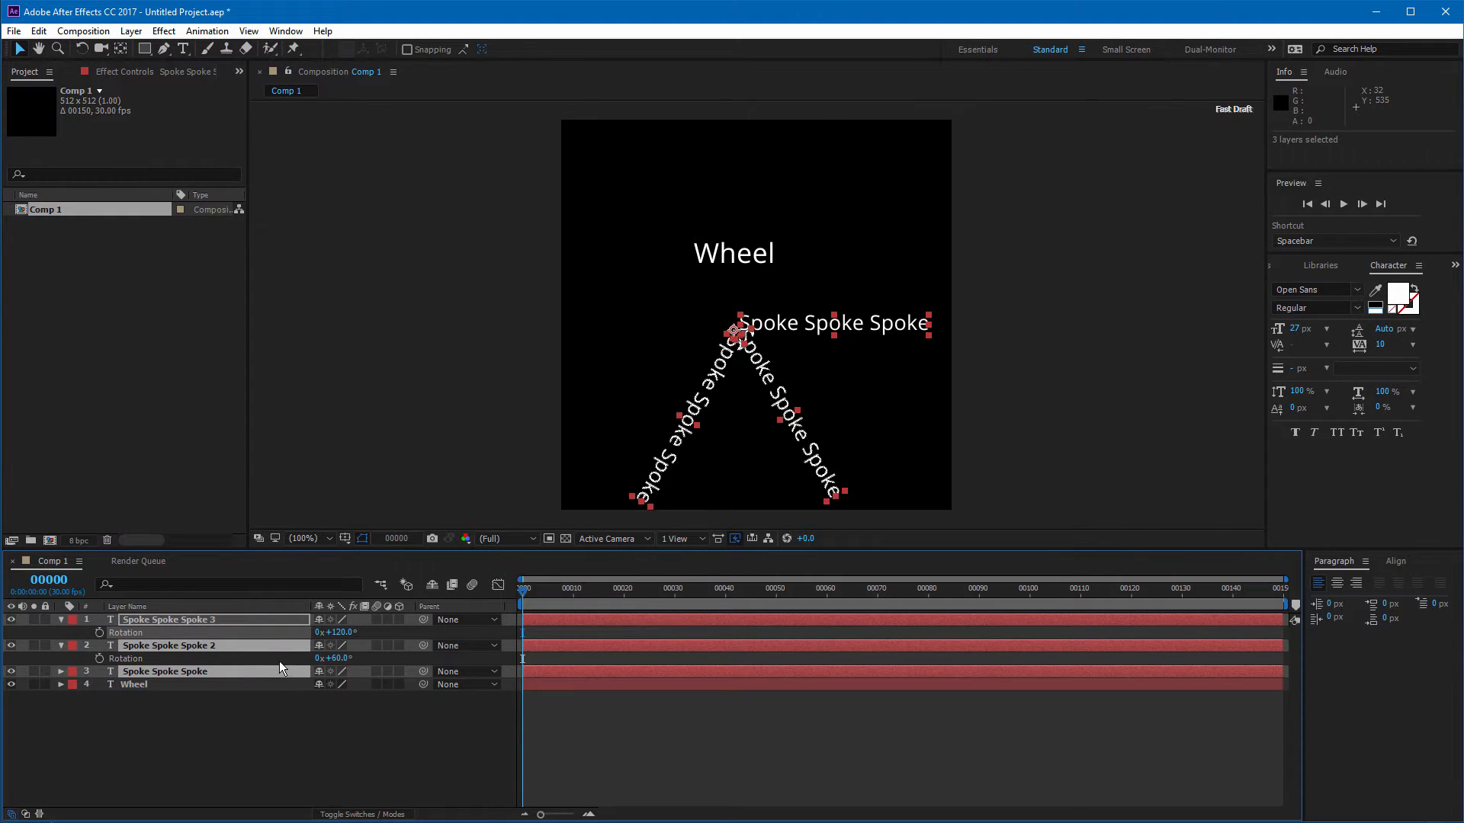
key("ctrl+d")
key("r")
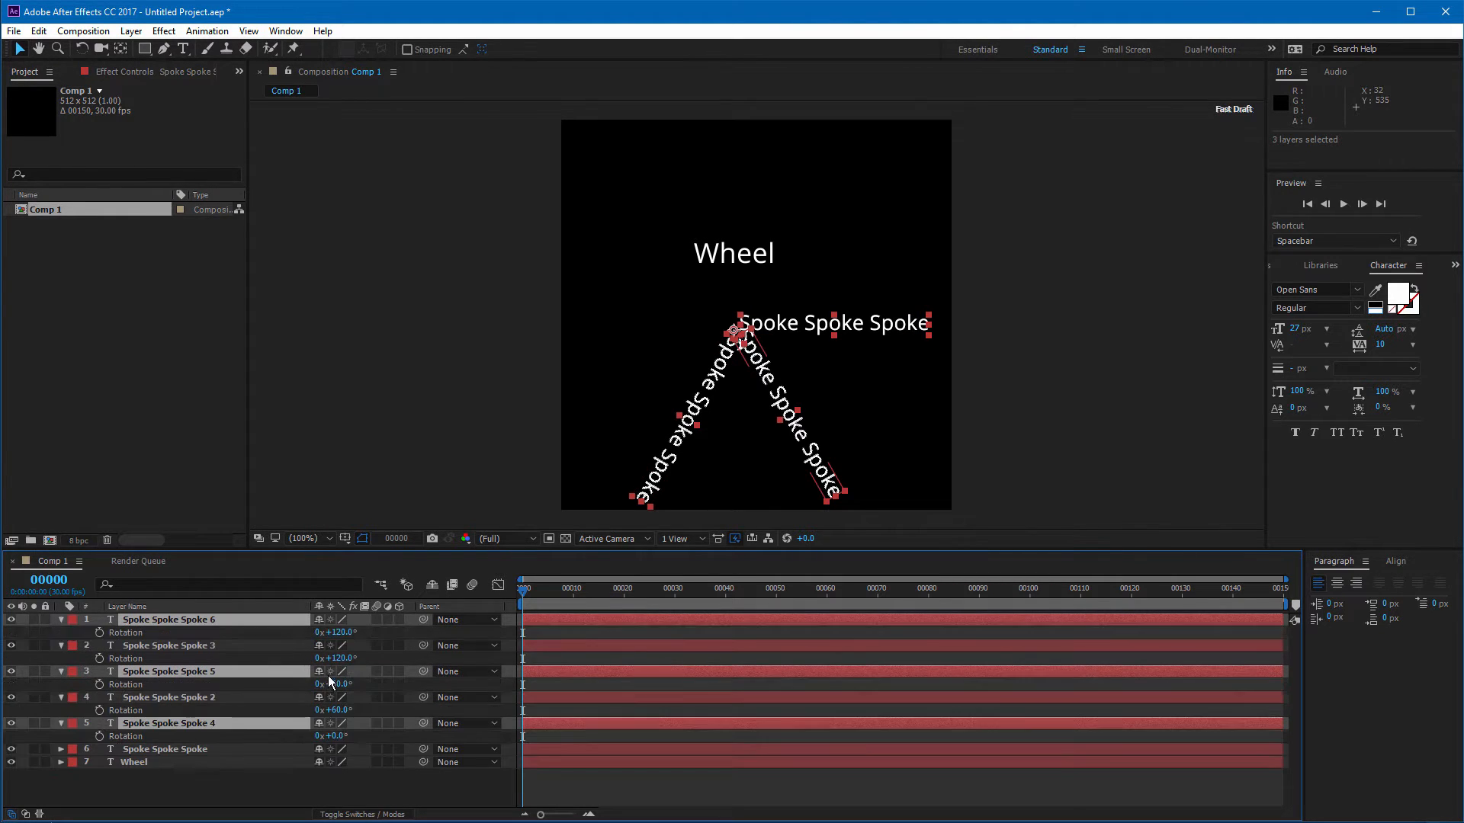
left_click_drag(339, 632, 473, 622)
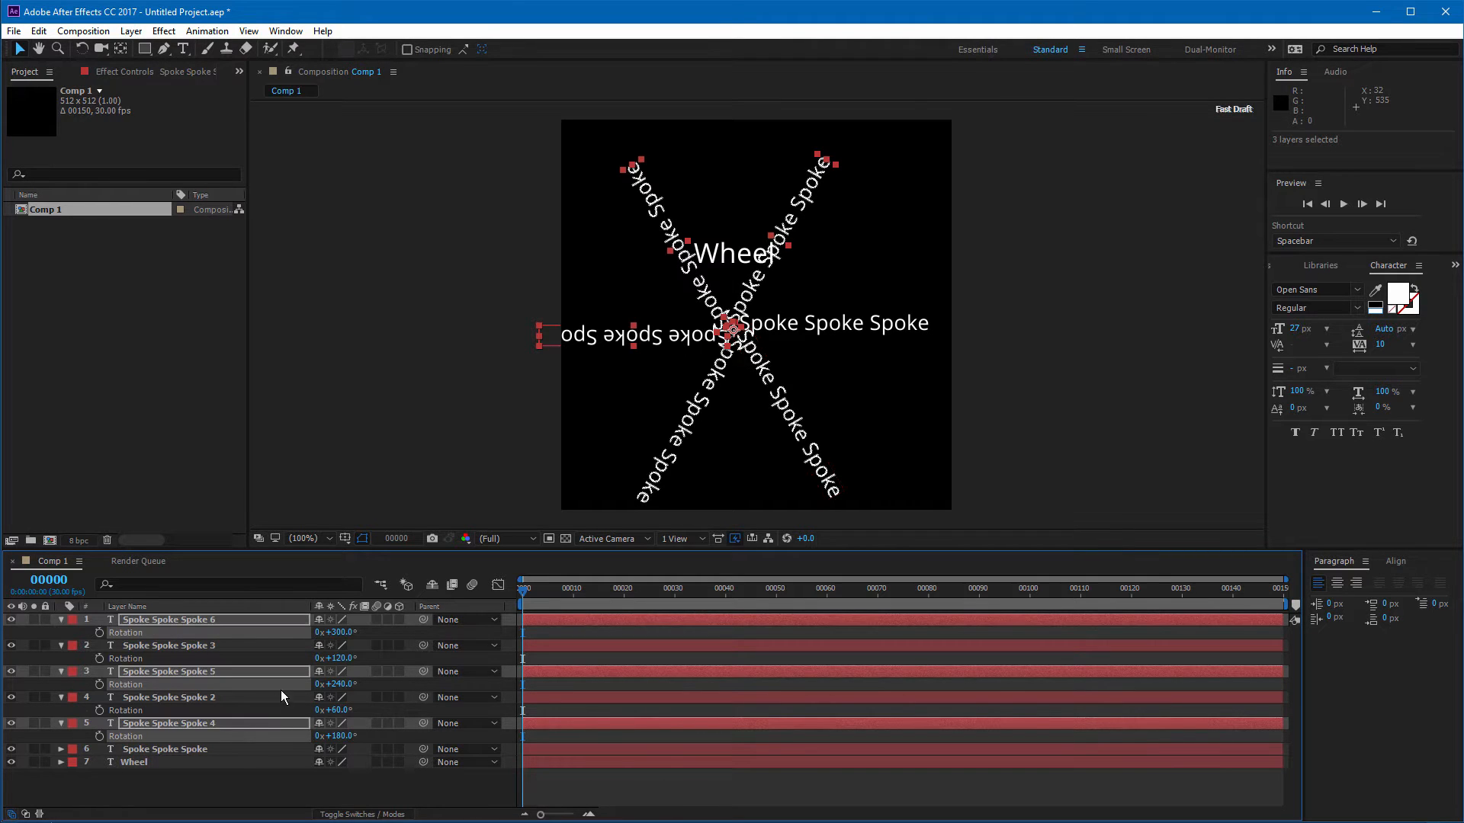
Step: Select all six Spoke layers and collapse their rotation properties
left_click(195, 632, "ctrl")
left_click(191, 749)
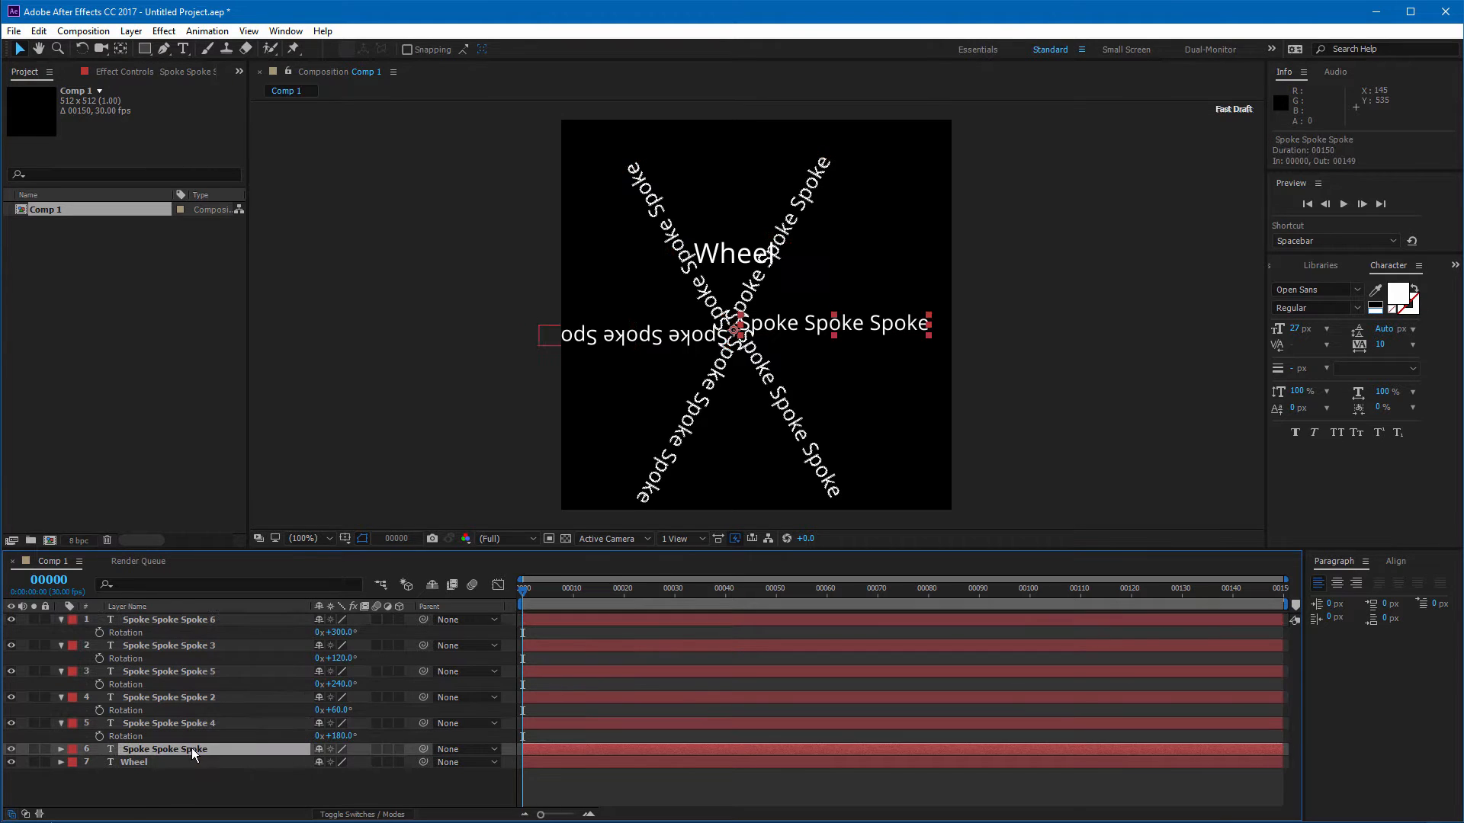
left_click(186, 619, "shift")
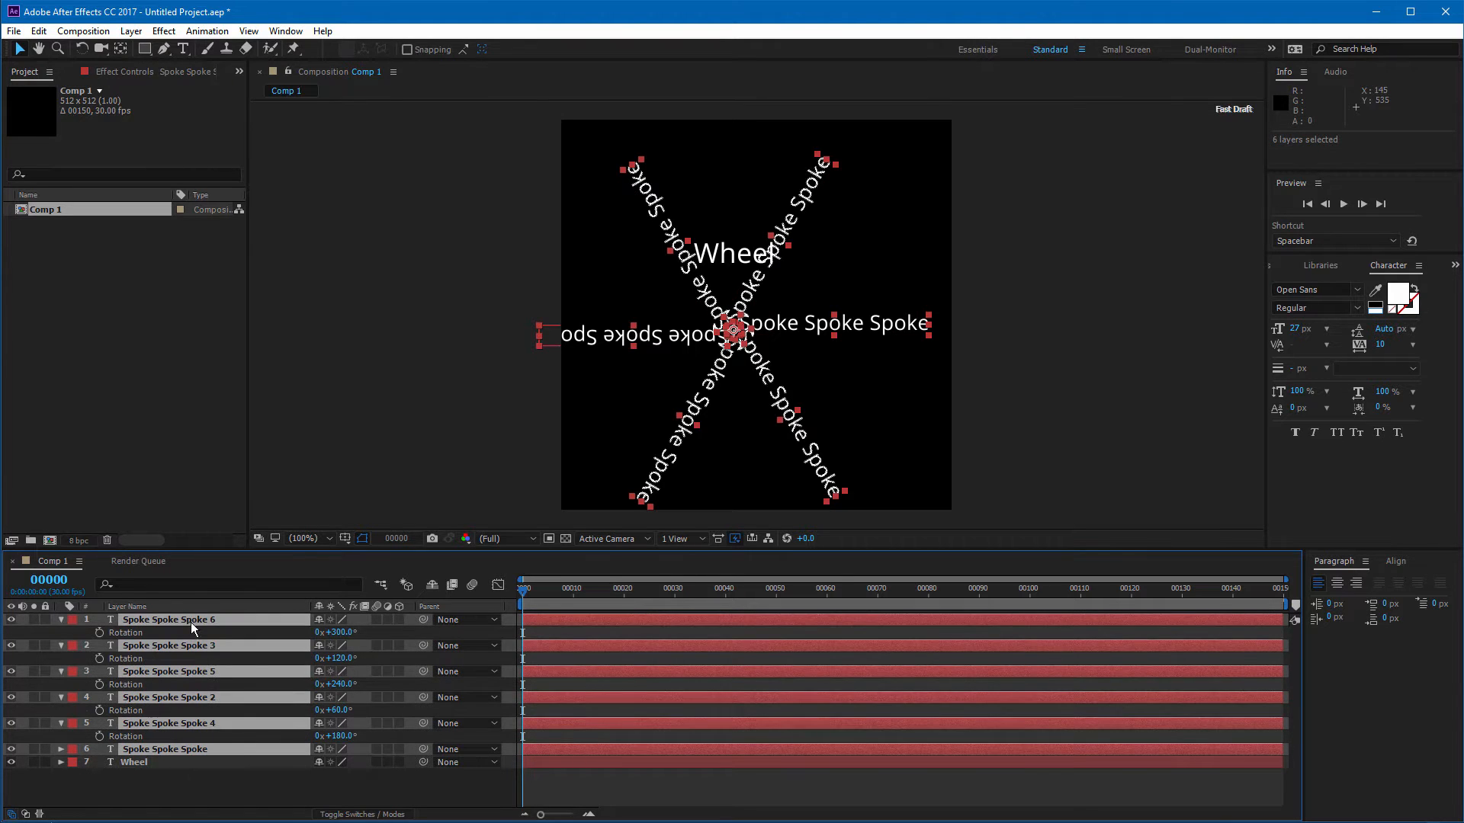
key("r")
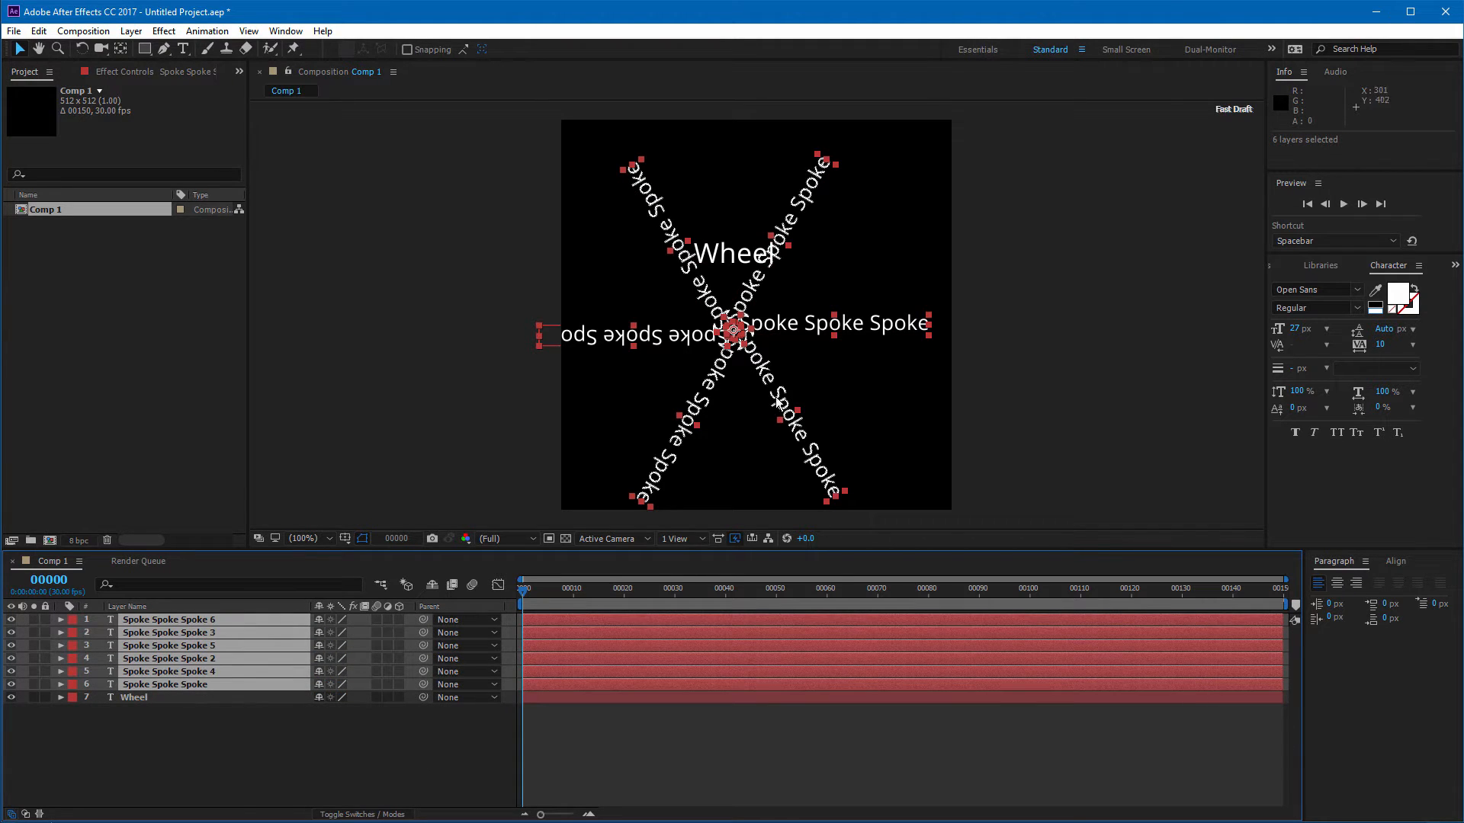
Step: Move the six Spoke layers so their shared pivot sits near the composition's centre
mouse_move(729, 345)
left_mouse_down()
mouse_move(767, 309)
mouse_move(762, 329)
mouse_move(703, 342)
mouse_move(696, 316)
mouse_move(715, 322)
left_mouse_up()
key("ctrl+z")
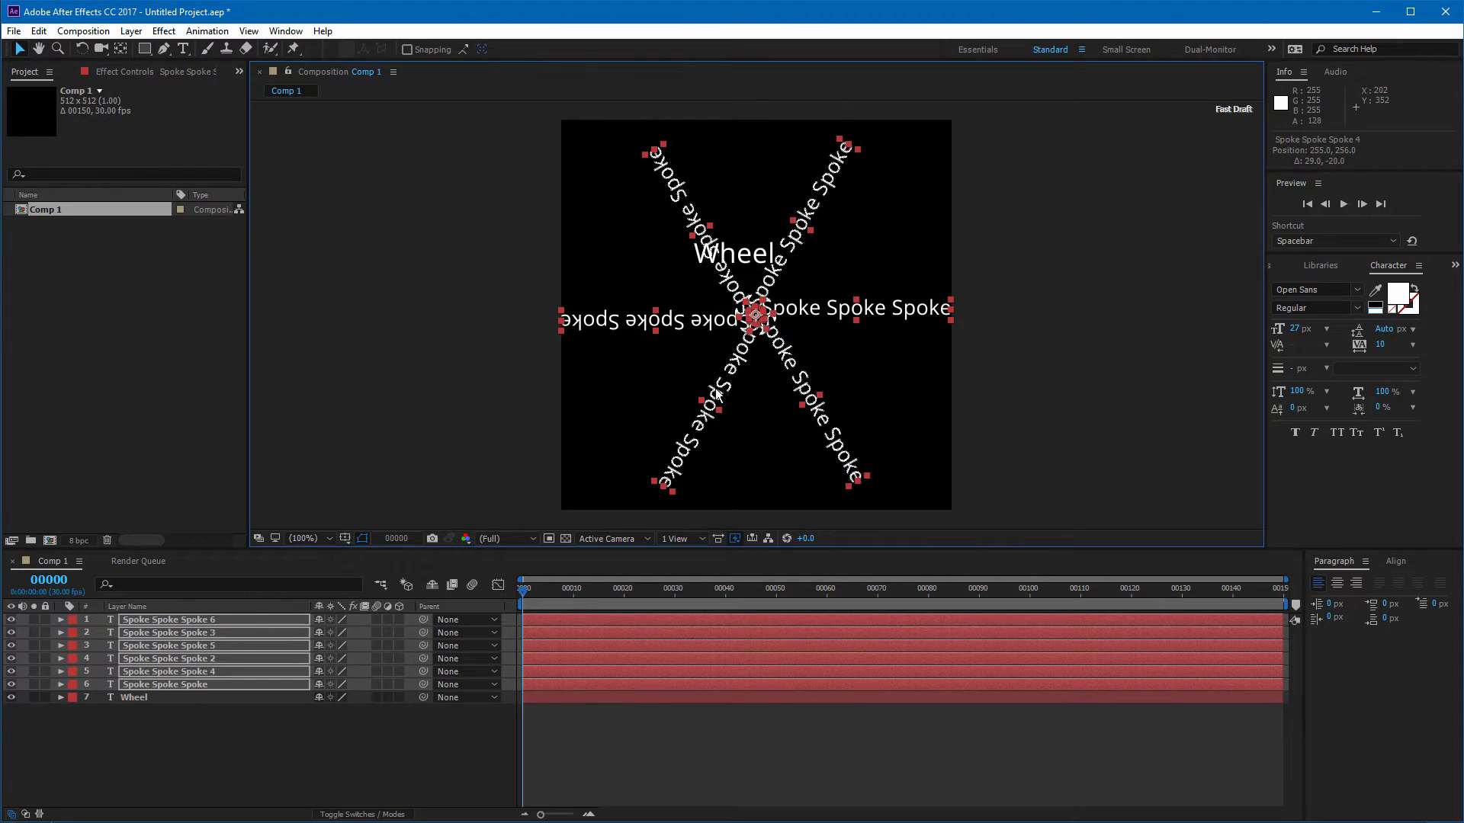
Step: Scale the six Spoke layers down to 74%
key("period")
key("period")
key("comma")
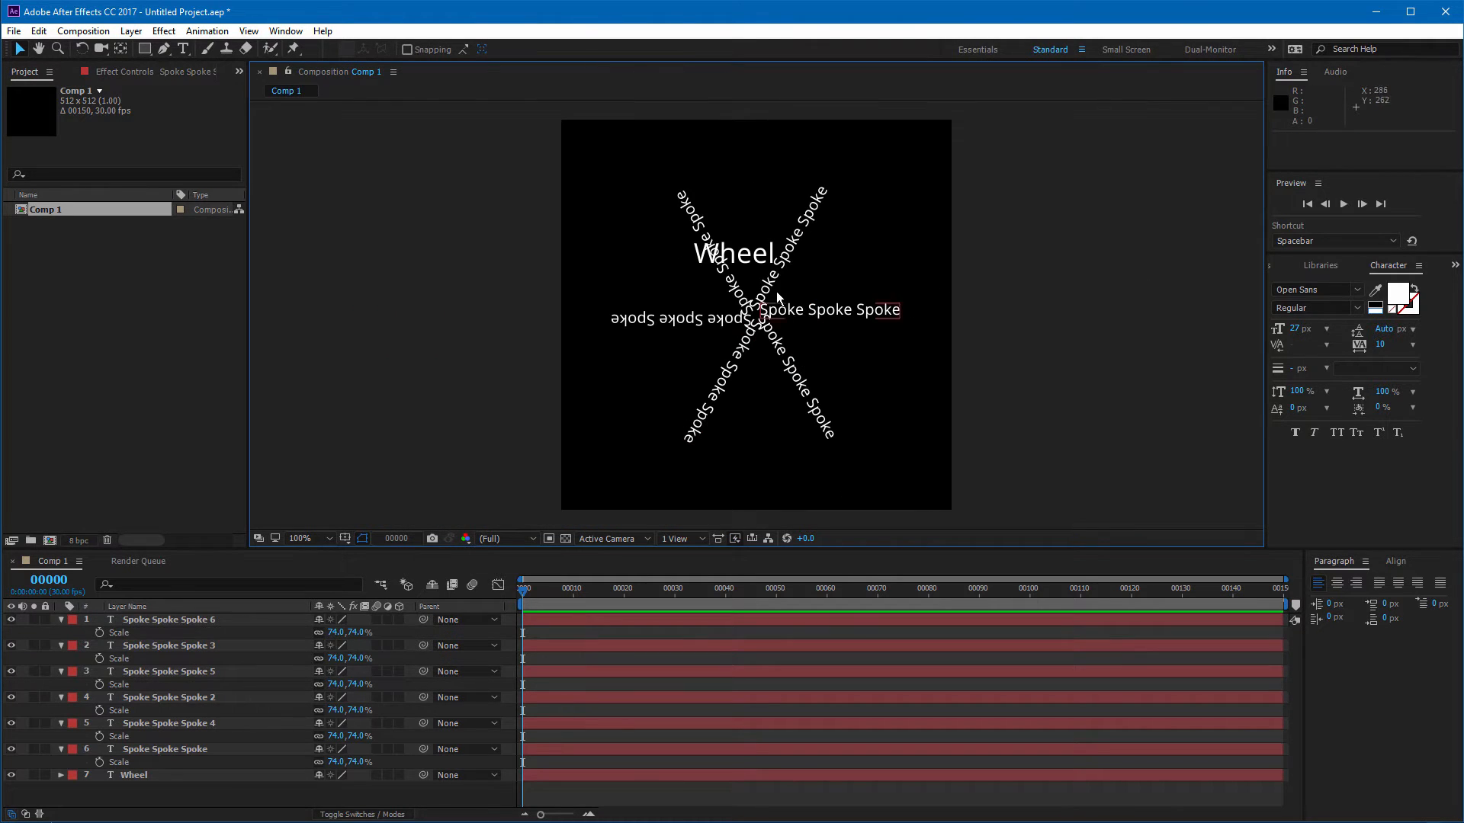
Step: Move the Wheel text to the upper-left area of the composition
left_click(747, 258)
left_click_drag(754, 253, 638, 167)
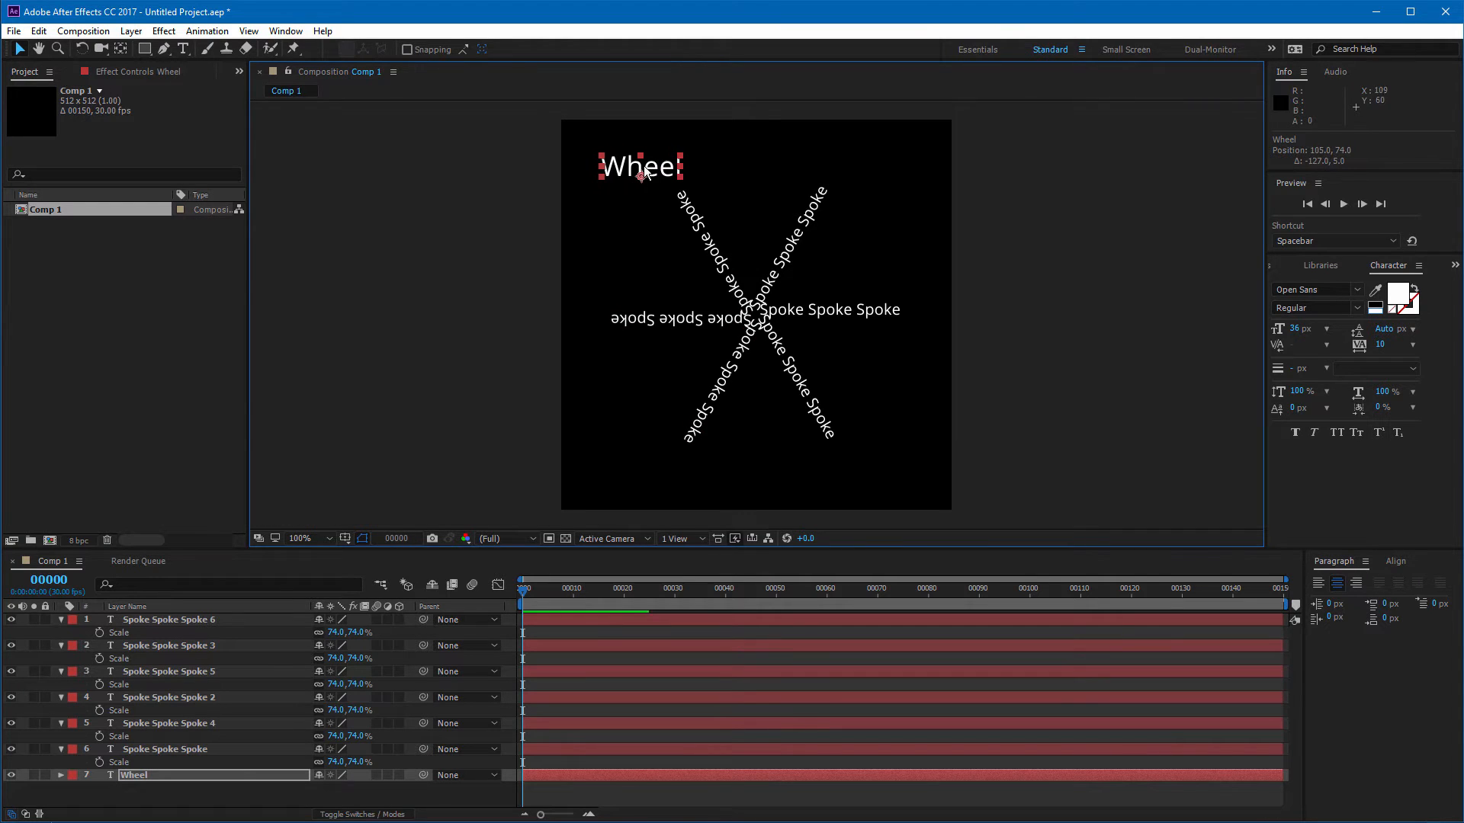
Step: Edit the Wheel text and paste the word repeatedly so it reads Wheel several times in a row
double_click(638, 167)
left_click(684, 175)
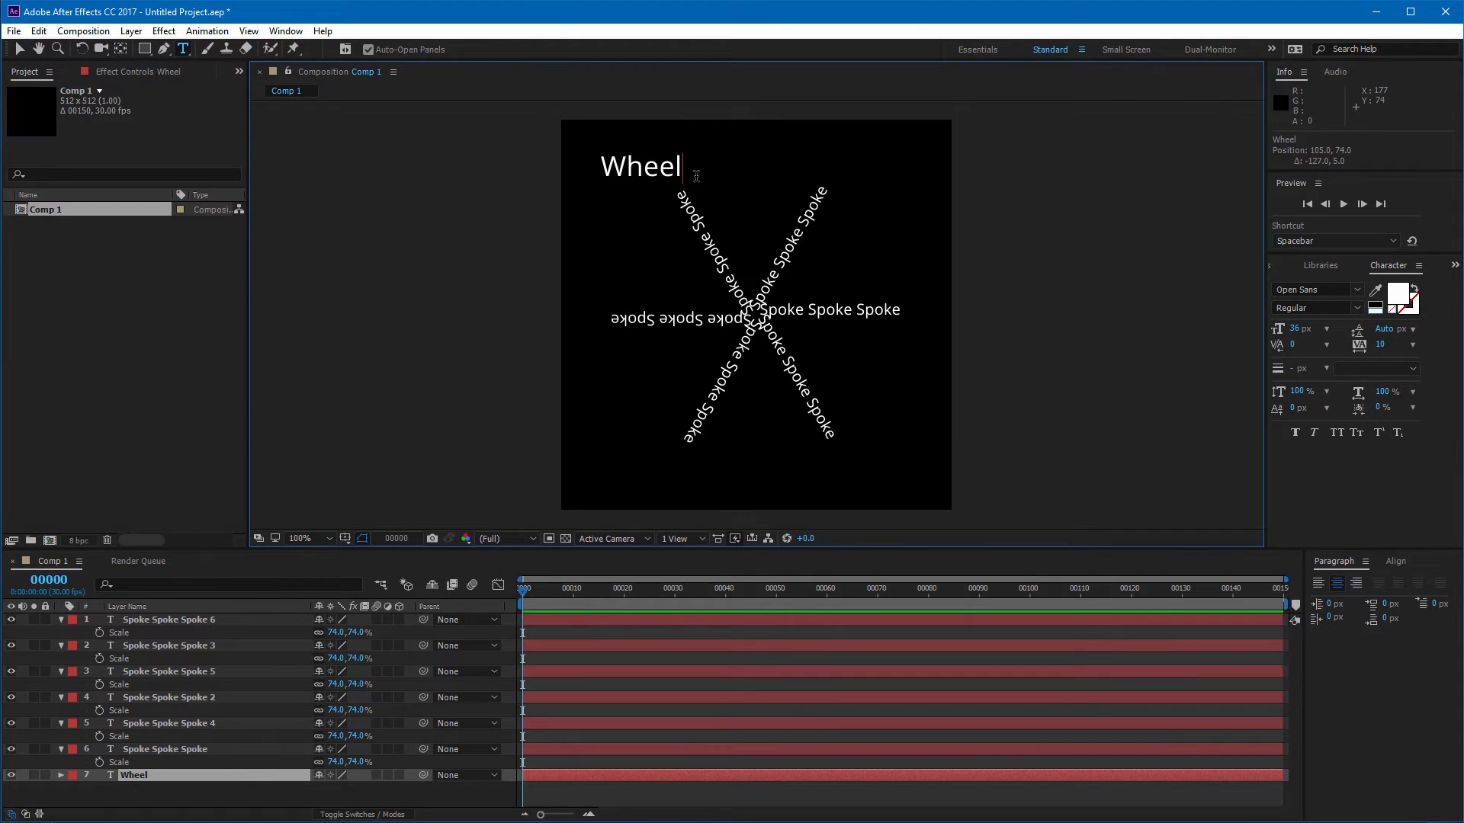
key("shift+Left")
key("shift+Left")
key("shift+Left")
key("shift+Left")
key("shift+Left")
key("shift+Left")
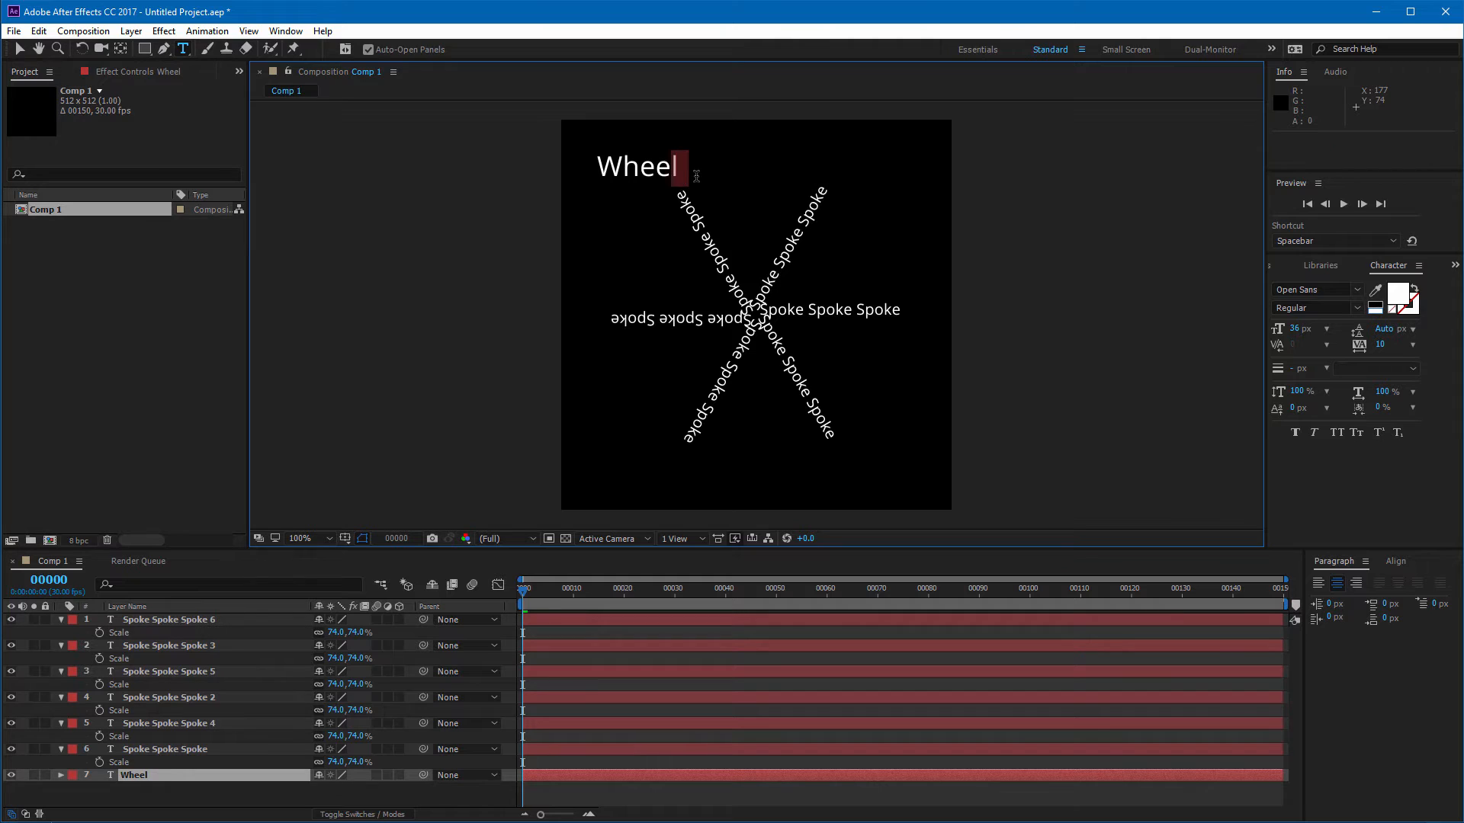
key("ctrl+c")
key("ctrl+v")
key("ctrl+v")
key("ctrl+v")
key("ctrl+v")
key("ctrl+v")
key("ctrl+v")
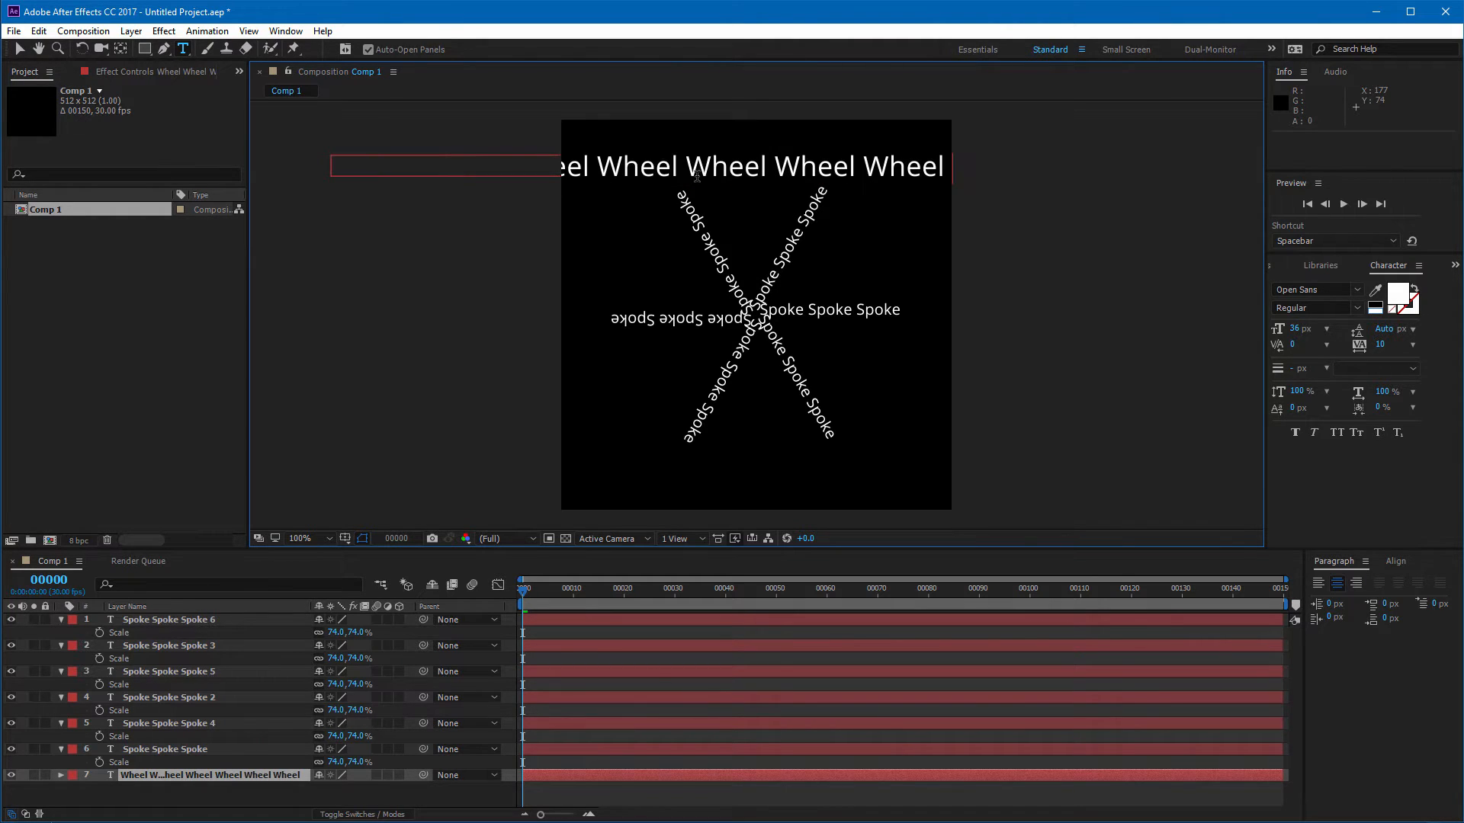
Step: Shift the repeated Wheel text line to the right and deselect it
left_click(19, 49)
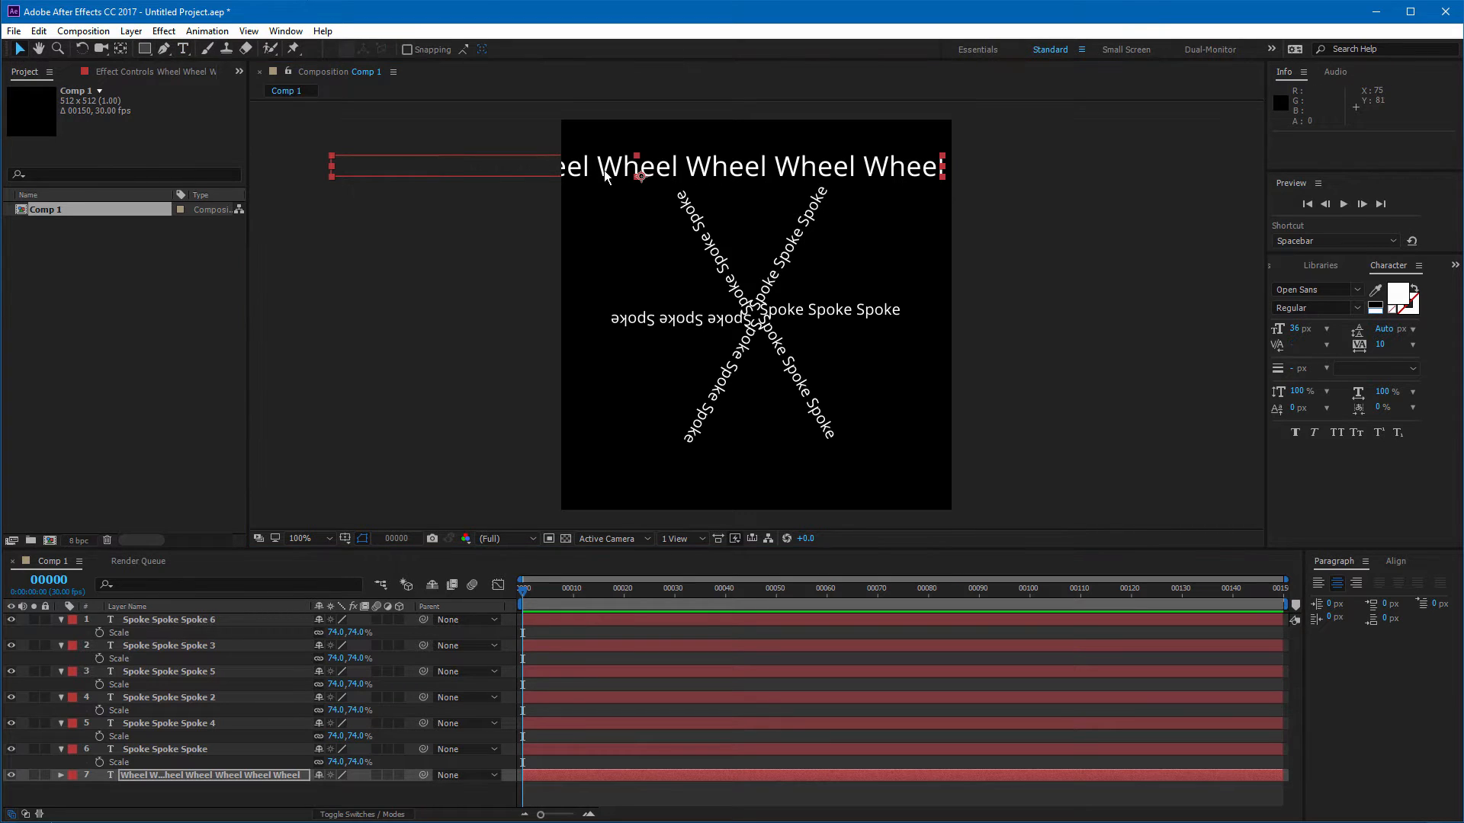
left_click_drag(458, 152, 755, 144)
left_click(944, 342)
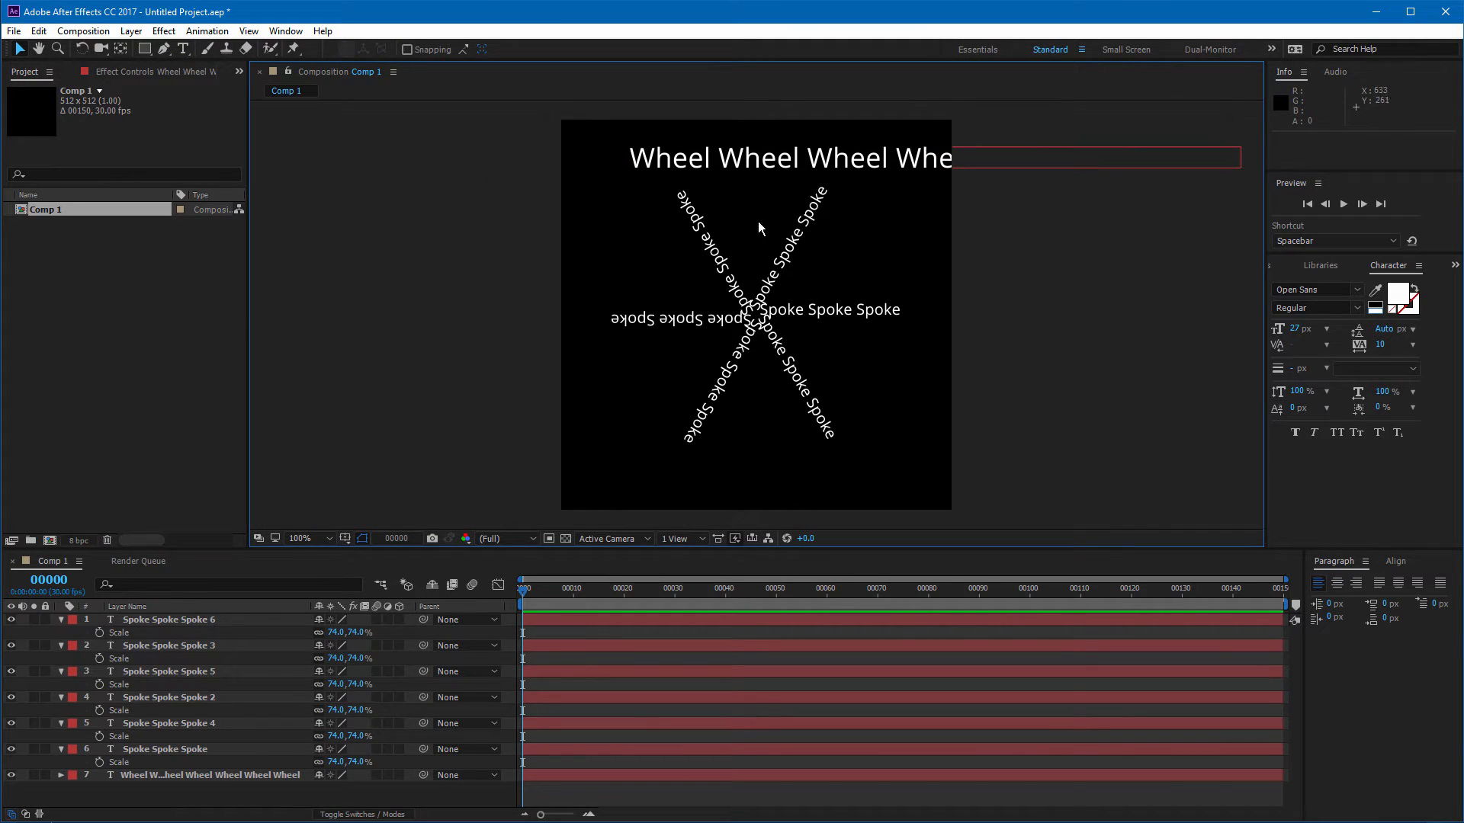
Step: With the Wheel layer selected, draw a circular mask with the Ellipse tool around the spokes
mouse_move(144, 48)
left_mouse_down()
mouse_move(171, 126)
mouse_move(177, 88)
left_mouse_up()
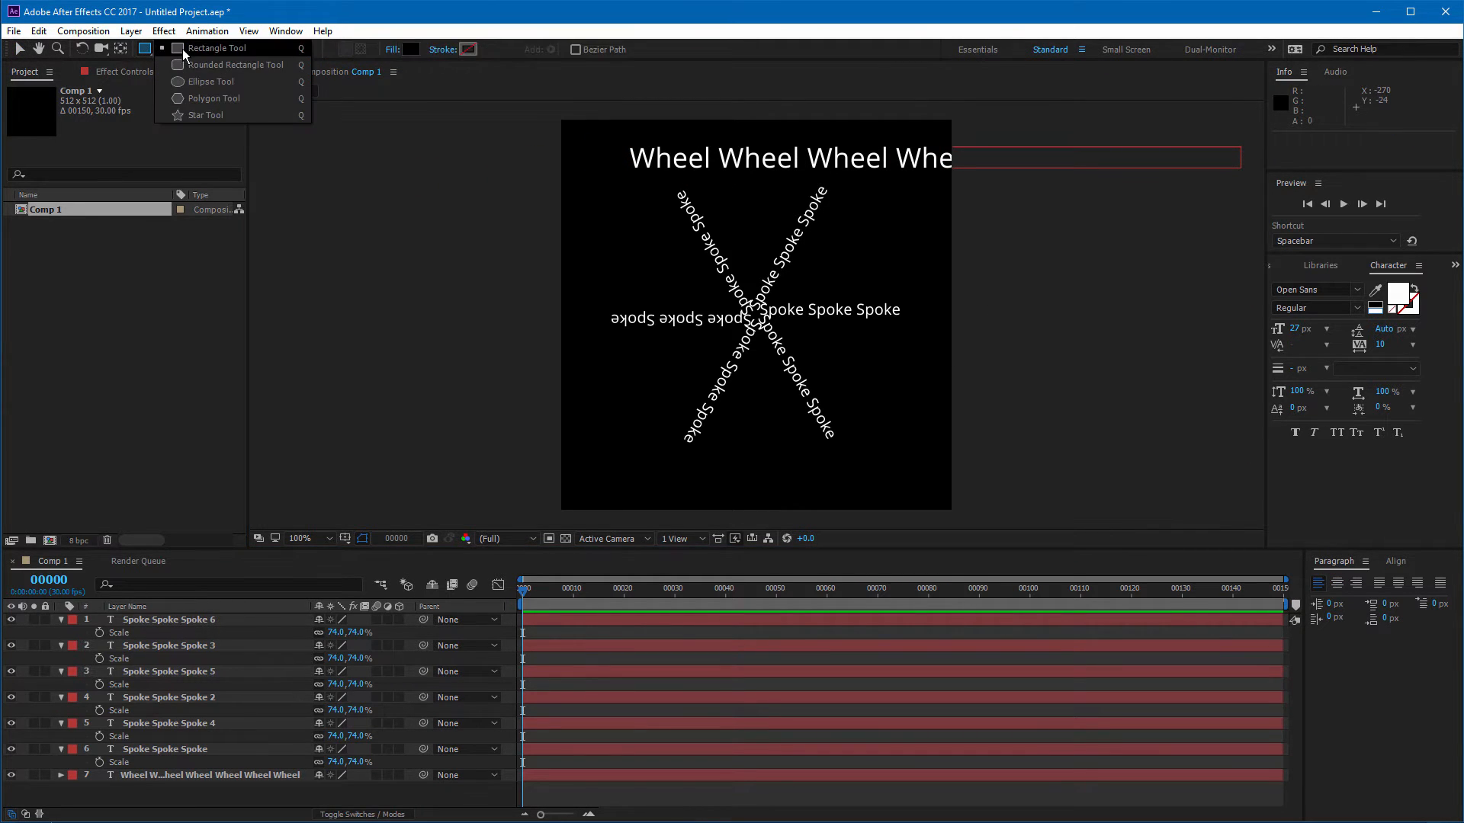
left_click(214, 773)
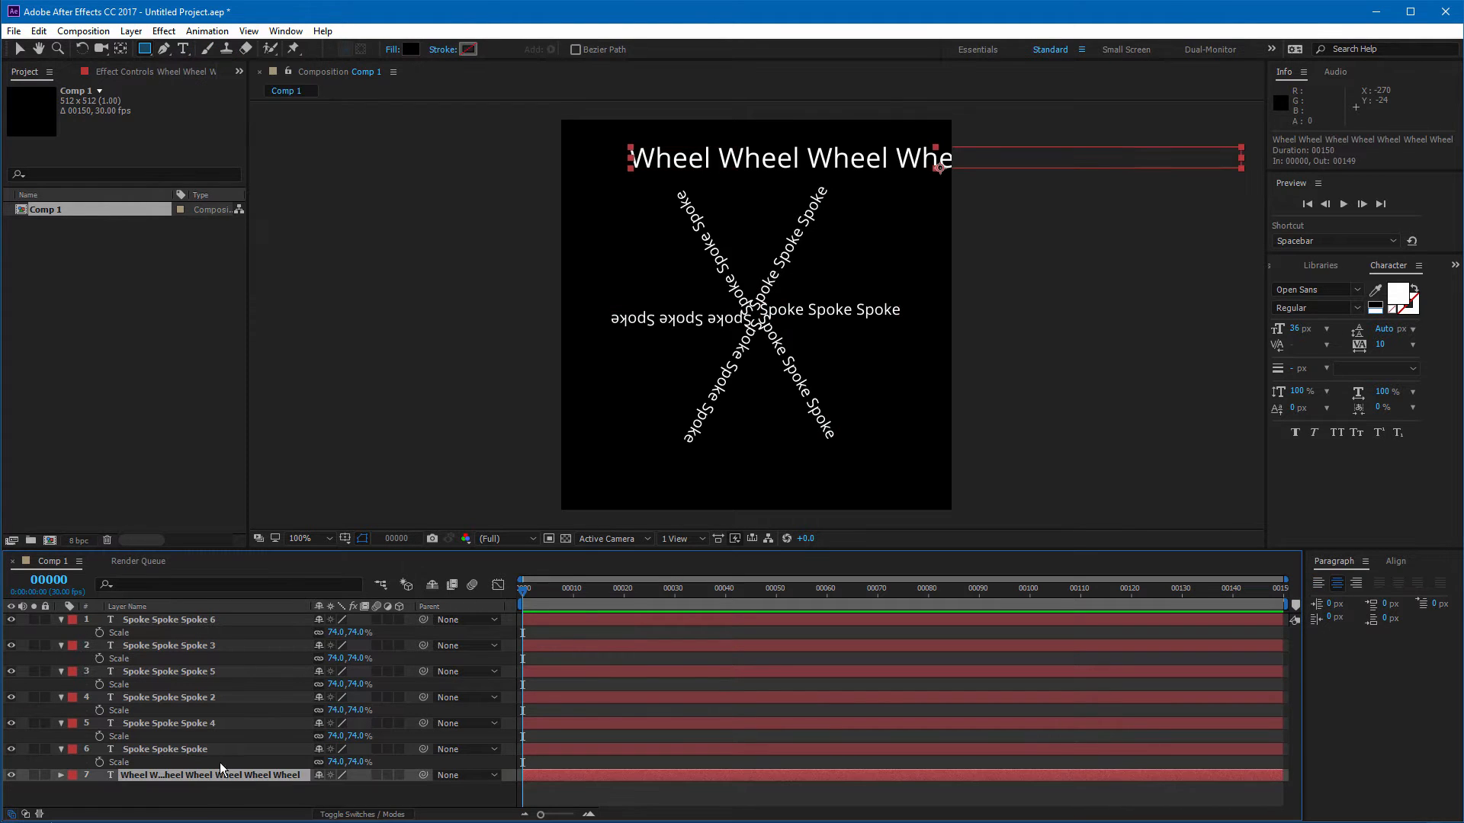
left_click_drag(144, 49, 198, 84)
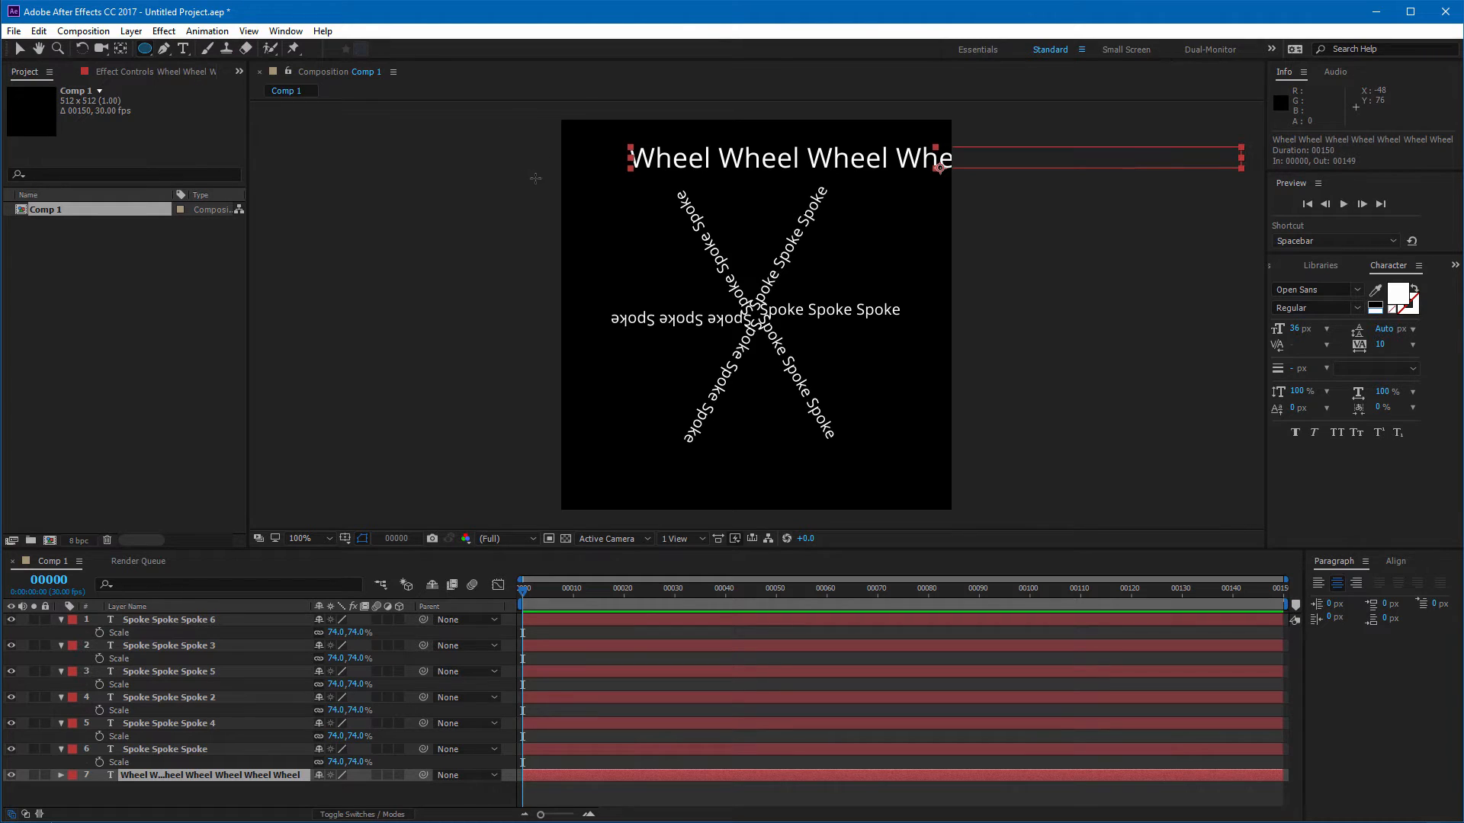
left_click_drag(605, 172, 858, 470)
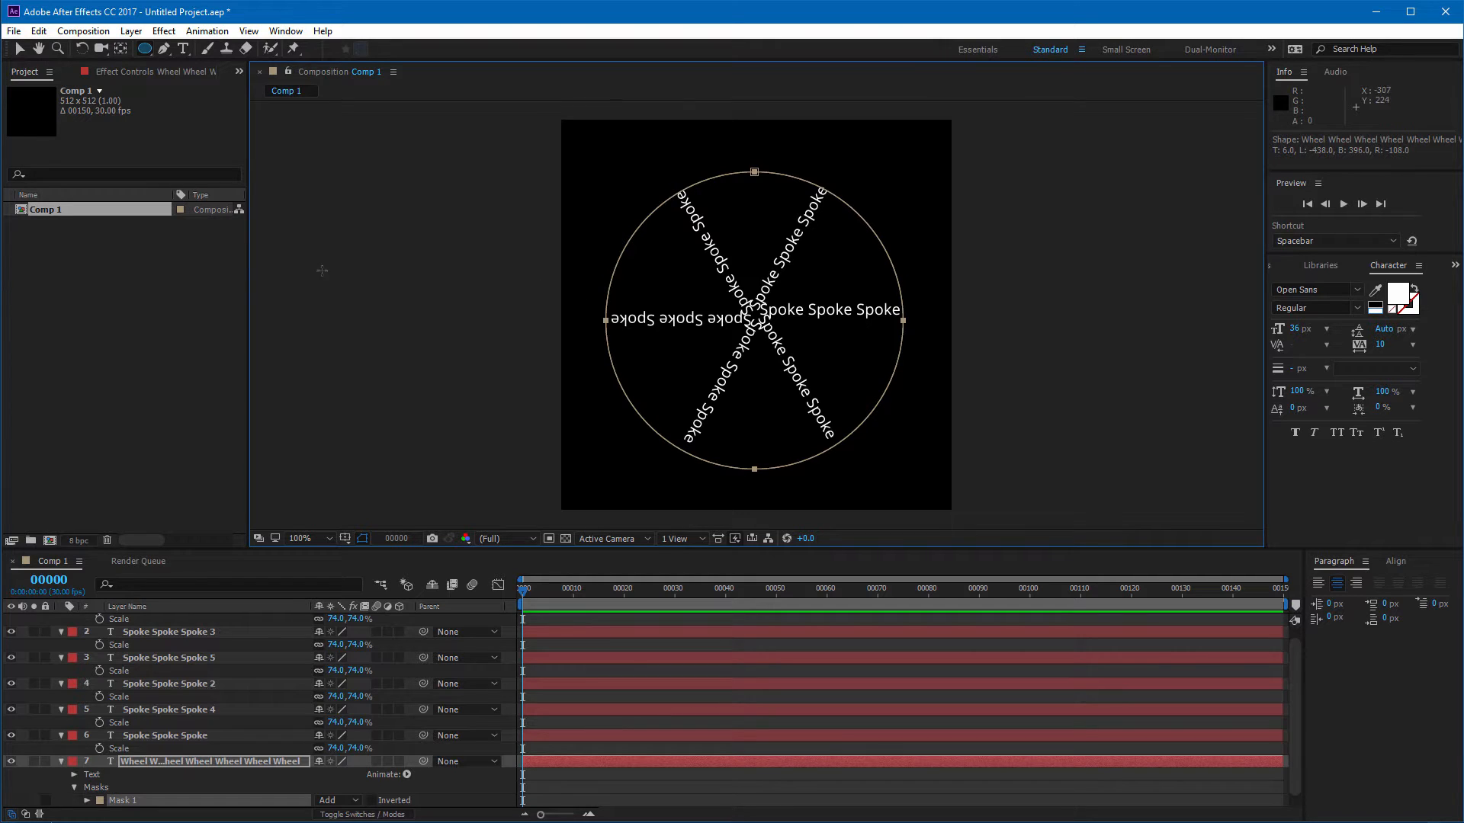
Step: Set the Wheel text's path option to follow Mask 1
left_click(73, 775)
scroll(302, 667, "down", 1)
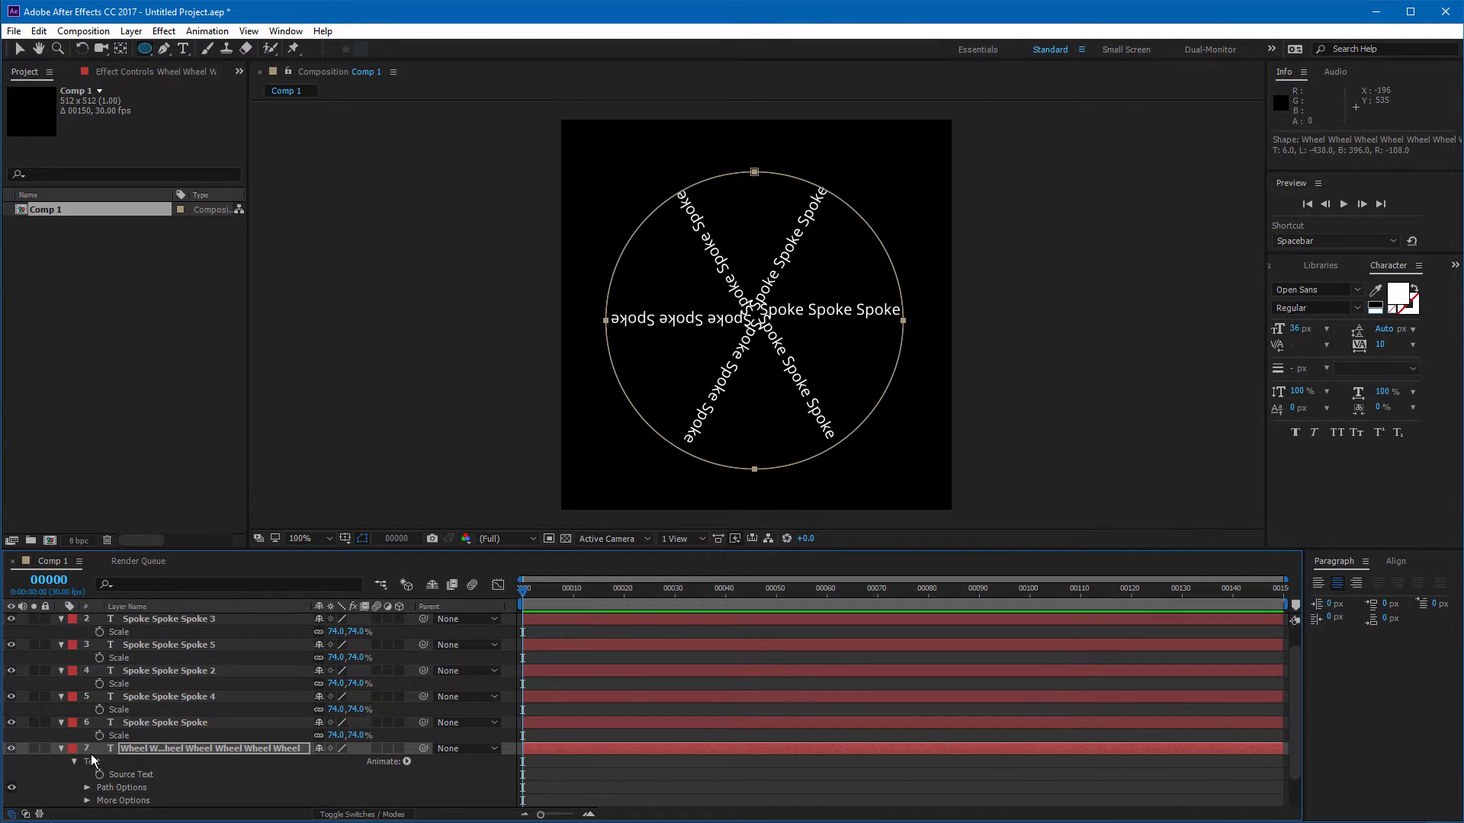
left_click(87, 788)
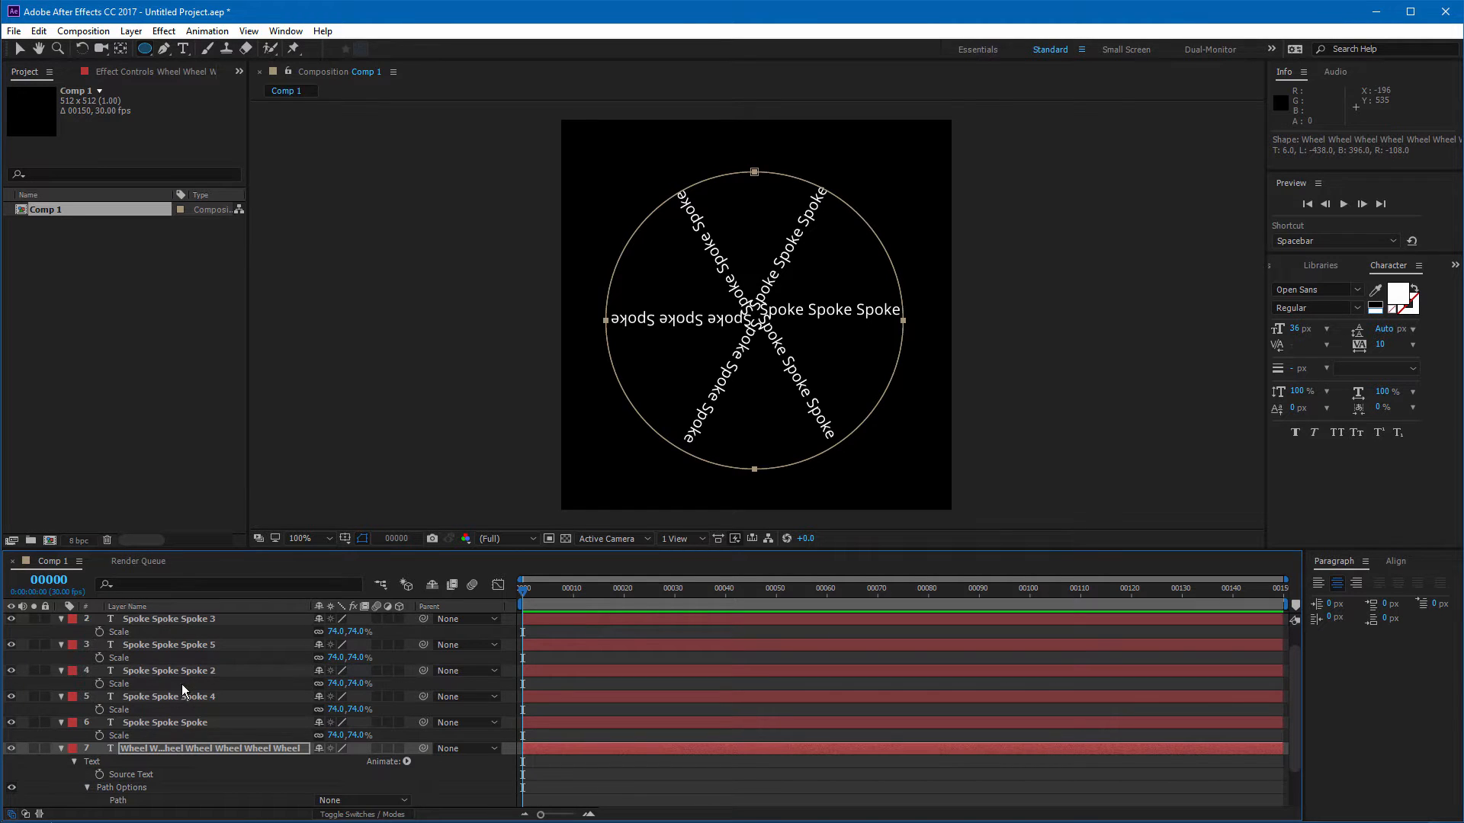
scroll(1300, 681, "down", 2)
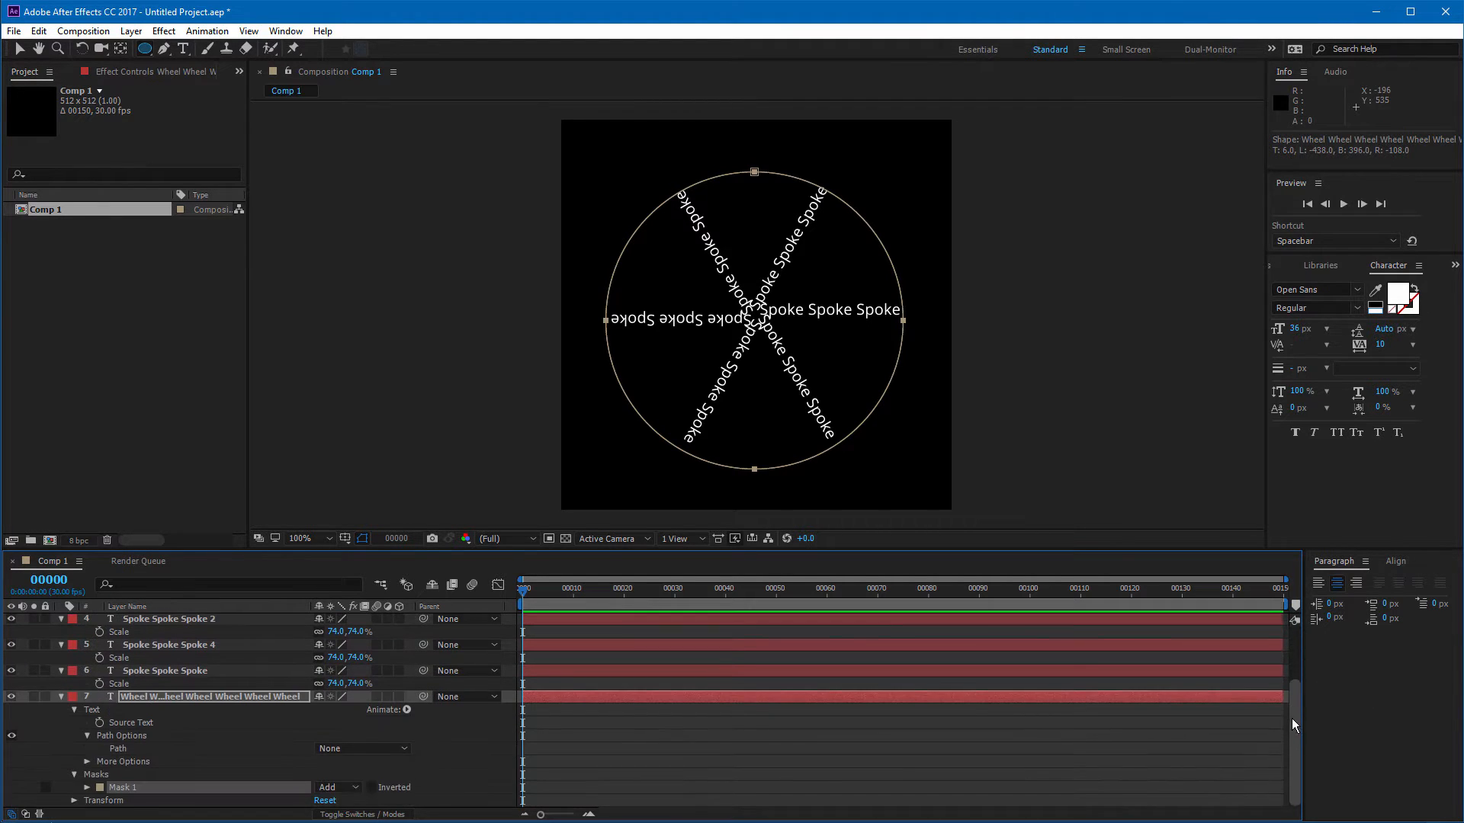
left_click(404, 748)
left_click(392, 789)
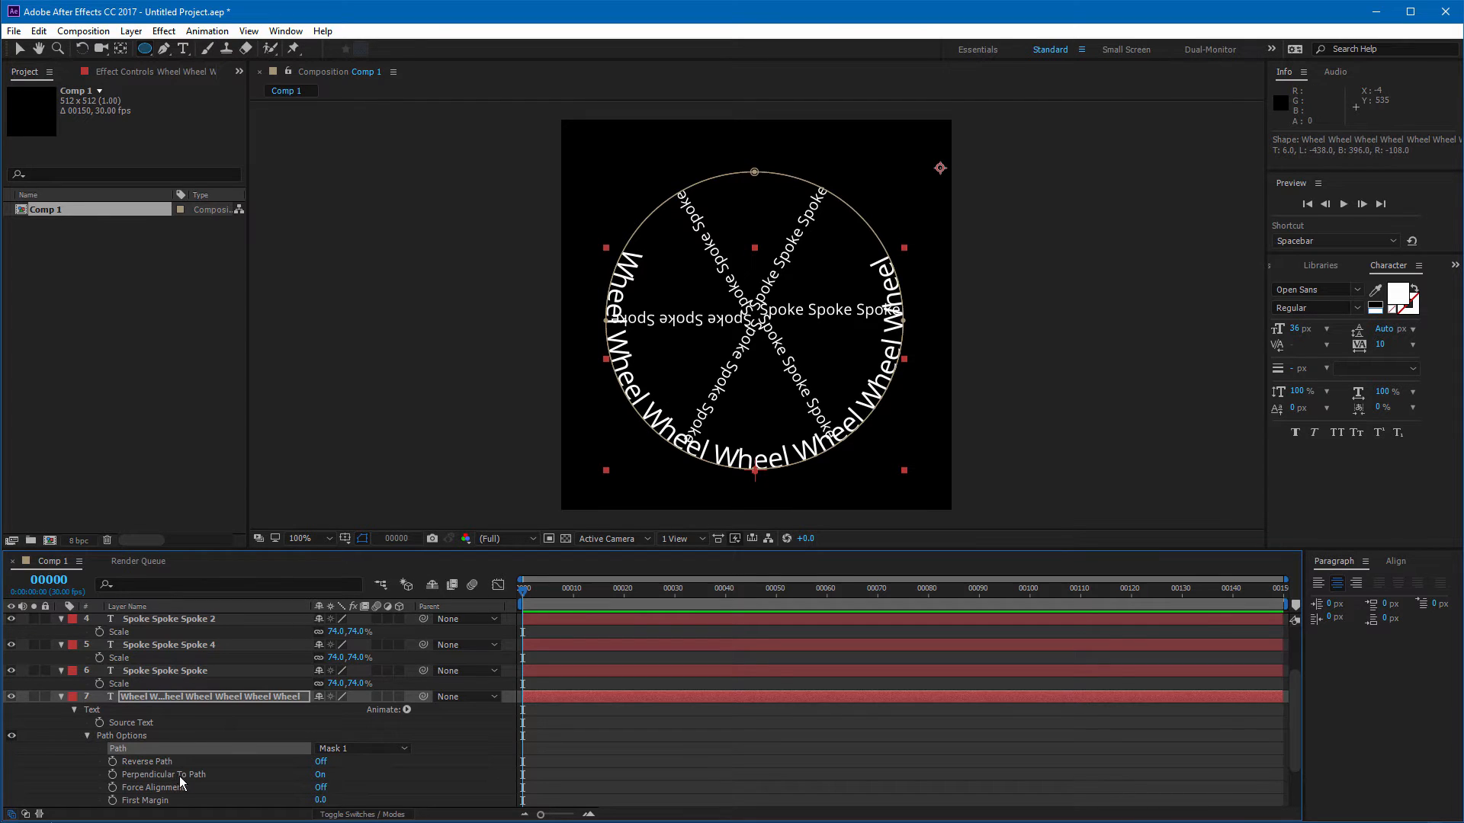
Step: Turn on Reverse Path for the Wheel text so it runs around the outside of the circle
left_click(320, 762)
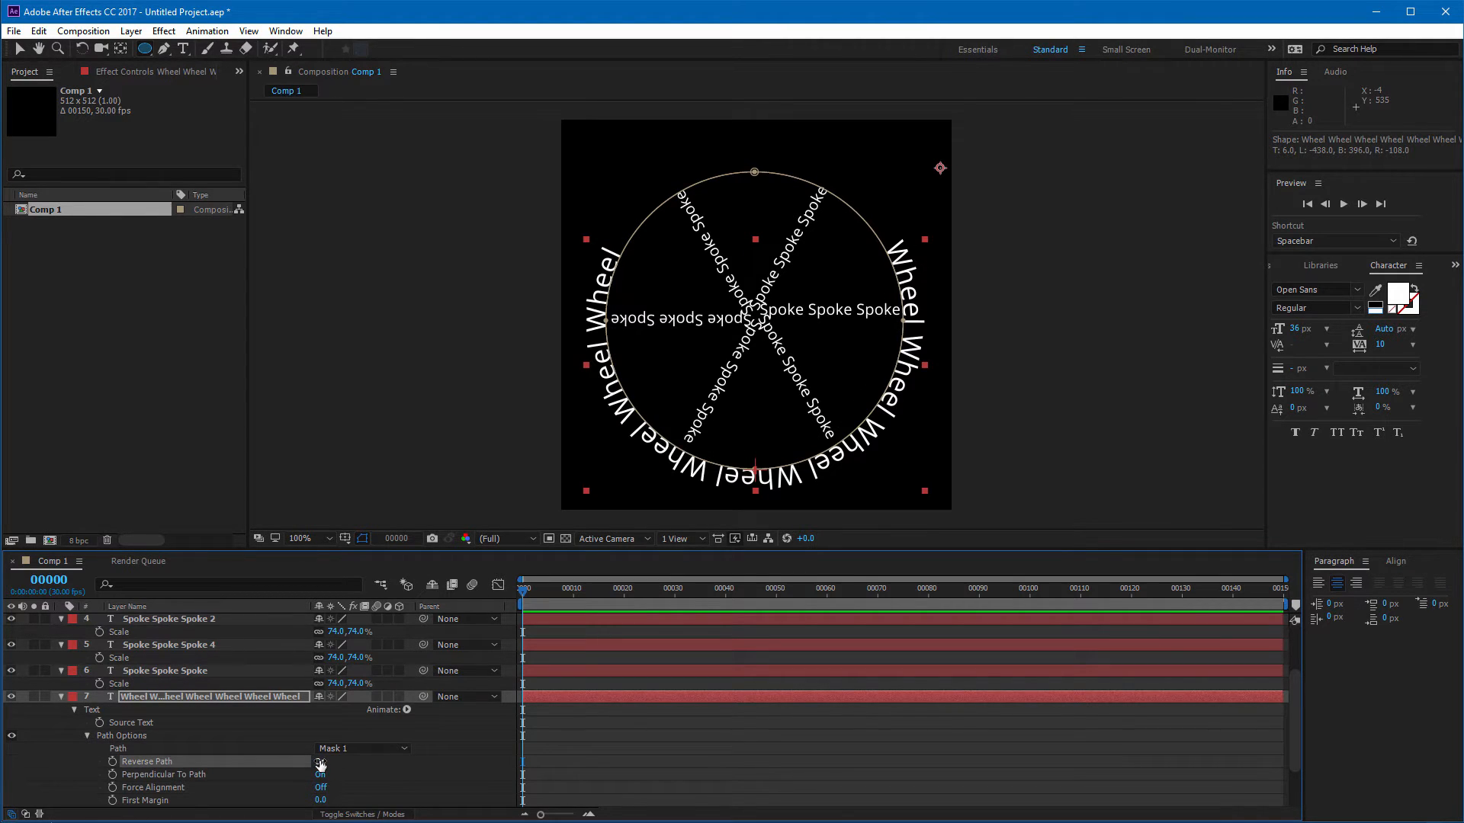
left_click(900, 247)
key("ctrl+z")
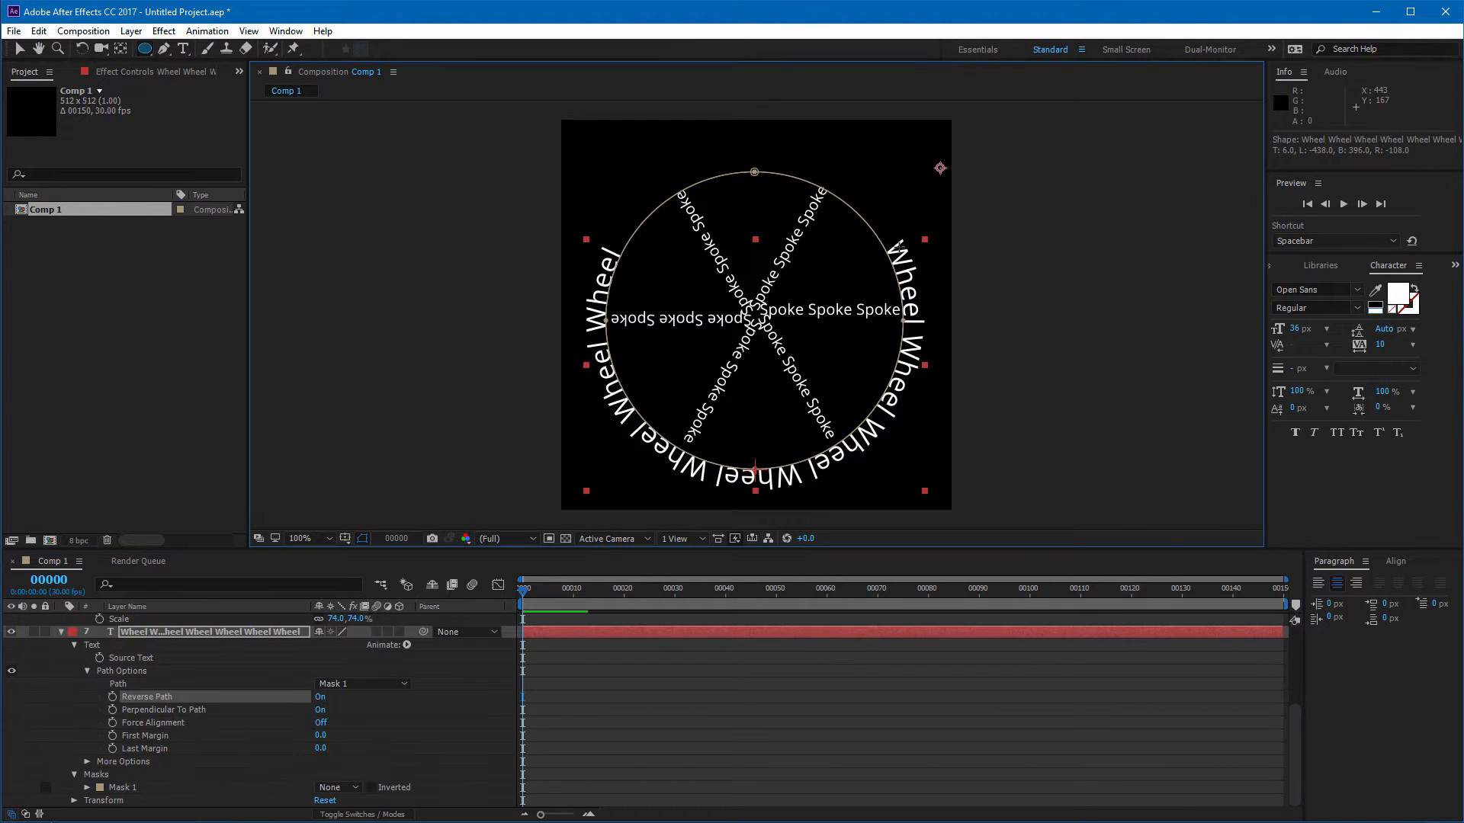
left_click(900, 247)
key("ctrl+z")
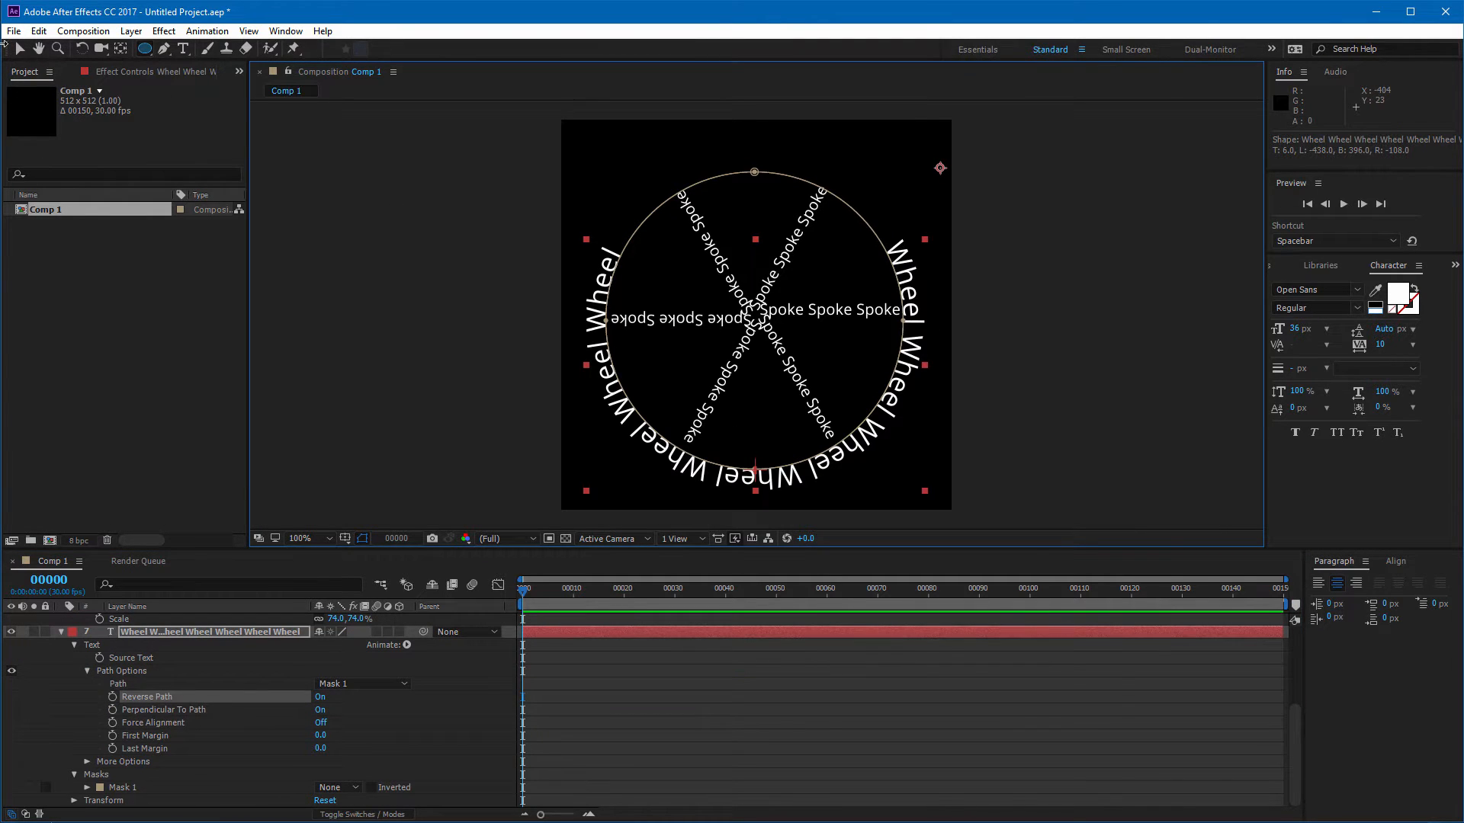
Step: Paste additional Wheel words into the Wheel text so it fills the whole circle, undoing one excess paste
left_click(183, 48)
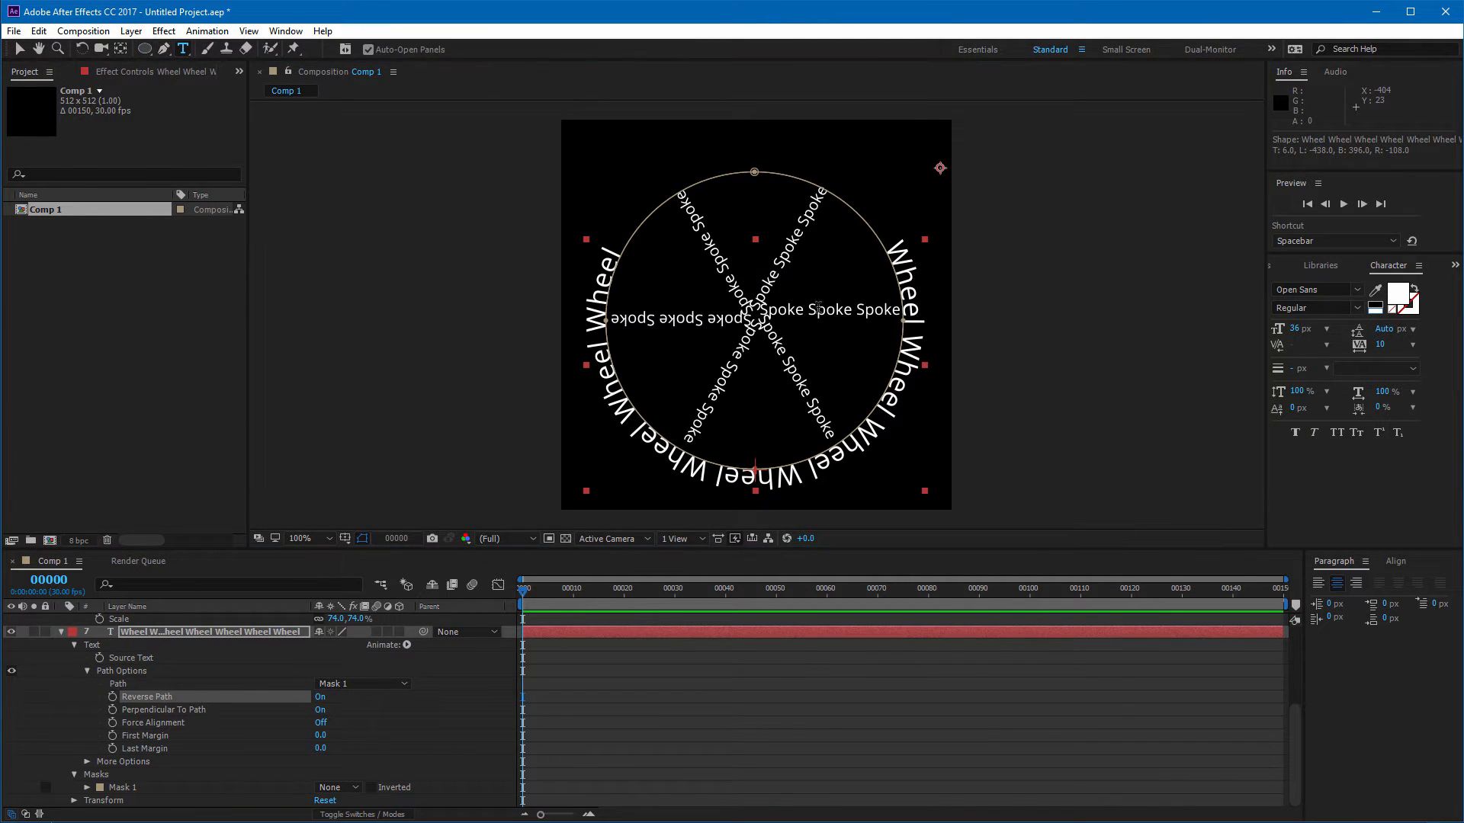
left_click(608, 249)
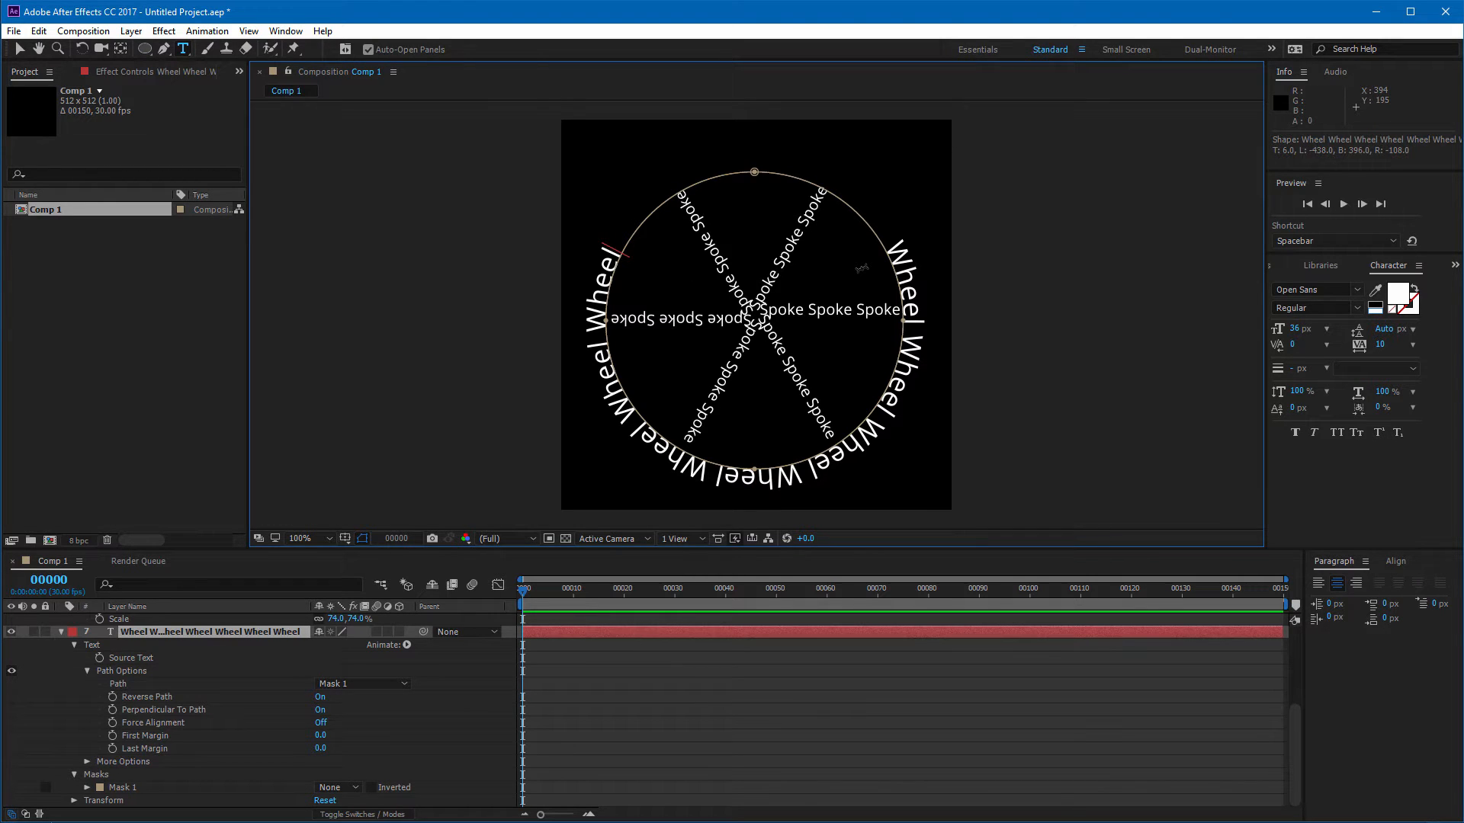
key("Right")
type("Wheel")
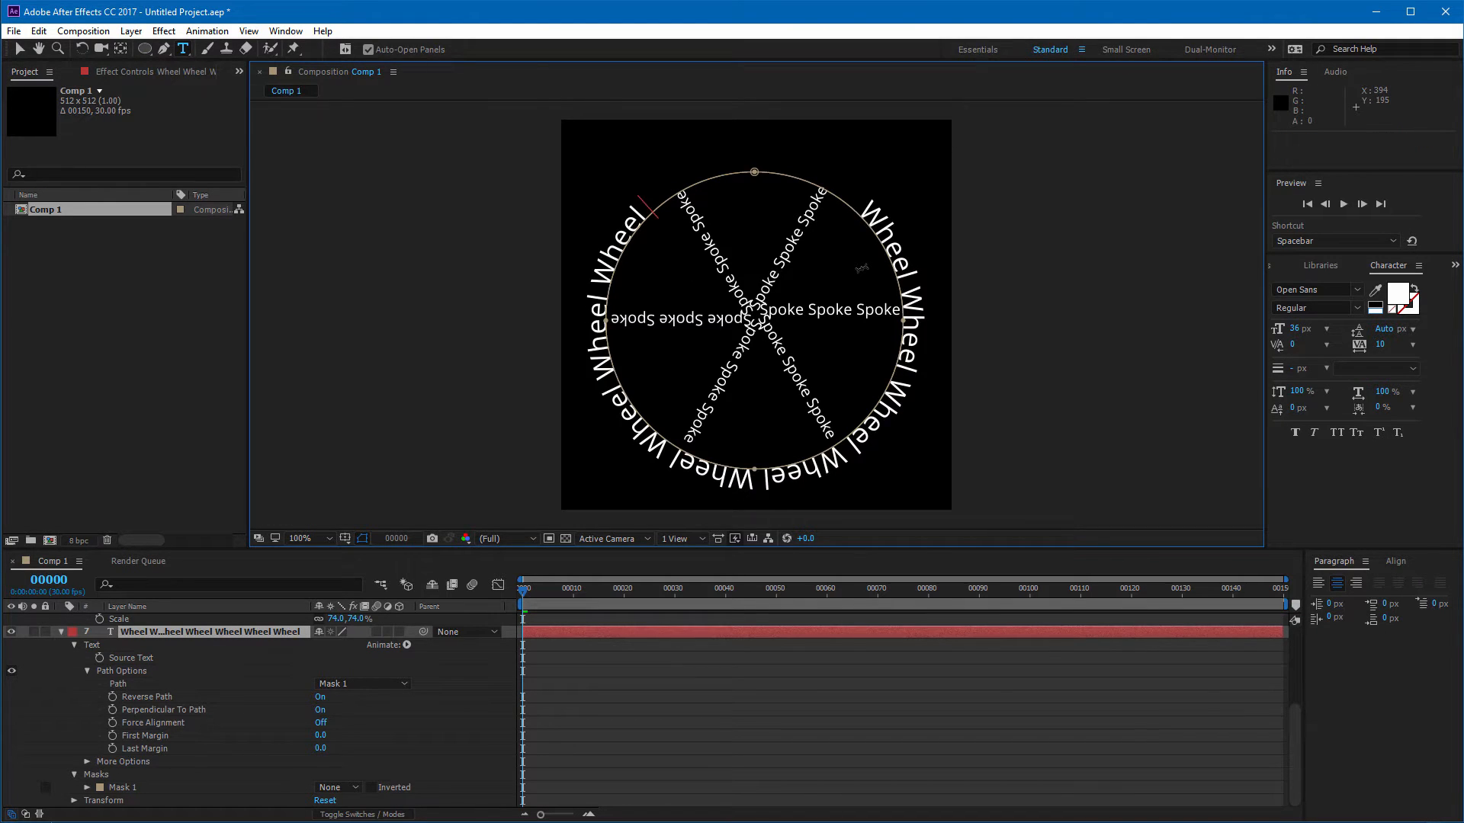
type("Wheel")
type("Wheel")
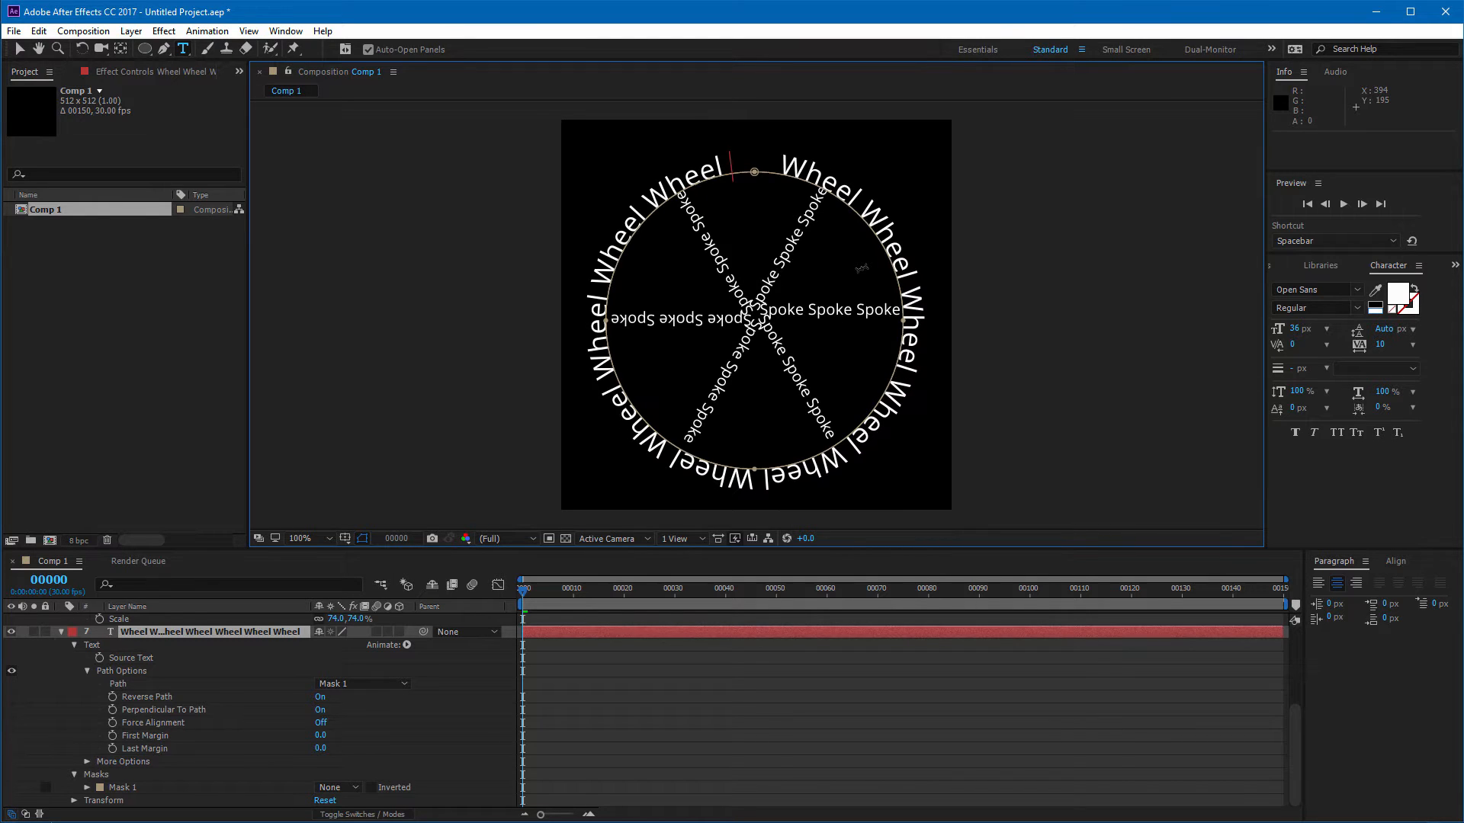
type("Wheel")
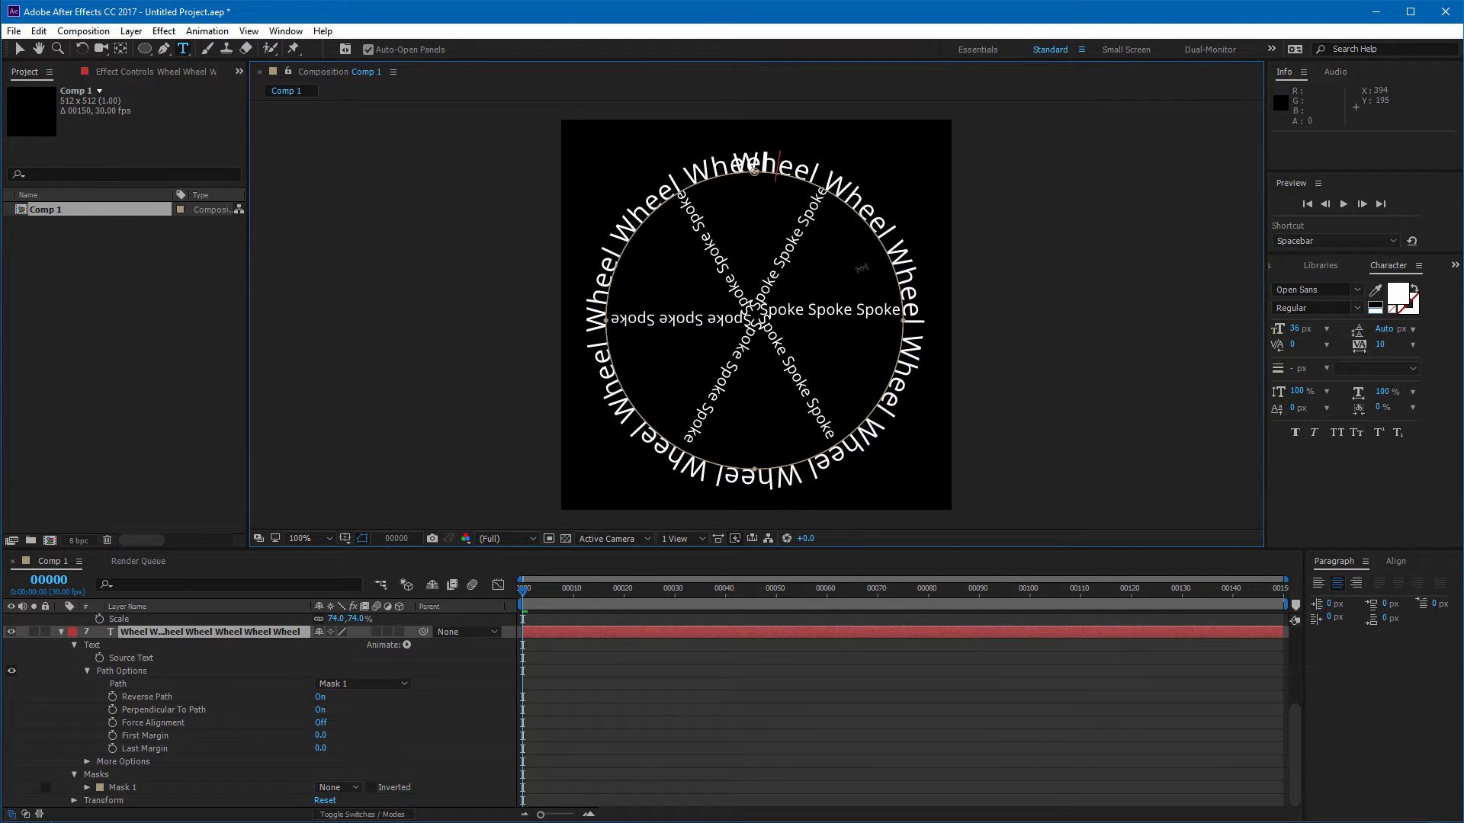
key("ctrl+z")
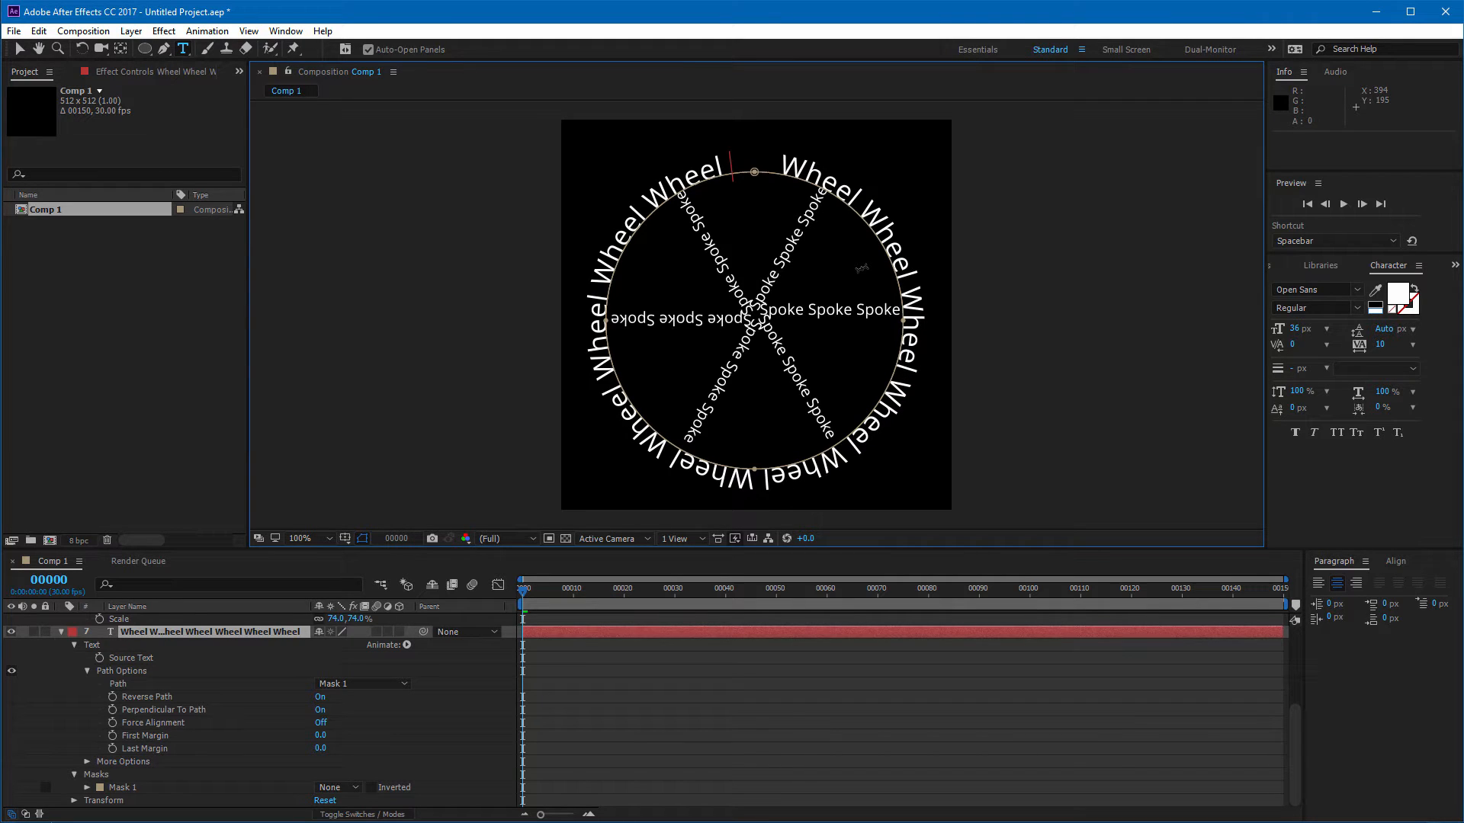
type("Wheel")
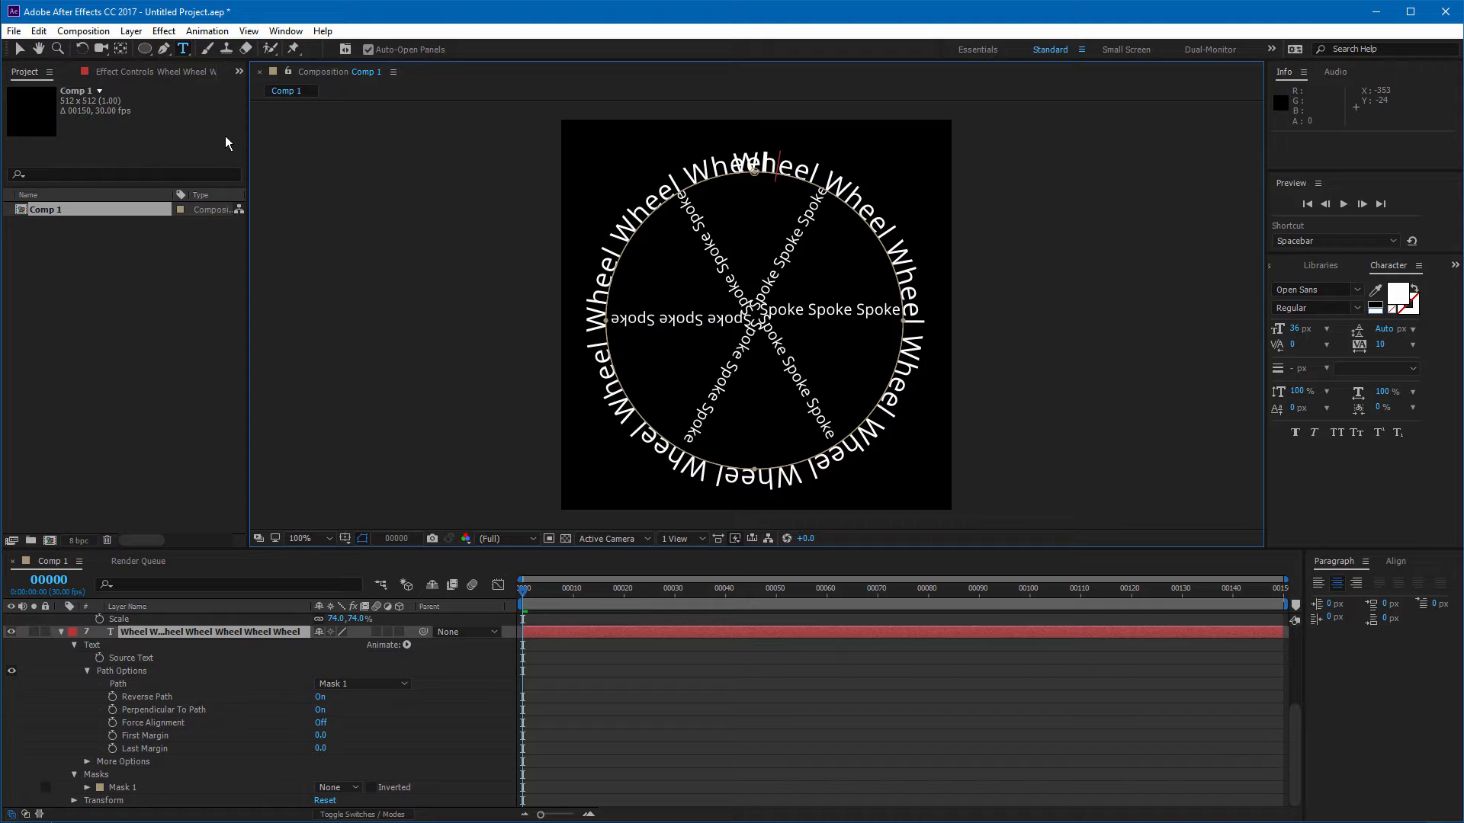
Step: Select all the Wheel text and set its tracking to -14, then leave text editing
key("ctrl+a")
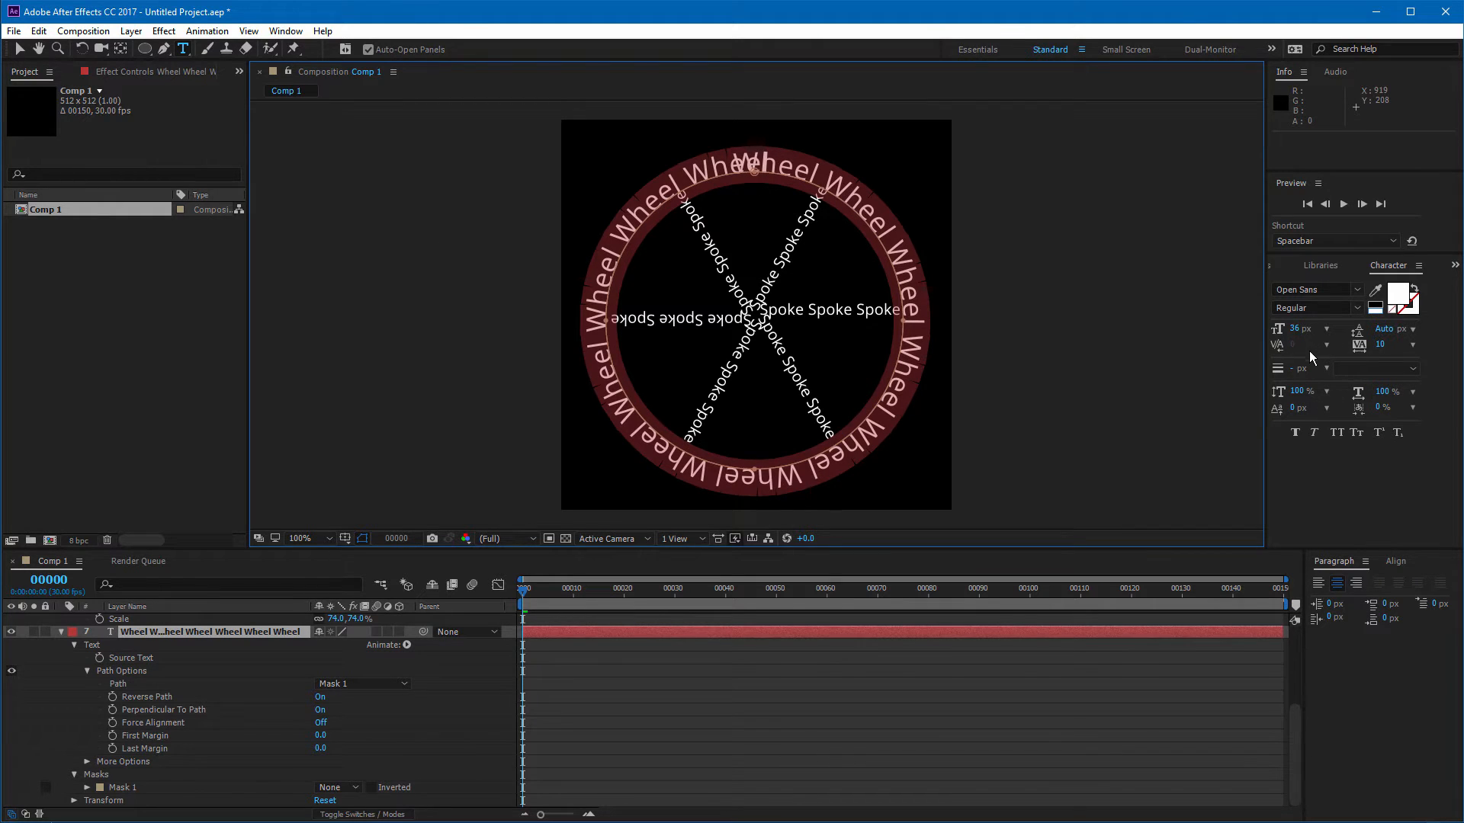
left_click(1412, 345)
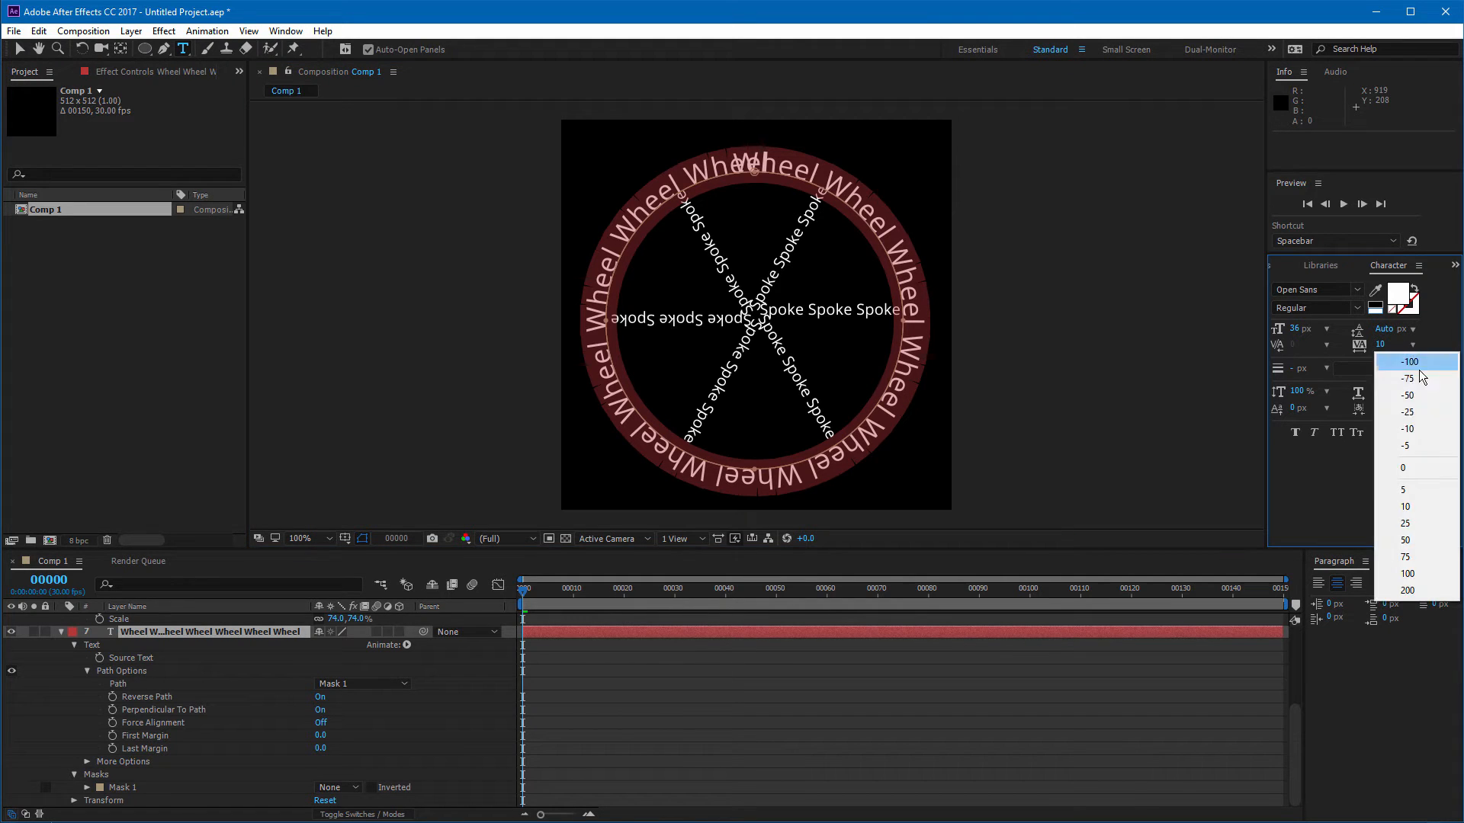
left_click(1417, 429)
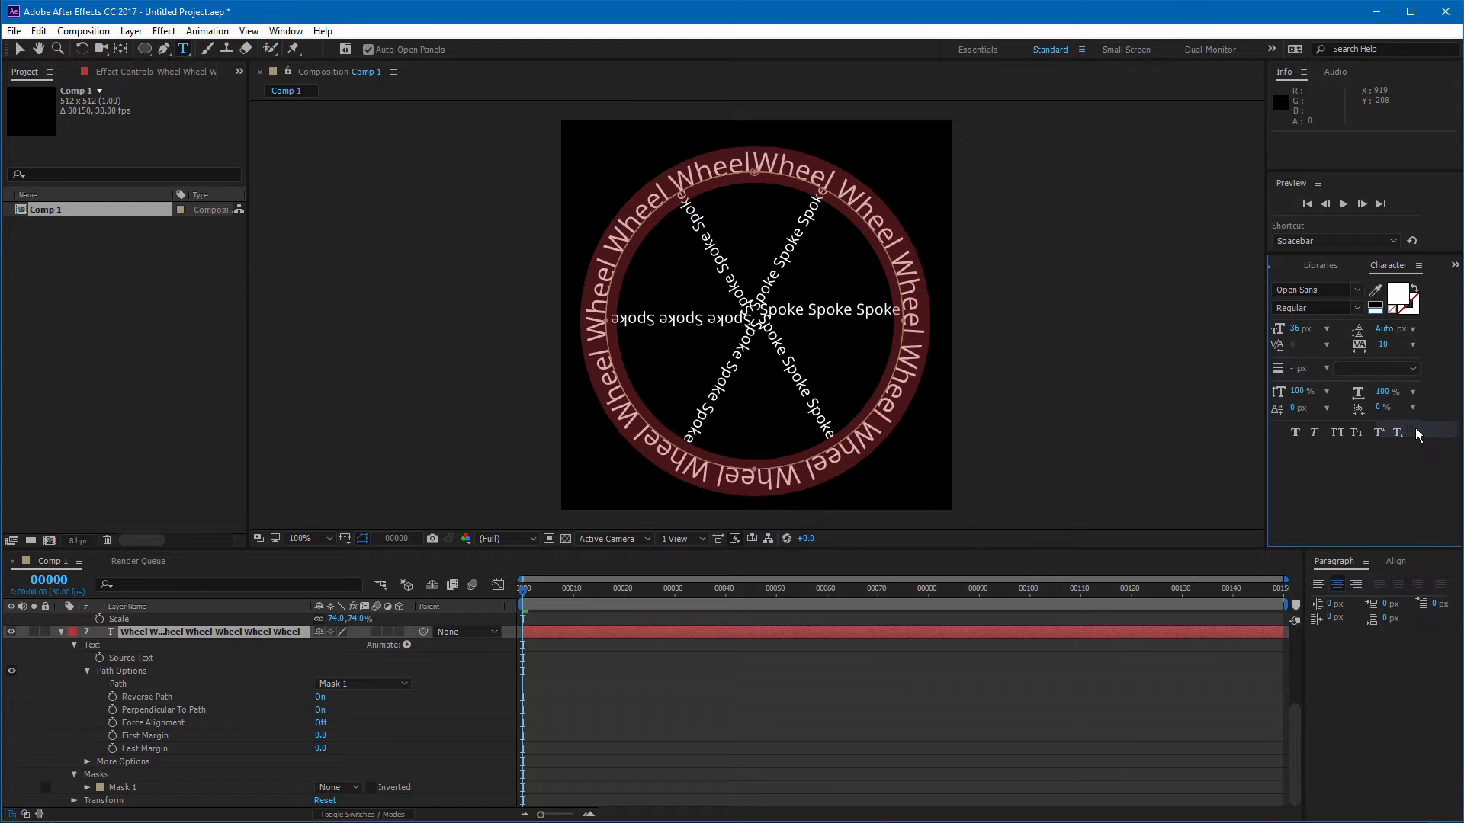
left_click(1382, 345)
key("Down")
key("Down")
key("Down")
key("Down")
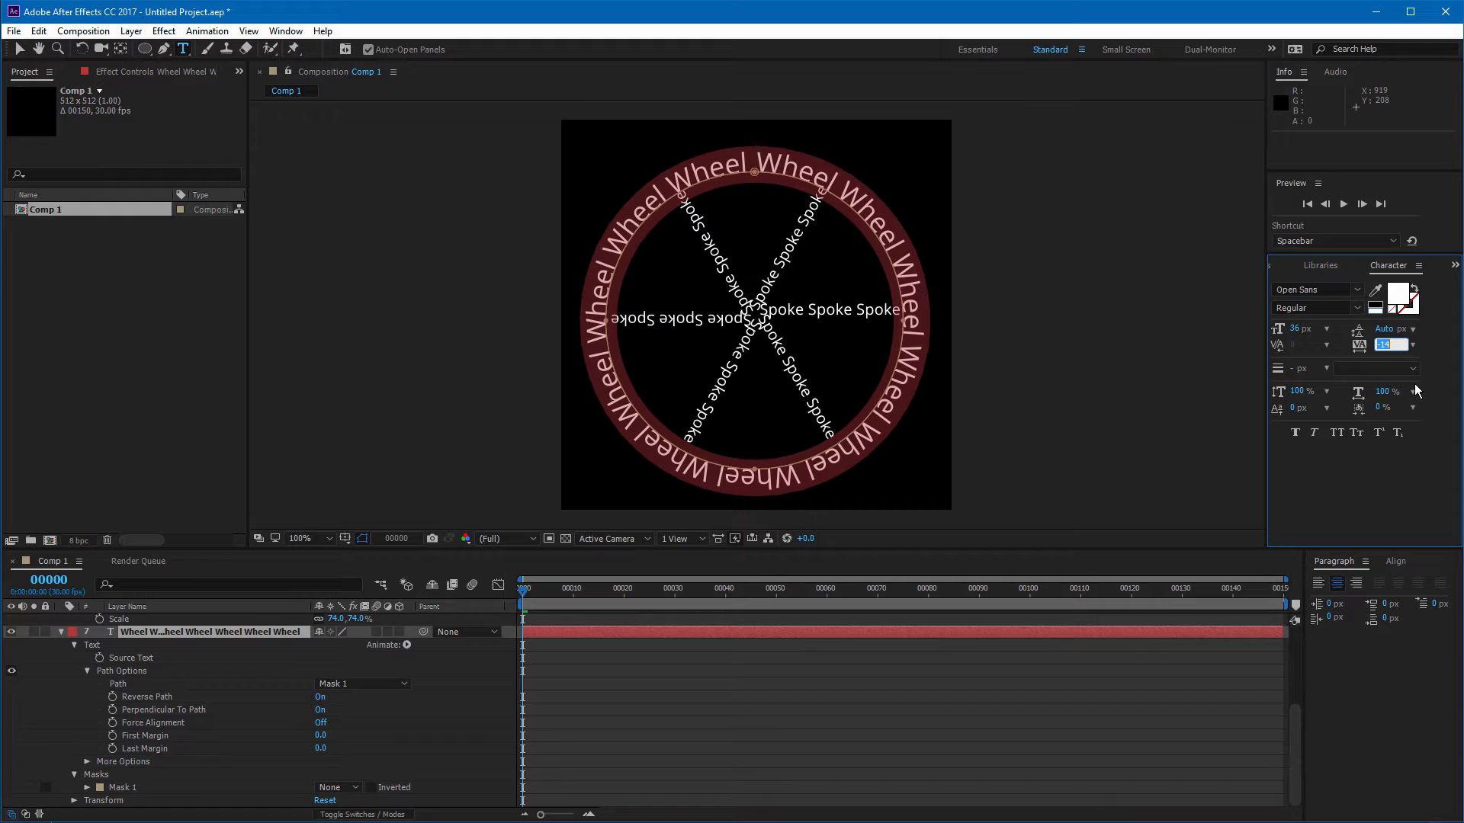
key("Up")
key("Up")
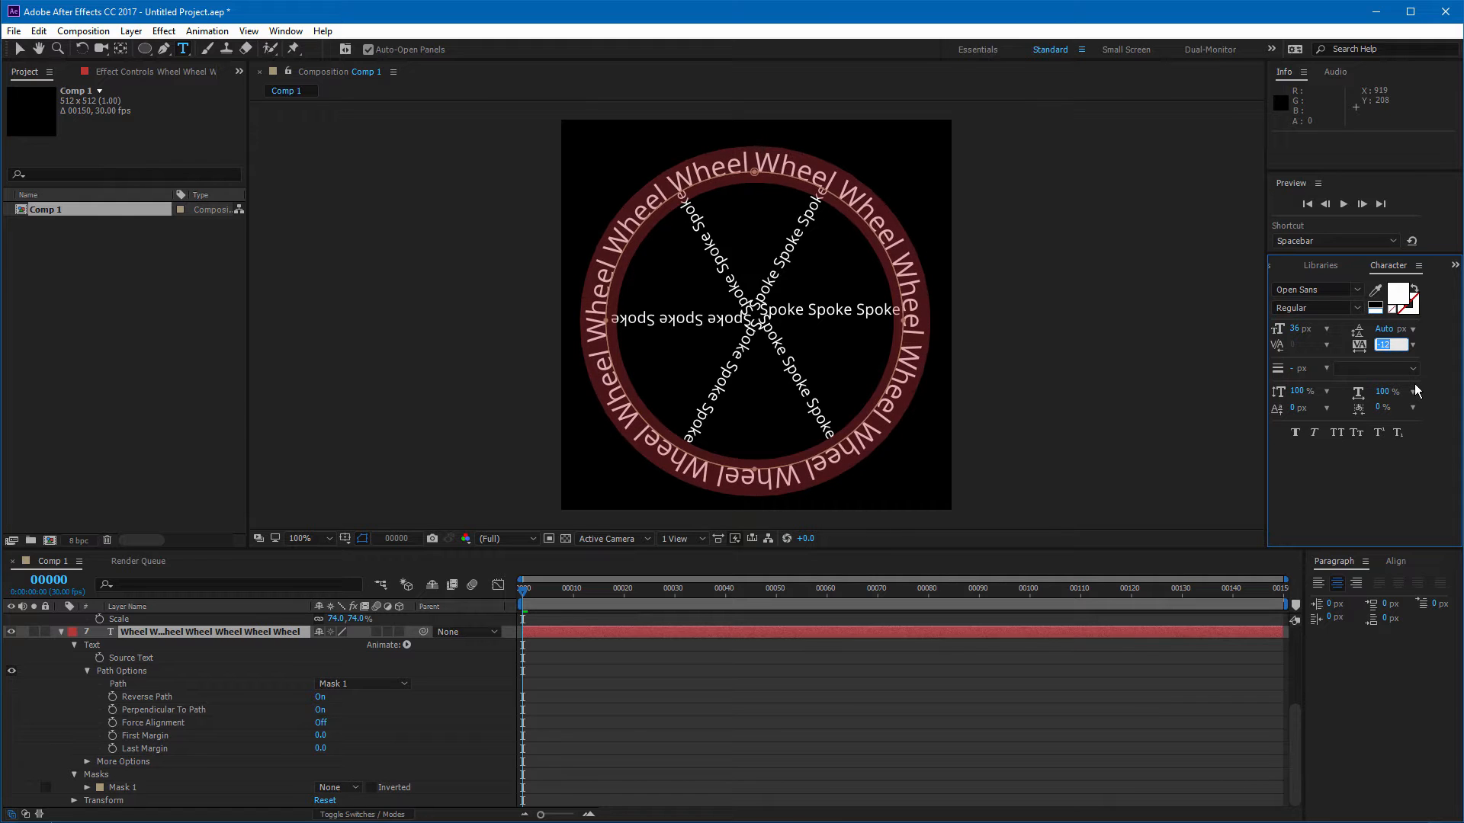
key("Down")
key("Down")
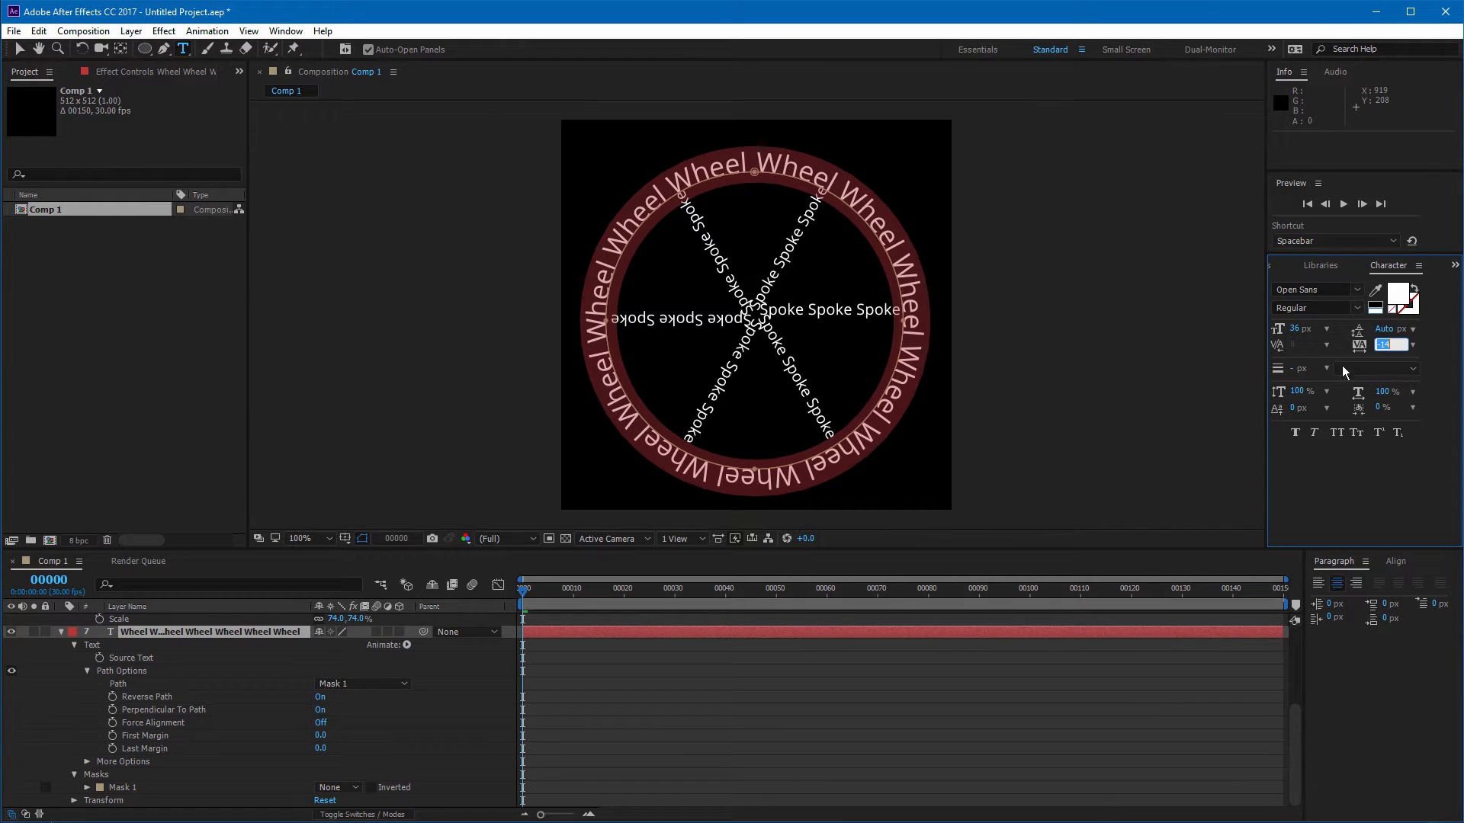
key("Return")
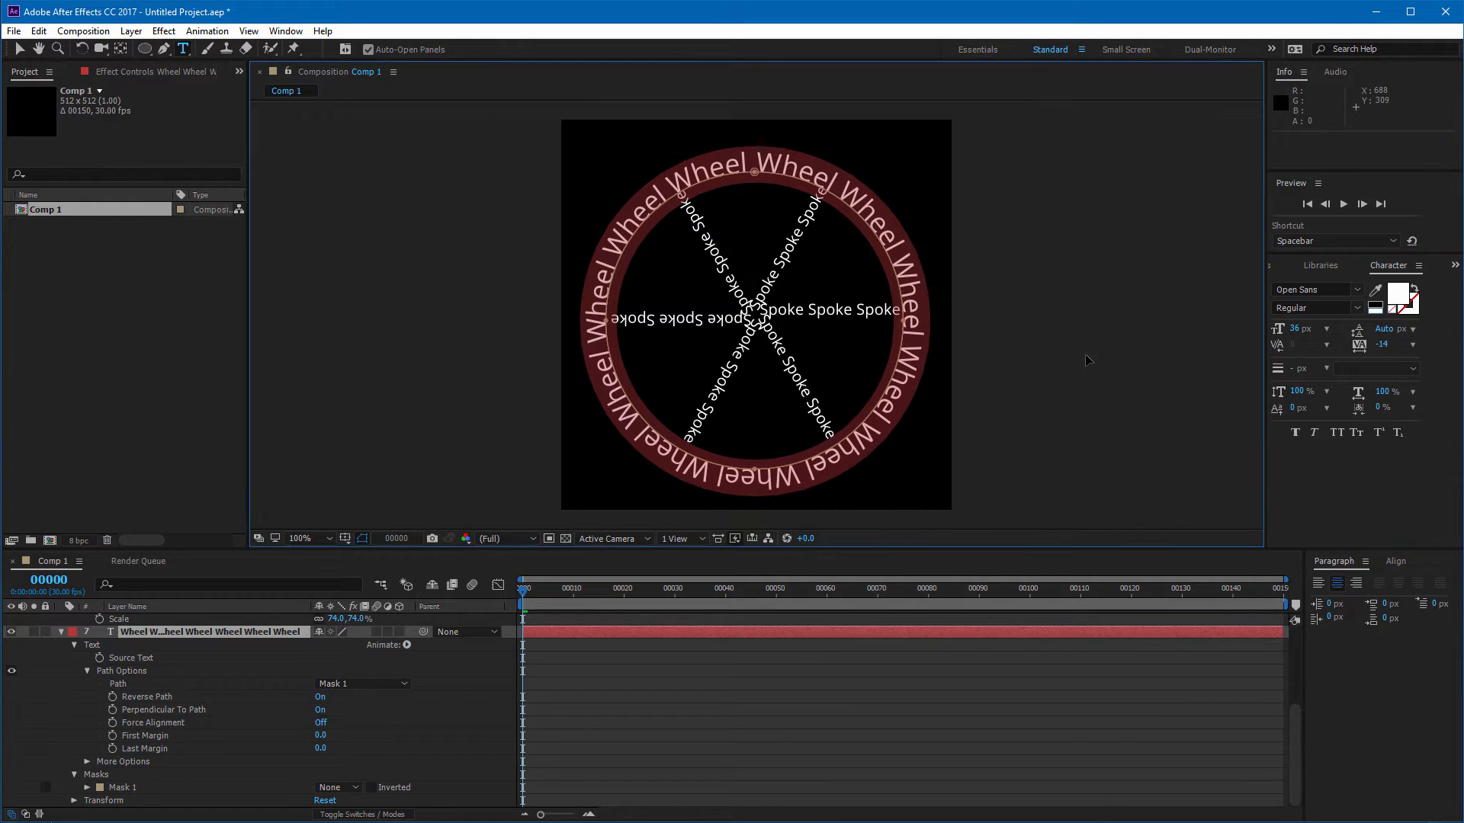
left_click(19, 48)
Step: Select all six Spoke layers and nudge them down a few pixels to centre them in the wheel, then deselect
left_click(1067, 336)
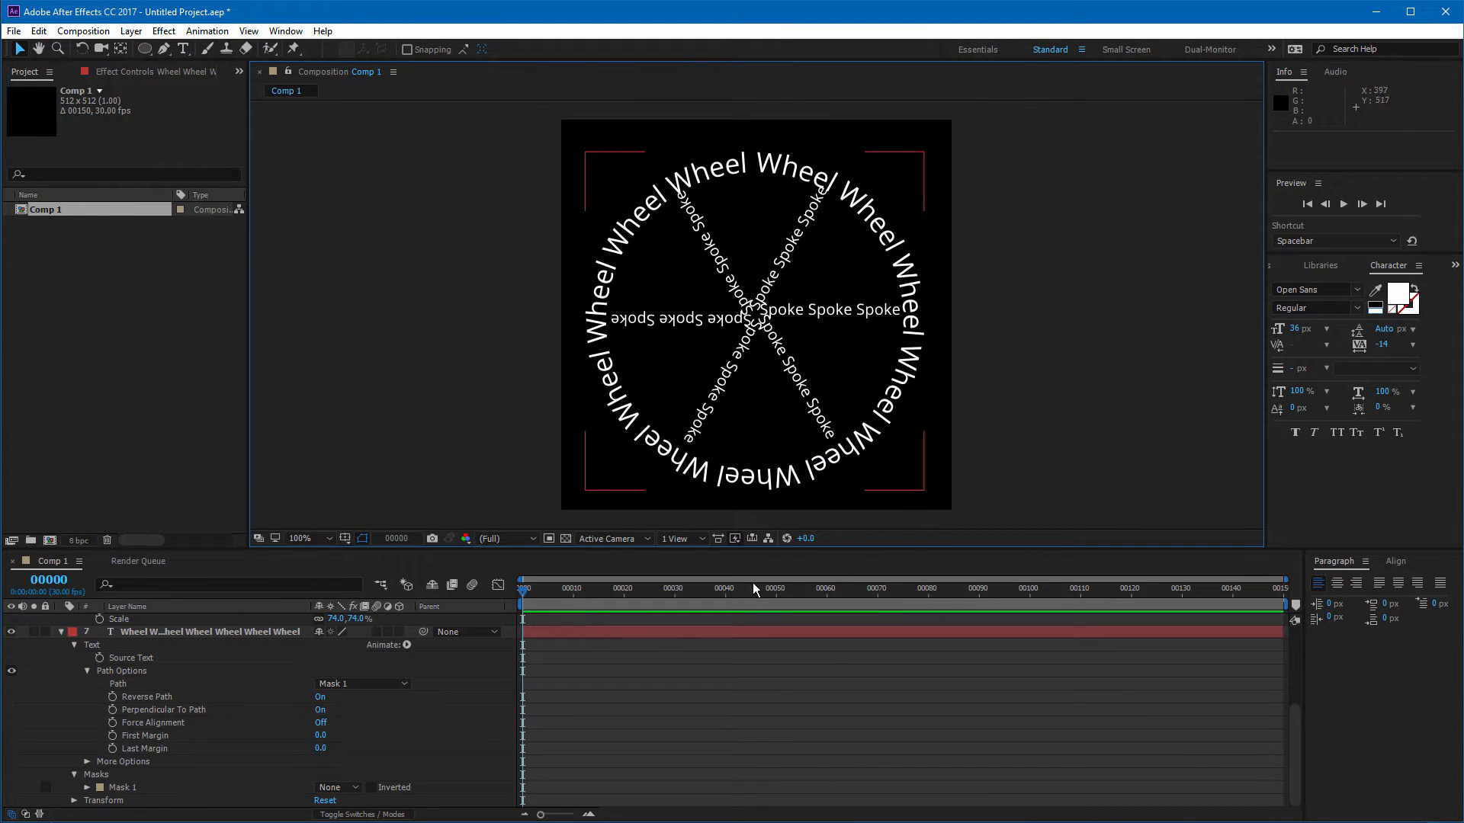
left_click(63, 632)
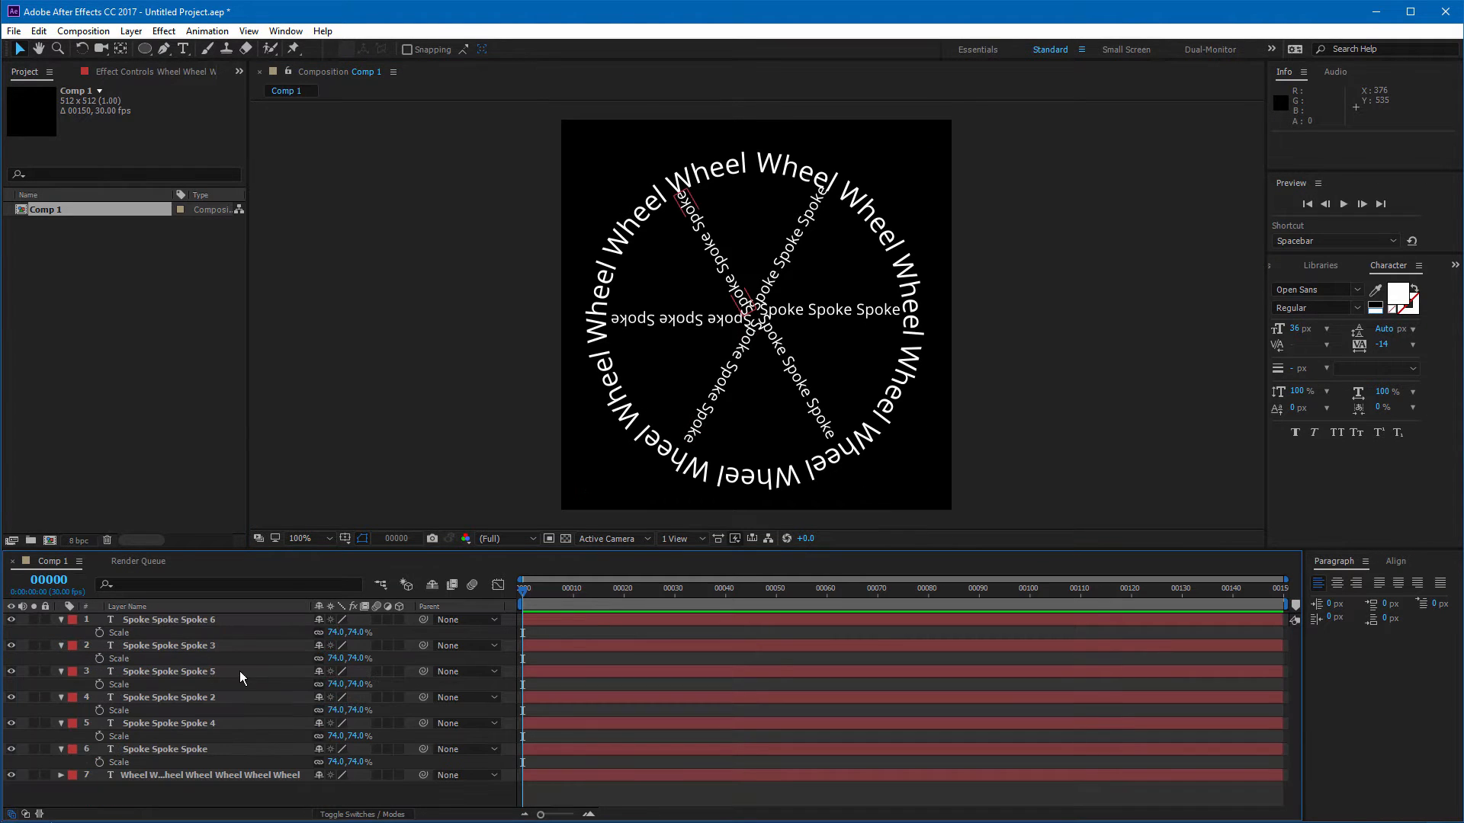
left_click(194, 750)
left_click(177, 621, "shift")
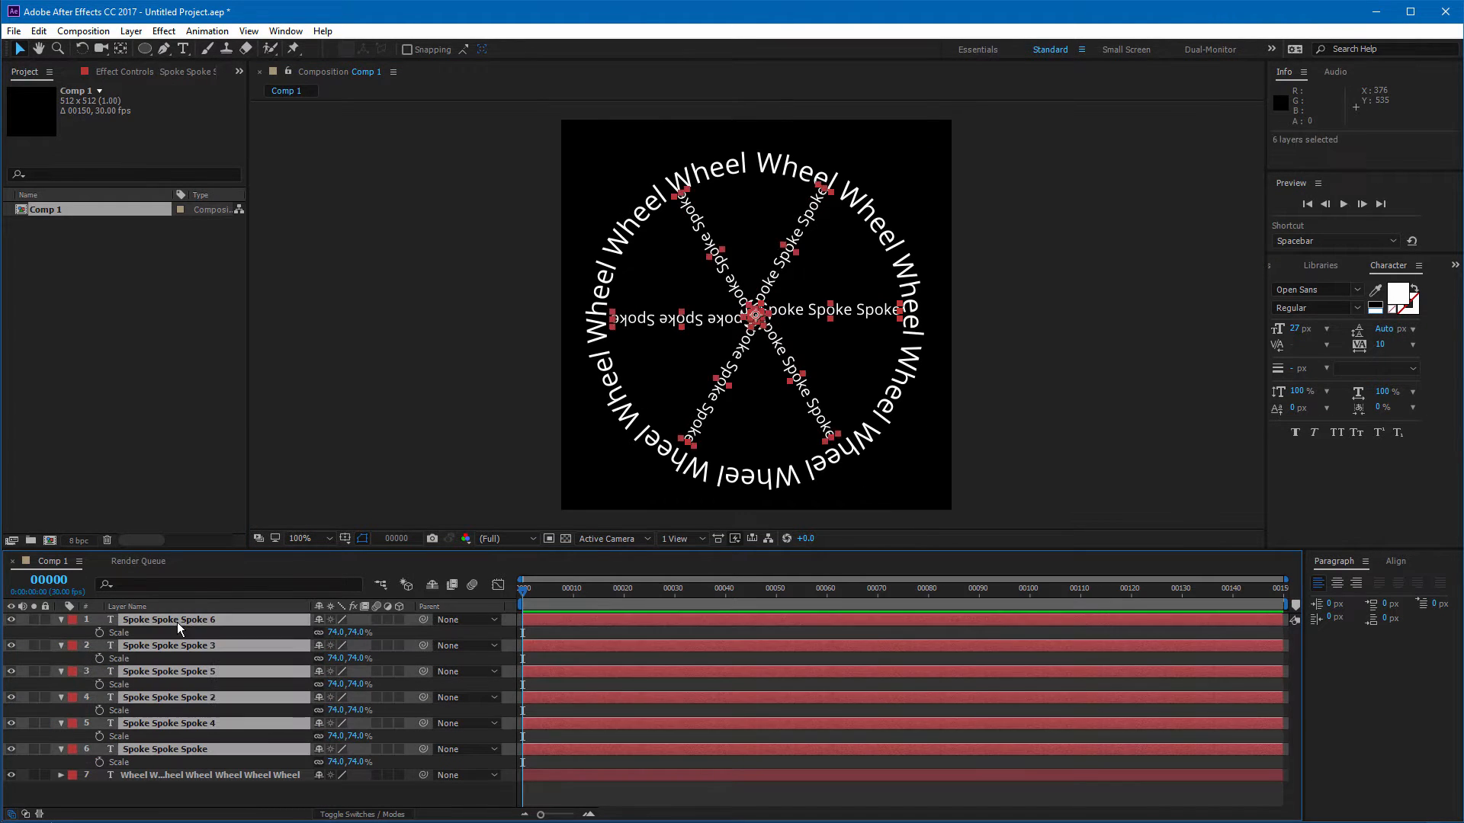
key("Down")
key("Down")
key("Down")
key("Down")
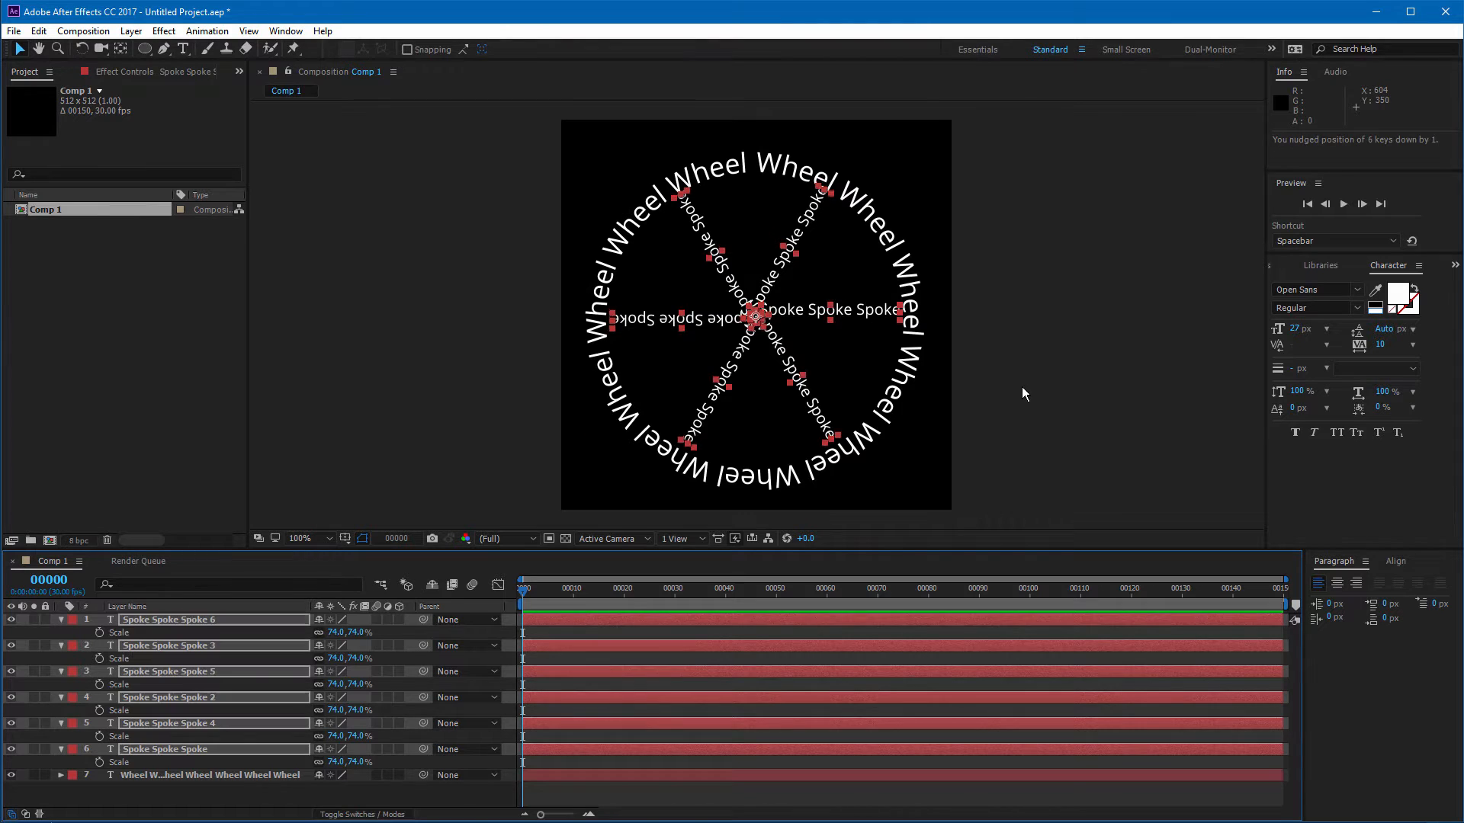
key("Down")
key("Down")
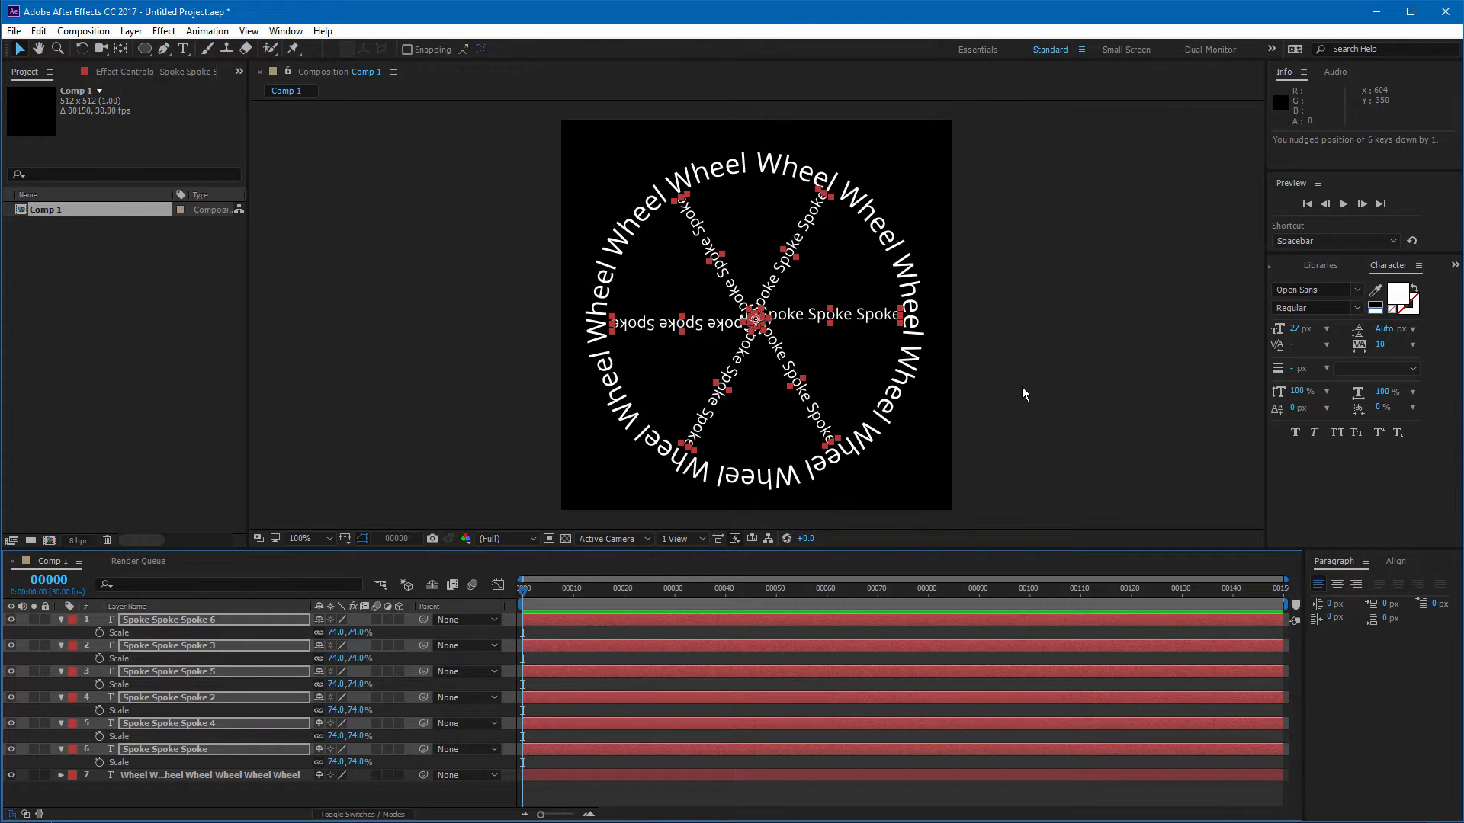
key("Down")
key("Down")
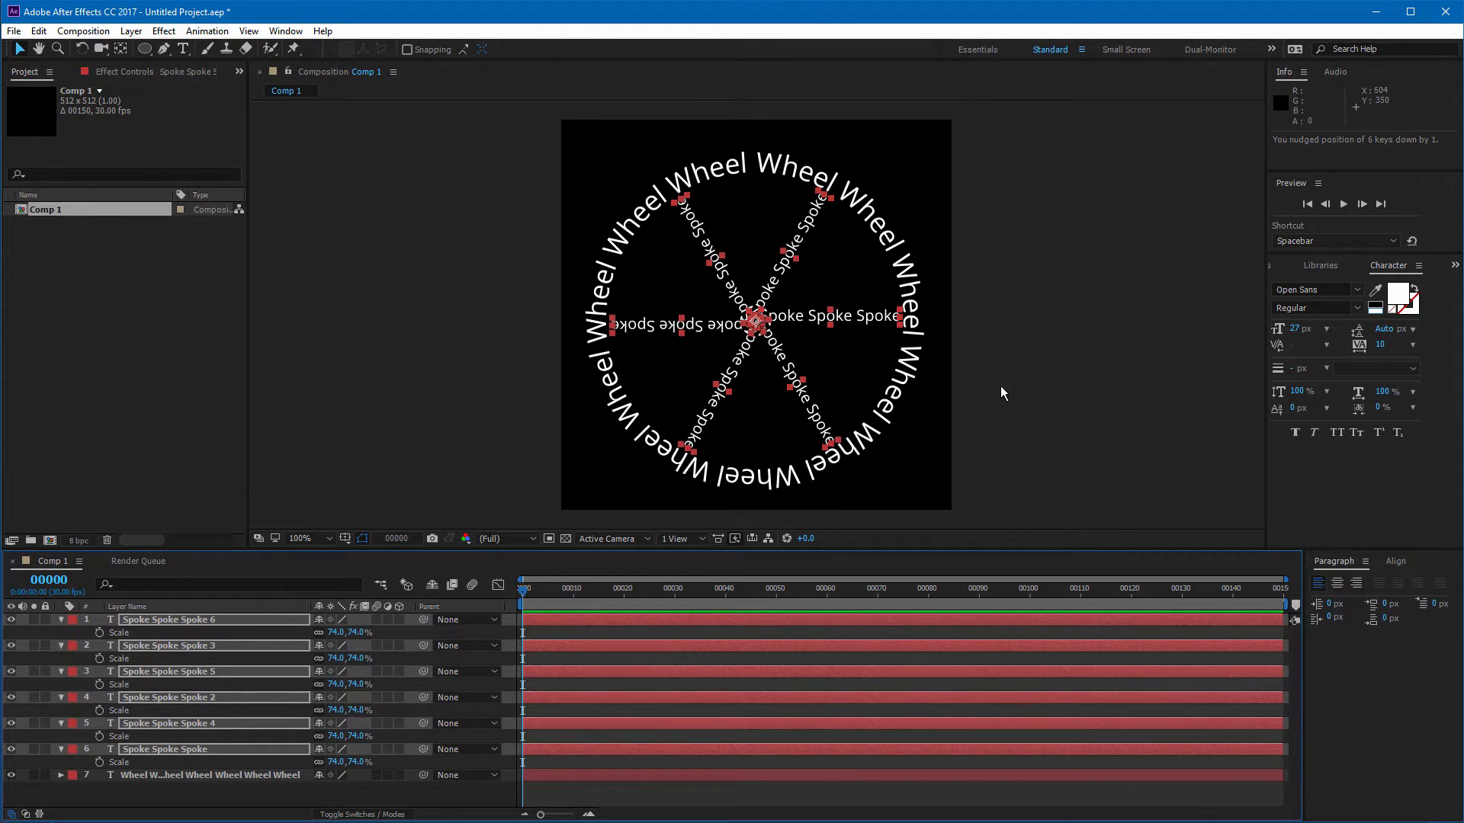
left_click(1020, 380)
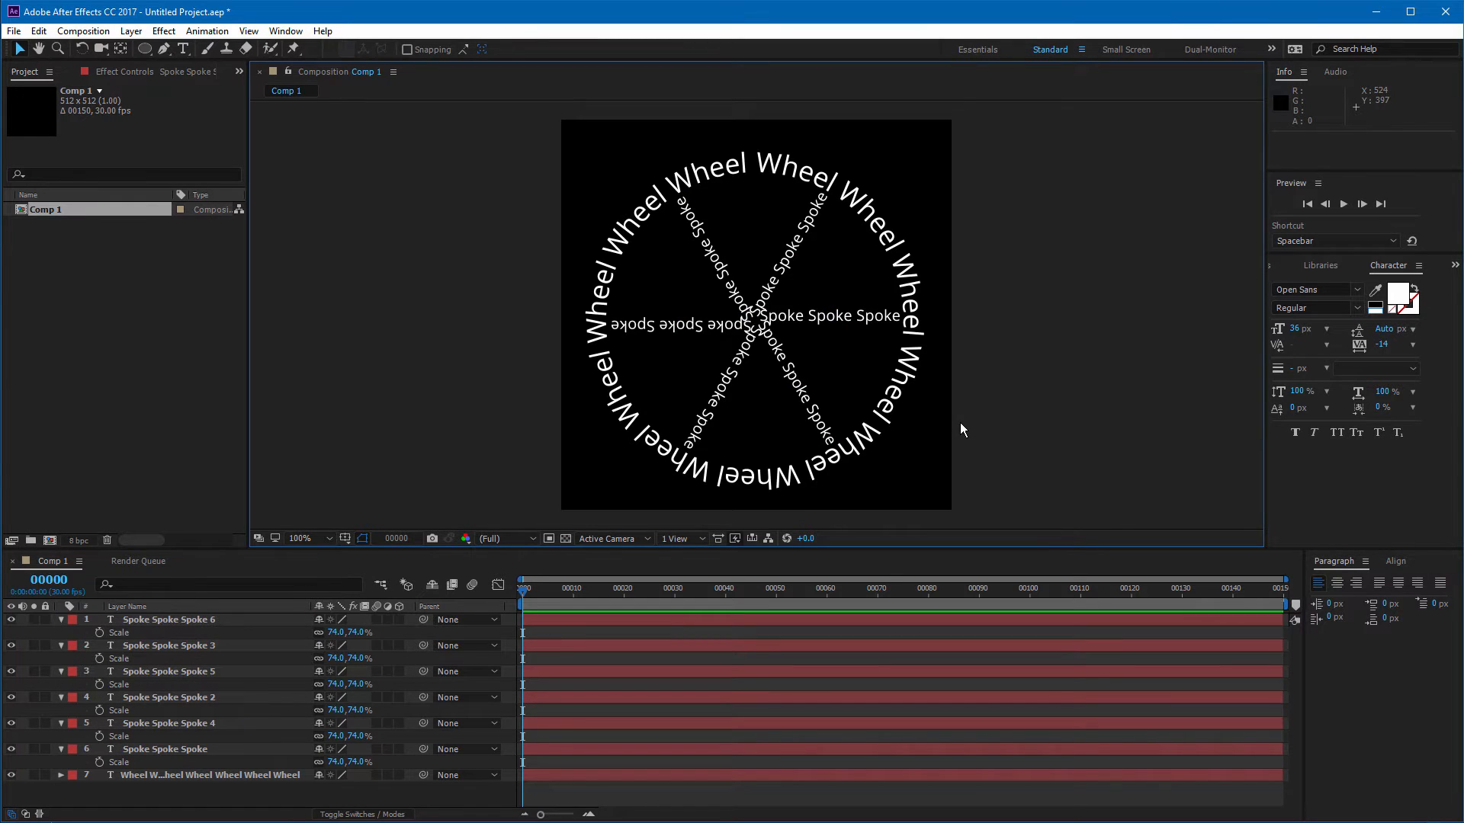
Step: Rename the composition to Comp-BicycleWheel
key("period")
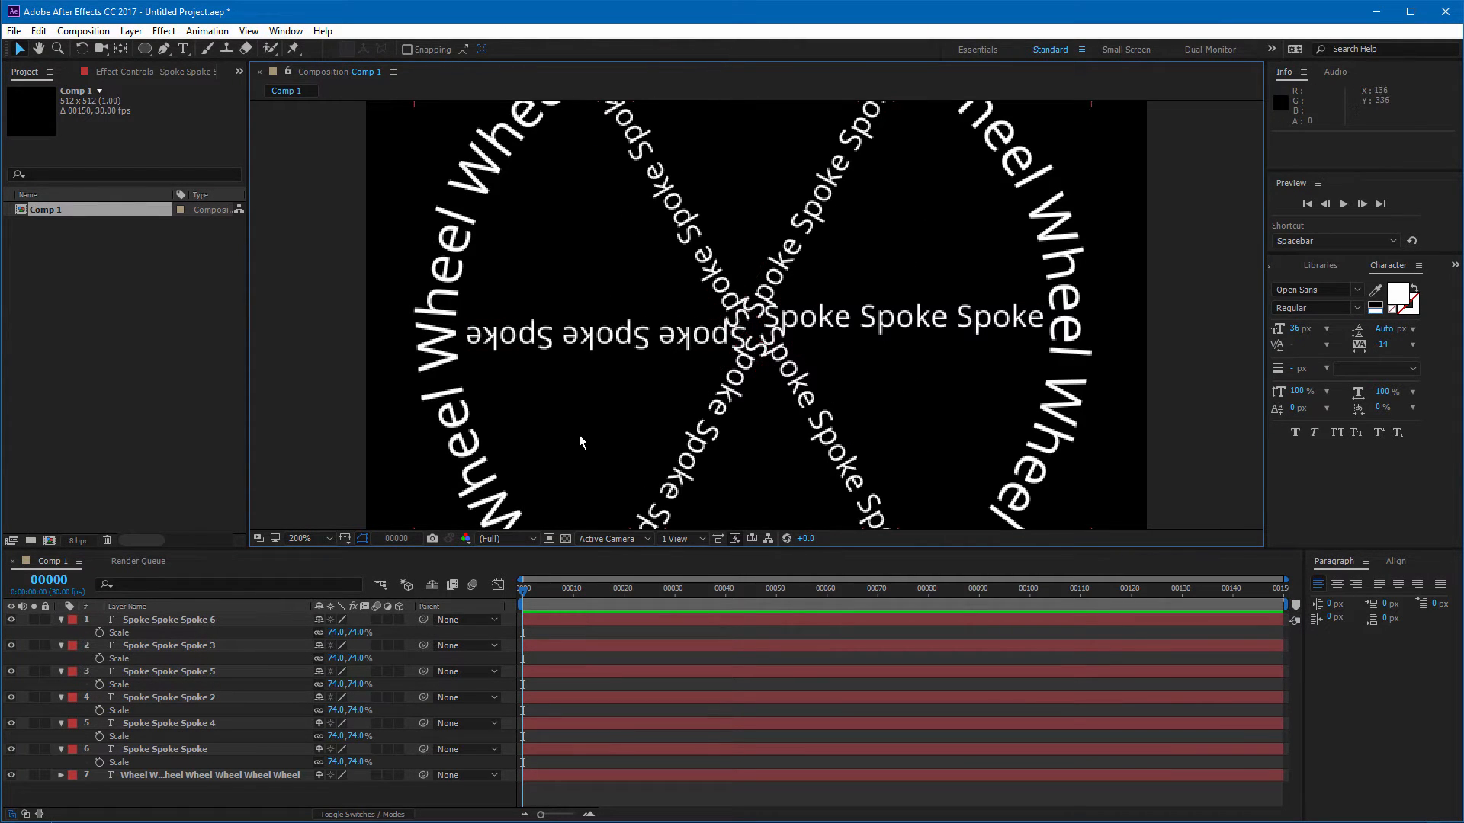
key("comma")
key("comma")
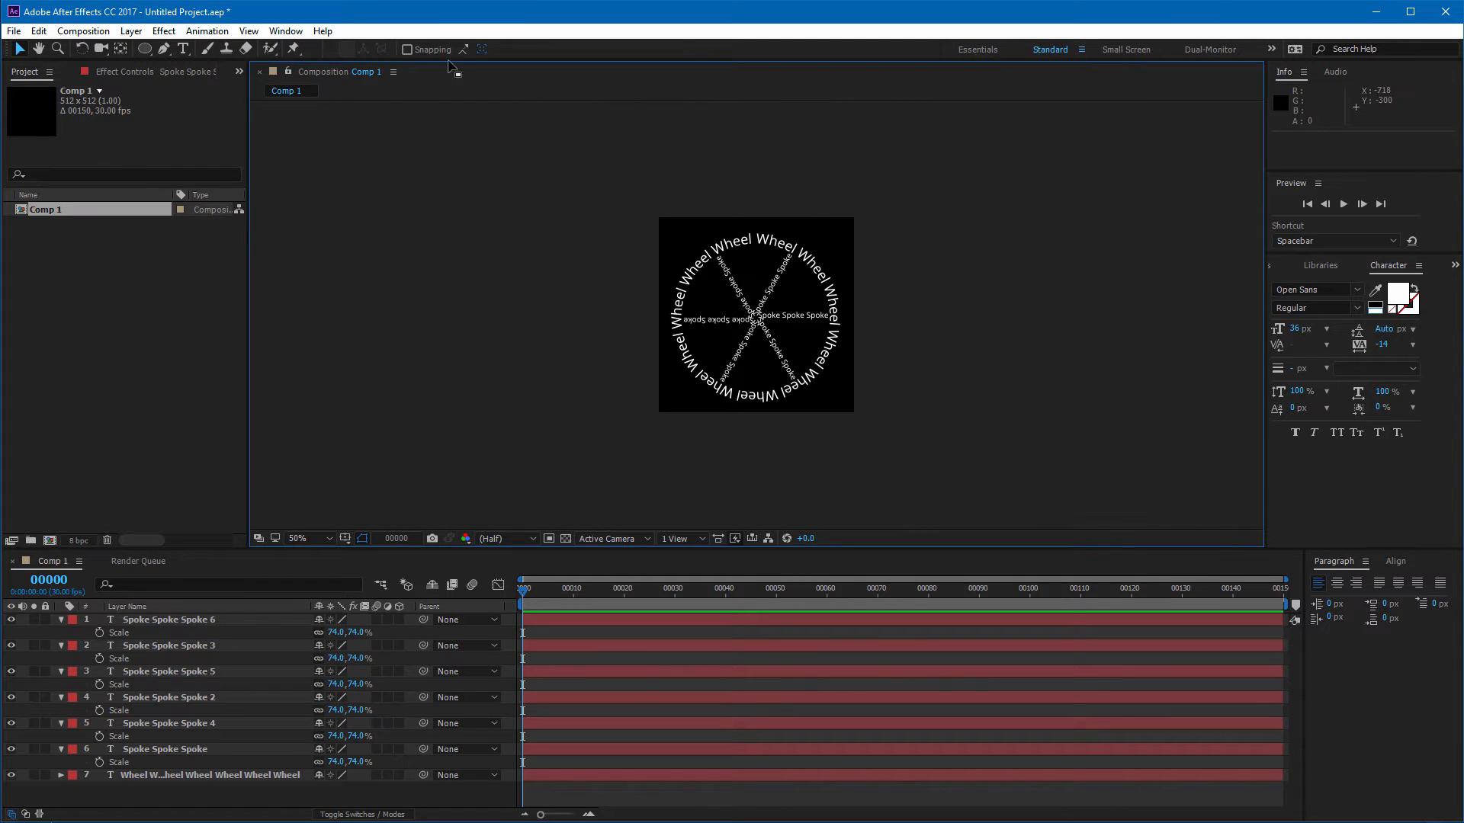
left_click(72, 212)
key("Return")
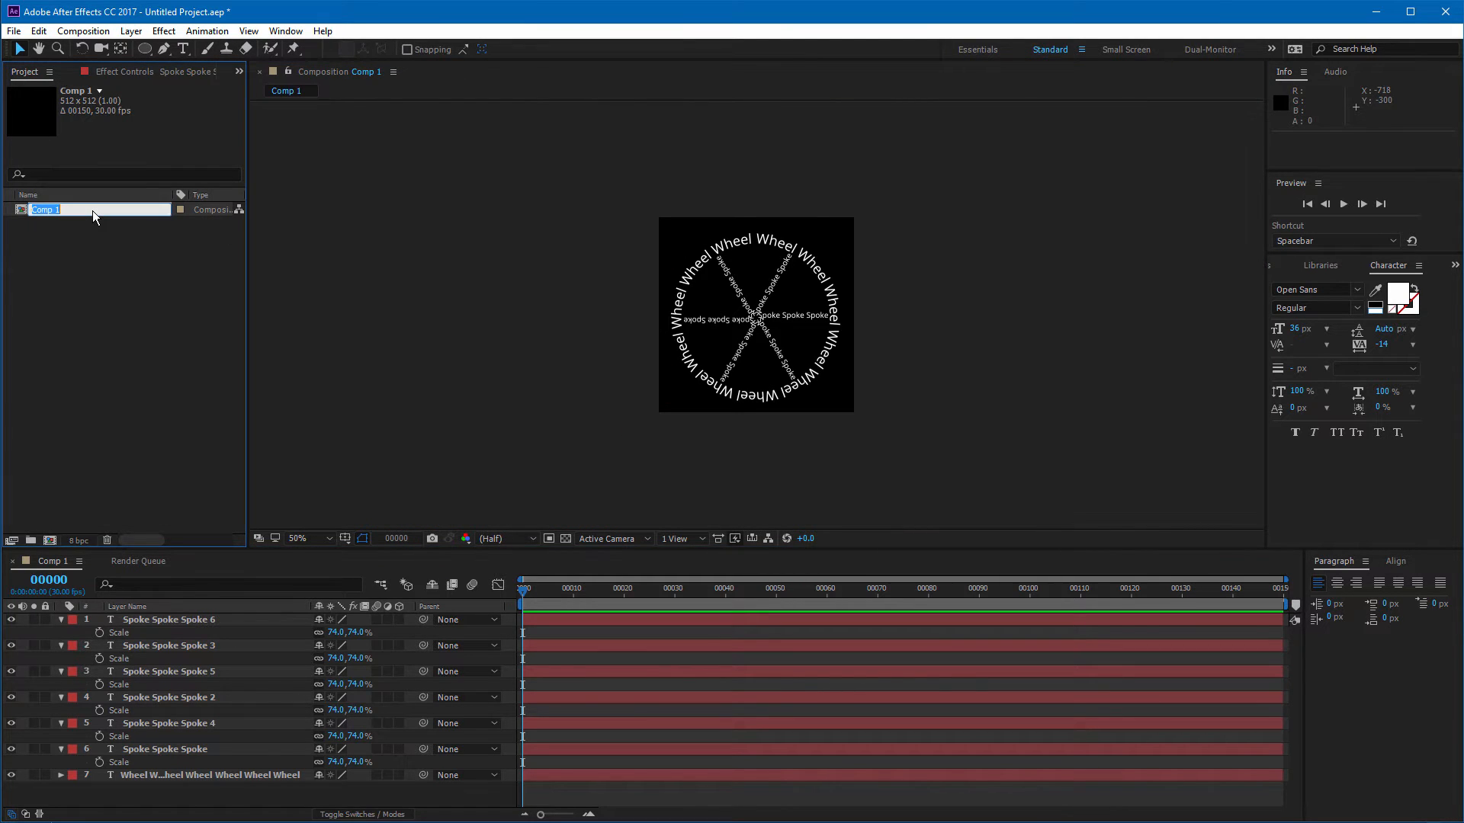
double_click(93, 212)
left_click(569, 306)
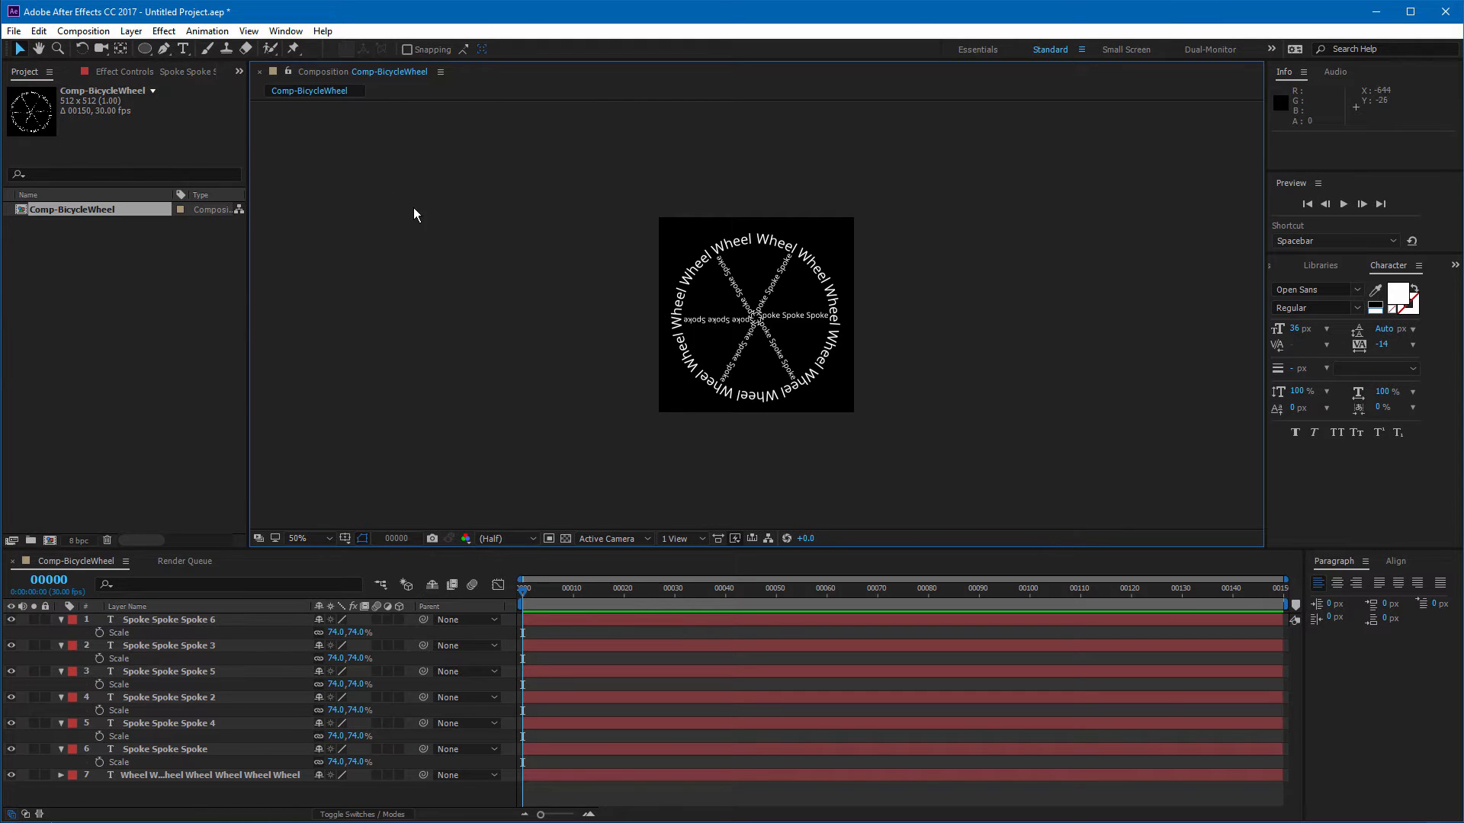
Step: Create a new 512 x 512 composition named Comp-House
left_click(83, 31)
left_click(102, 50)
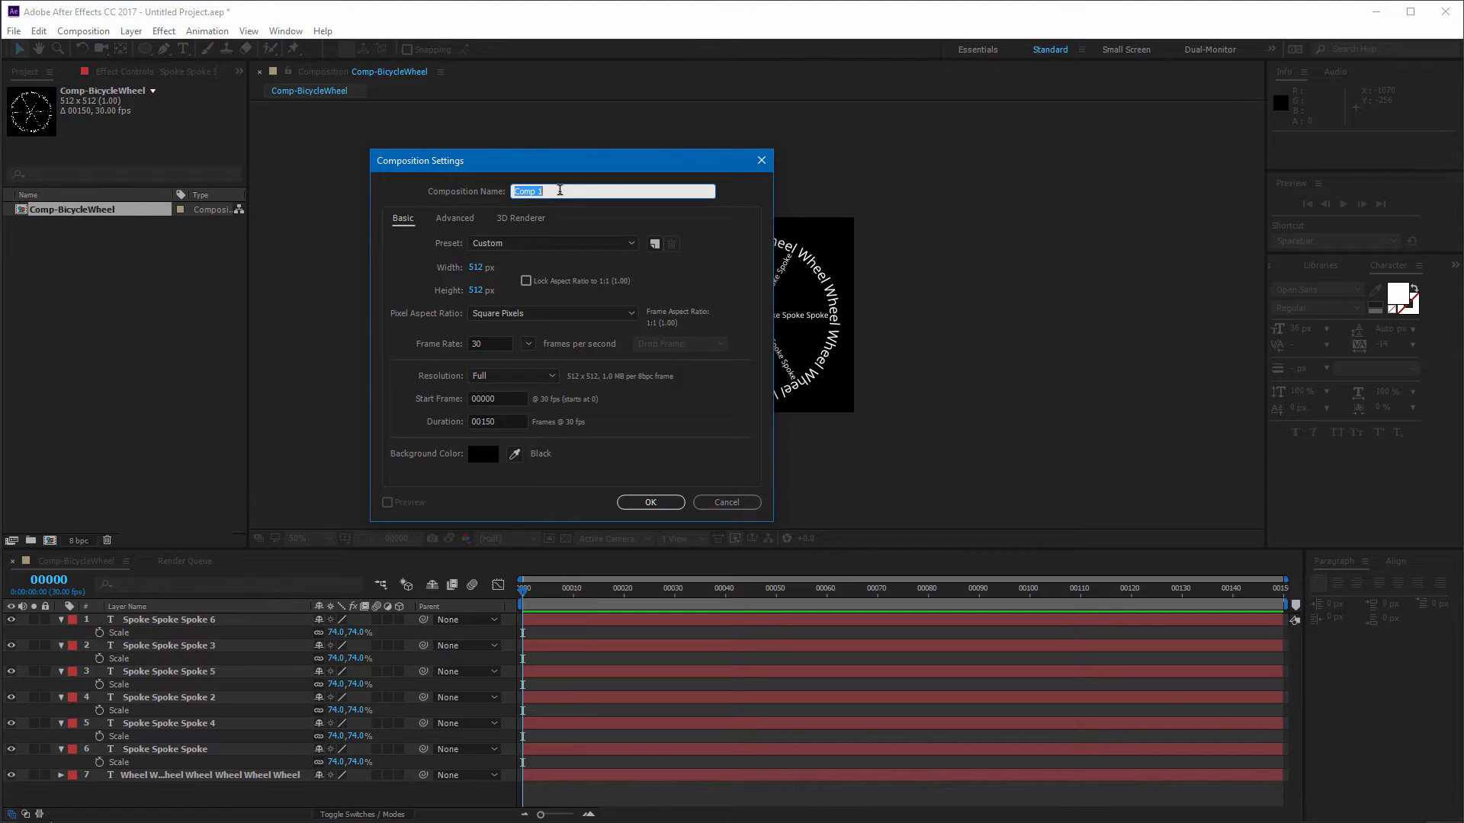
type("Hou")
type("ouse")
left_click(650, 502)
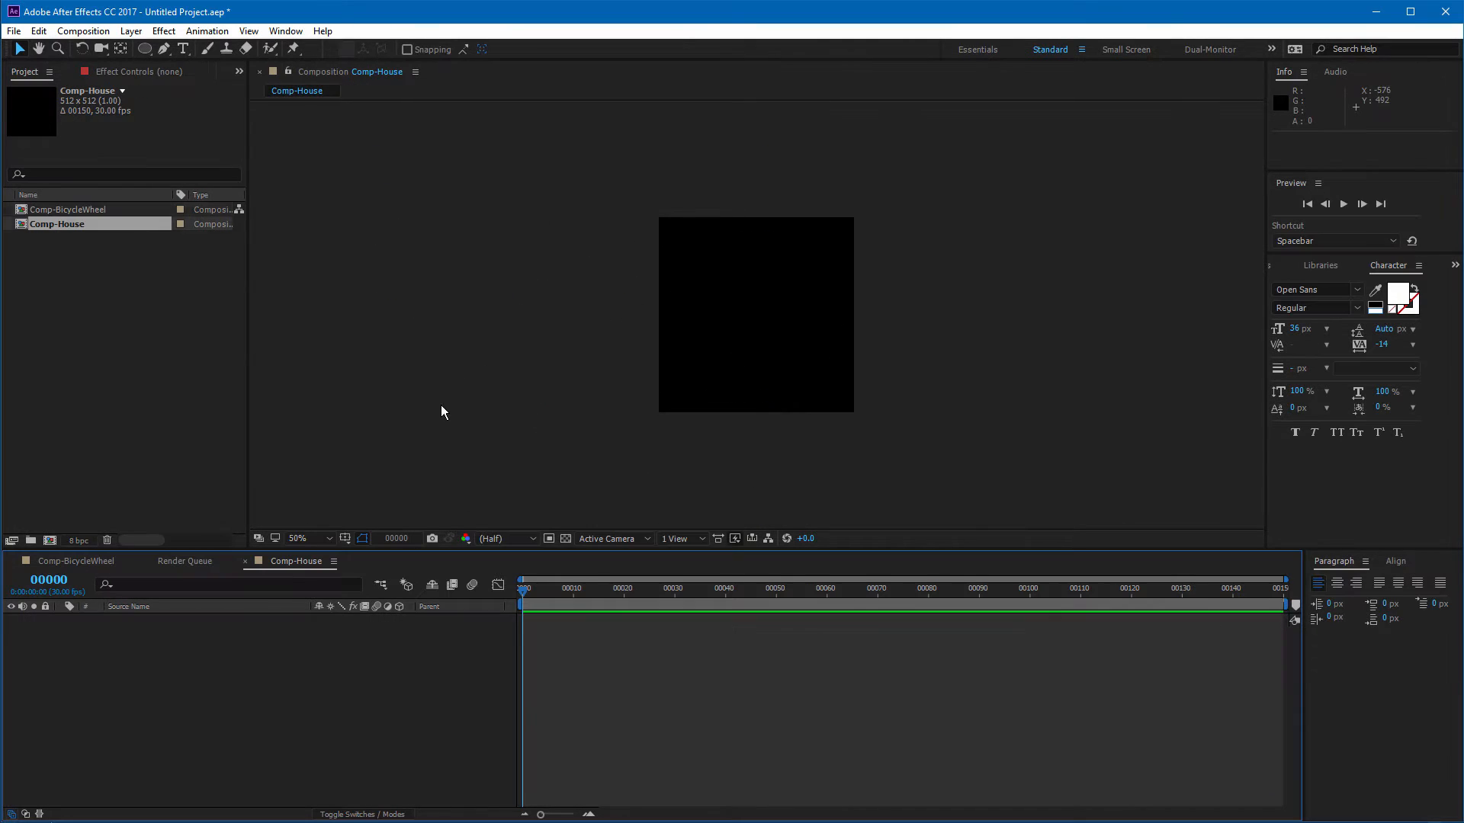
Step: Create a text layer near the top of the composition reading House
key("slash")
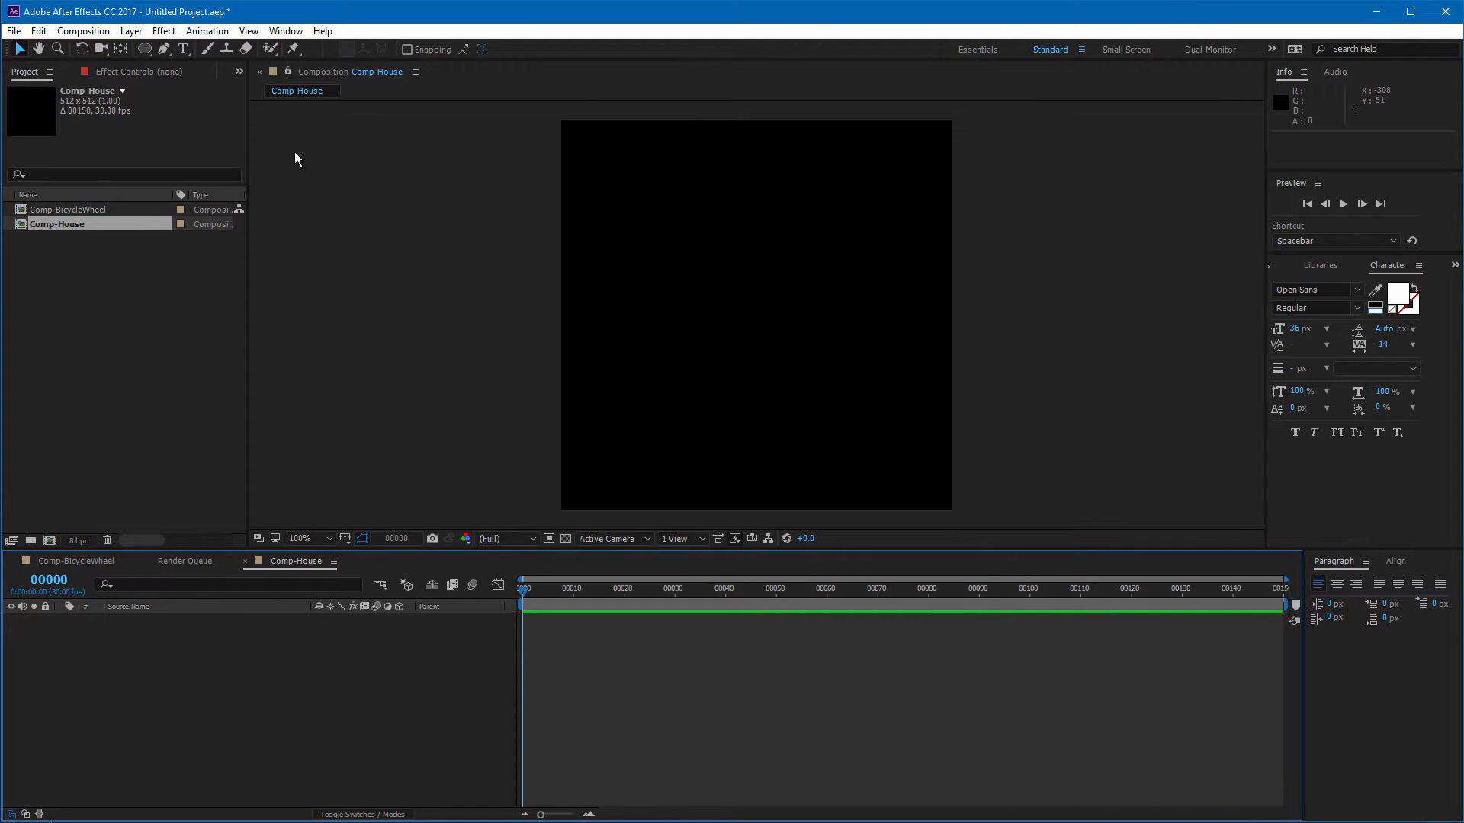
left_click(165, 49)
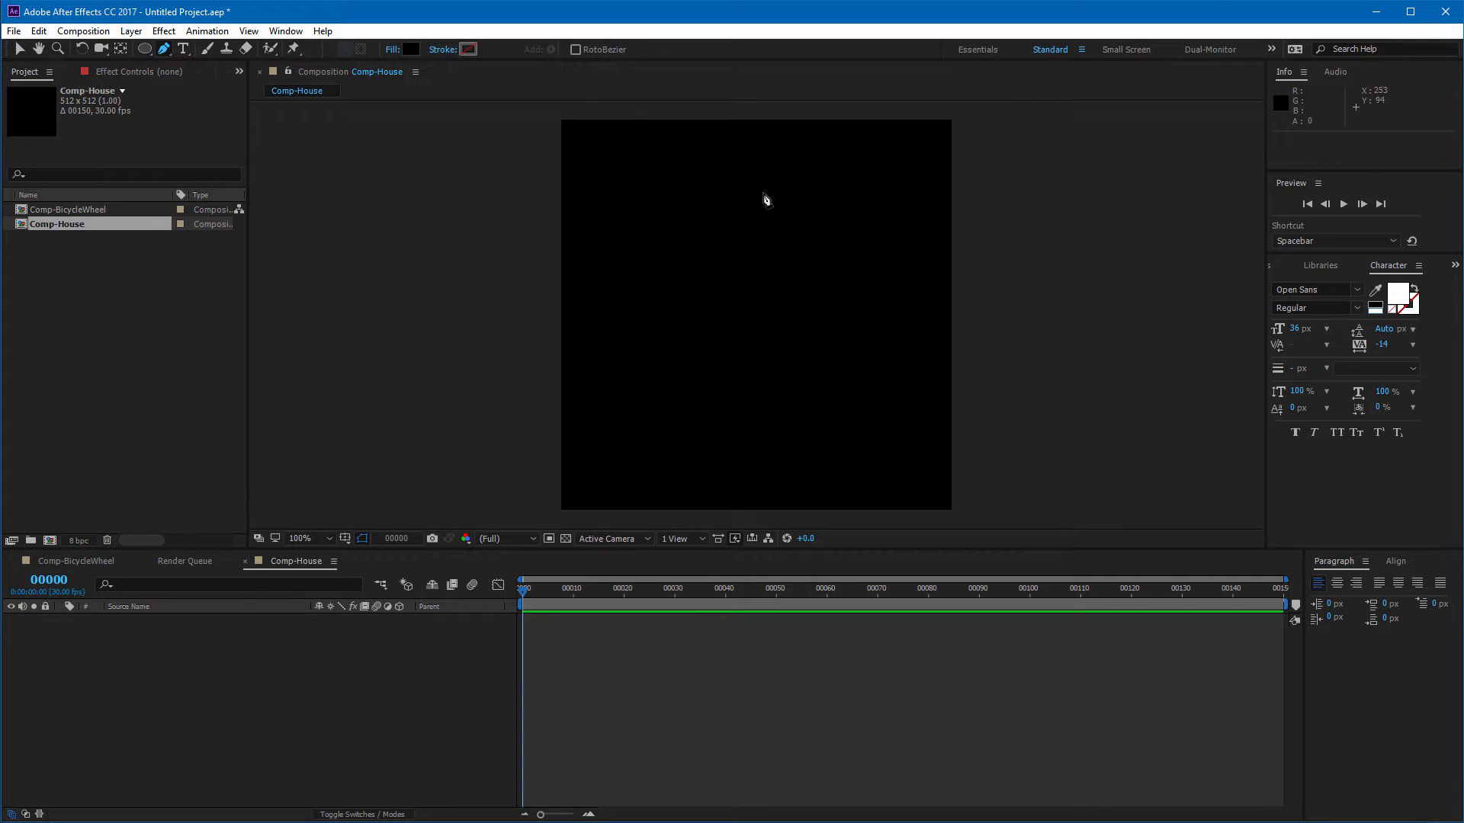
left_click(189, 49)
left_click(656, 203)
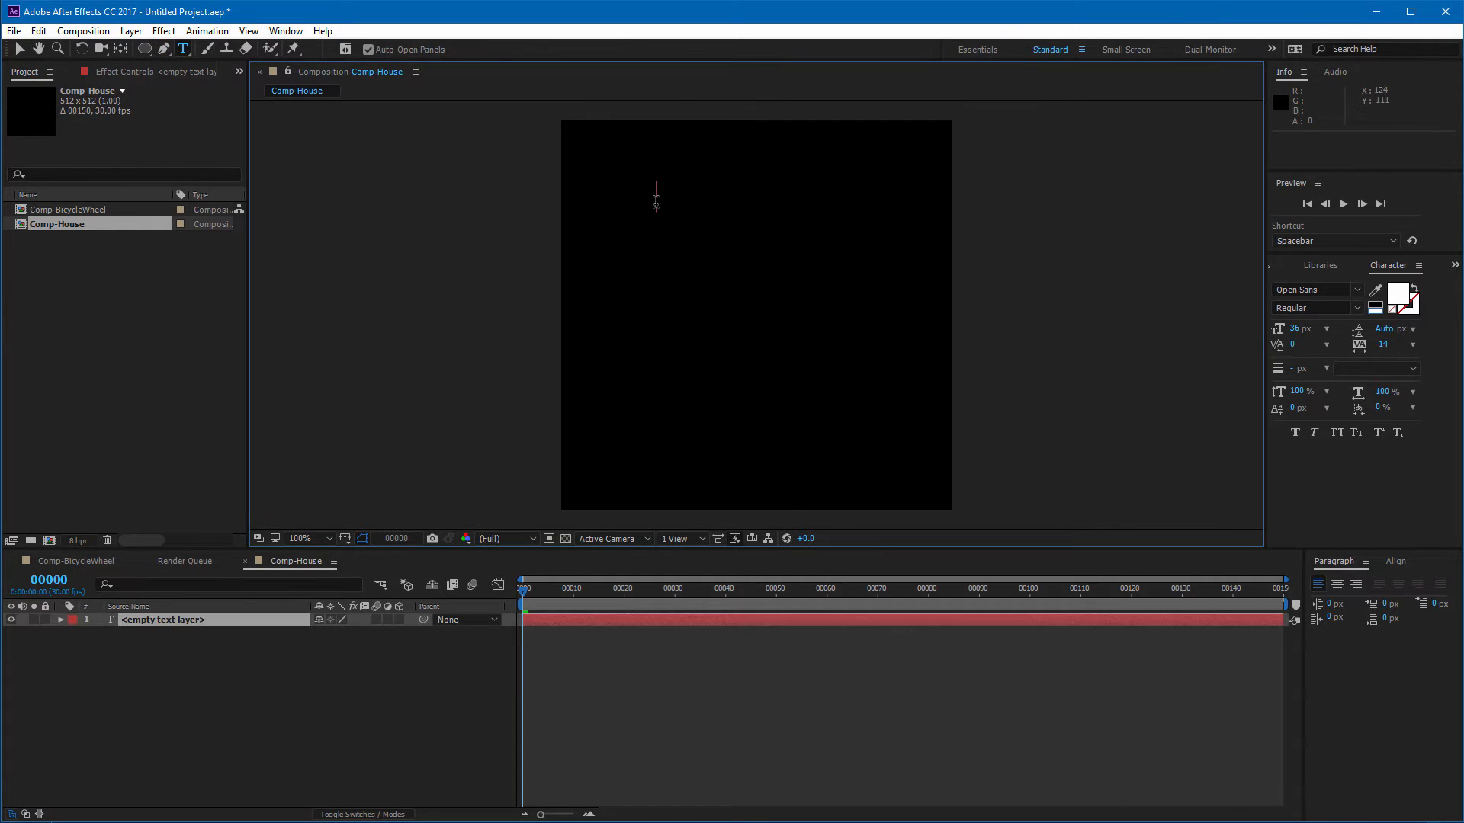
type("House")
Step: Repeat the word House several times along the line and leave text editing
key("shift+Left")
key("shift+Left")
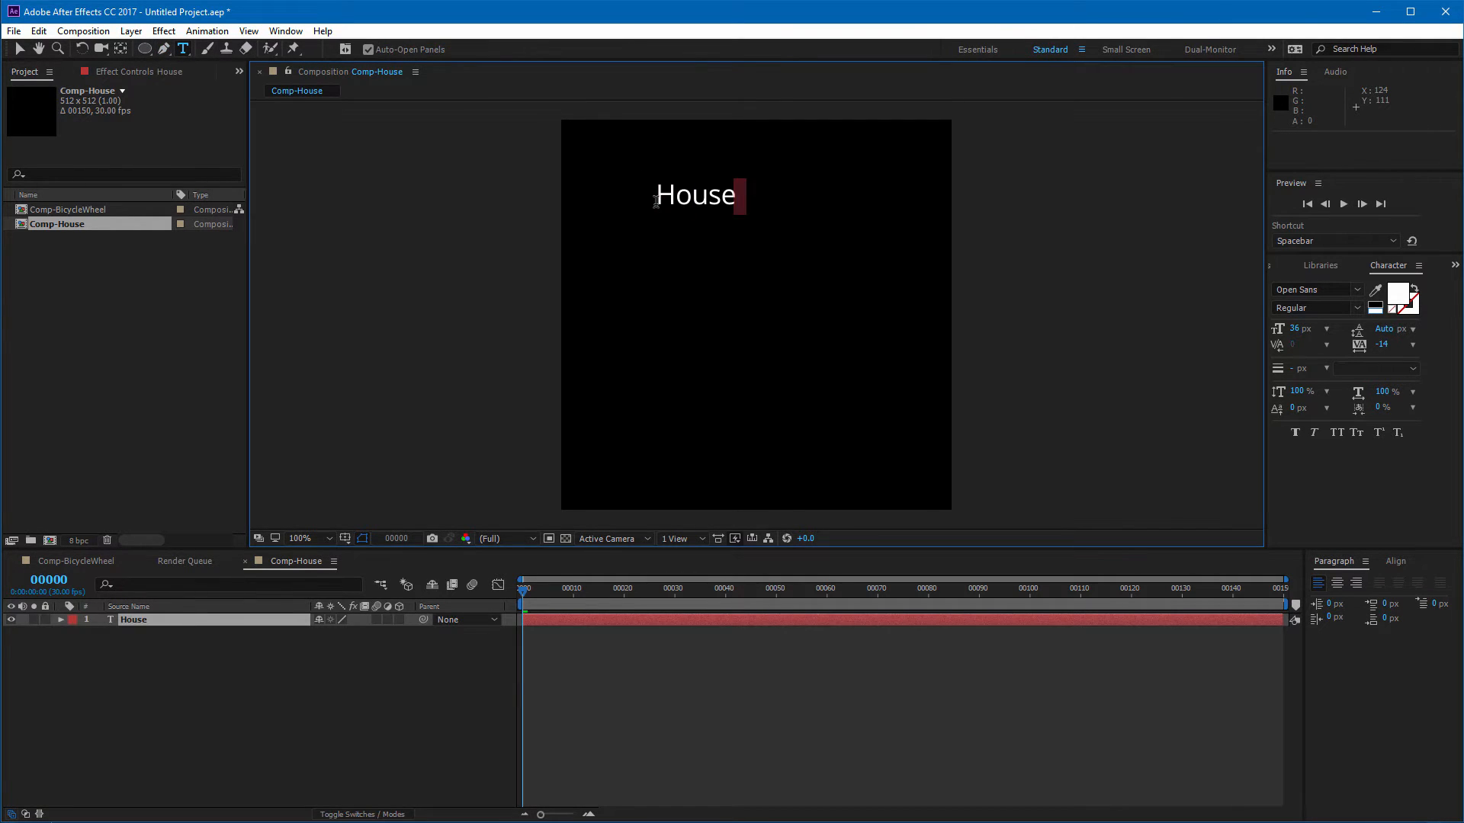
key("shift+Left")
key("shift+Left")
key("shift+Left")
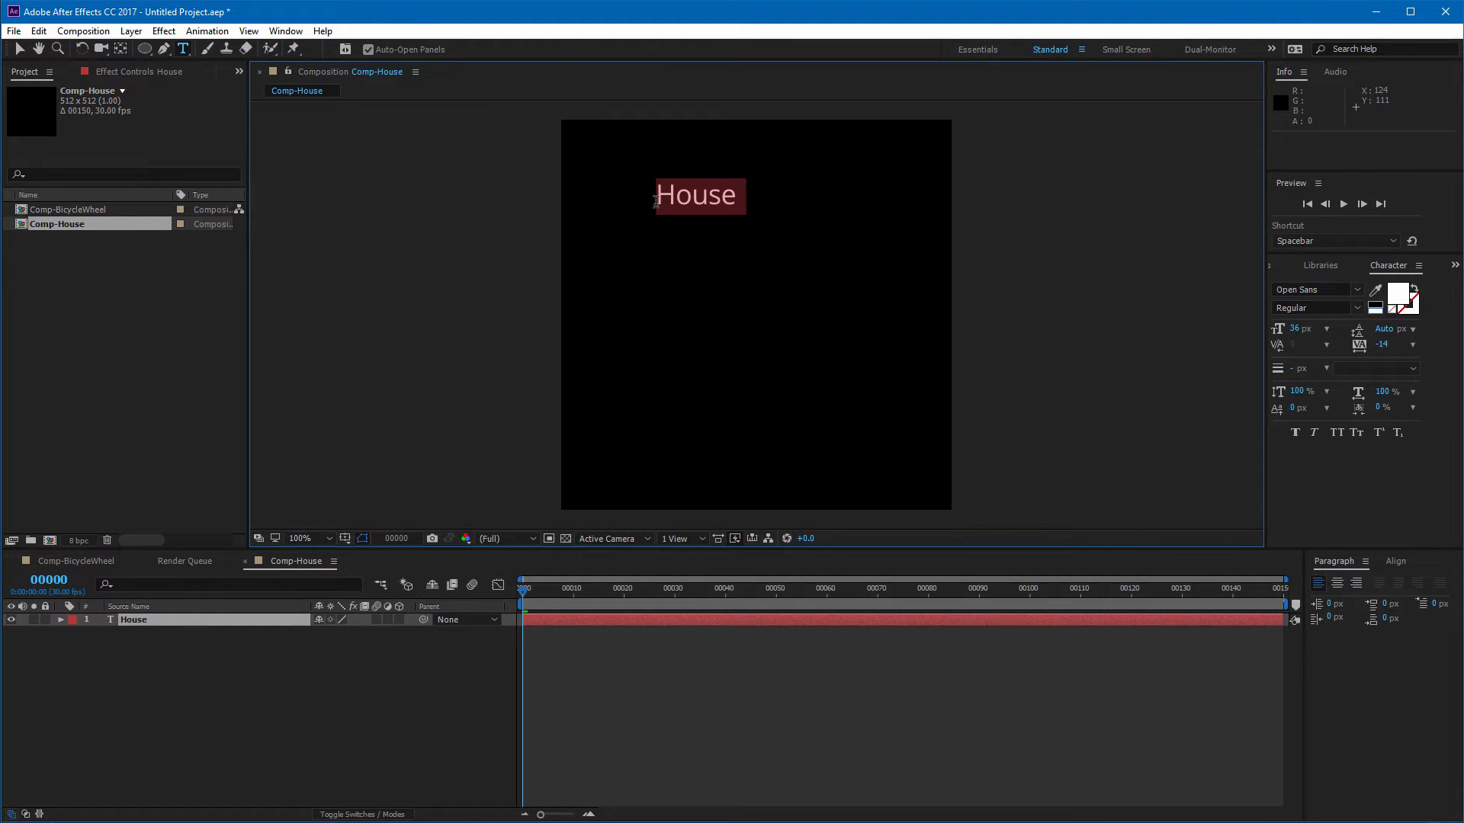
key("ctrl+v")
key("ctrl+v")
key("ctrl+v")
key("ctrl+v")
key("ctrl+v")
key("ctrl+v")
key("ctrl+v")
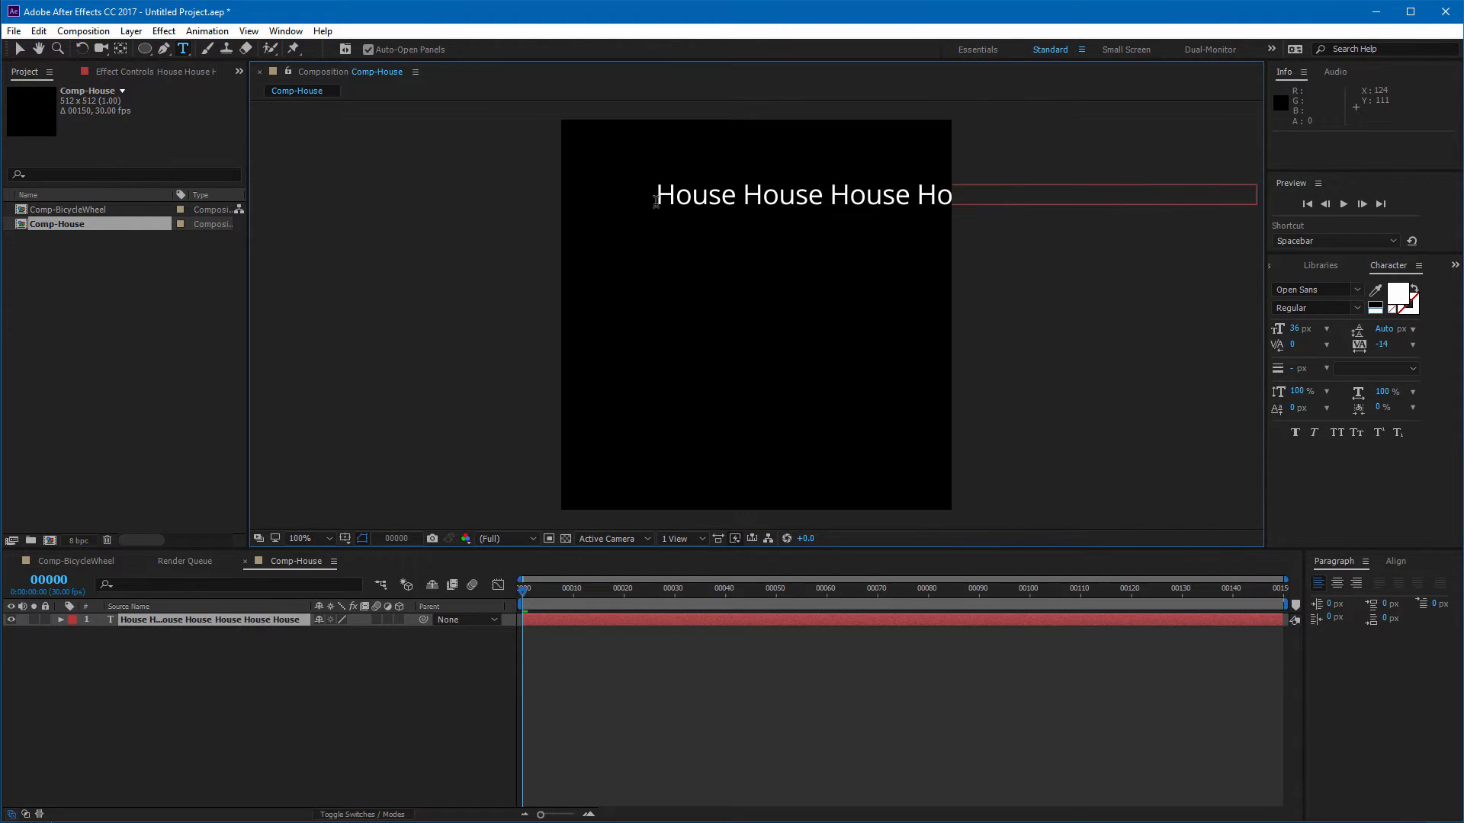
left_click(19, 49)
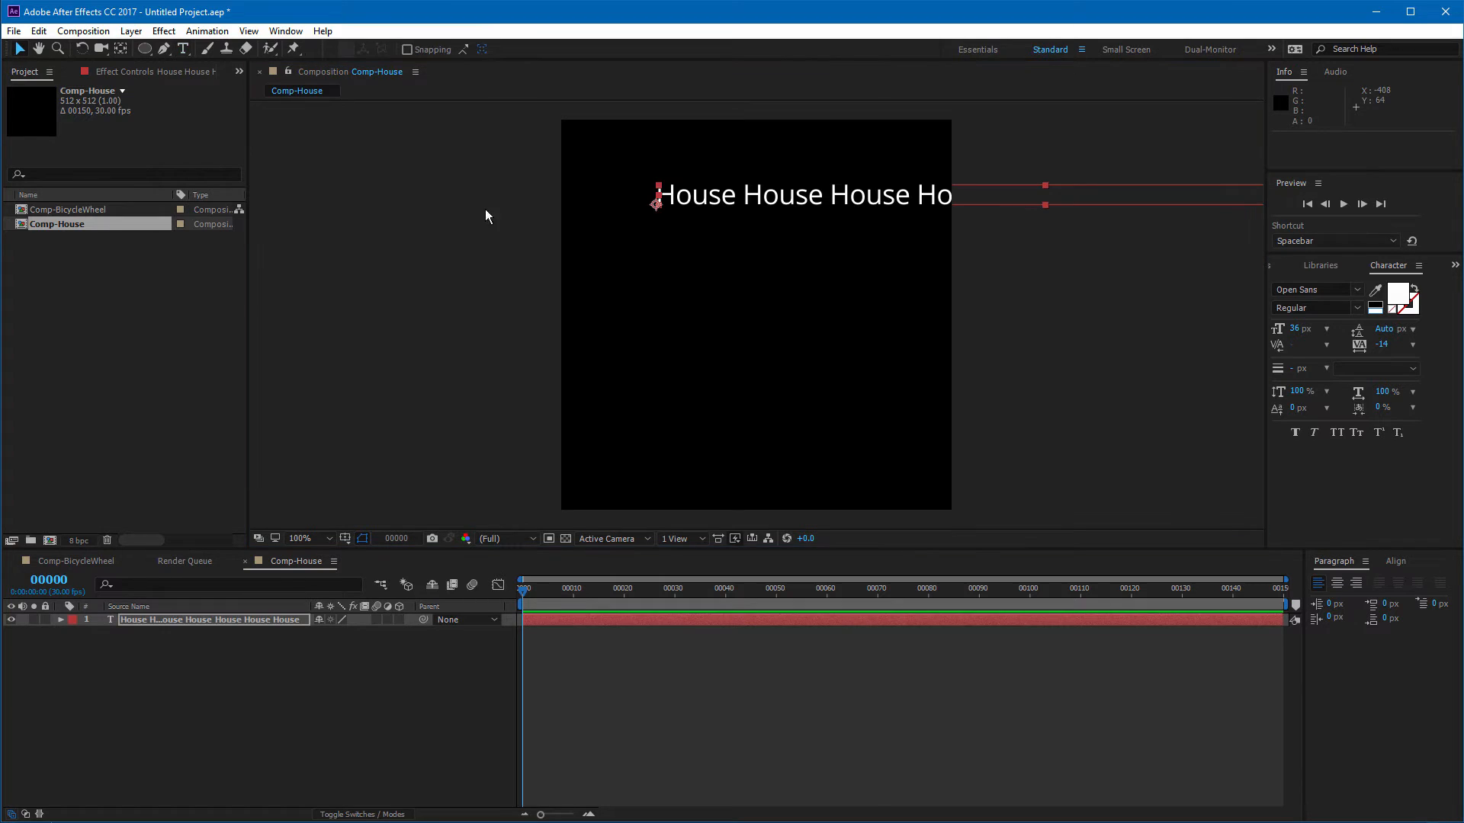
Step: Draw a closed house-shaped mask with the Pen tool on the House text layer, peaked roof near the top
left_click(163, 49)
left_click(161, 619)
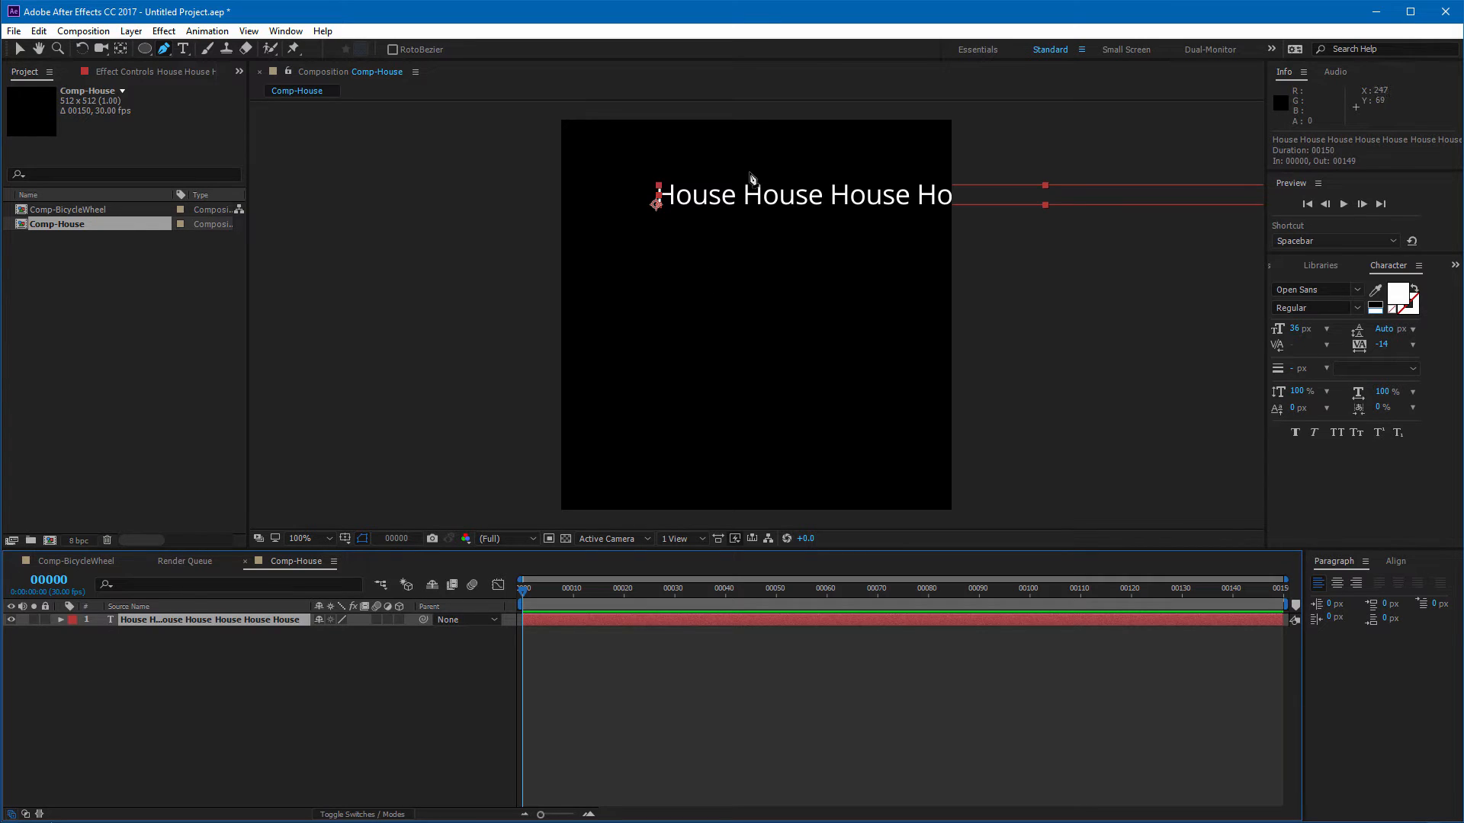
left_click(754, 156)
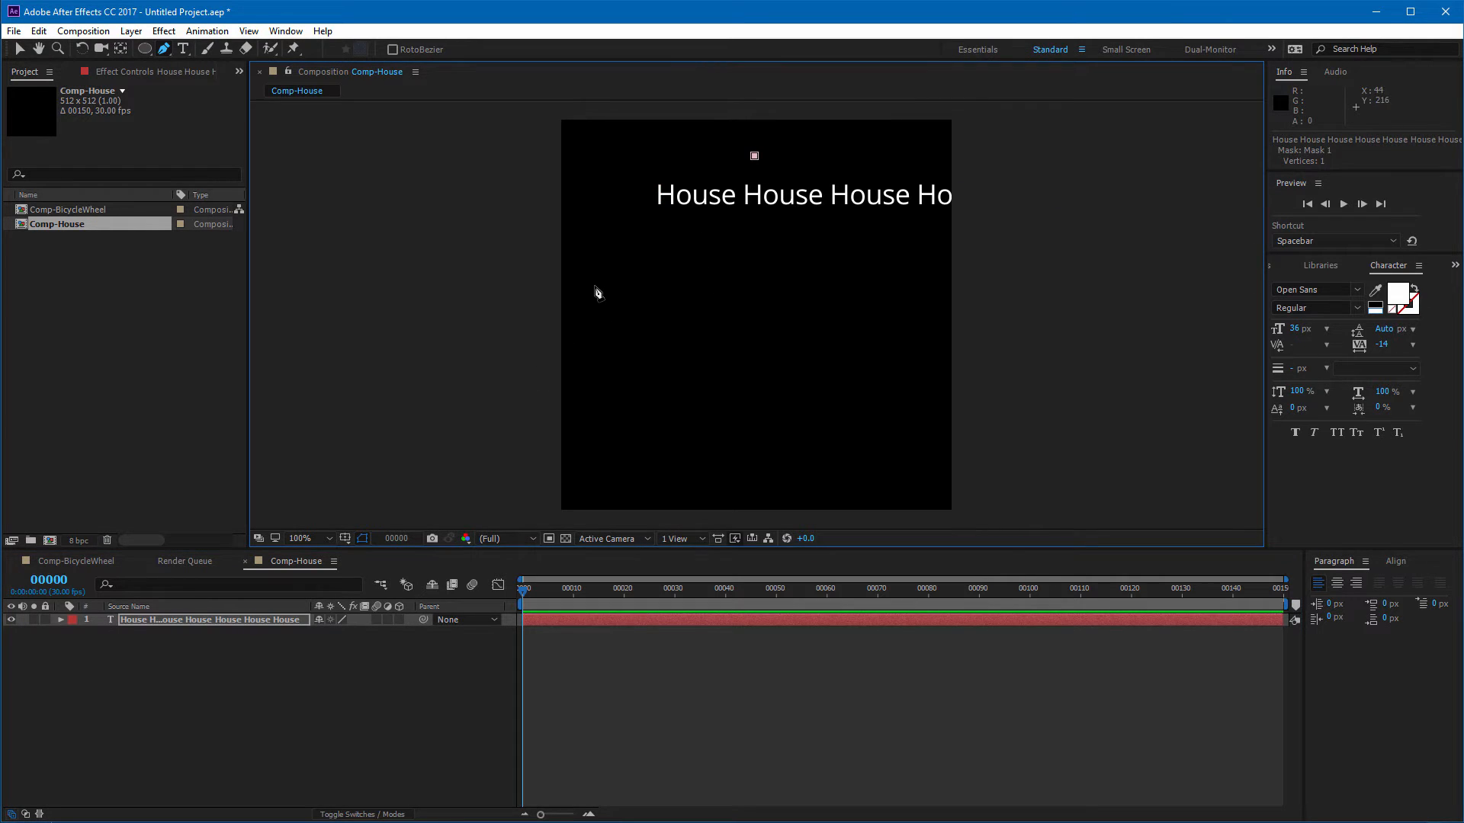
left_click(591, 291)
left_click(613, 291)
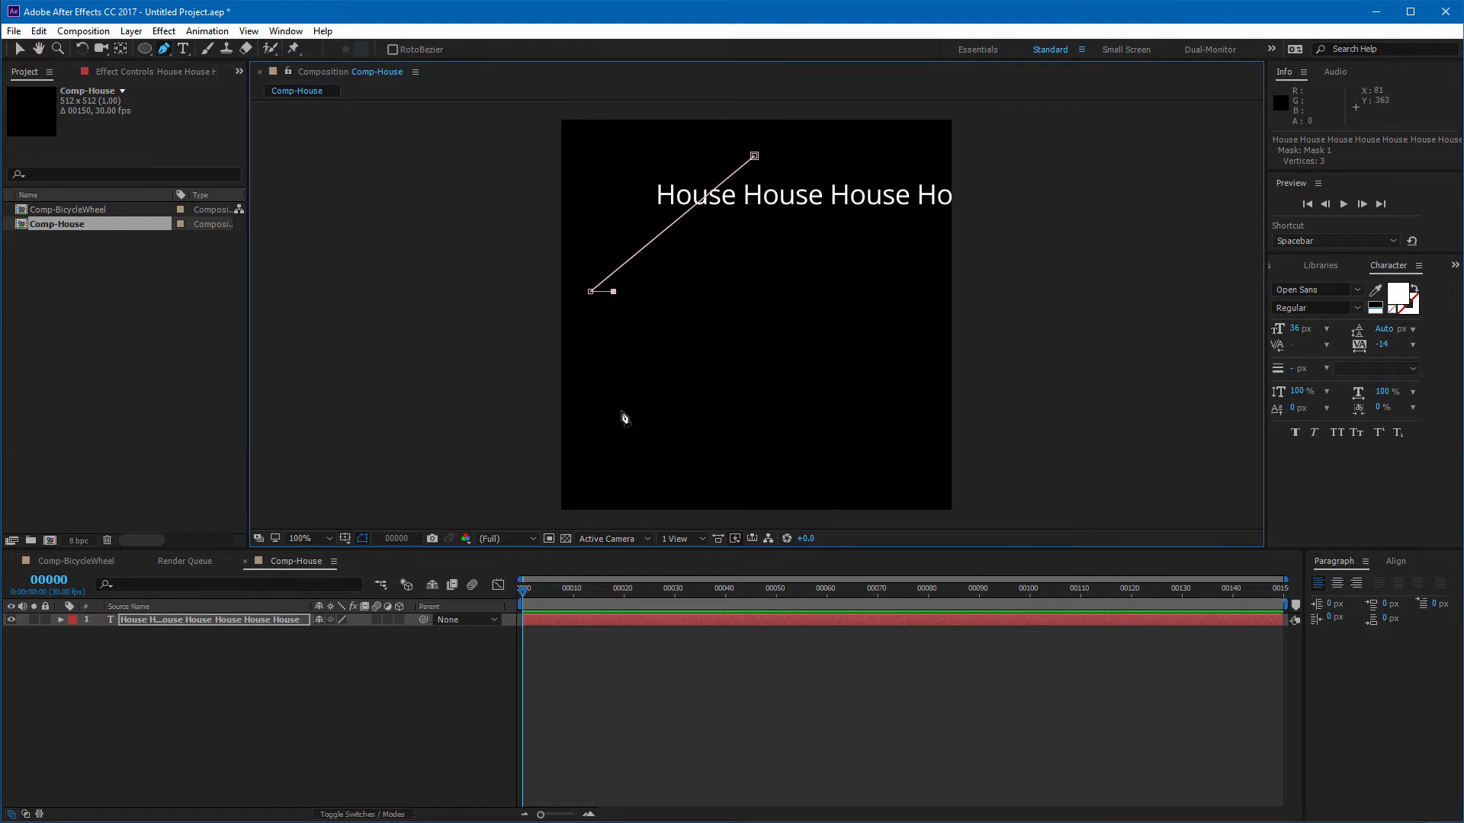
left_click(614, 479)
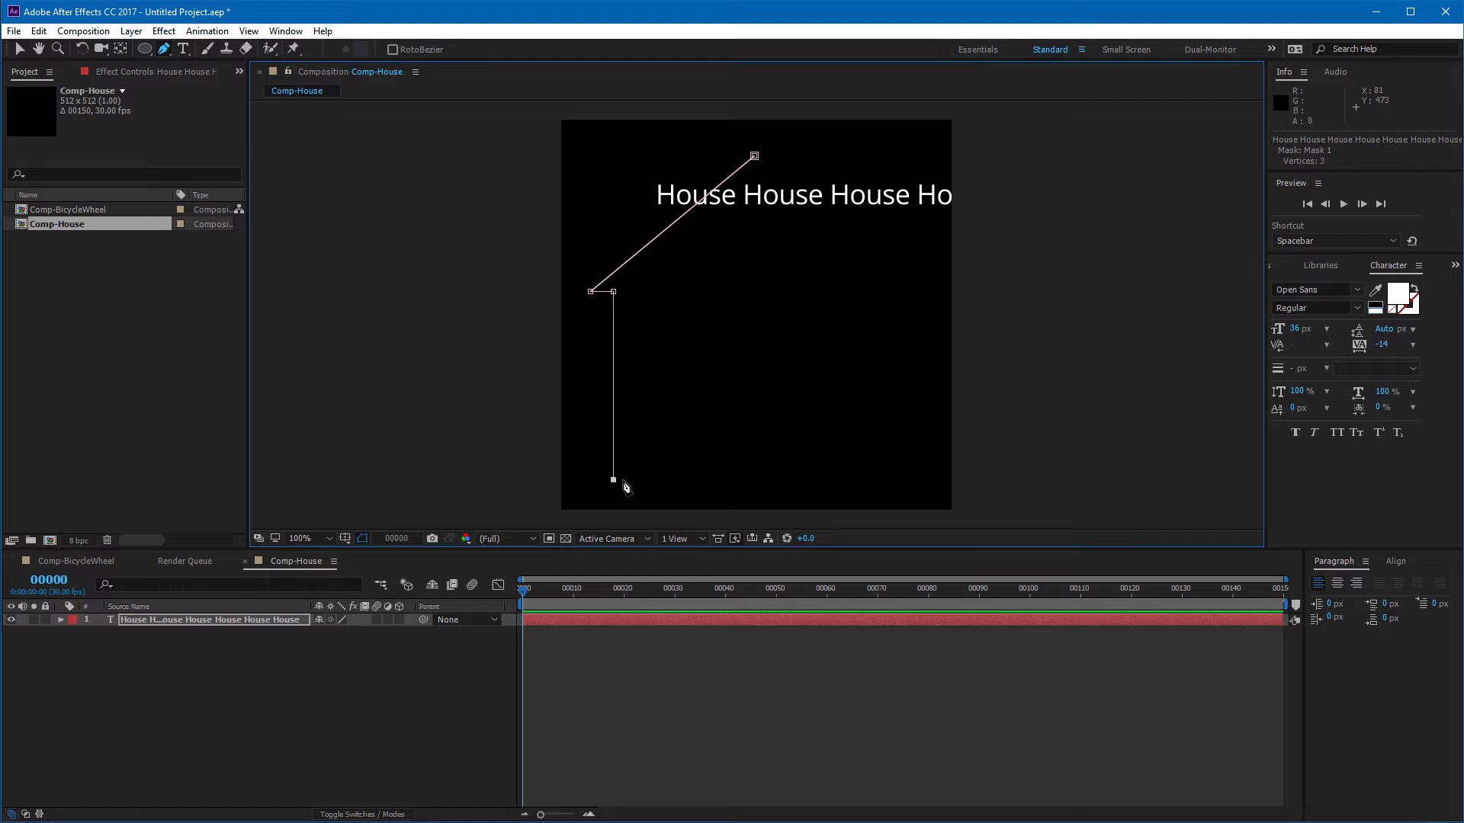
left_click(896, 480)
left_click(895, 295)
left_click(919, 295)
left_click(755, 156)
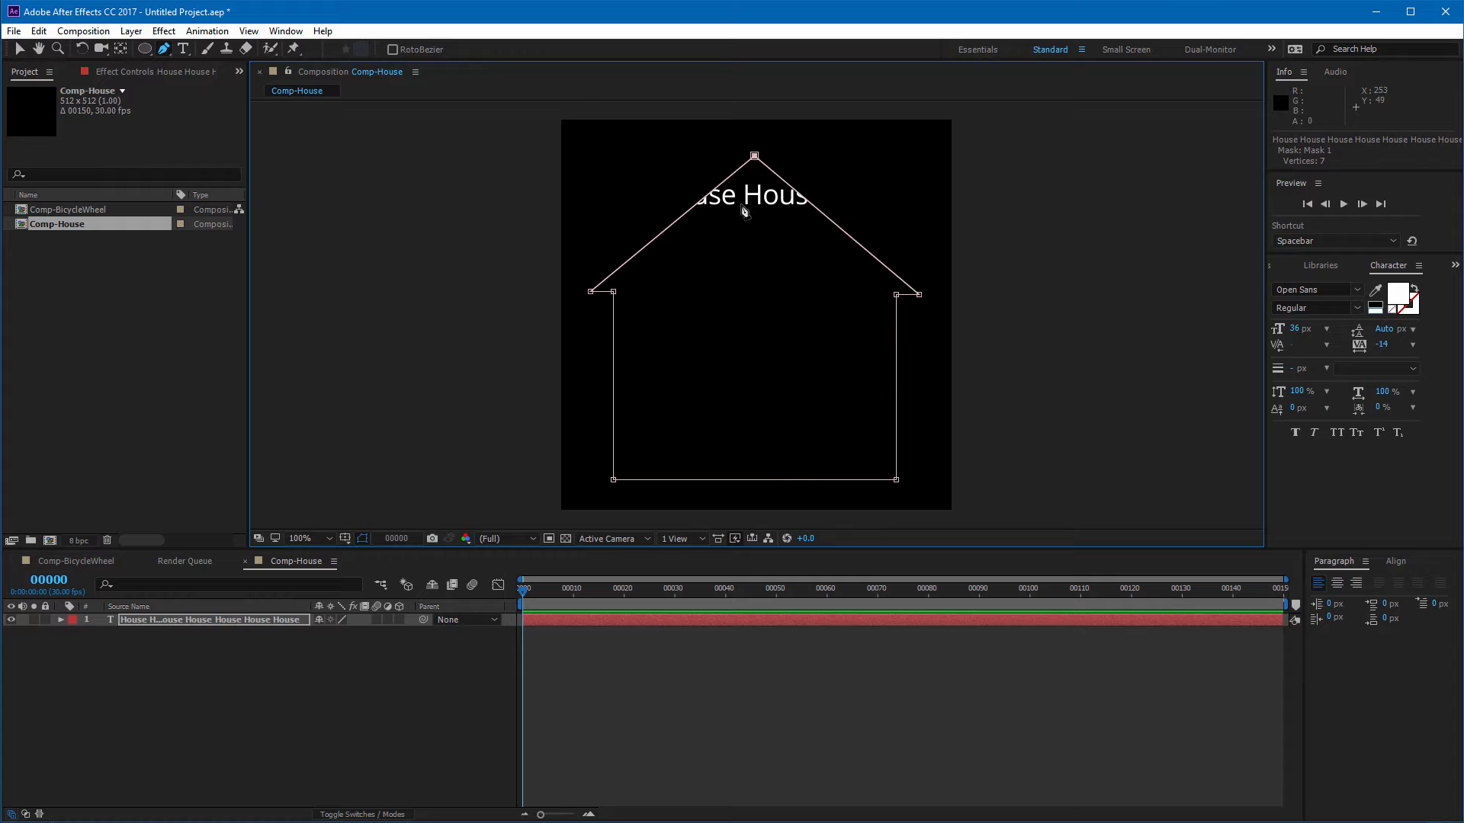
Step: Set the text layer's path to Mask 1 and turn on Reverse Path
left_click(17, 49)
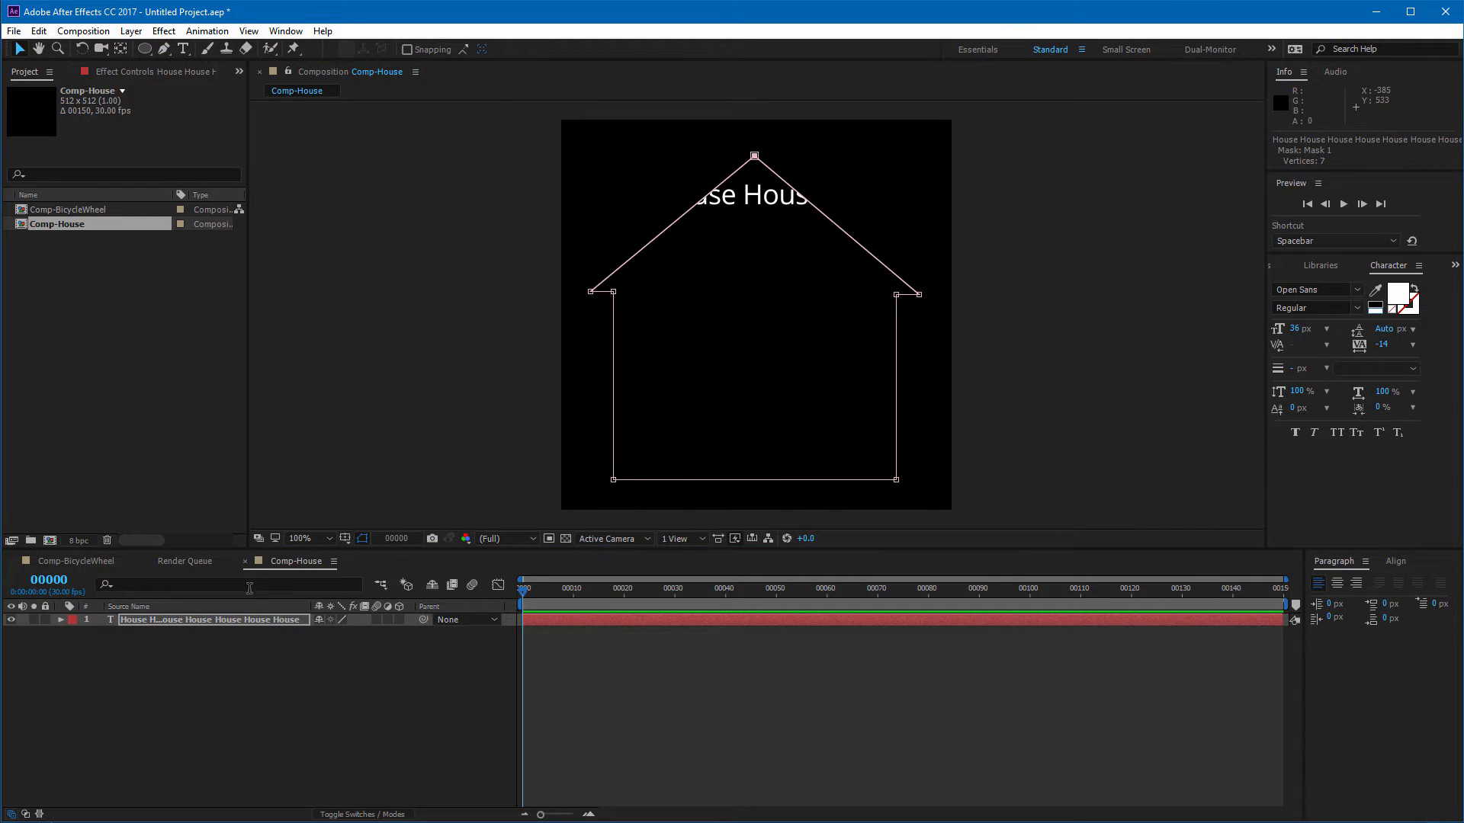
left_click(254, 618)
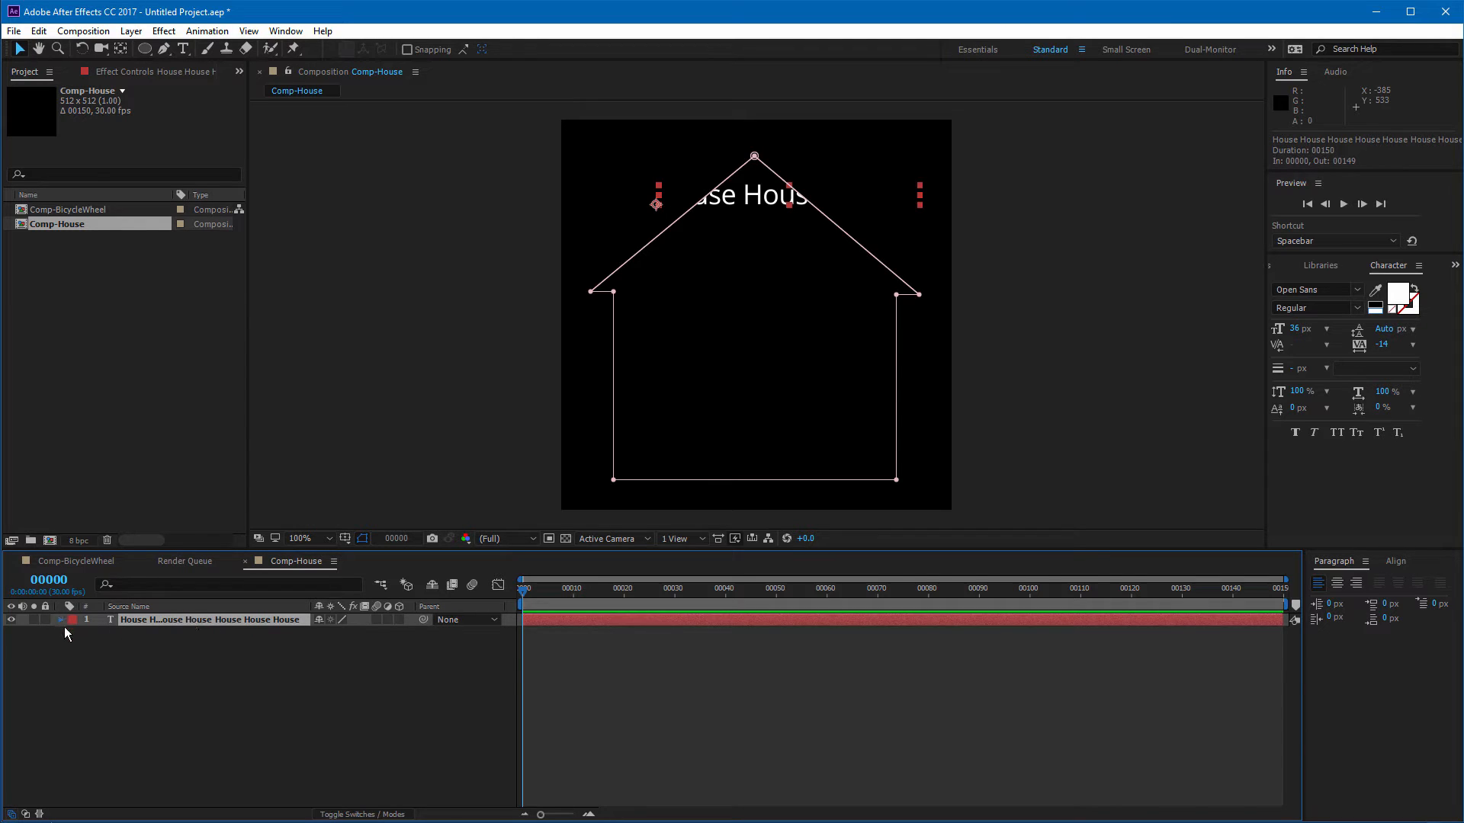
left_click(61, 620)
left_click(74, 633)
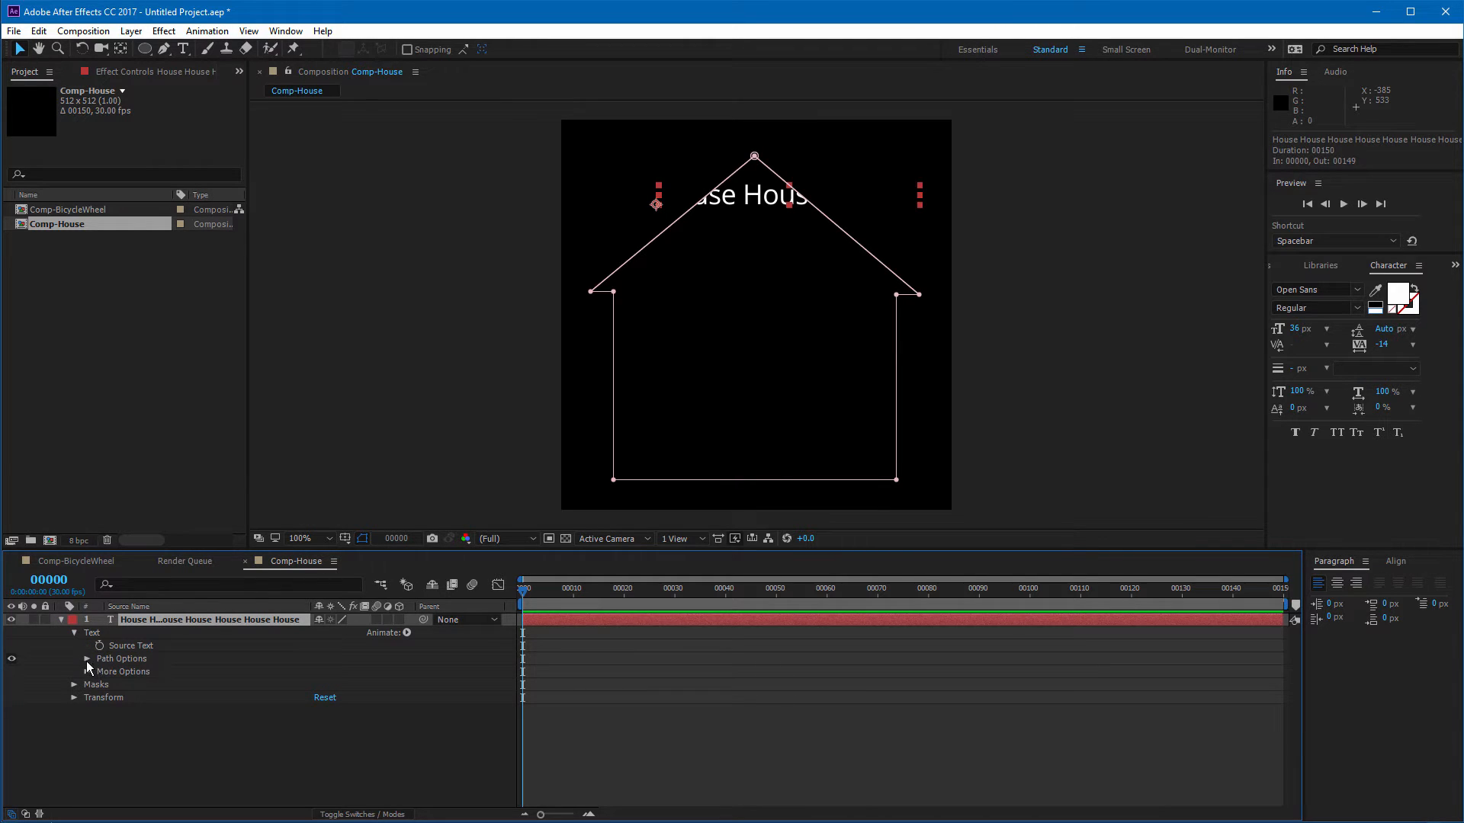
left_click(87, 660)
left_click(362, 671)
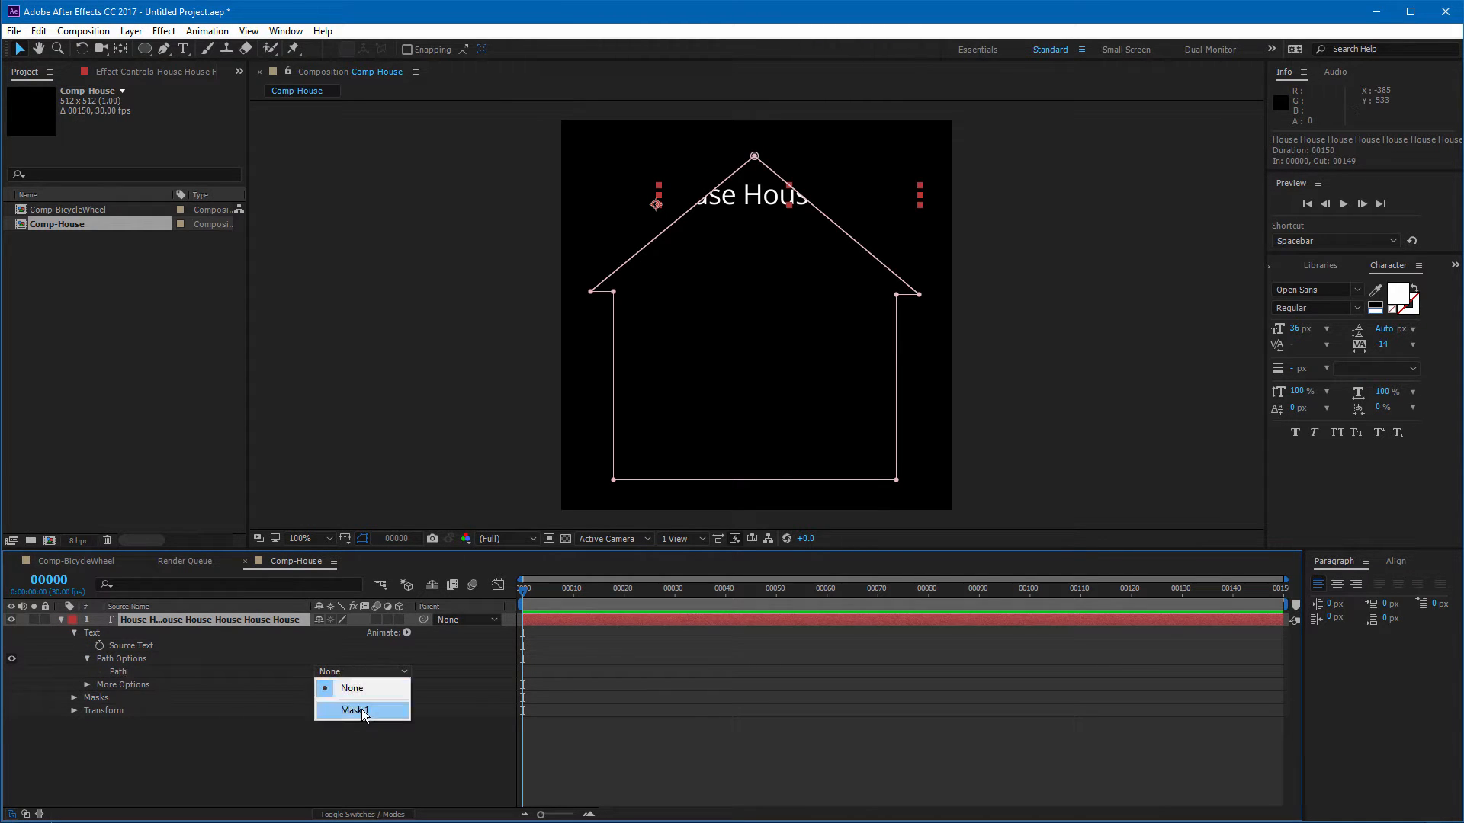
left_click(362, 711)
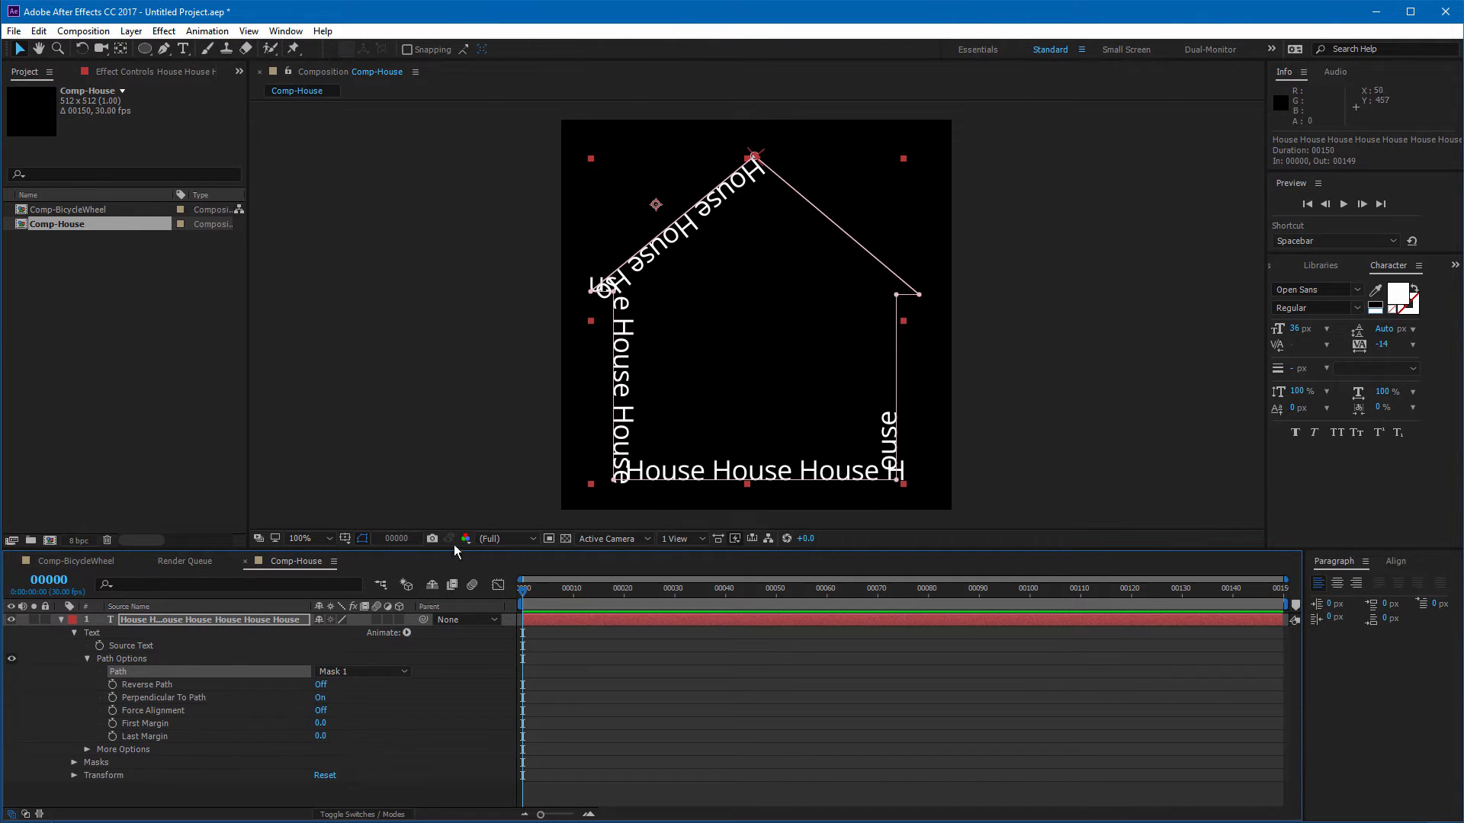
left_click(322, 684)
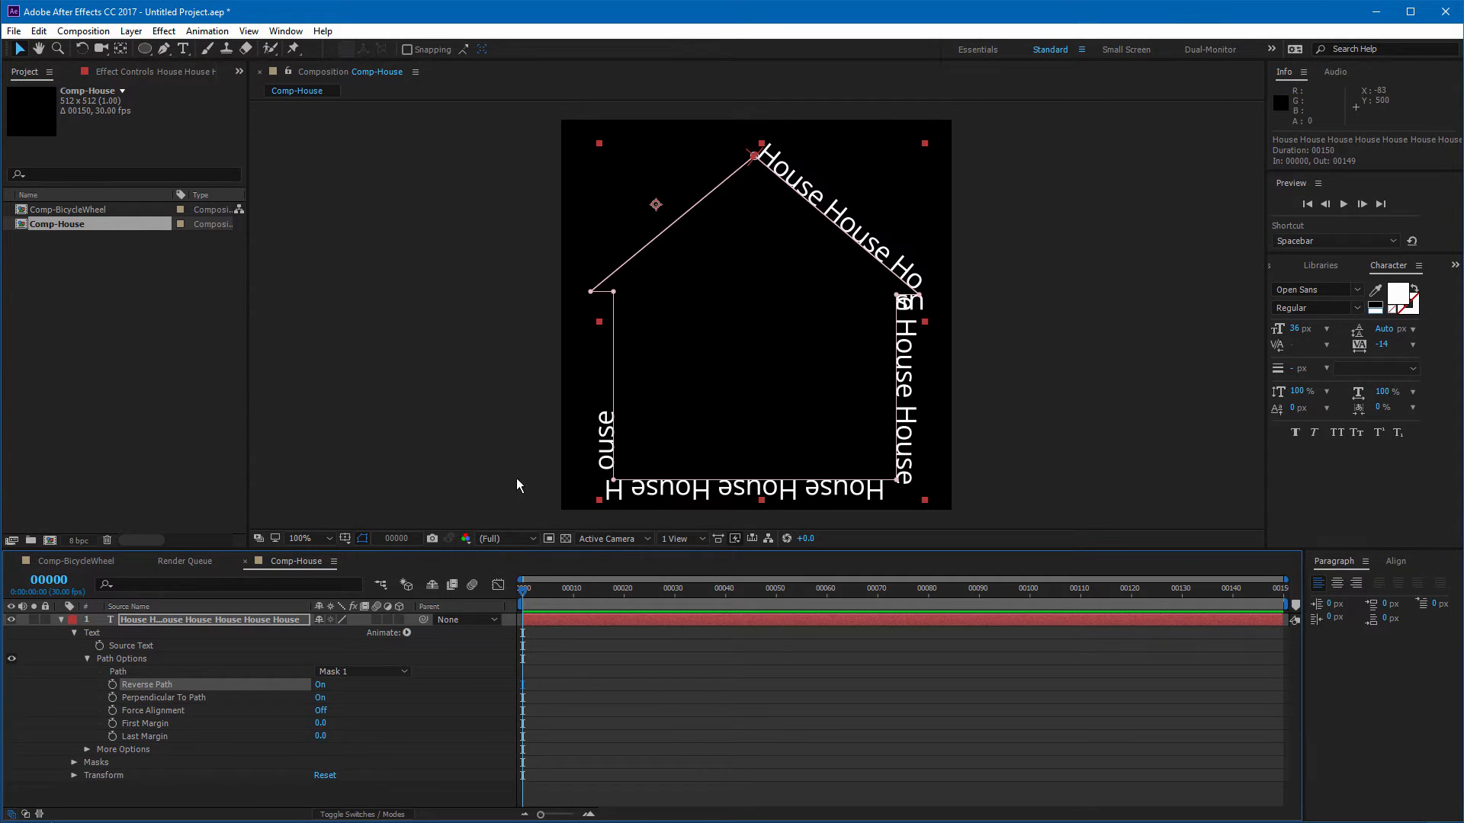
Step: Add three more House words to the text so it runs around the whole house outline
double_click(844, 221)
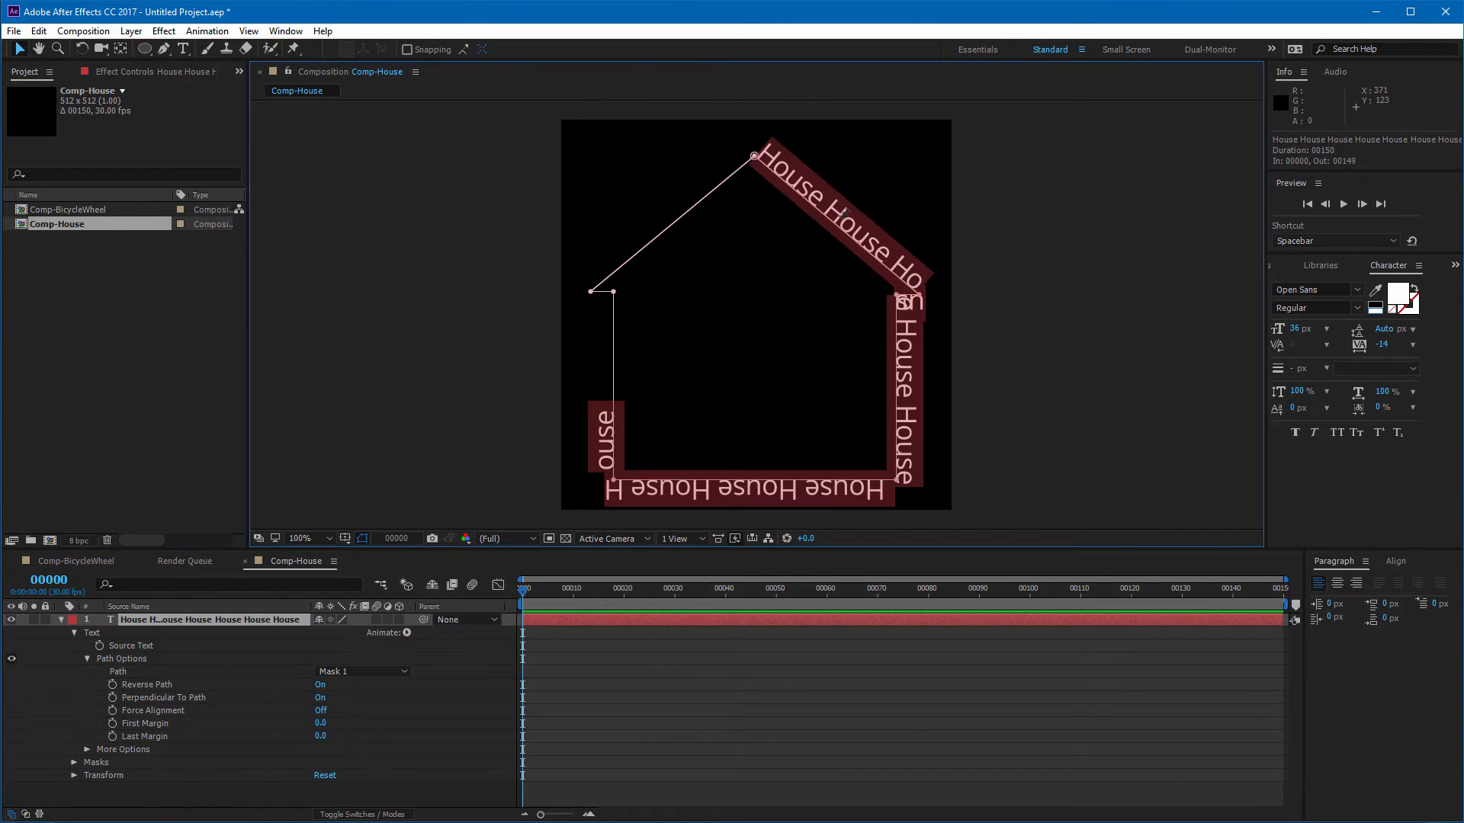
left_click(602, 408)
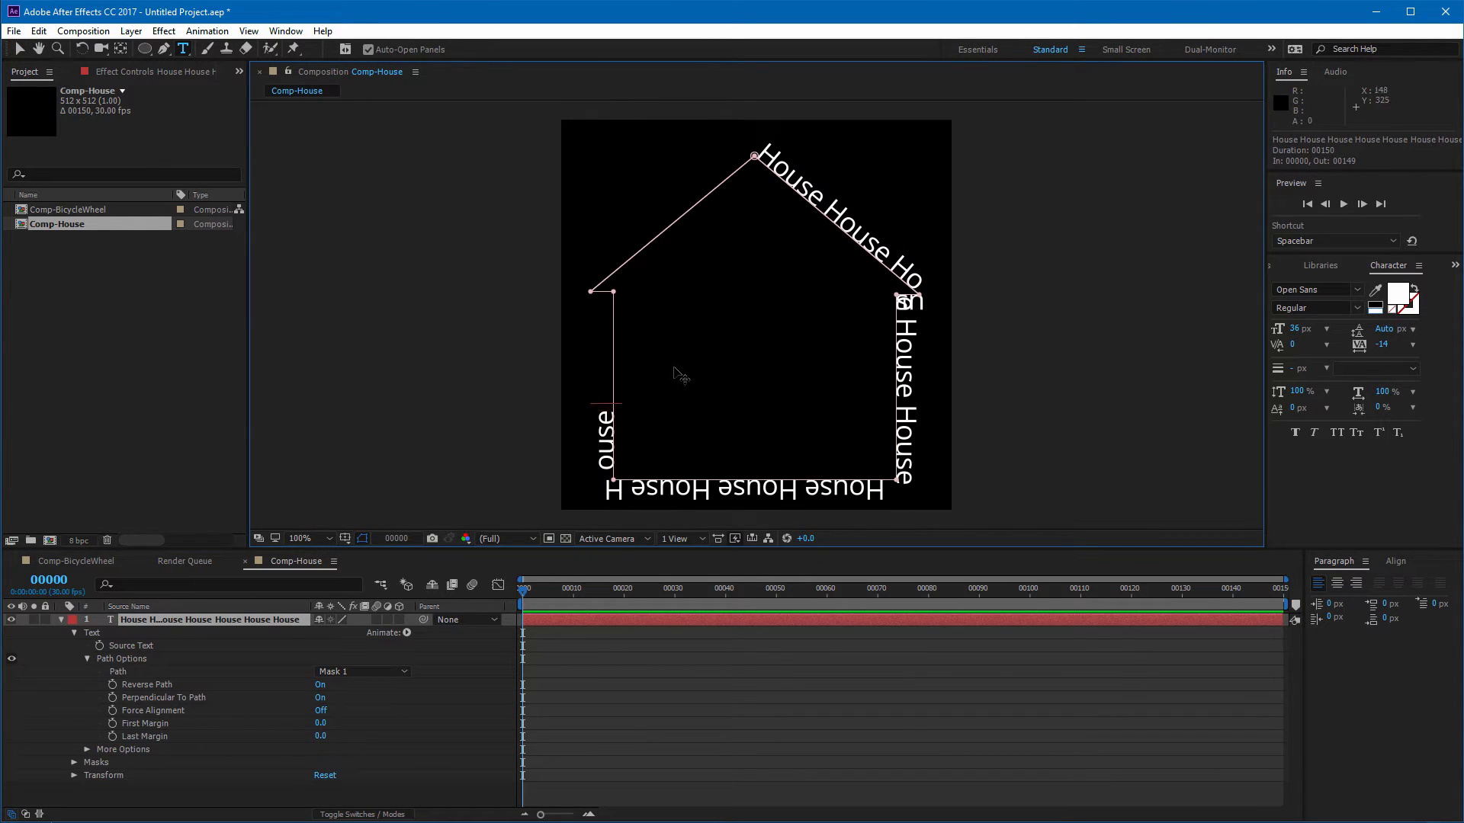
type("House House")
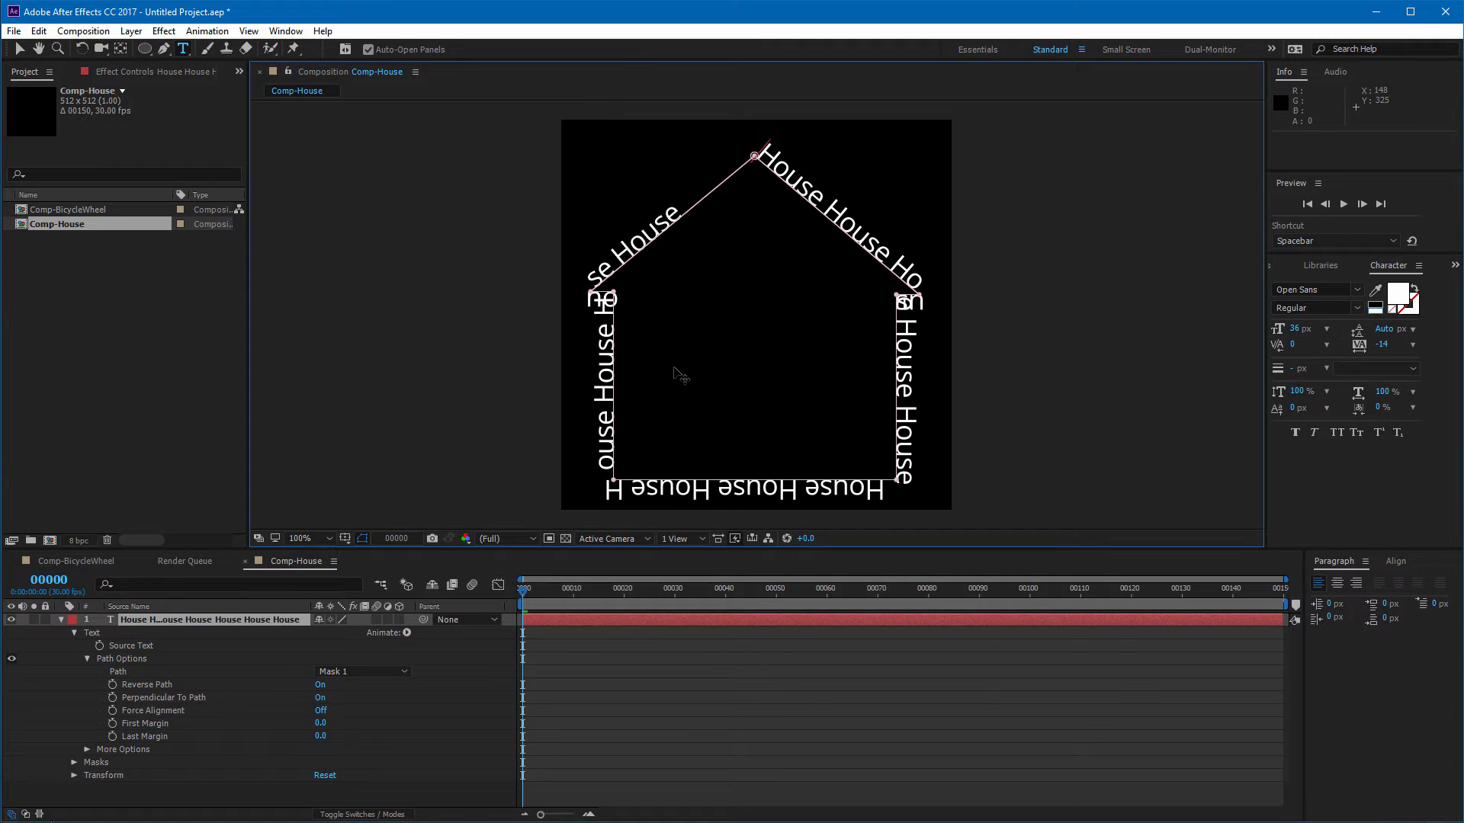
type(" House")
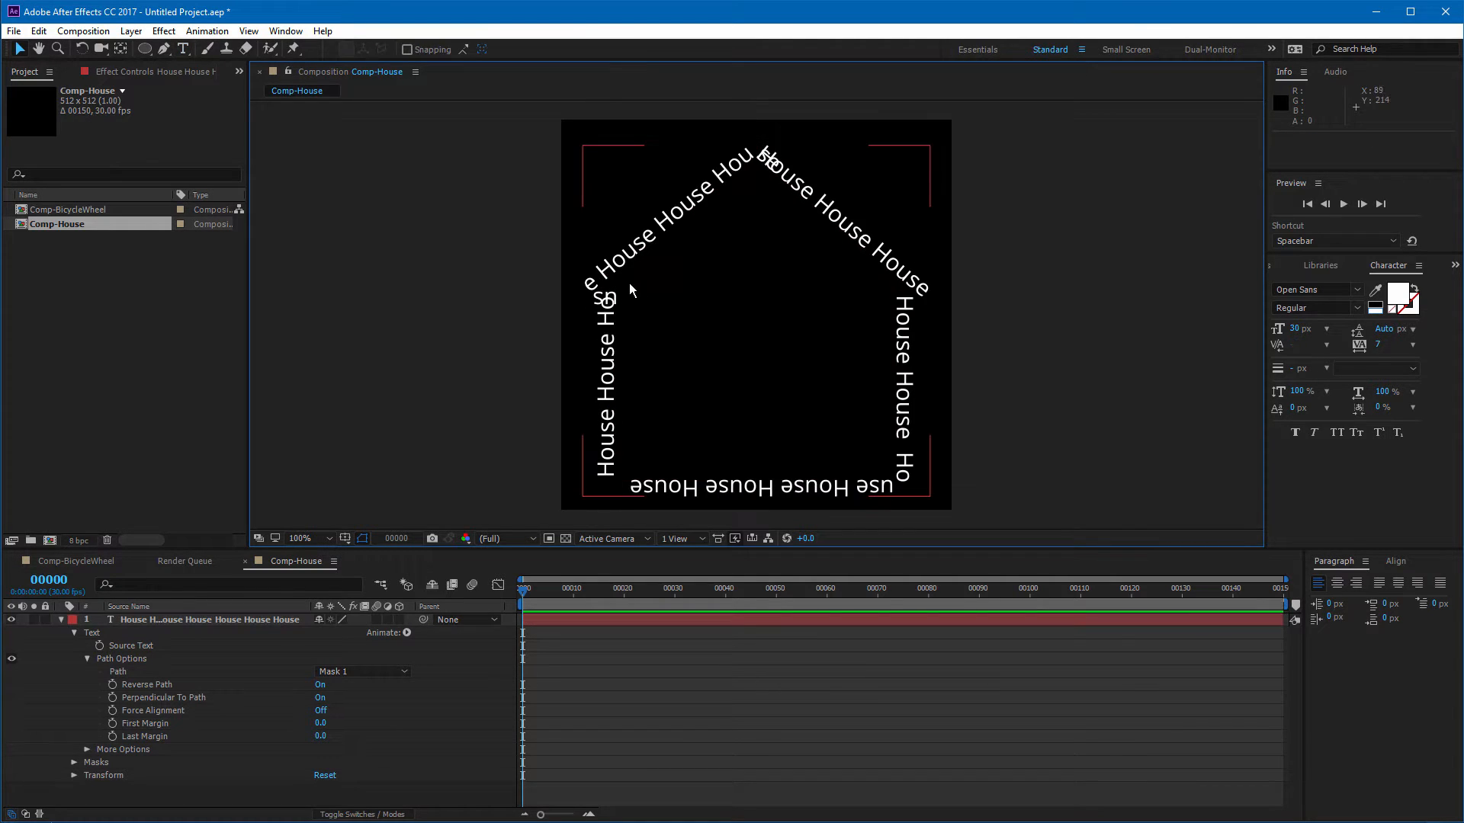
Step: Tighten the text's tracking to -3
left_click(750, 160)
double_click(750, 160)
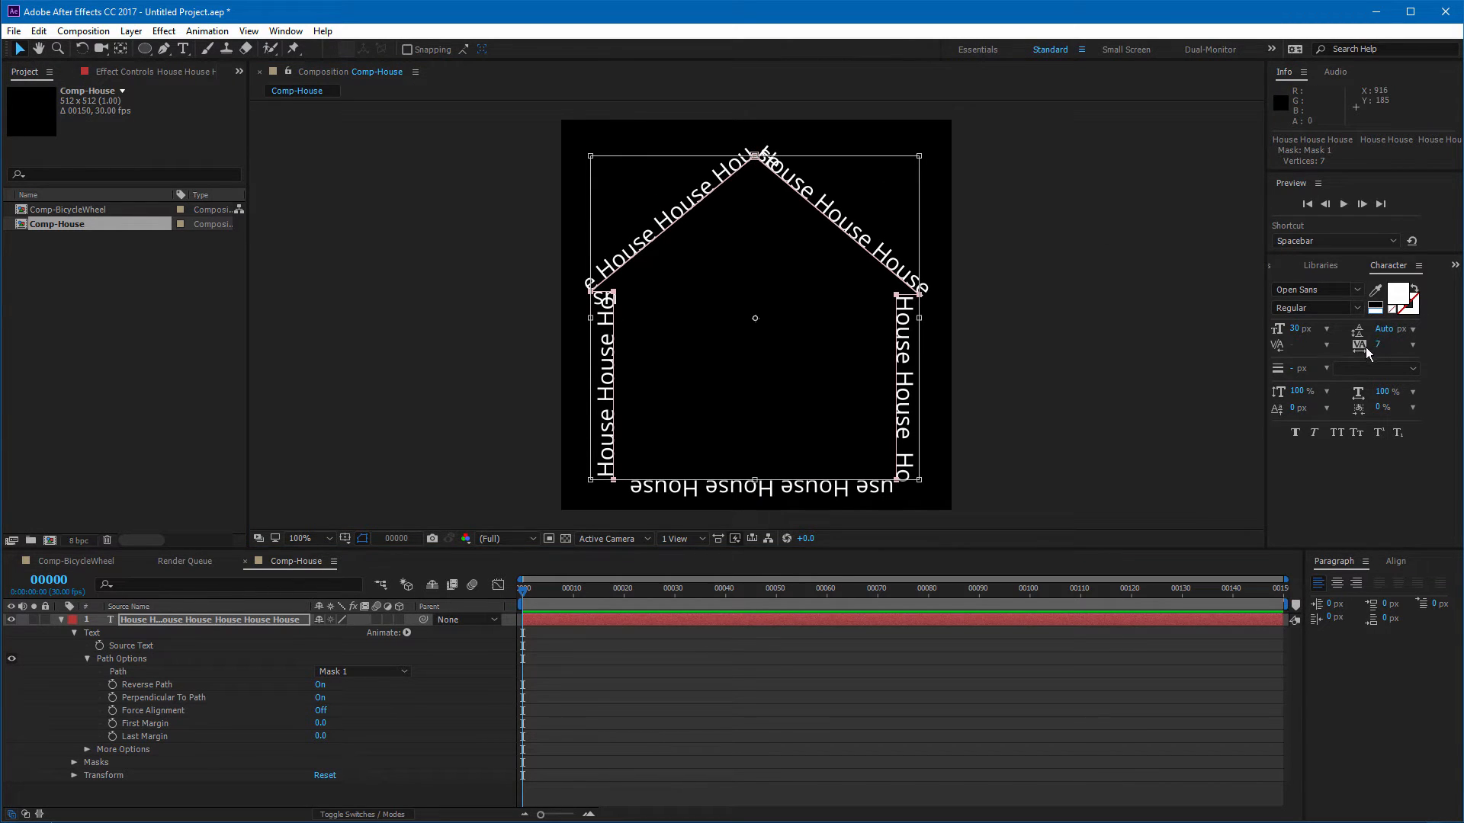
left_click_drag(1376, 346, 1370, 347)
left_click(1095, 244)
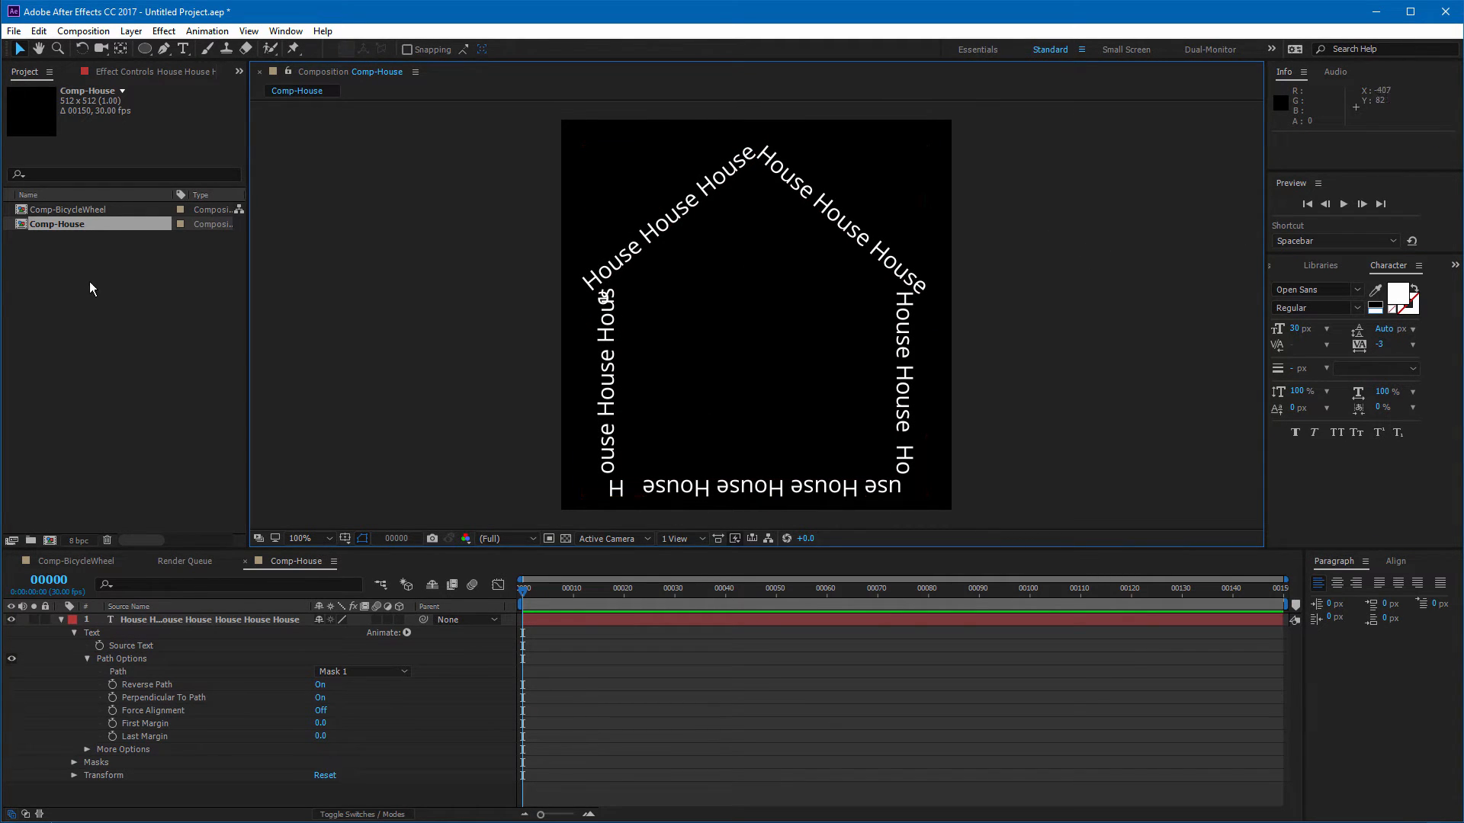
Step: Create a new custom composition 1280 x 720 px with a duration of 300 frames
left_click(83, 31)
left_click(91, 34)
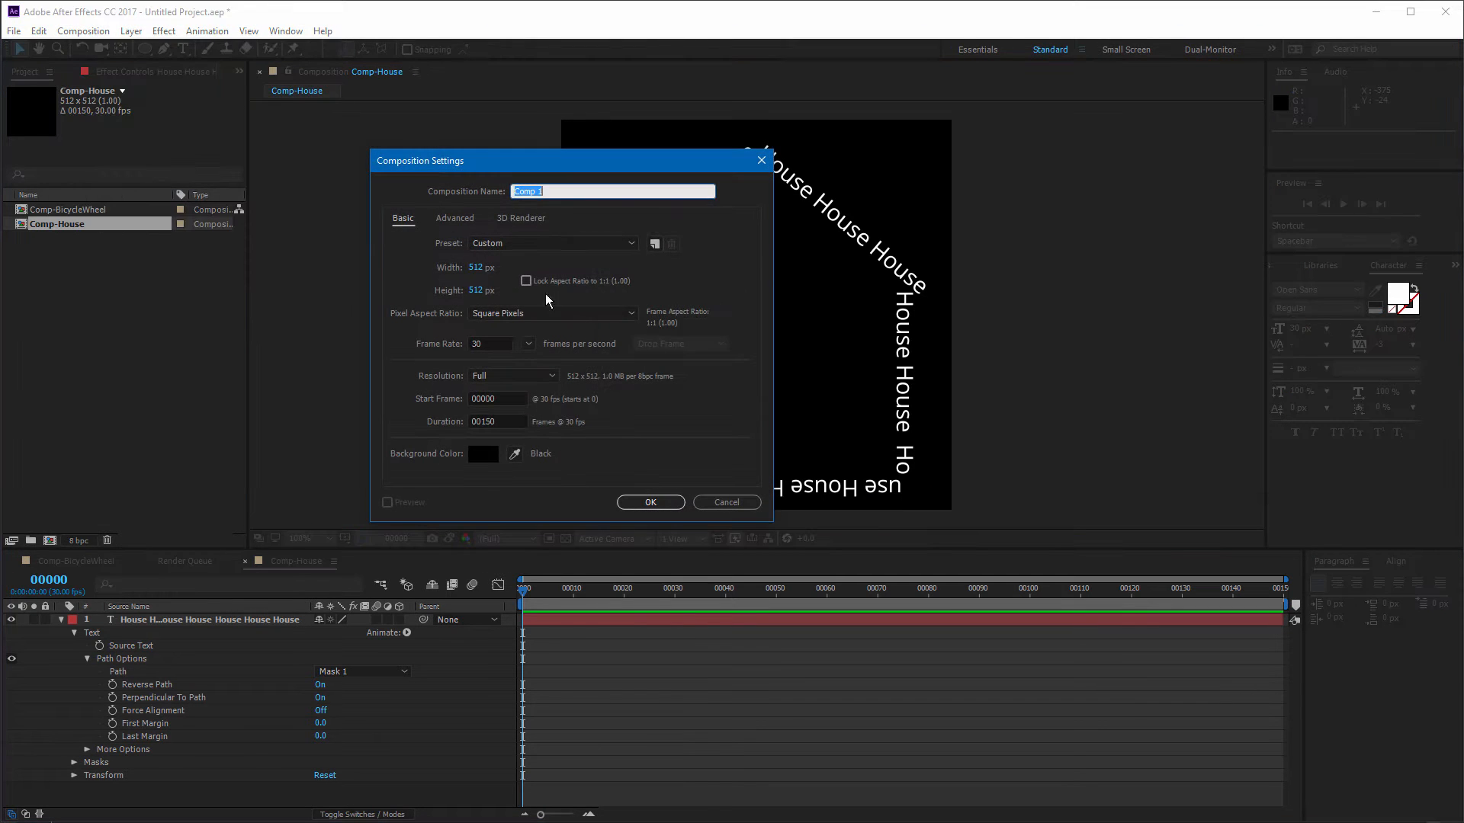
left_click(532, 242)
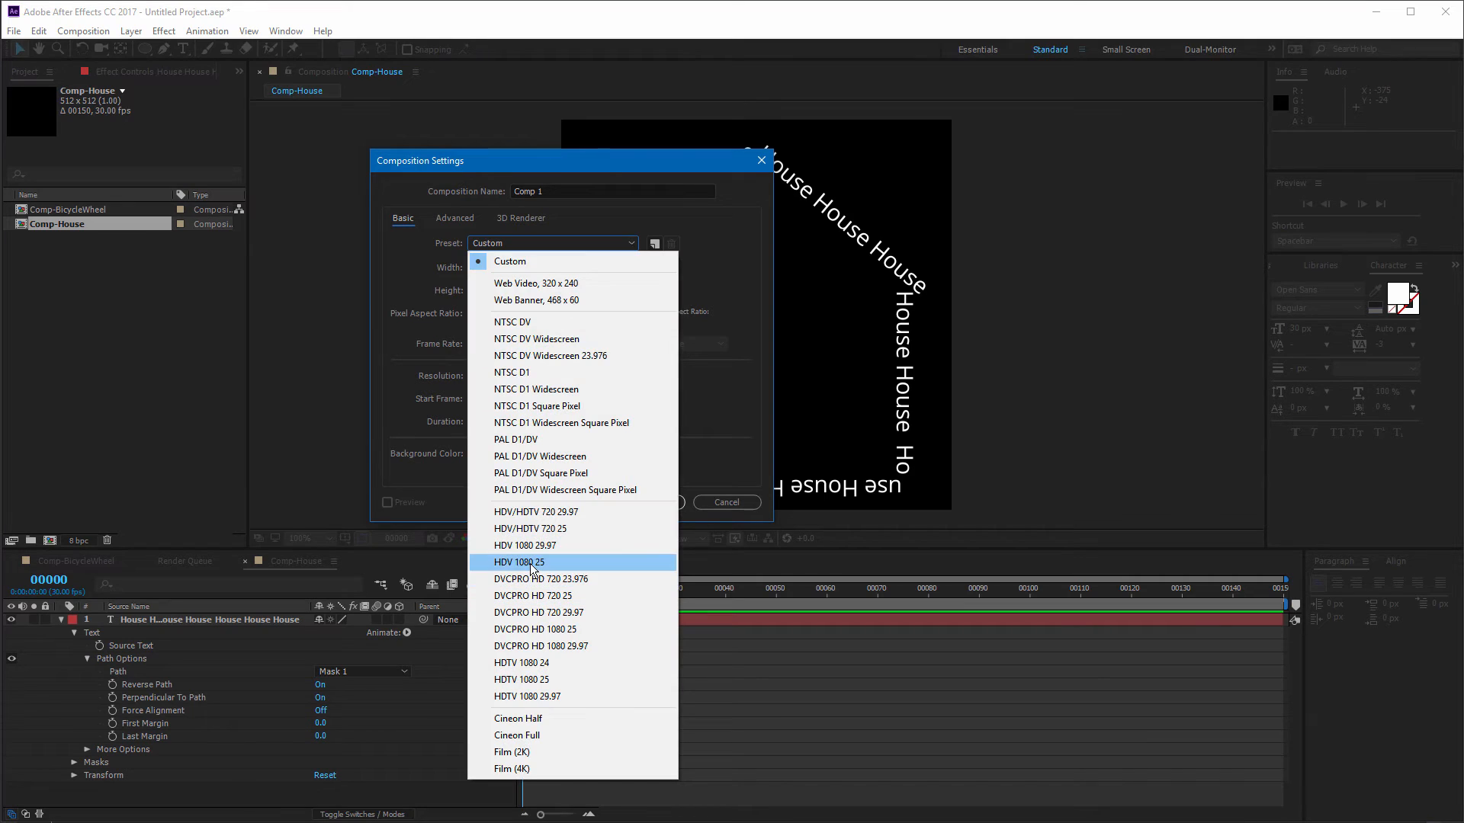
left_click(495, 261)
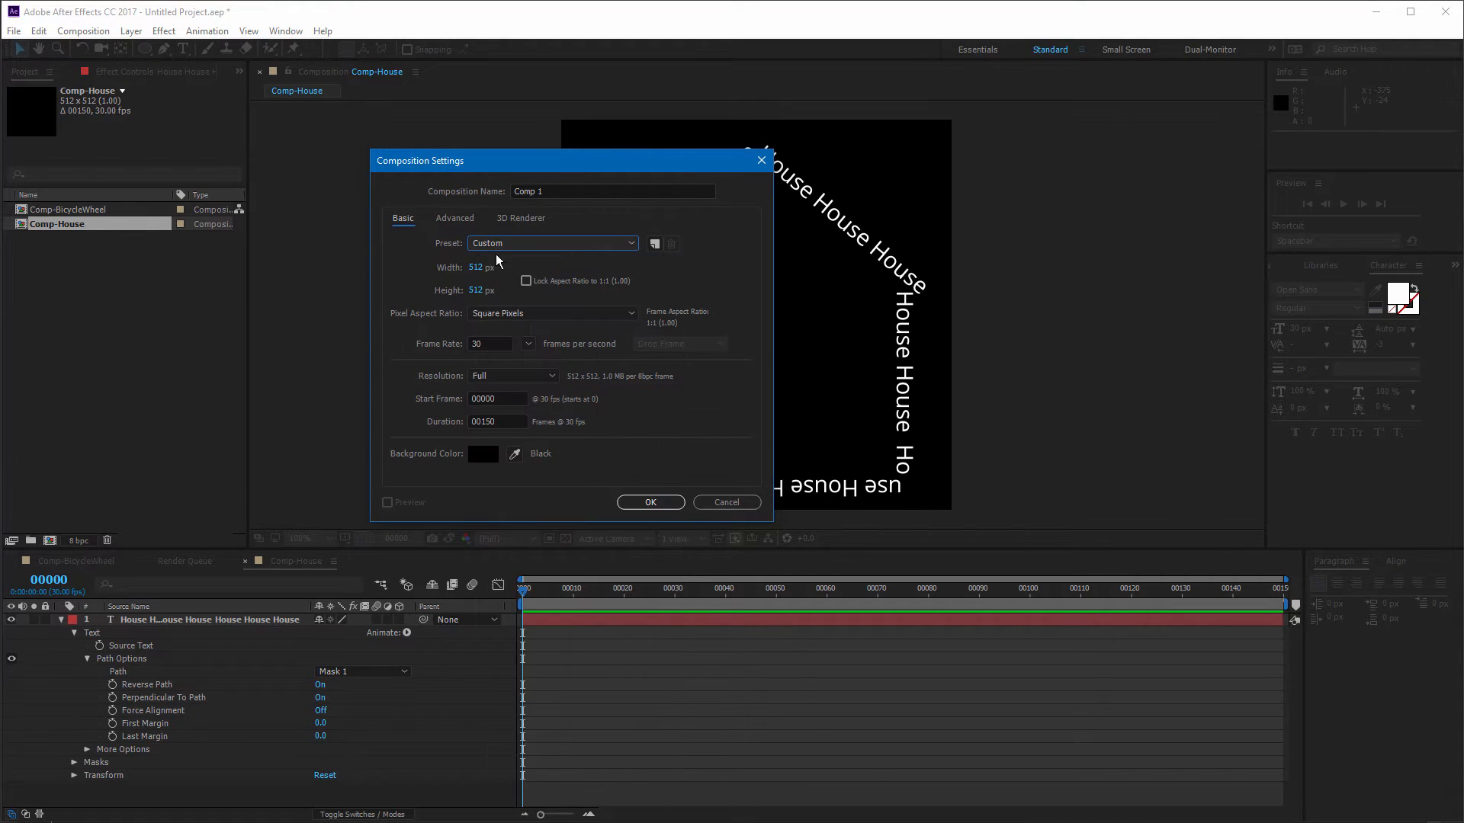
left_click(480, 267)
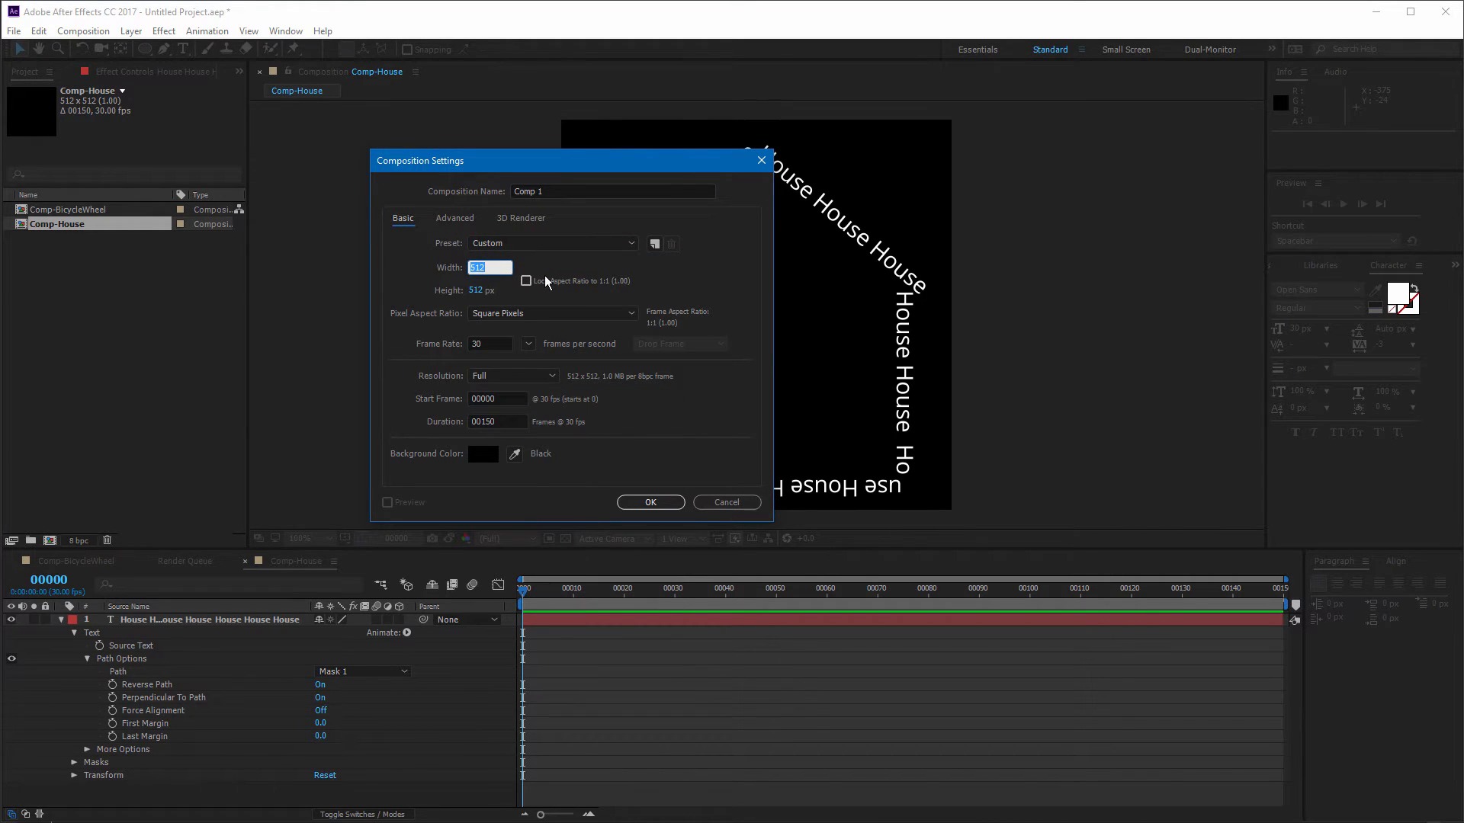
type("1280")
key("Tab")
type("720")
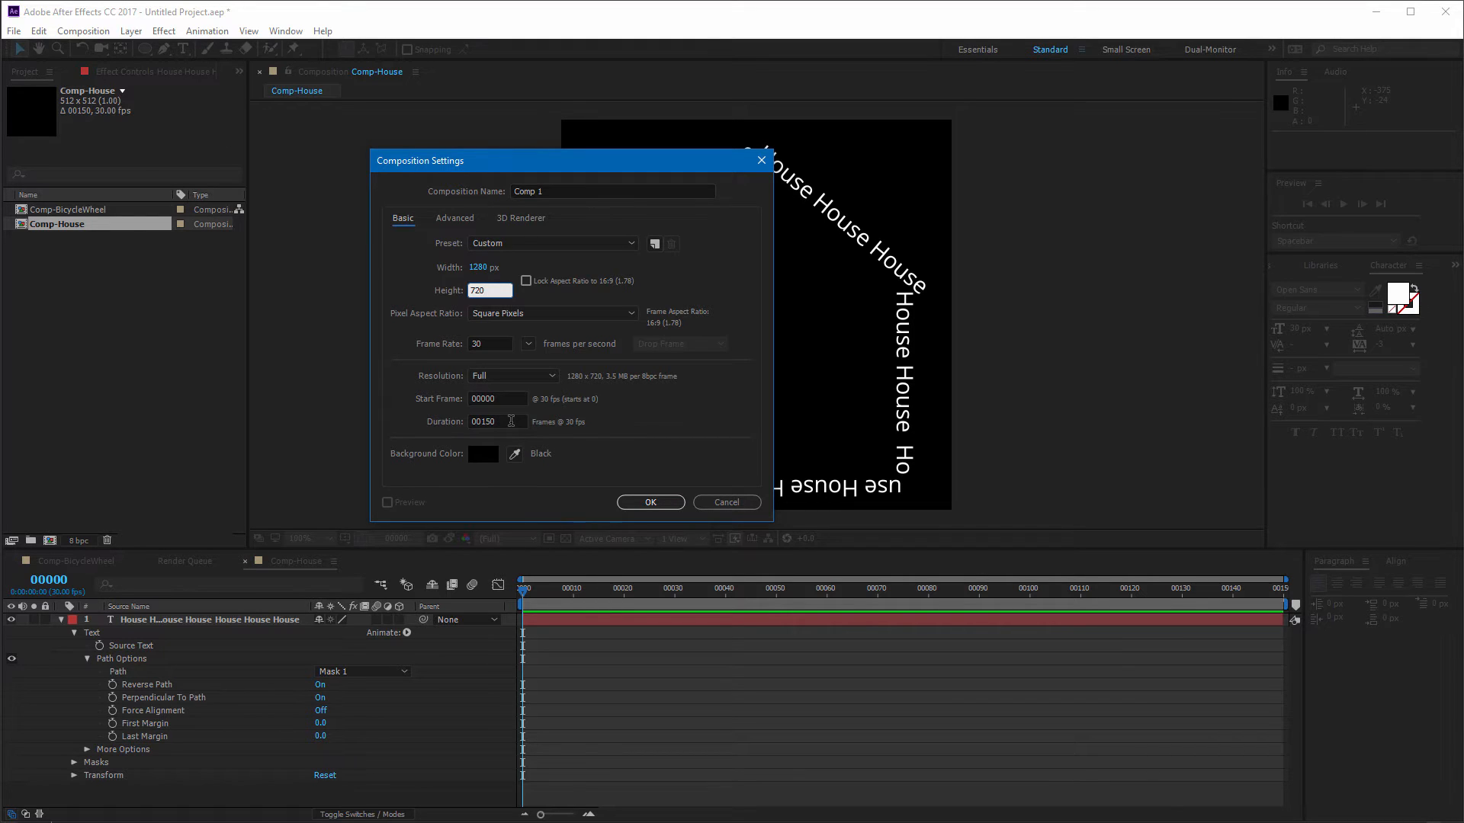
left_click(511, 422)
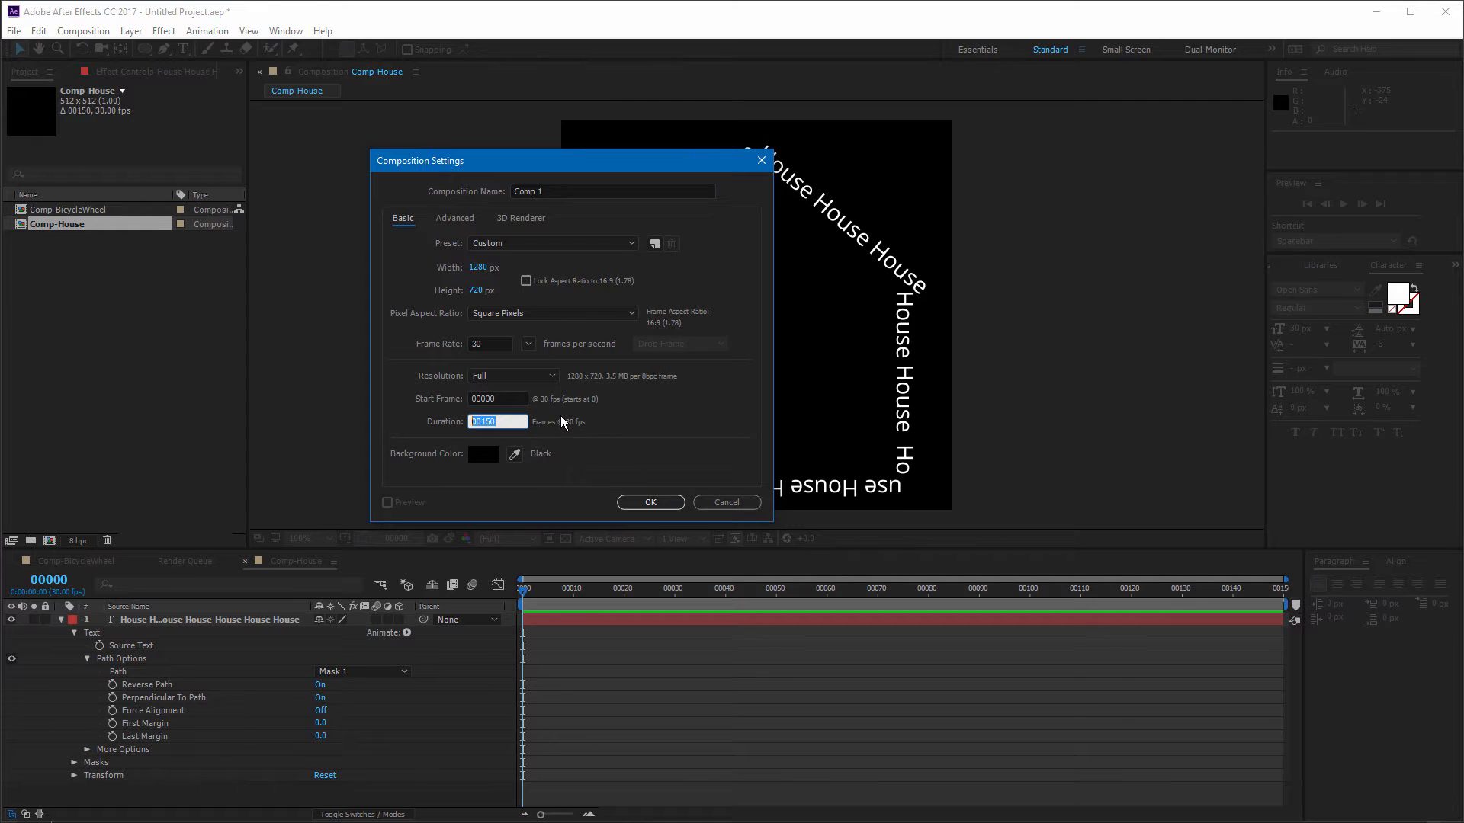
type("300")
key("Return")
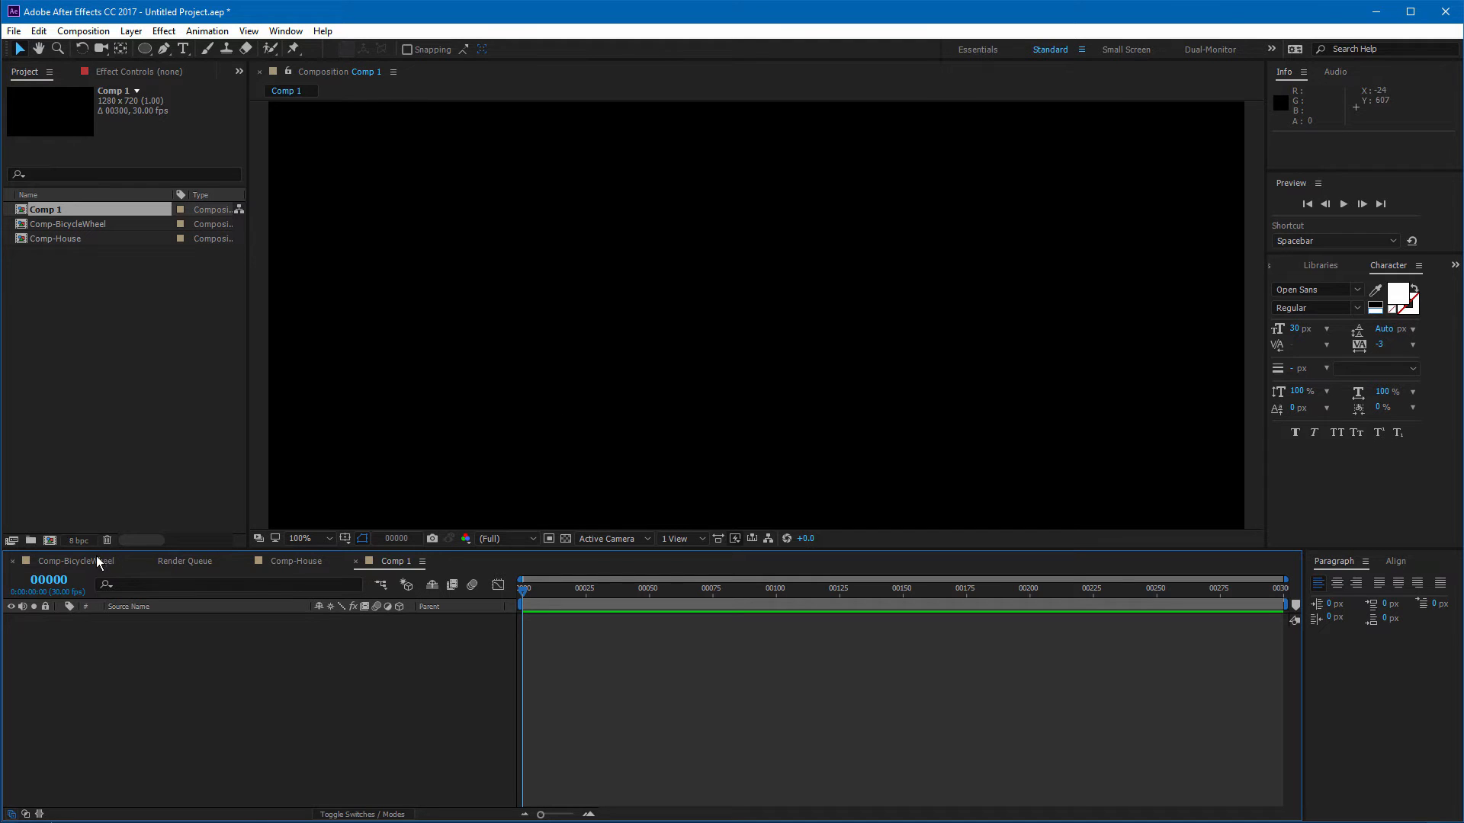
Step: Switch the current-time display to timecode format and scrub through the timeline
left_click(48, 584, "ctrl")
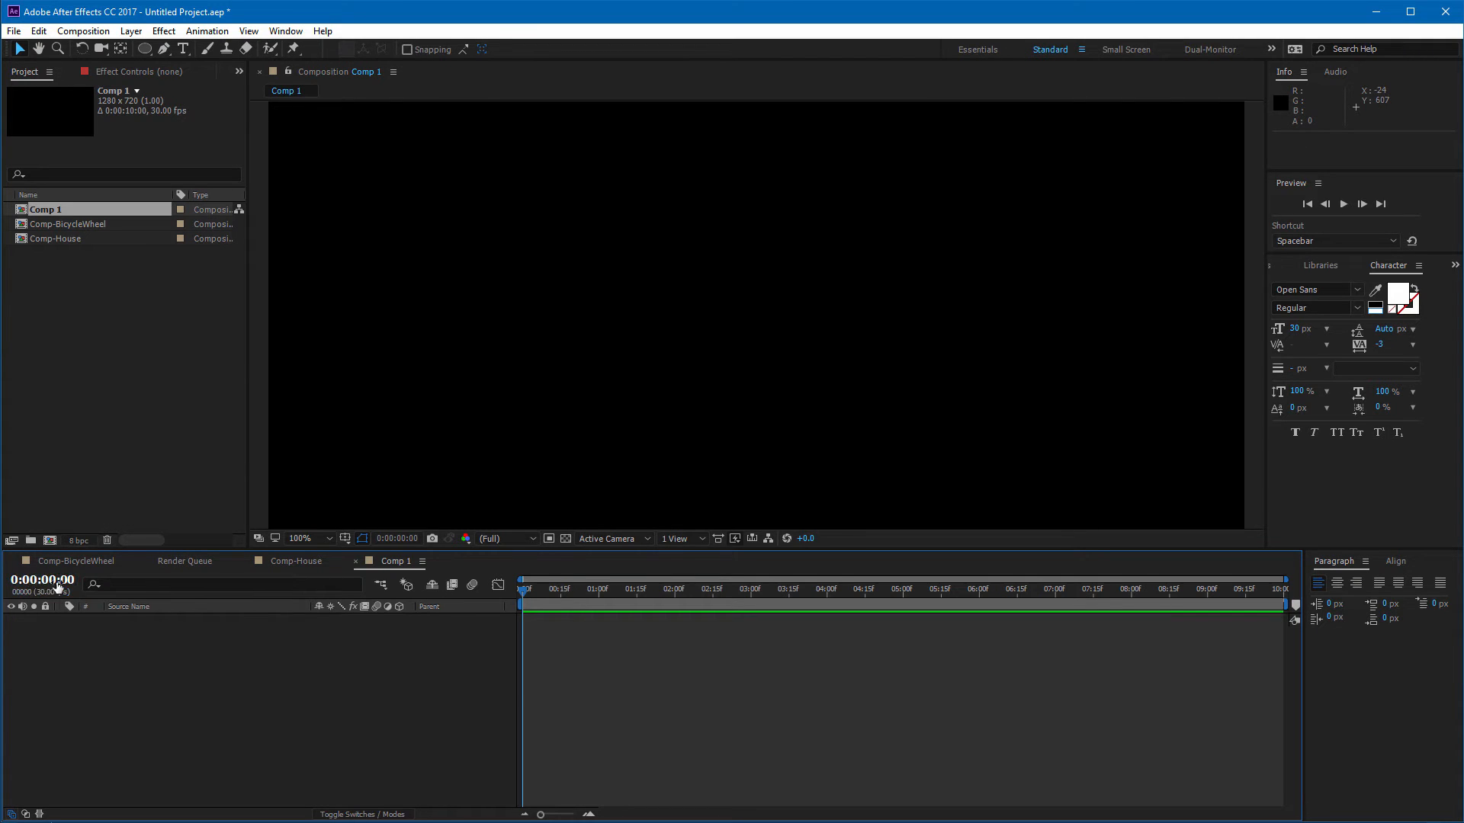
left_click_drag(528, 594, 975, 593)
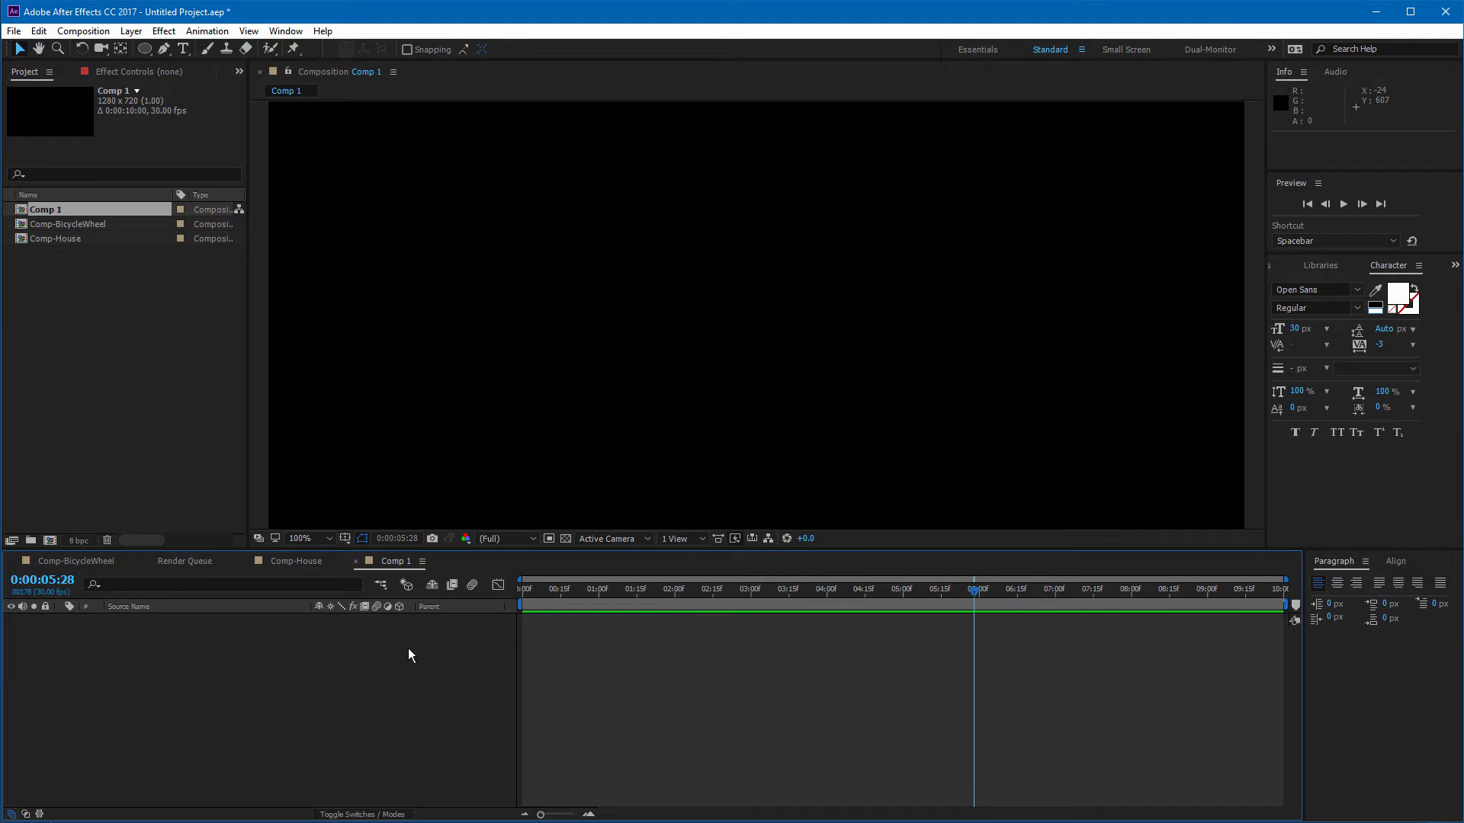
left_click_drag(800, 599, 471, 612)
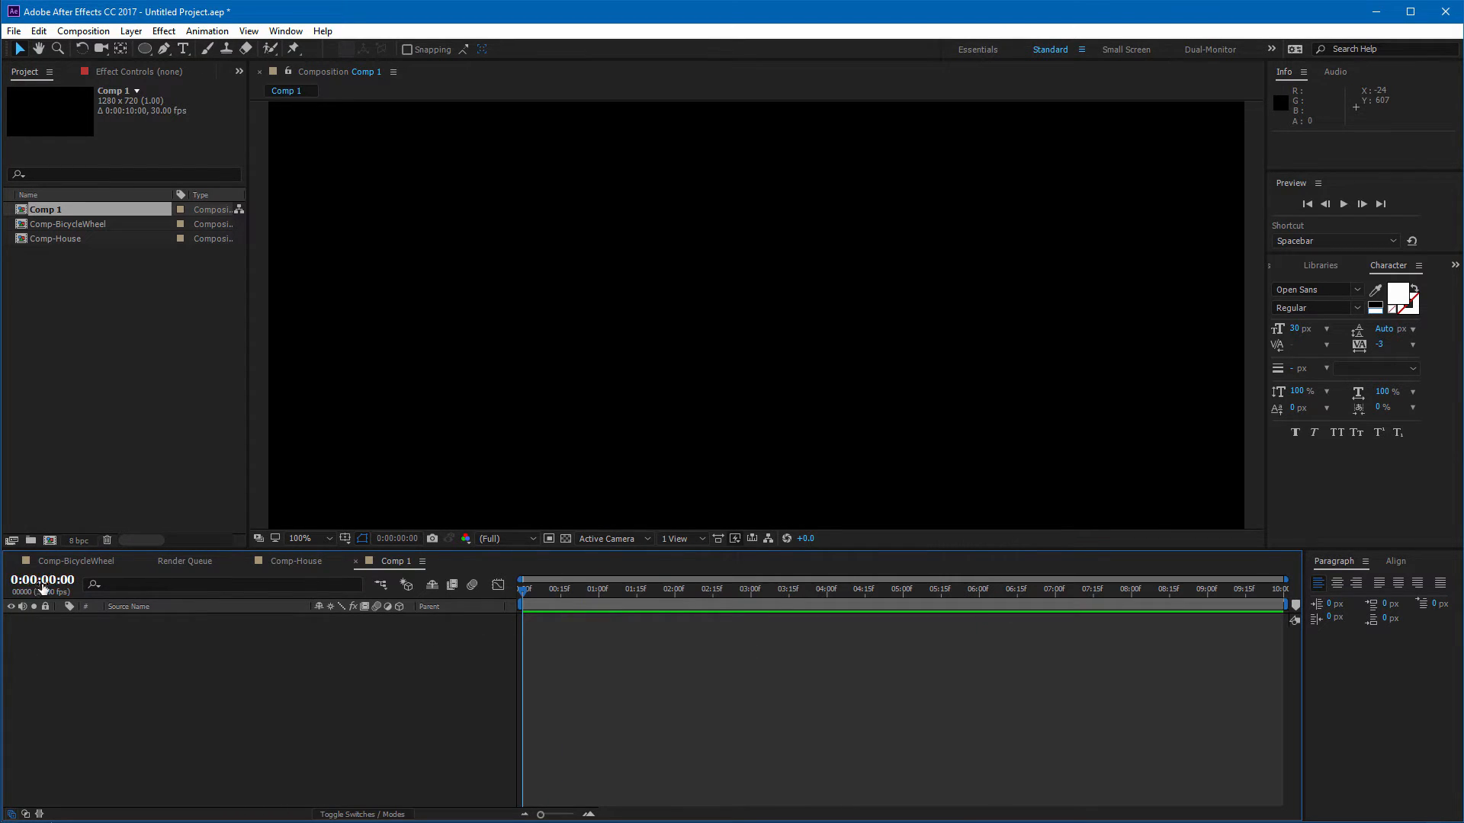
Step: Rename the new composition to Comp-3dText-720P
left_click(32, 213)
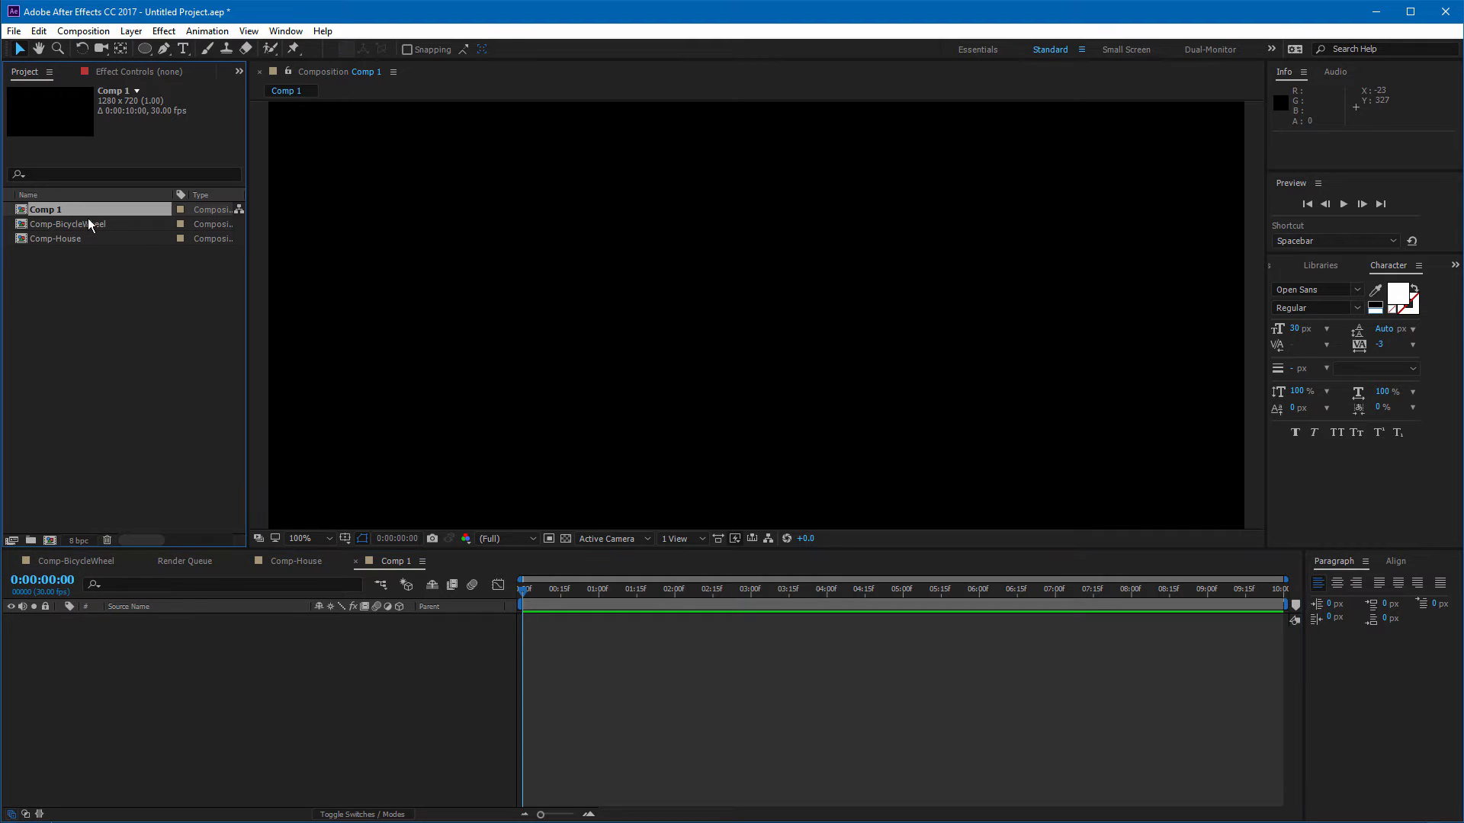
key("Return")
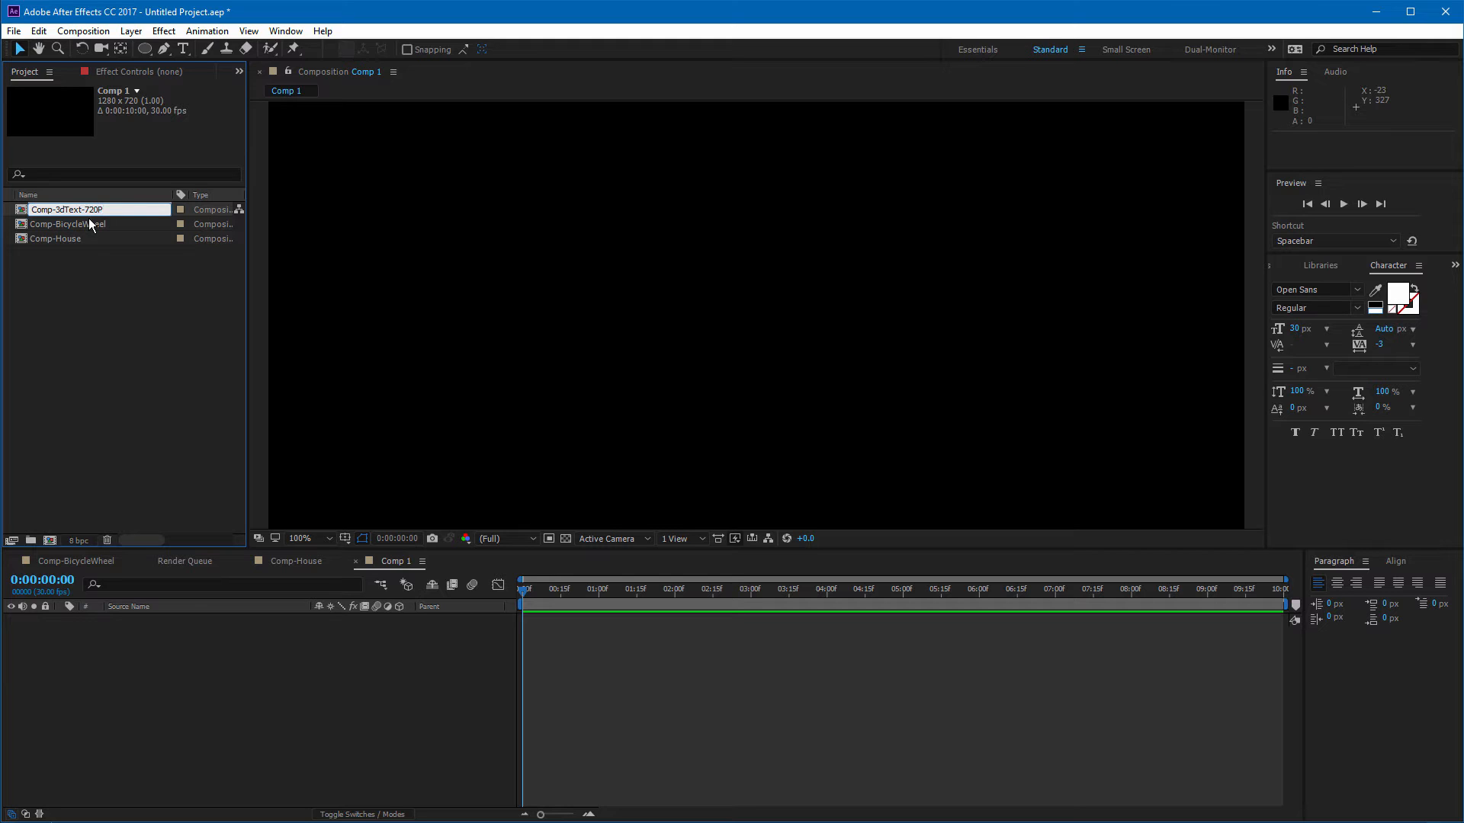
left_click(85, 322)
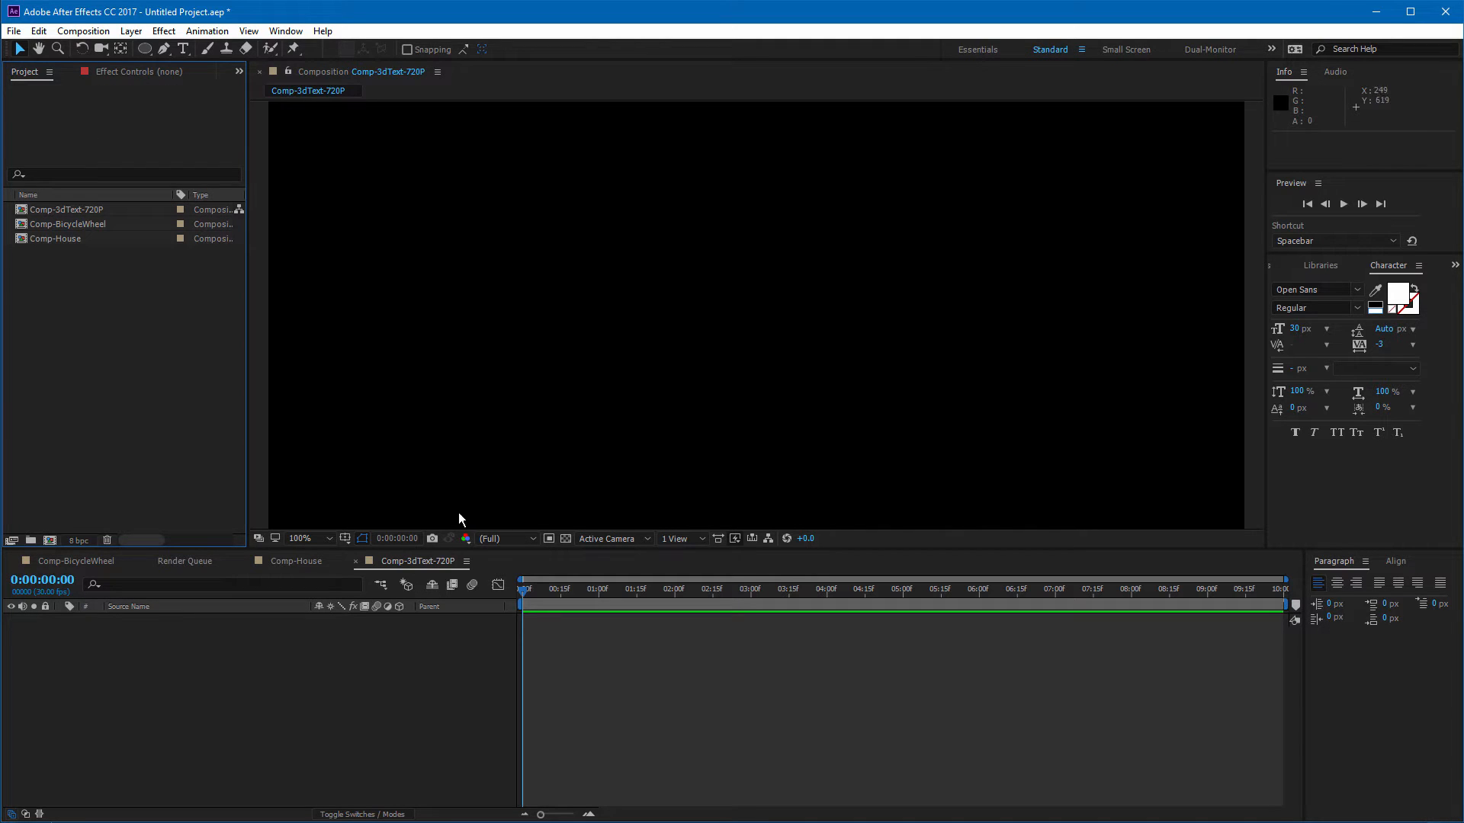
Step: Add two instances of Comp-BicycleWheel to the new composition, placed side by side
left_click(394, 558)
scroll(726, 402, "down", 1)
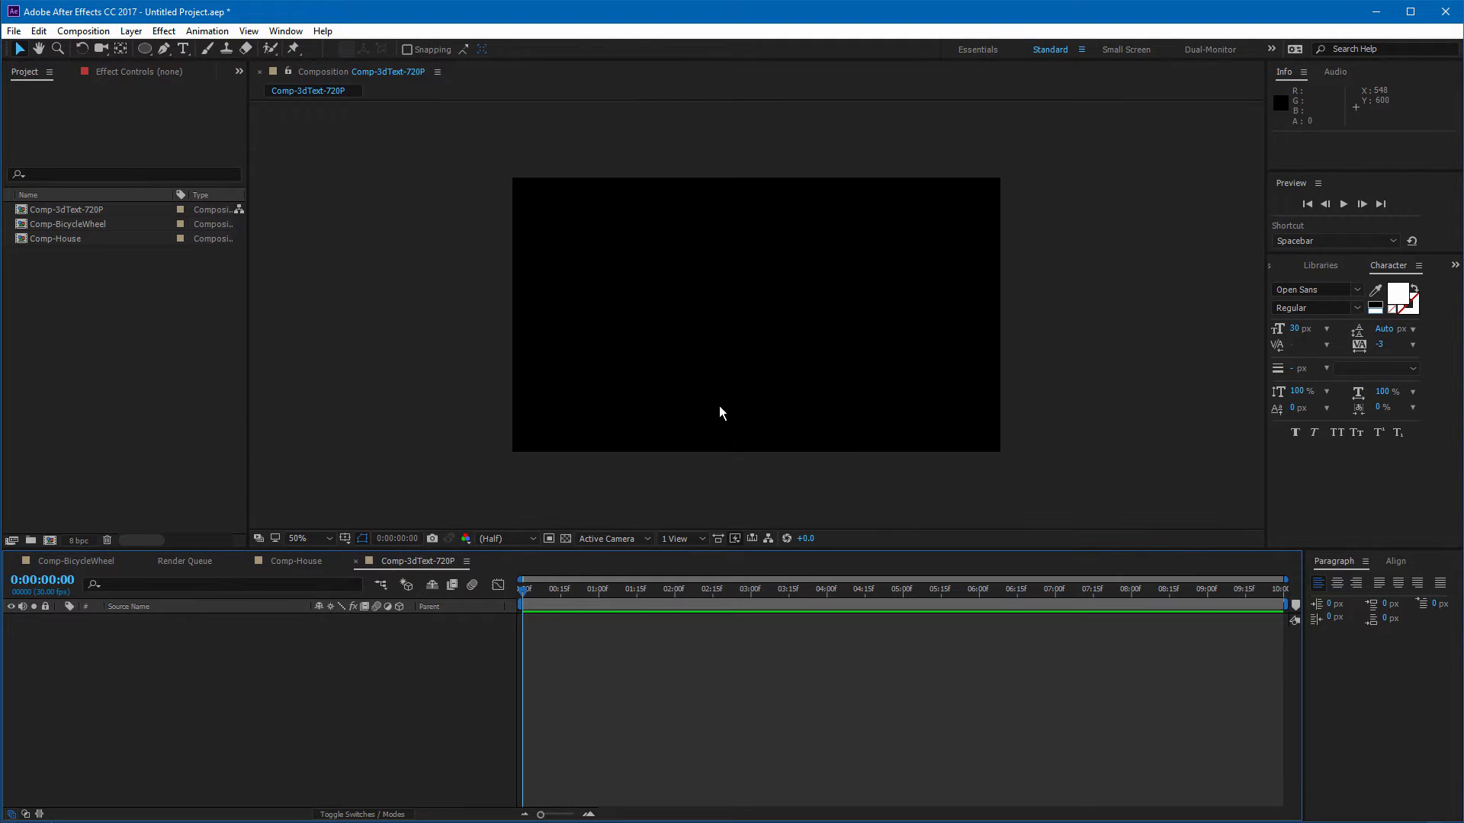
scroll(688, 397, "up", 1)
scroll(688, 397, "down", 1)
left_click_drag(80, 226, 816, 340)
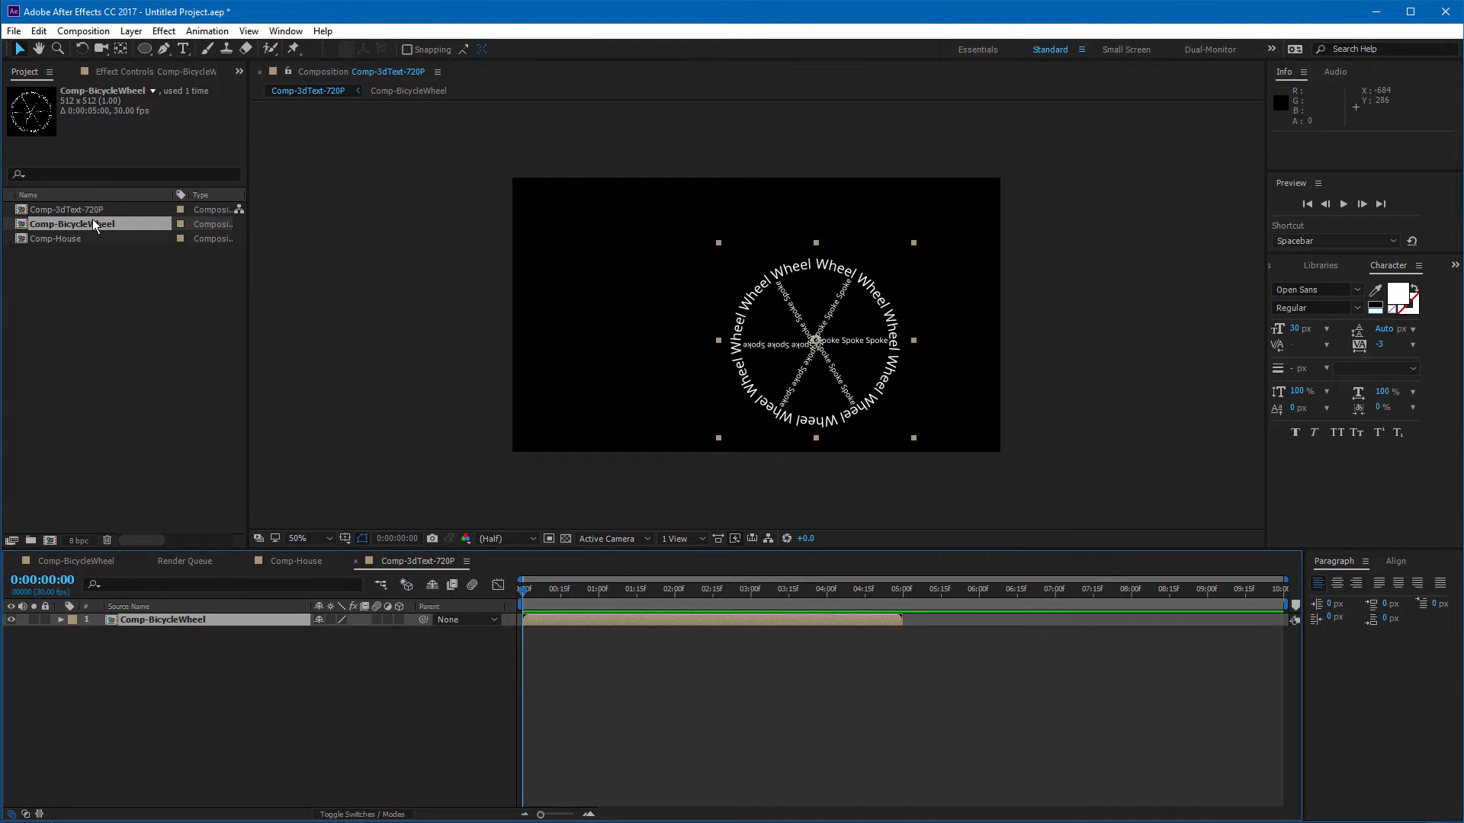
left_click_drag(93, 218, 610, 343)
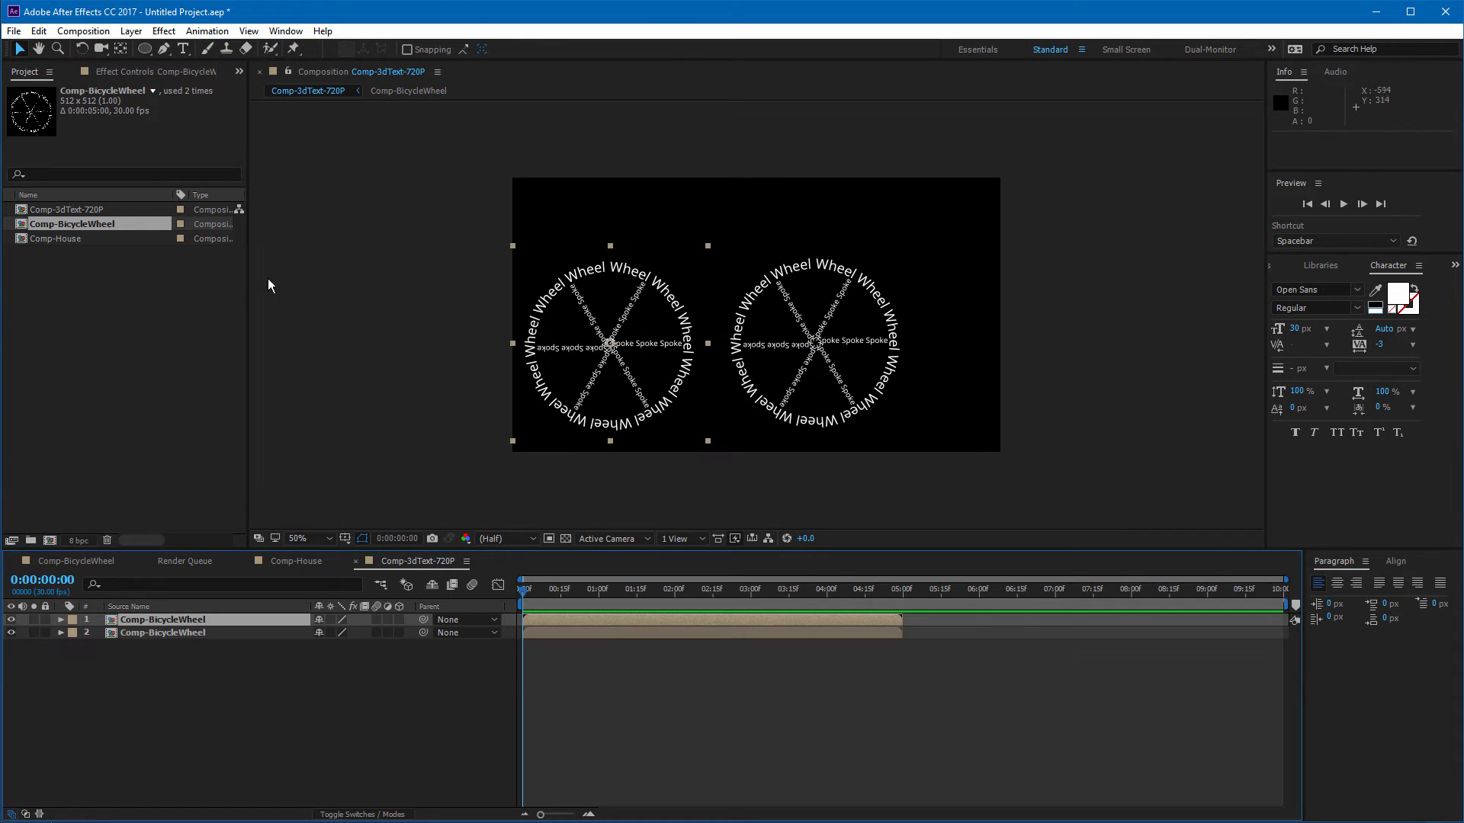
Step: Add two instances of Comp-House over the wheels in the composition
left_click(74, 241)
left_click_drag(71, 238, 653, 297)
left_click_drag(93, 233, 856, 298)
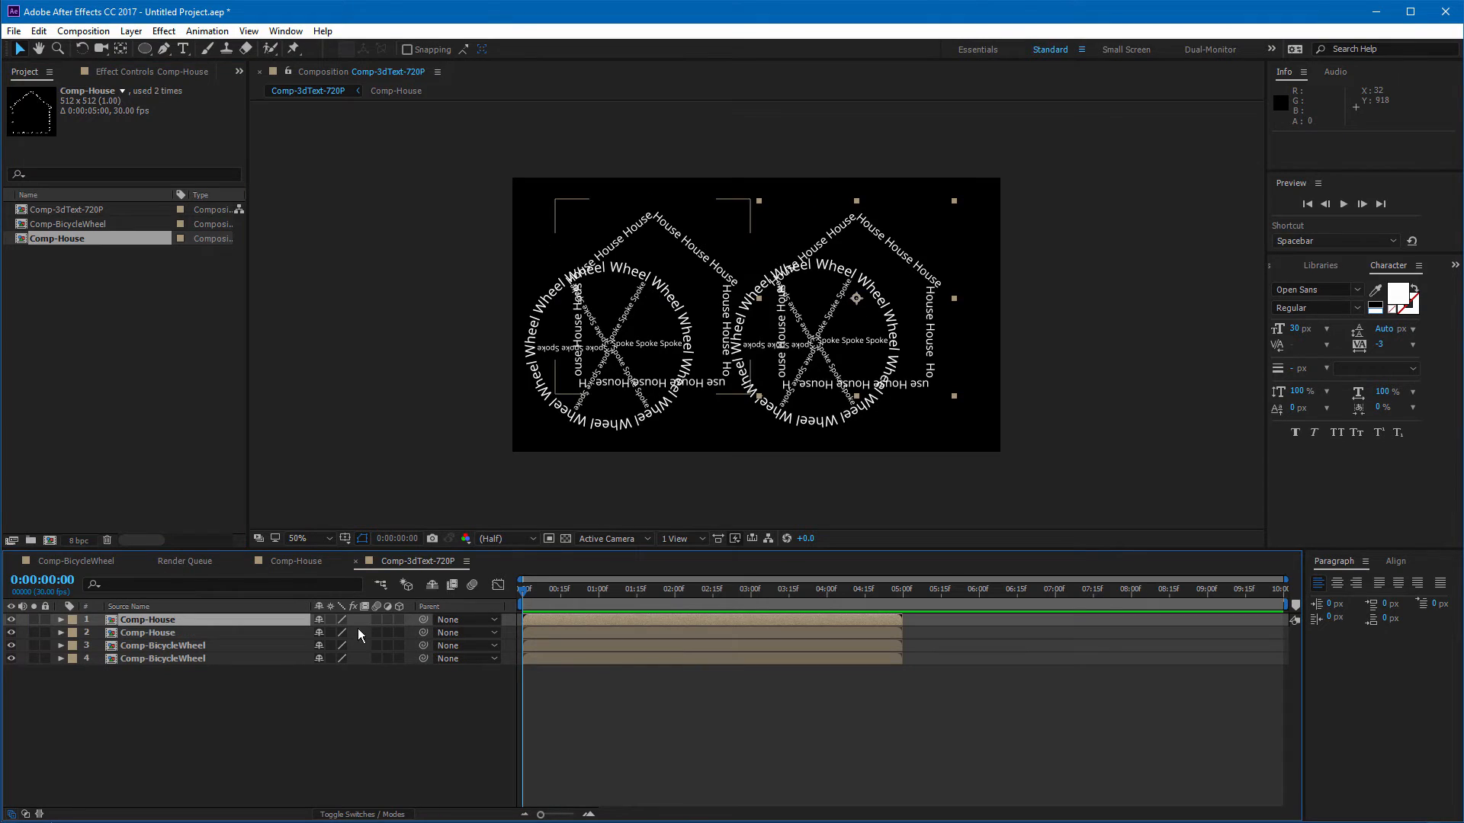
Step: Move both Comp-House layers below the bicycle wheel layers and hide them
left_click(168, 633, "shift")
left_click_drag(165, 633, 171, 668)
left_click(154, 712)
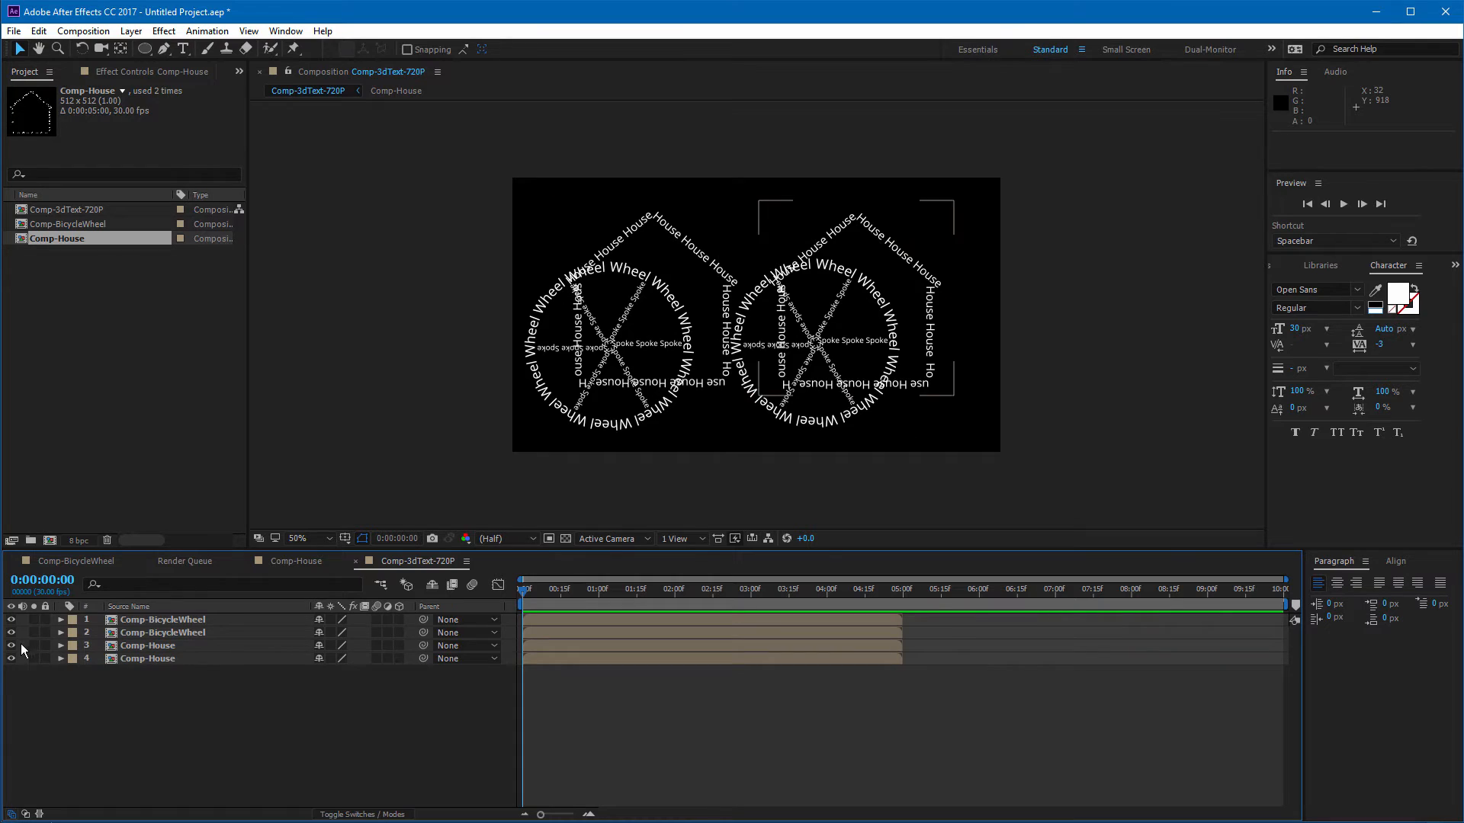
left_click_drag(10, 646, 11, 660)
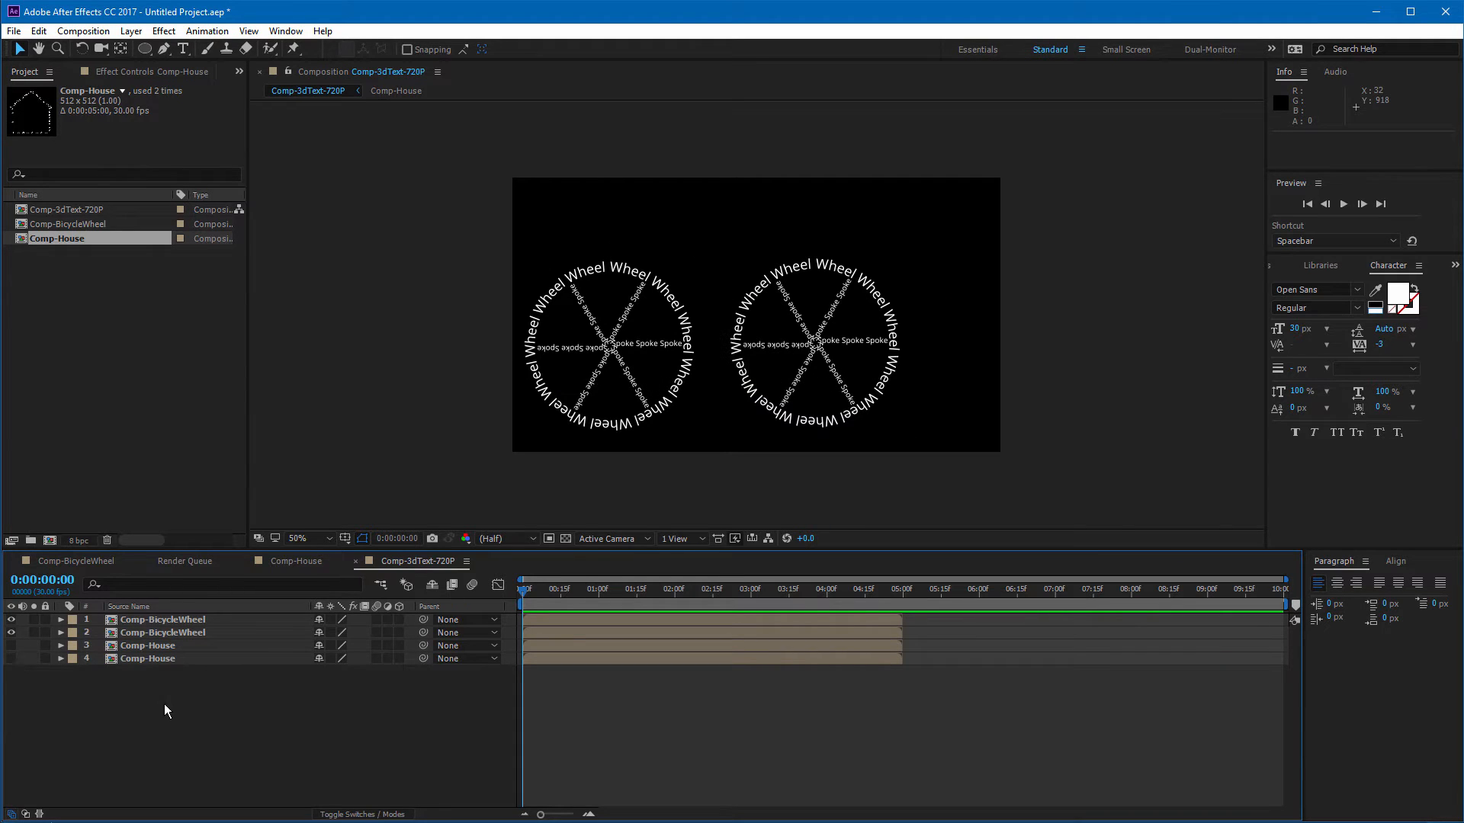
Step: Scale both Comp-BicycleWheel layers down to 50%
left_click(165, 620)
left_click(167, 631, "shift")
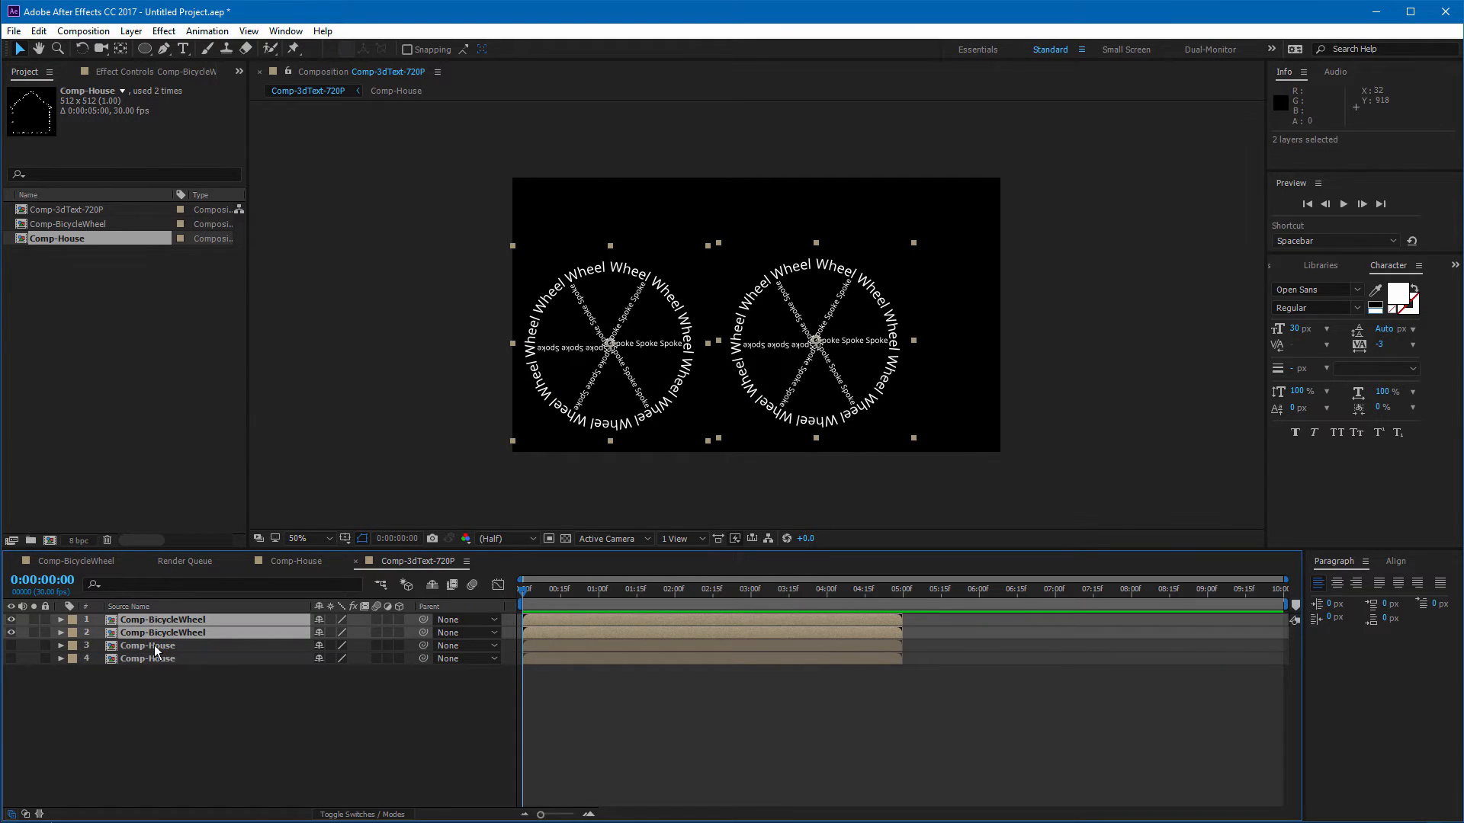
key("s")
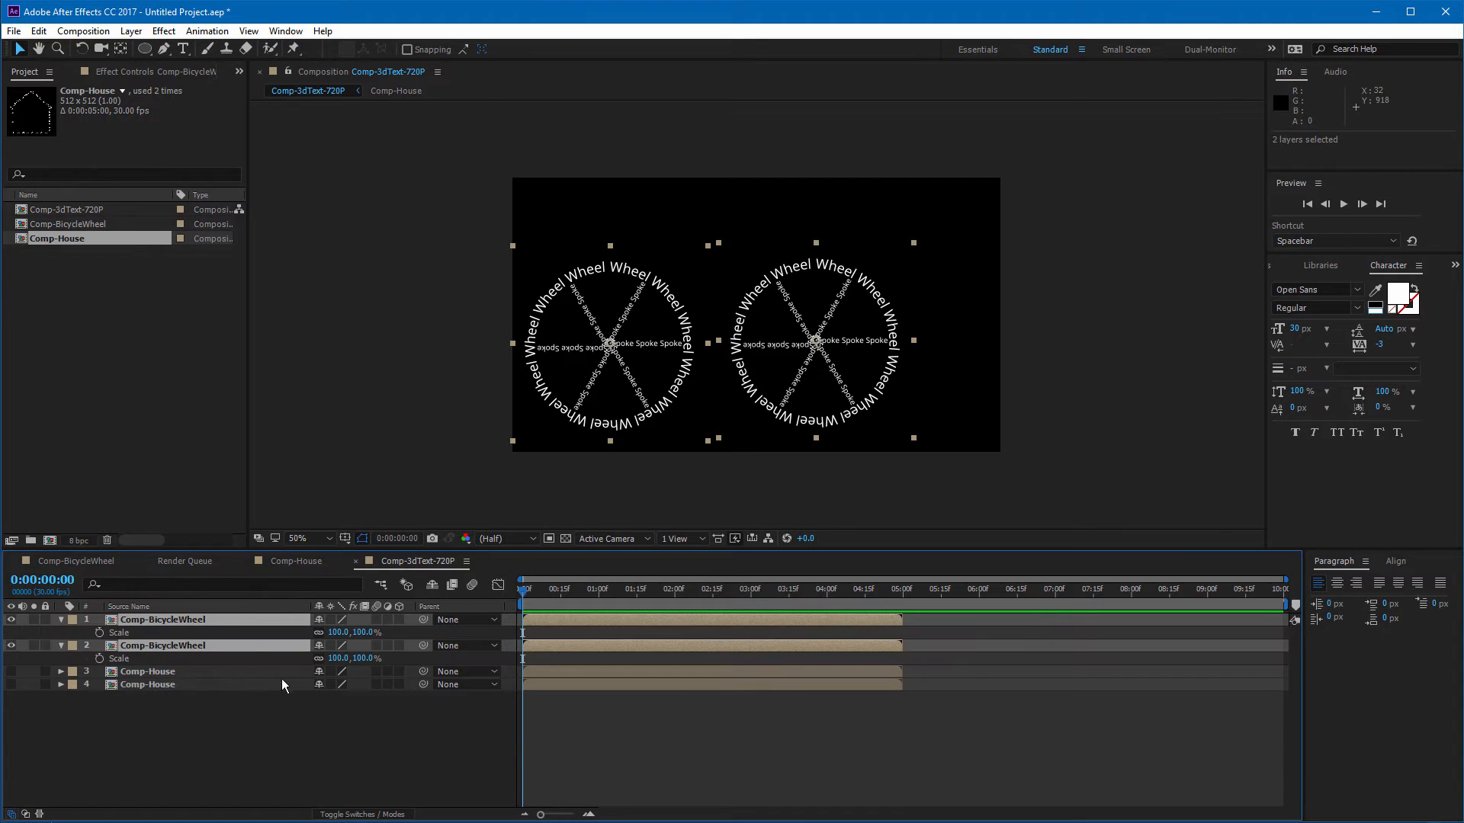
left_click_drag(336, 660, 304, 661)
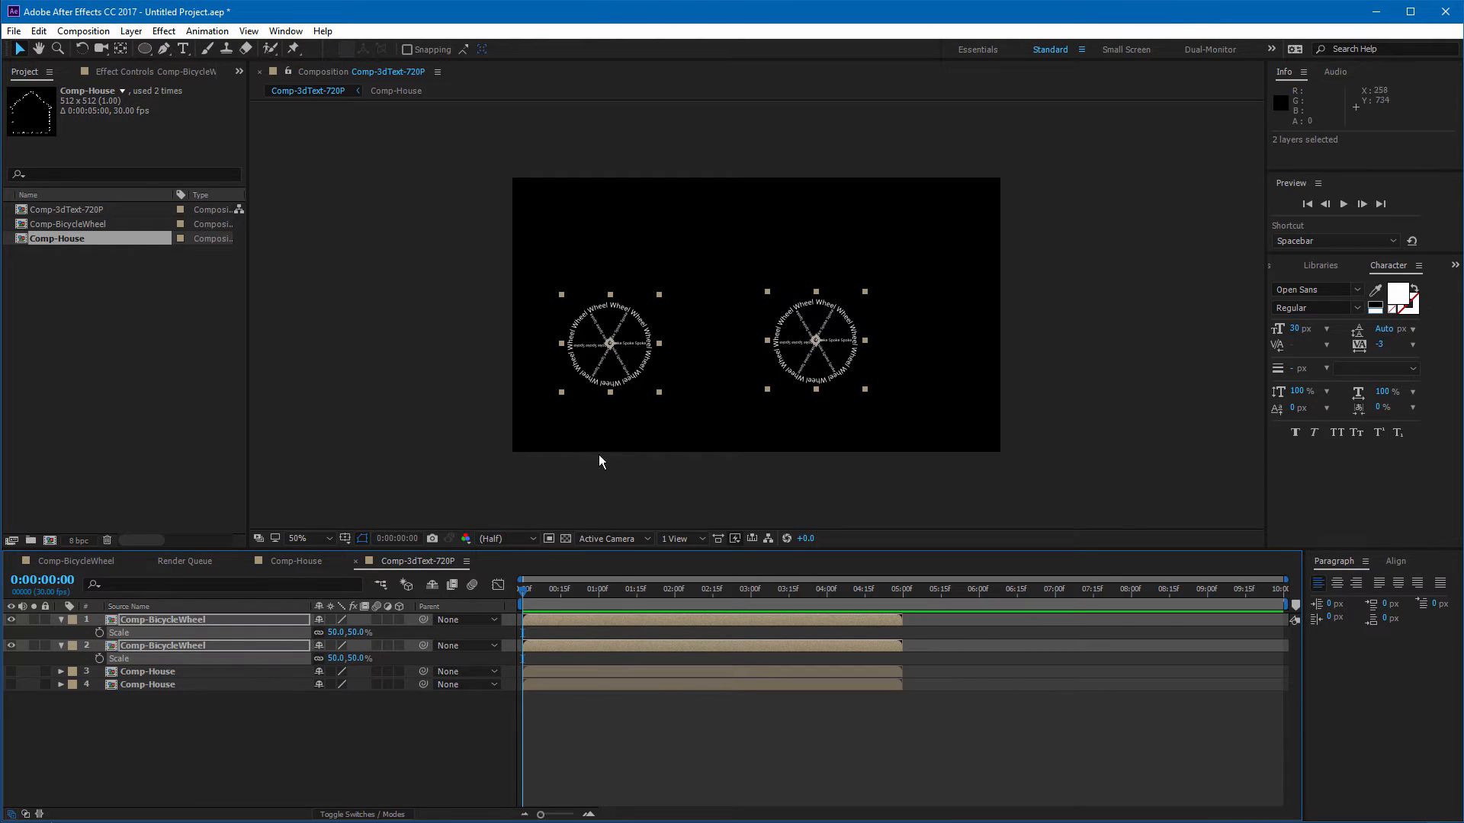
Step: Move both bicycle wheels down toward the lower part of the frame, keeping them side by side
left_click(353, 458)
left_click_drag(643, 340, 807, 392)
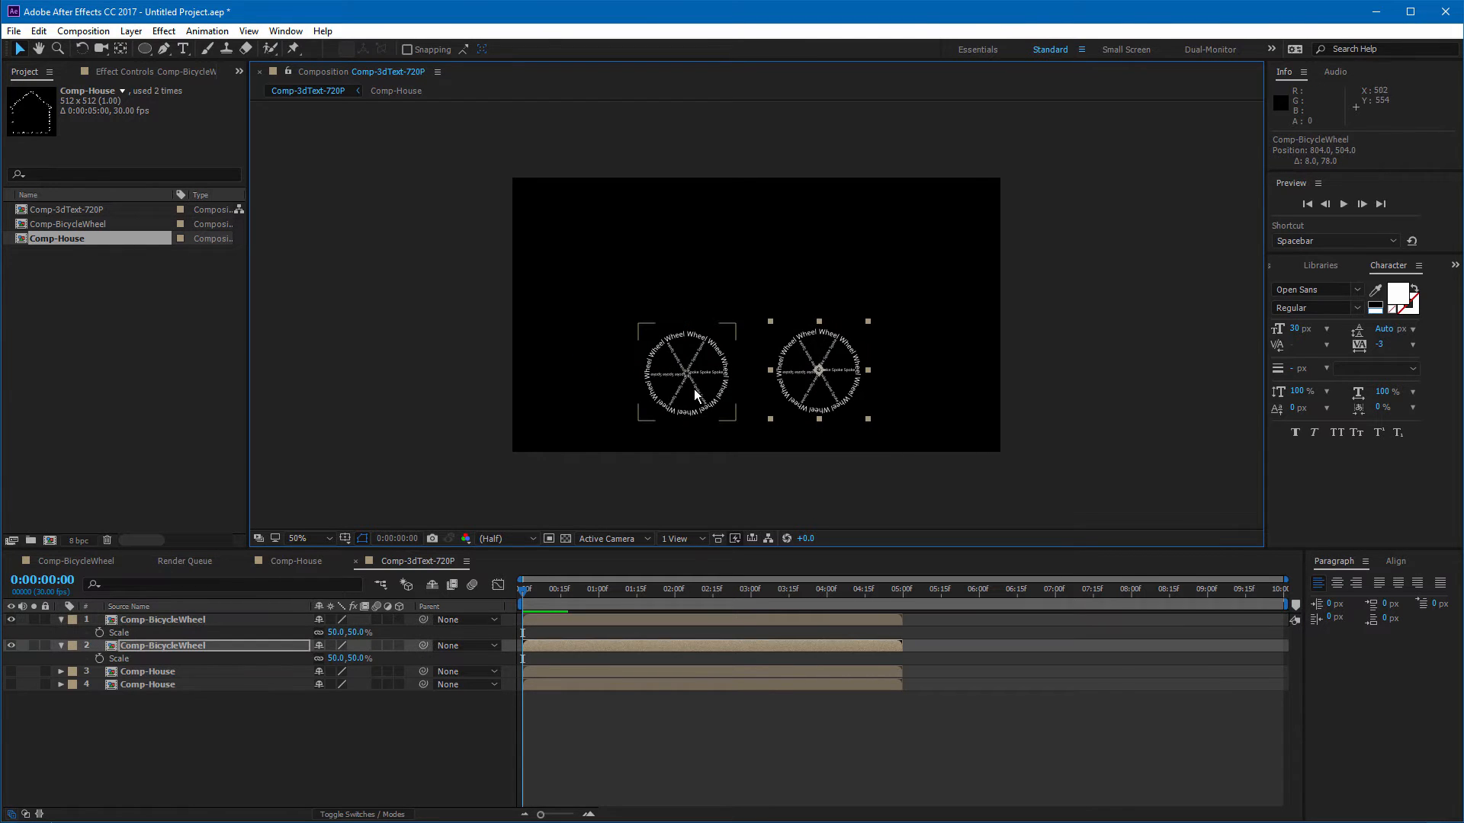
left_click_drag(705, 392, 708, 410)
left_click_drag(831, 386, 829, 407)
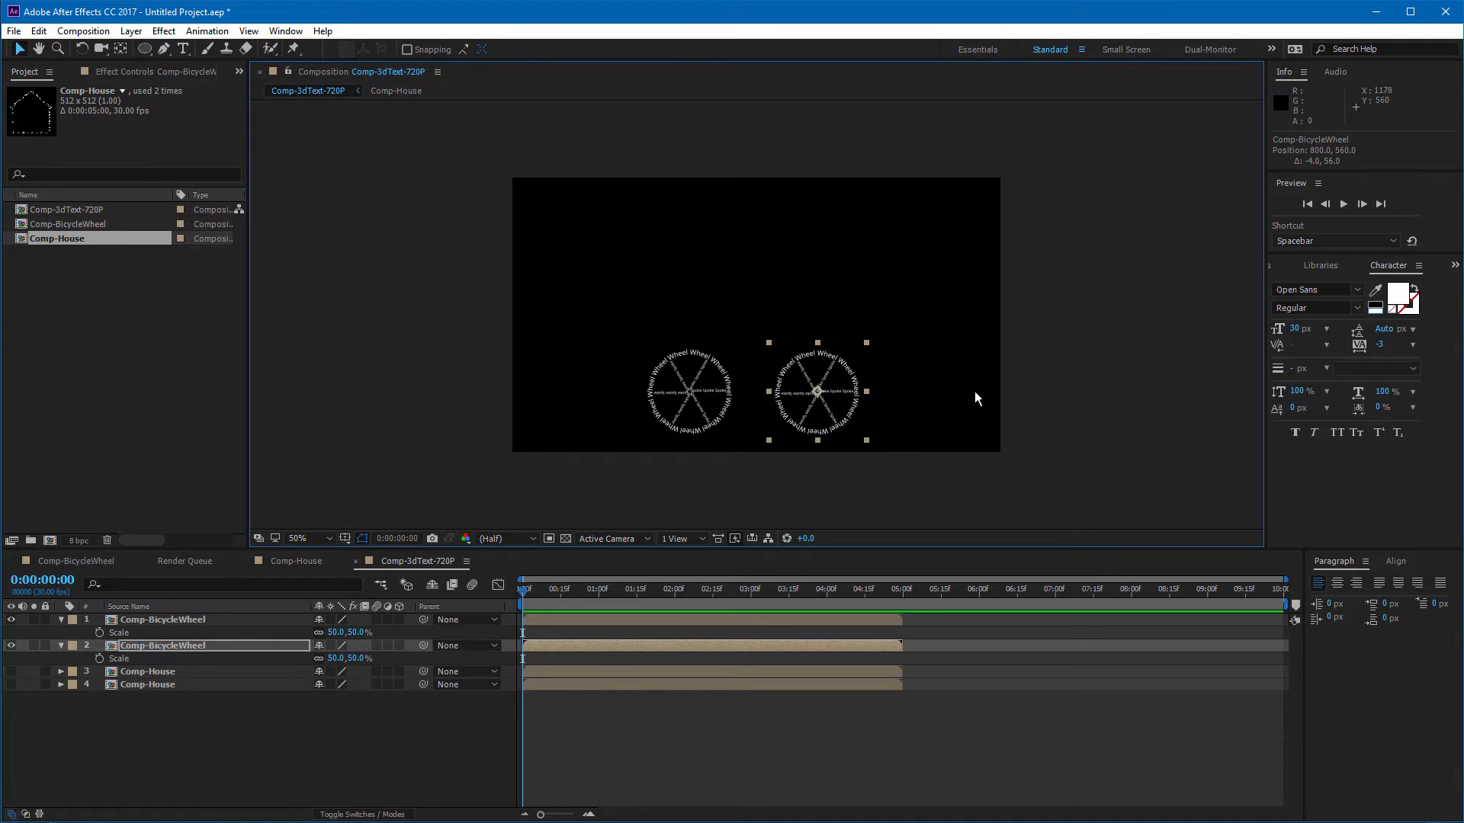
left_click(1100, 431)
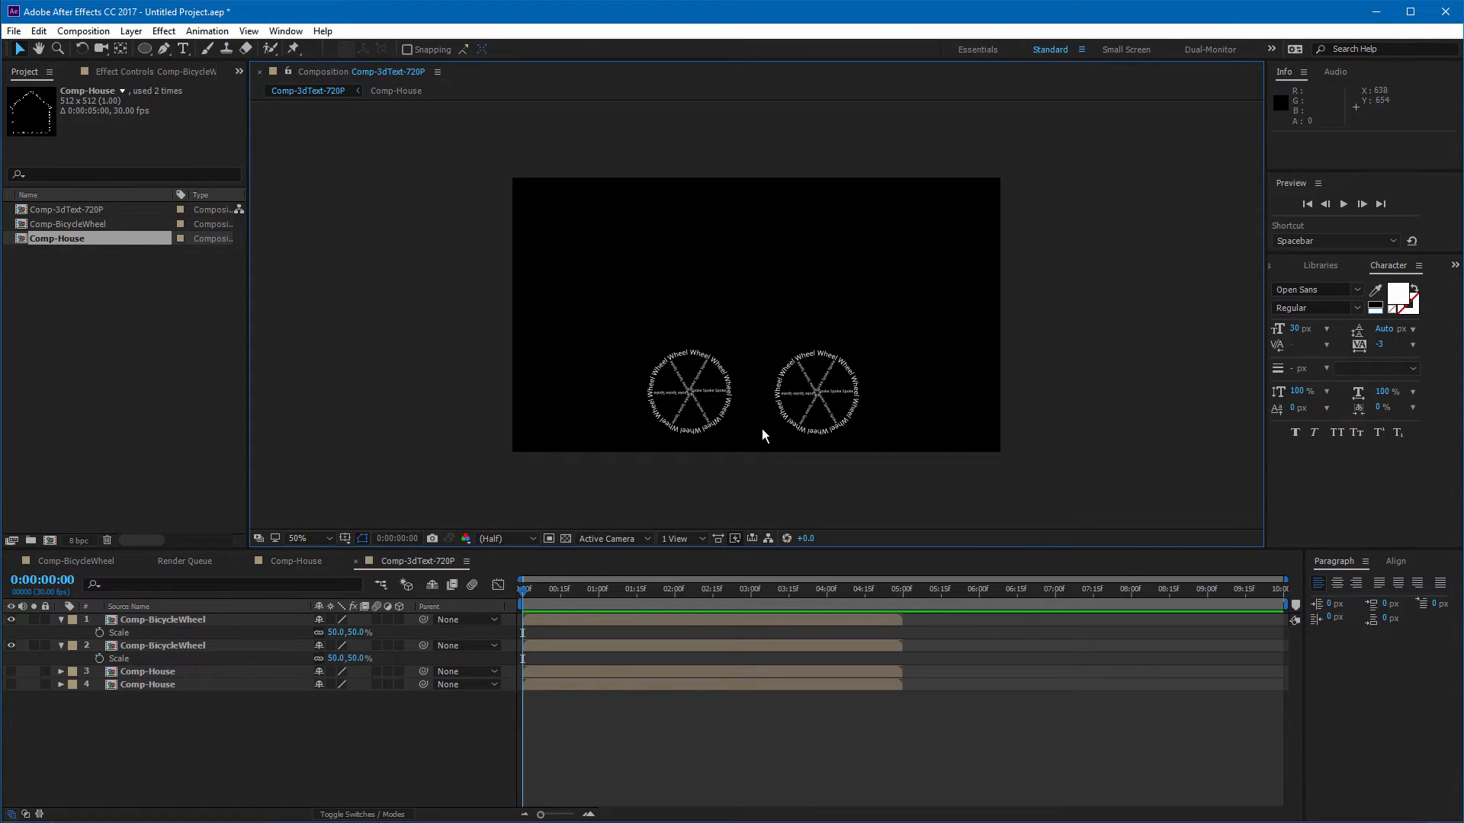
left_click_drag(818, 397, 821, 396)
left_click(1099, 398)
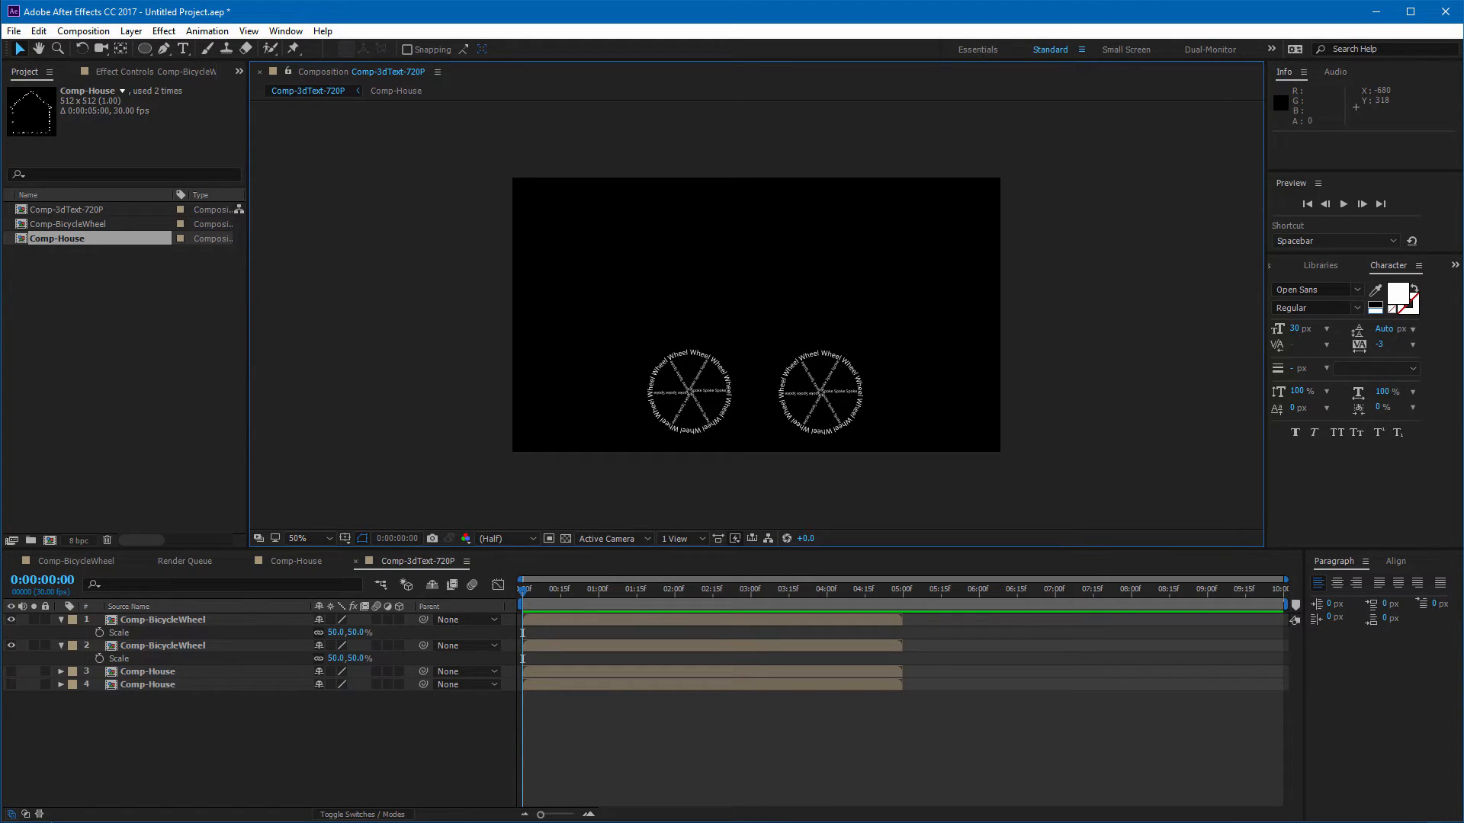
Step: Create a text layer above the wheels reading "Bike Frame" repeated several times
left_click(169, 49)
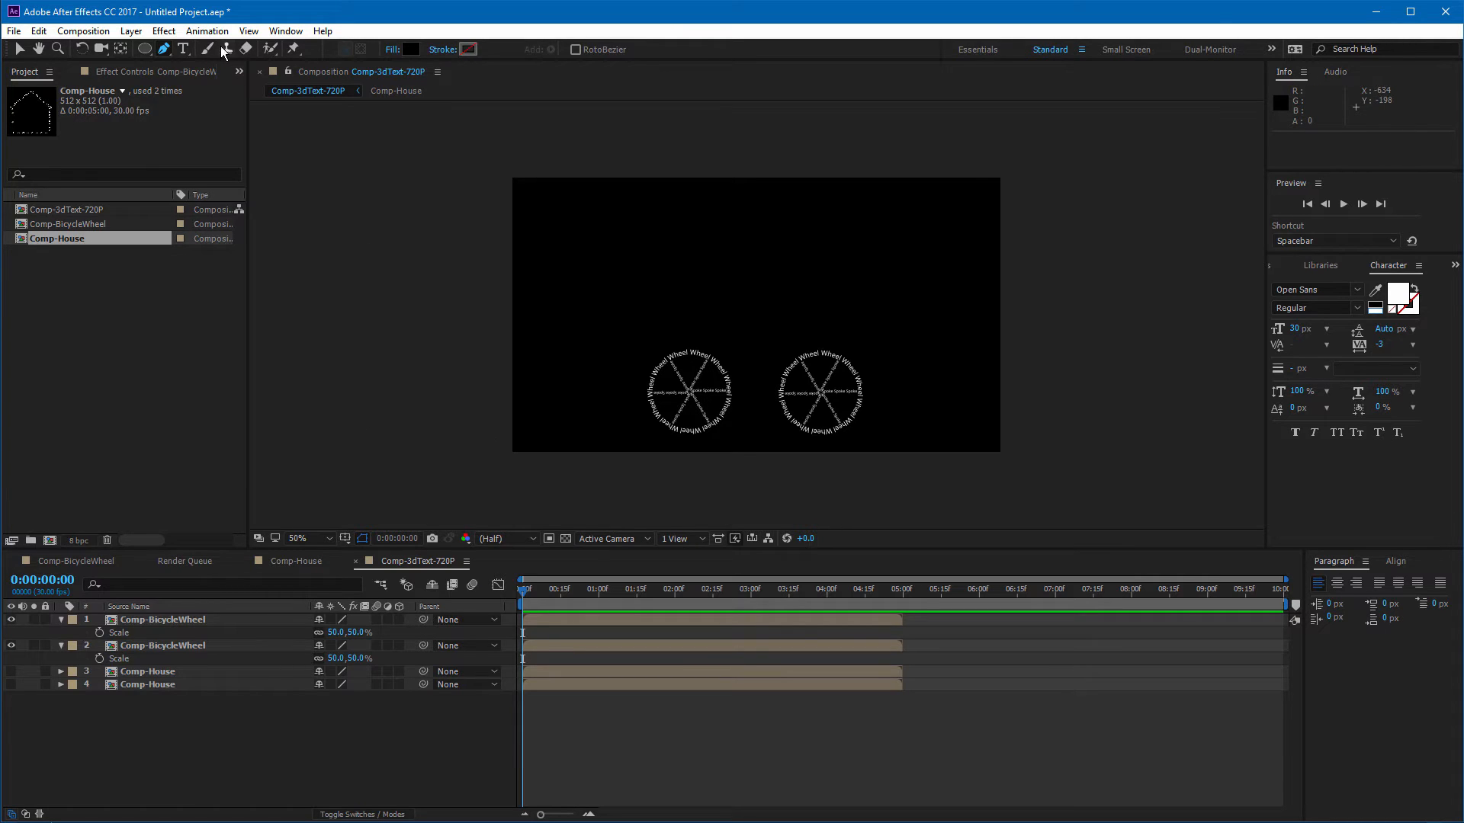
left_click(183, 48)
left_click(715, 278)
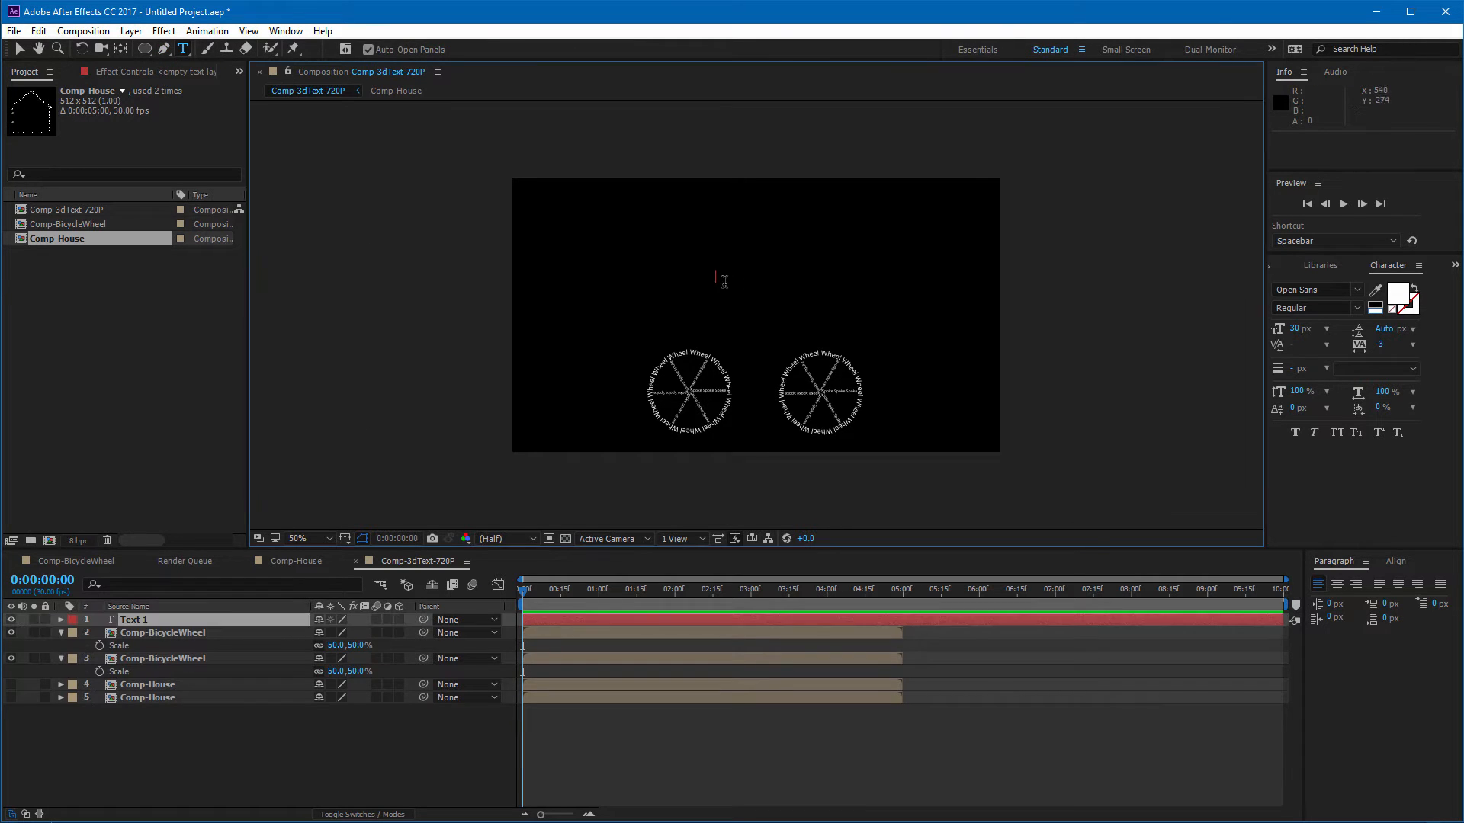
type("Bike")
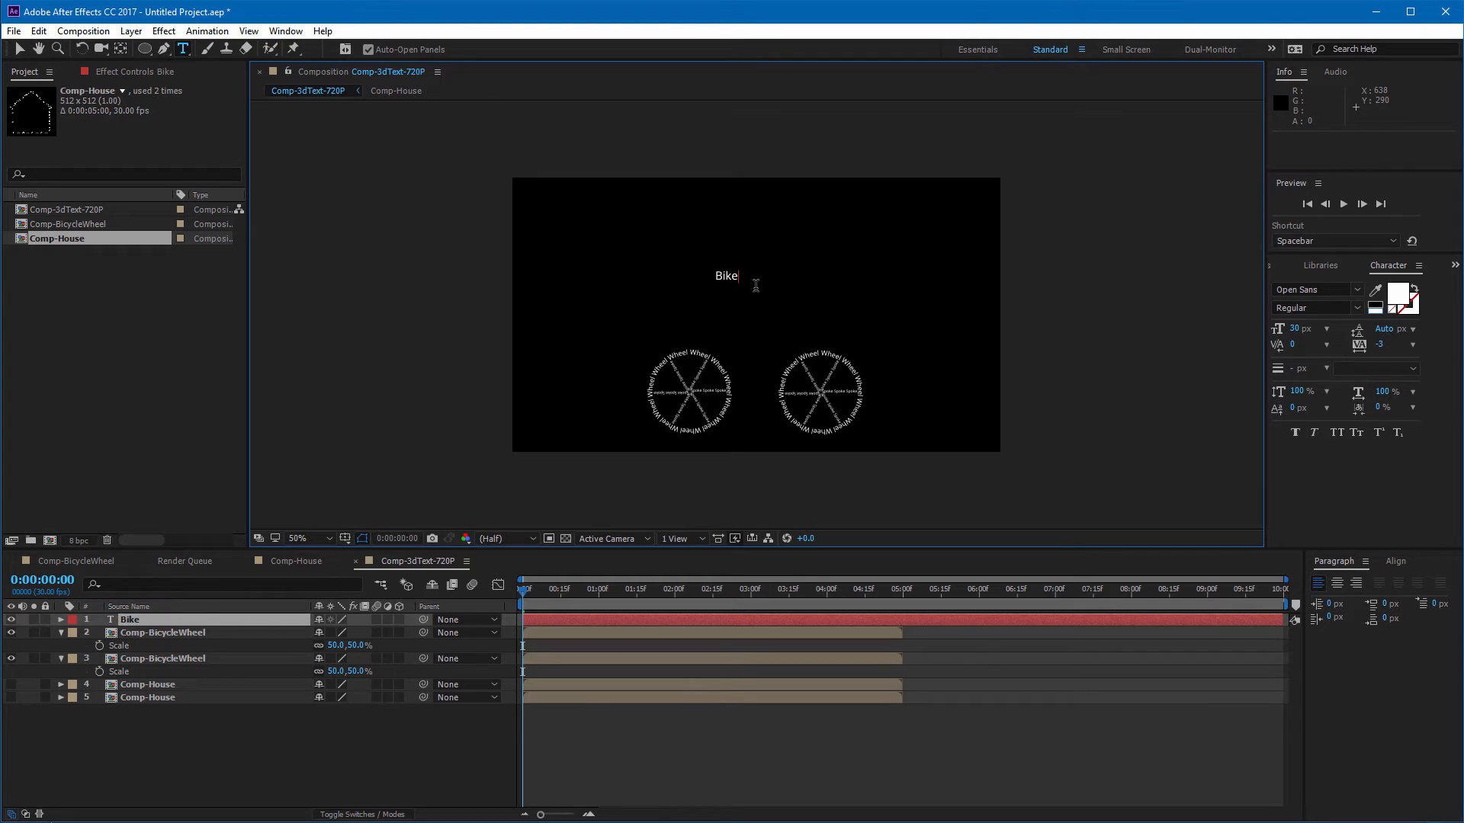
type(" Frame")
key("shift+Left")
key("shift+Left")
key("shift+Left")
key("shift+Left")
key("shift+Left")
key("shift+Left")
key("shift+Left")
key("shift+Left")
key("shift+Left")
key("End")
type("Bike Frame")
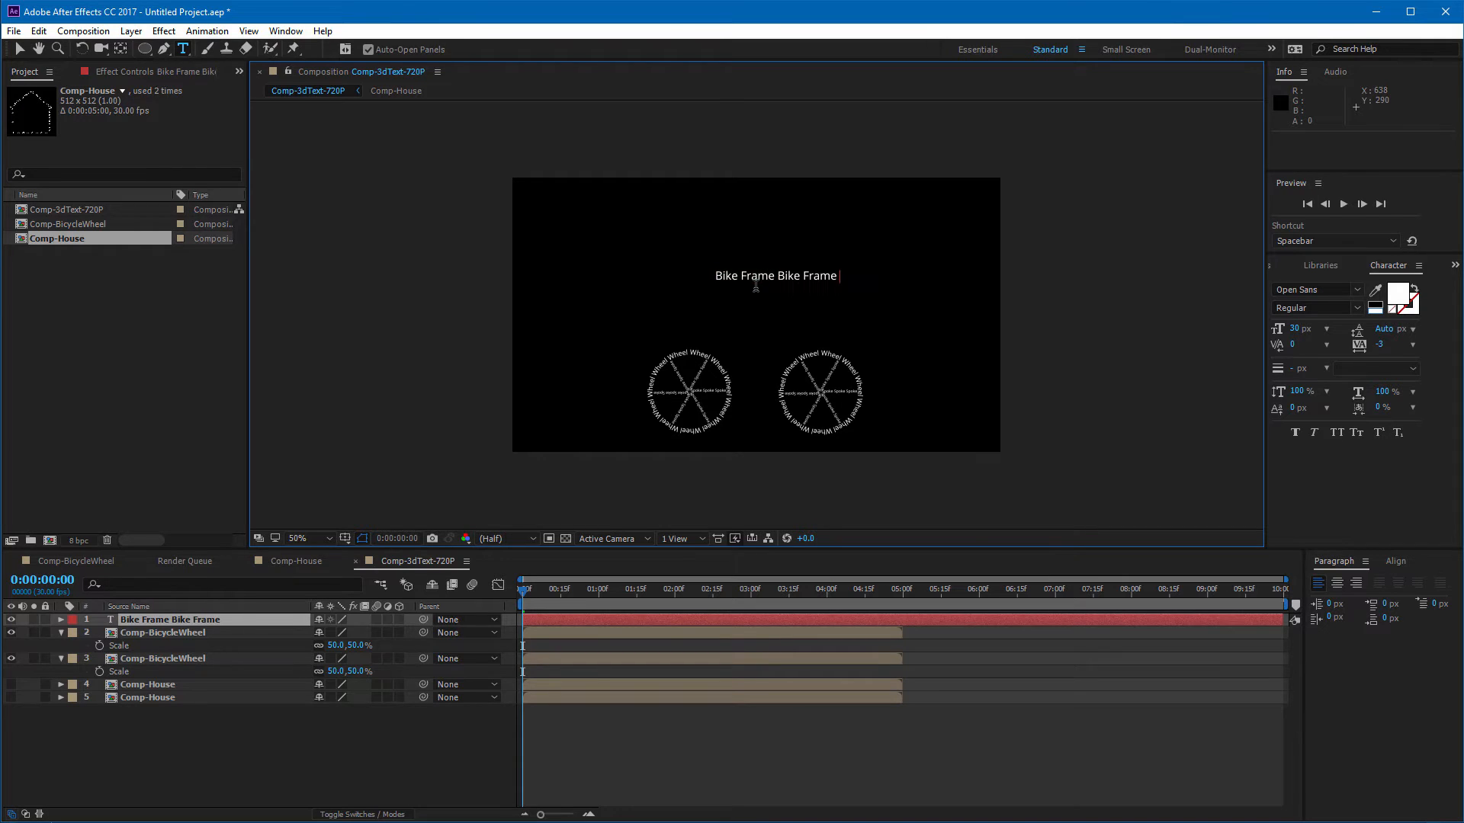
type("Bike Frame")
type("Bike Frame")
type("Bike Frame")
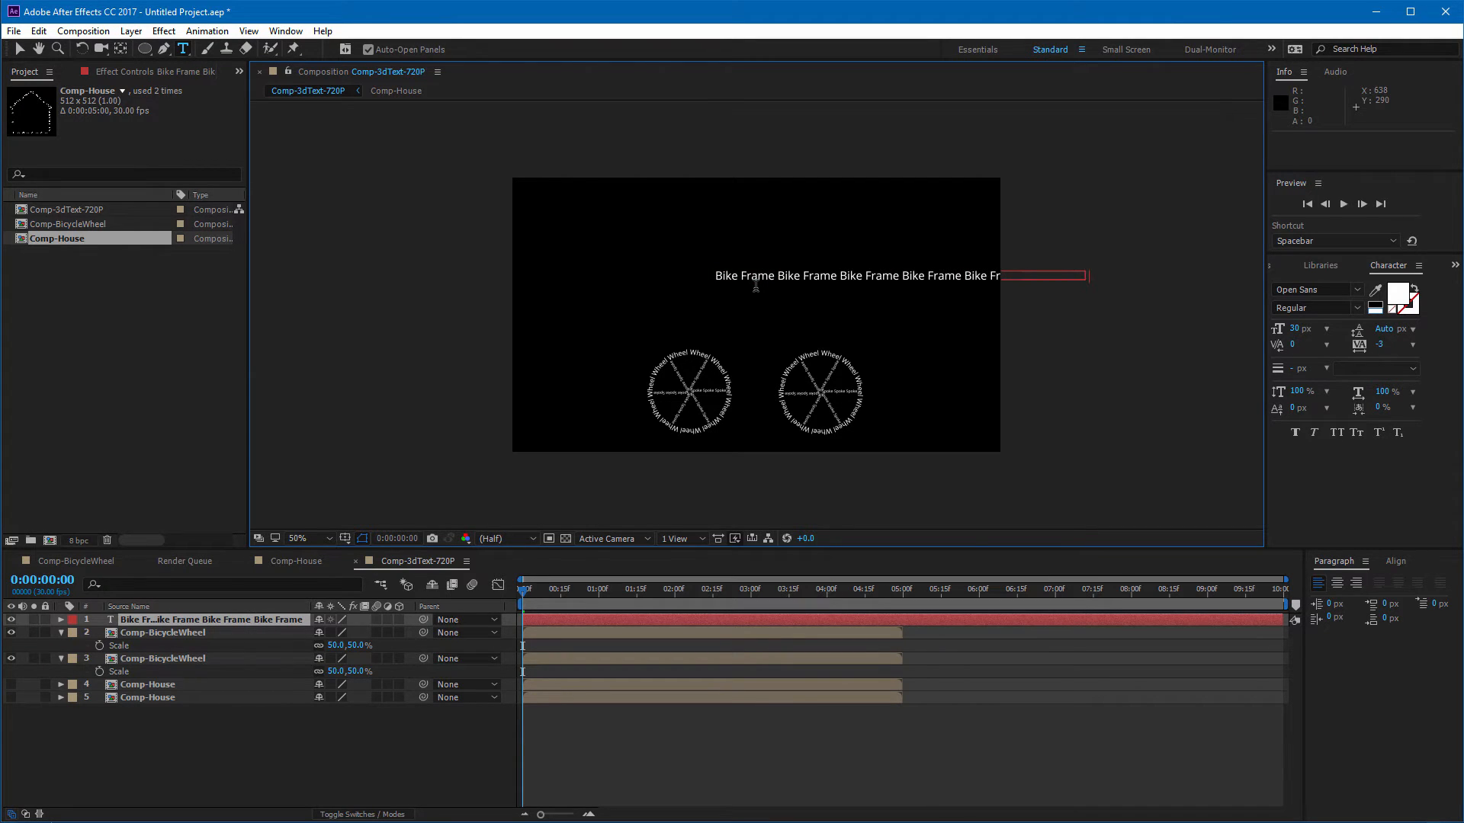
type("Bike Frame")
left_click(19, 48)
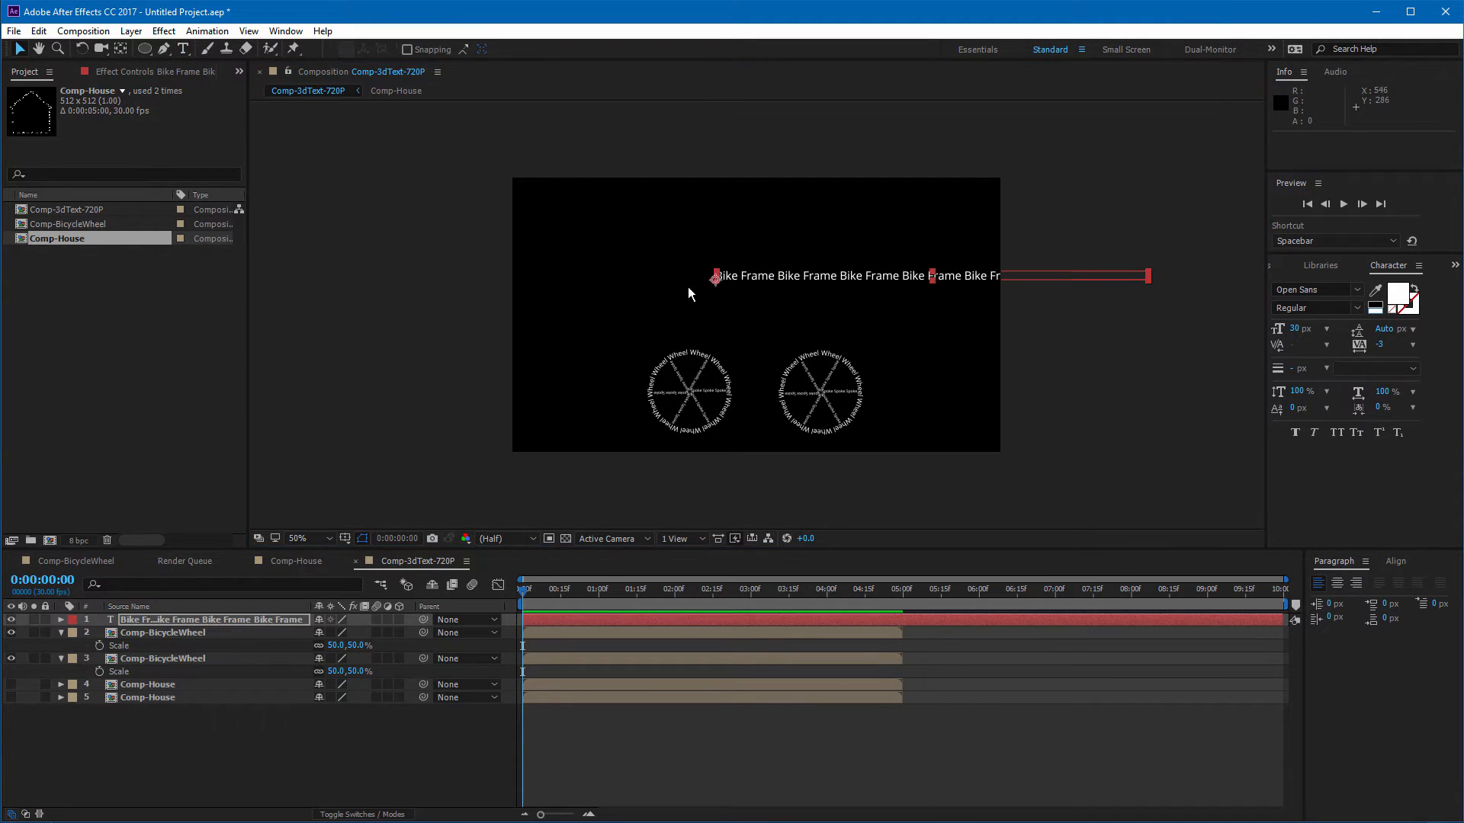
Step: Draw a mask path on the text layer tracing a bike frame from the rear wheel hub to the front wheel hub
left_click(165, 51)
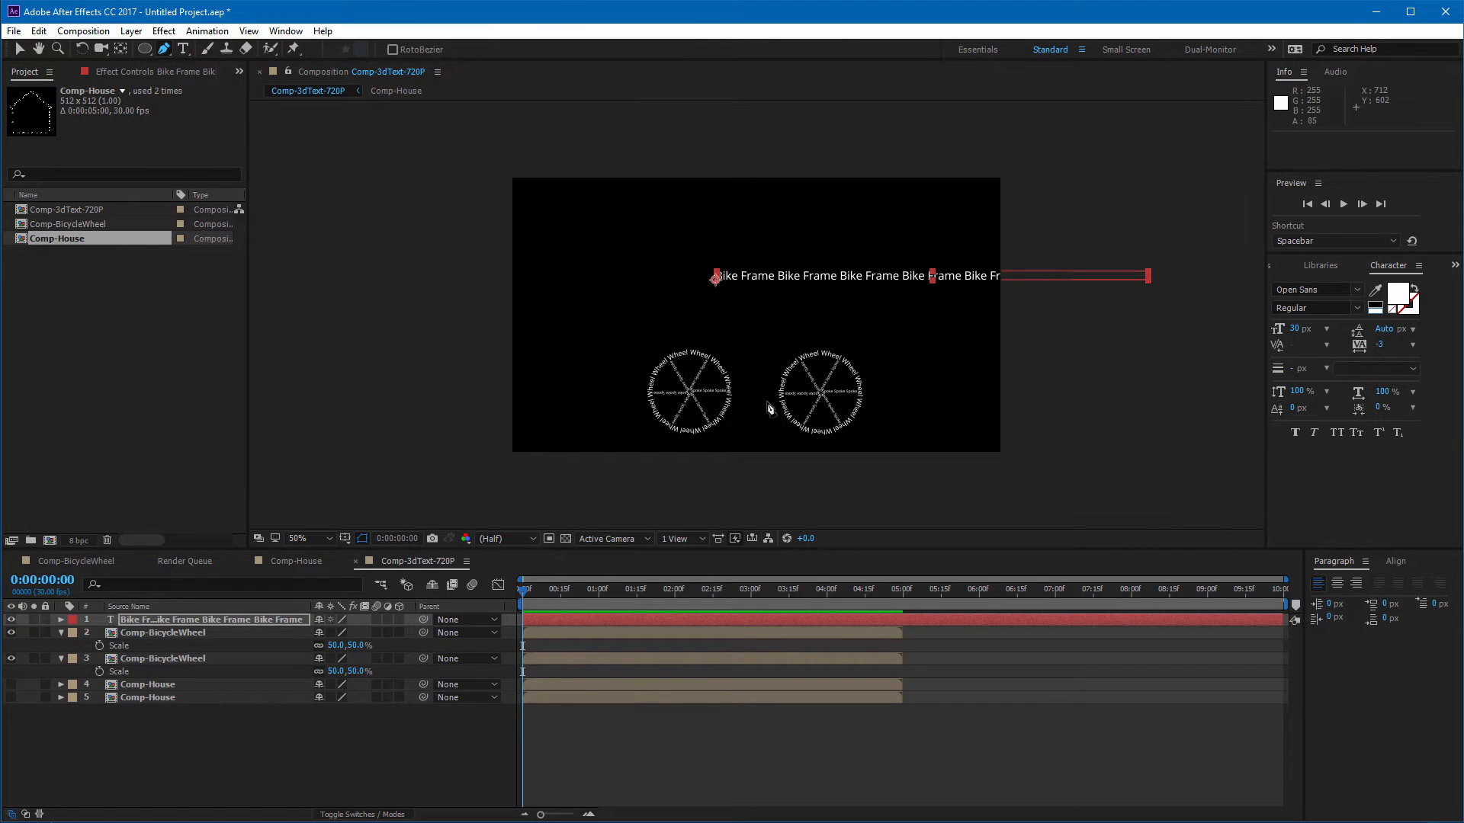
left_click(693, 393)
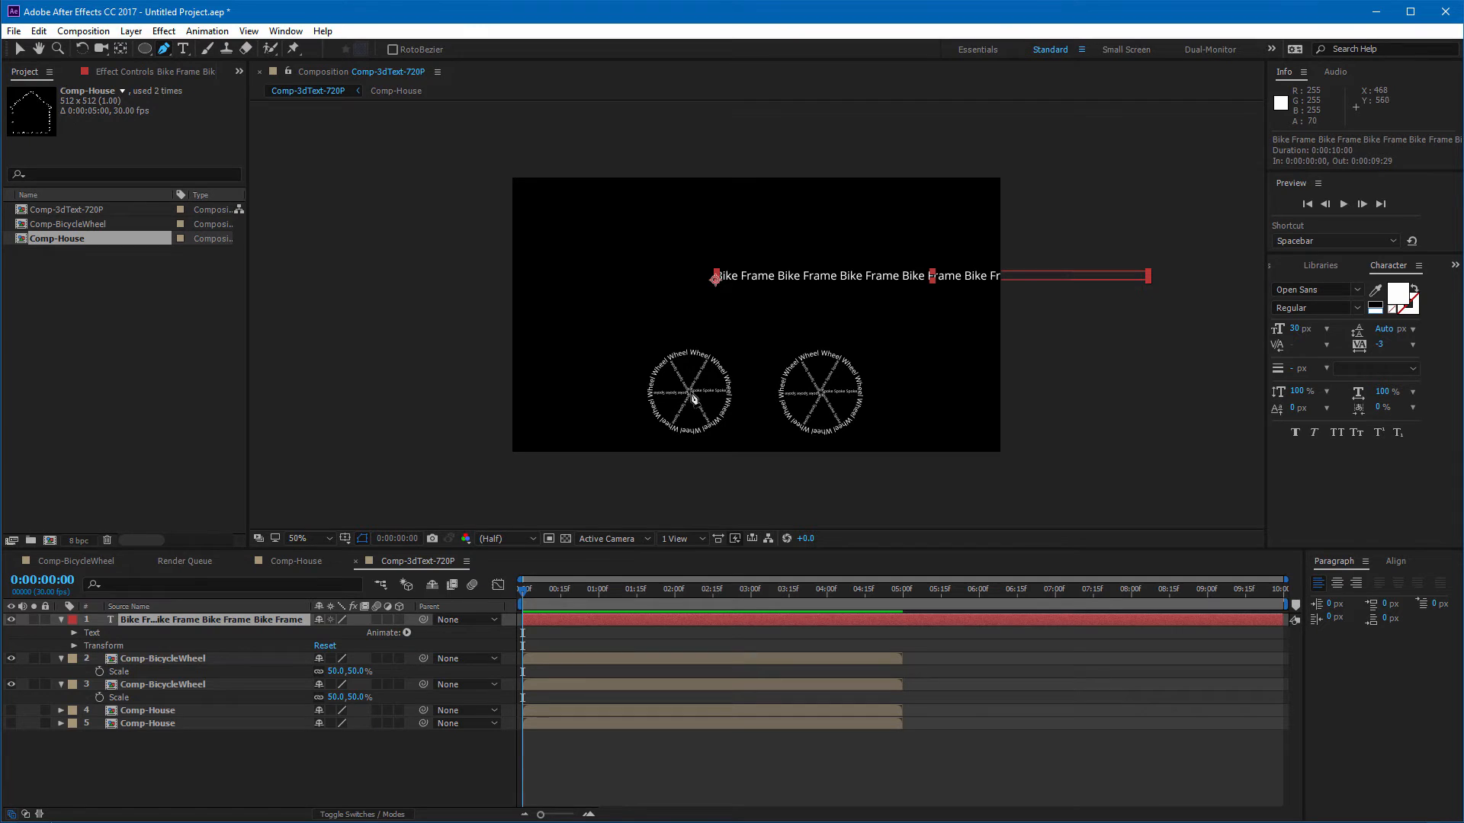
left_click(692, 392)
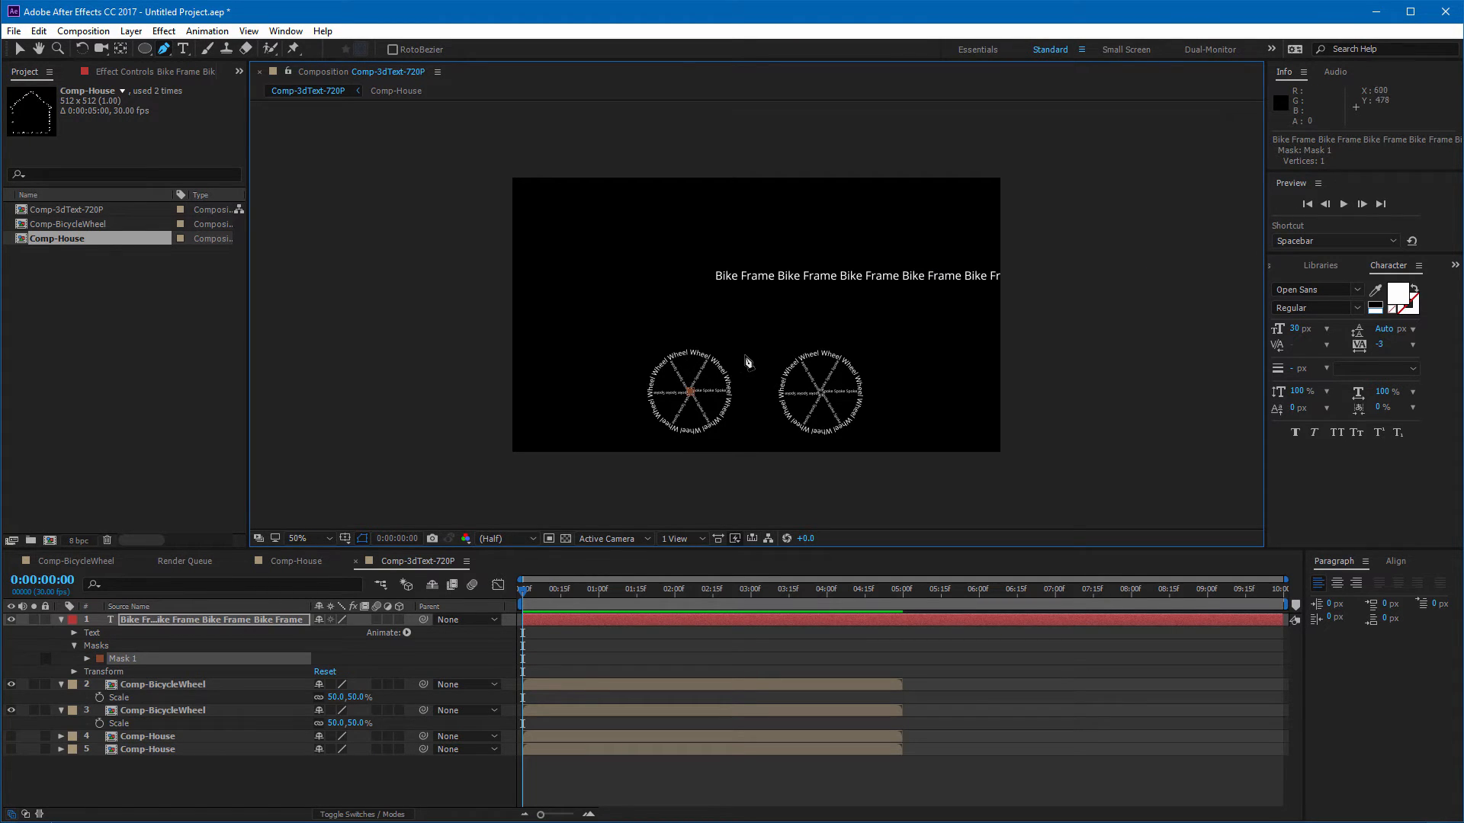
left_click(749, 356)
left_click(731, 334)
left_click(759, 348)
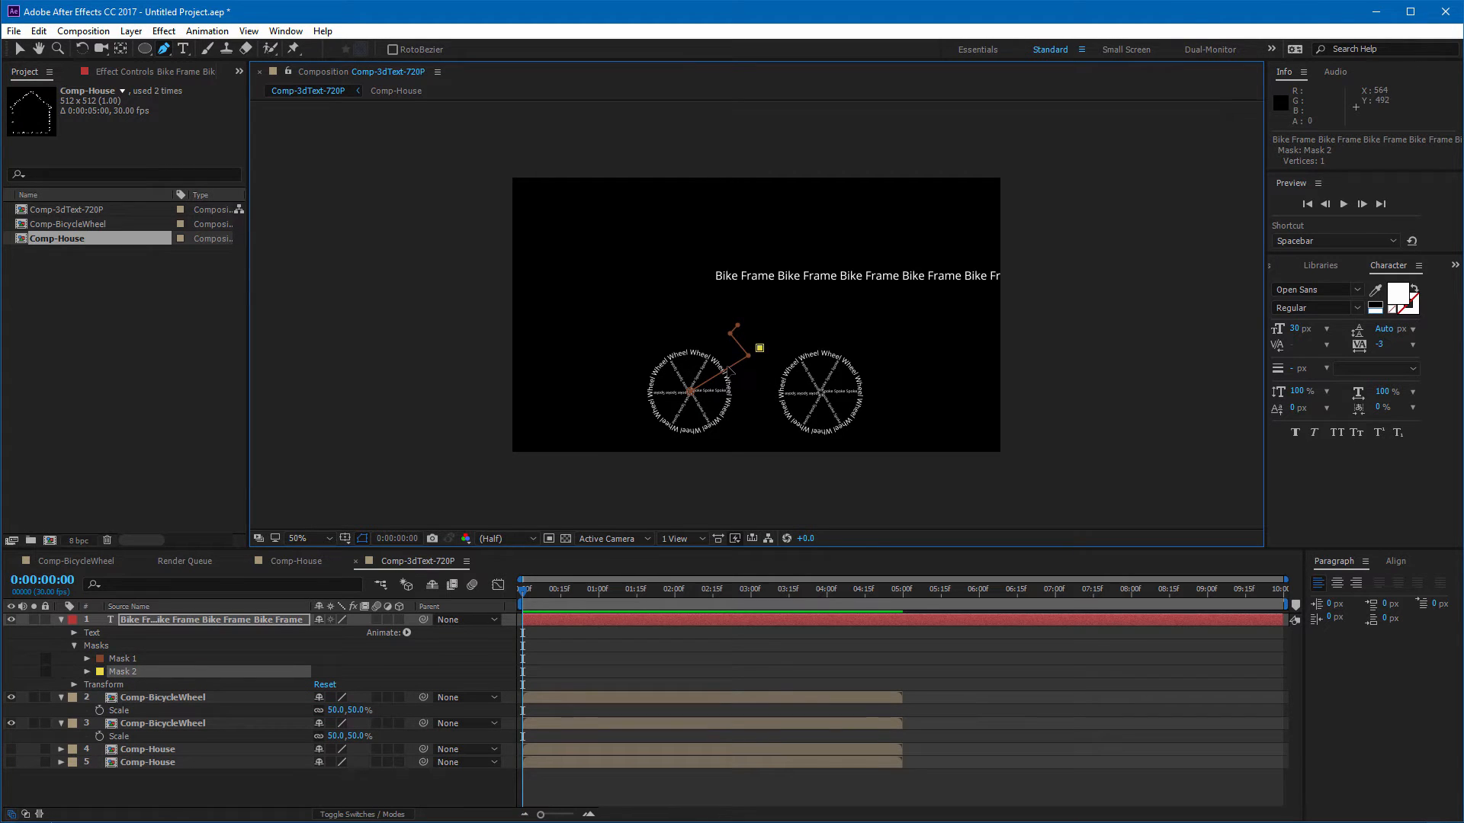
key("ctrl+z")
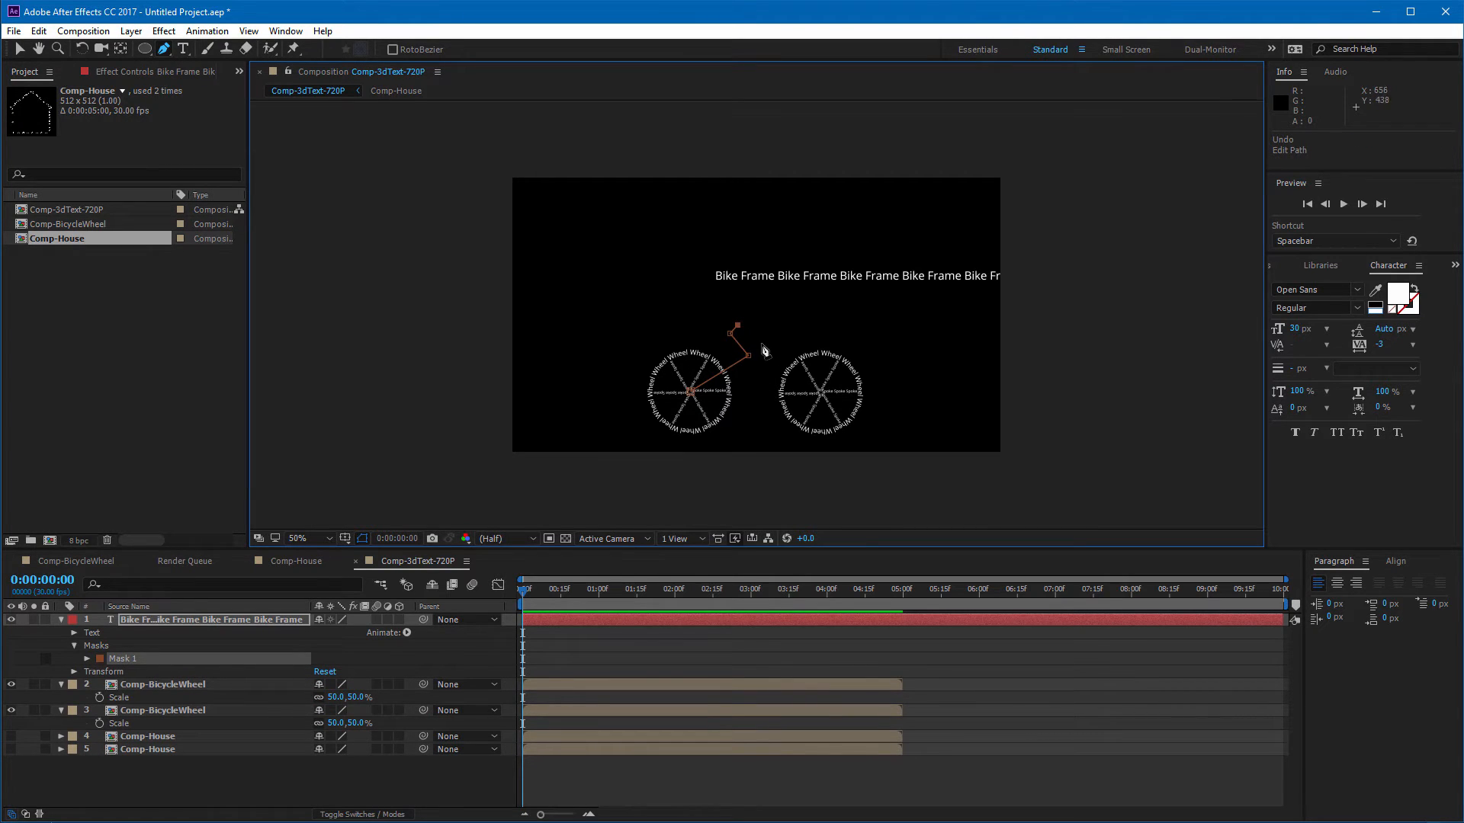
left_click(763, 349)
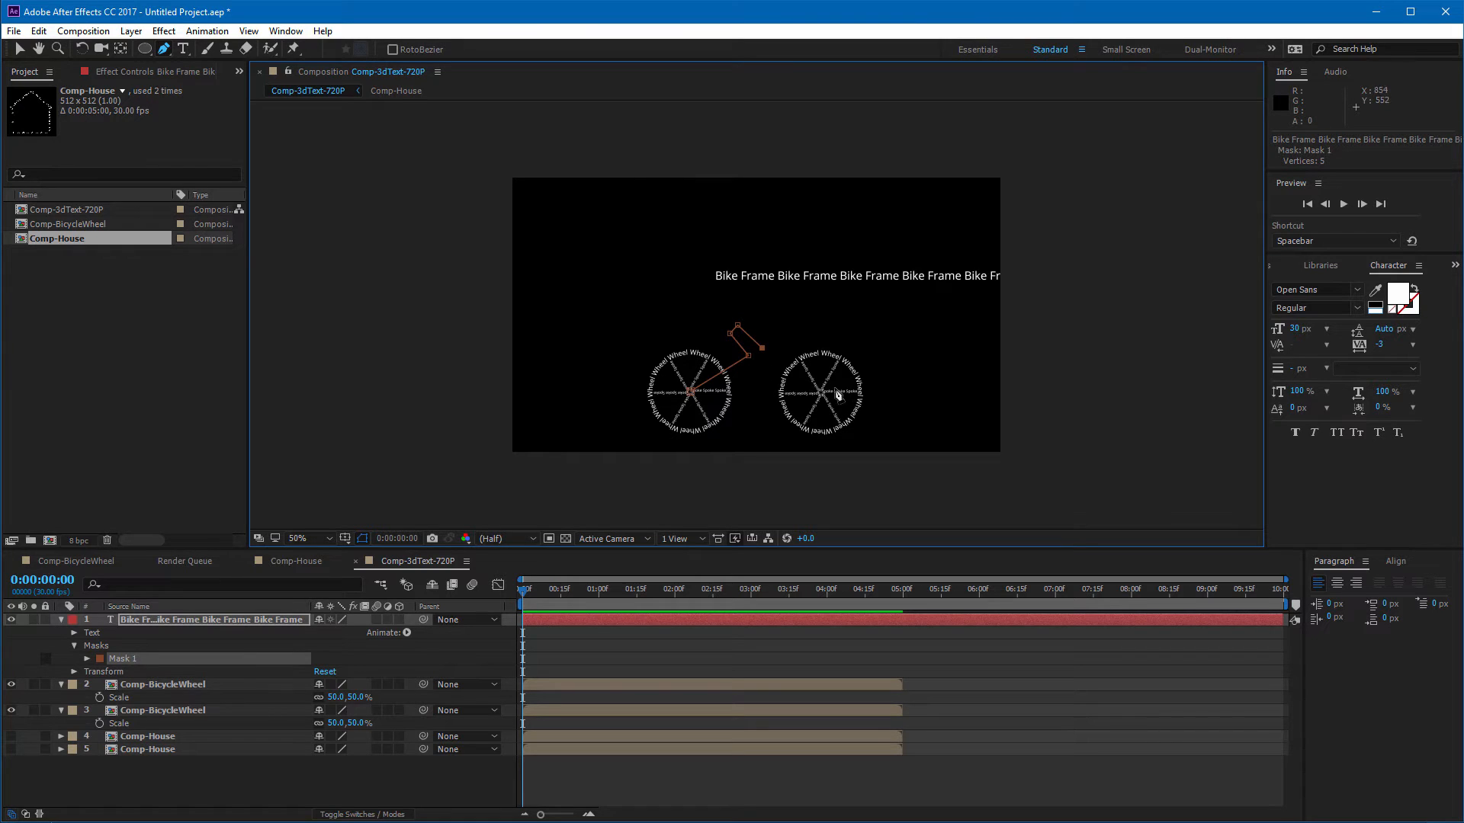
left_click(753, 396)
left_click(802, 337)
left_click(821, 393)
left_click(19, 50)
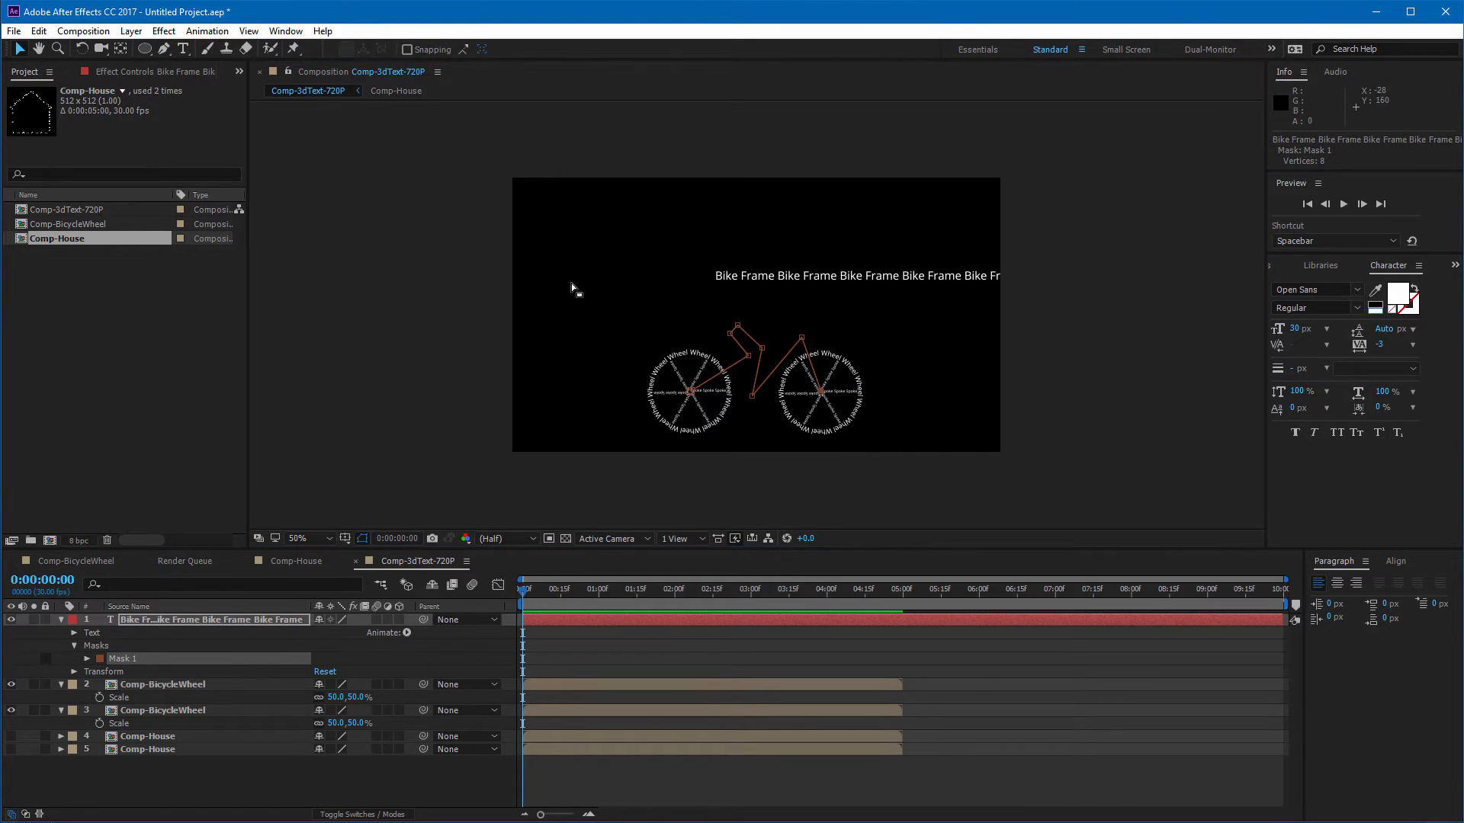
Step: Adjust the vertices of the bike frame path to refine its shape
key("period")
scroll(686, 313, "down", 3)
mouse_move(728, 296)
left_mouse_down()
mouse_move(717, 314)
mouse_move(703, 308)
left_mouse_up()
left_click_drag(692, 249, 717, 309)
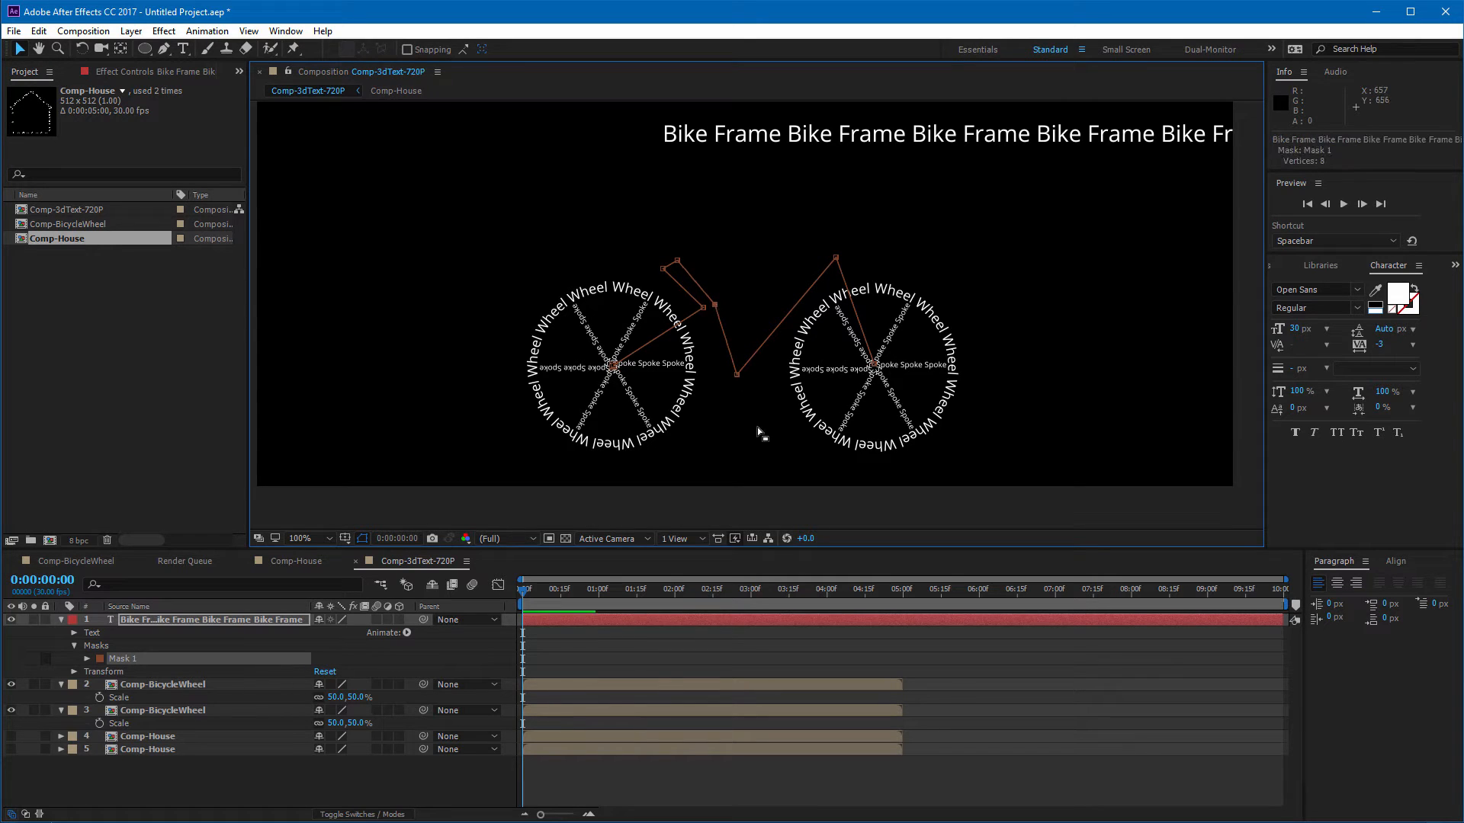
left_click_drag(737, 374, 730, 373)
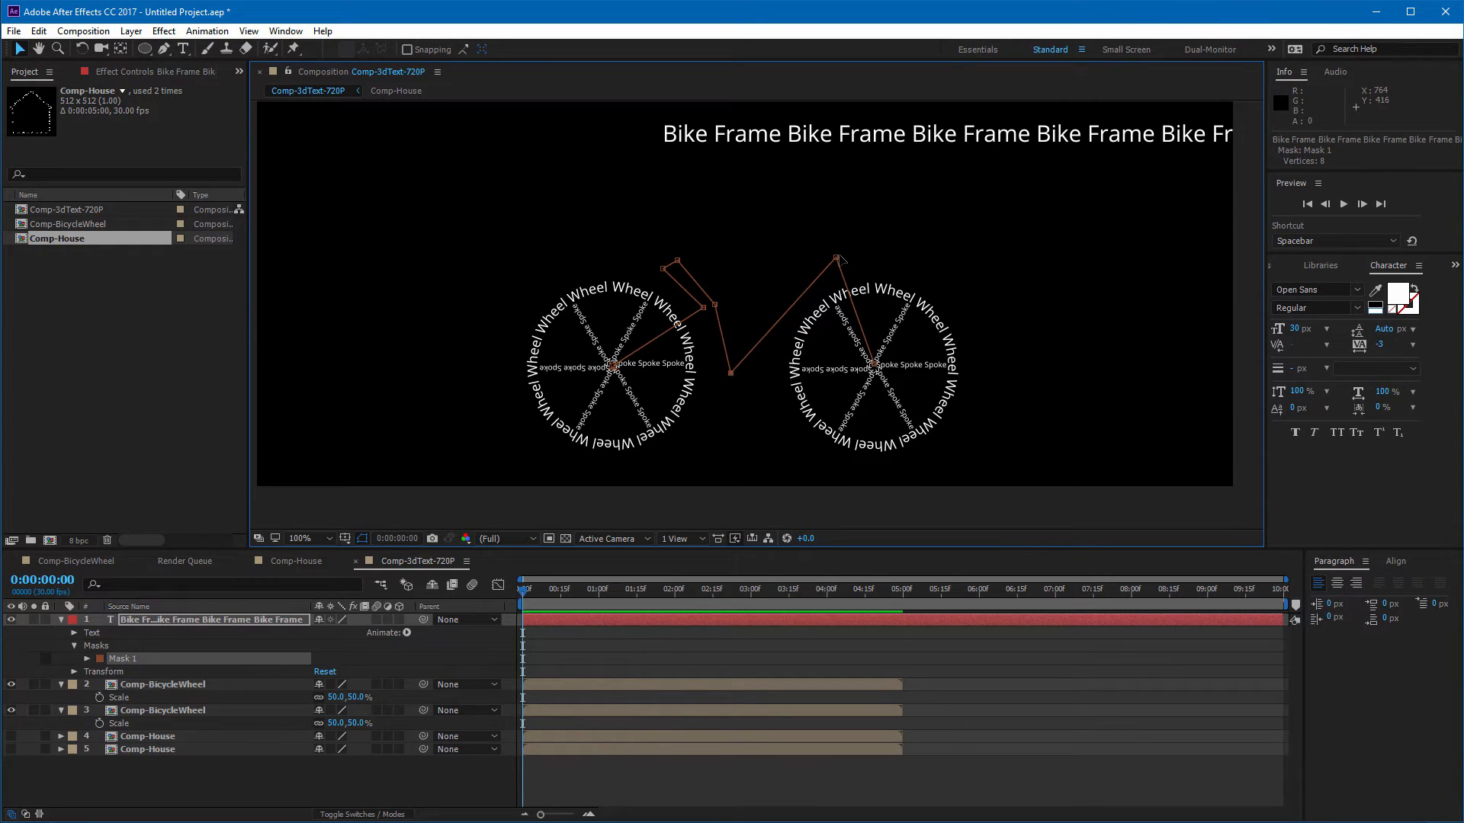
left_click_drag(837, 258, 838, 257)
Step: Set the text layer's path option to Mask 1 so the text follows the frame
left_click(72, 633)
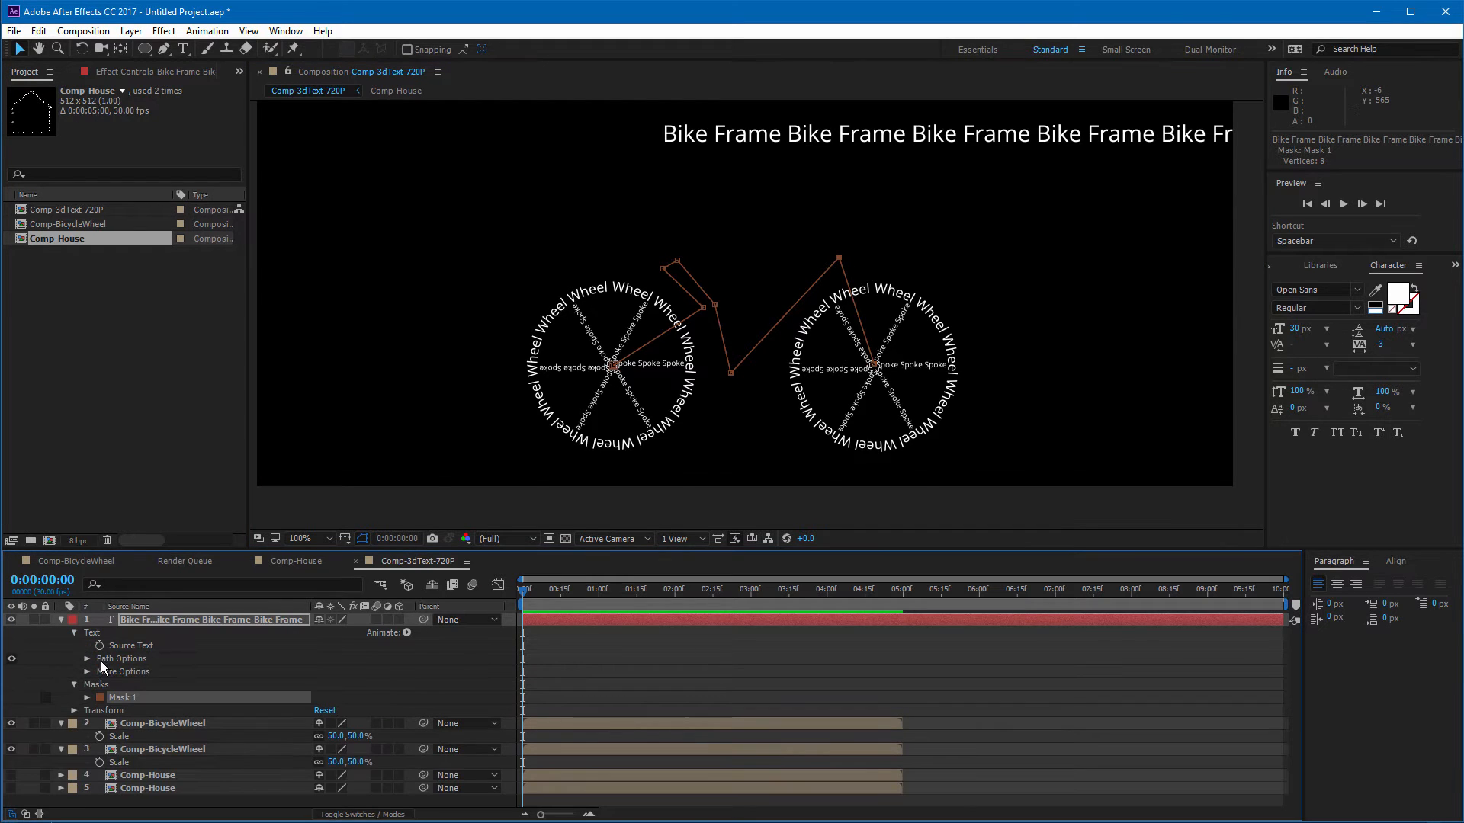
left_click(87, 659)
left_click(391, 678)
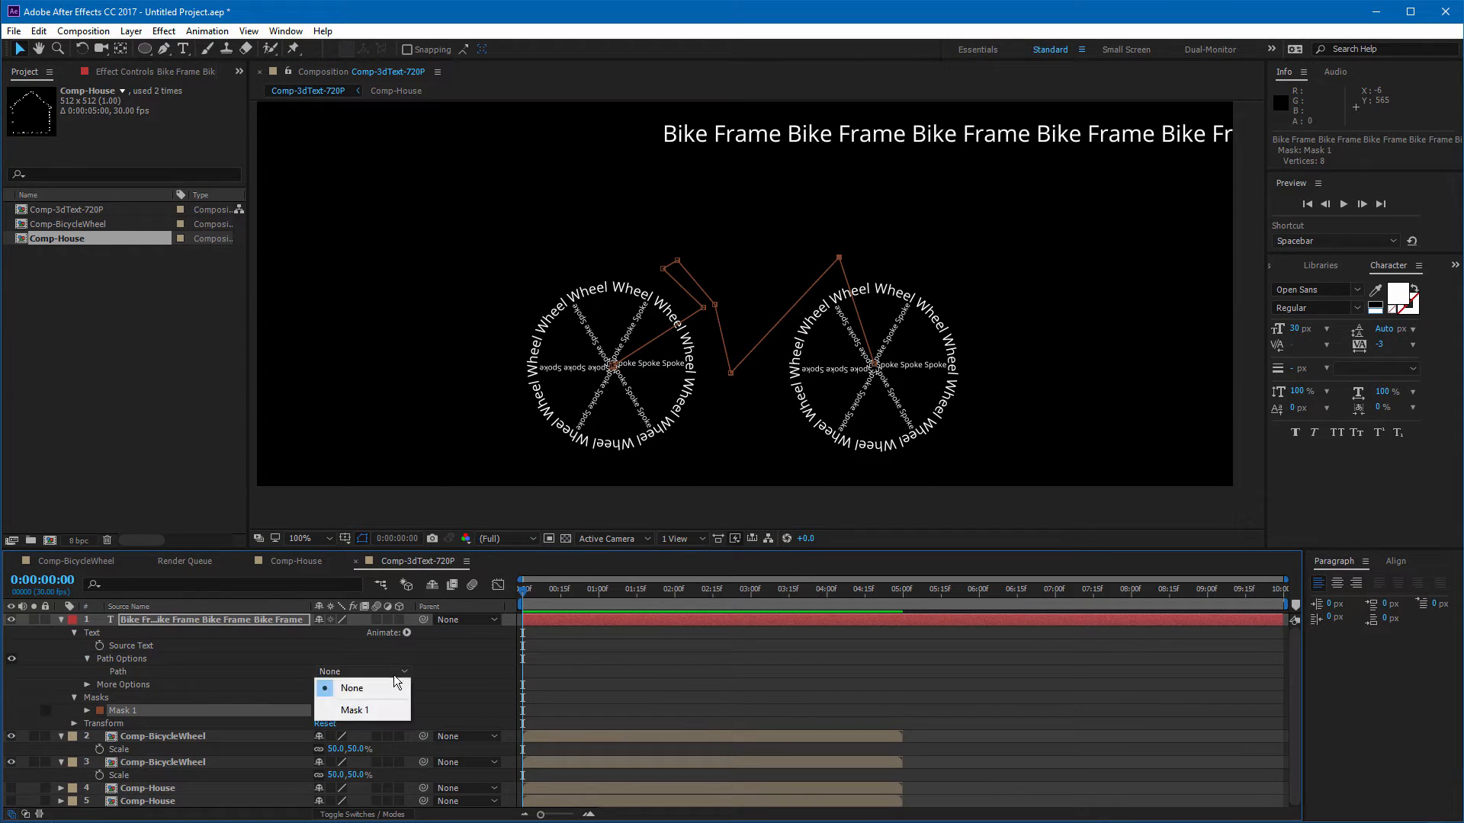
left_click(346, 712)
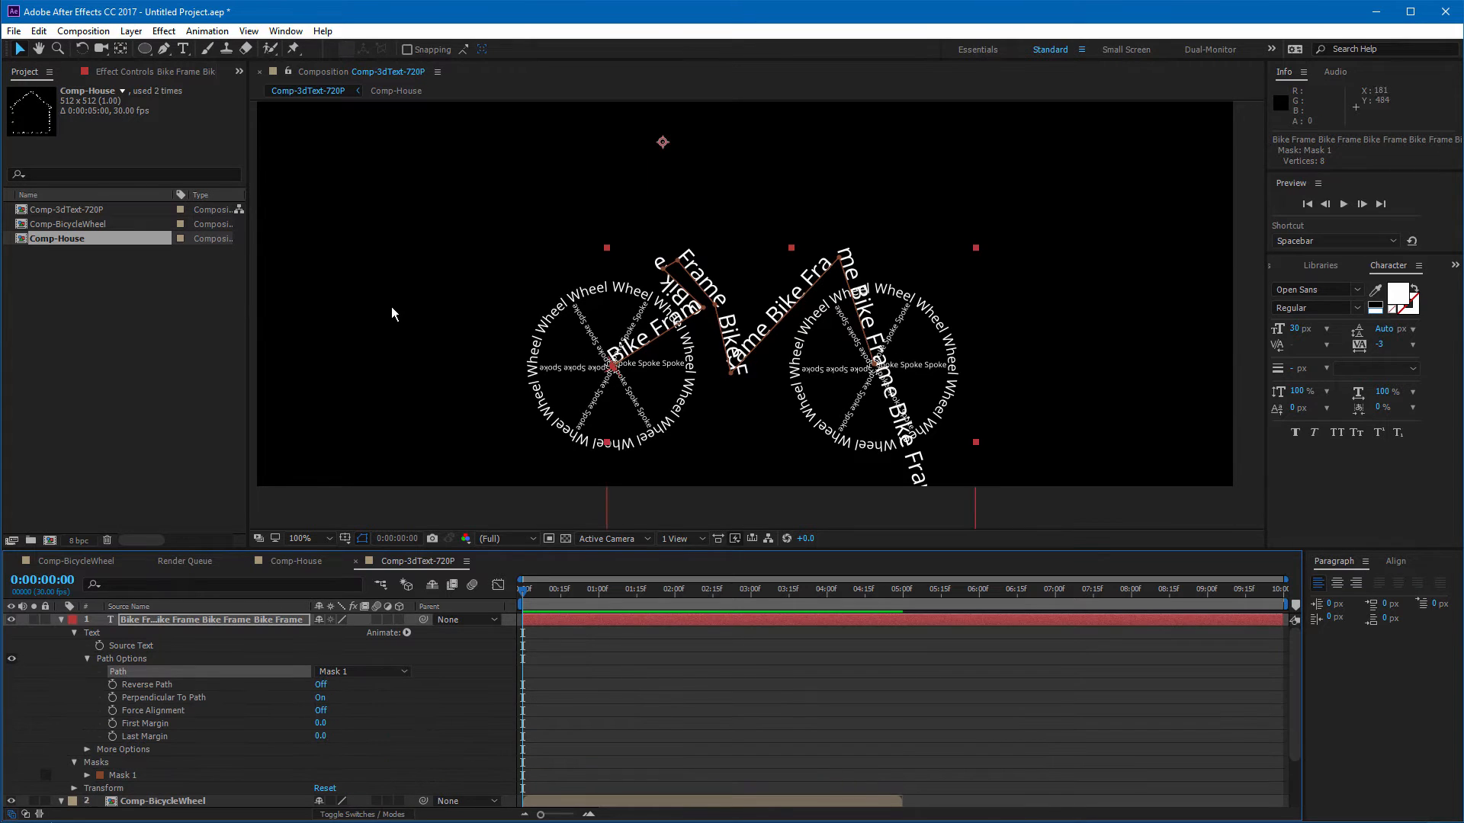
Step: Delete the excess trailing text that runs past the end of the frame path
scroll(396, 314, "down", 2)
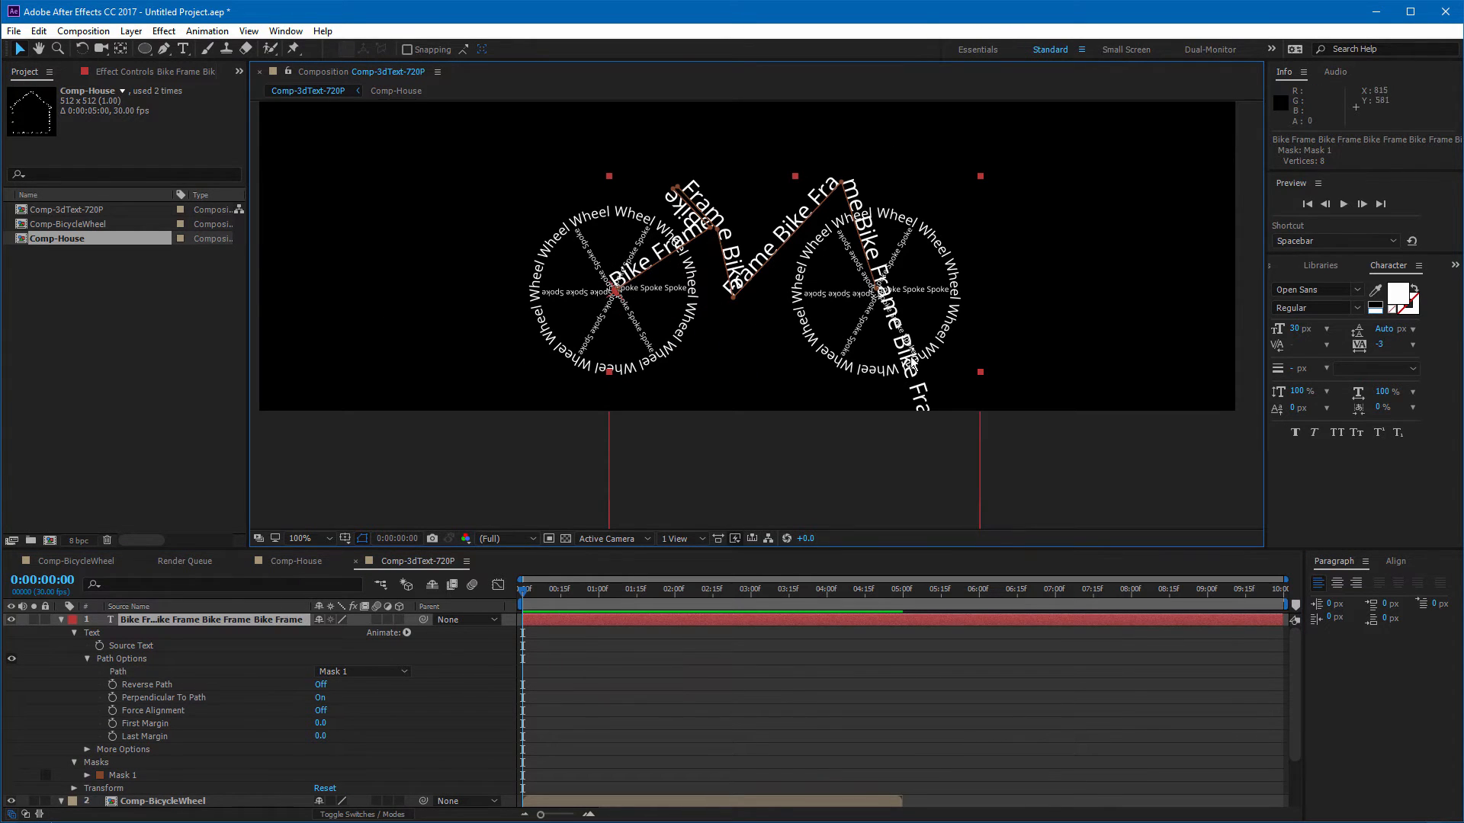
key("ctrl+t")
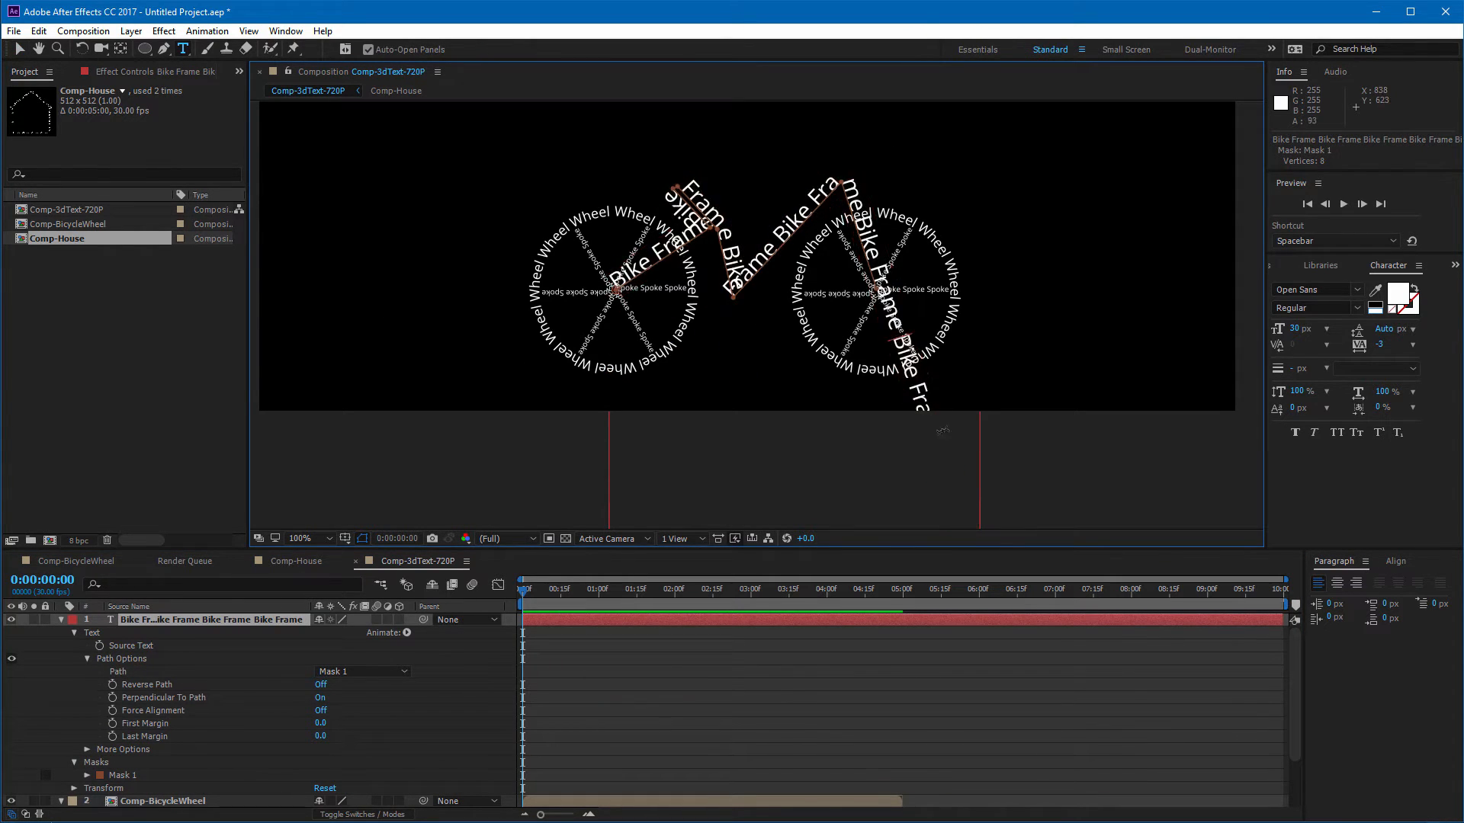
left_click_drag(900, 339, 983, 626)
key("BackSpace")
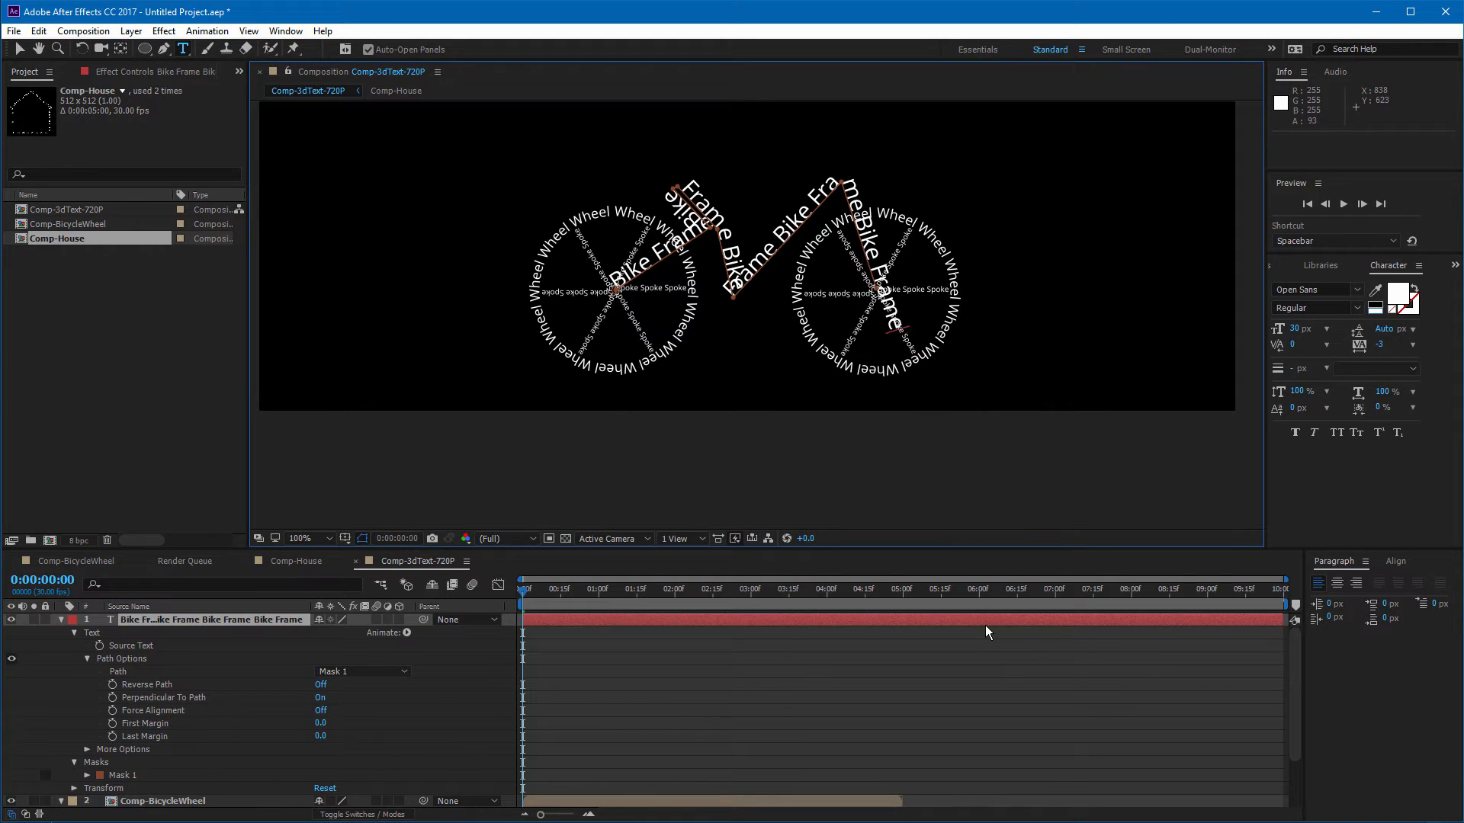
Step: Nudge the frame path's top front vertex slightly to the left
left_click(23, 48)
left_click(841, 186)
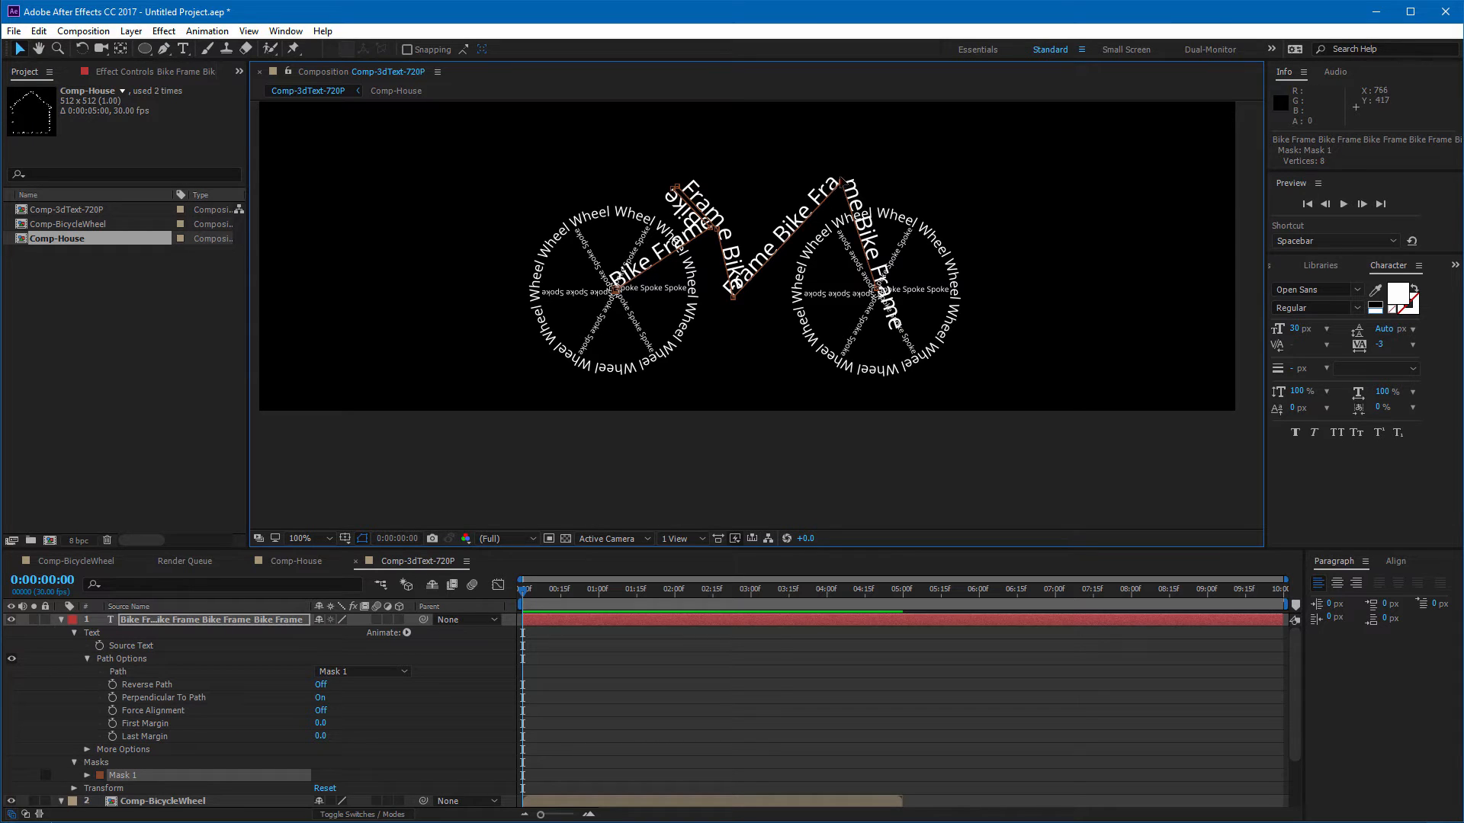
mouse_move(841, 183)
left_mouse_down()
mouse_move(808, 159)
mouse_move(830, 187)
left_mouse_up()
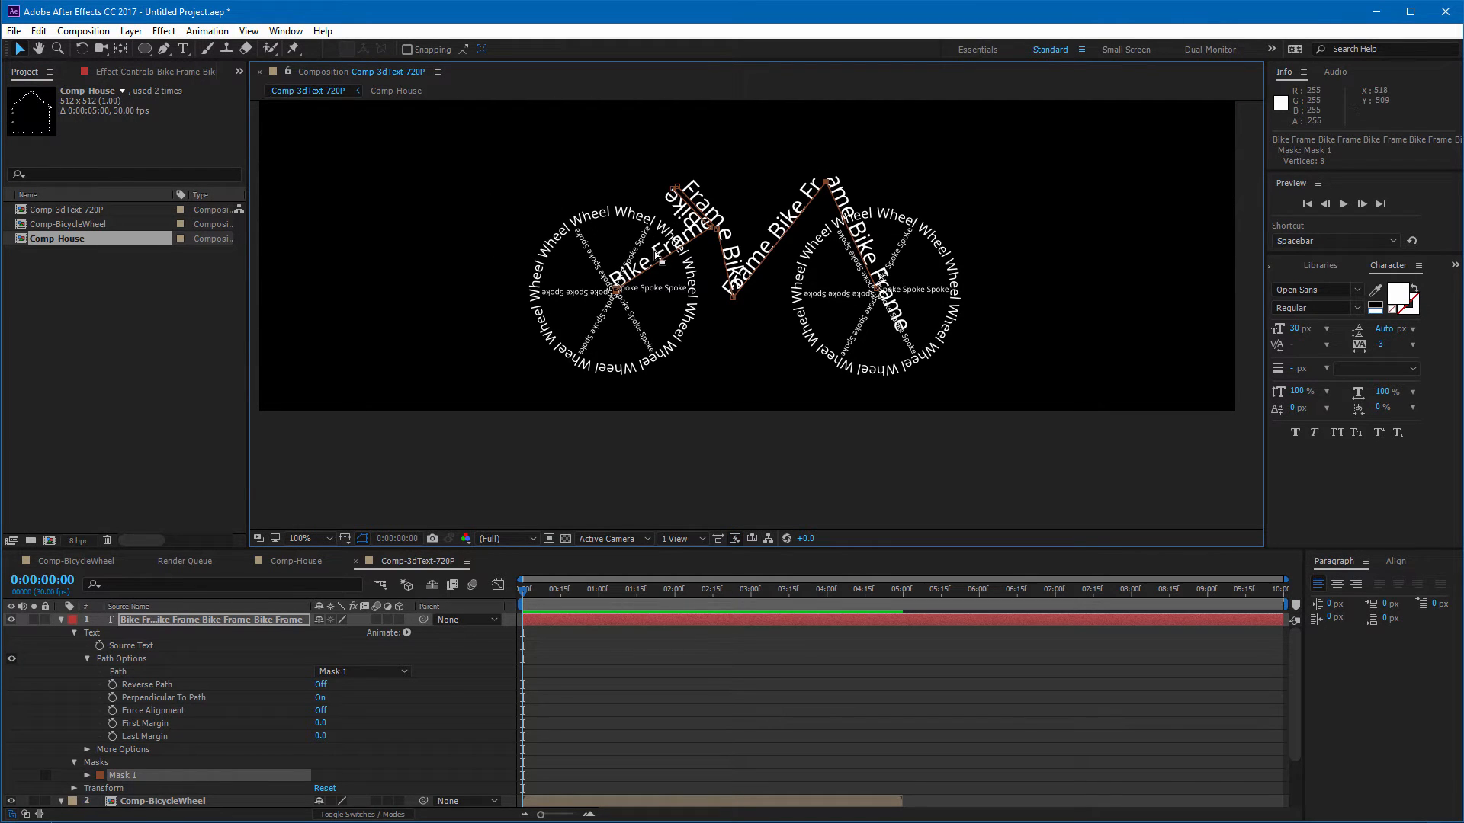
Step: Select all of the bike frame text and tighten its tracking to -40
left_click(185, 50)
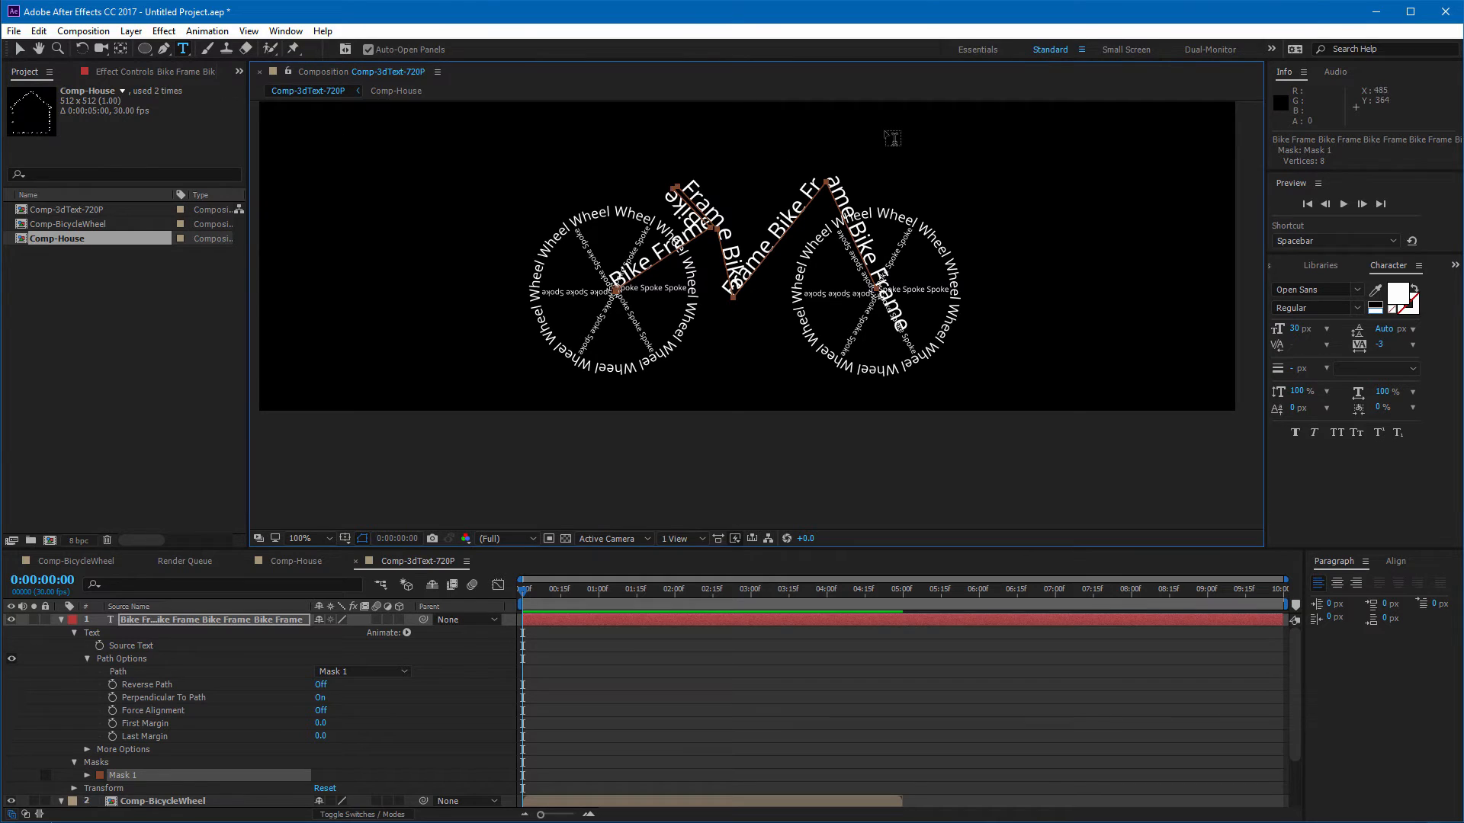
key("ctrl+a")
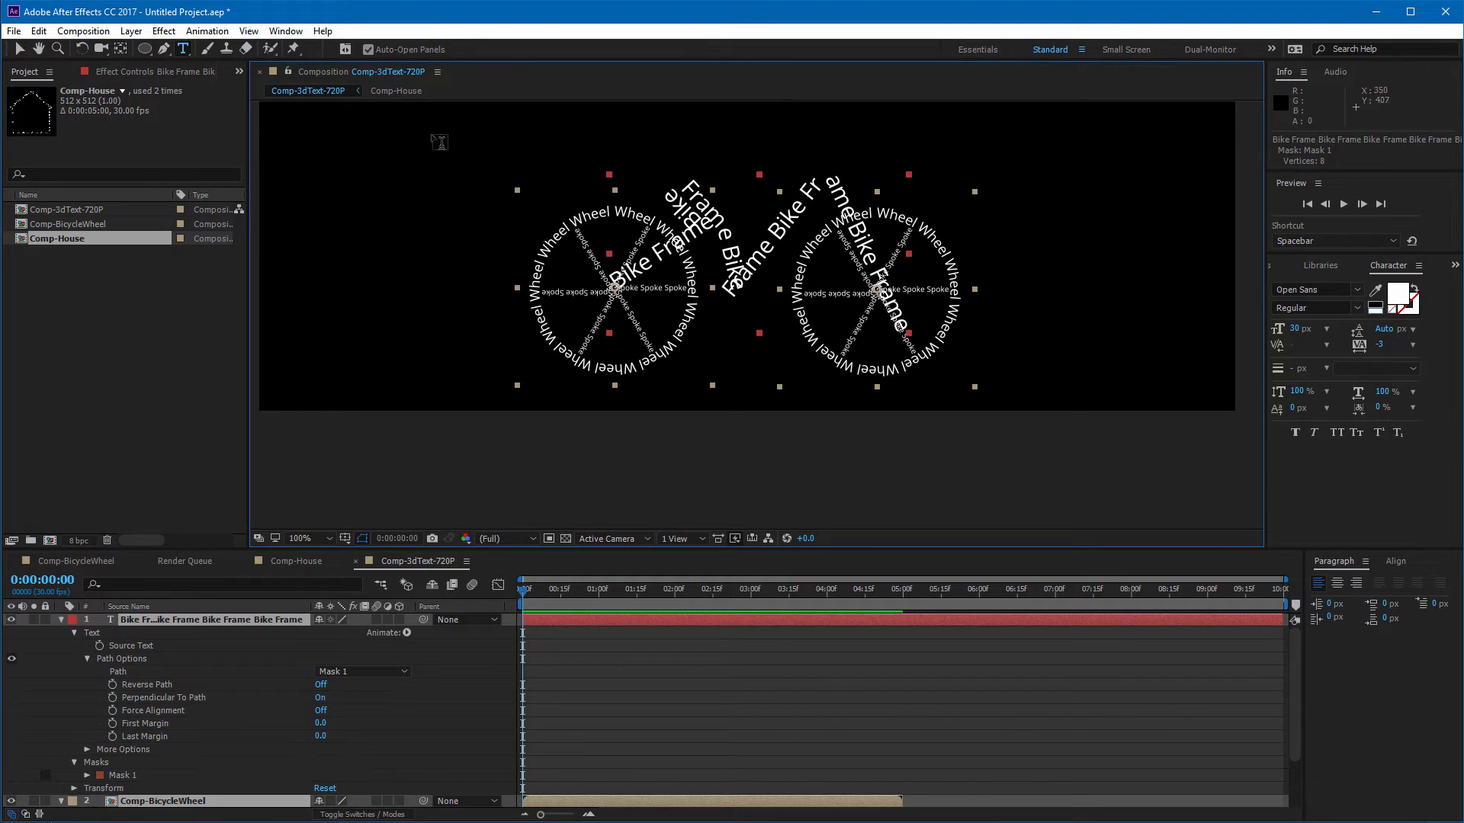
left_click(418, 188)
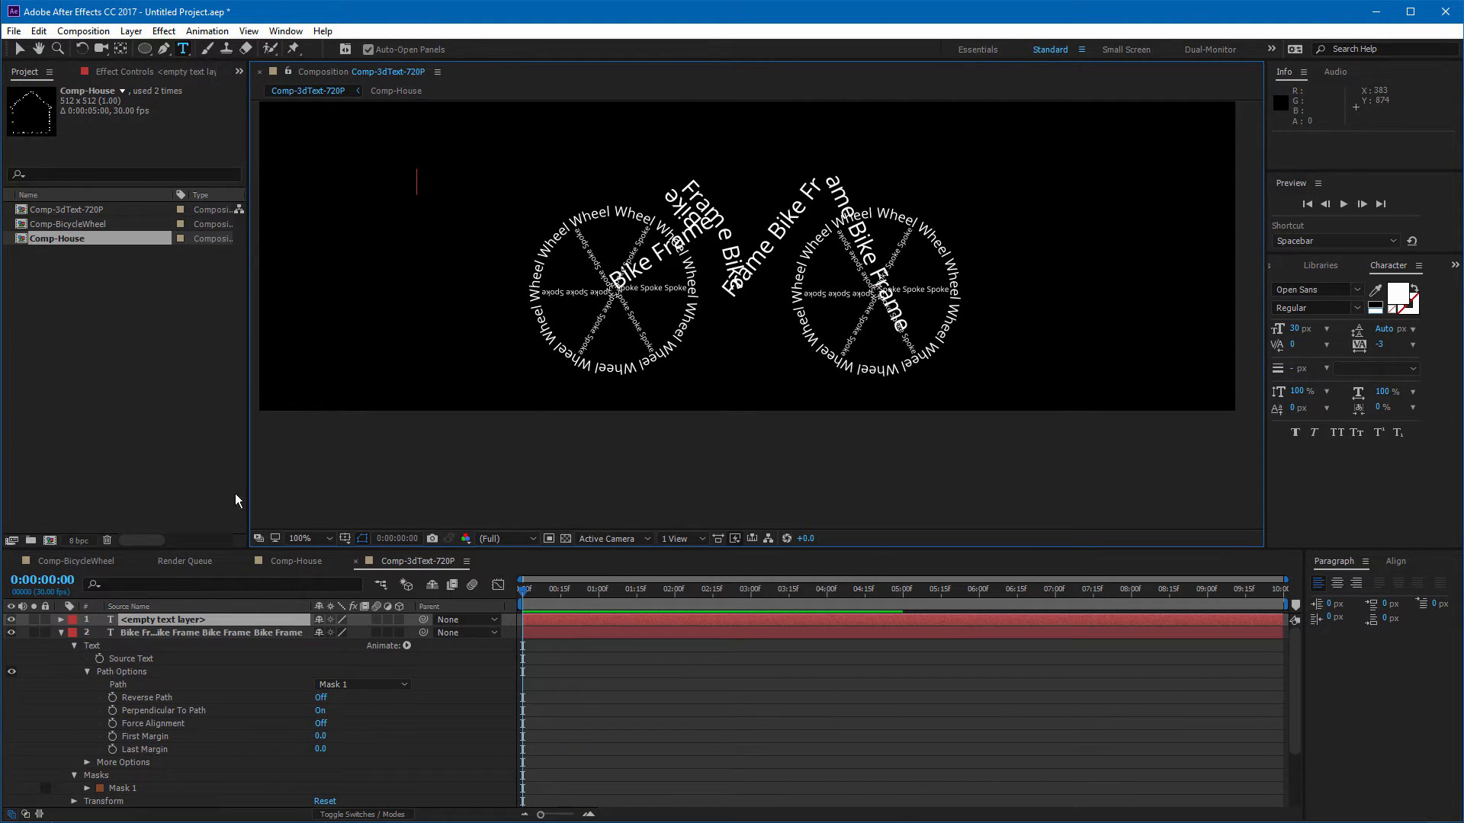
key("ctrl+z")
left_click(203, 619)
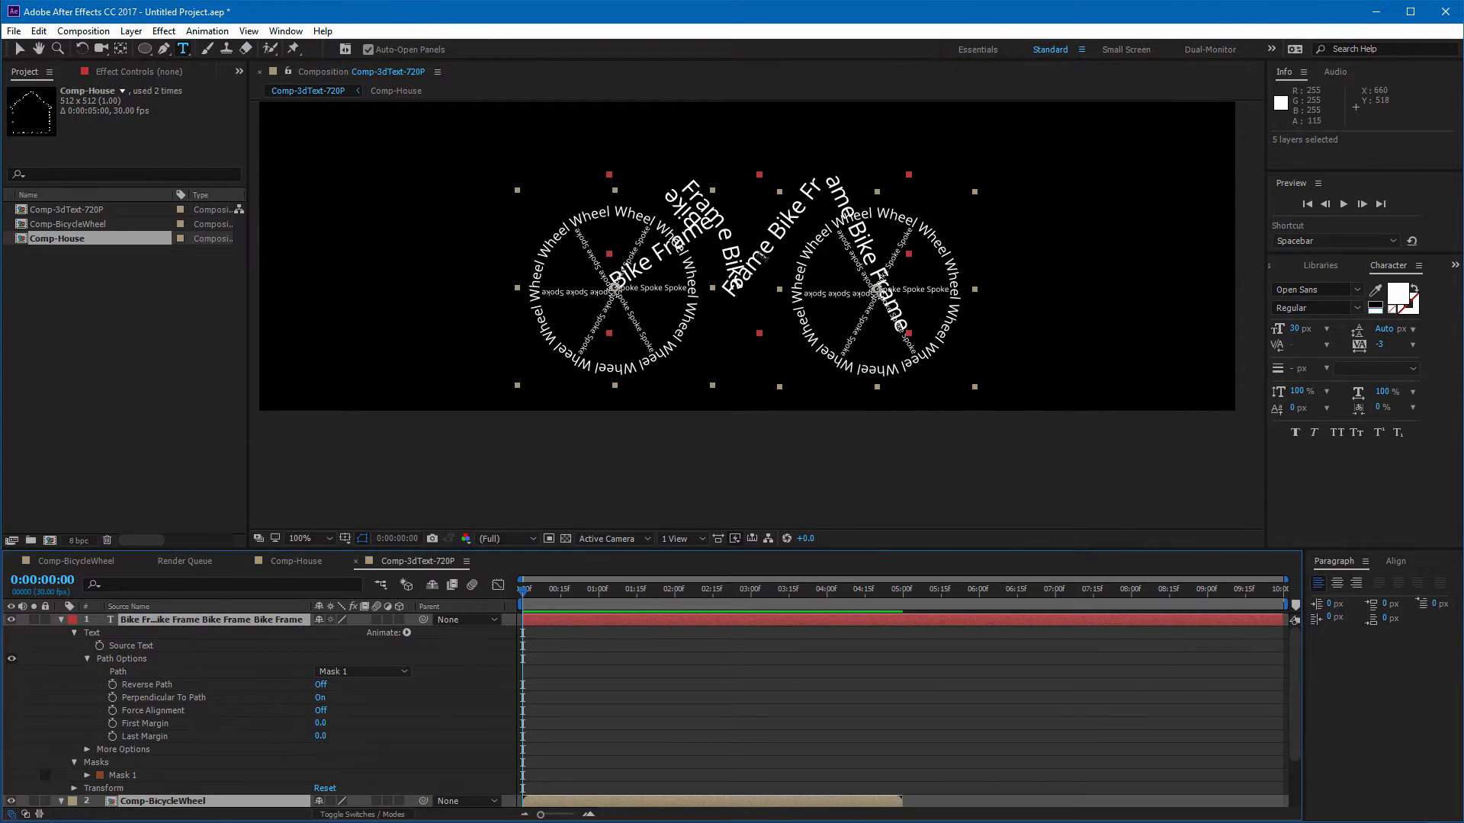
left_click(763, 254)
double_click(769, 263)
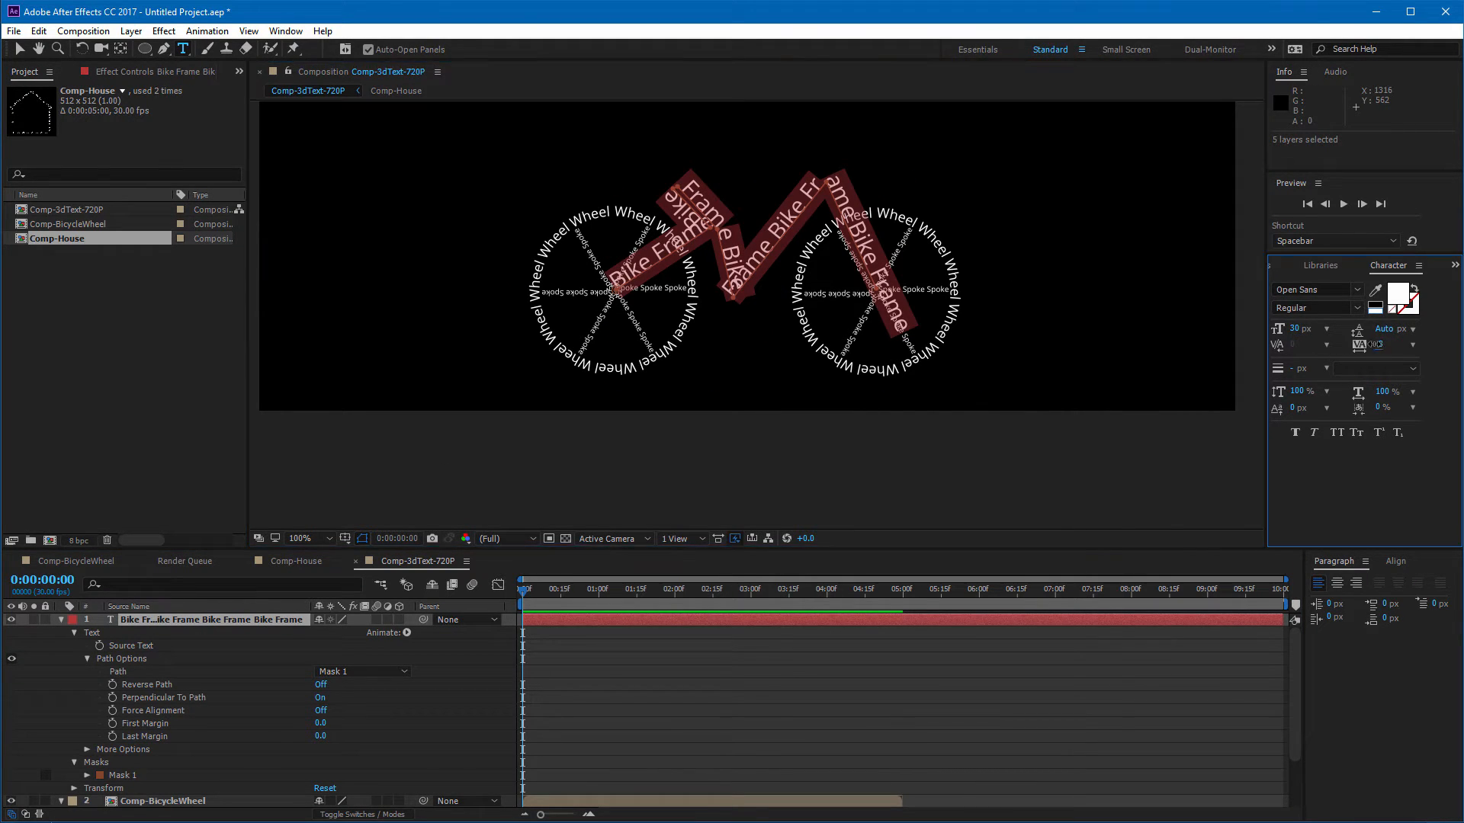
left_click_drag(1379, 345, 1344, 344)
left_click_drag(1345, 344, 1345, 344)
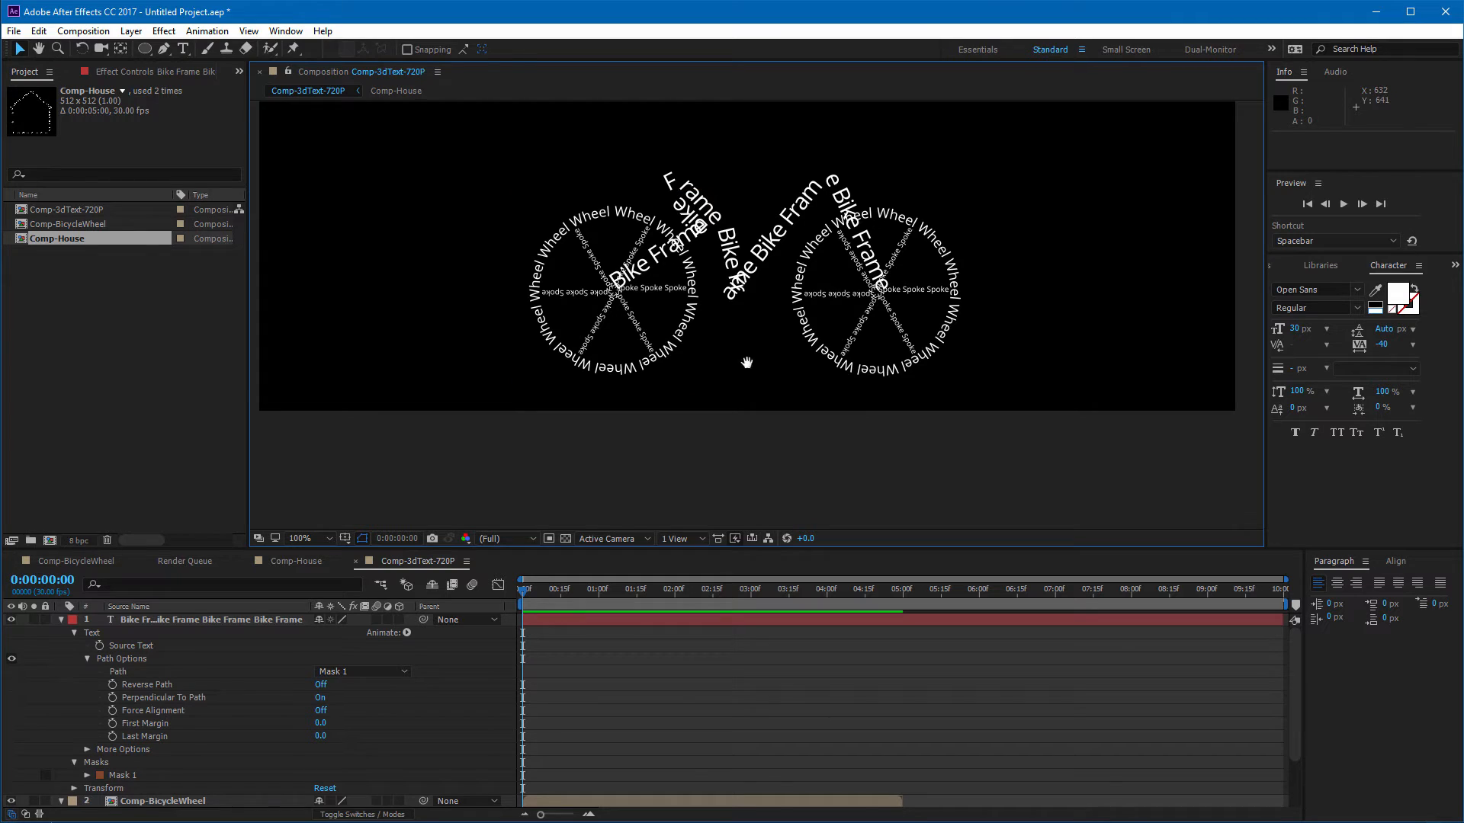
Step: Pre-compose the bike frame text layer into a new composition named Comp-BikeFrame/Seat/Bars
left_click_drag(748, 363, 751, 434)
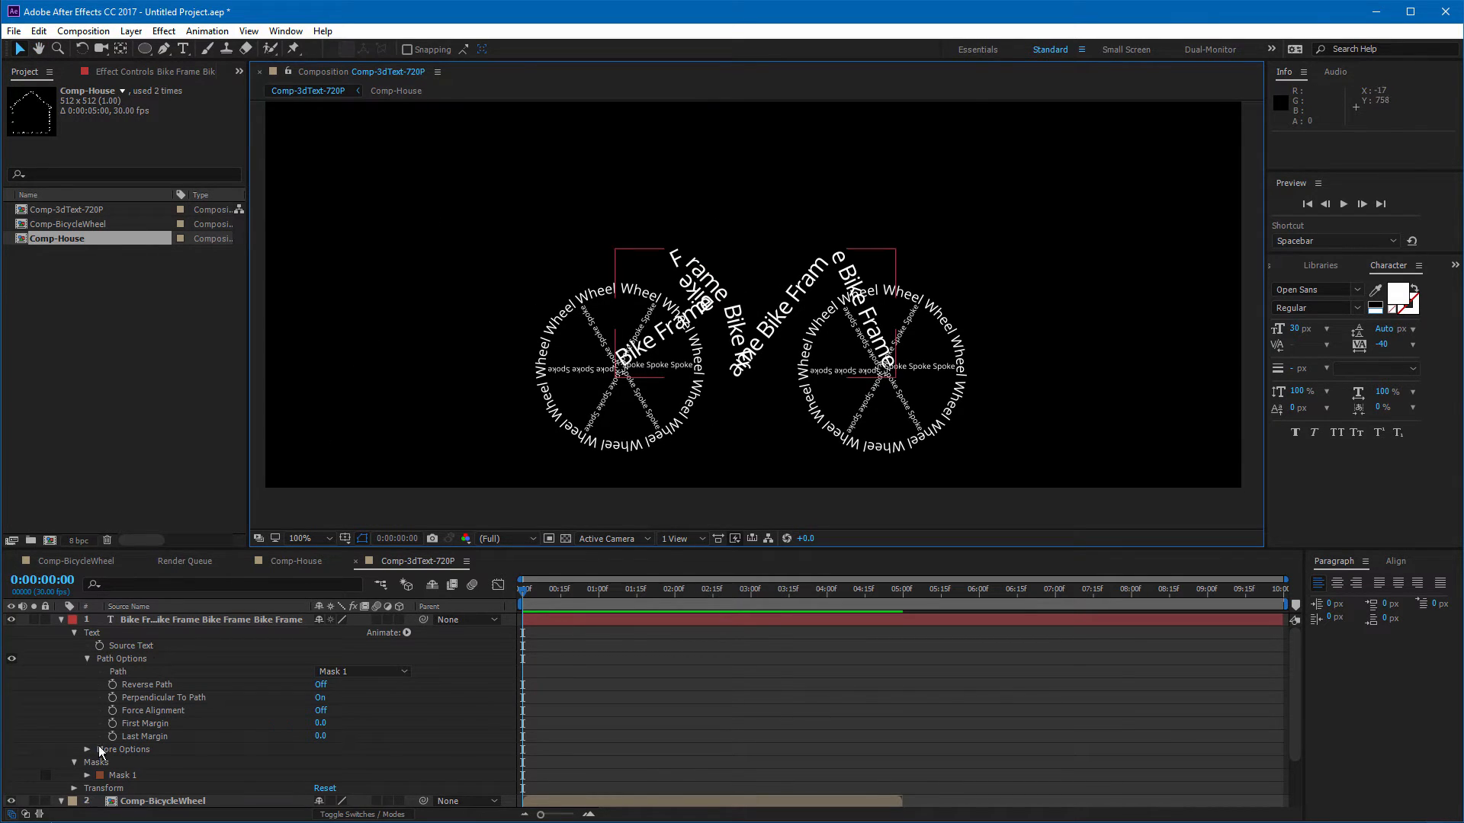
left_click(197, 620)
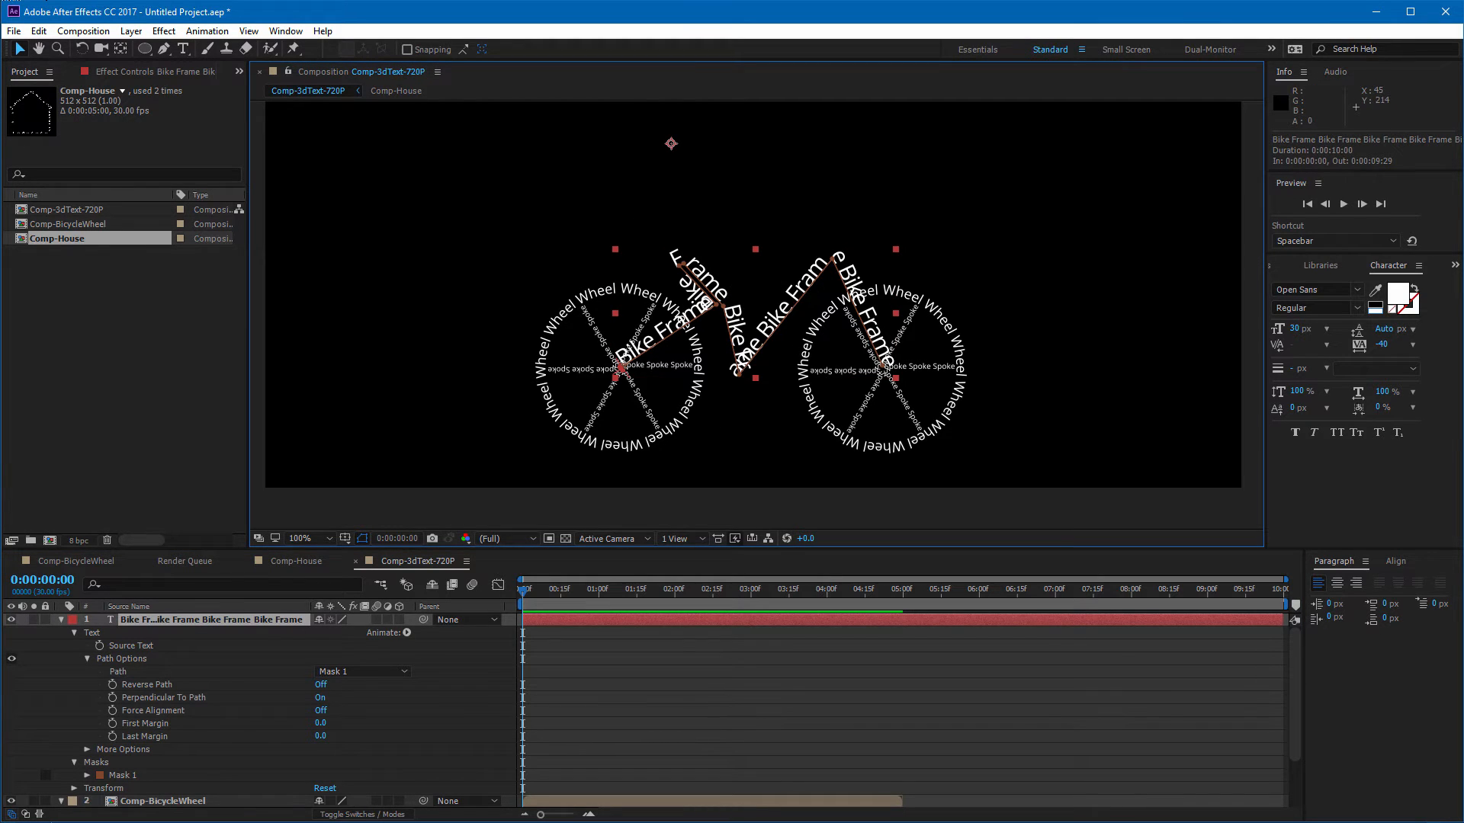
left_click(84, 31)
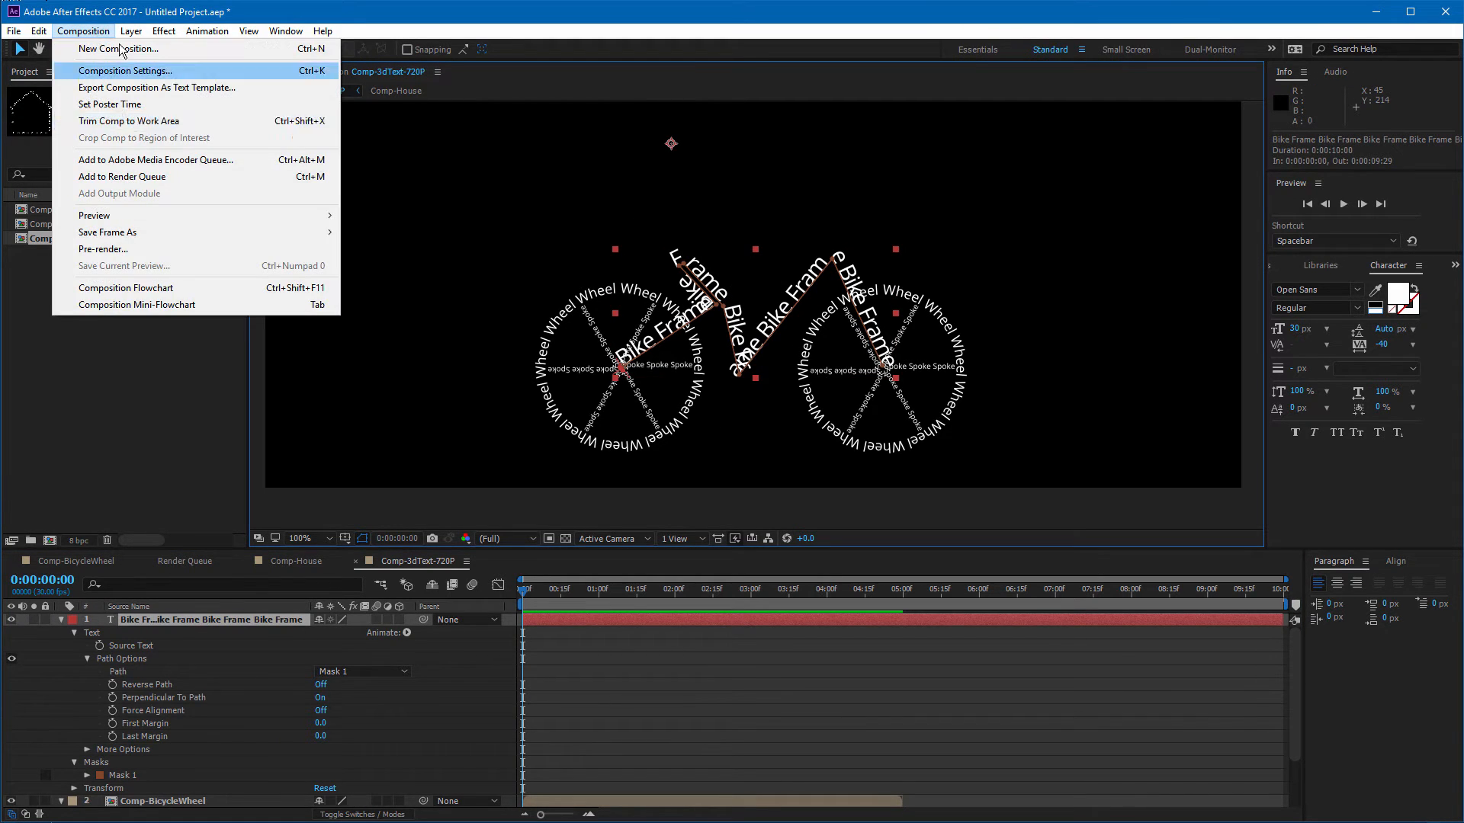
mouse_move(130, 33)
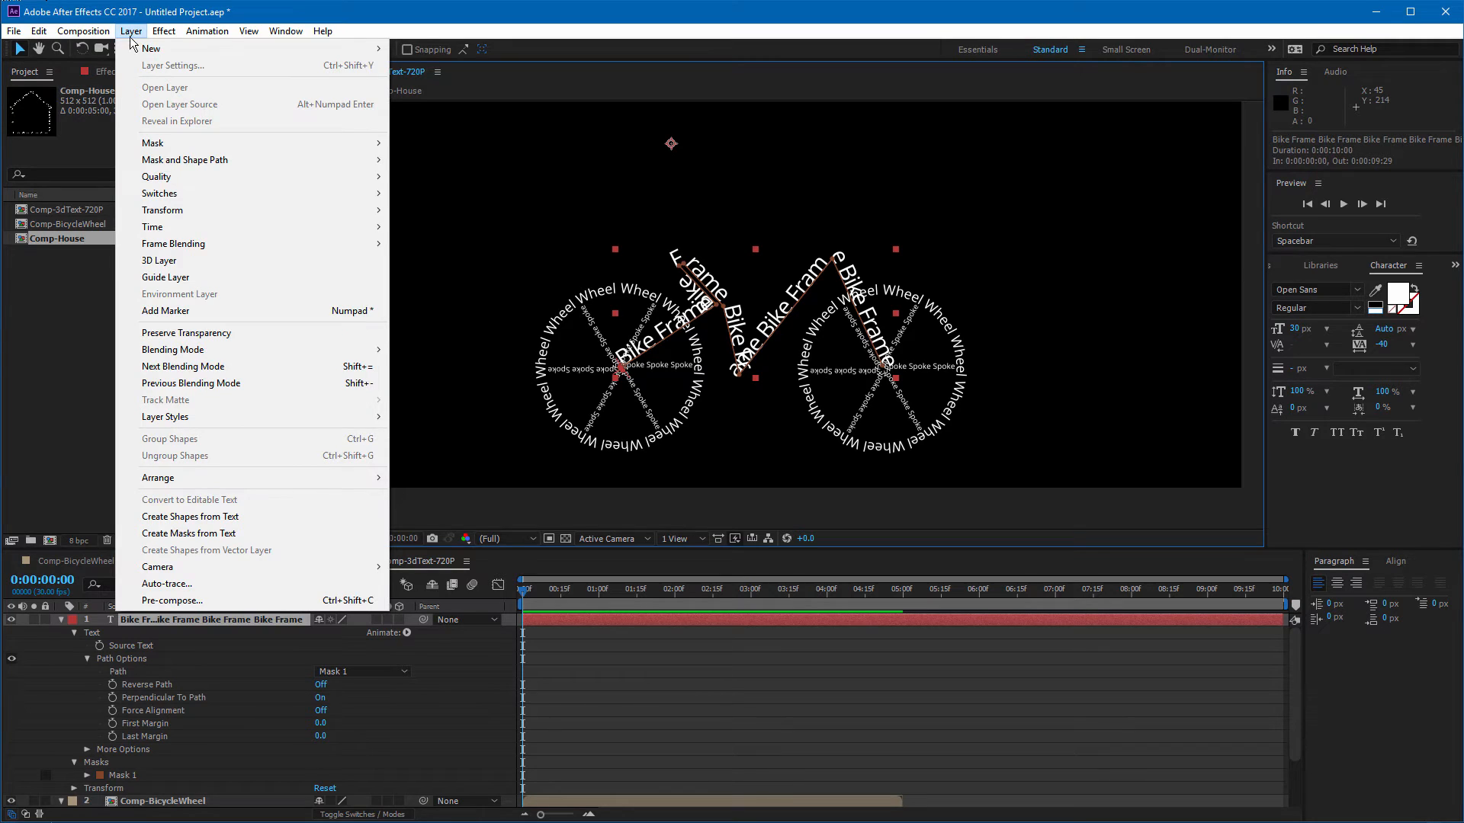
left_click(230, 599)
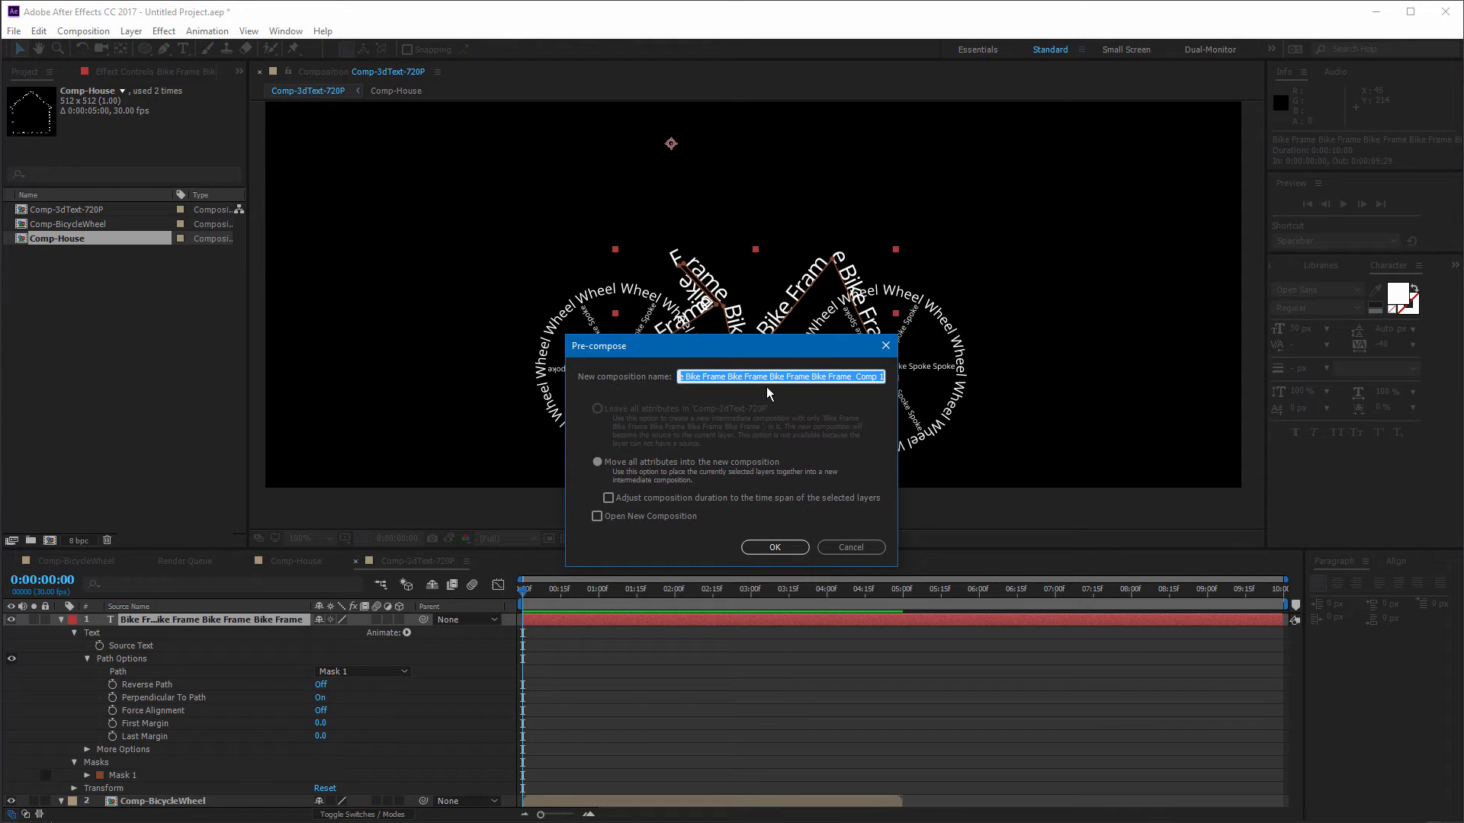
type("Comp-Bike")
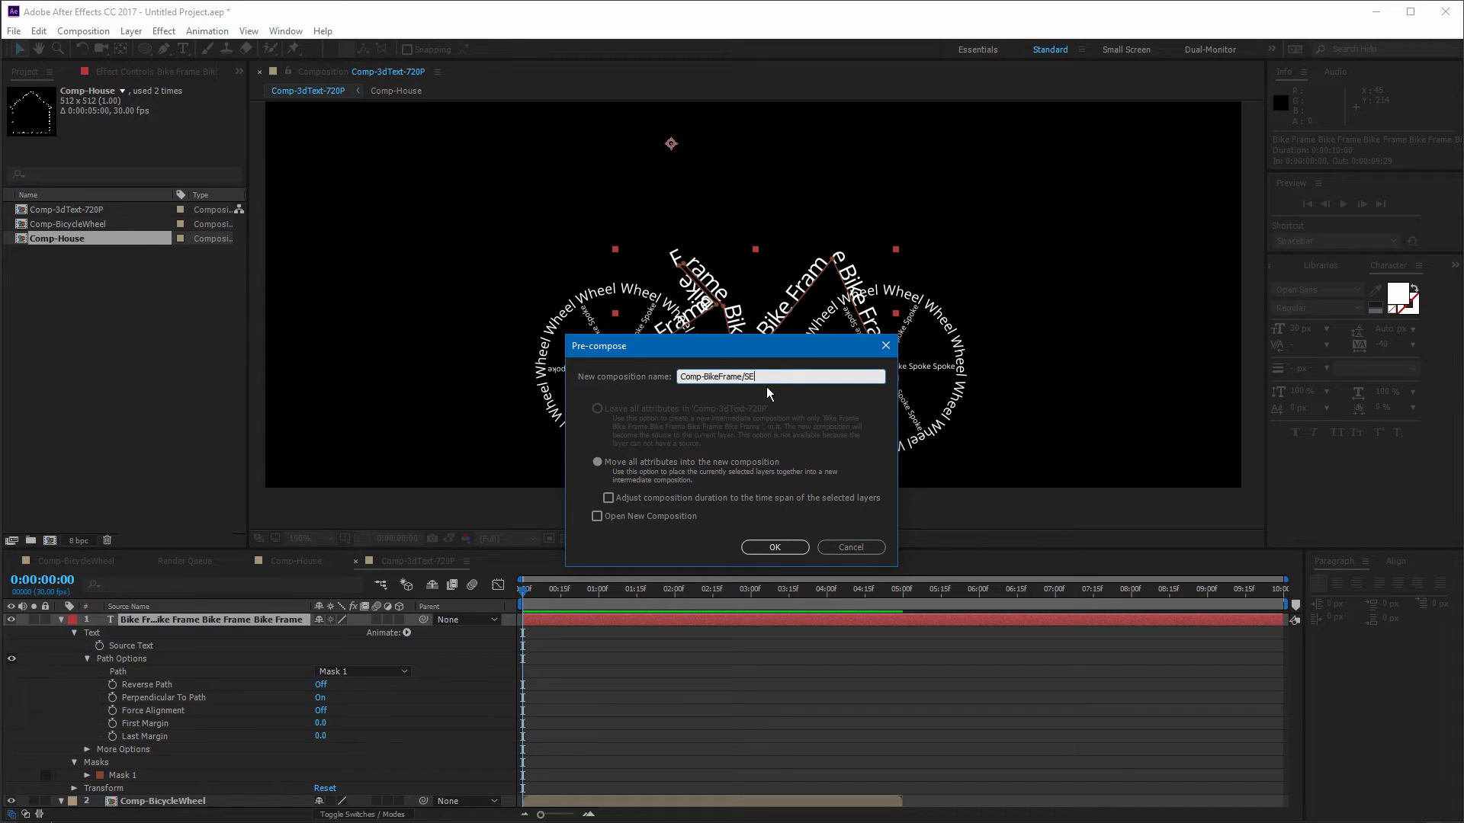
type("Frame/Seat/Bars")
key("Return")
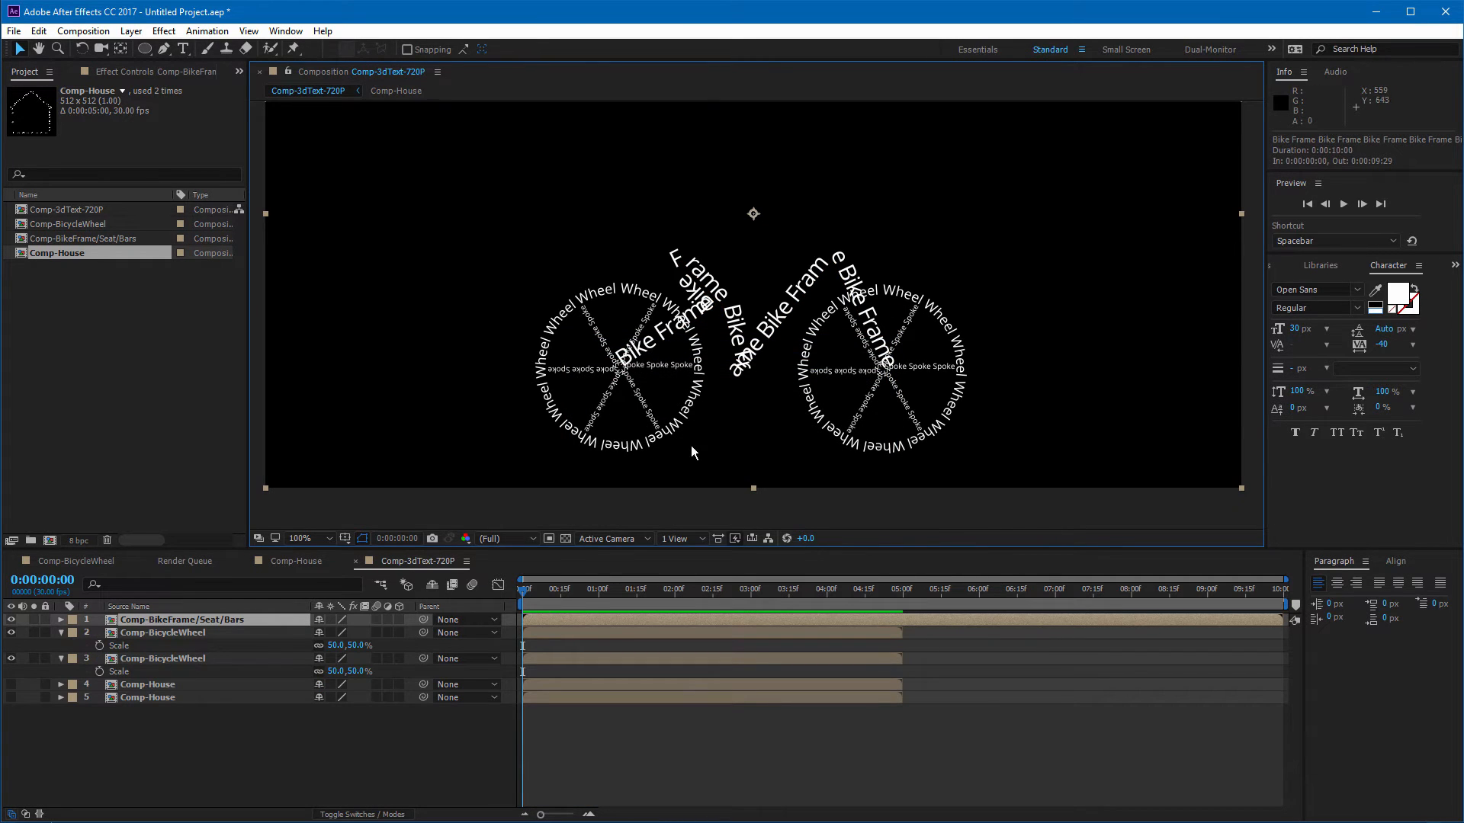
Step: Open the Comp-BikeFrame/Seat/Bars composition and add a text layer reading "Seat" above the frame
double_click(199, 619)
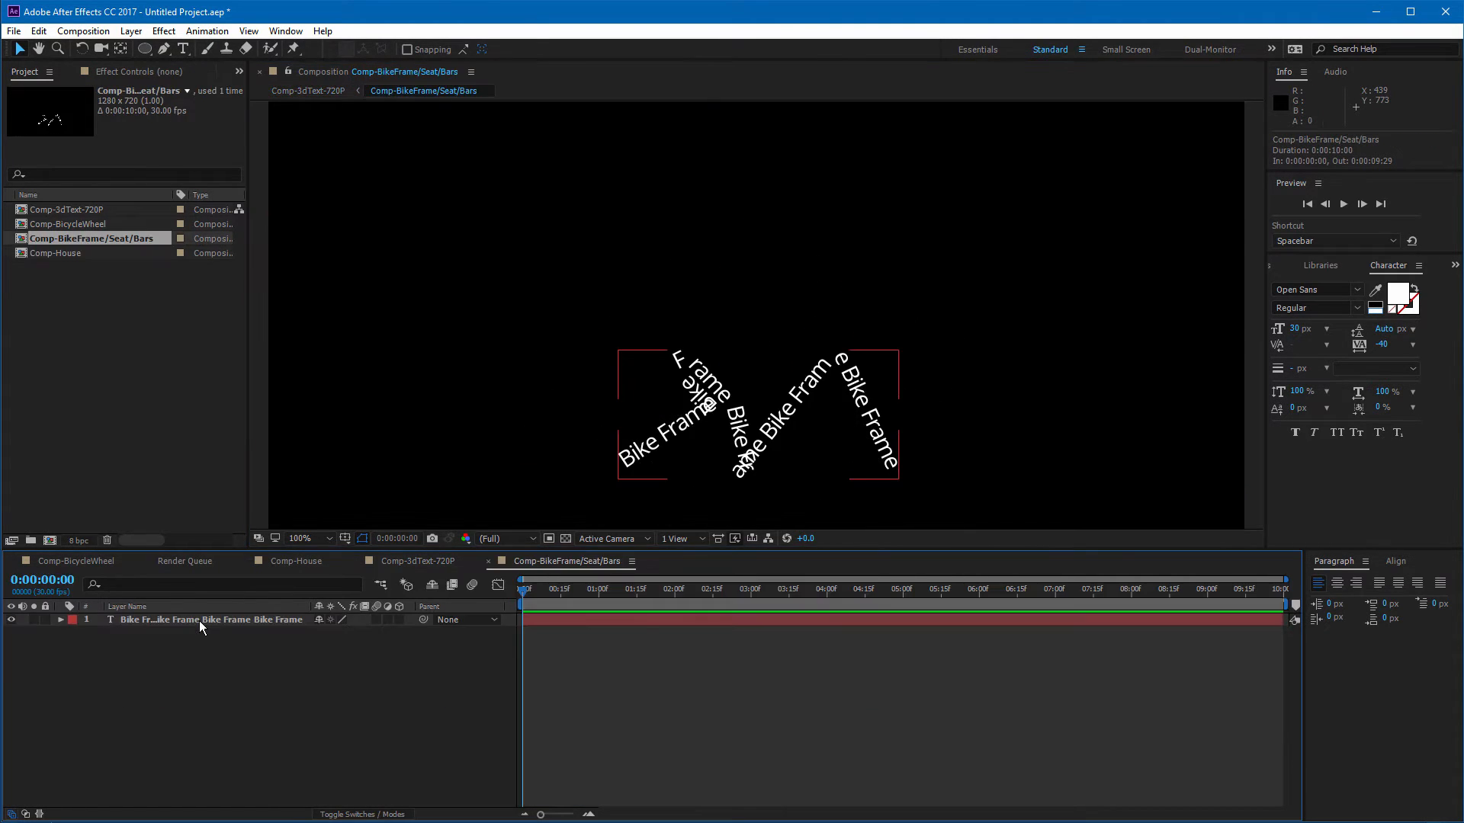
left_click(265, 112)
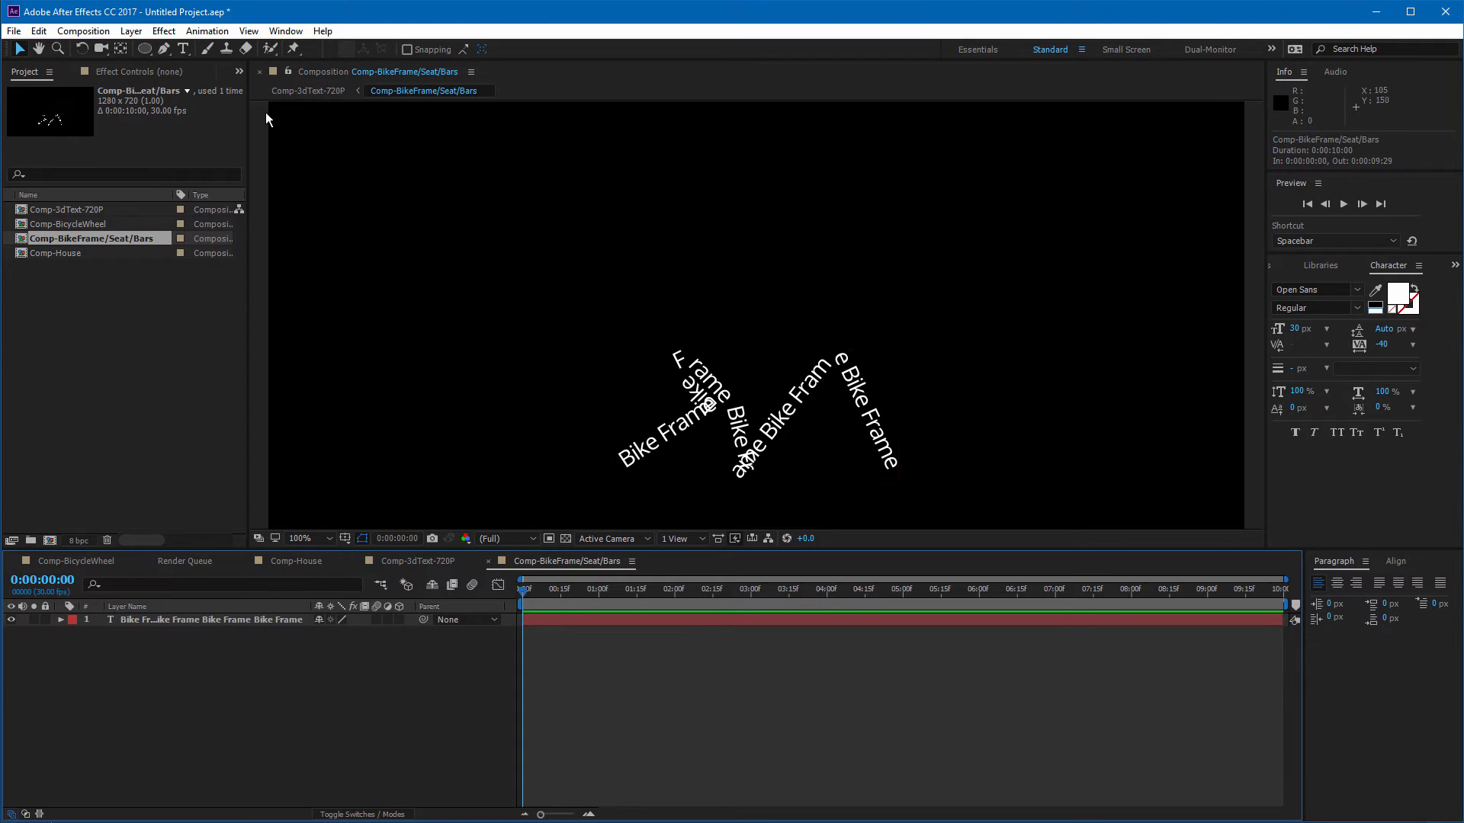
left_click(183, 49)
left_click(637, 328)
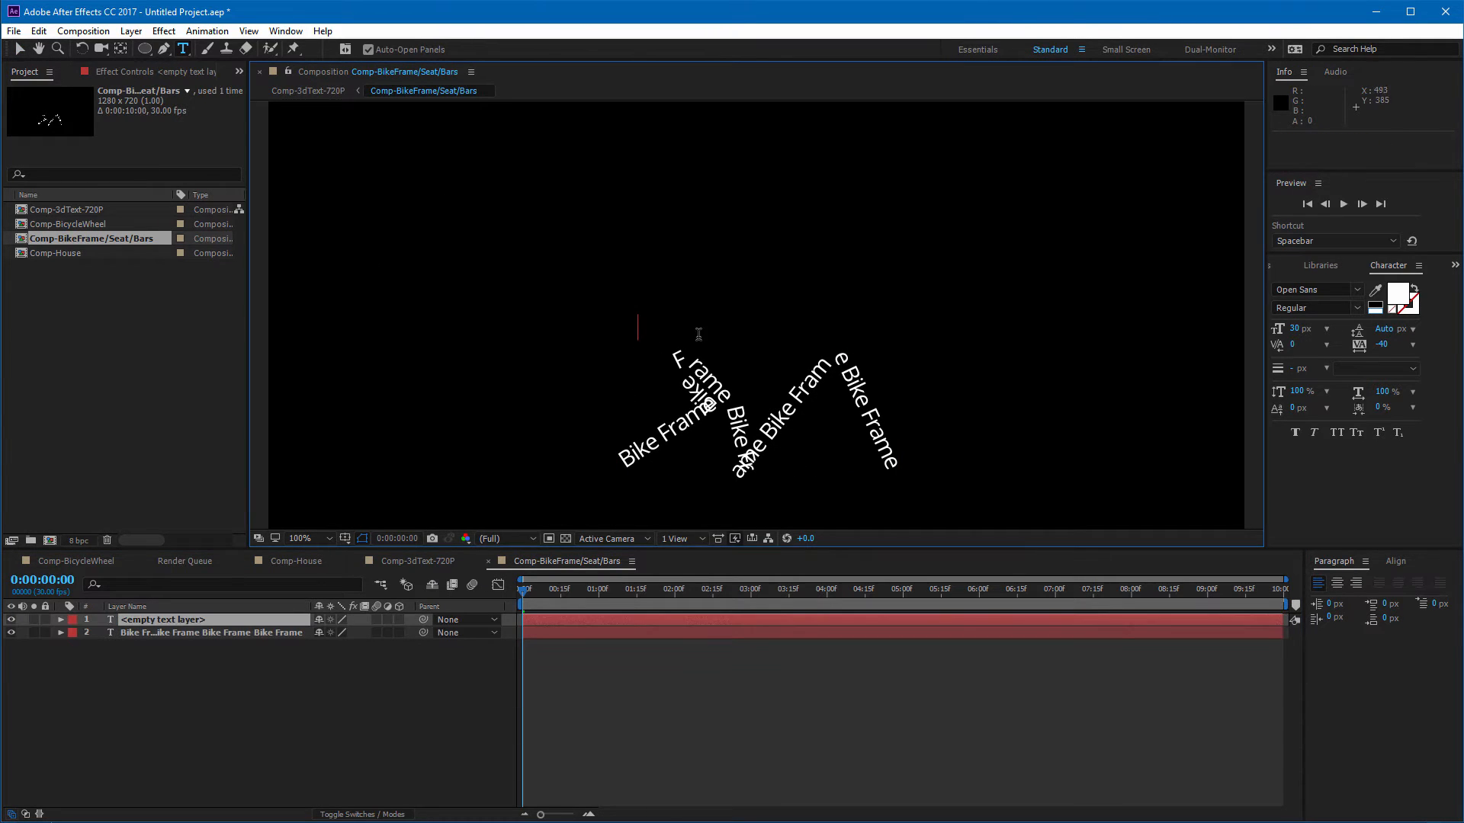
type("Seat")
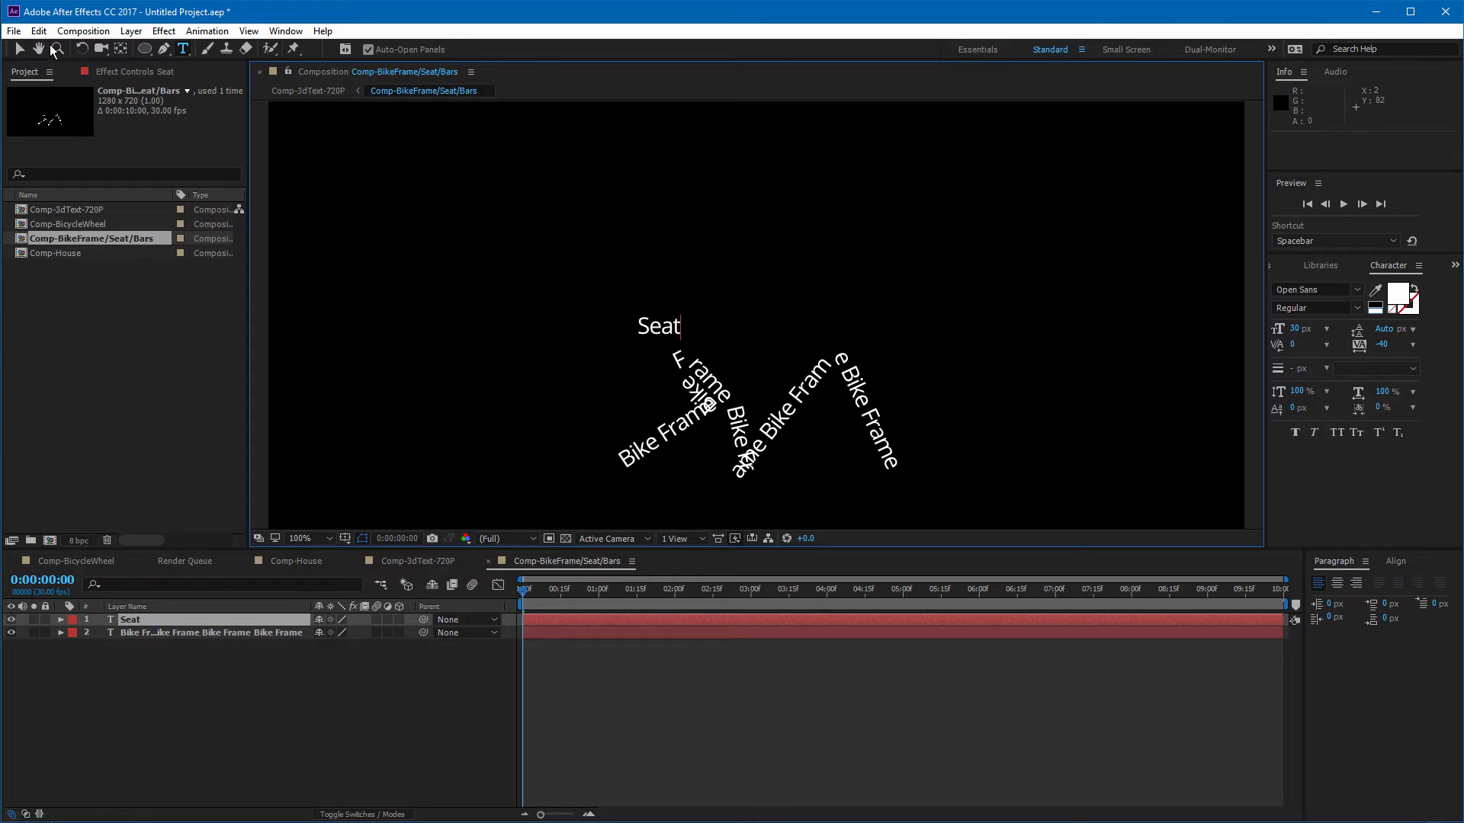
Step: Set the Seat text size to 60 px and position it over the frame's rear tip
left_click(19, 49)
left_click_drag(665, 321, 682, 330)
left_click_drag(1294, 329, 1318, 333)
left_click_drag(682, 333, 651, 340)
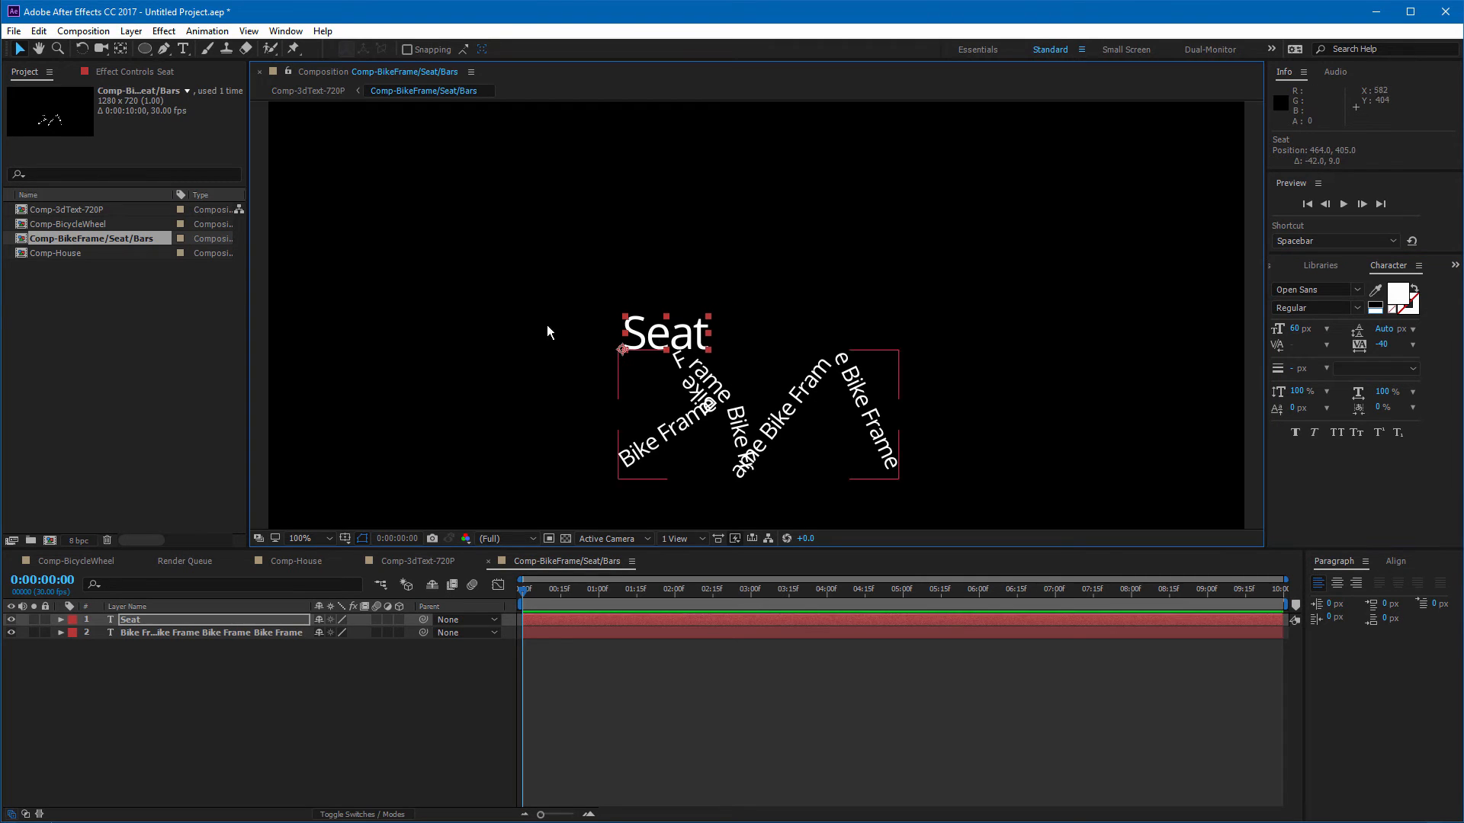
Step: Add a text layer reading "Handle" above the front of the frame
left_click(183, 49)
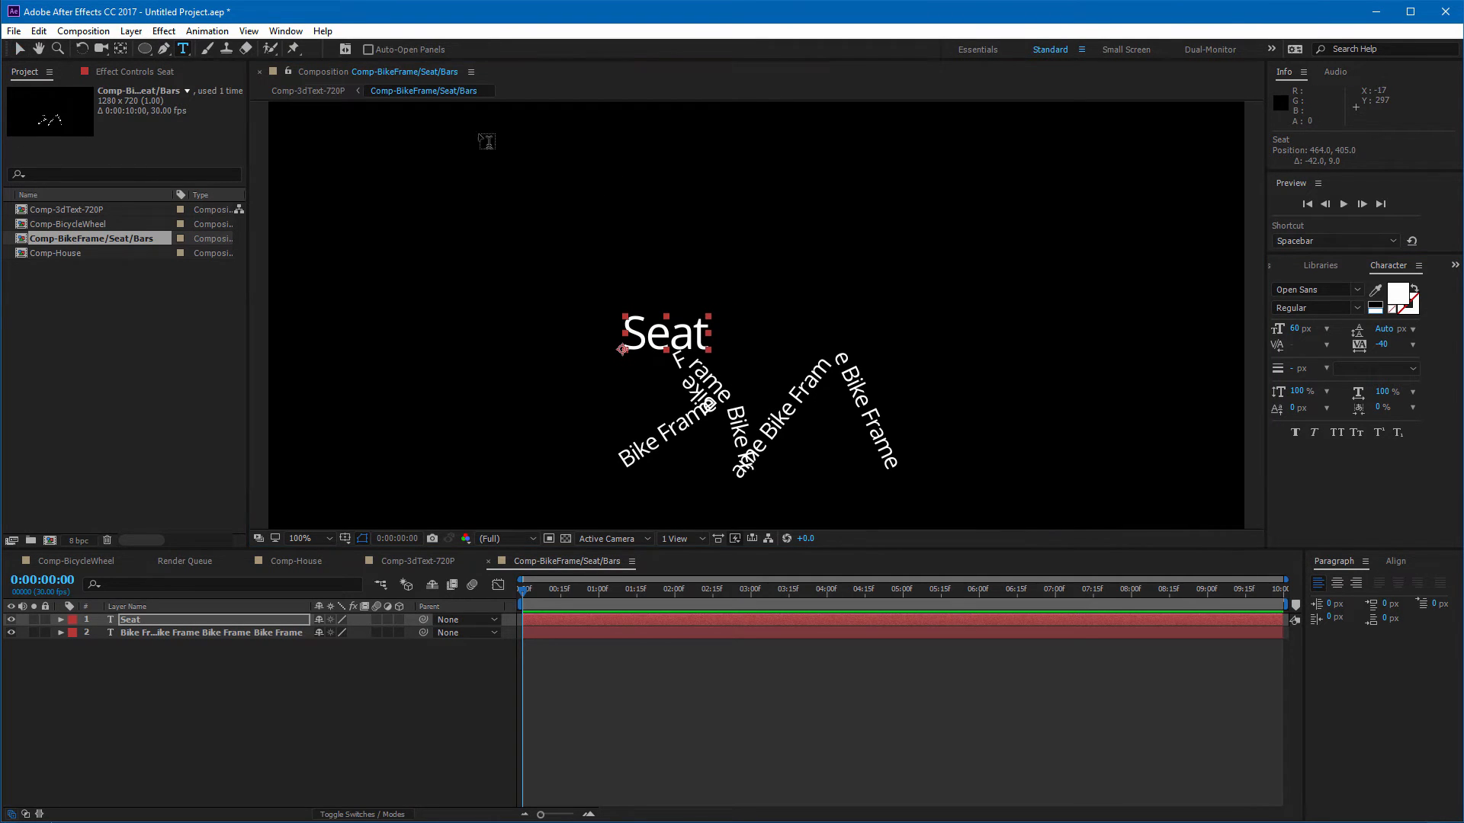
left_click(795, 312)
type("Han")
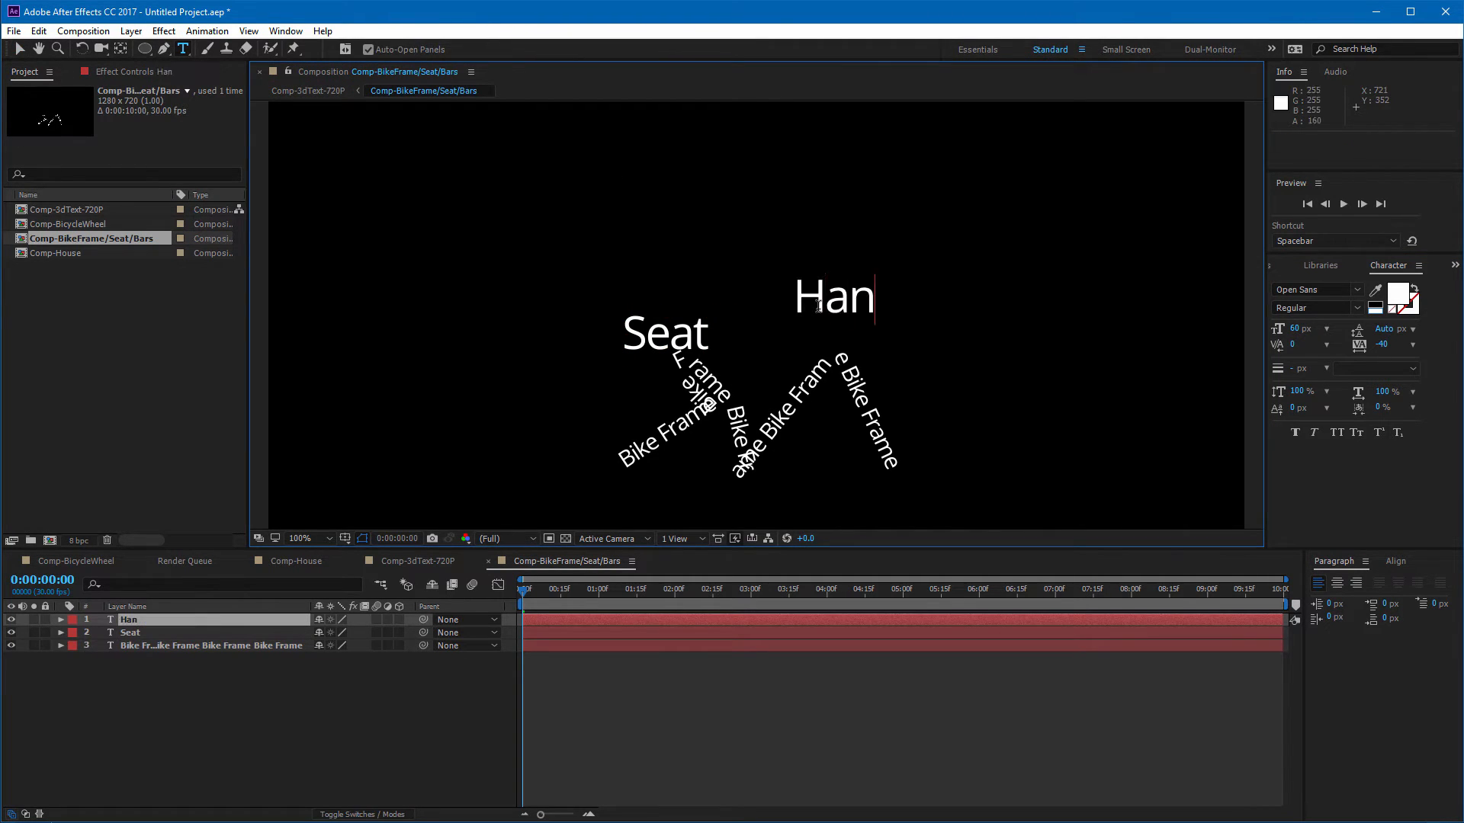
type("dle")
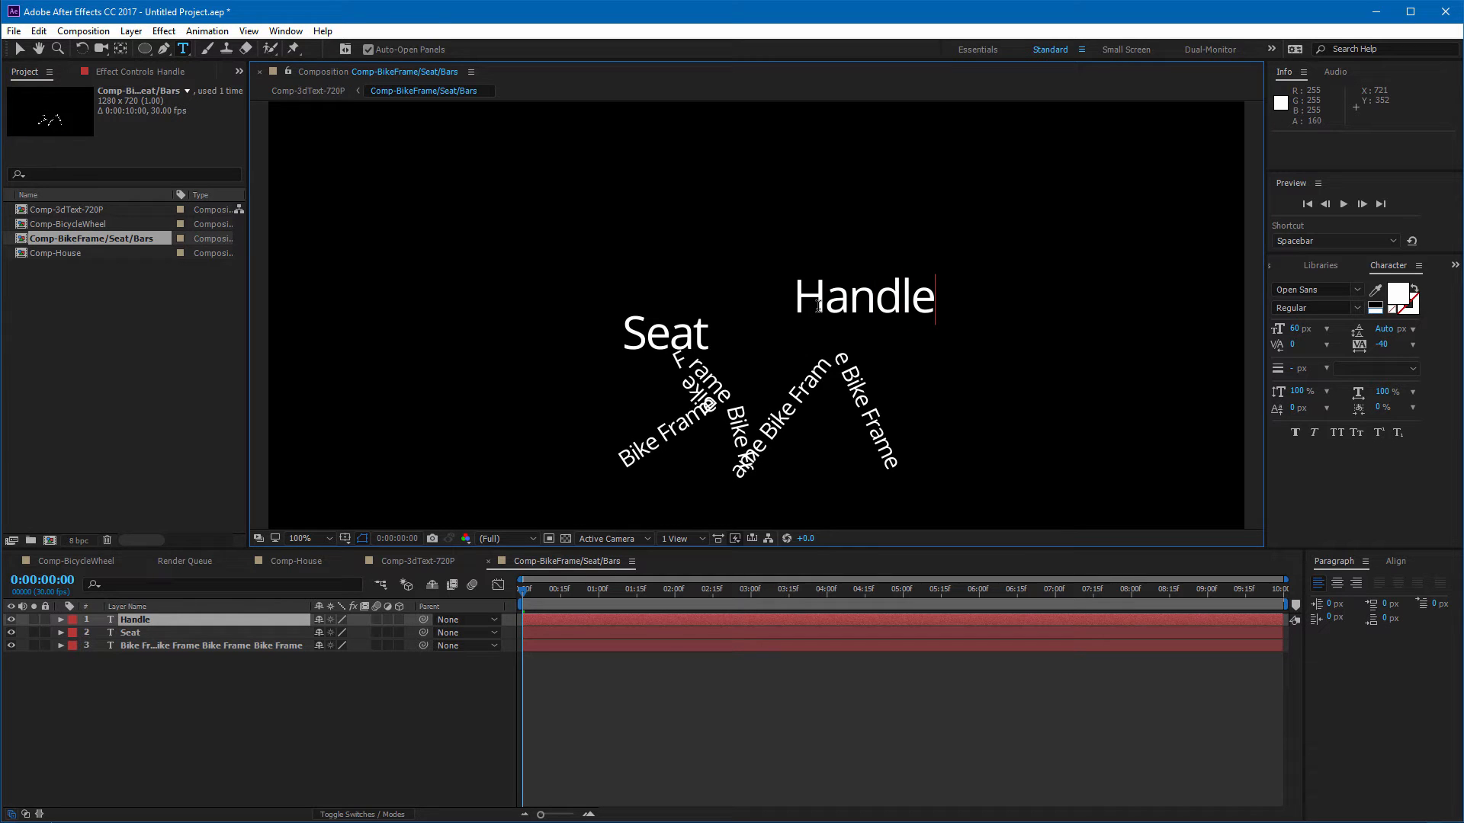
Step: Shrink the Handle text to about 33 px, undoing an accidental move
left_click(19, 49)
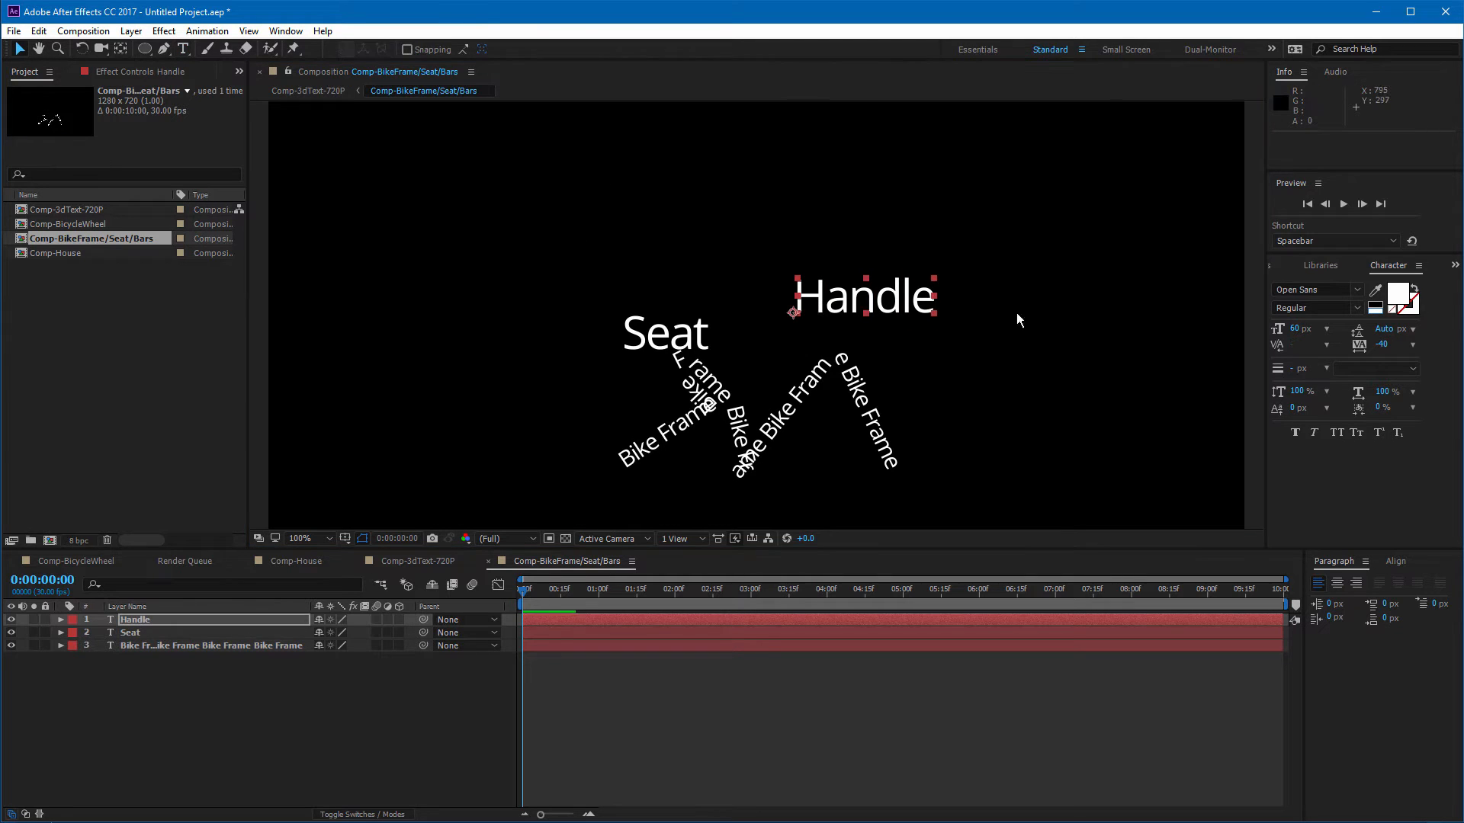
left_click_drag(1298, 330, 1277, 330)
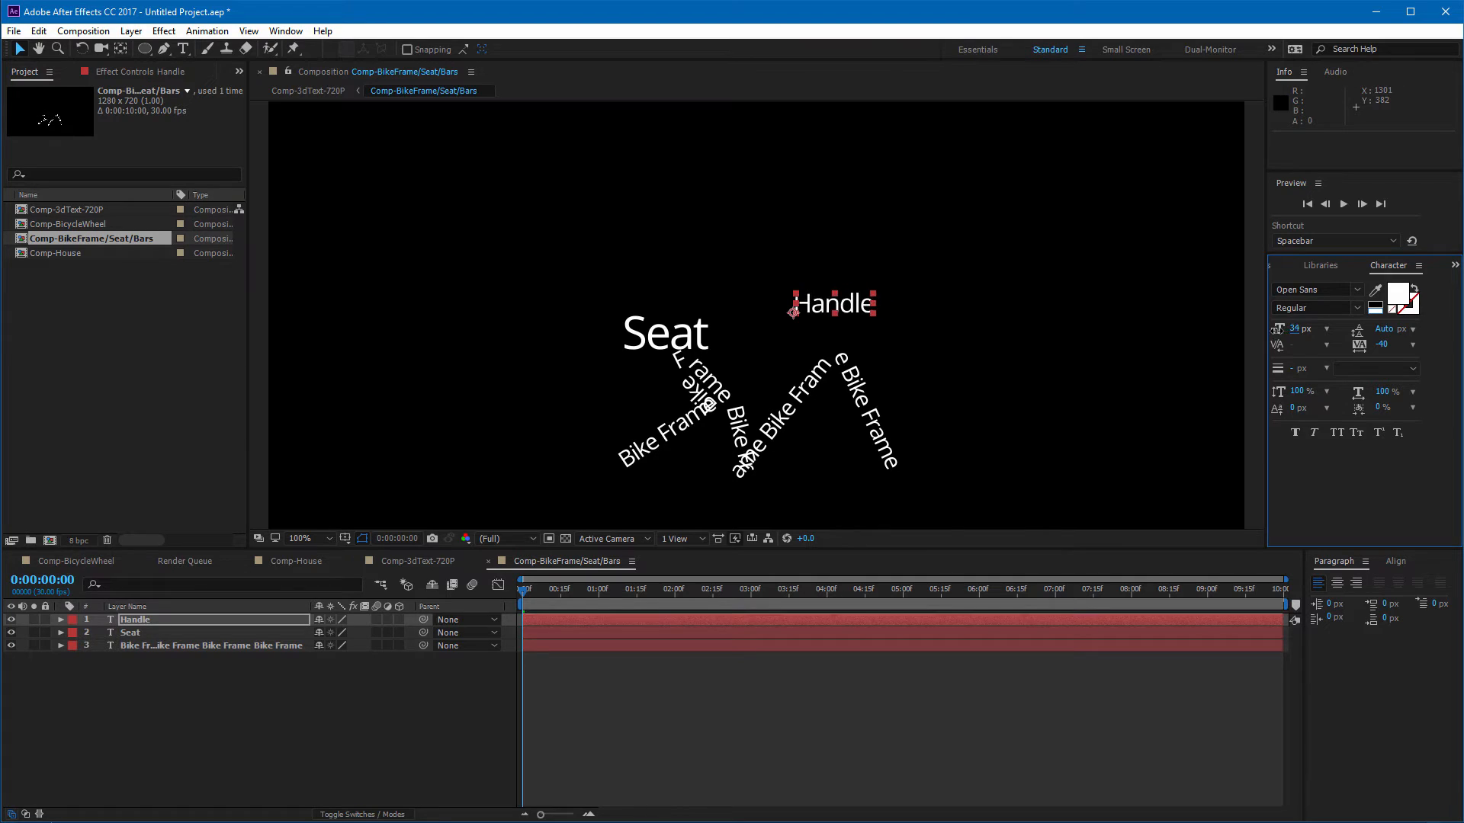
mouse_move(846, 304)
left_mouse_down()
mouse_move(813, 310)
mouse_move(844, 331)
left_mouse_up()
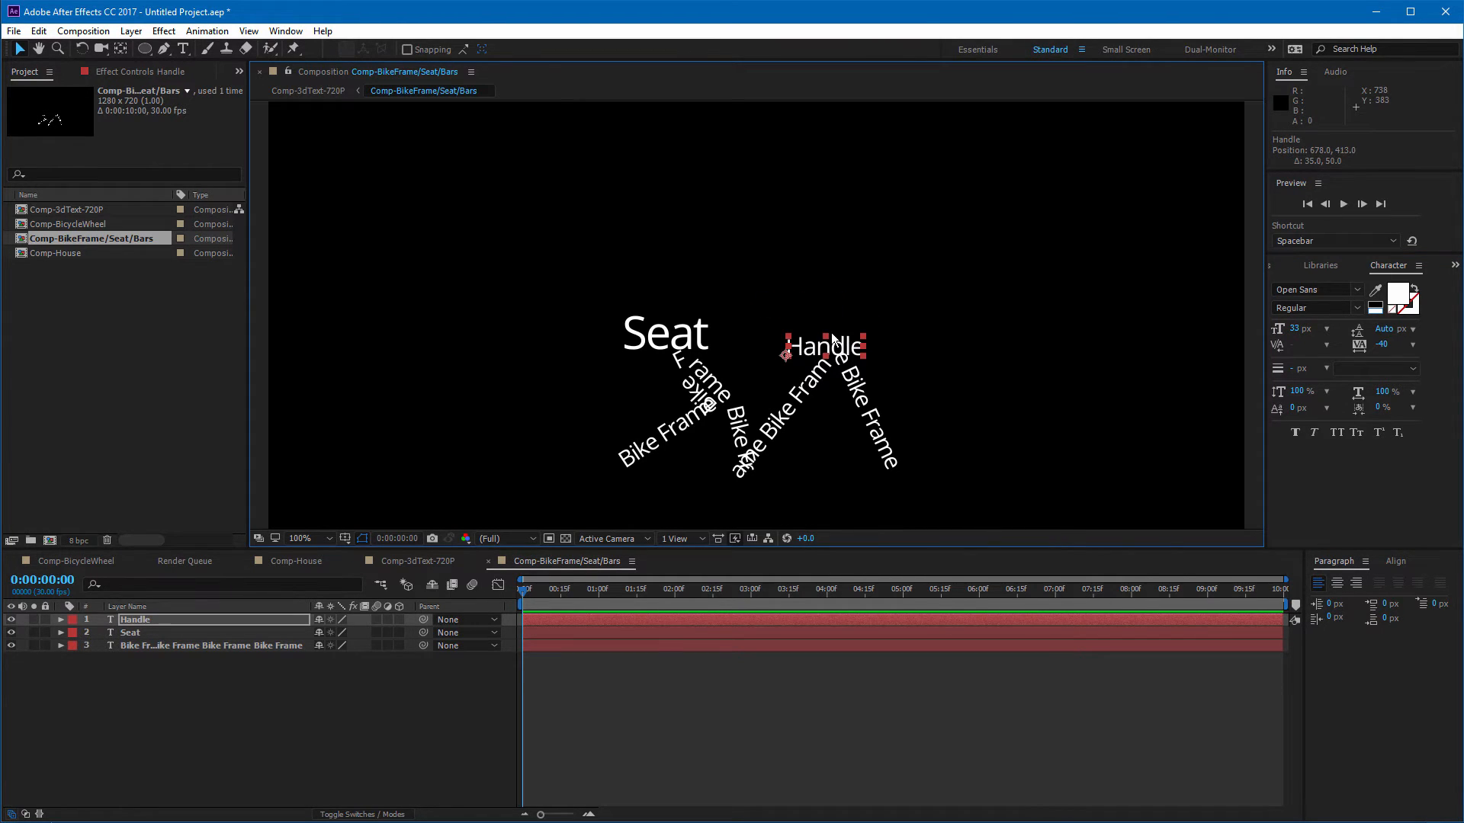
key("ctrl+z")
Step: Duplicate the Handle layer, move the copy just below it, and change its text to "bars"
key("ctrl+d")
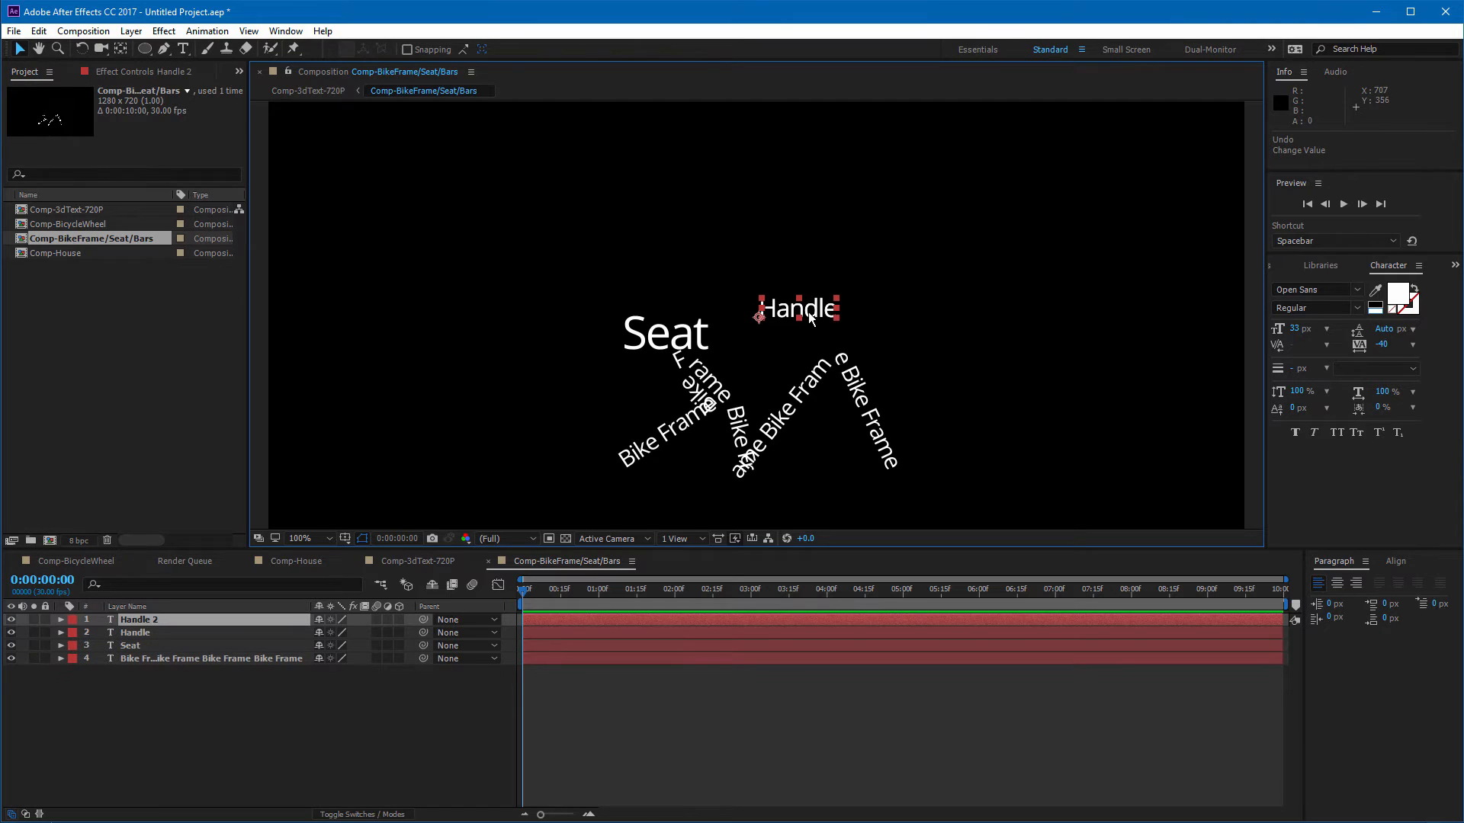
left_click_drag(811, 319, 831, 342)
double_click(831, 338)
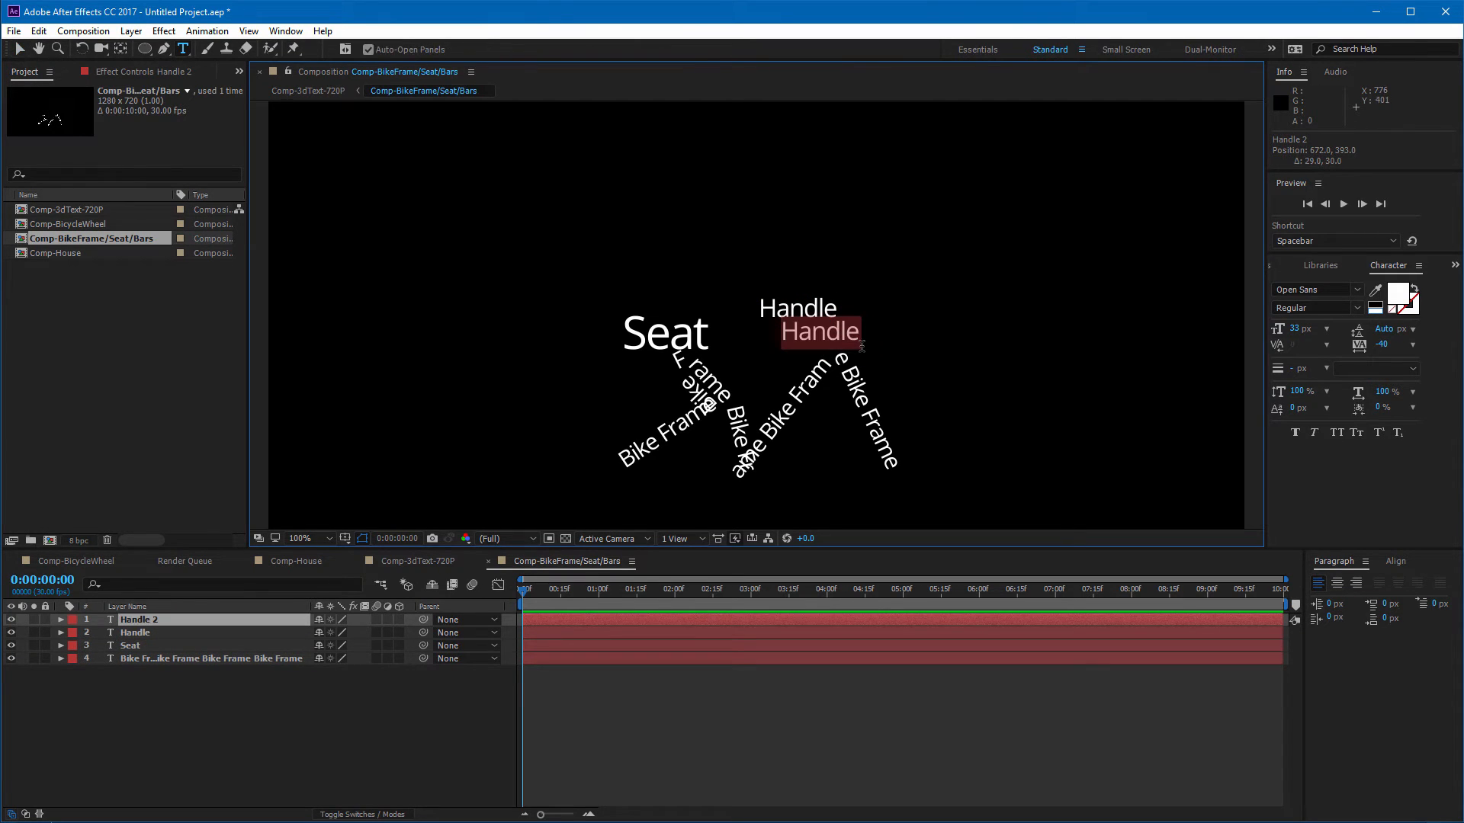
type("bars")
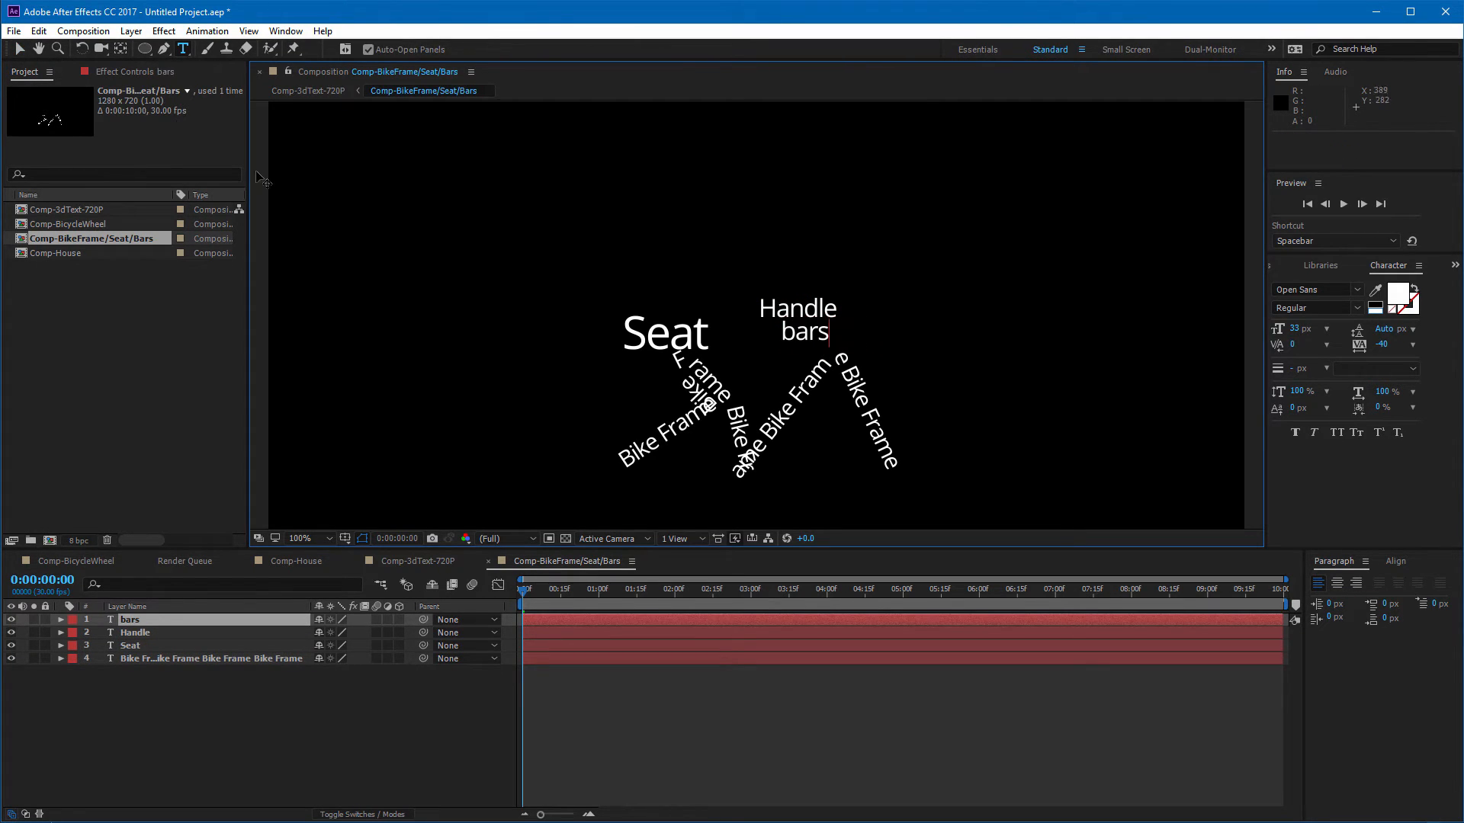
Step: Rotate the bars text 79° and place it vertically beside Handle along the front fork
left_click(19, 49)
key("r")
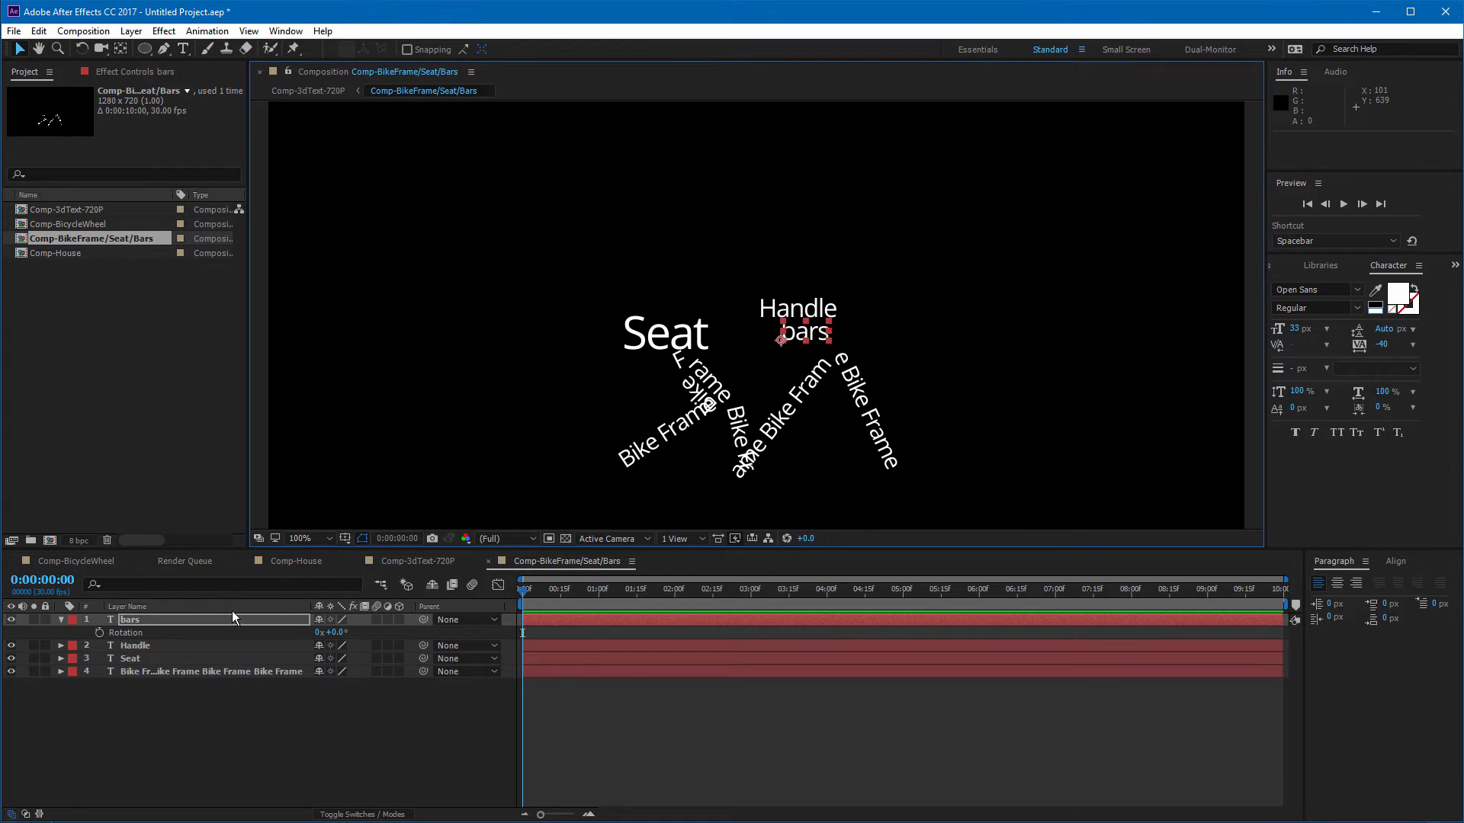
left_click_drag(335, 633, 396, 634)
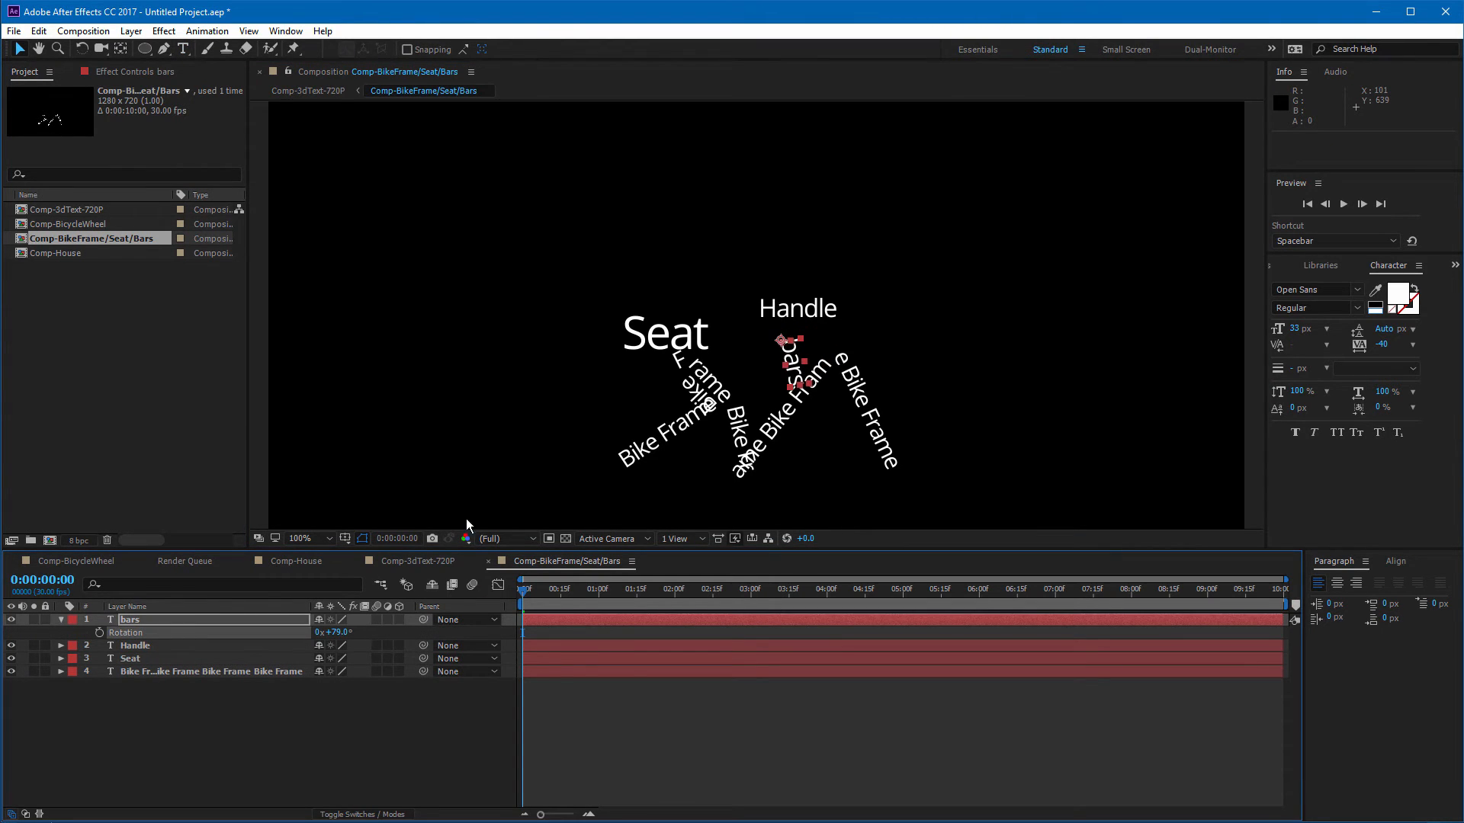
left_click_drag(792, 357, 844, 326)
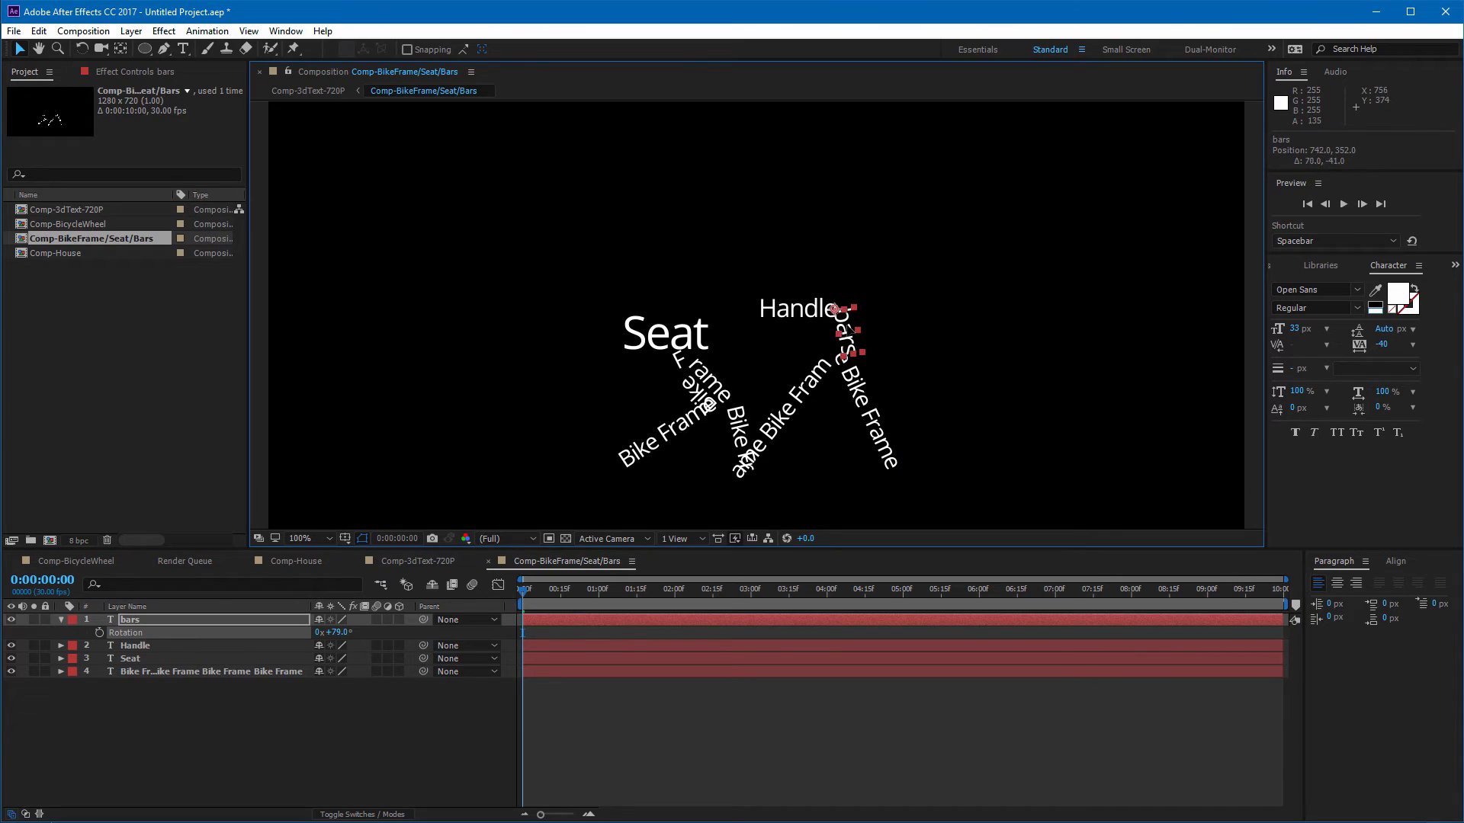
left_click(903, 336)
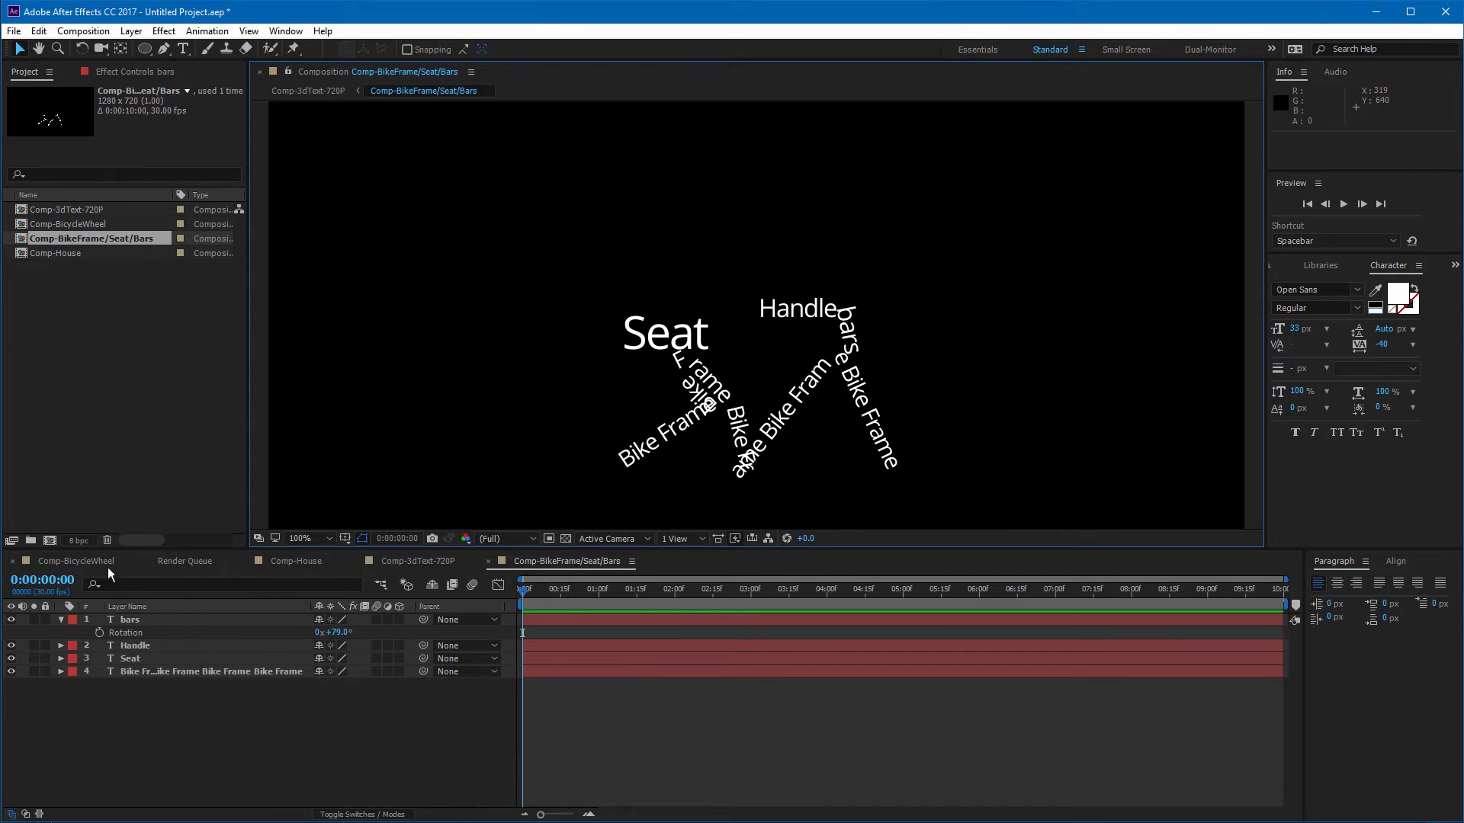
Step: Close the extra timeline tabs to return to the Comp-3dText-720P composition
left_click(149, 562)
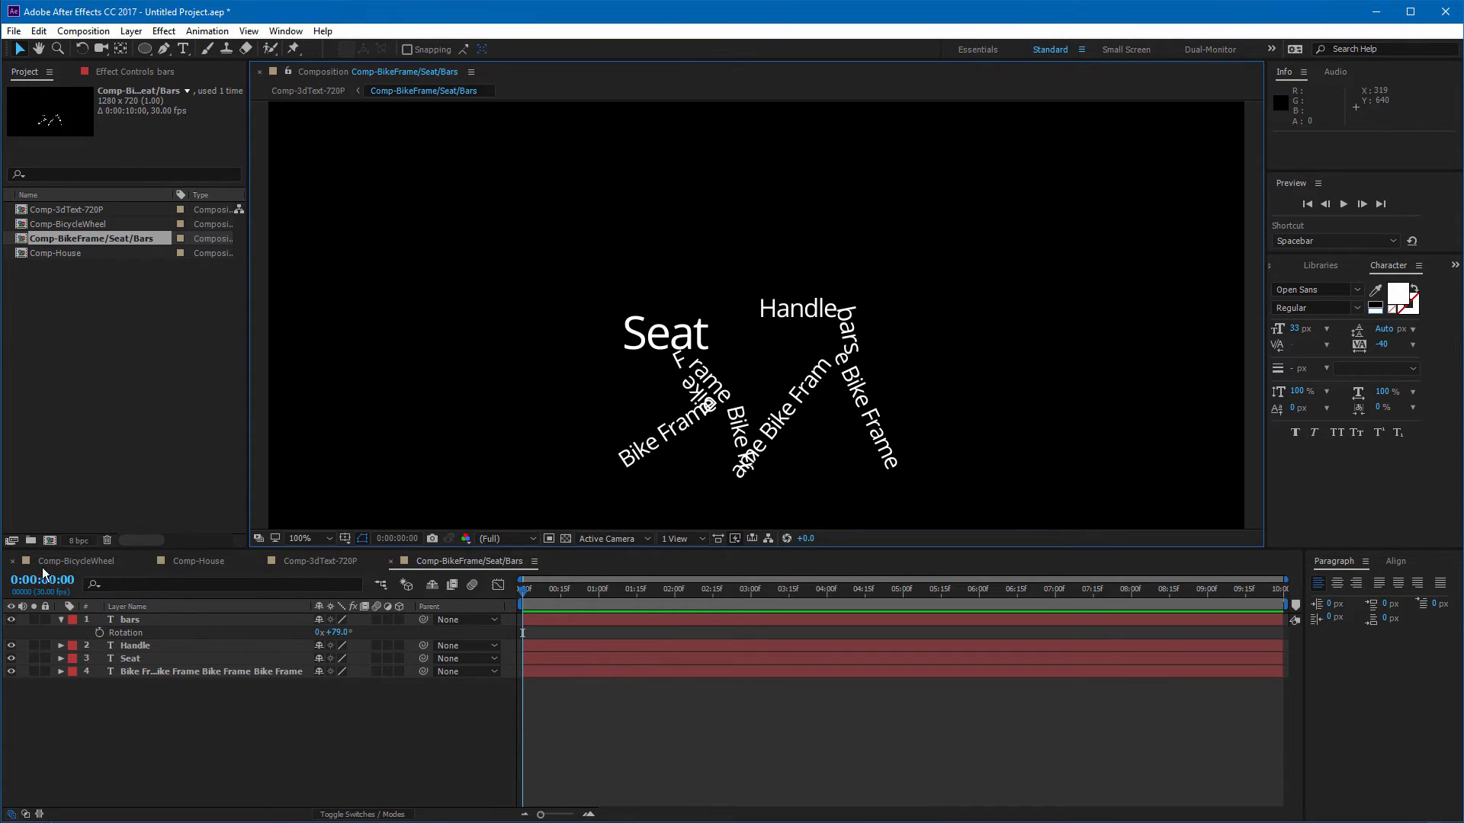
left_click(84, 561)
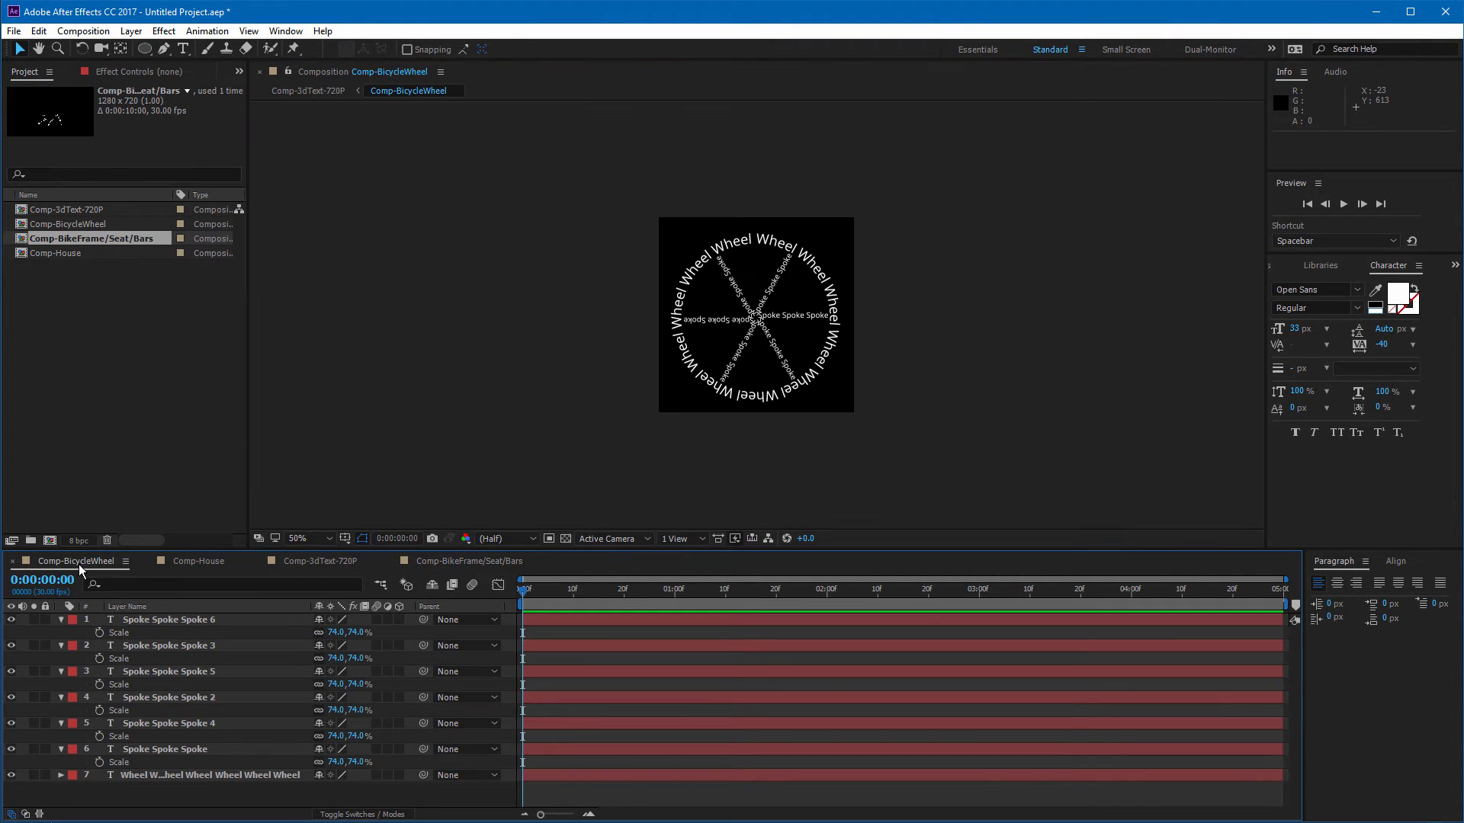
left_click(13, 561)
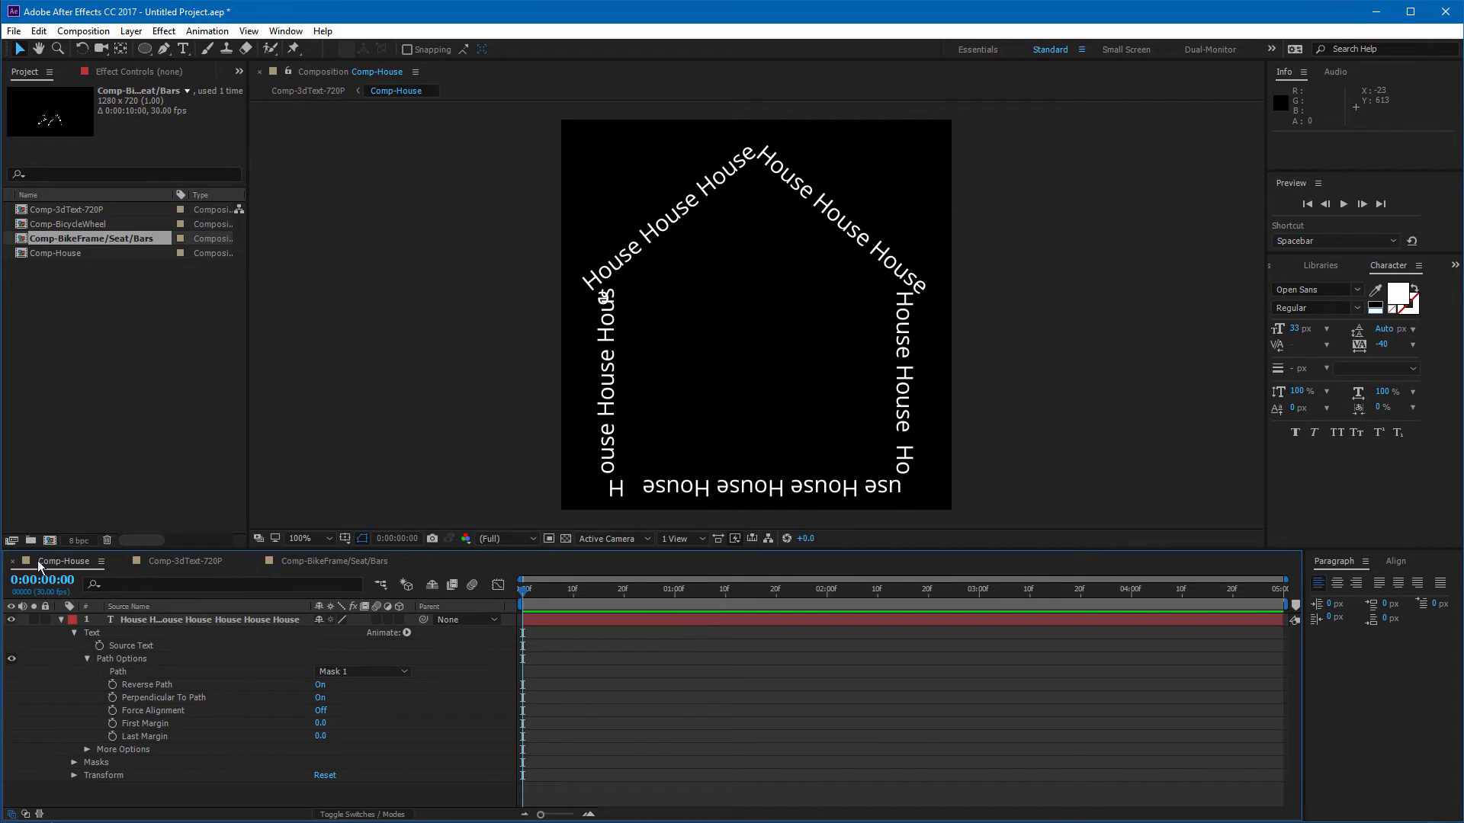
left_click(12, 562)
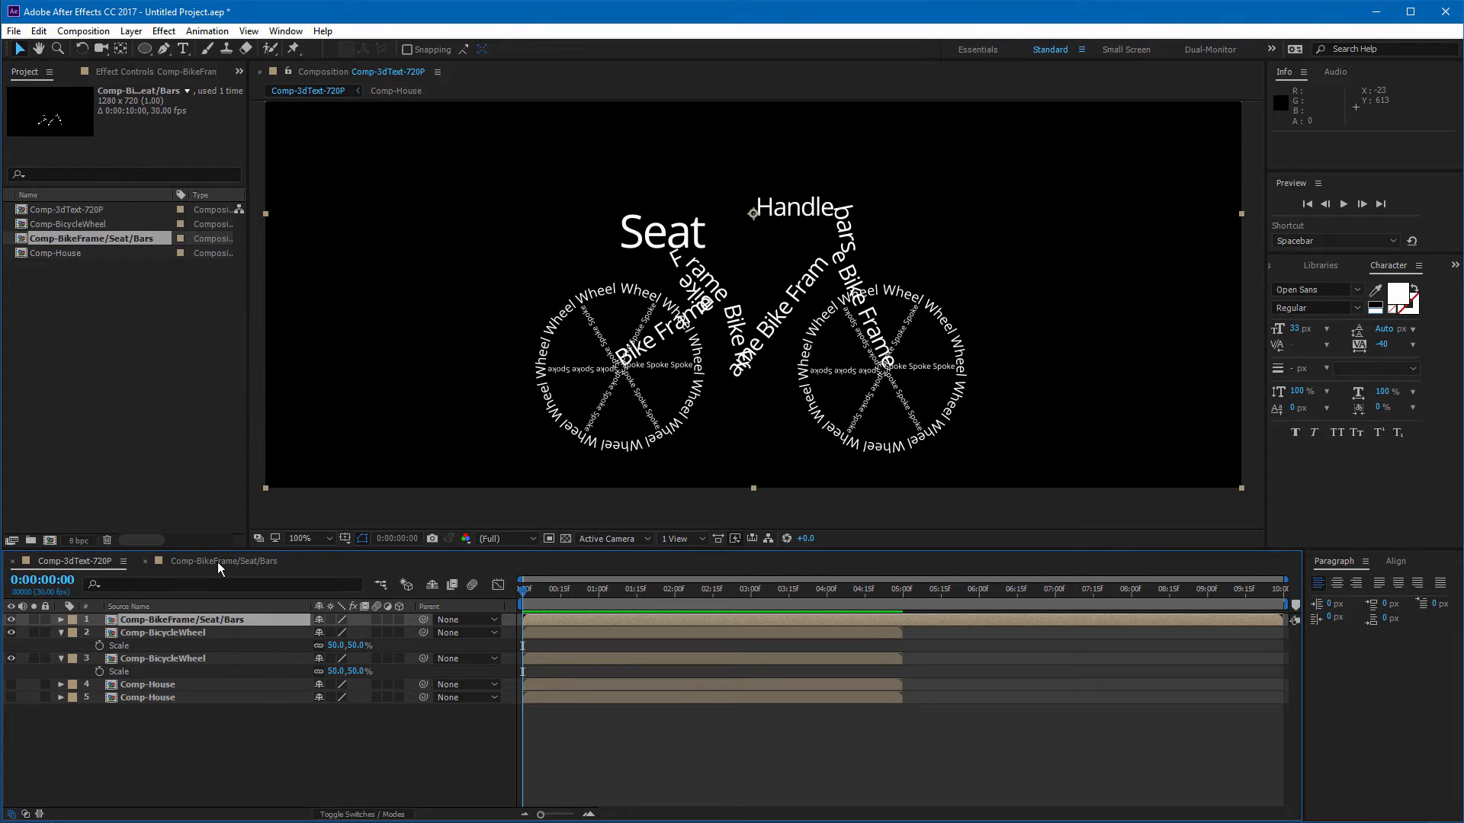
Step: Parent both Comp-BicycleWheel layers to the Comp-BikeFrame/Seat/Bars layer
left_click(145, 561)
left_click(936, 726)
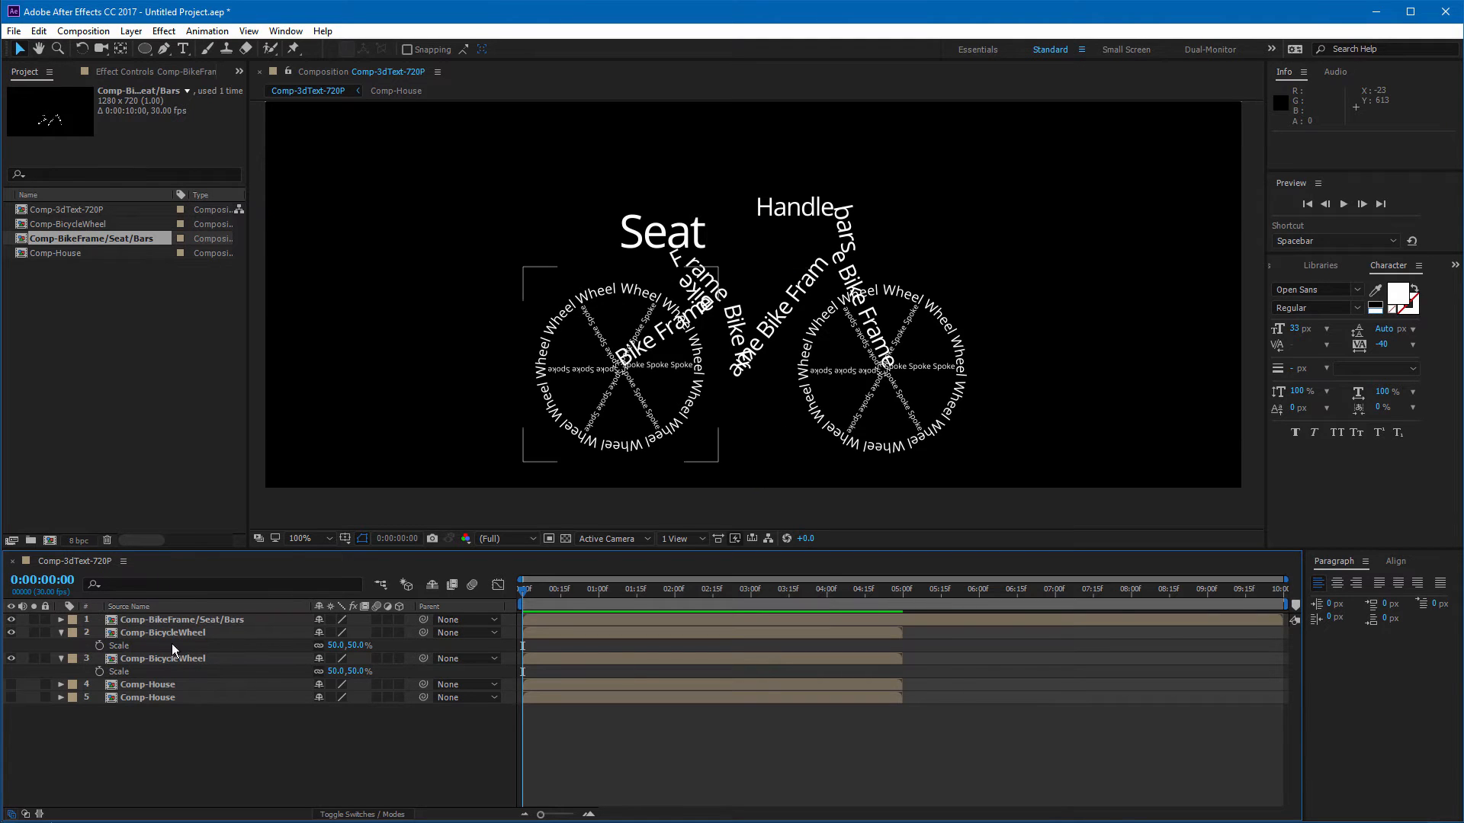
left_click(212, 616)
left_click(194, 633)
left_click(184, 658)
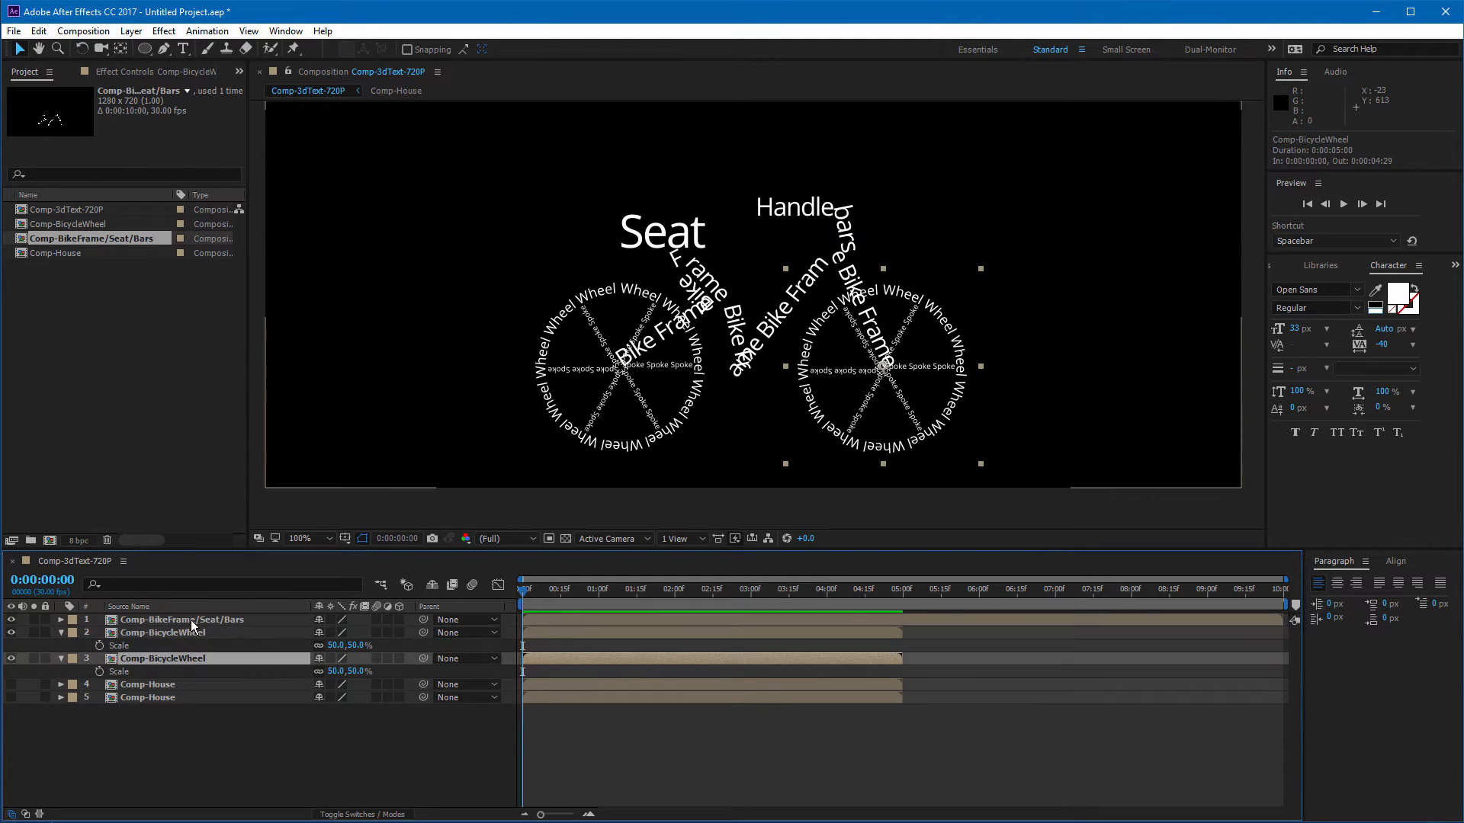
left_click(191, 620)
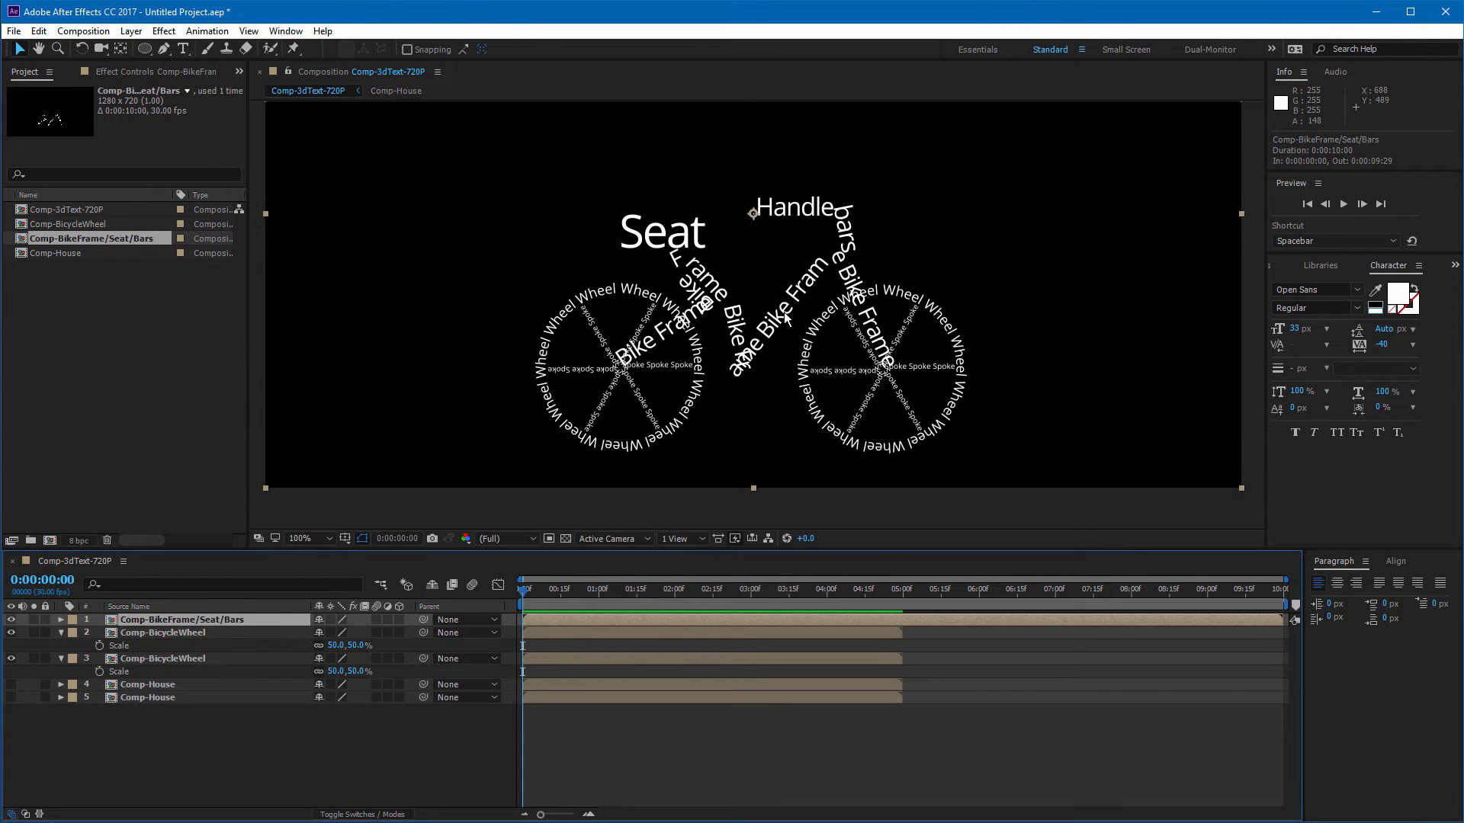
left_click(201, 635)
left_click(202, 662, "shift")
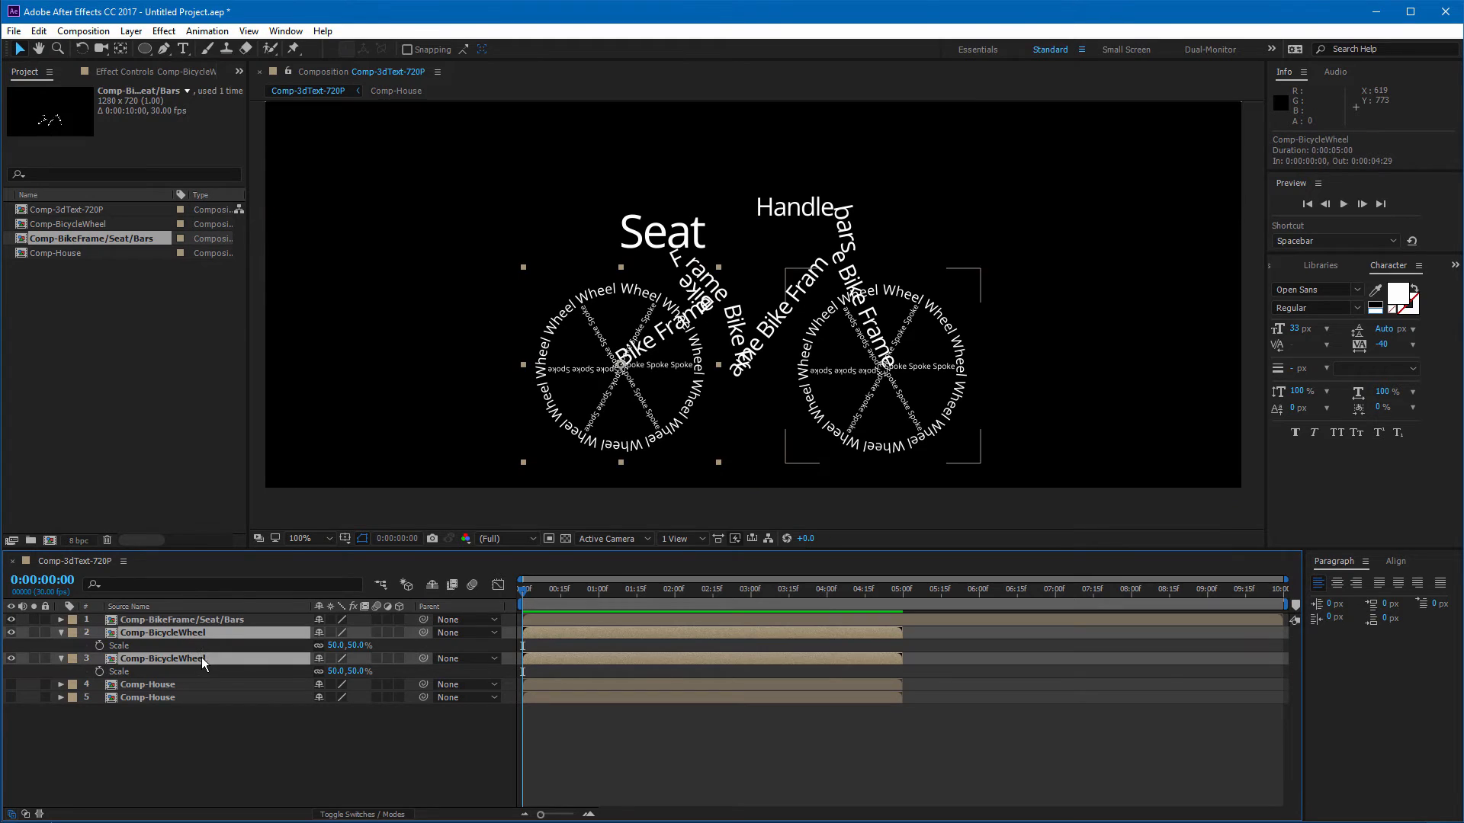
left_click(493, 632)
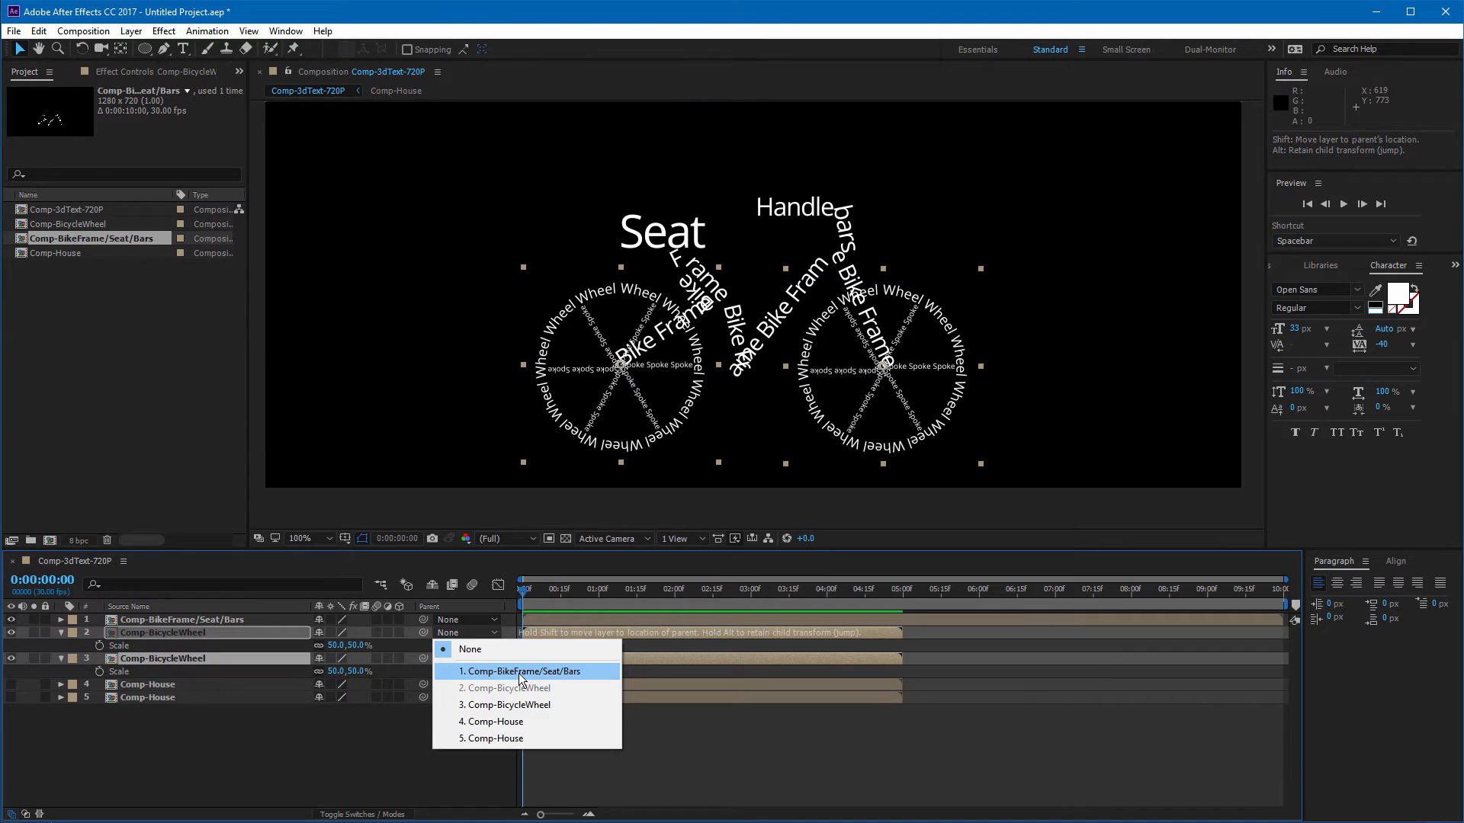
left_click(523, 671)
Step: Move the bike frame, with its attached wheels, about 26 px left and 13 px up
left_click_drag(762, 418, 742, 408)
key("r")
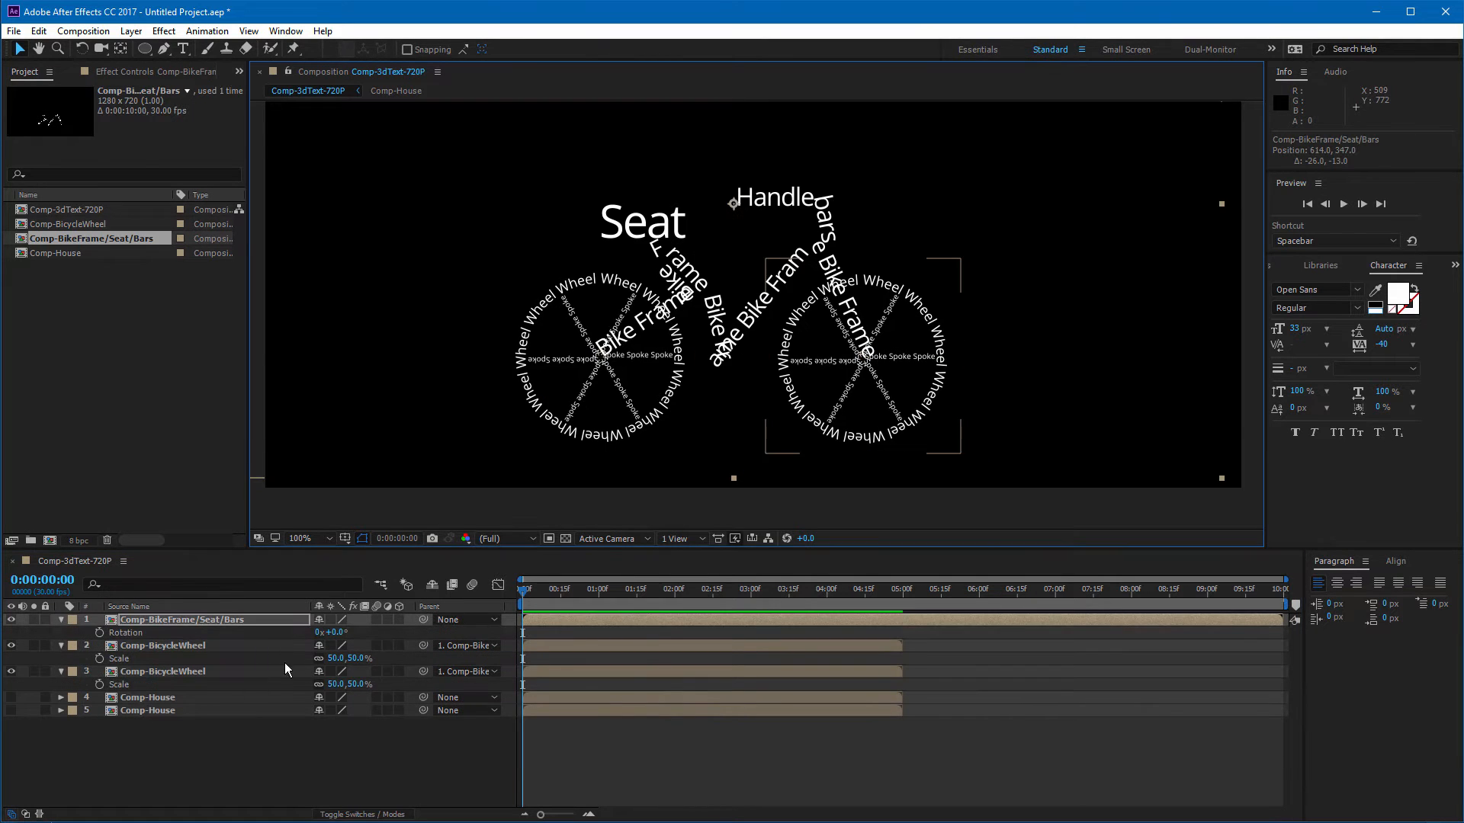
mouse_move(338, 632)
left_mouse_down()
mouse_move(352, 633)
mouse_move(337, 632)
left_mouse_up()
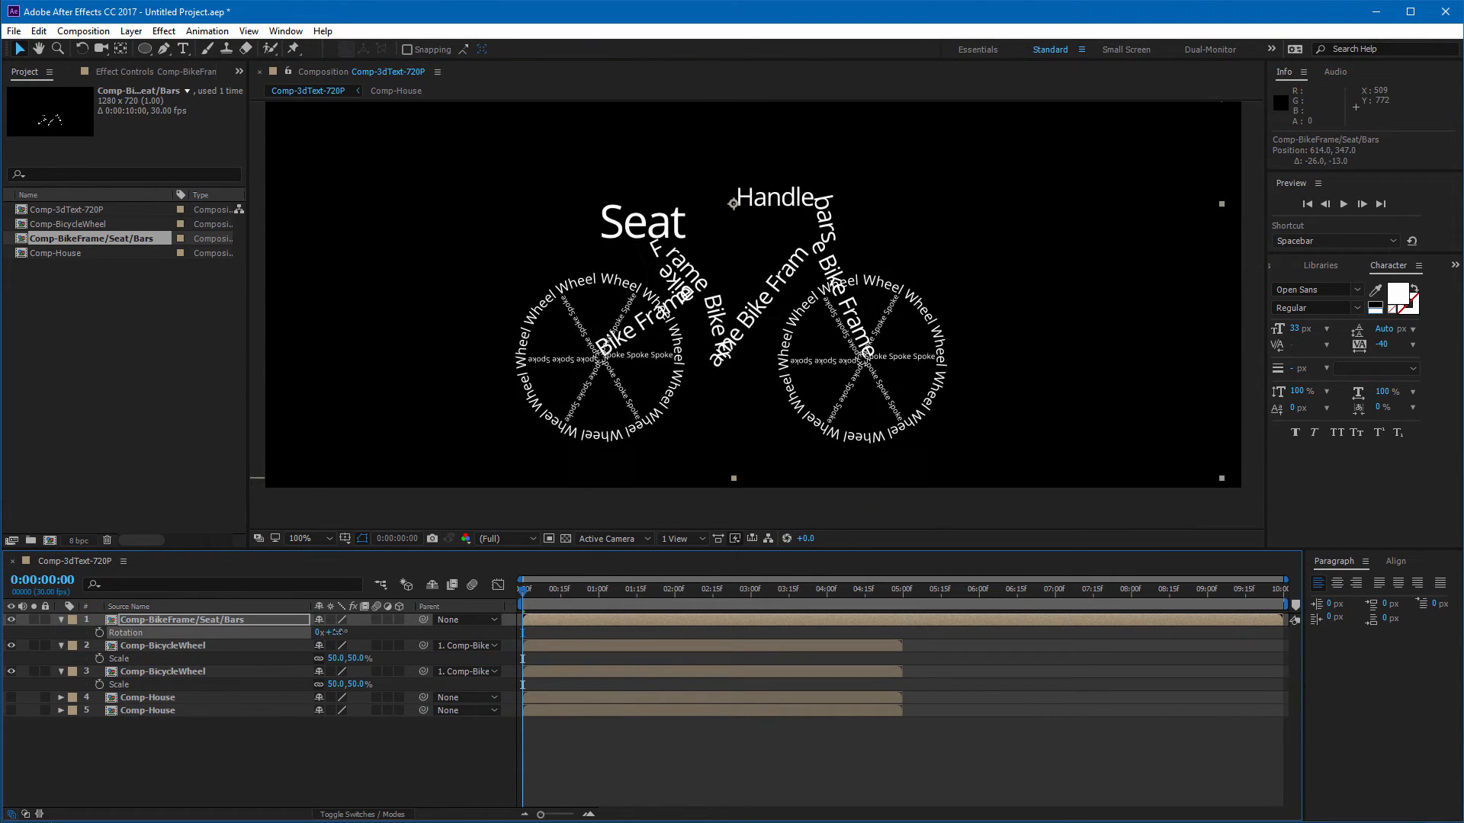
left_click_drag(523, 590, 669, 611)
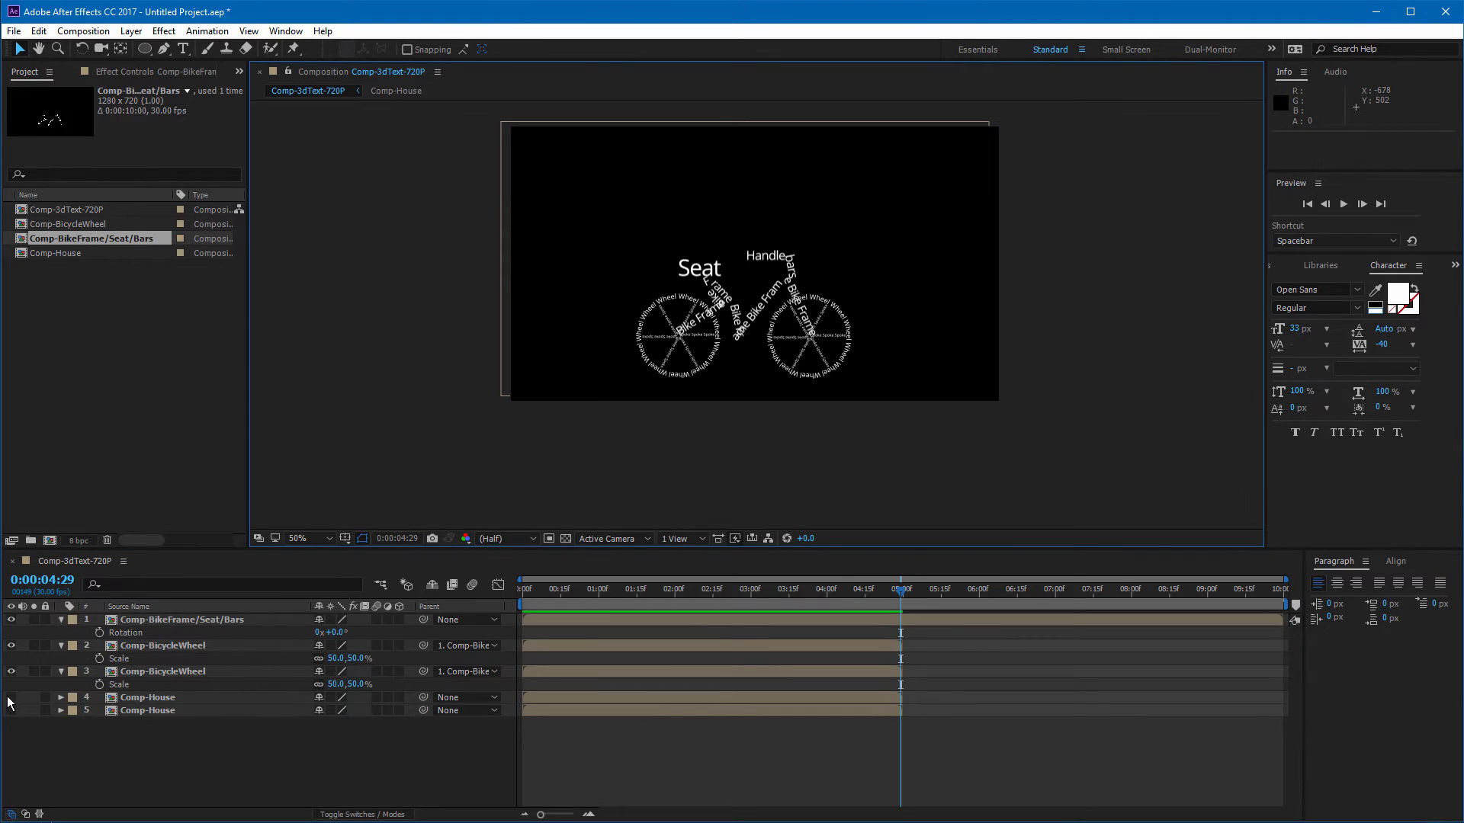
Step: Show both Comp-House layers and scale the first House layer to 61%
left_click(11, 697)
left_click(11, 711)
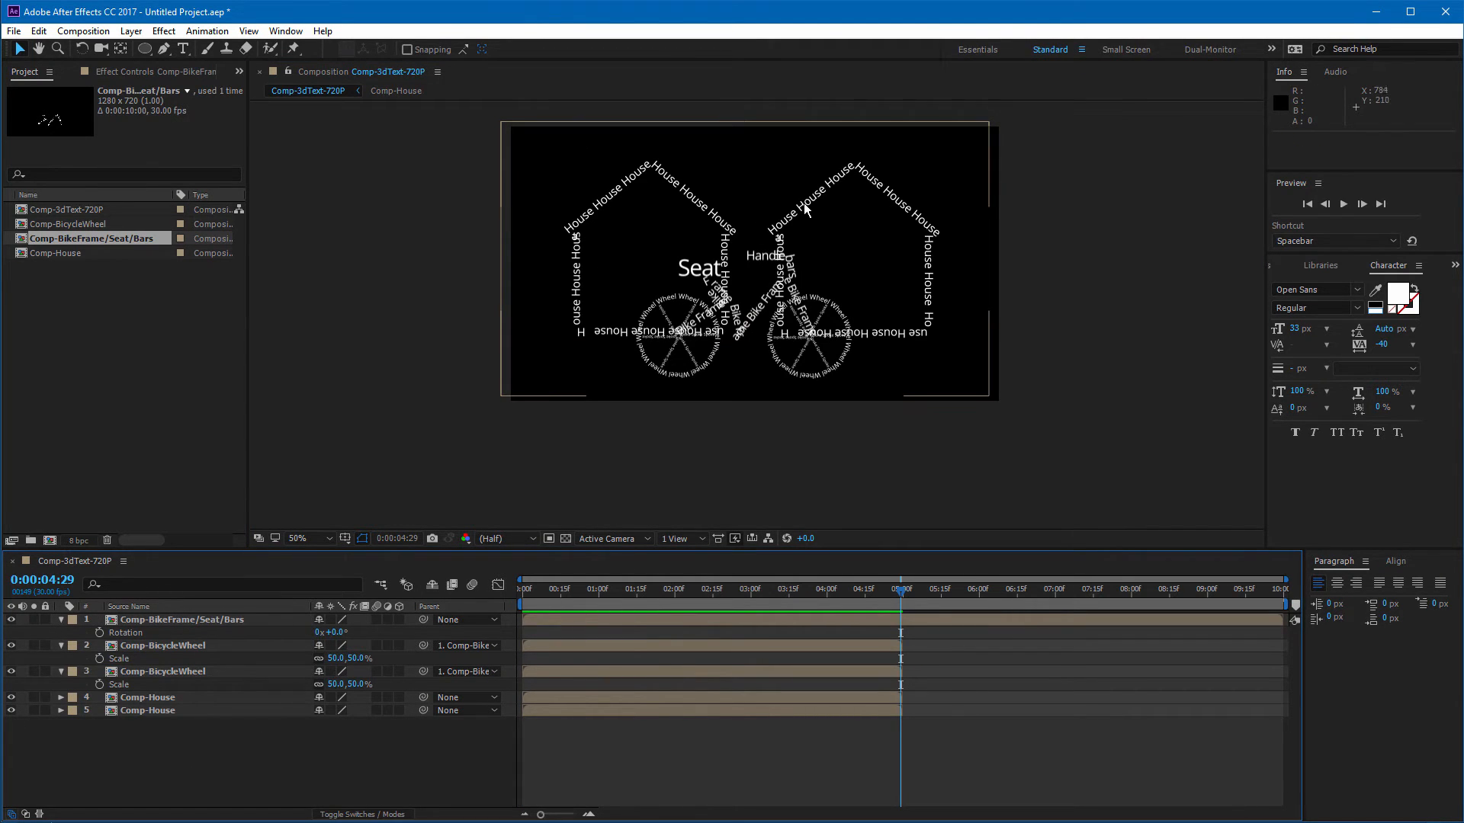
left_click(743, 250)
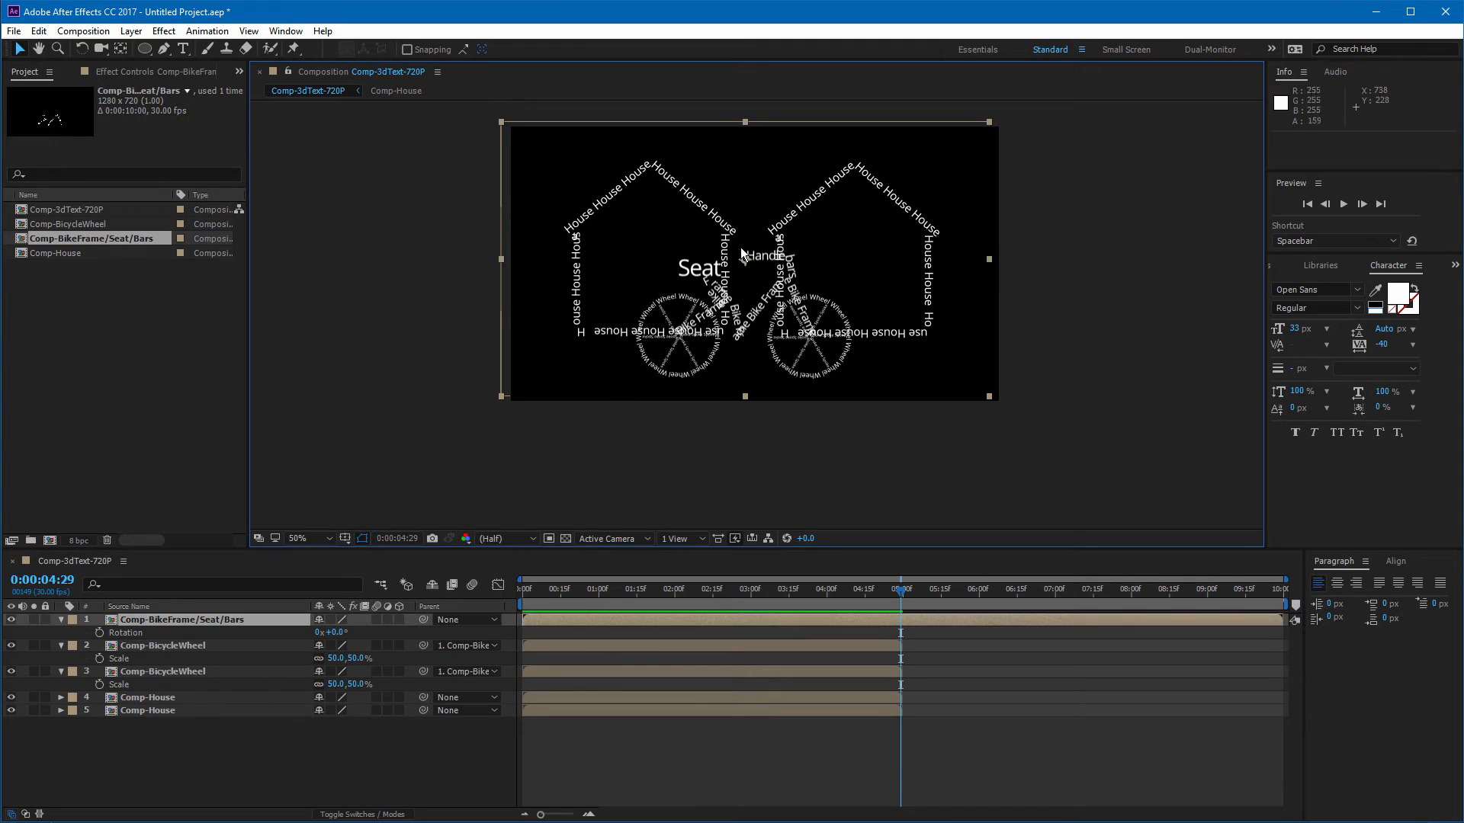
left_click(186, 698)
key("s")
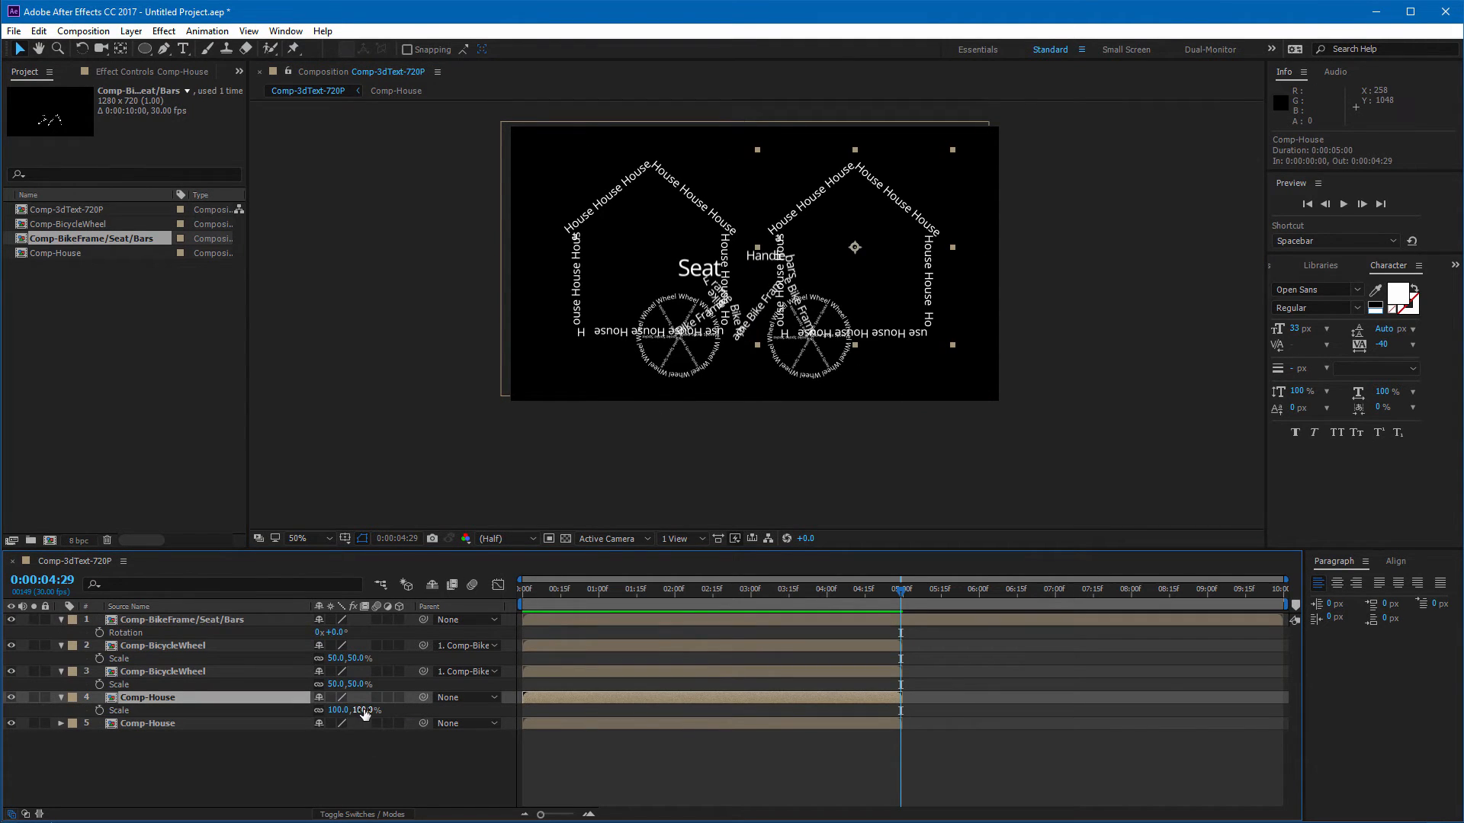
left_click_drag(364, 712, 335, 712)
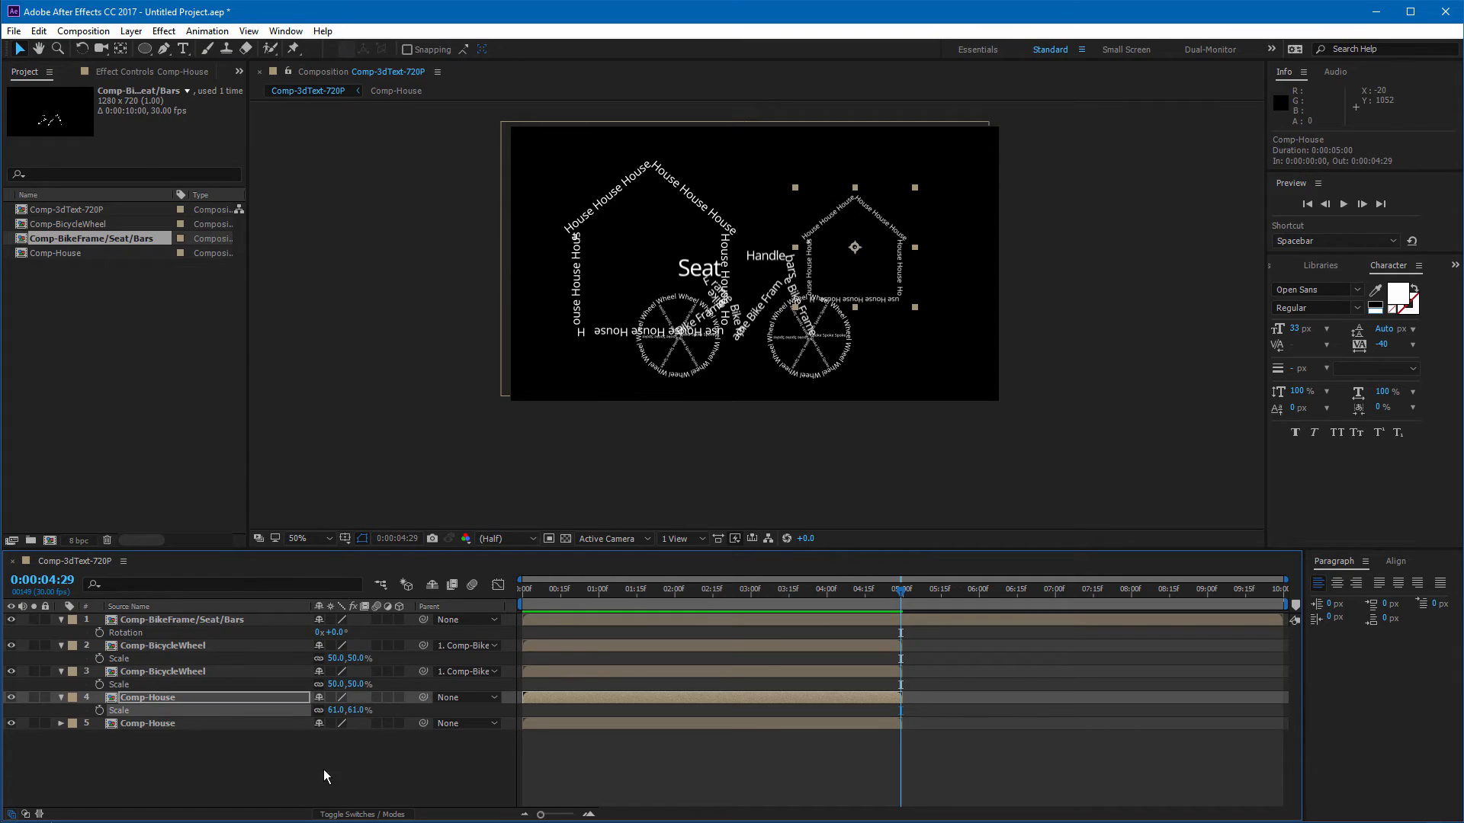
Step: Scale the second Comp-House layer to 84%
left_click(167, 725)
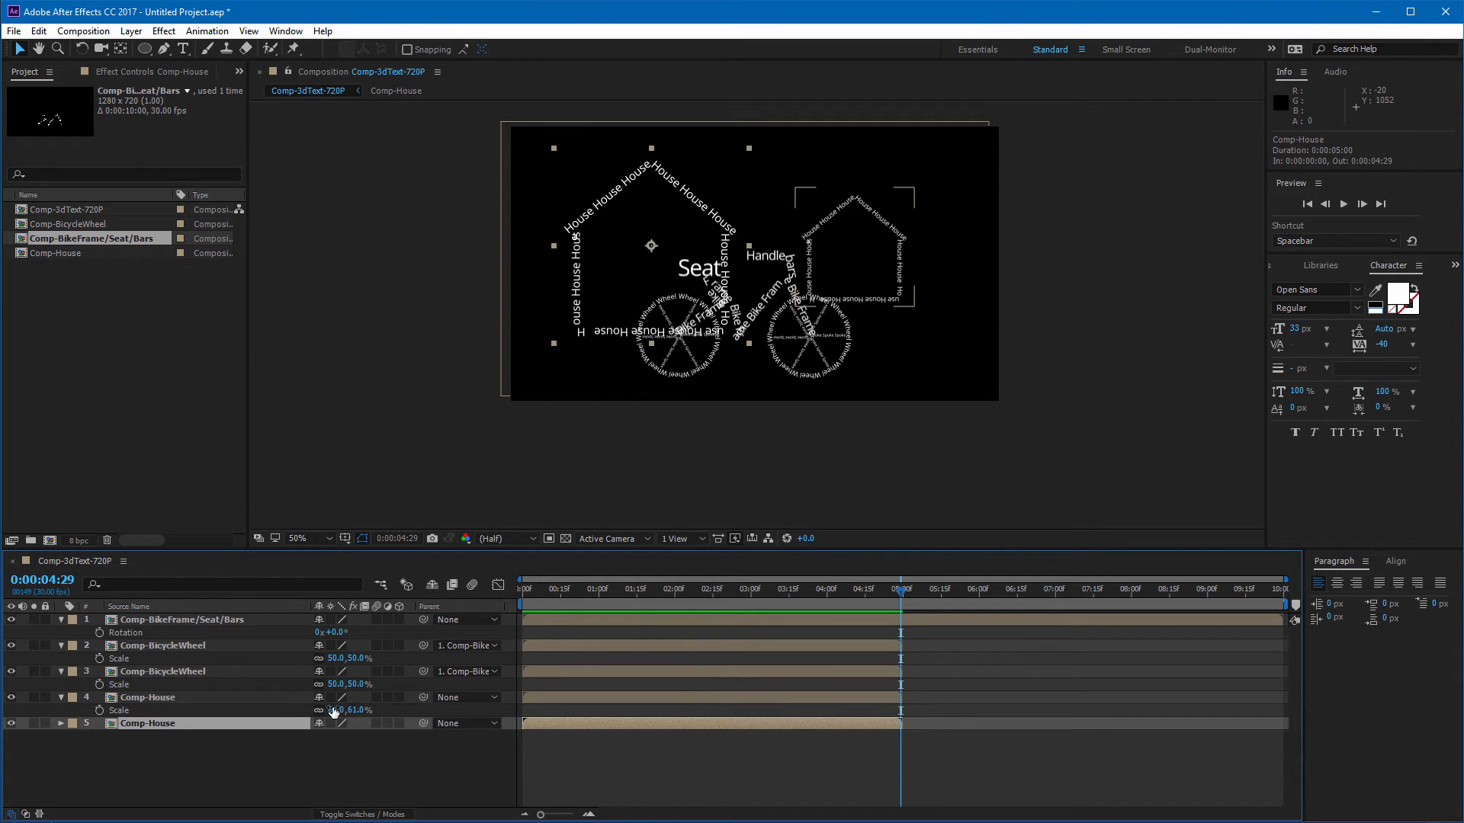
key("s")
left_click_drag(336, 736, 324, 737)
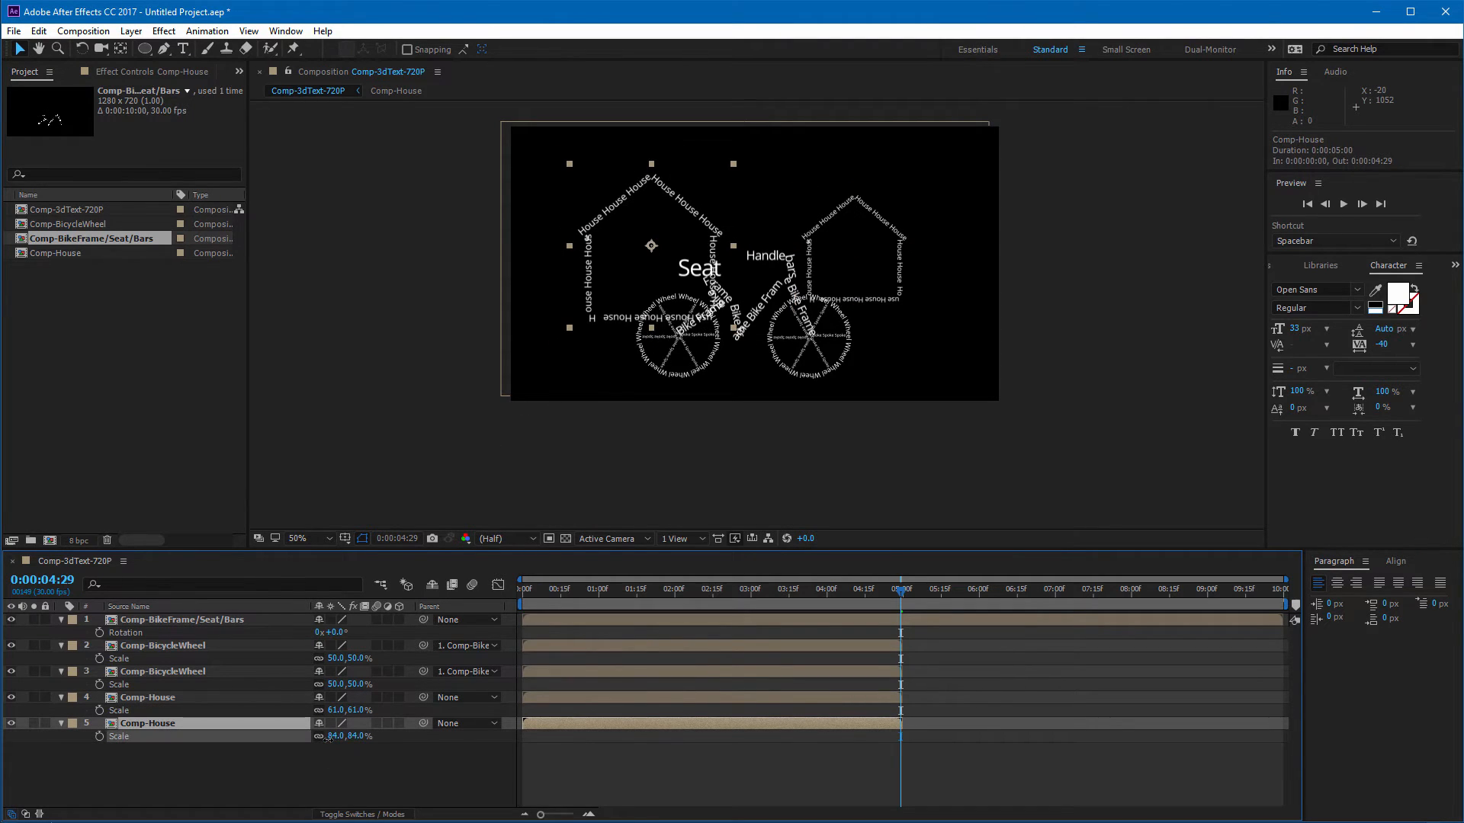
left_click(727, 443)
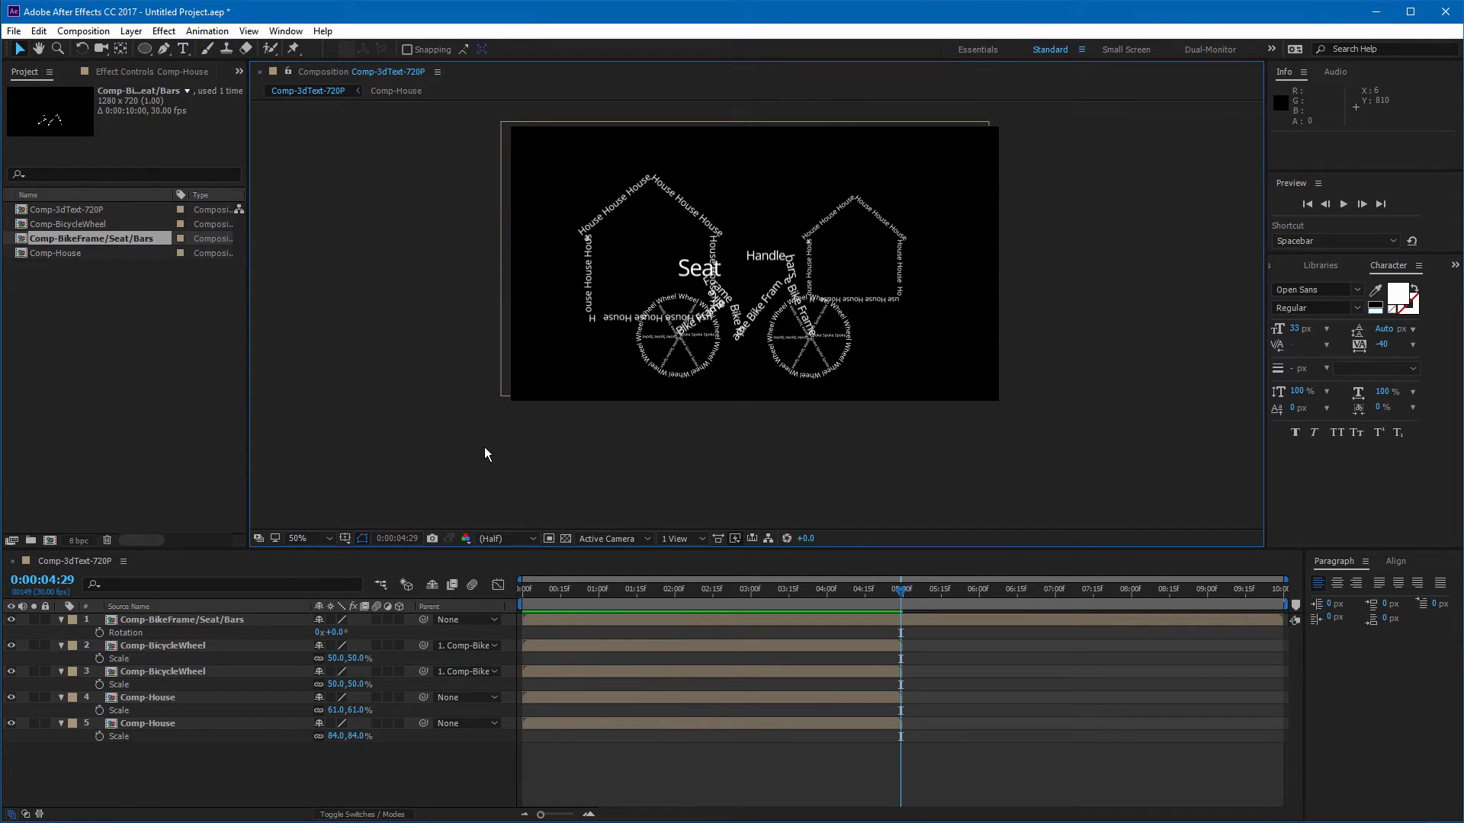
Step: Open the Comp-BicycleWheel composition and set its duration to 10 seconds
double_click(194, 645)
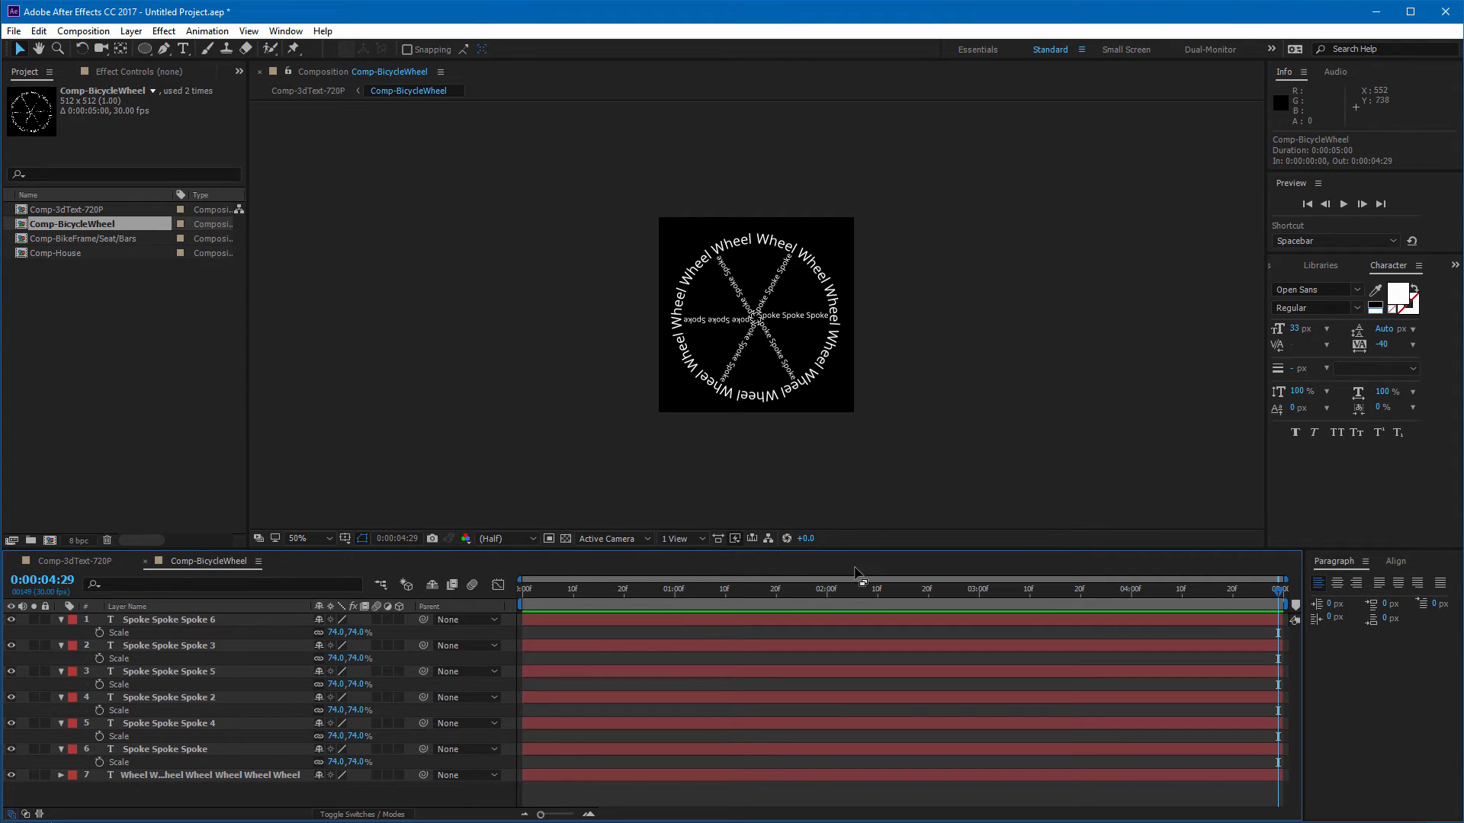
left_click(98, 31)
left_click(104, 71)
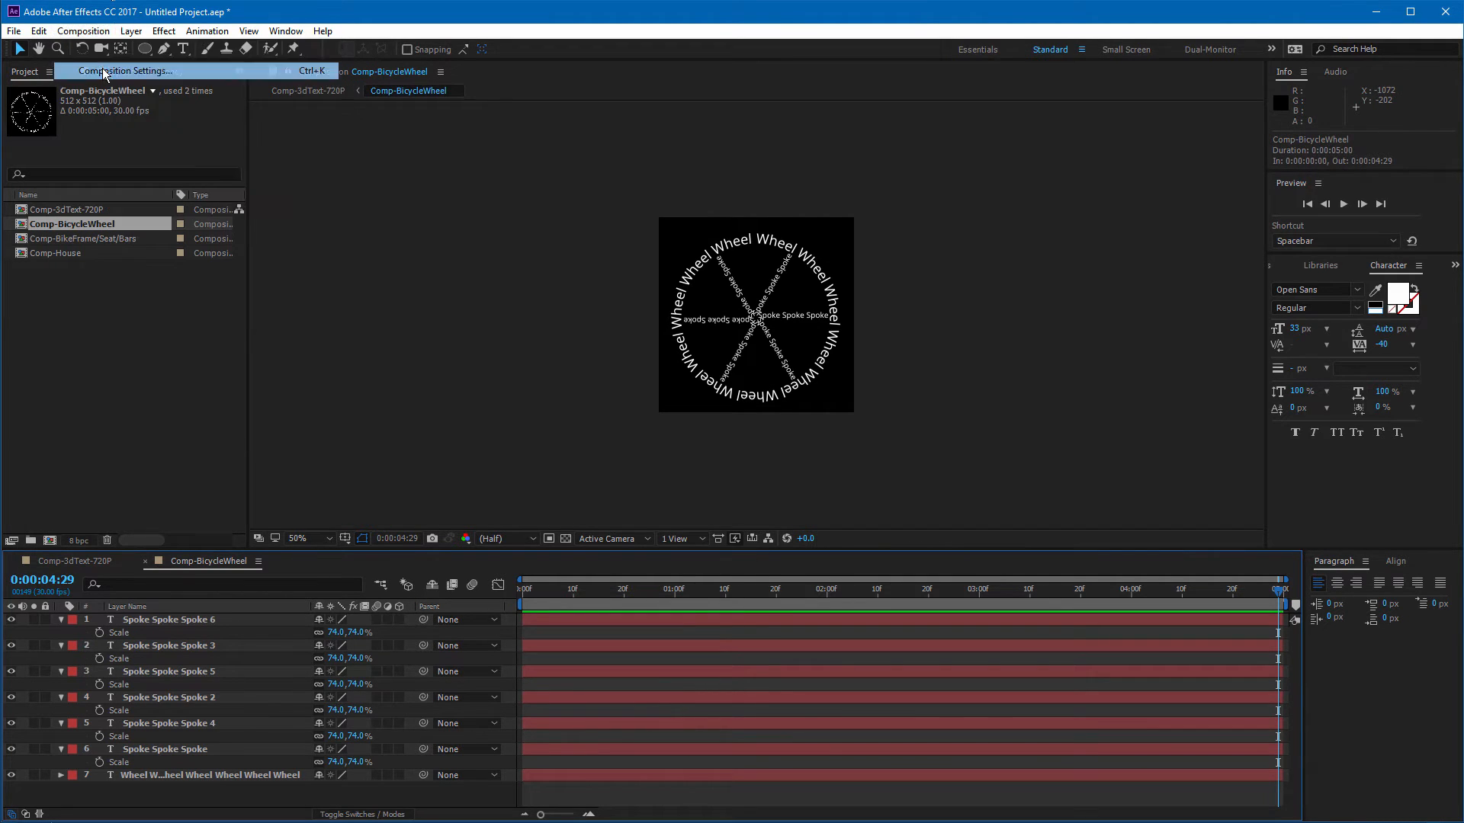
left_click(503, 424)
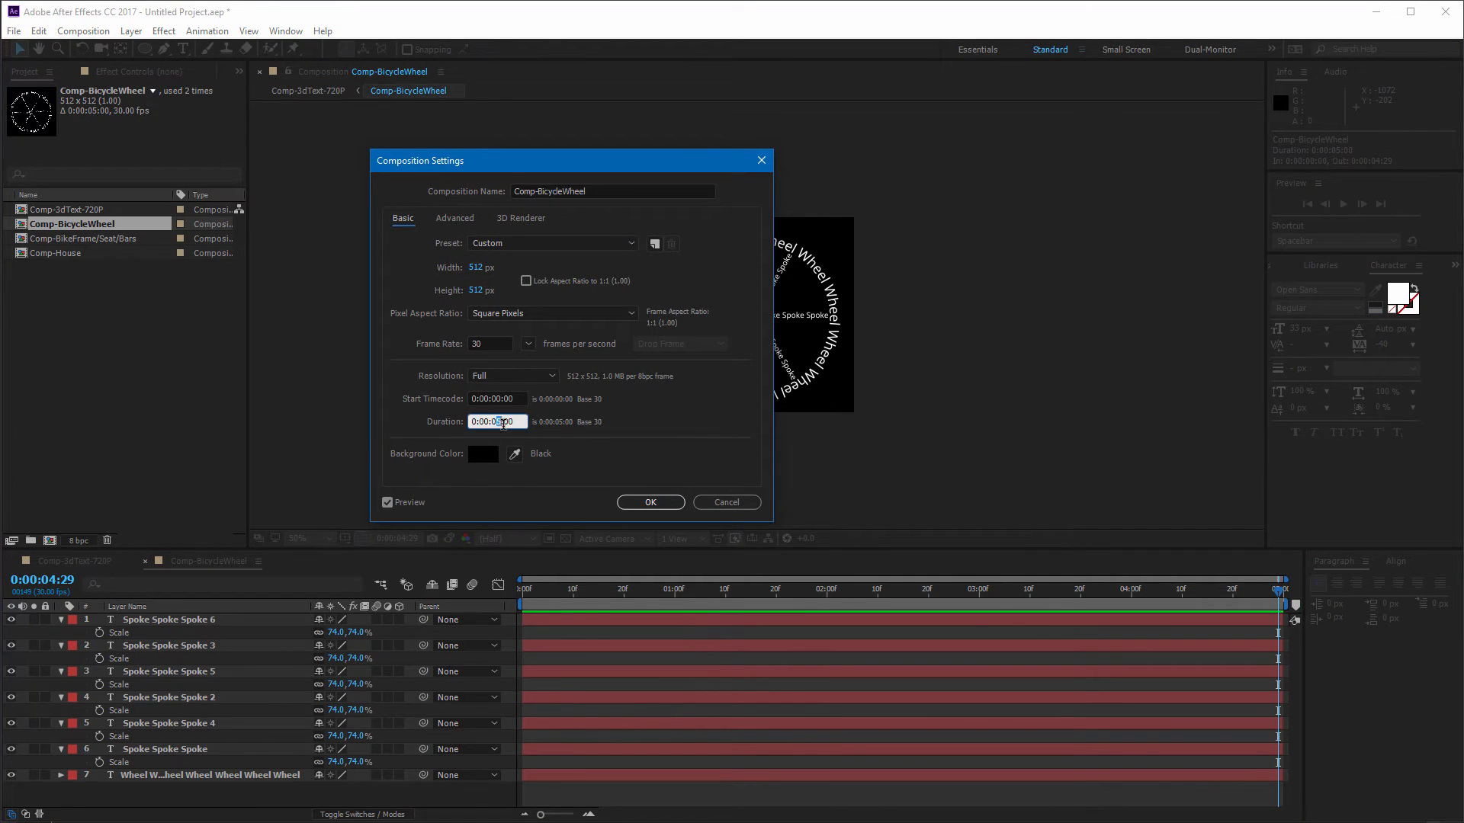
type("10")
key("Return")
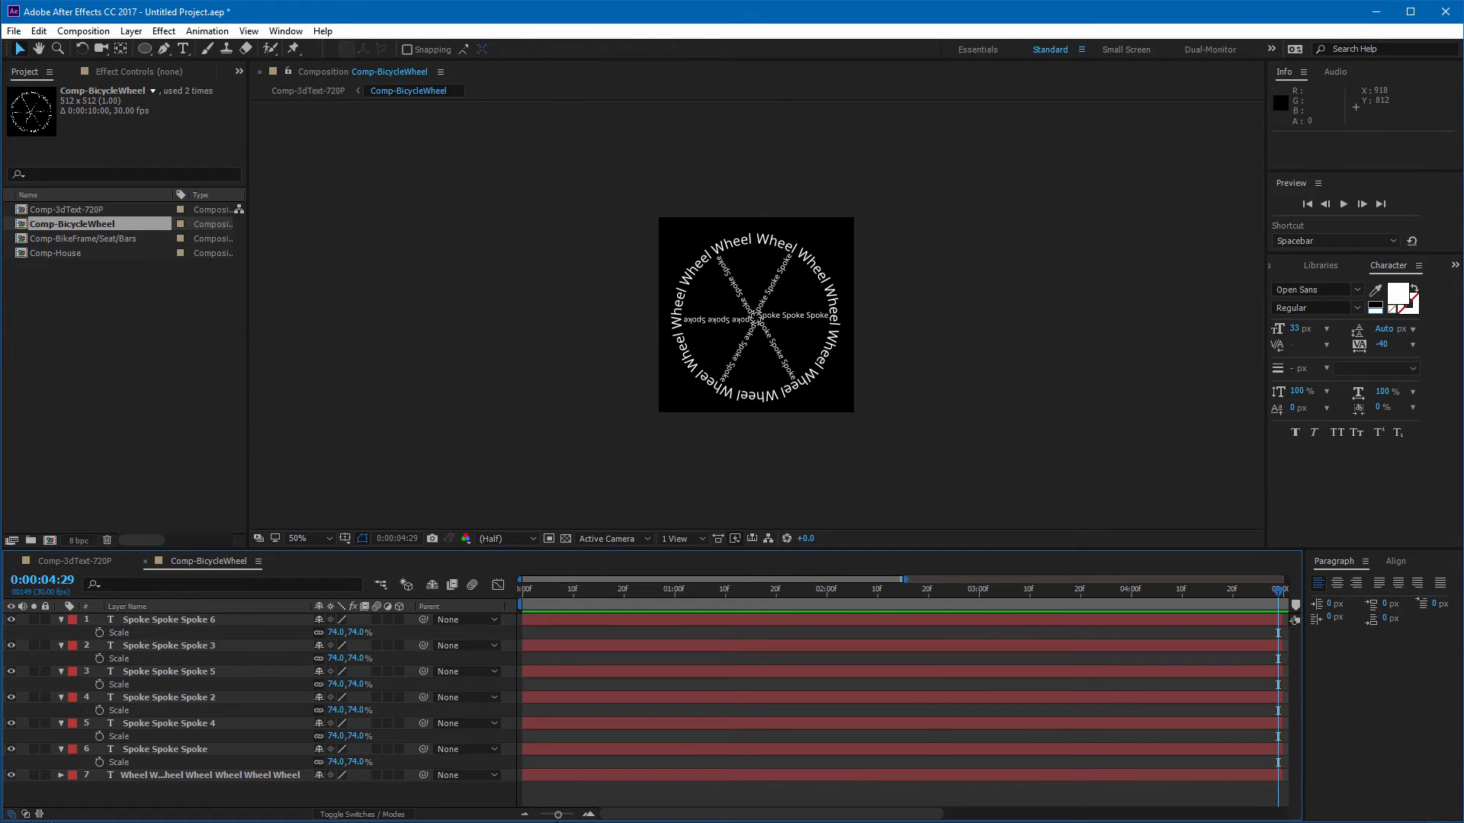
Step: Extend all seven layers in the BicycleWheel composition to end at 10 seconds
left_click_drag(559, 815, 541, 815)
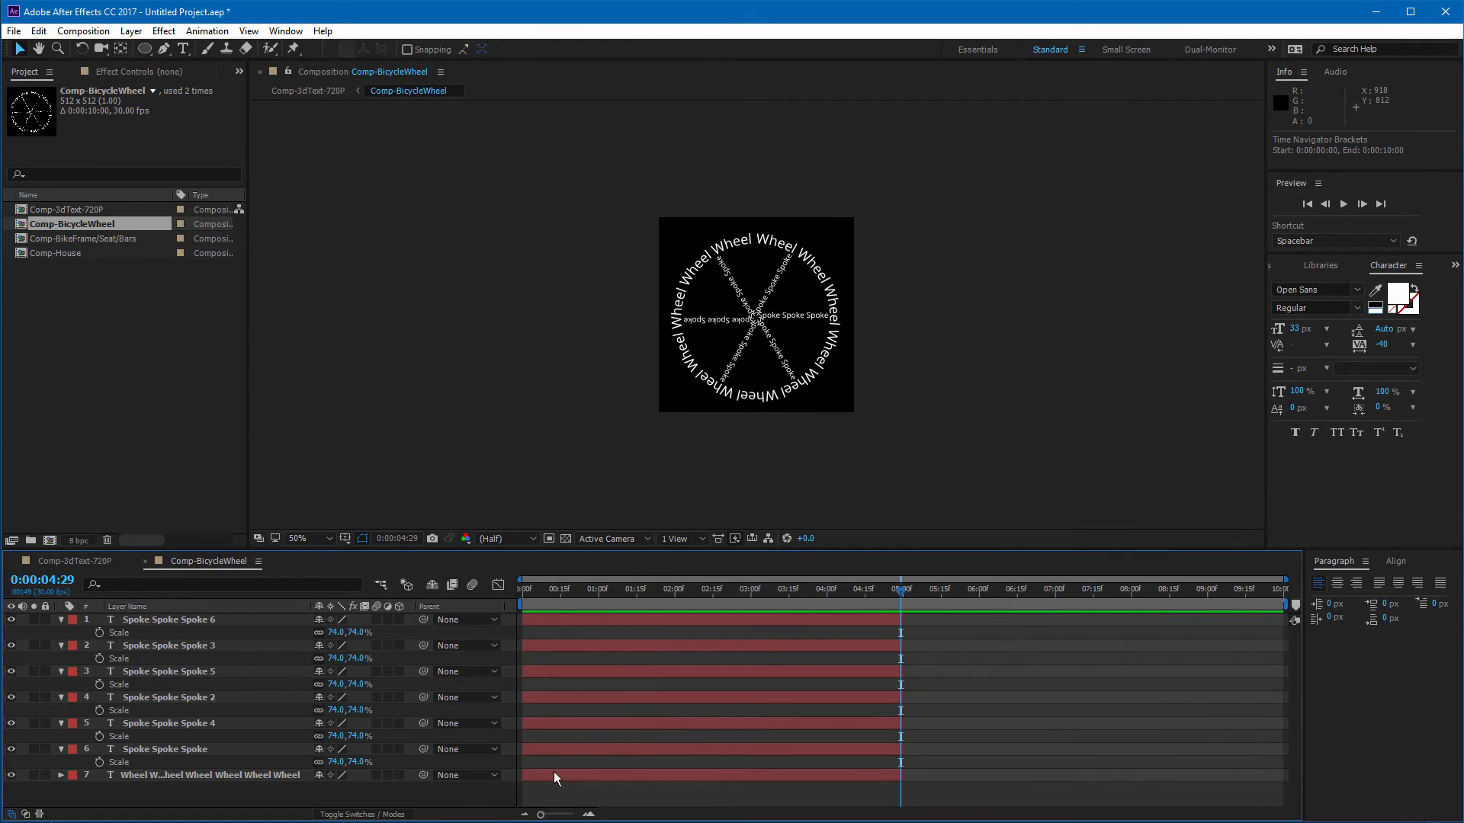
left_click(864, 619)
left_click(858, 773, "shift")
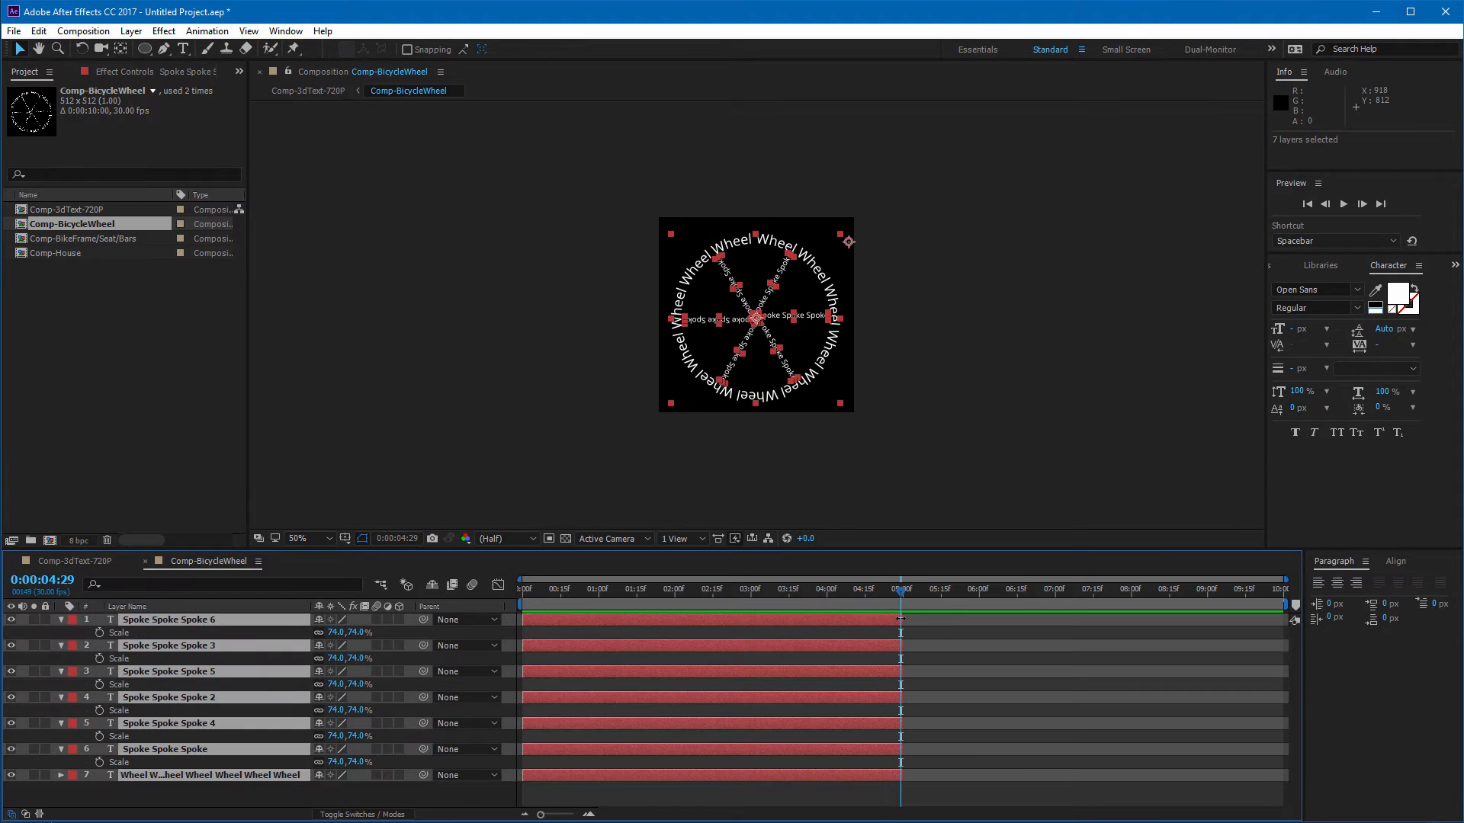
left_click_drag(900, 619, 1275, 636)
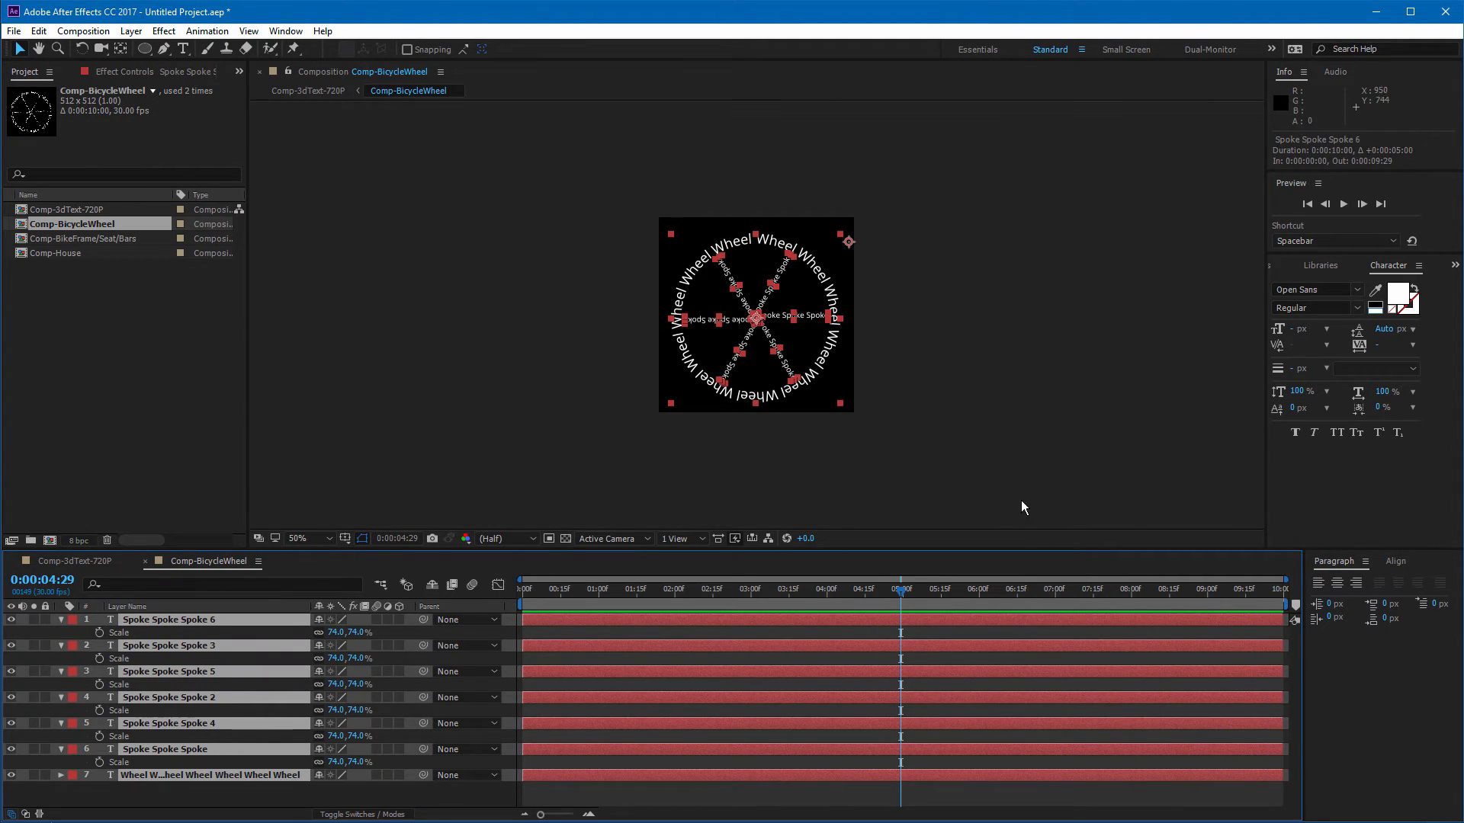
left_click(1022, 500)
Step: Back in Comp-3dText-720P, extend both BicycleWheel layers to end at 10 seconds
left_click(145, 561)
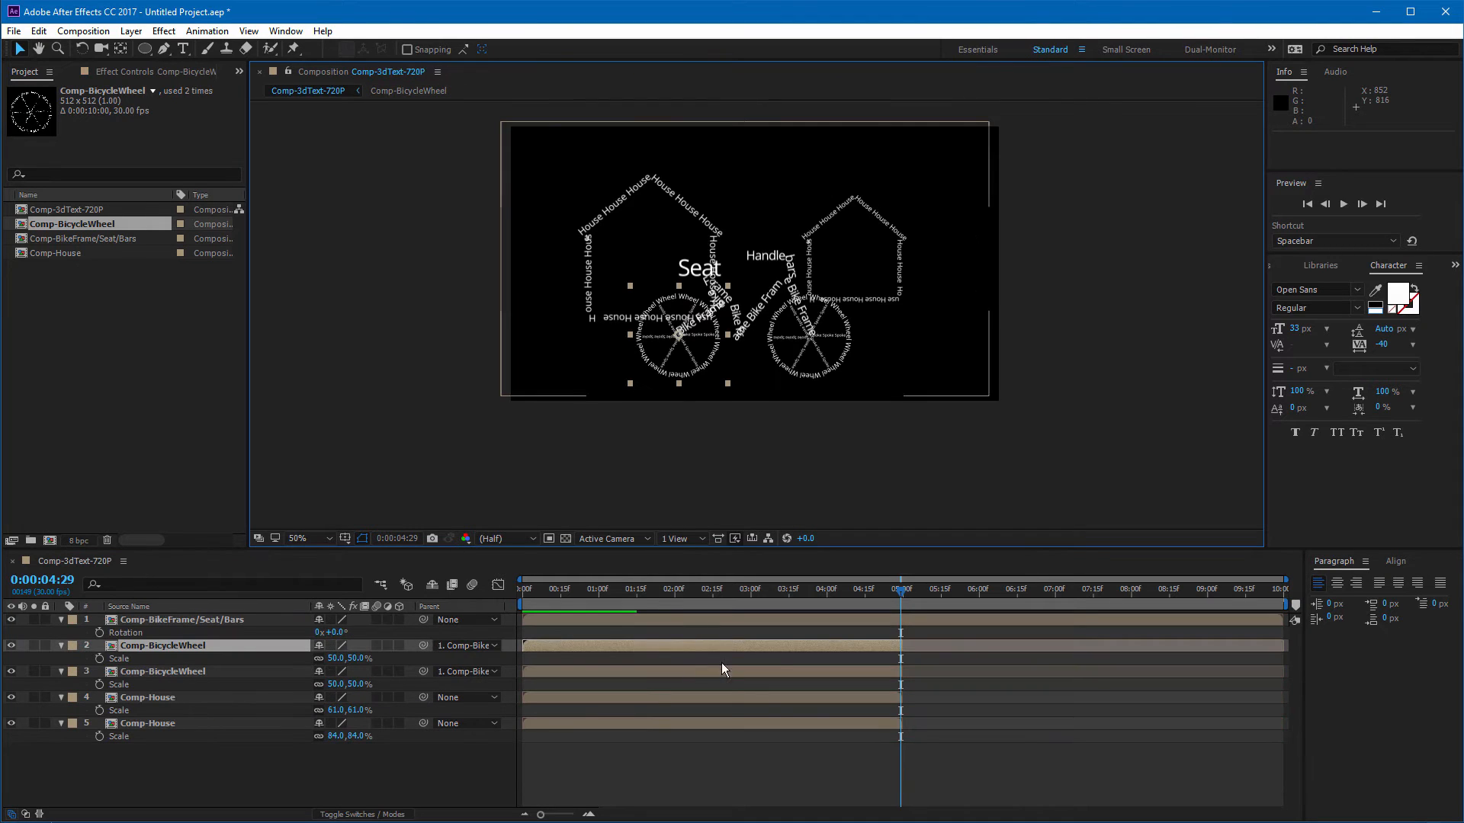
left_click_drag(900, 646, 1282, 646)
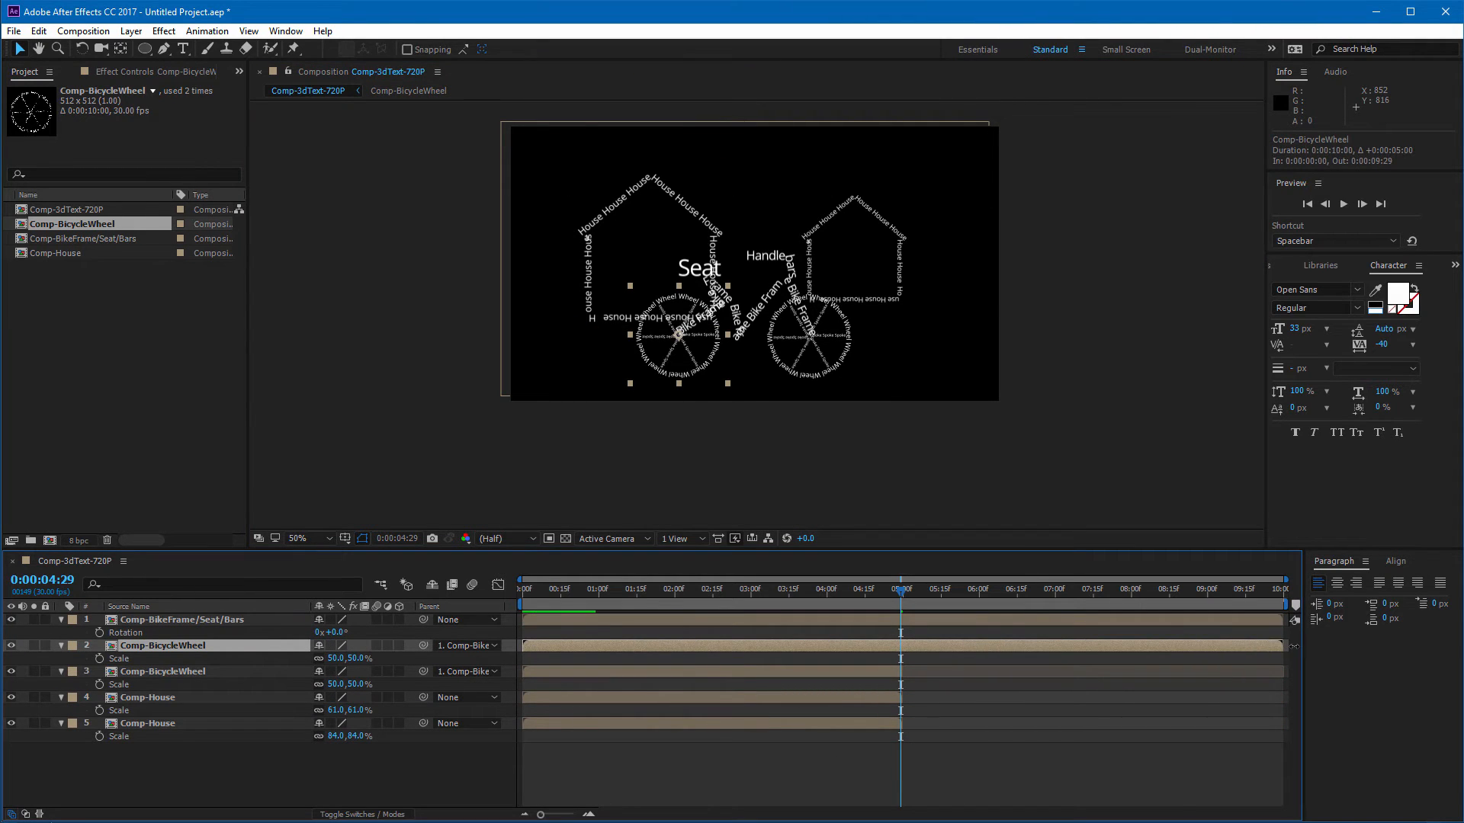
left_click_drag(911, 674, 1283, 674)
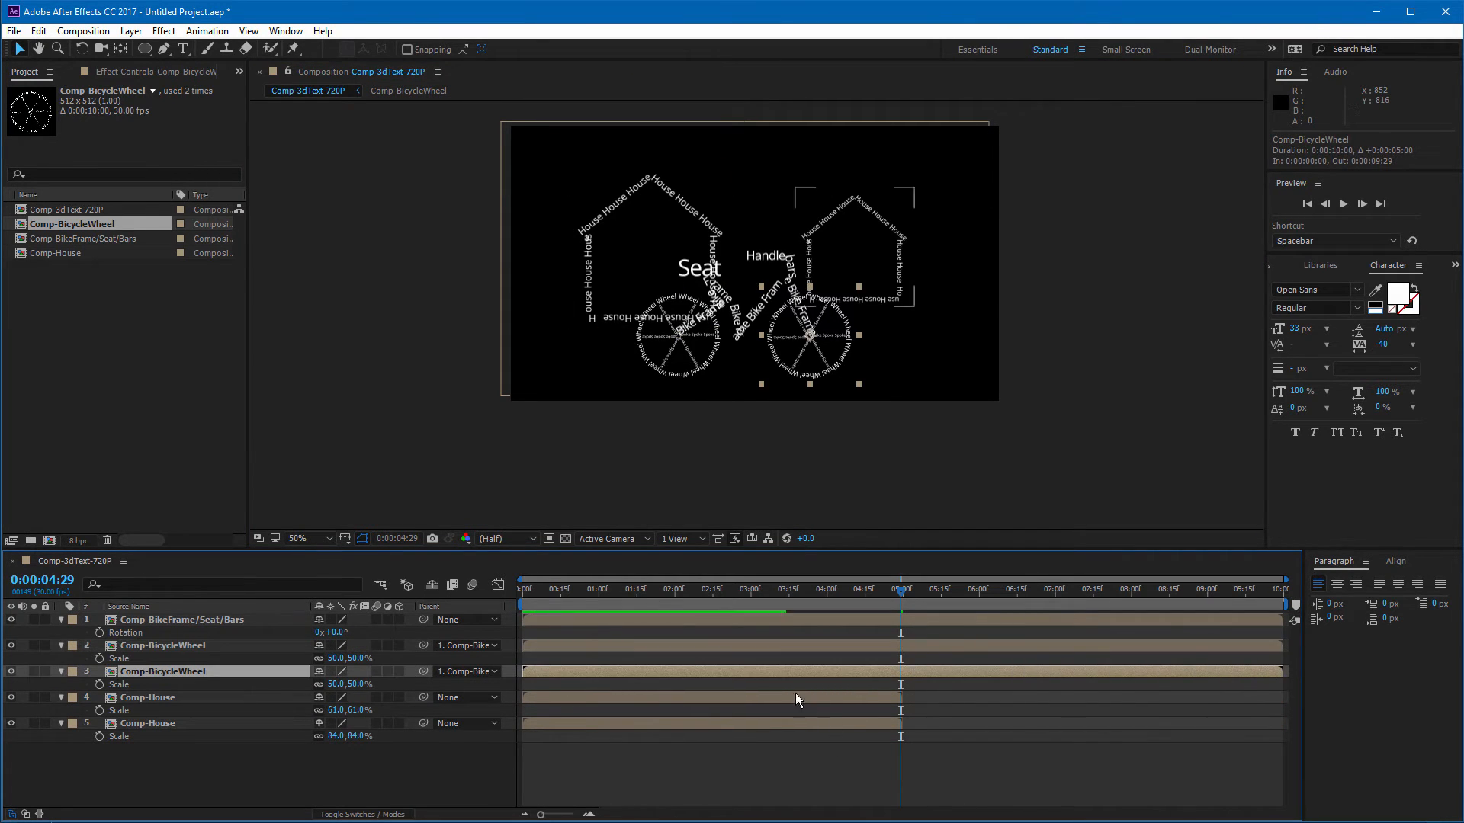
Step: Open the Comp-House composition and set its duration to 0:00:10:00
left_click(160, 700)
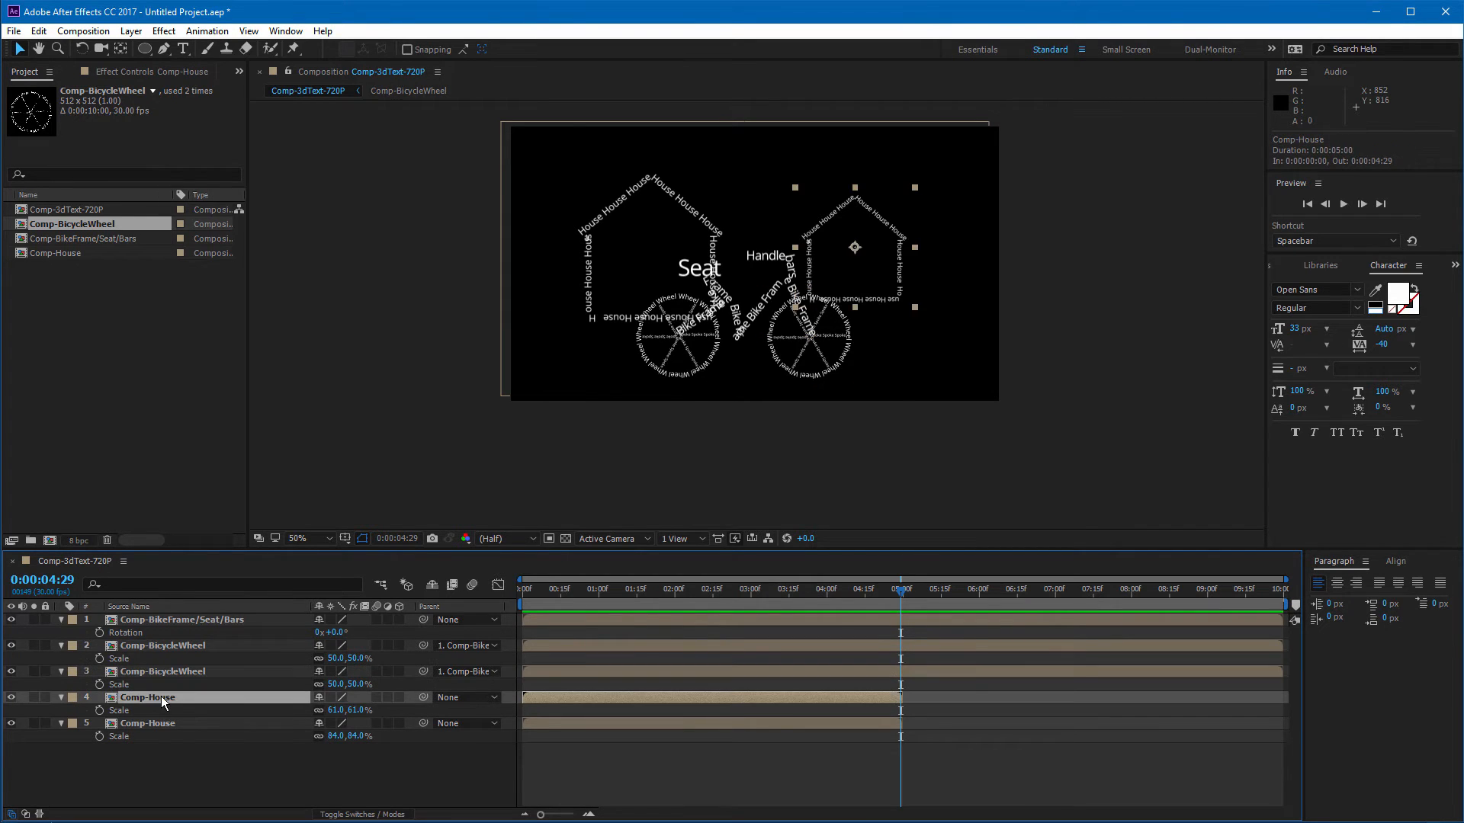
double_click(161, 697)
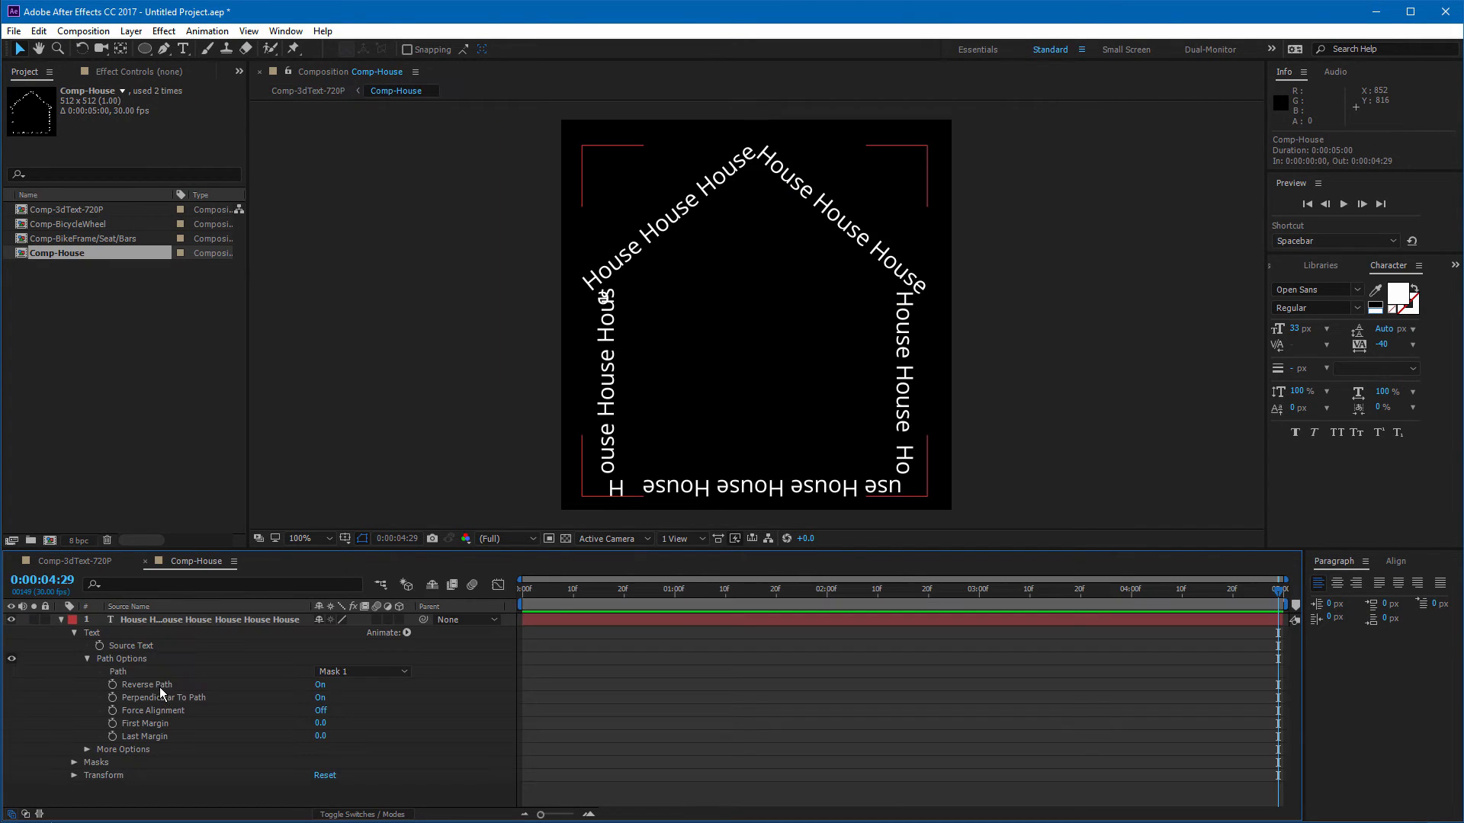
left_click(90, 31)
left_click(107, 70)
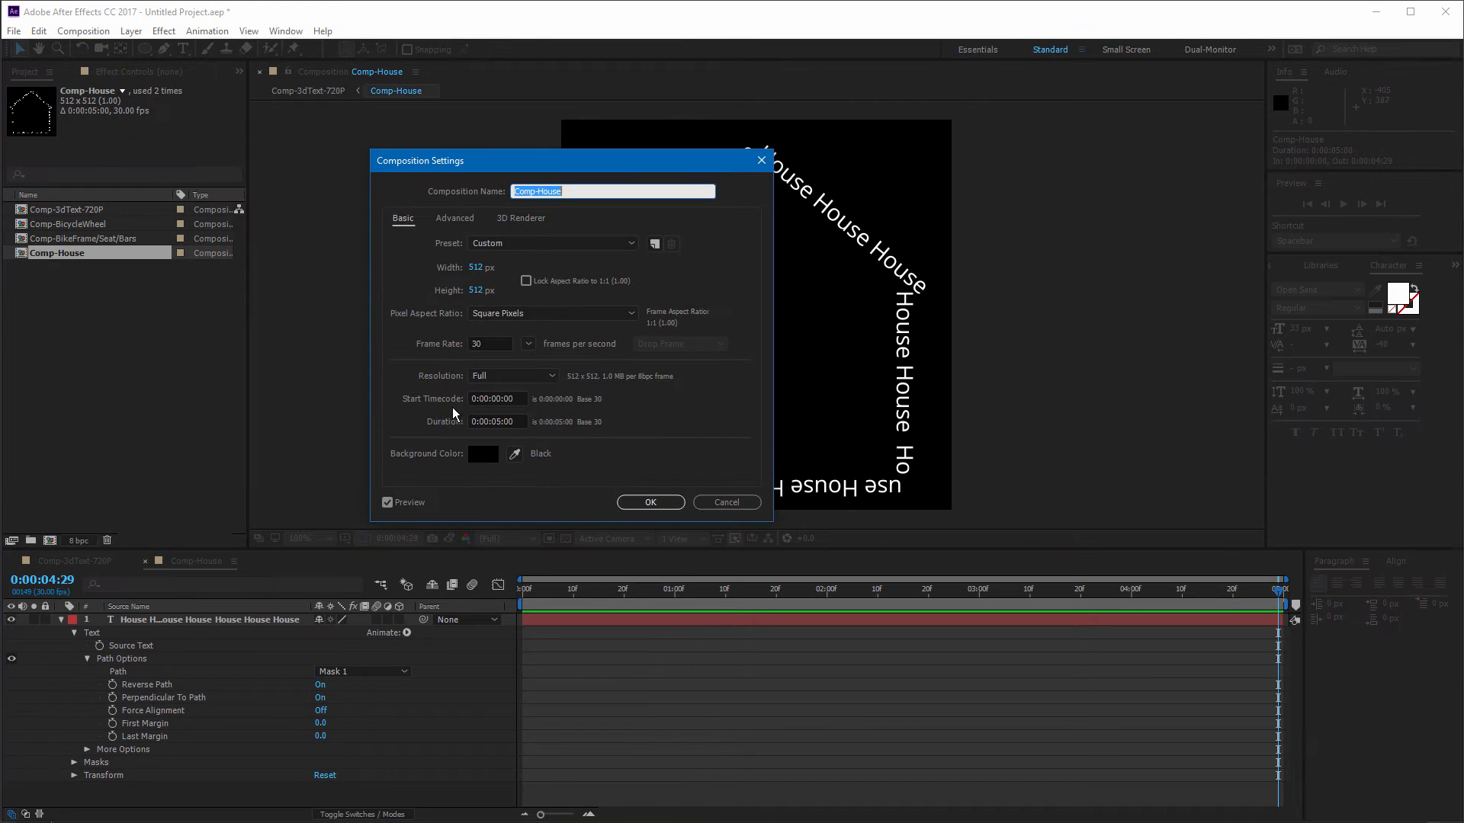
double_click(500, 422)
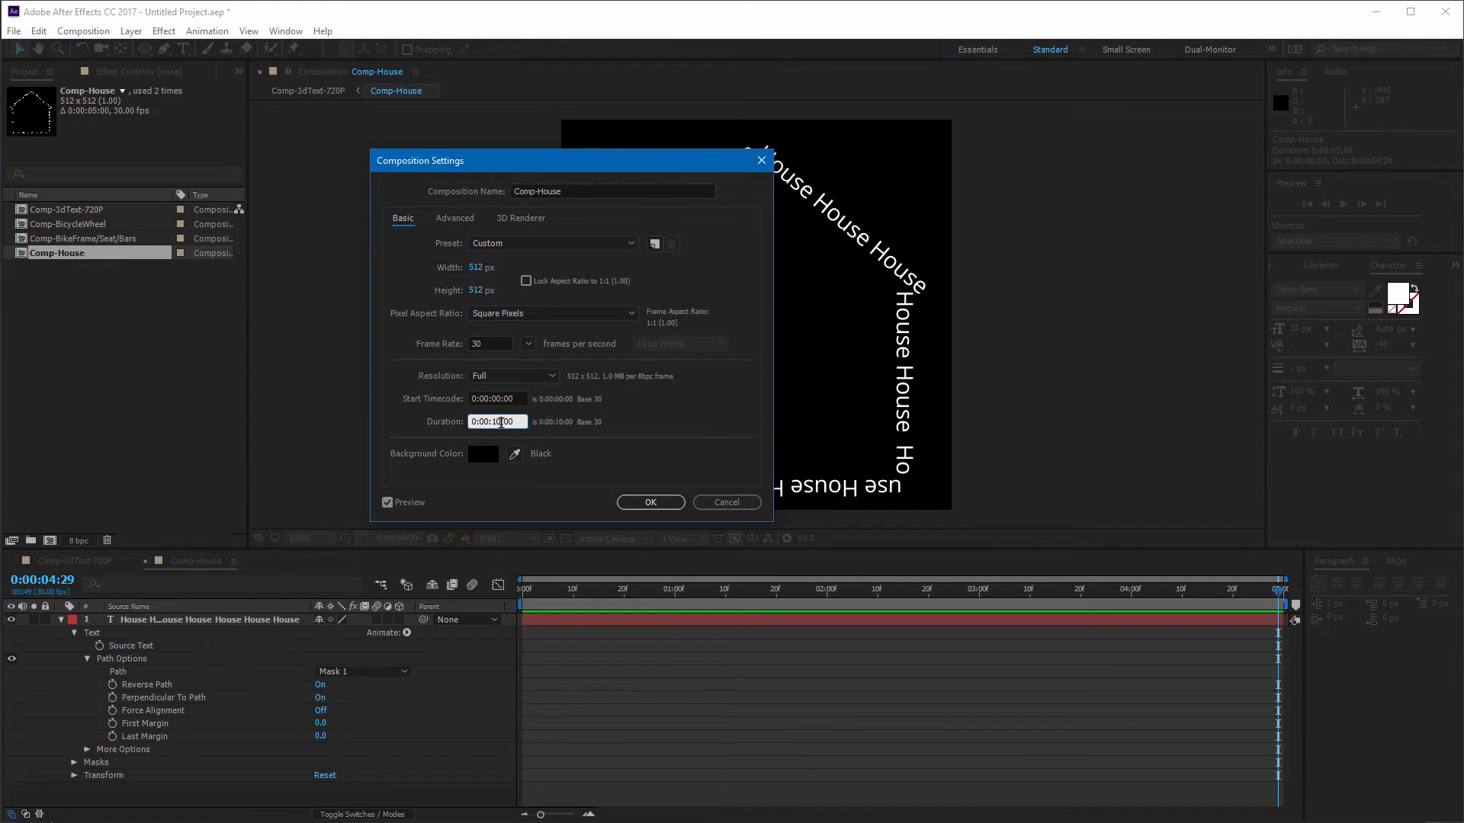
left_click(650, 502)
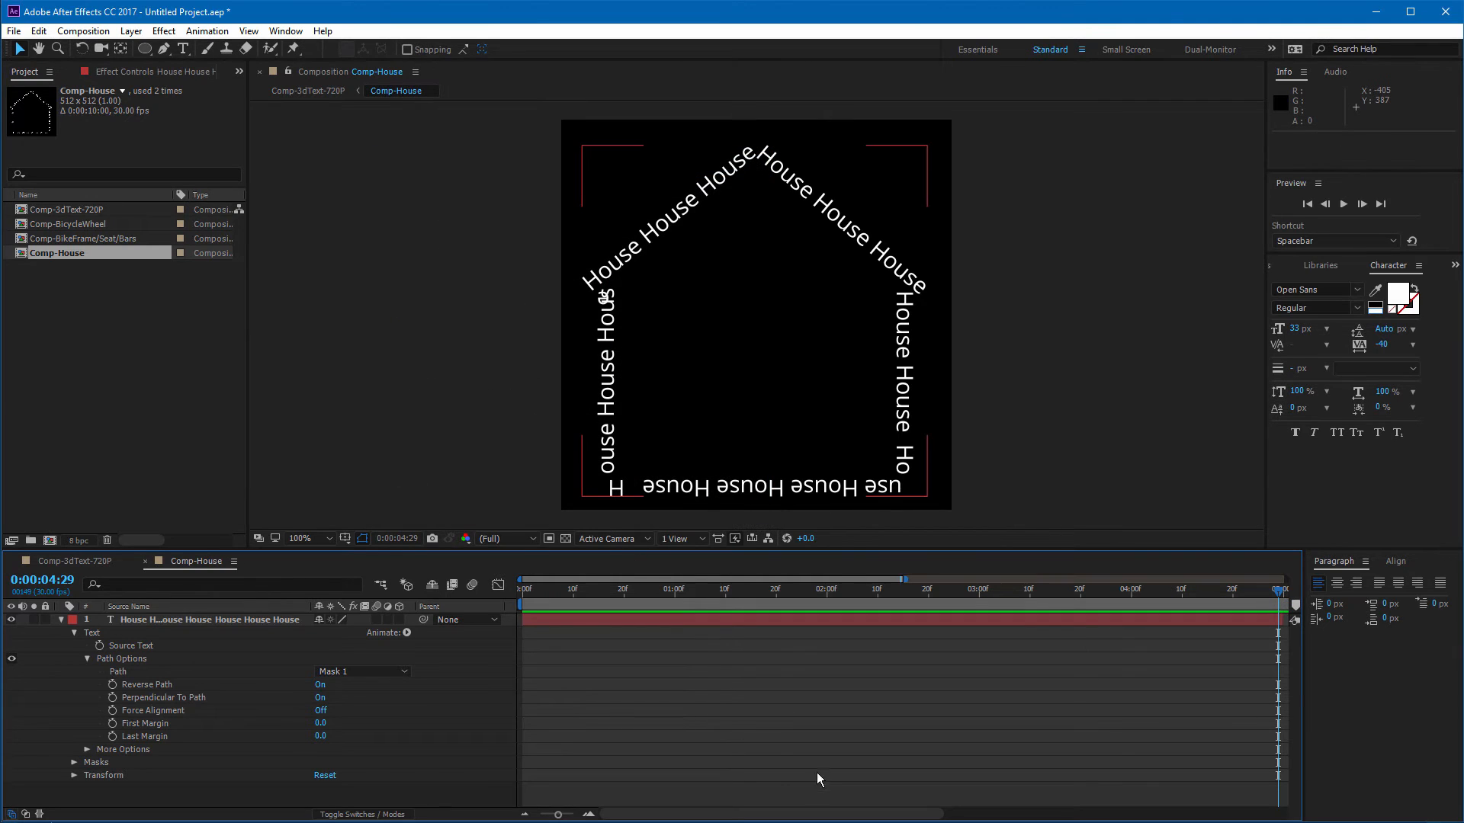
Step: Extend the House text layer to end at 10 seconds, then return to the main composition
left_click_drag(558, 815, 540, 815)
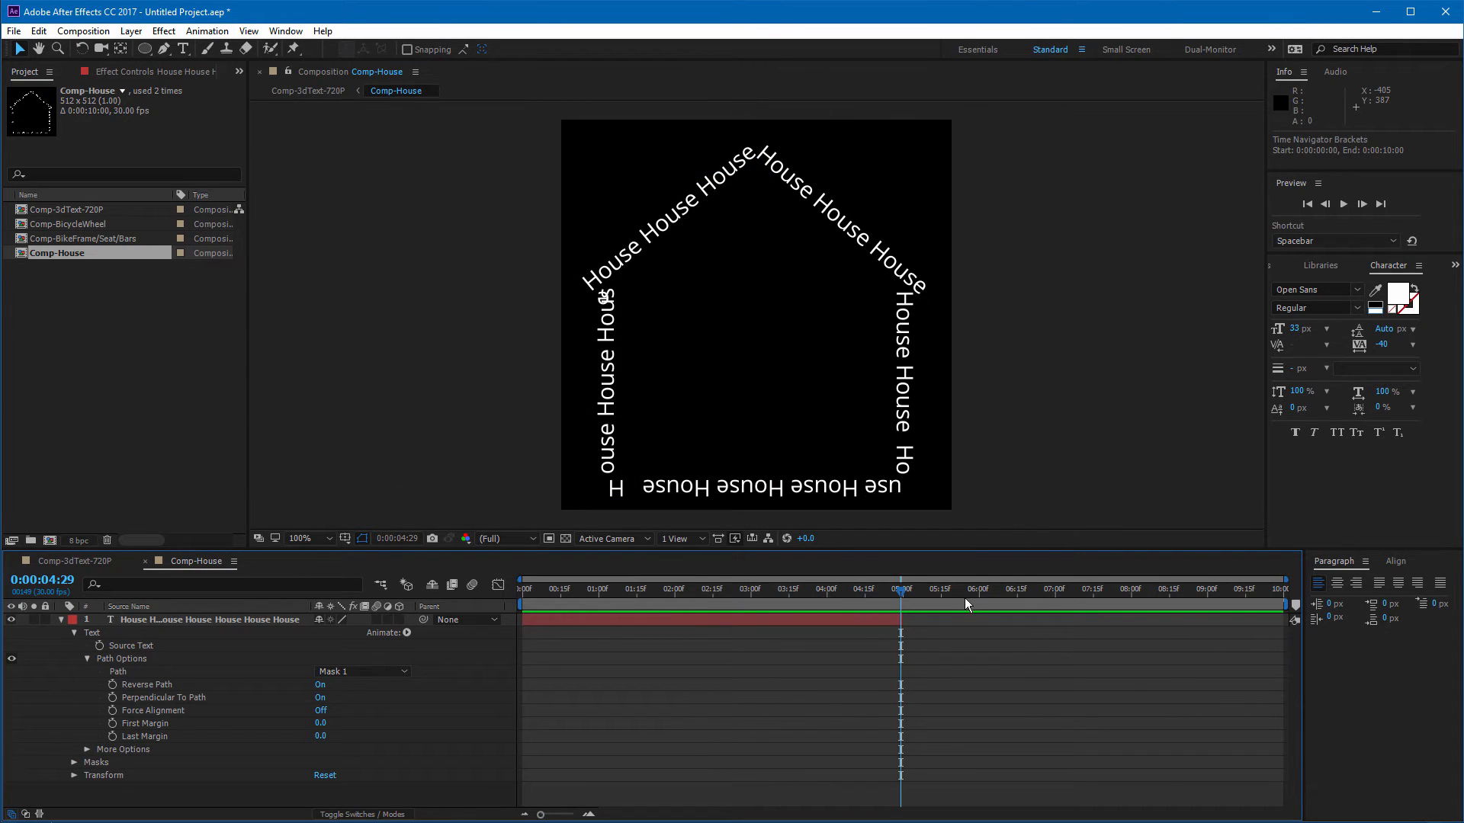
left_click_drag(906, 619, 1283, 619)
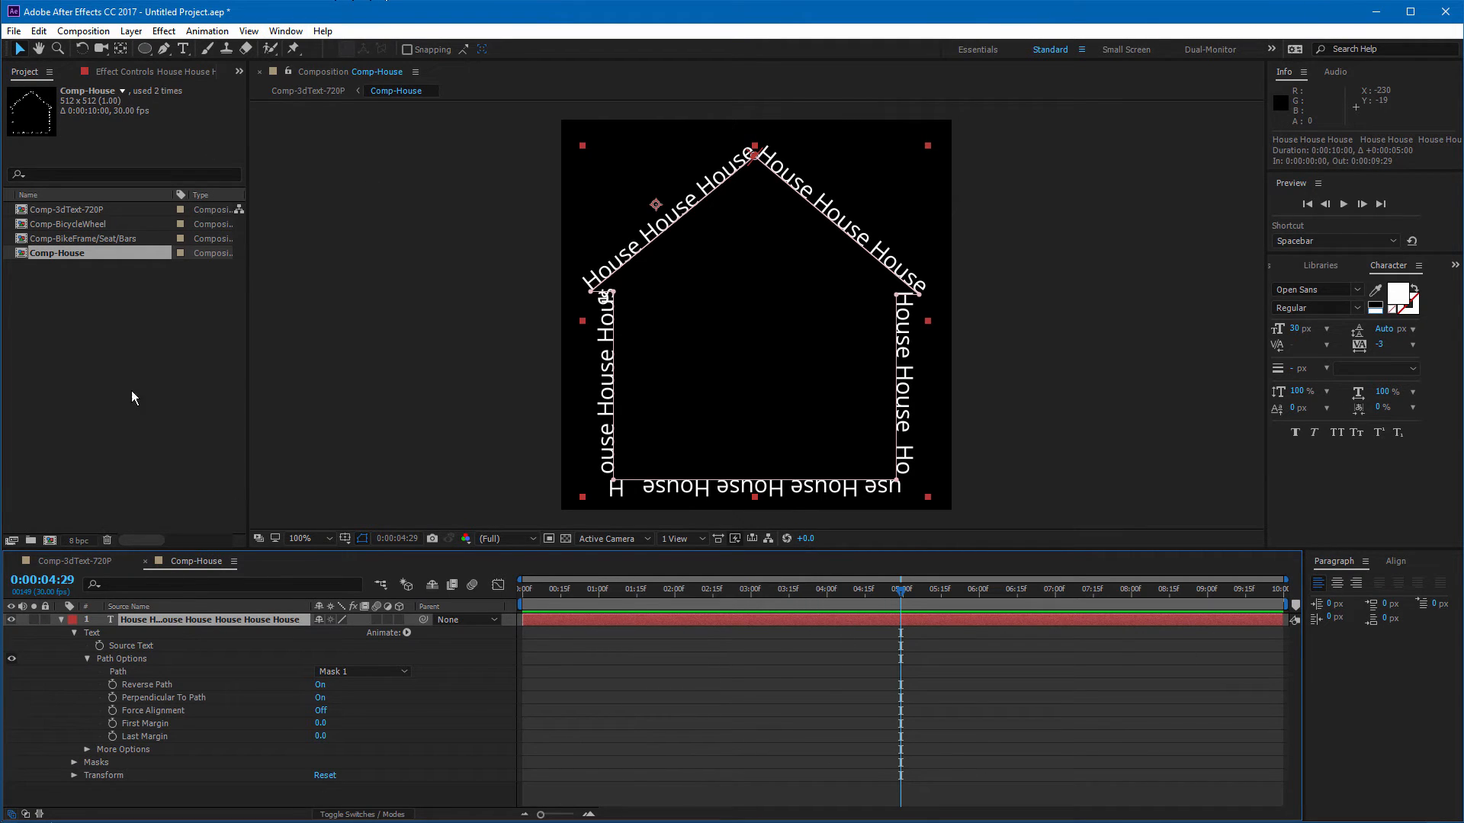
left_click(75, 561)
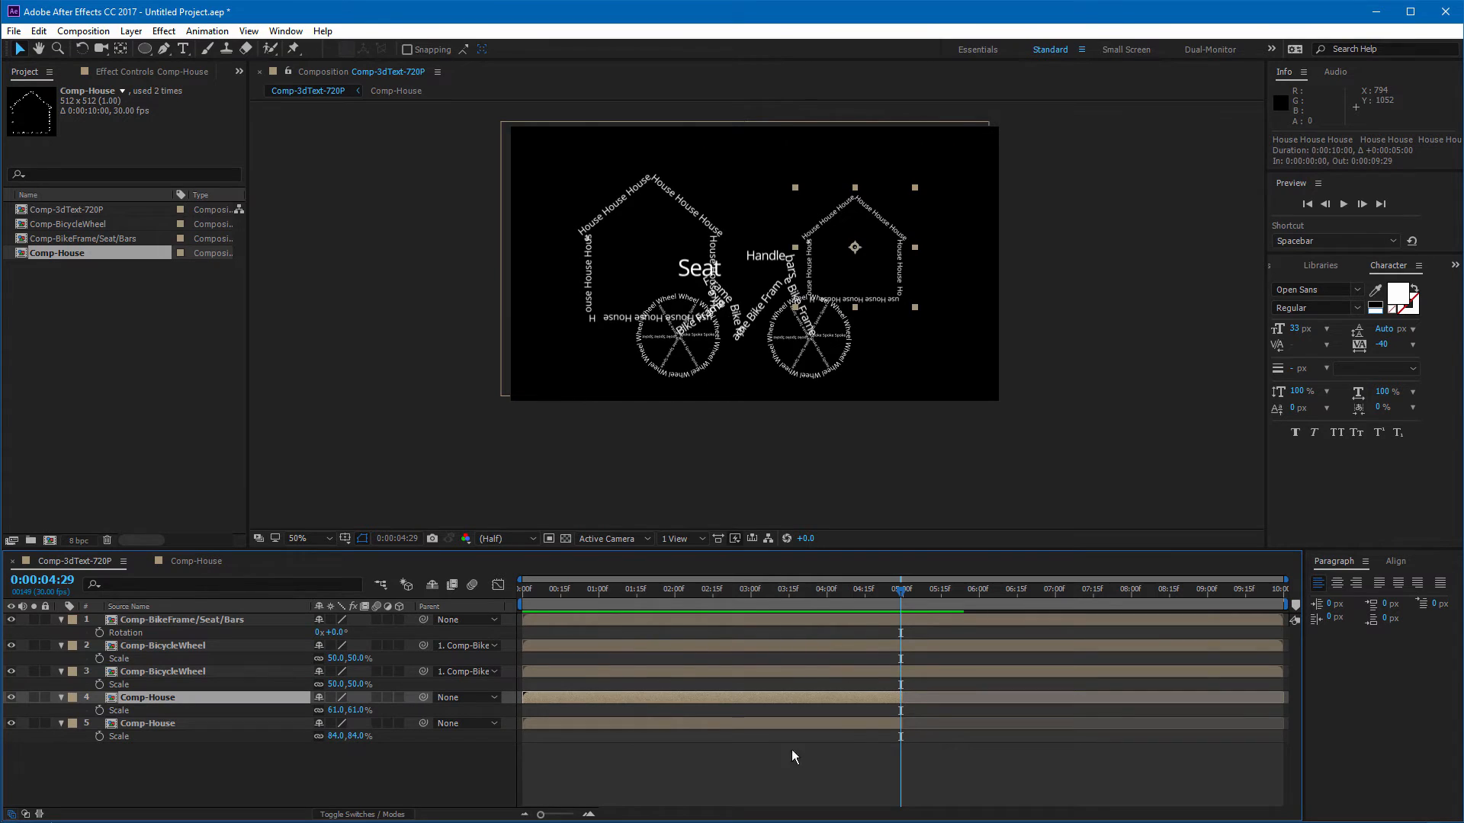
Step: Extend both Comp-House layers to end at 10 seconds and play a preview
left_click(854, 724)
left_click(860, 699, "shift")
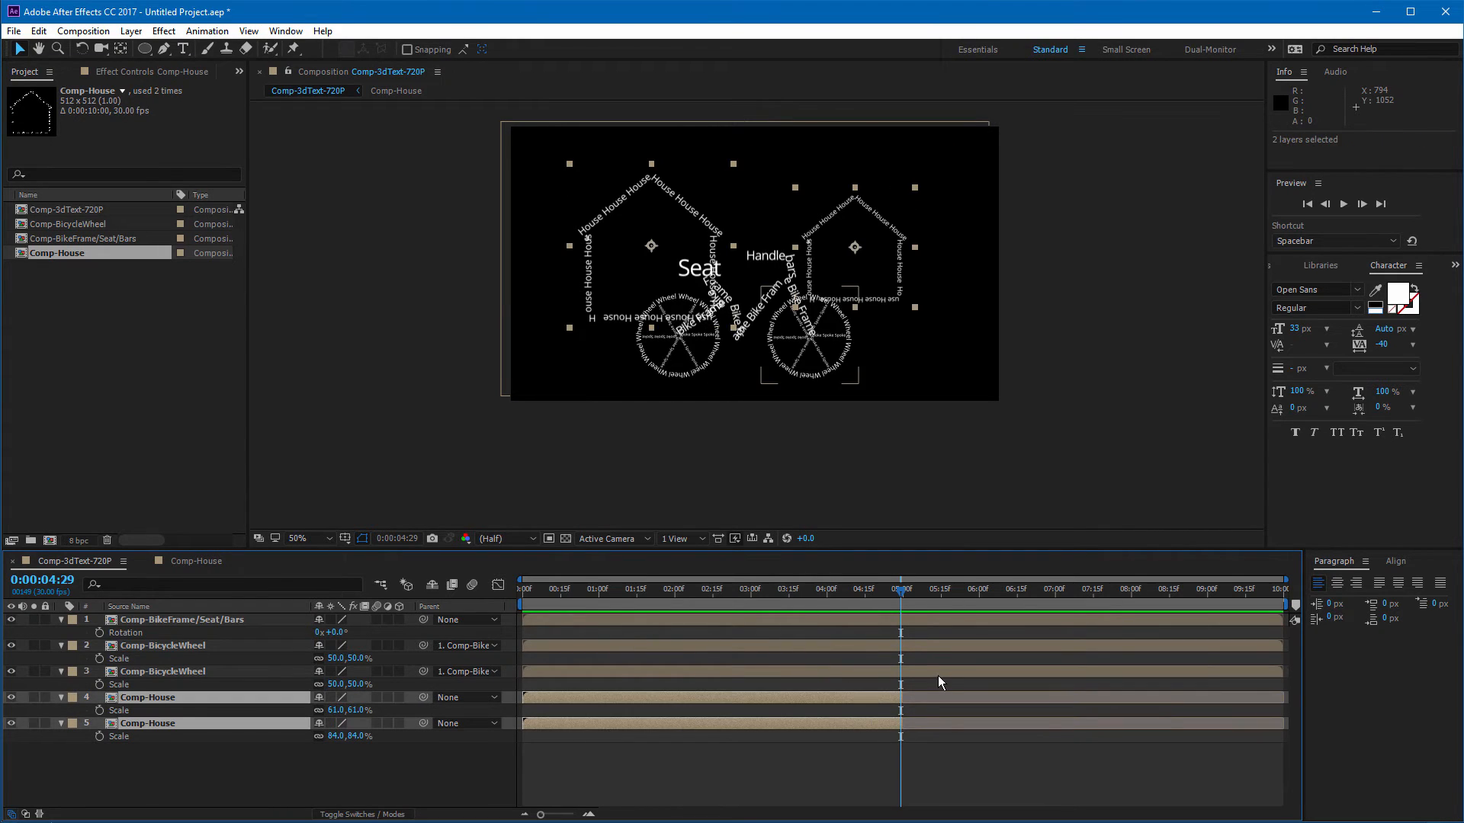
left_click_drag(901, 698, 1283, 700)
key("space")
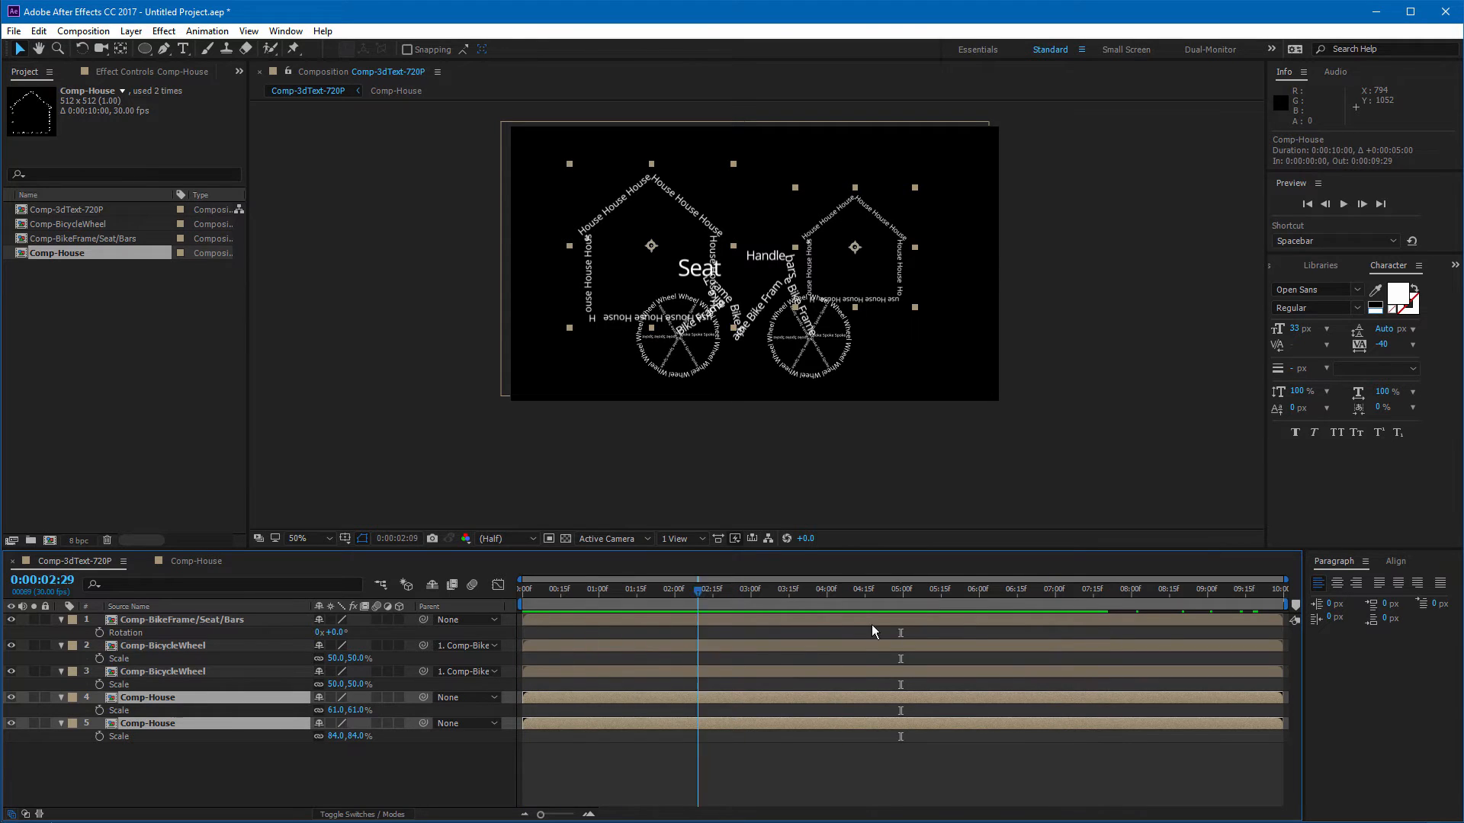
Step: At 0 seconds, move the Comp-BikeFrame/Seat/Bars layer off-screen to X position -316 and set a Position keyframe
left_click_drag(831, 592, 518, 623)
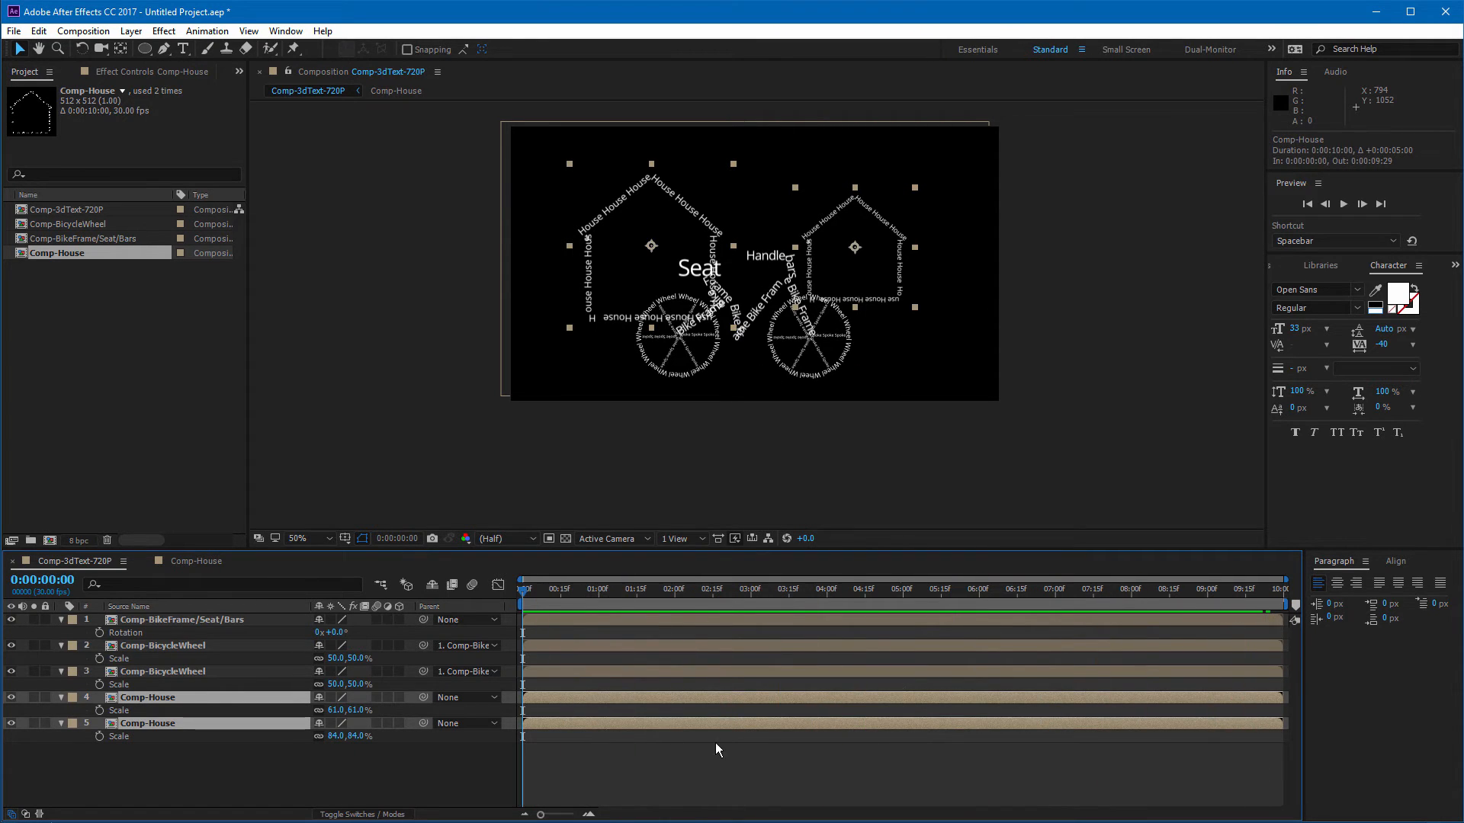
left_click(715, 751)
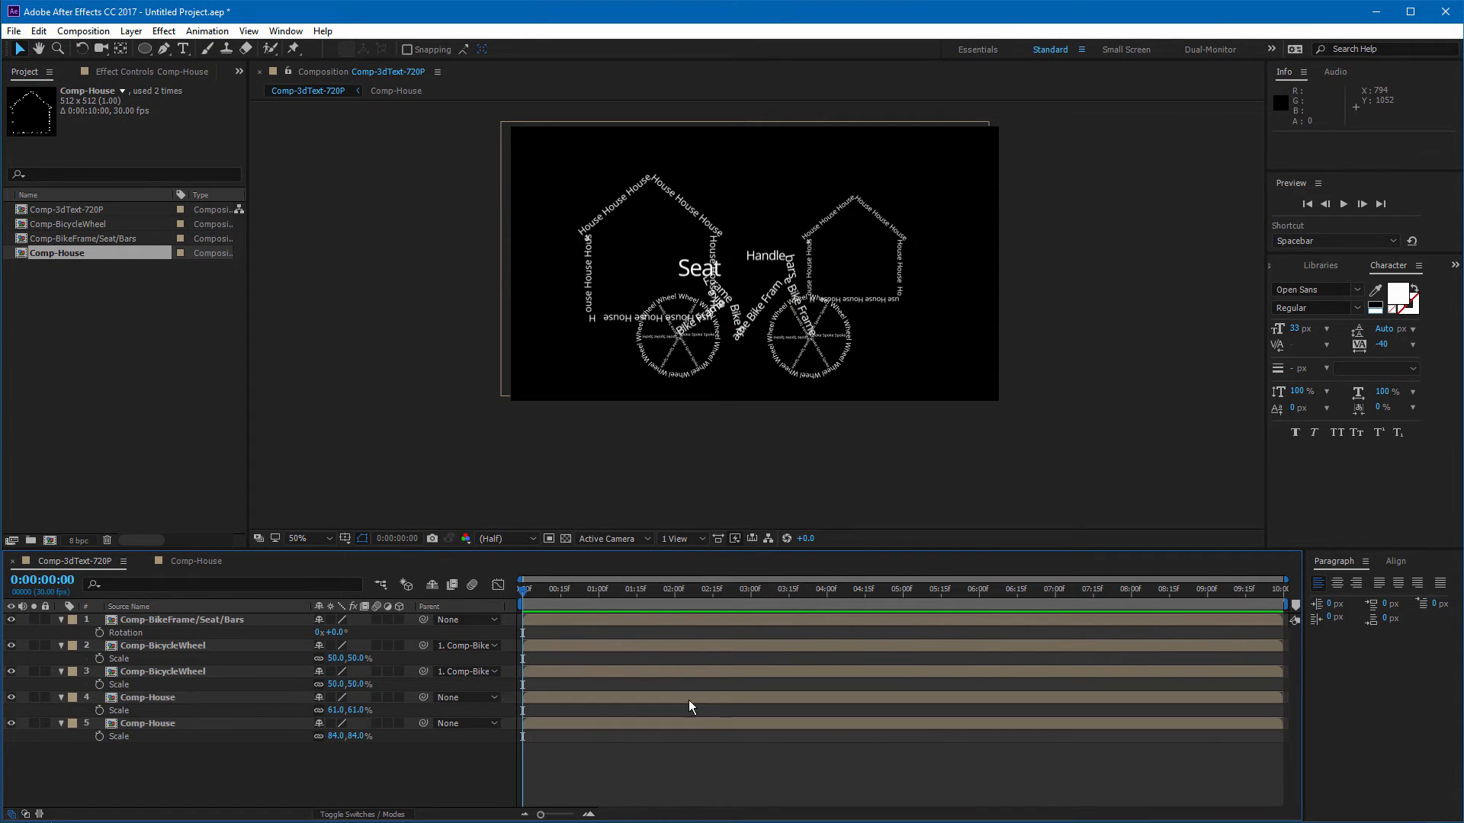
left_click(183, 620)
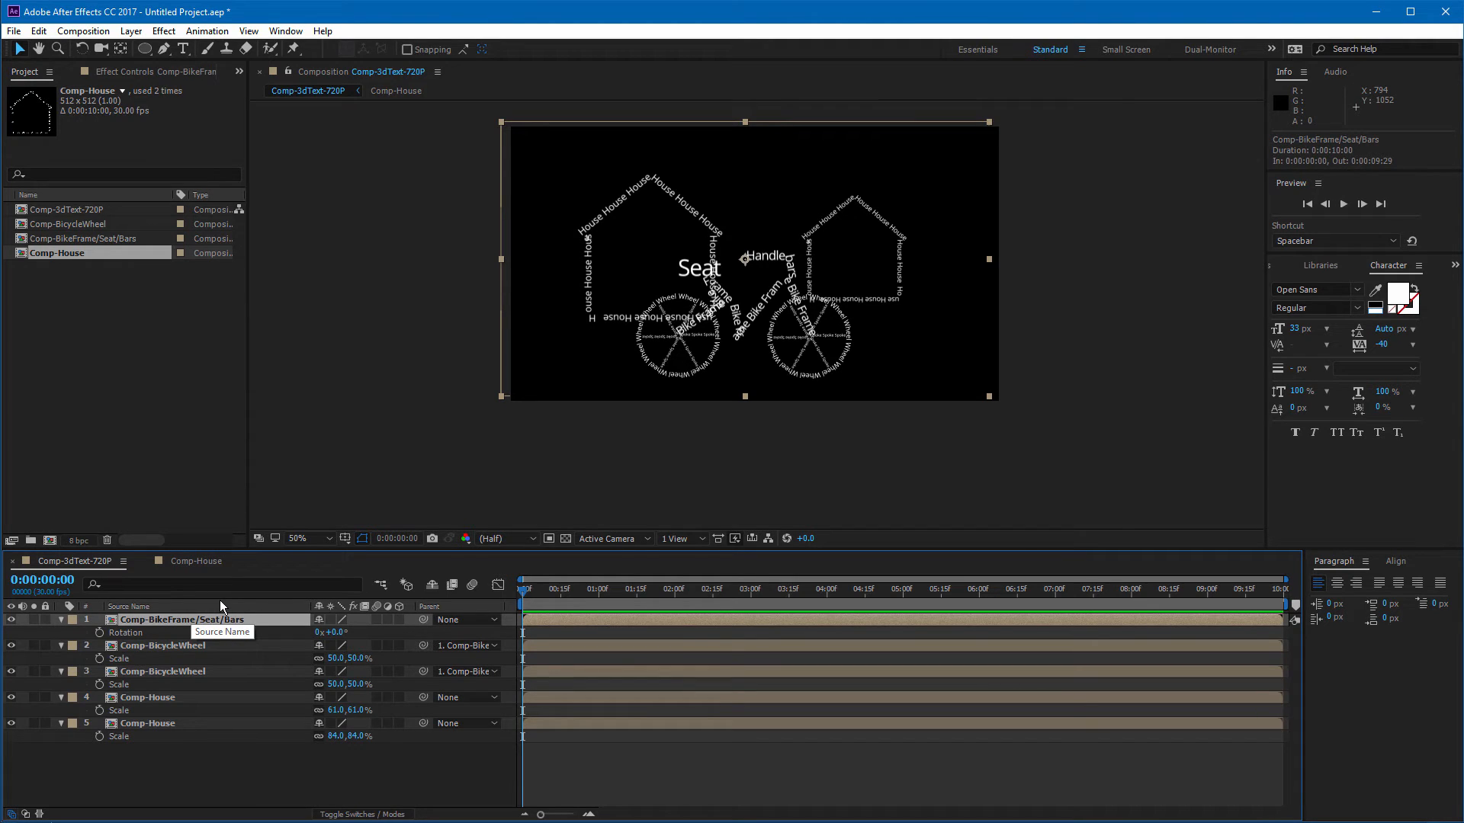
key("p")
left_click_drag(548, 596, 497, 597)
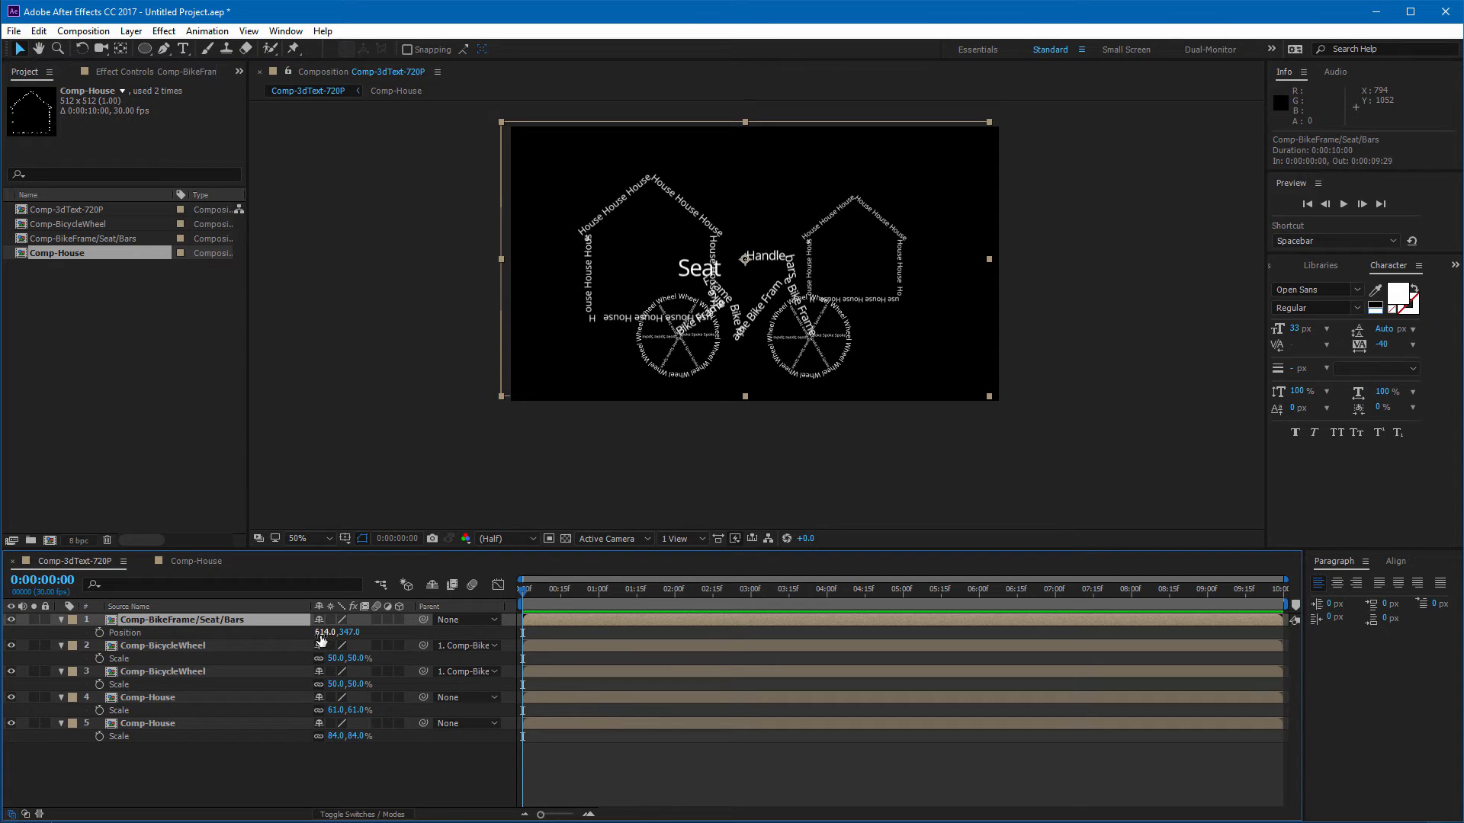
left_click_drag(321, 641, 161, 640)
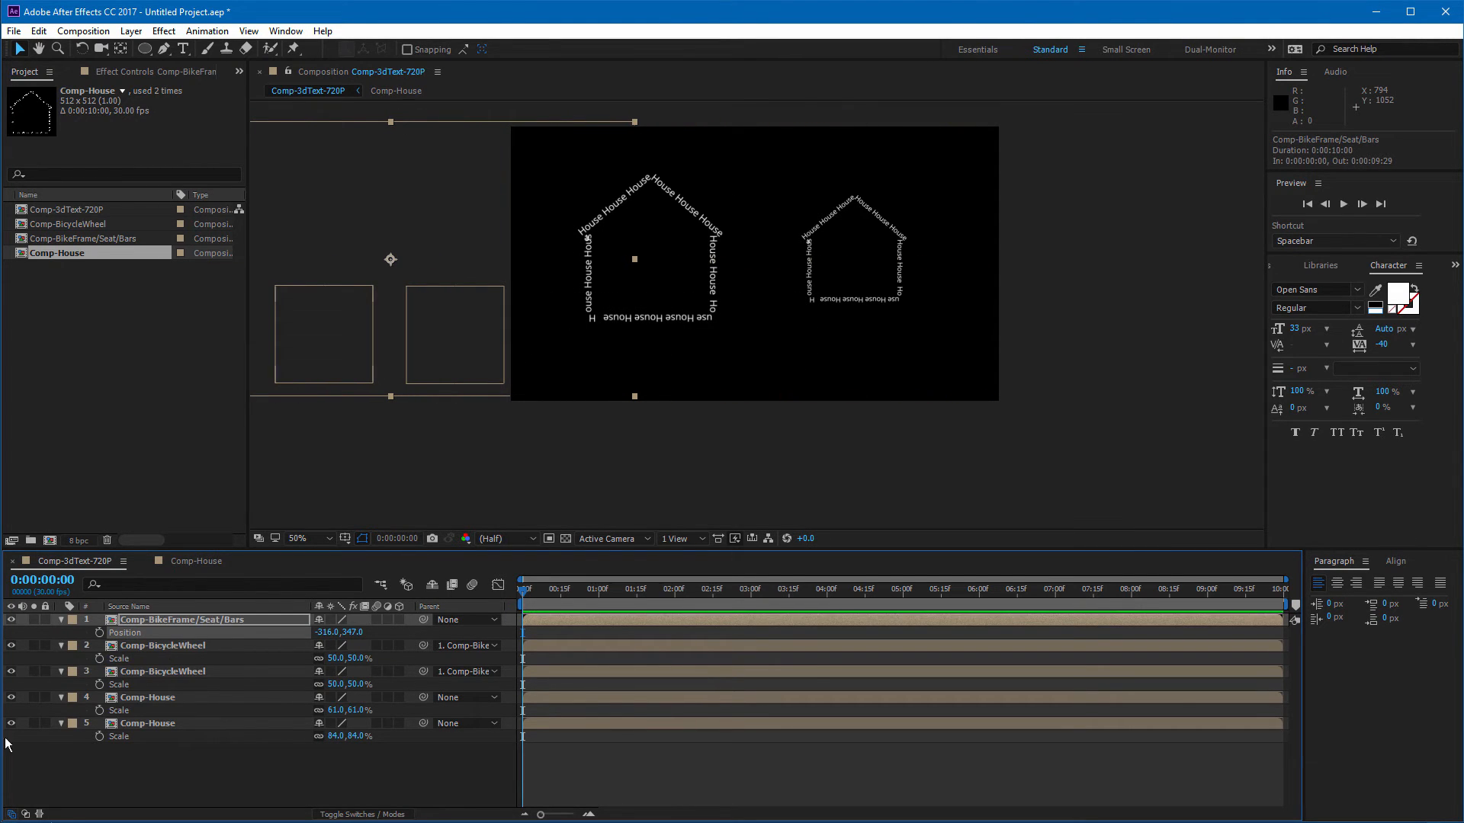
left_click(100, 633)
Step: At 0:00:09:29, set the bike frame's X position to 1585 so it travels across the frame
left_click(1086, 589)
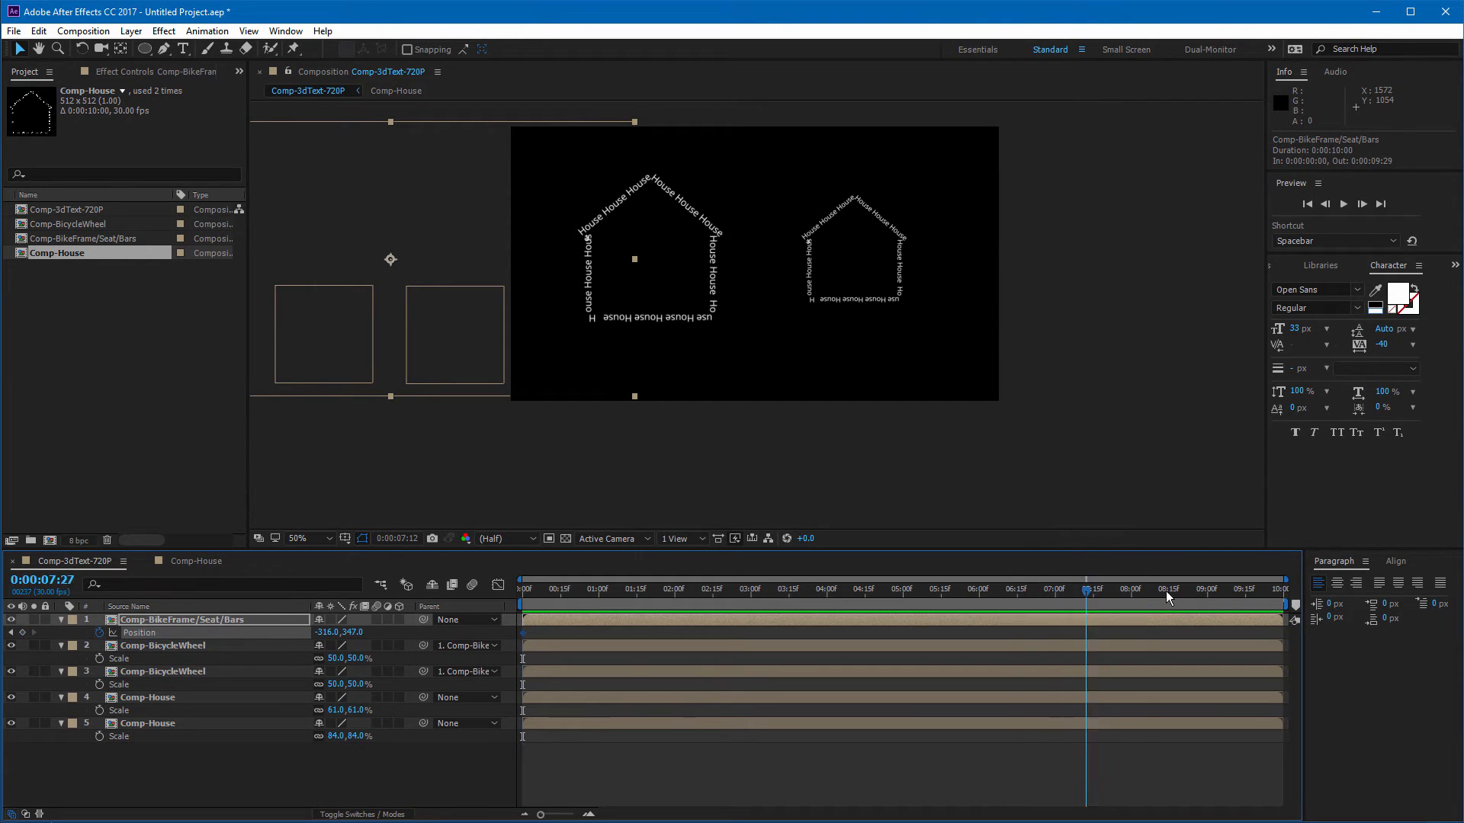
left_click_drag(1167, 592, 1302, 592)
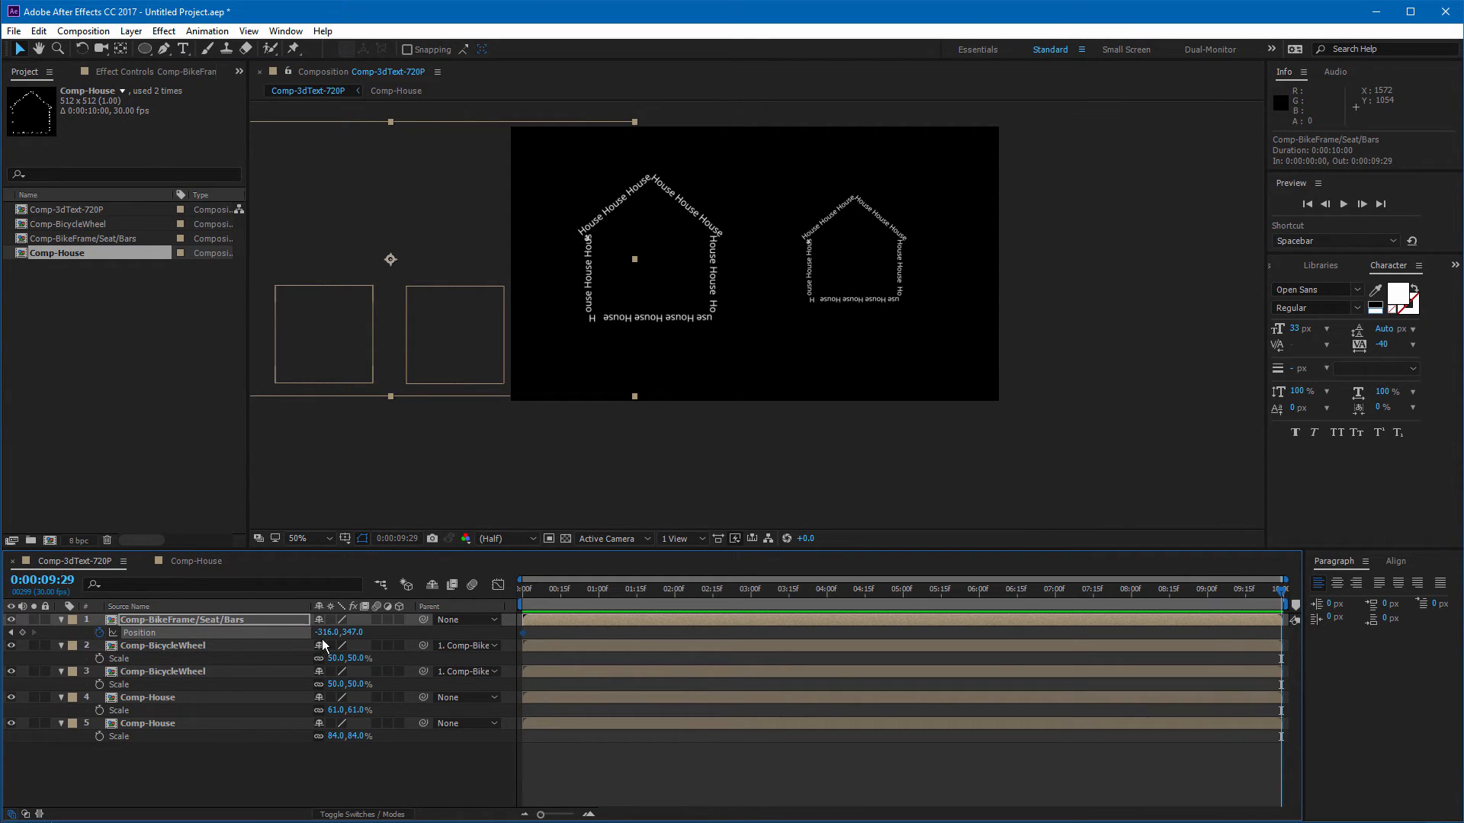
left_click_drag(335, 632, 1453, 618)
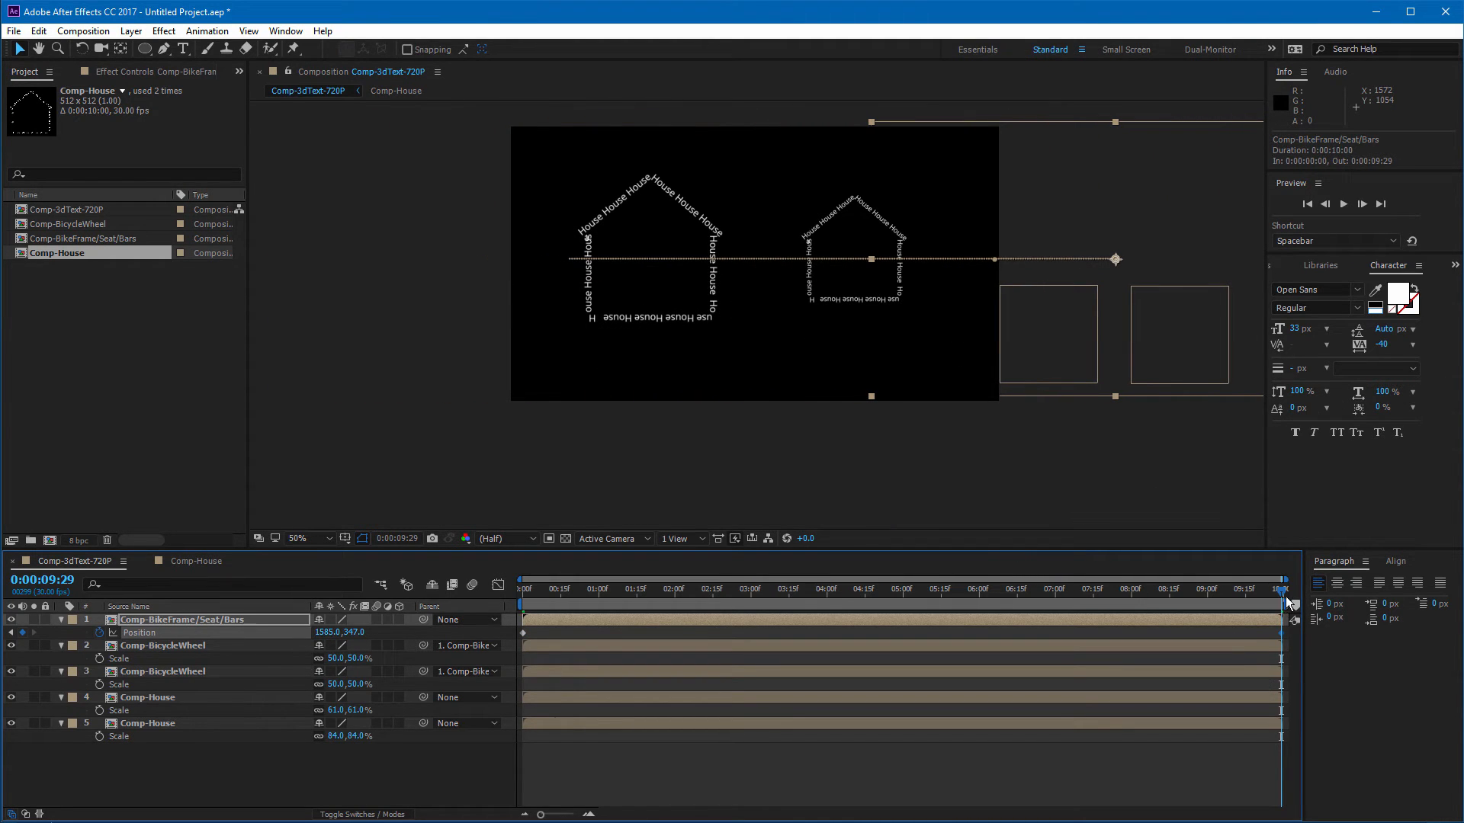
Step: Return to 0 seconds, select both BicycleWheel layers and set Rotation keyframes at the start
left_click_drag(1289, 602, 502, 611)
left_click(167, 646)
left_click(170, 671, "shift")
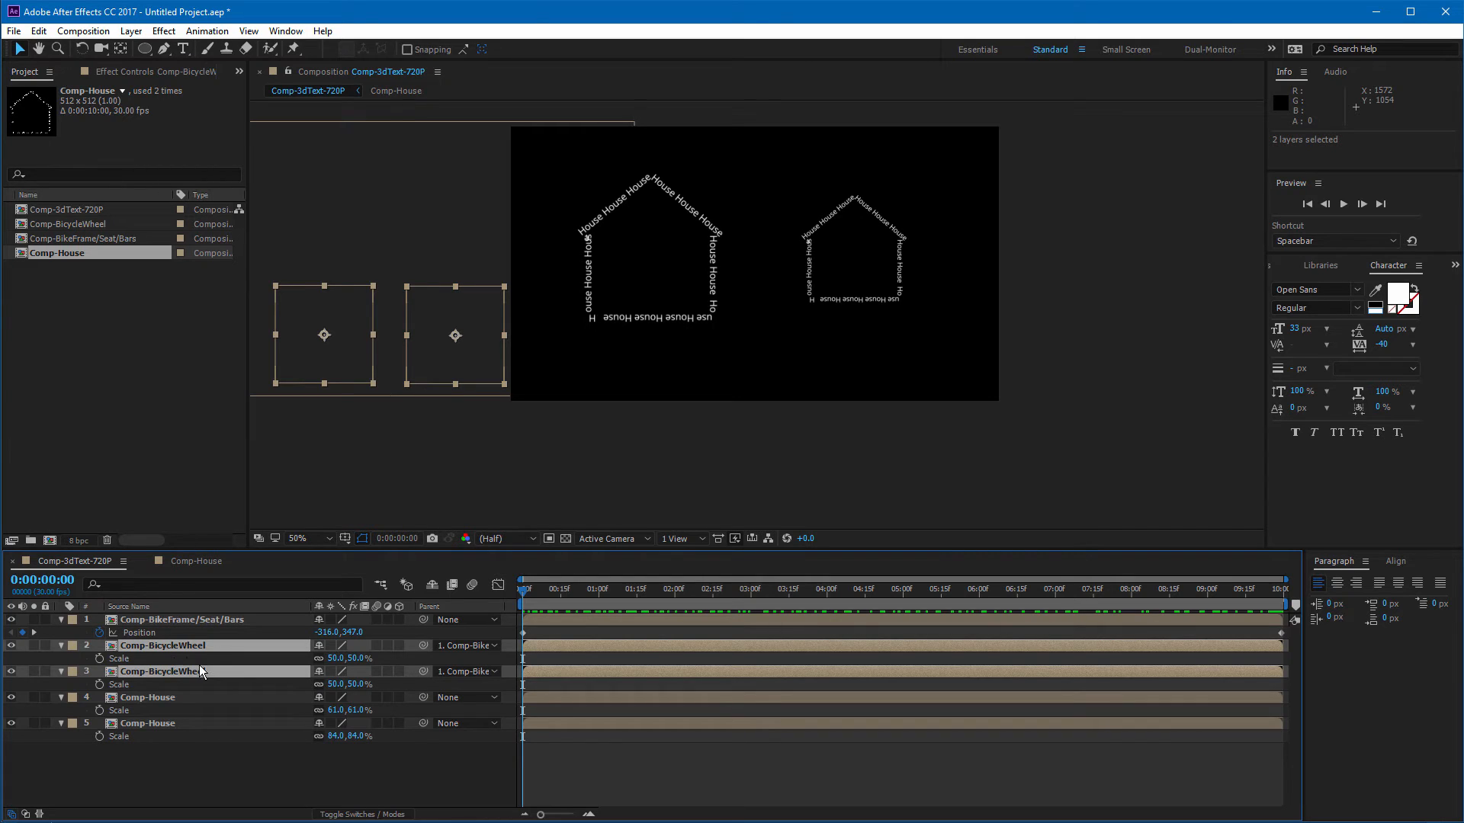
key("r")
left_click(100, 657)
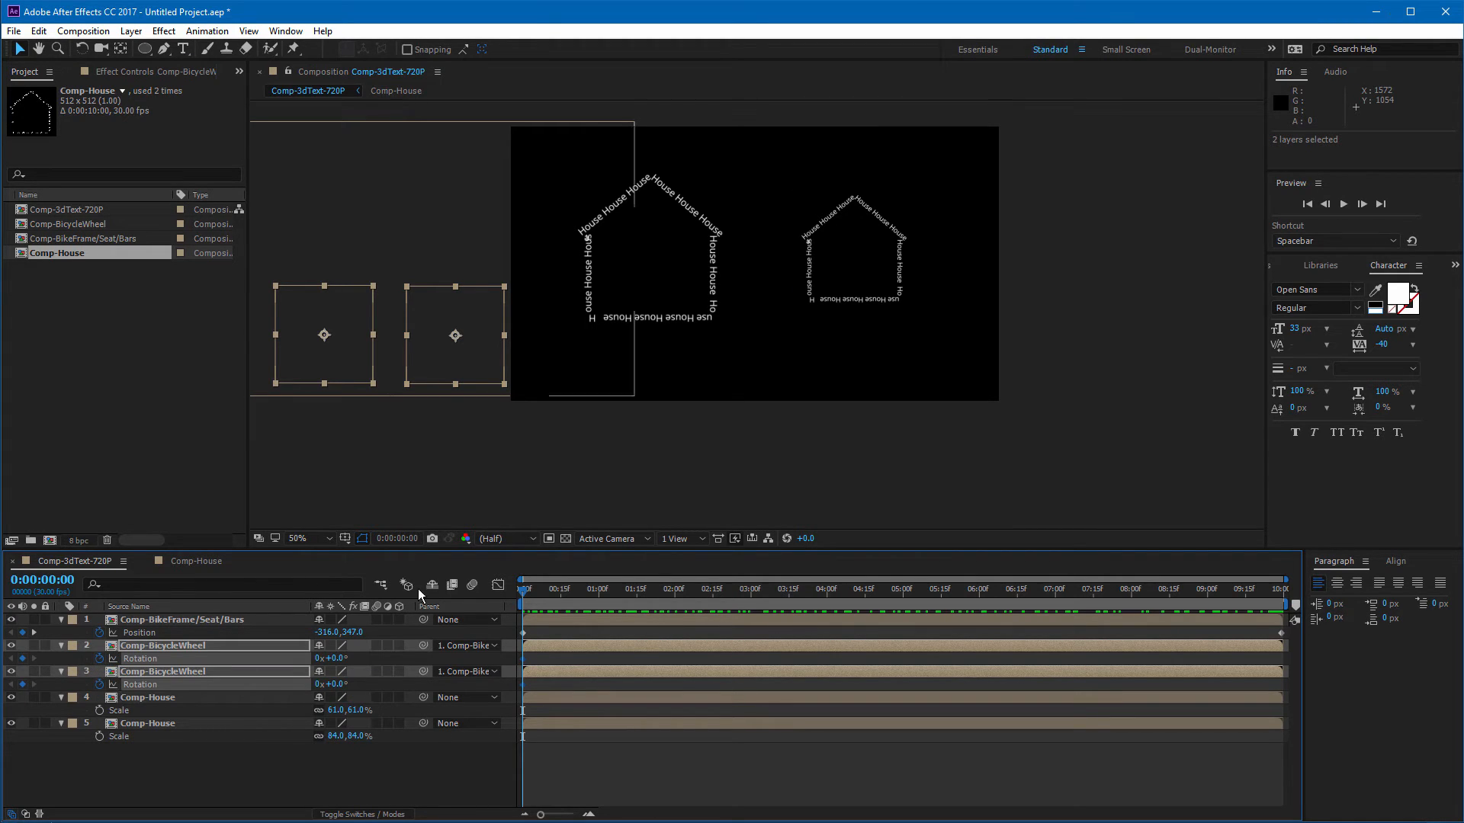
left_click_drag(661, 591, 813, 614)
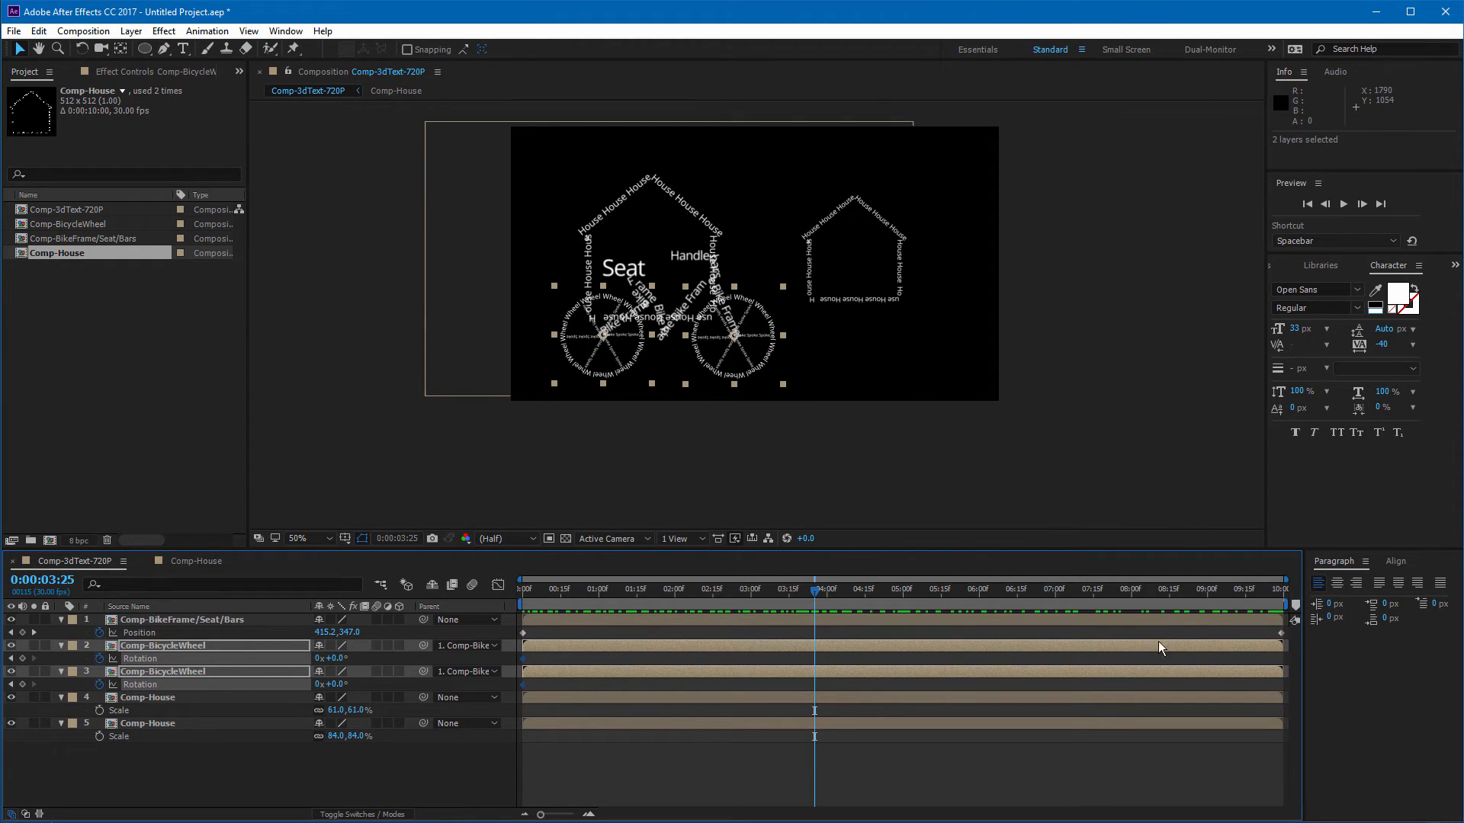
Step: At 0:00:09:29, set the Rotation of both BicycleWheel layers to 3 revolutions
left_click_drag(1224, 592, 1284, 588)
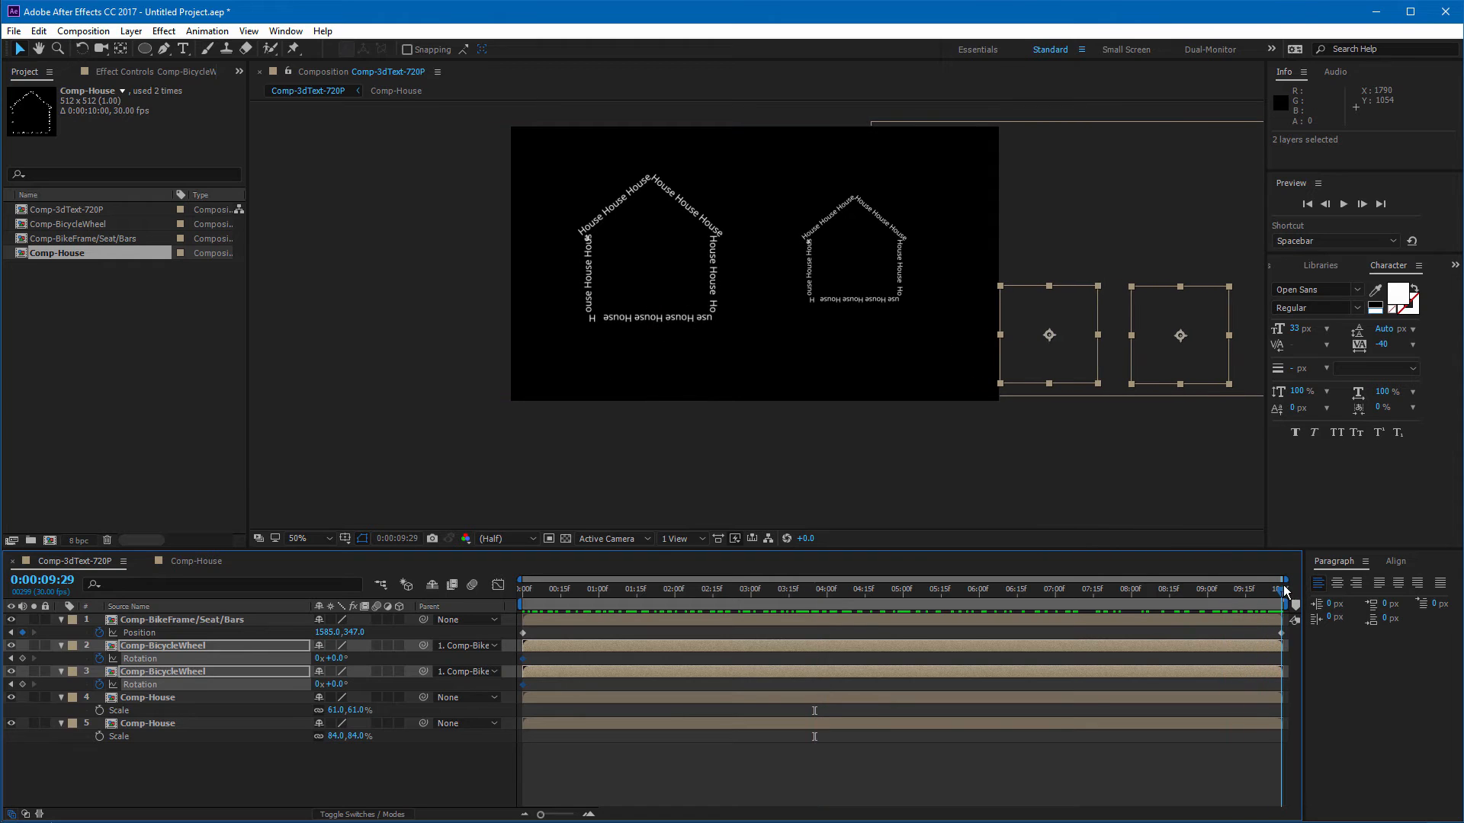
left_click(318, 659)
type("3")
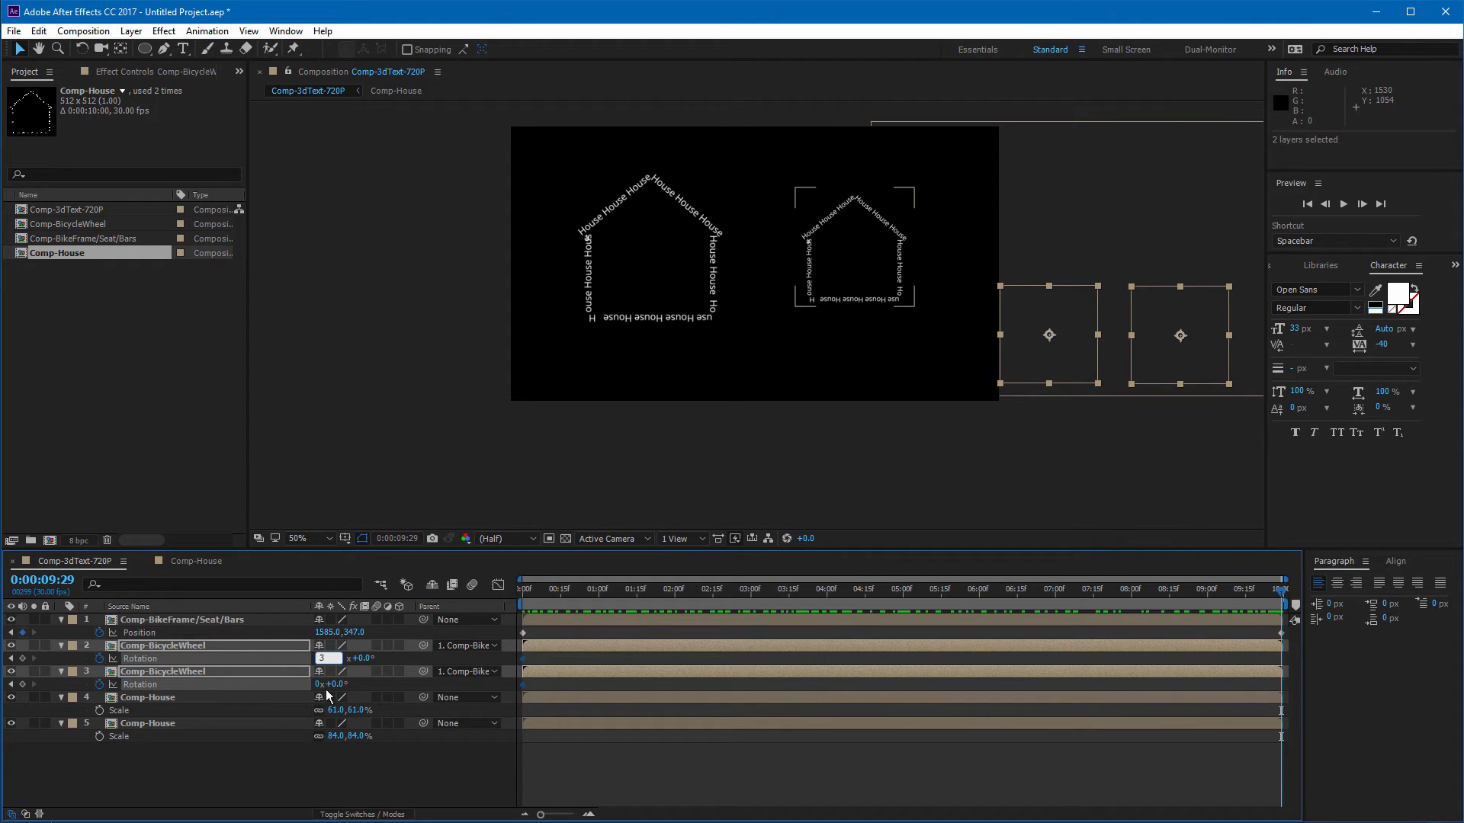
left_click(320, 684)
type("3")
left_click(957, 759)
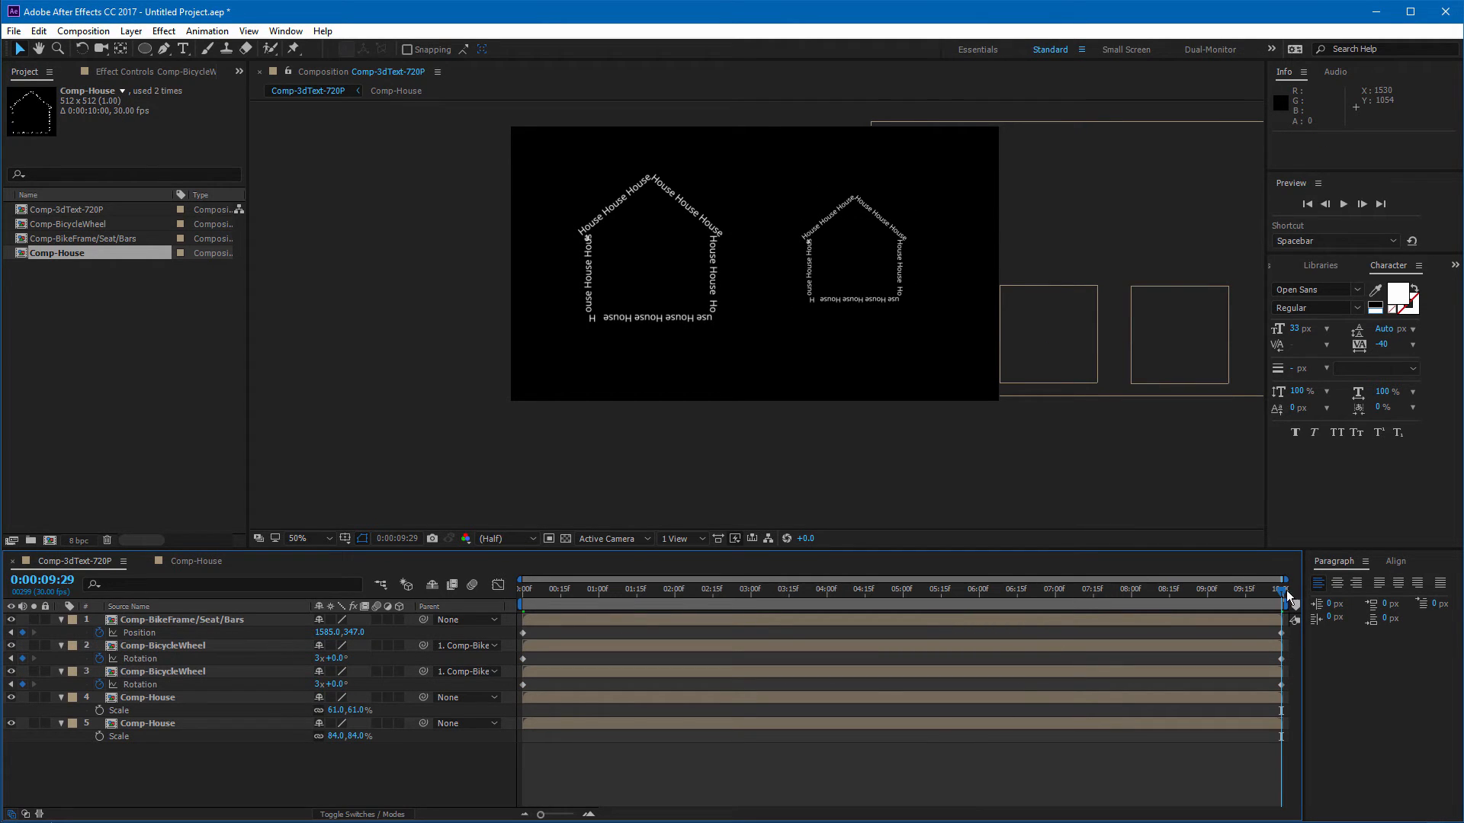
Step: Play a preview of the rolling bike animation and scrub through the middle of the timeline
key("space")
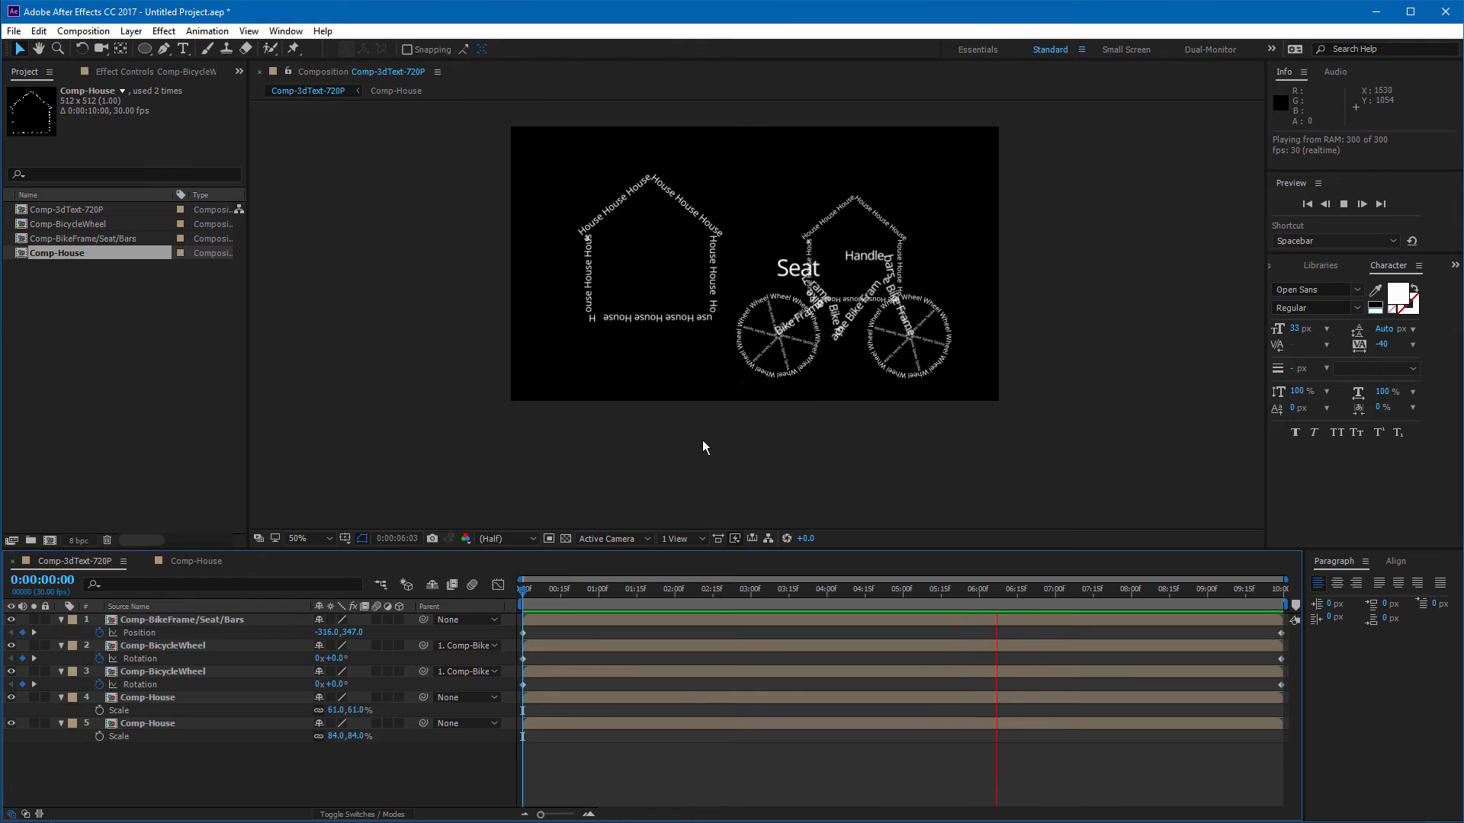
left_click_drag(857, 593, 799, 690)
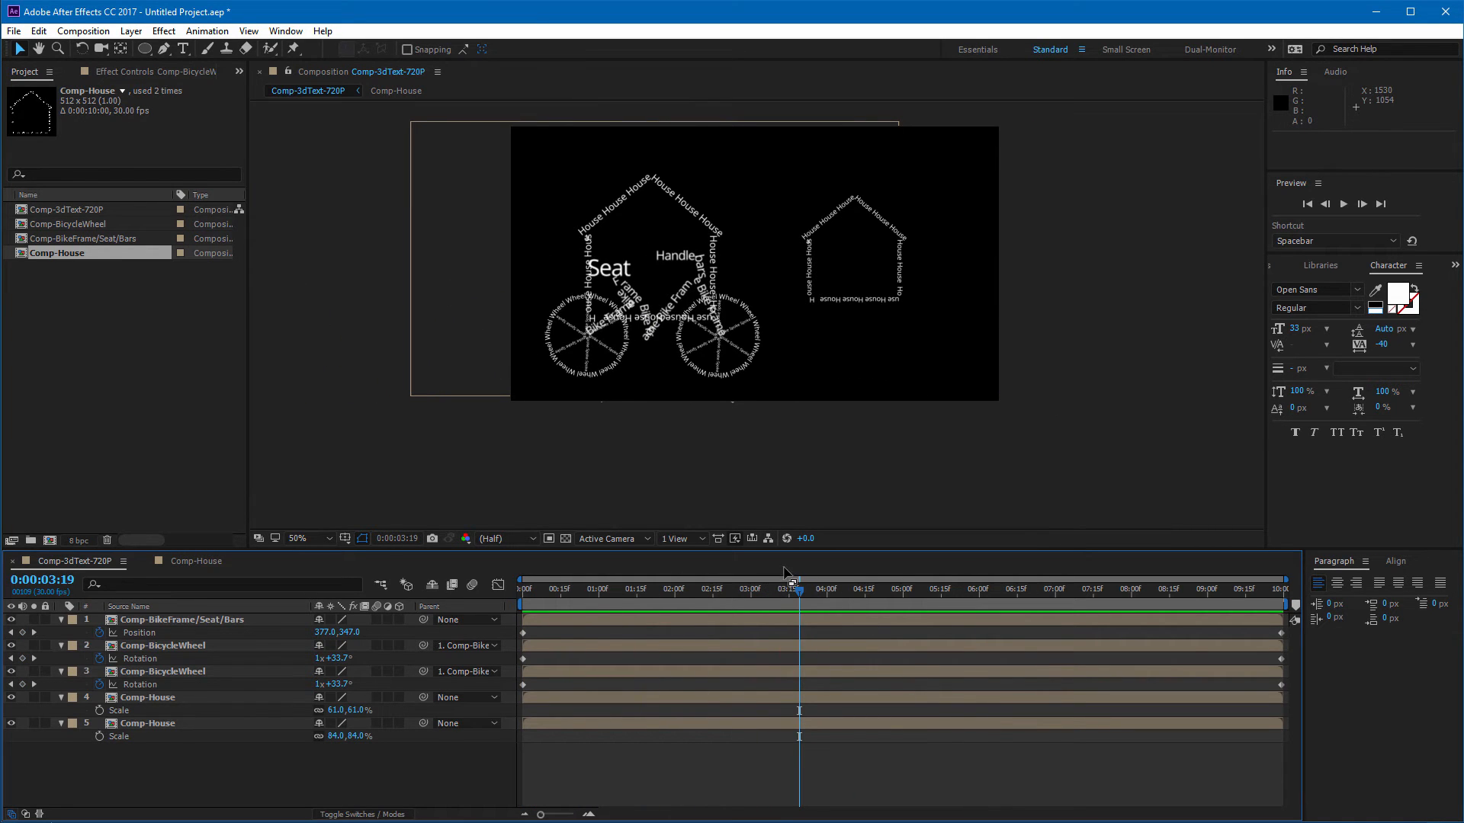
mouse_move(801, 601)
left_mouse_down()
mouse_move(542, 615)
mouse_move(809, 606)
left_mouse_up()
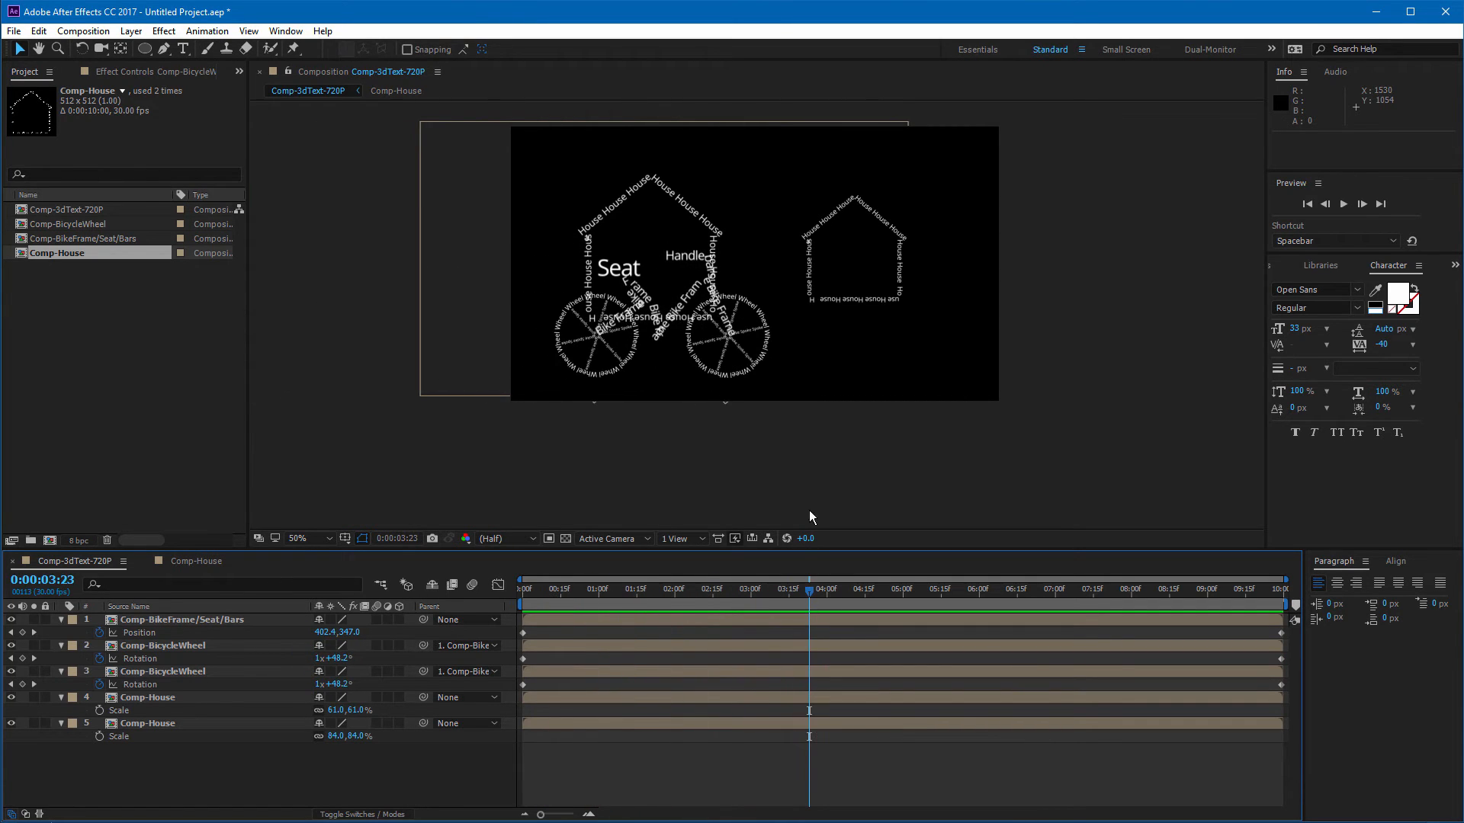
Step: At 0 seconds, select both Comp-House layers, shift them right by 302 pixels and set Position keyframes
left_click(692, 213)
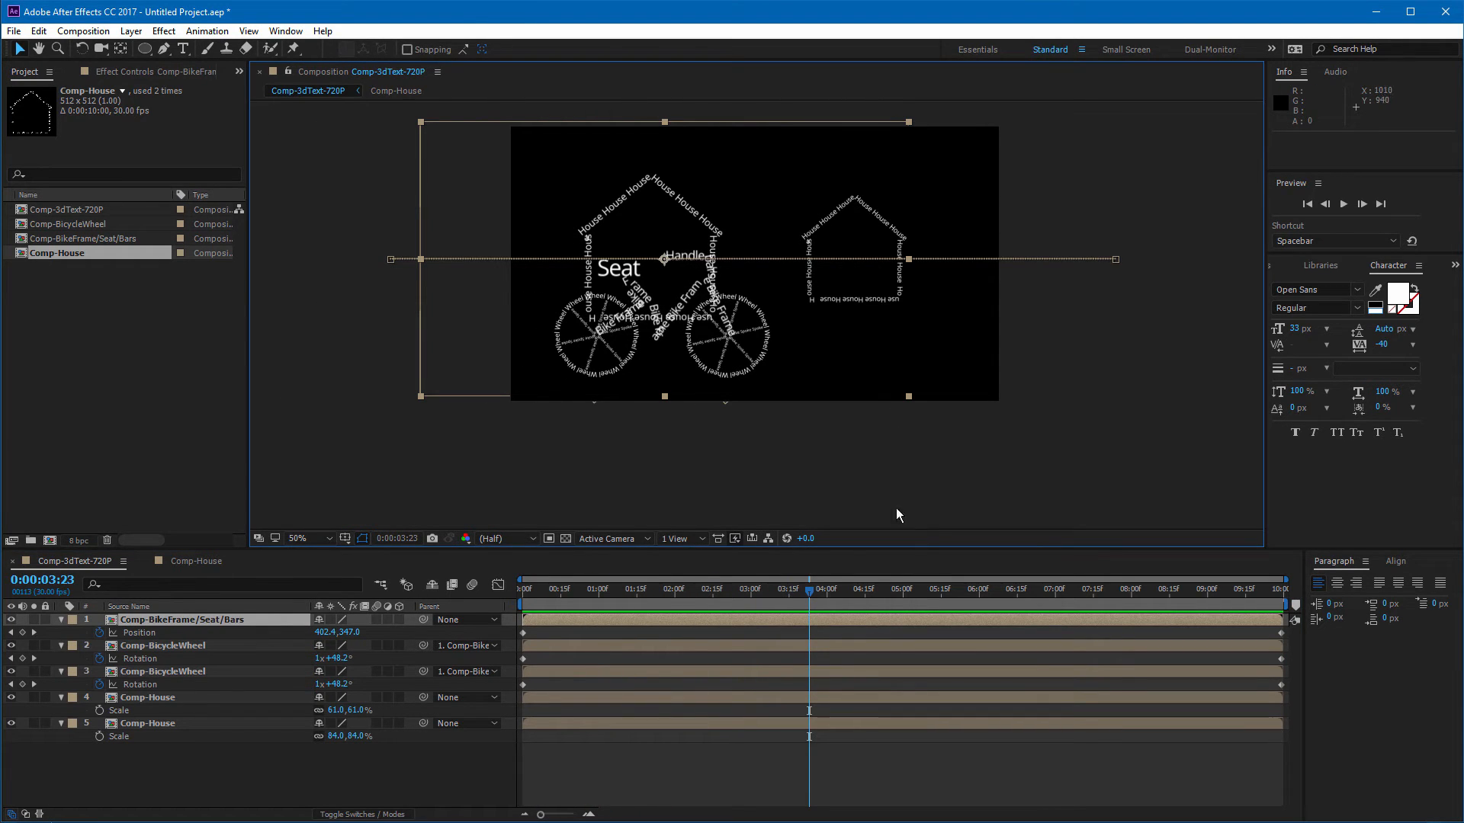
left_click(176, 698)
left_click(169, 723, "shift")
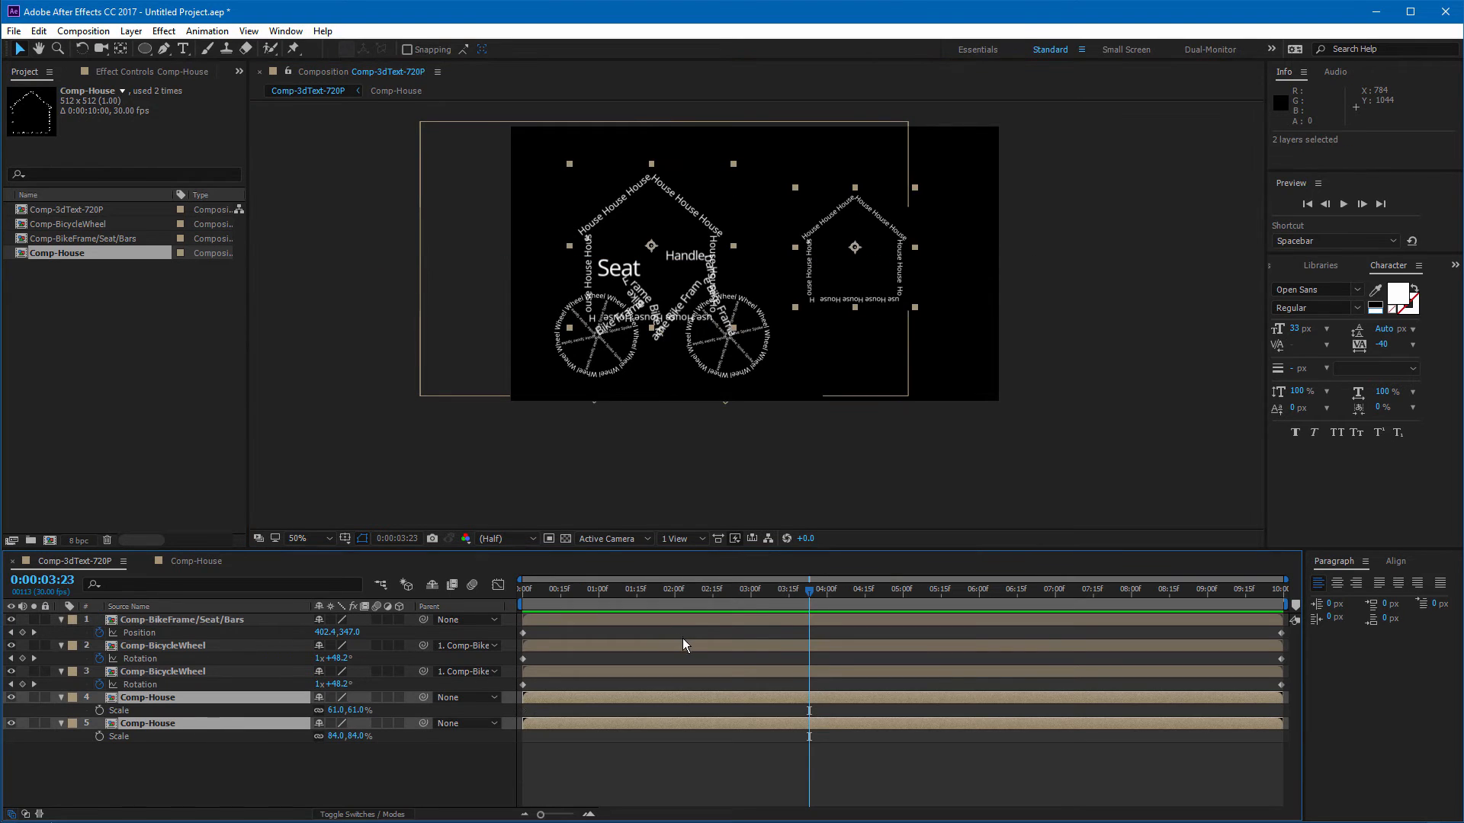
left_click_drag(676, 590, 488, 600)
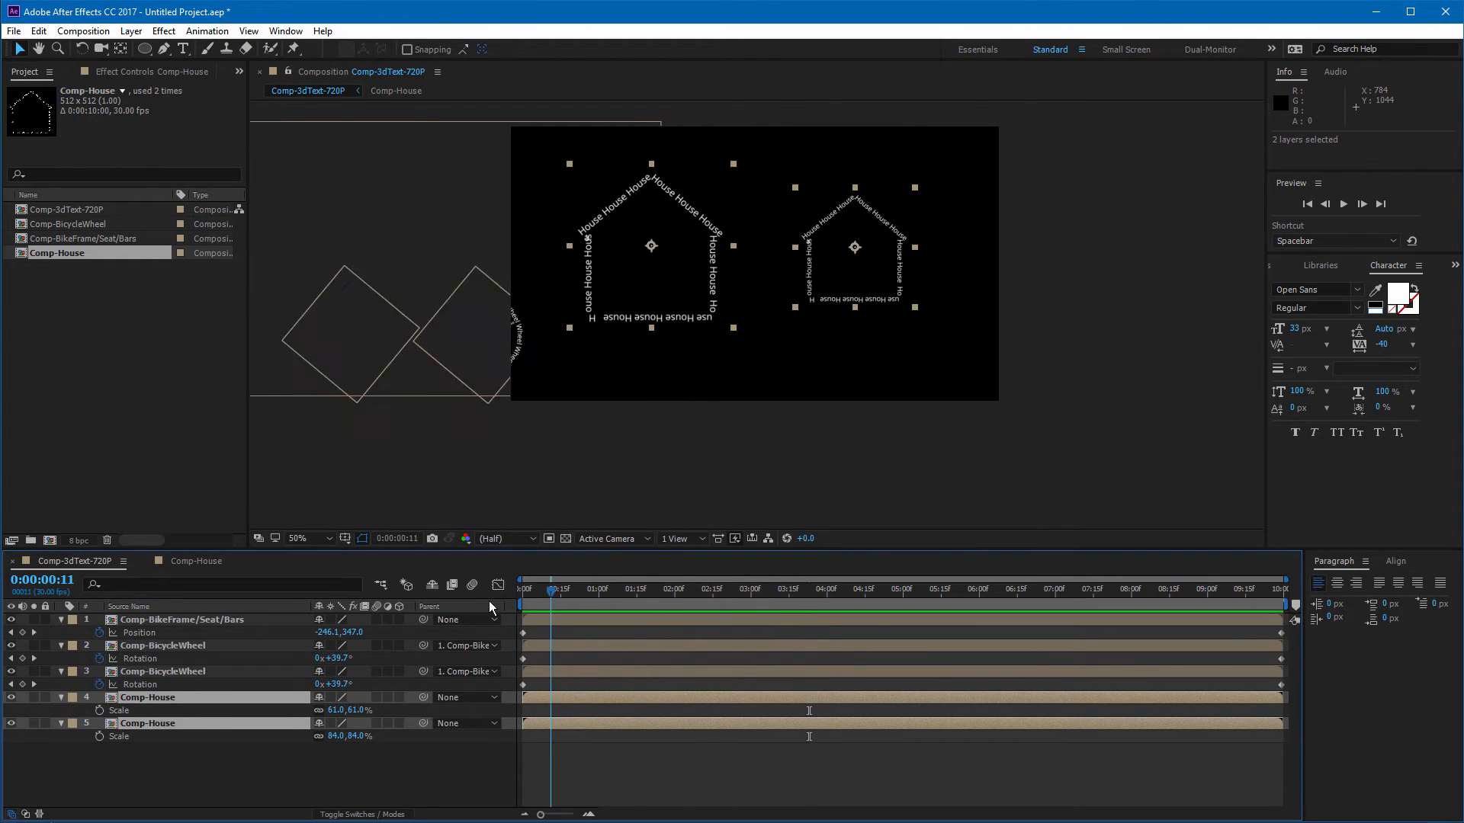
left_click_drag(711, 265, 827, 266)
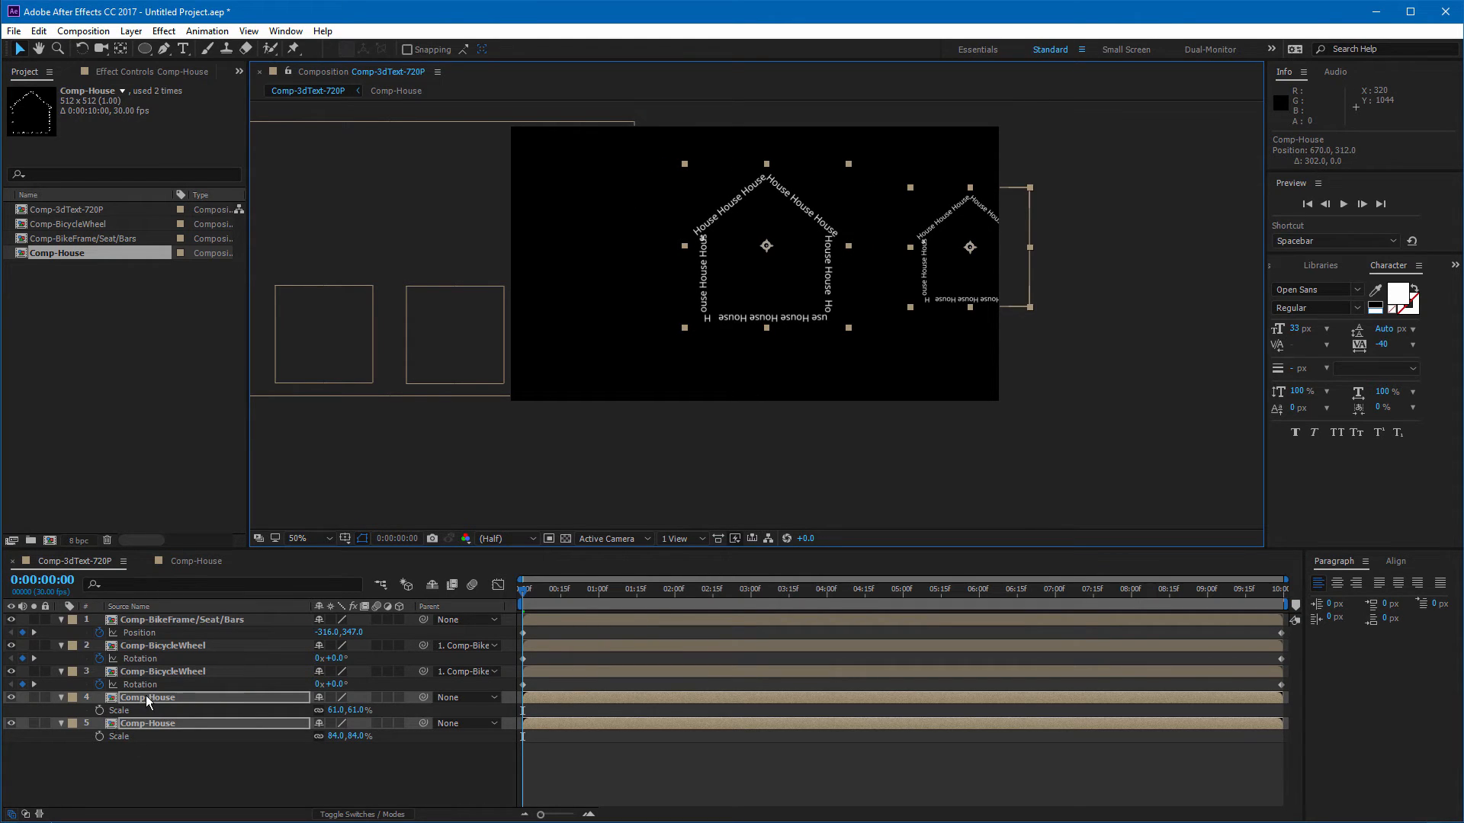
key("p")
left_click(99, 710)
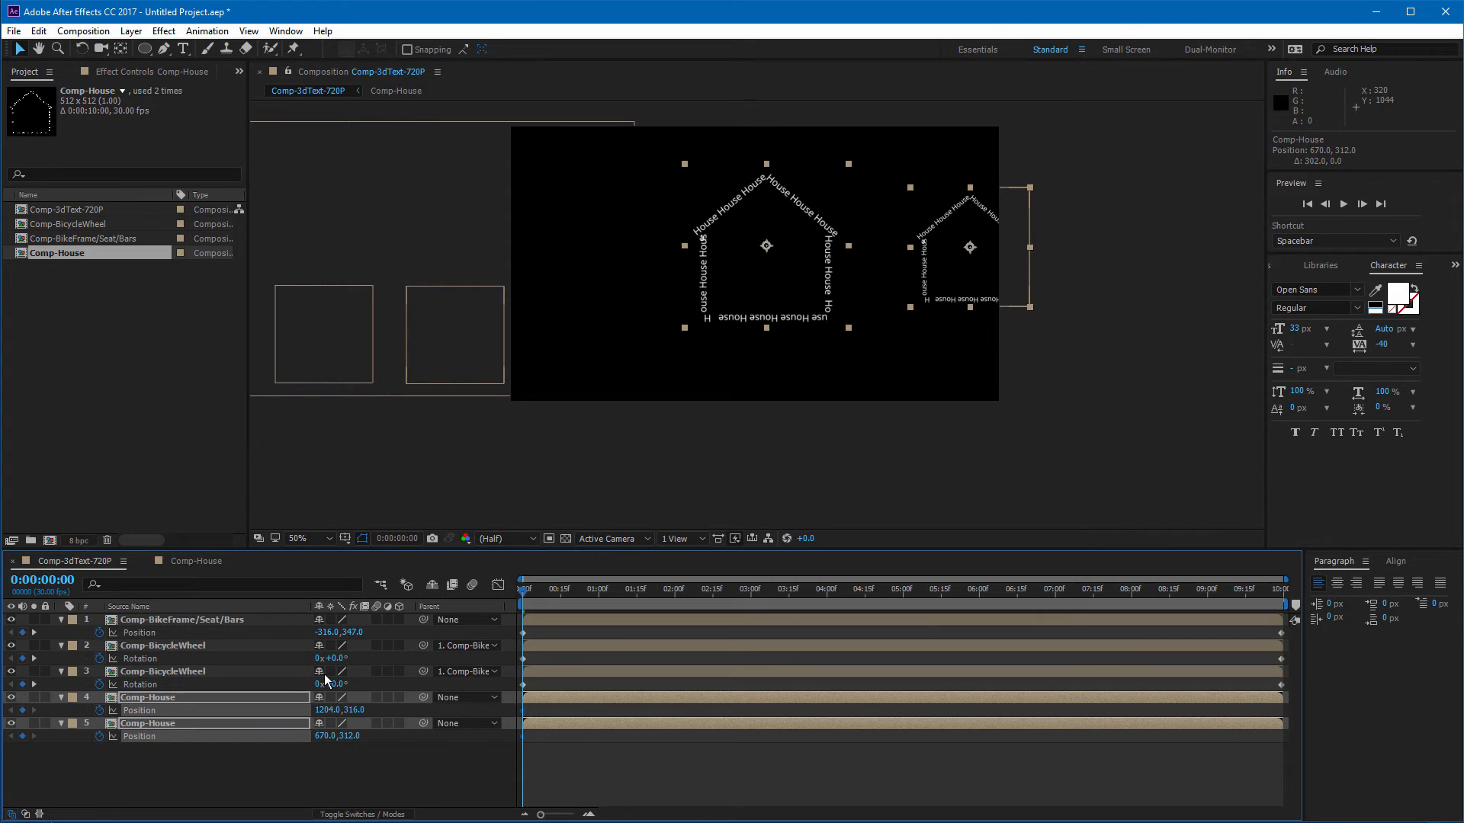
Step: At 0:00:09:29, move both house layers 450 pixels left so they scroll past, and preview from the start
left_click_drag(973, 593, 1344, 595)
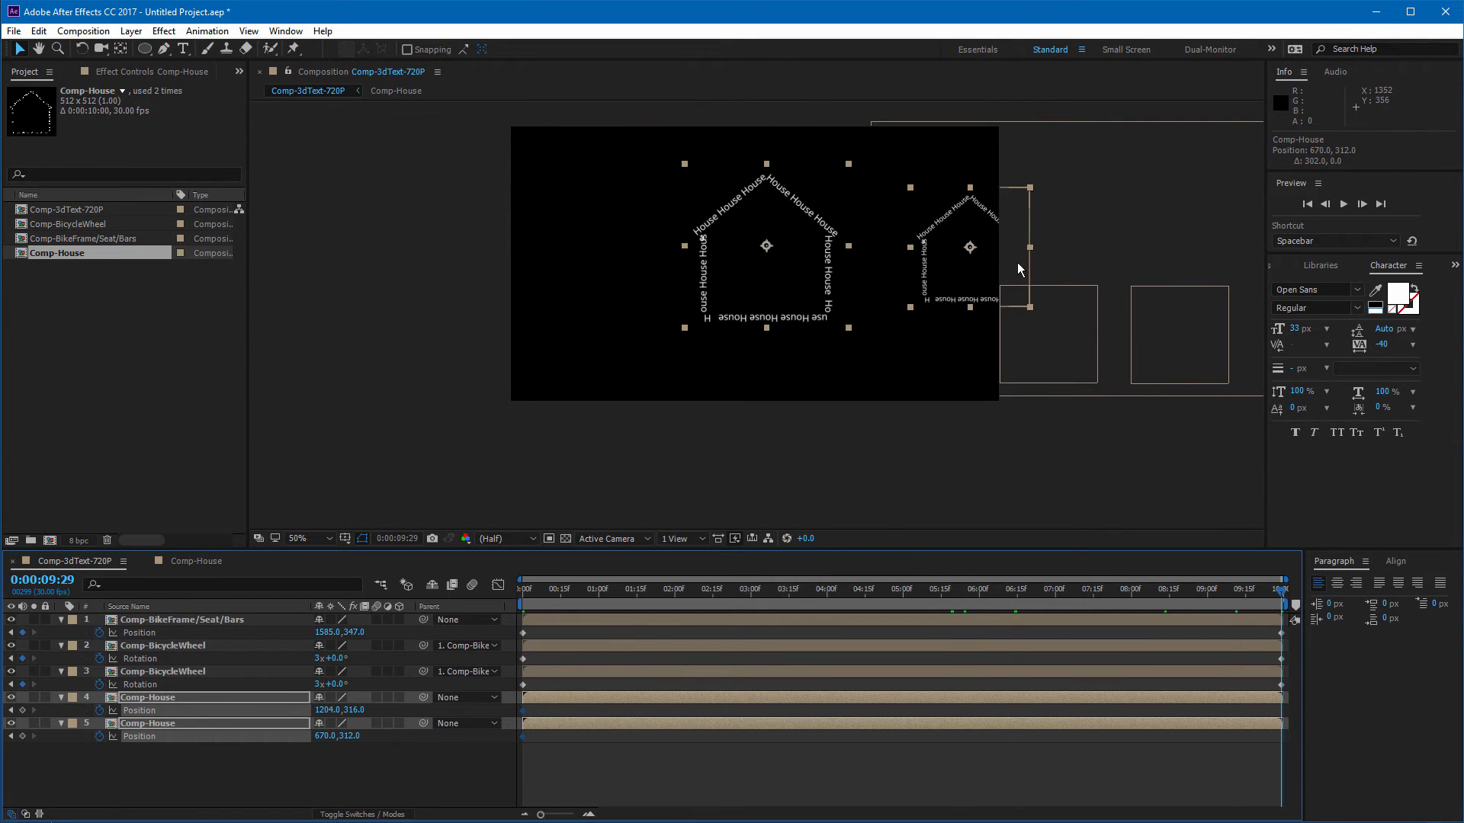
left_click_drag(951, 218, 782, 219)
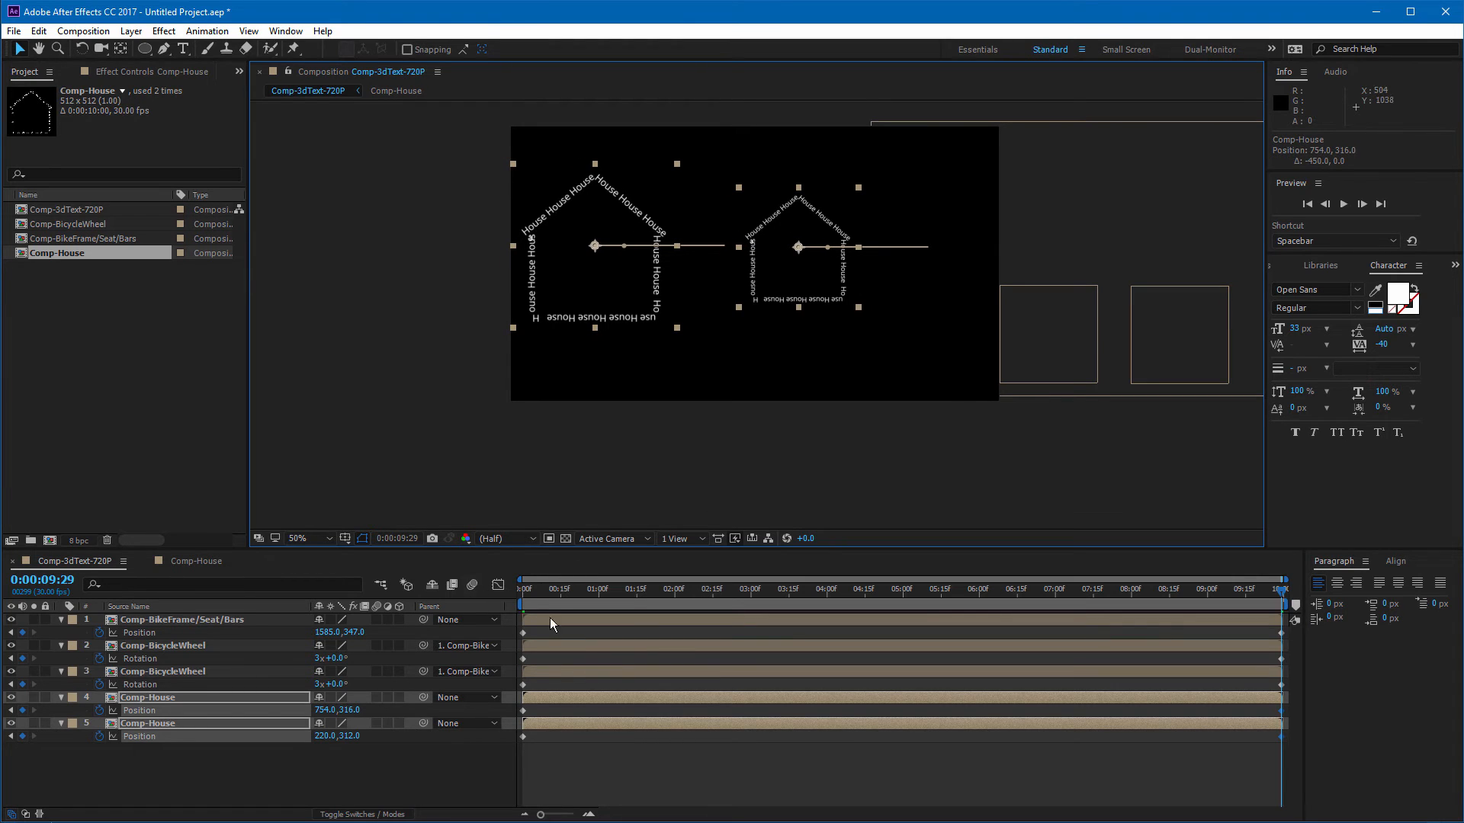
mouse_move(523, 596)
left_mouse_down()
mouse_move(704, 602)
mouse_move(523, 596)
left_mouse_up()
key("space")
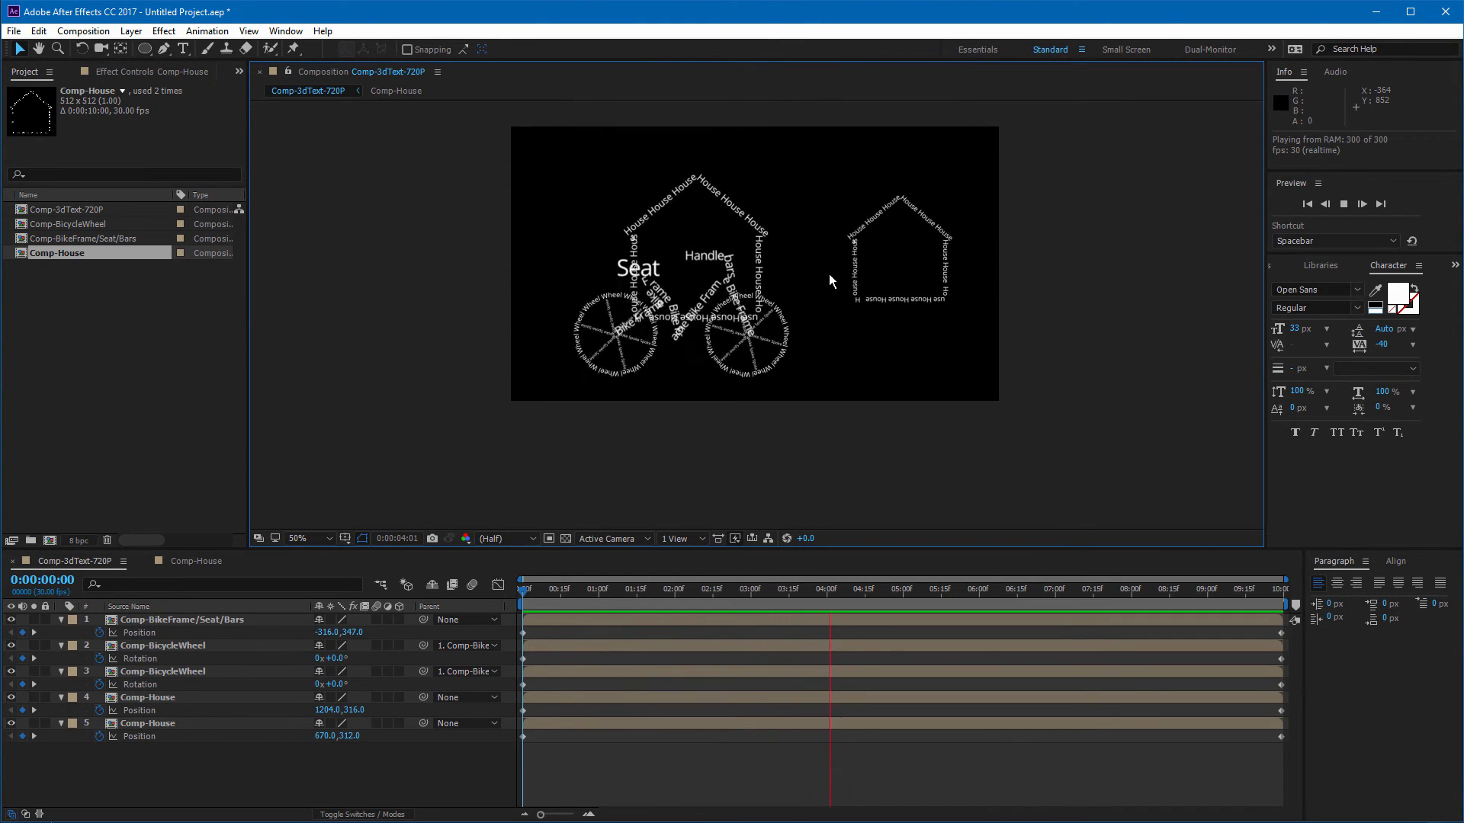
Step: At the last frame, move the layer-4 house to X position 870
left_click(1136, 583)
left_click_drag(1086, 593, 1299, 616)
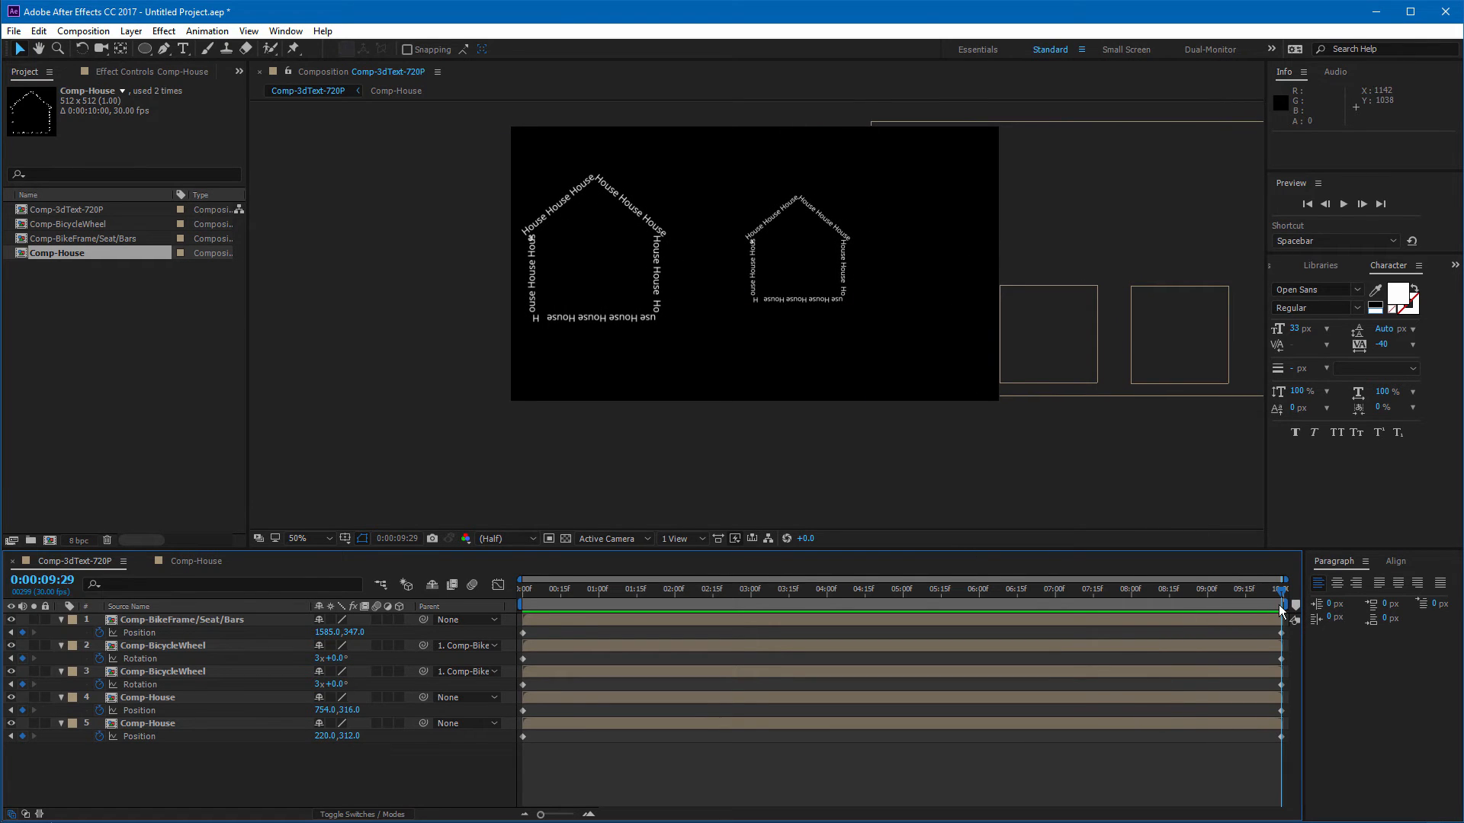
left_click_drag(835, 296, 880, 295)
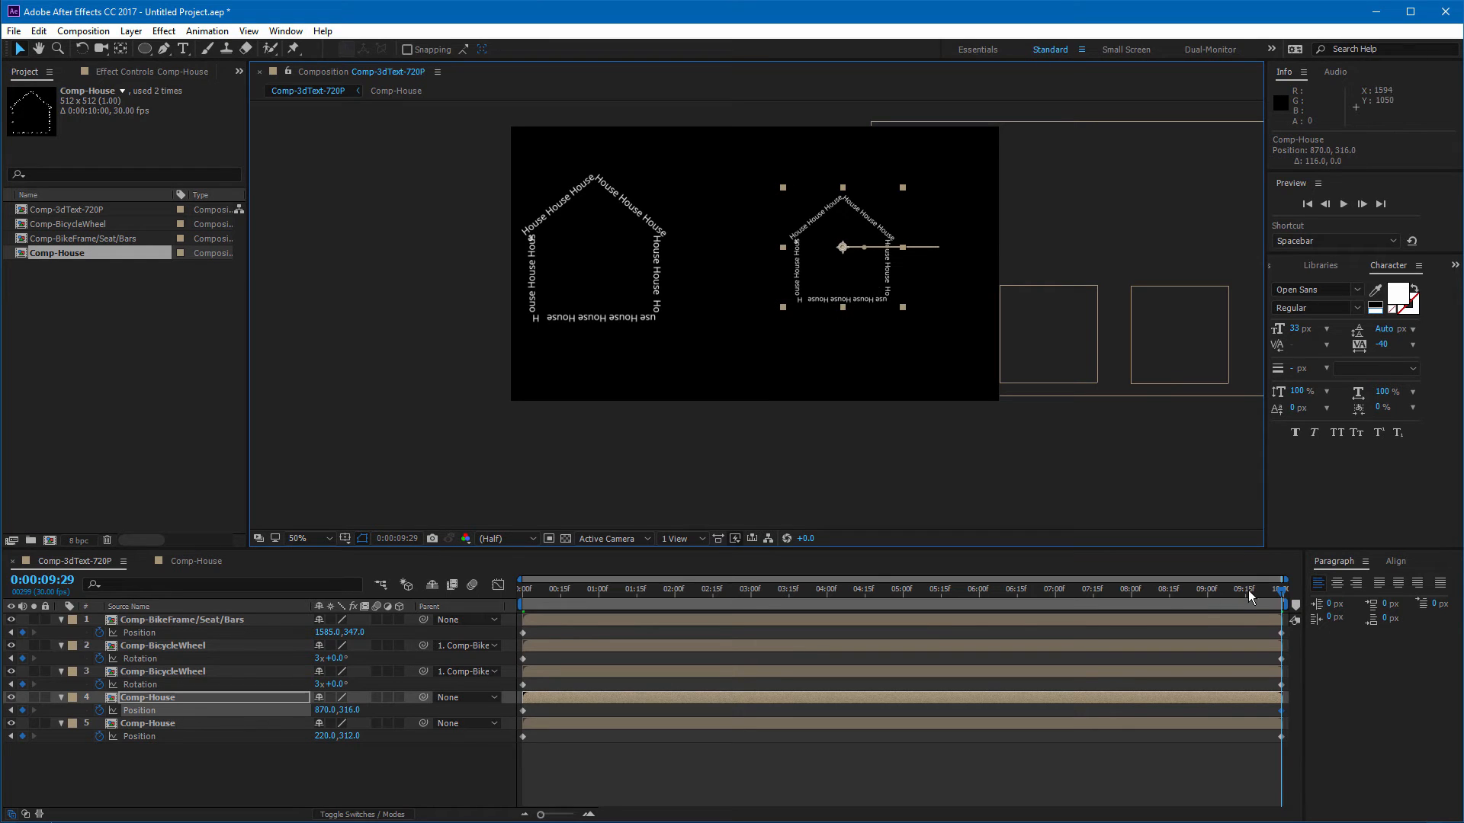
Step: Preview the house and bike animation from the start and scrub to about 0:00:04:18
left_click_drag(1249, 593, 346, 608)
left_click(395, 460)
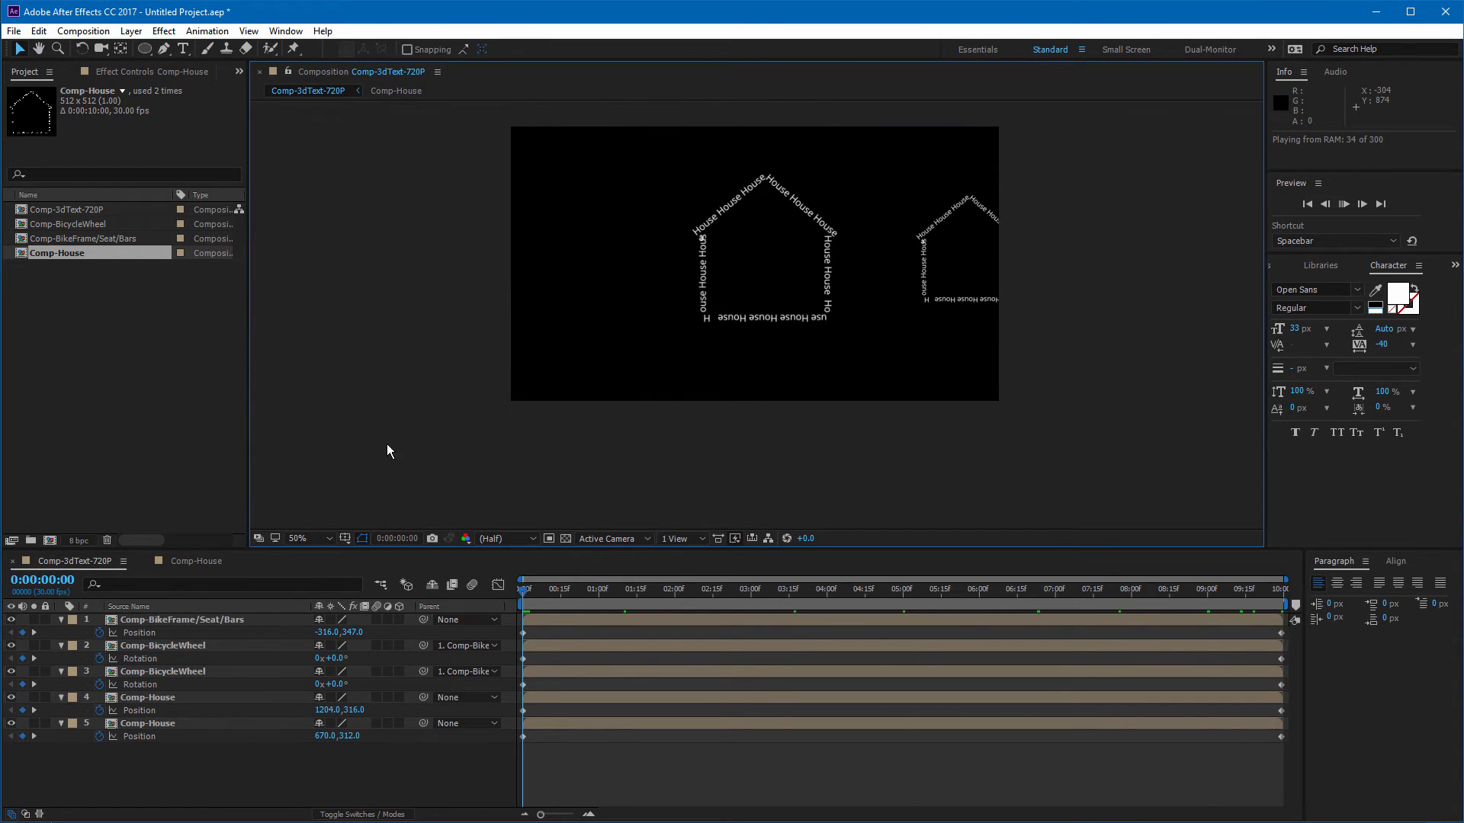
key("space")
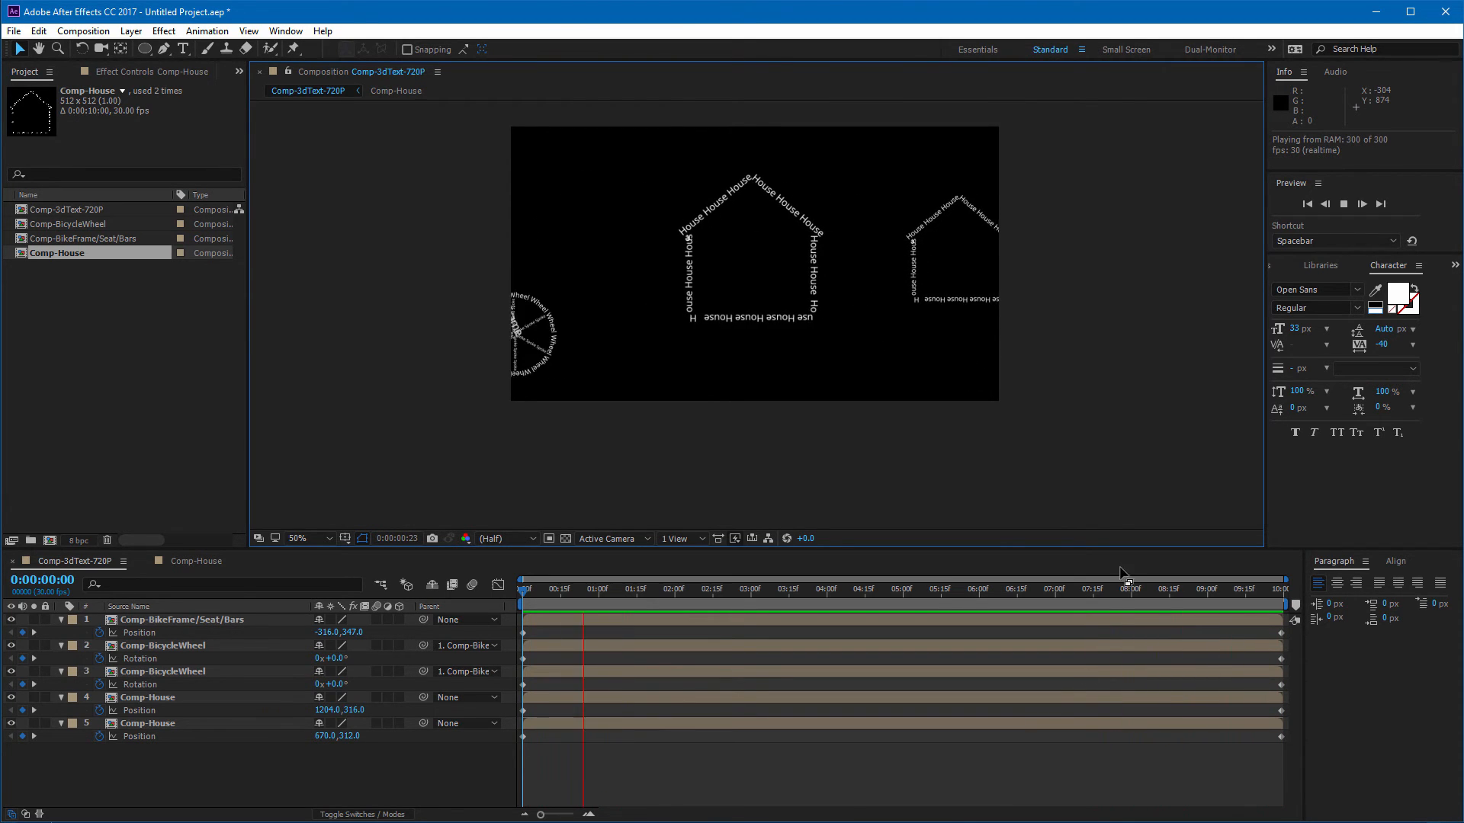
key("space")
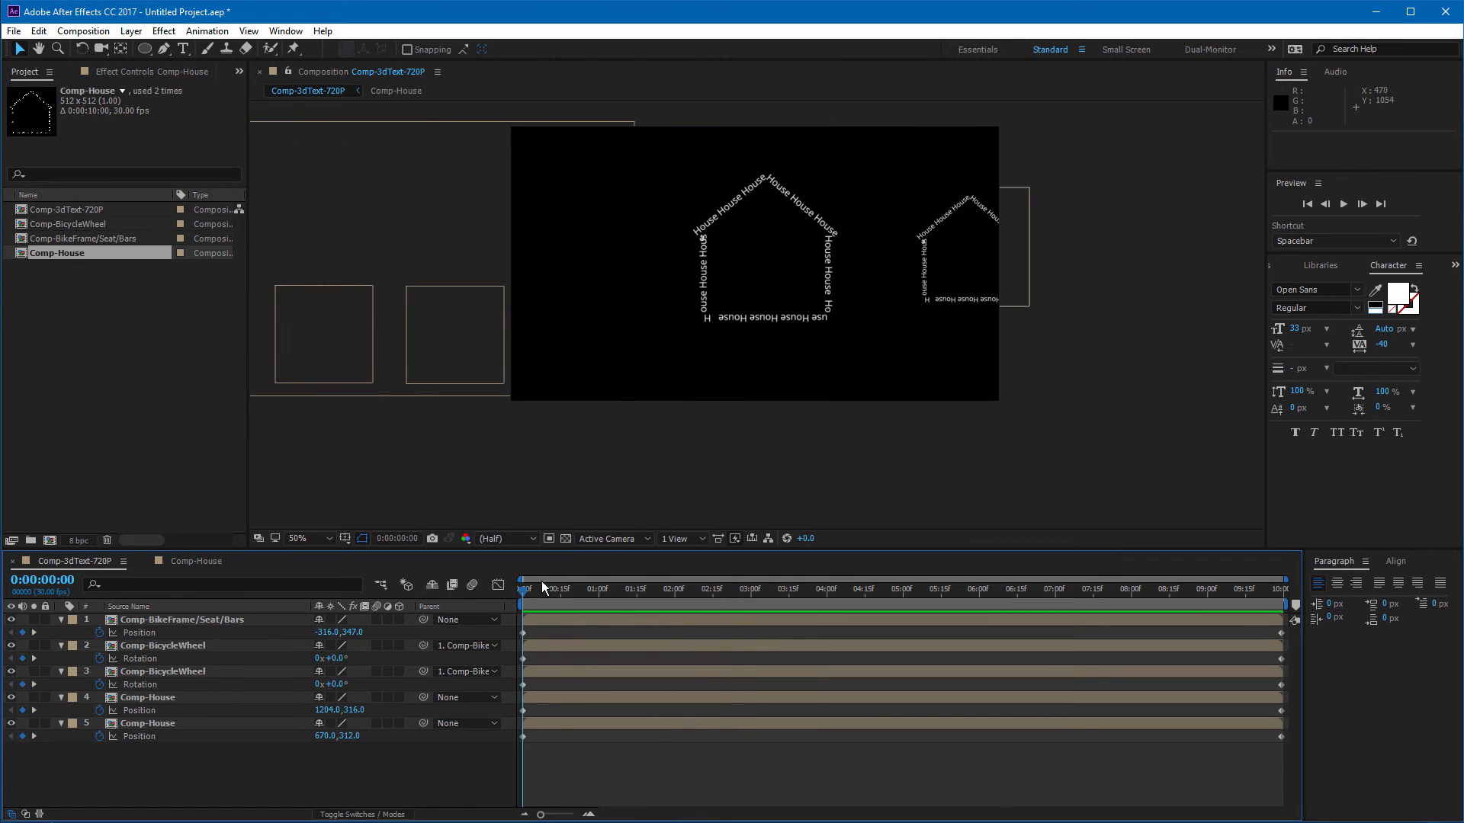
left_click_drag(541, 581, 871, 595)
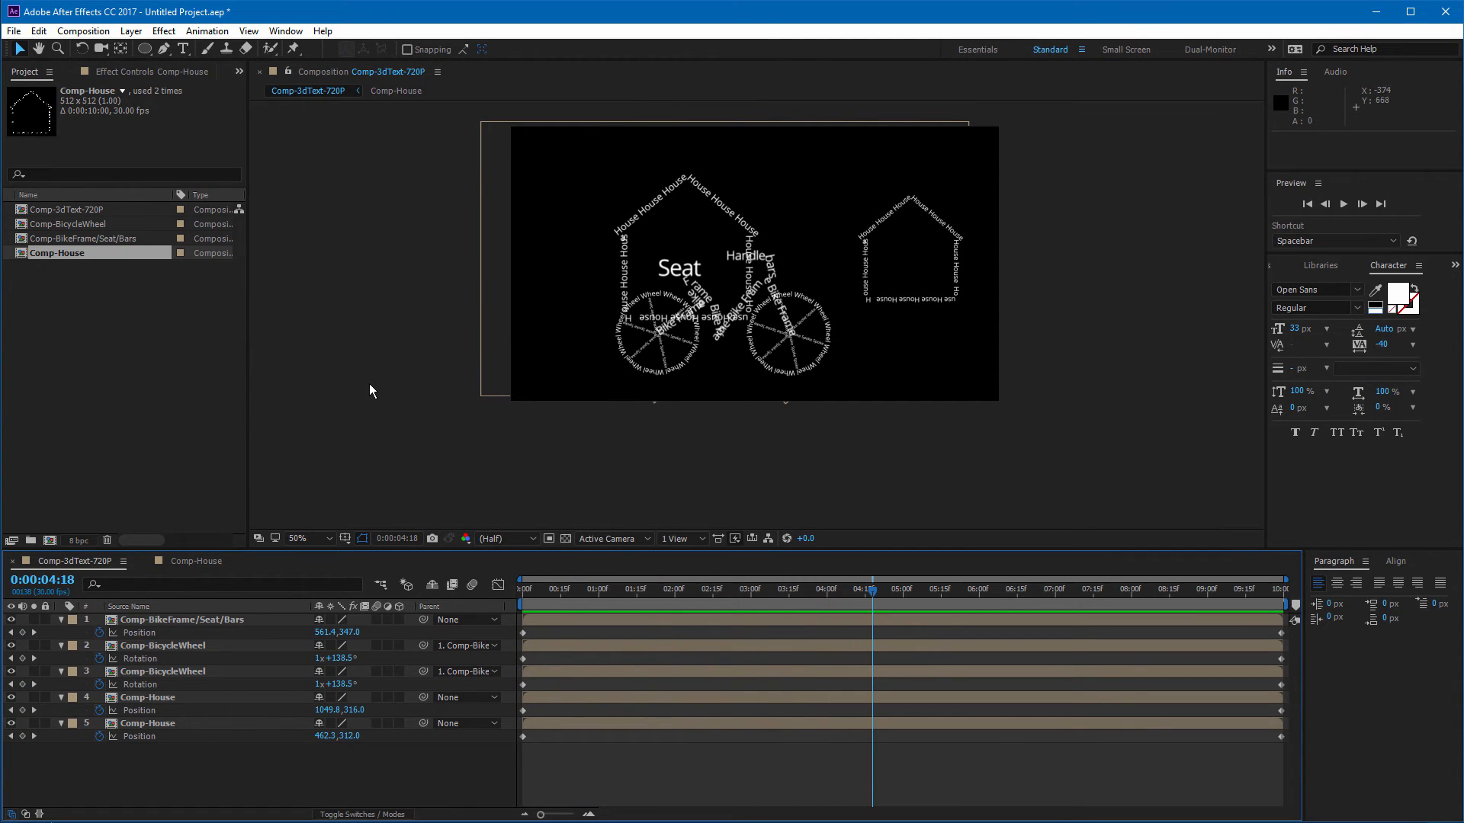
Step: Add a STREET text layer with the Type tool, enlarge it to 287 px and place it along the frame's bottom
left_click(401, 397)
left_click(183, 48)
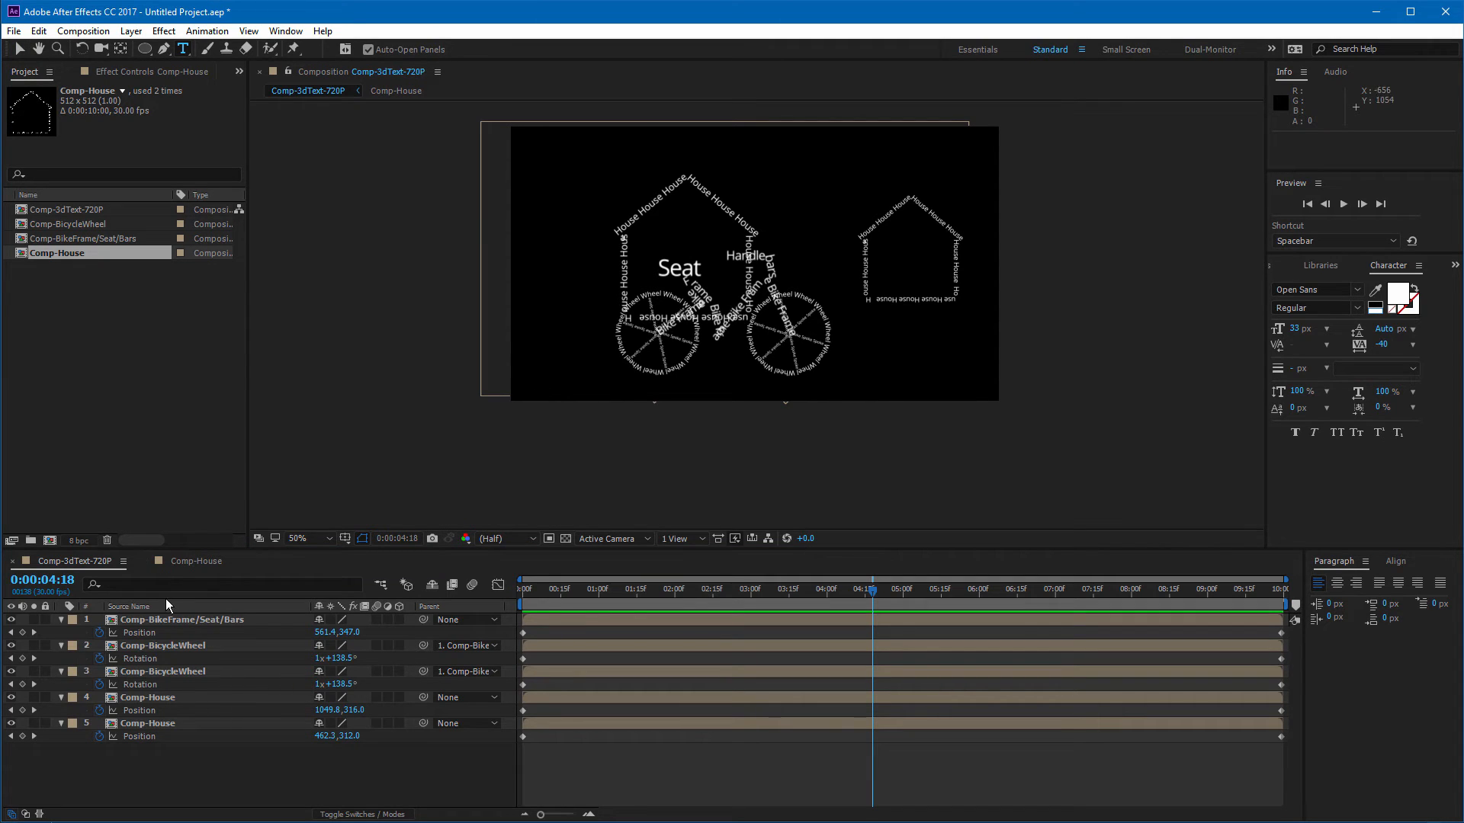
left_click(227, 619)
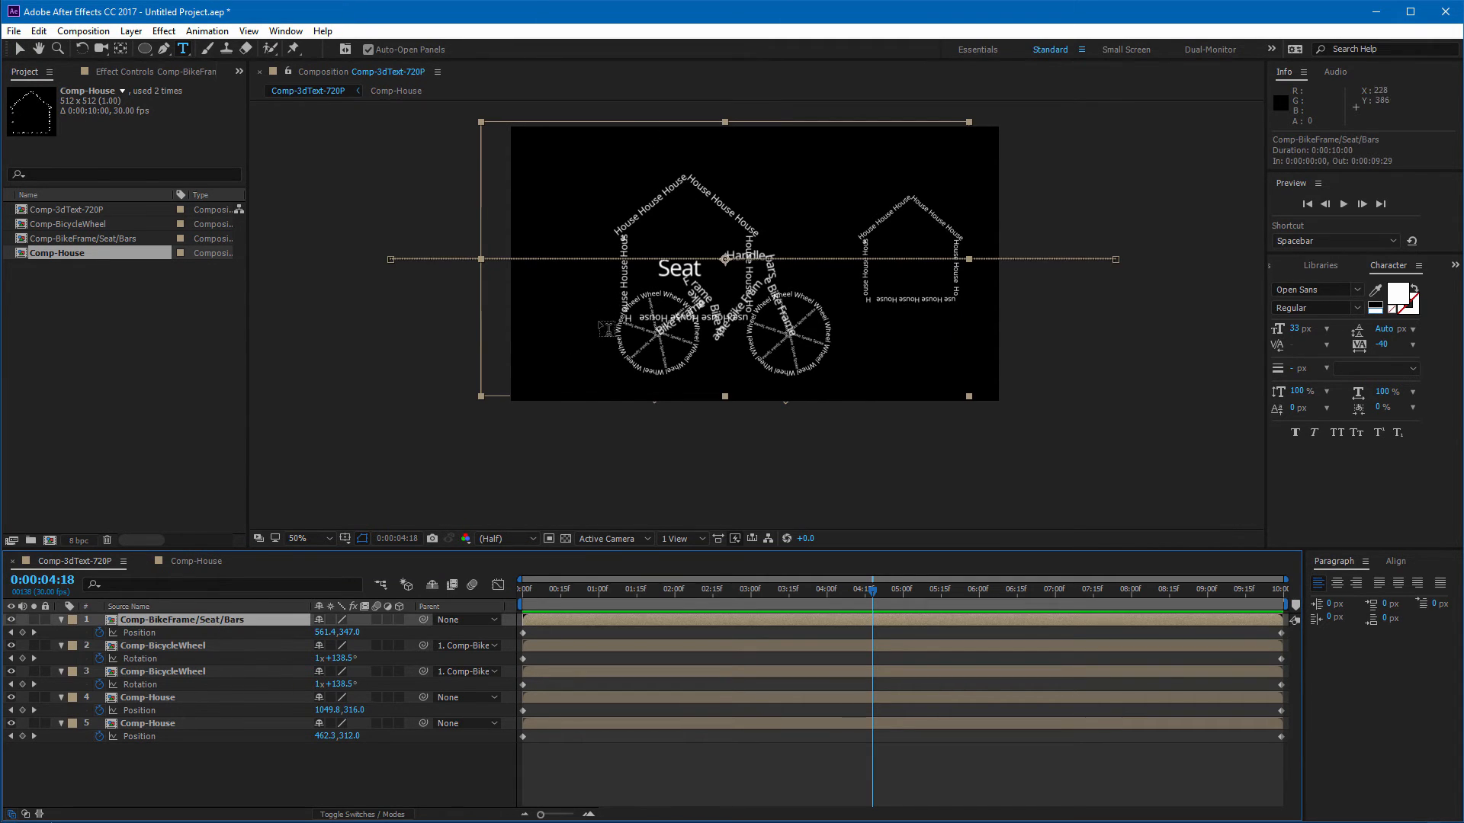
left_click(577, 372)
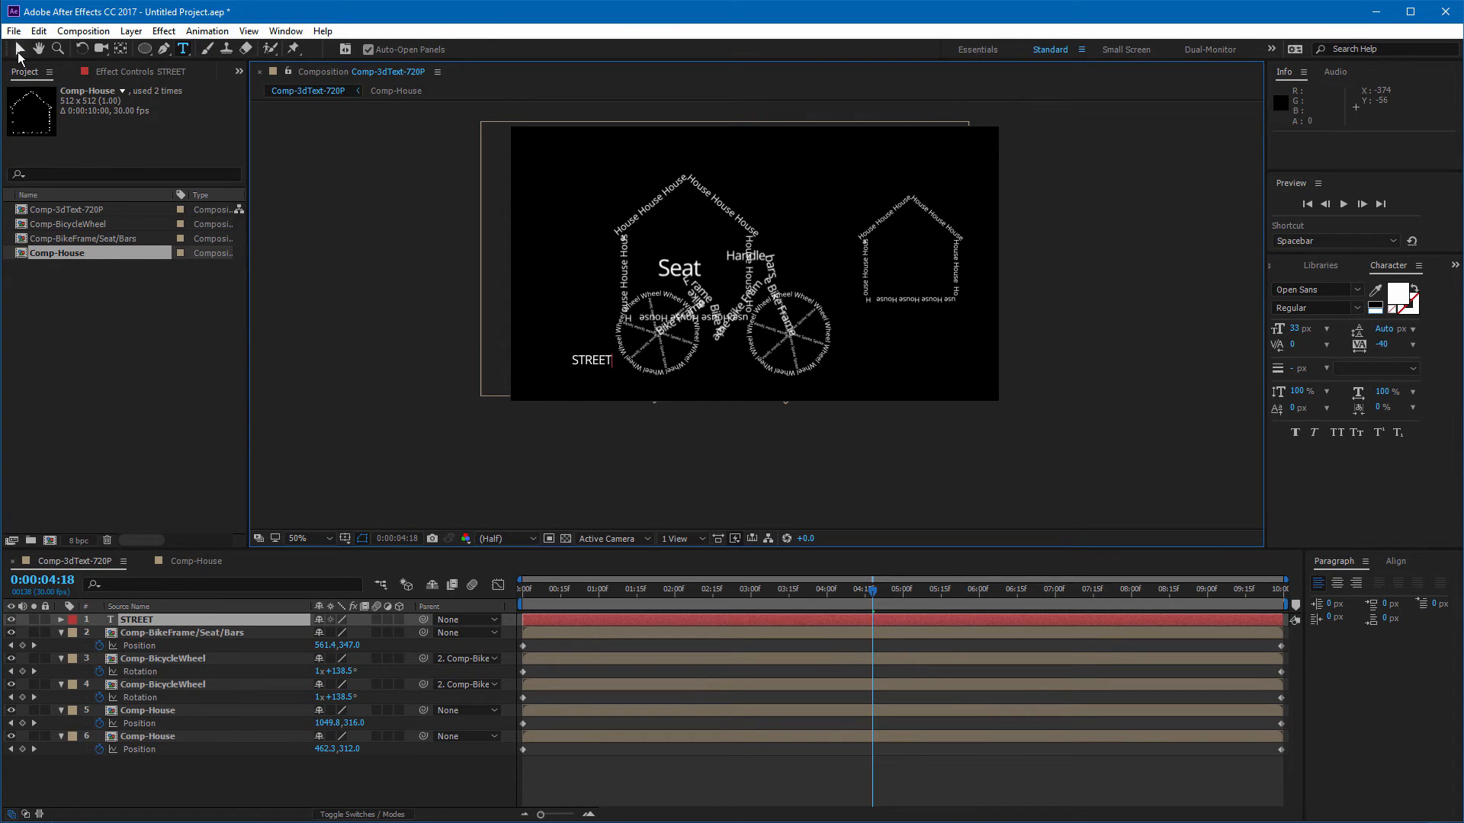
left_click(19, 51)
left_click_drag(1294, 335, 1402, 336)
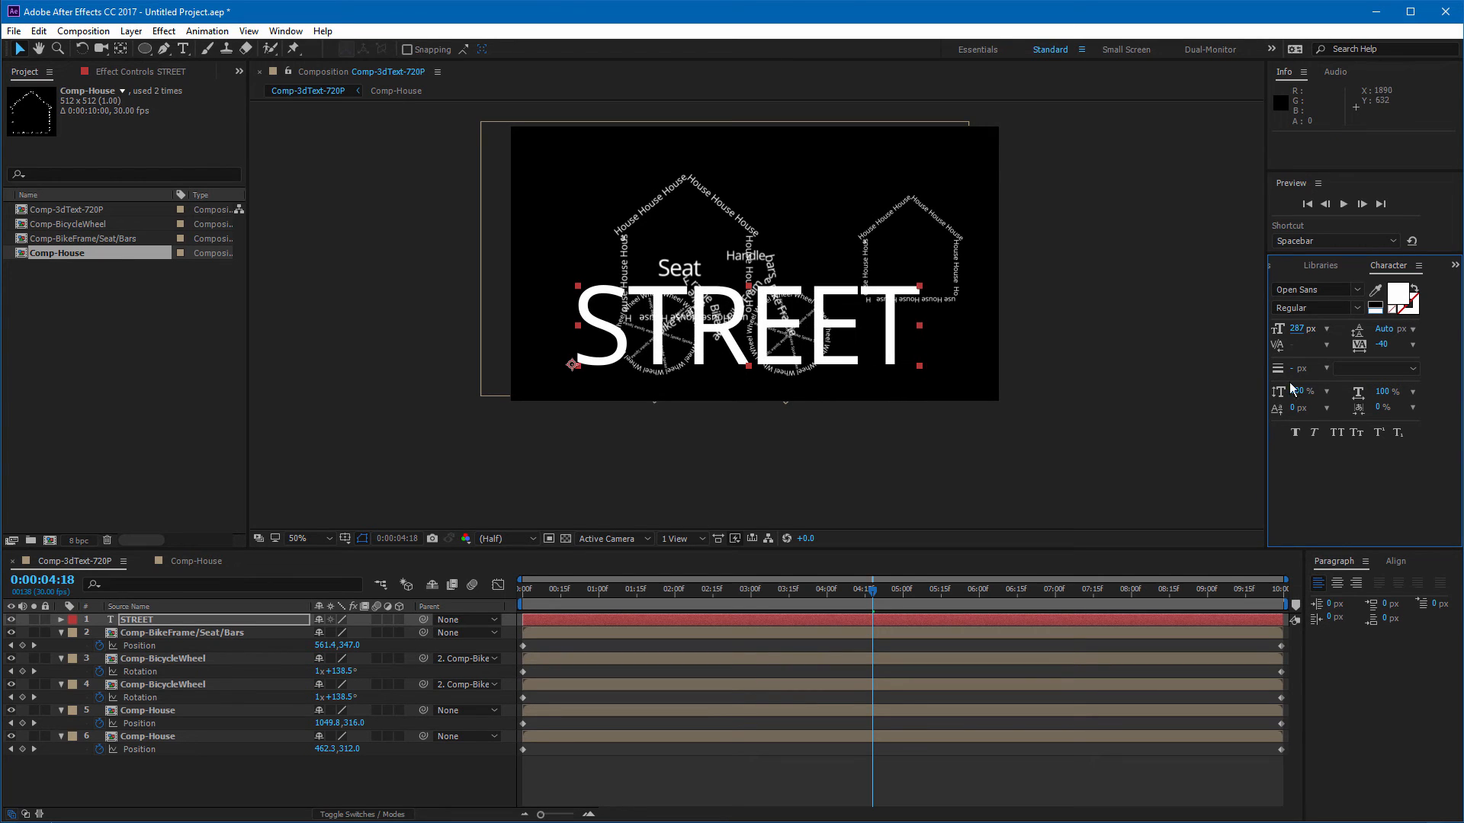
mouse_move(896, 357)
left_mouse_down()
mouse_move(884, 370)
mouse_move(913, 394)
mouse_move(907, 383)
left_mouse_up()
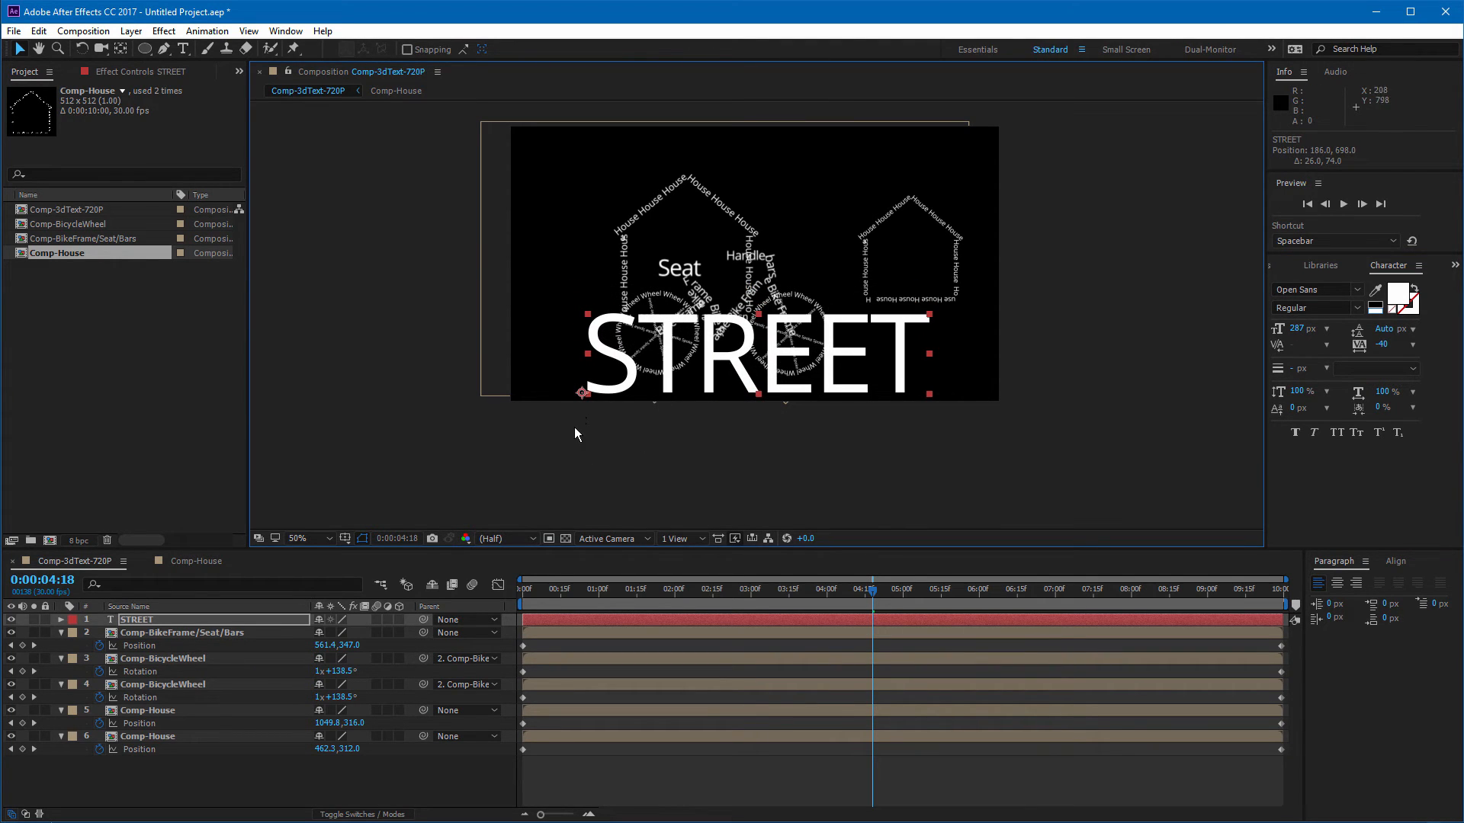
Step: Enable 3D for the STREET layer and expand its Transform properties
left_click(399, 619)
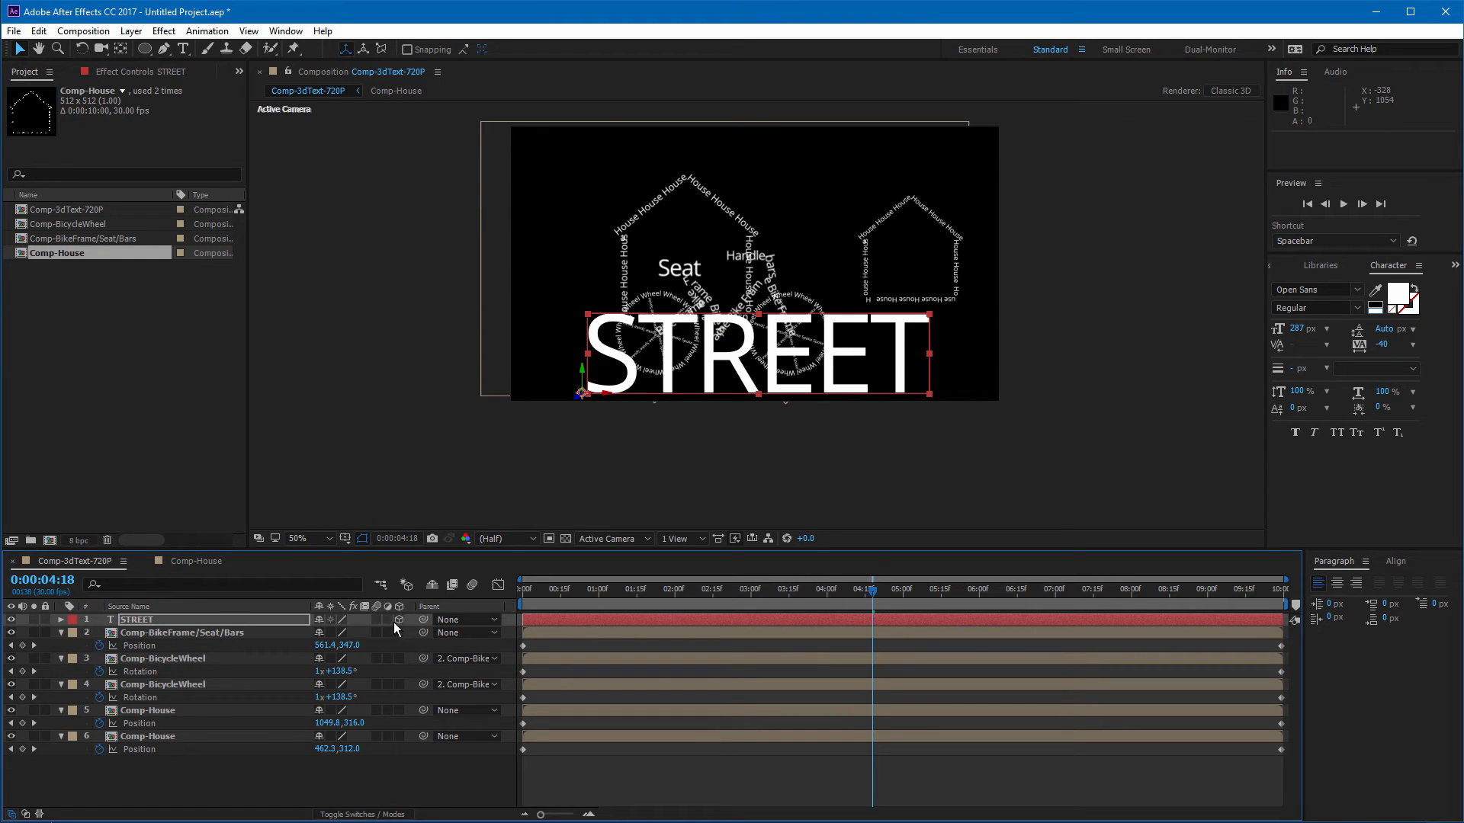
left_click(61, 619)
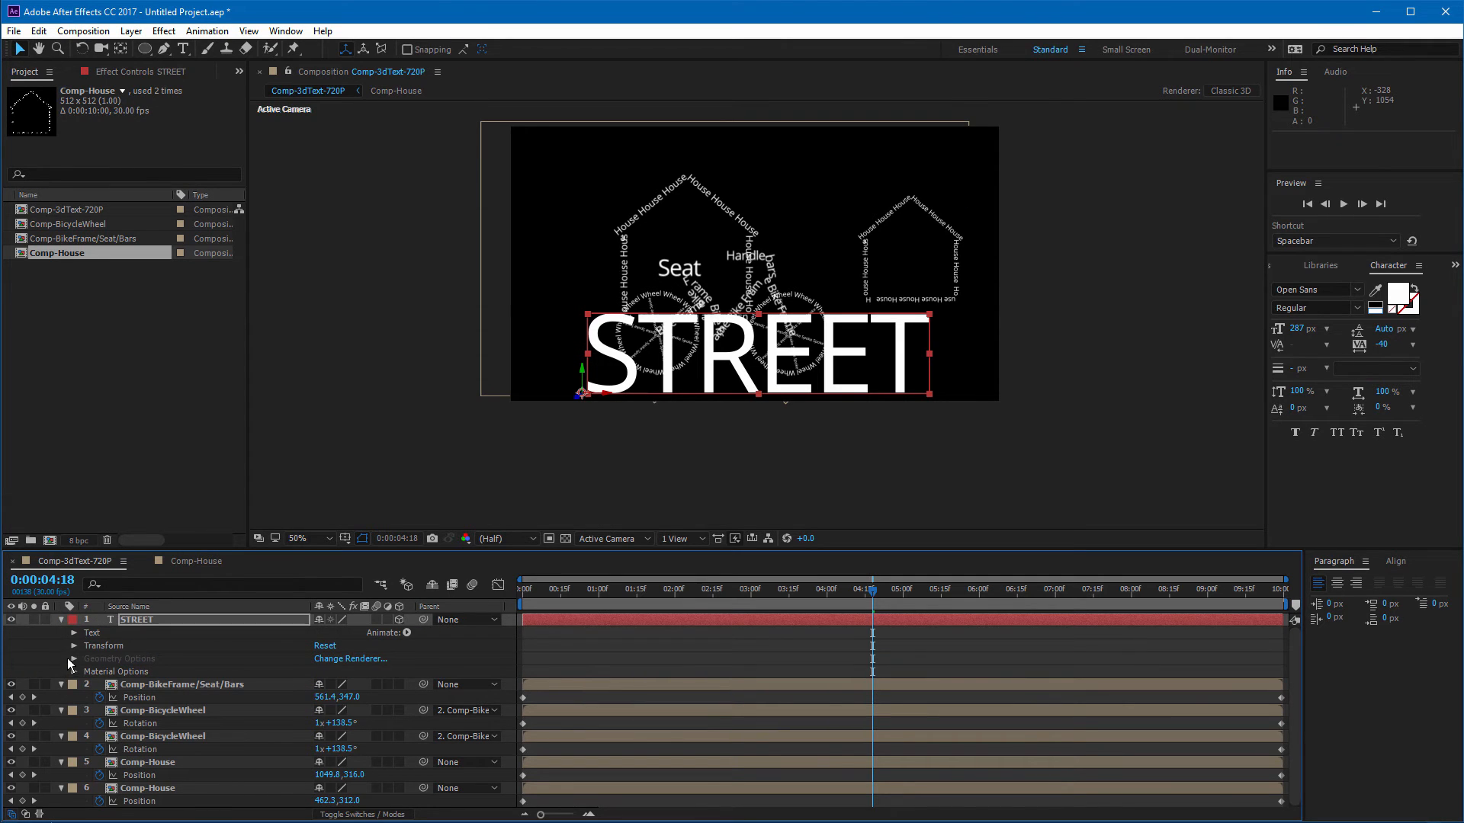
left_click(74, 647)
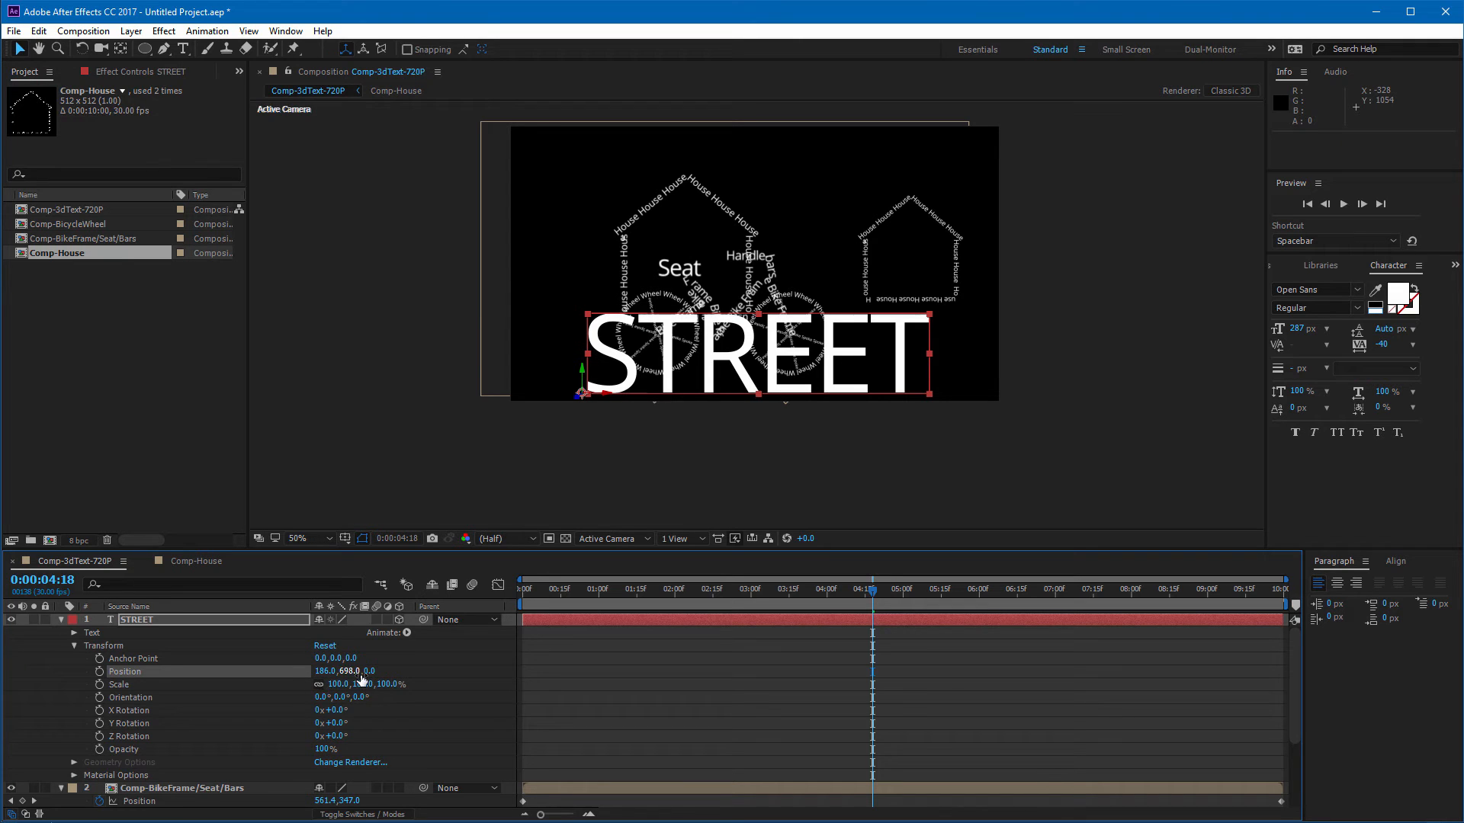
left_click_drag(361, 673, 953, 560)
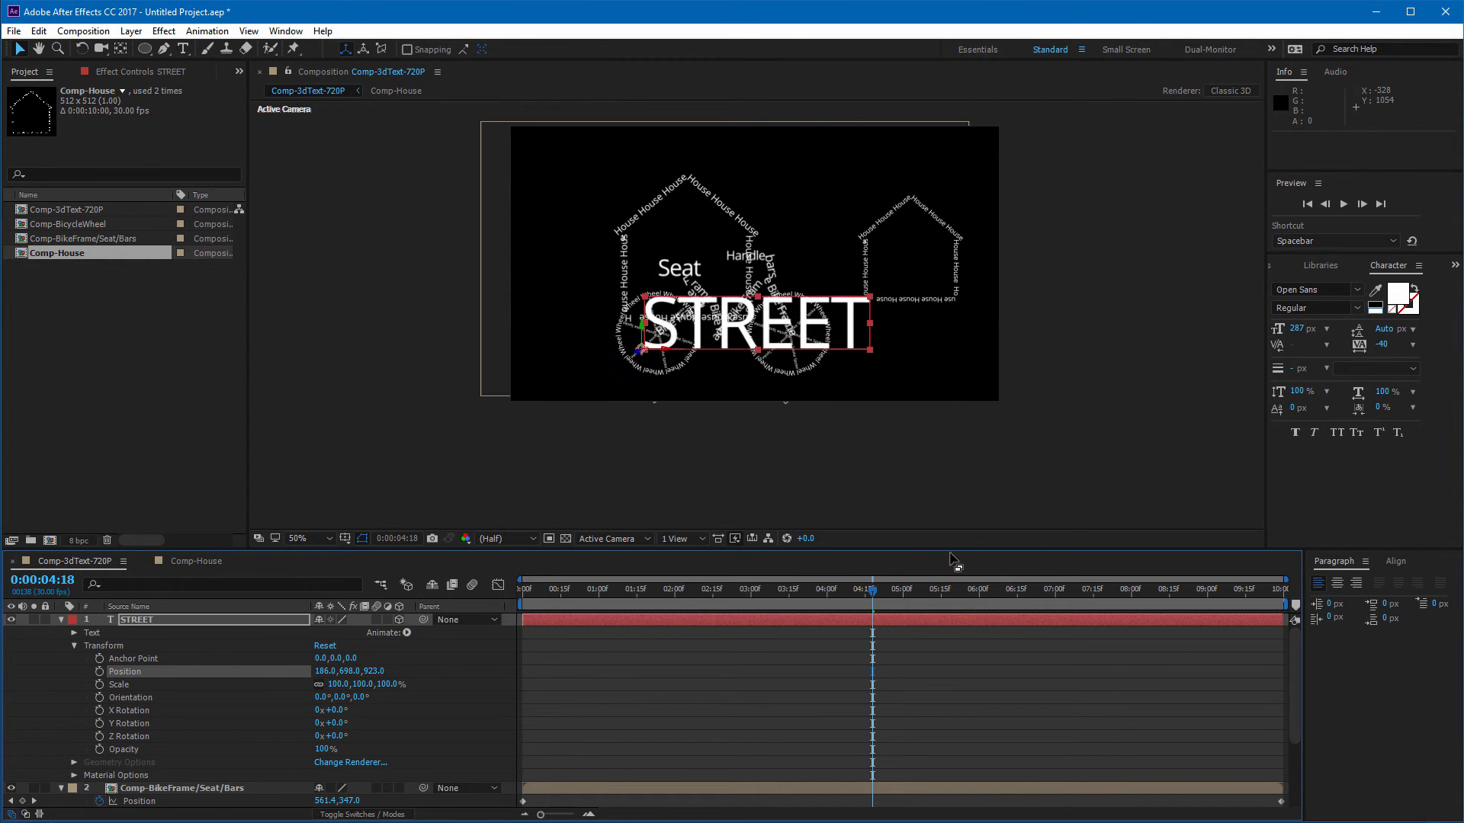
key("ctrl+z")
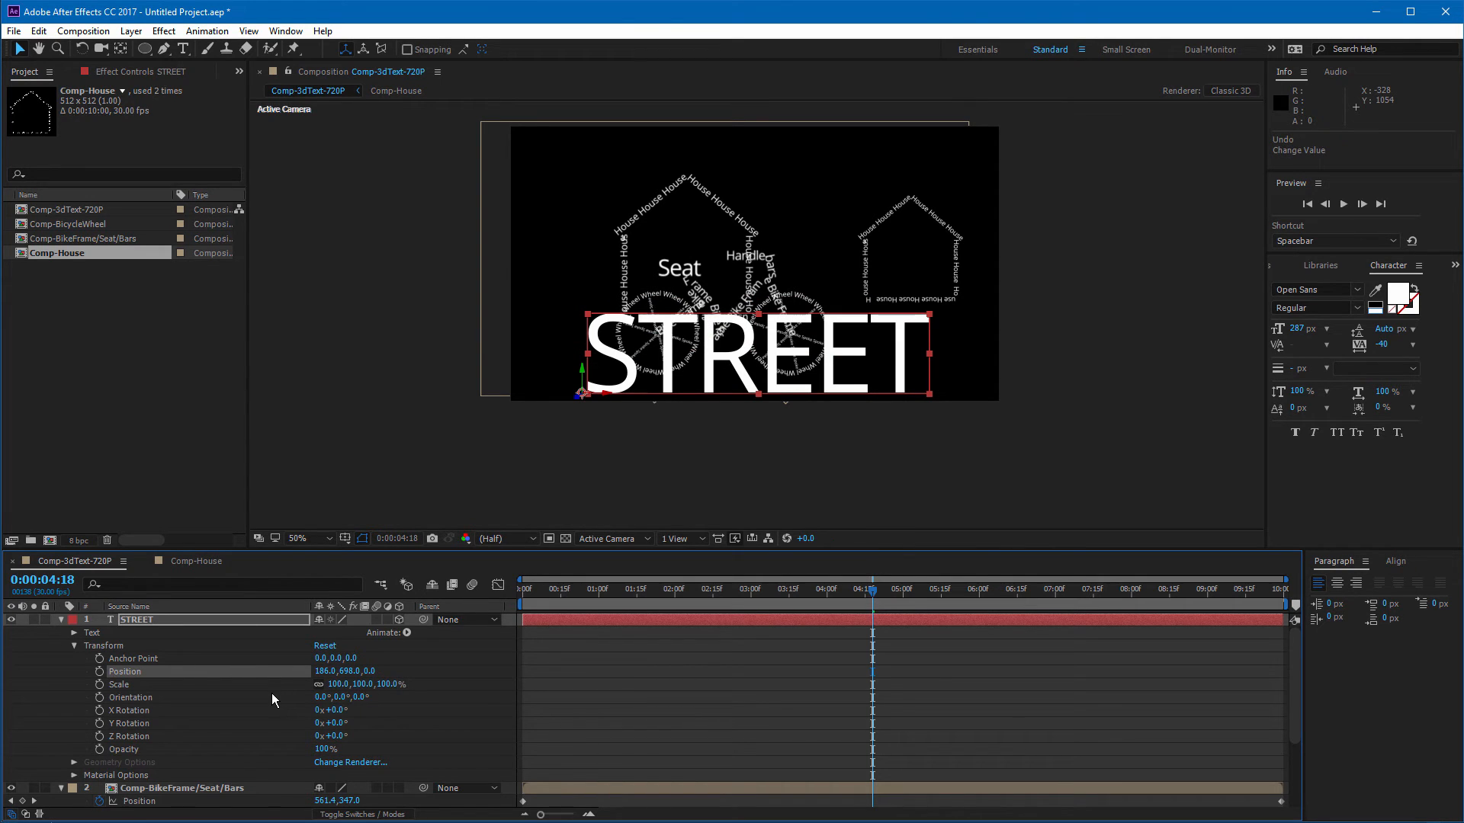
Step: Lay the STREET text flat by setting its X Rotation to -83° and moving it to X position 160
left_click_drag(336, 711, 299, 728)
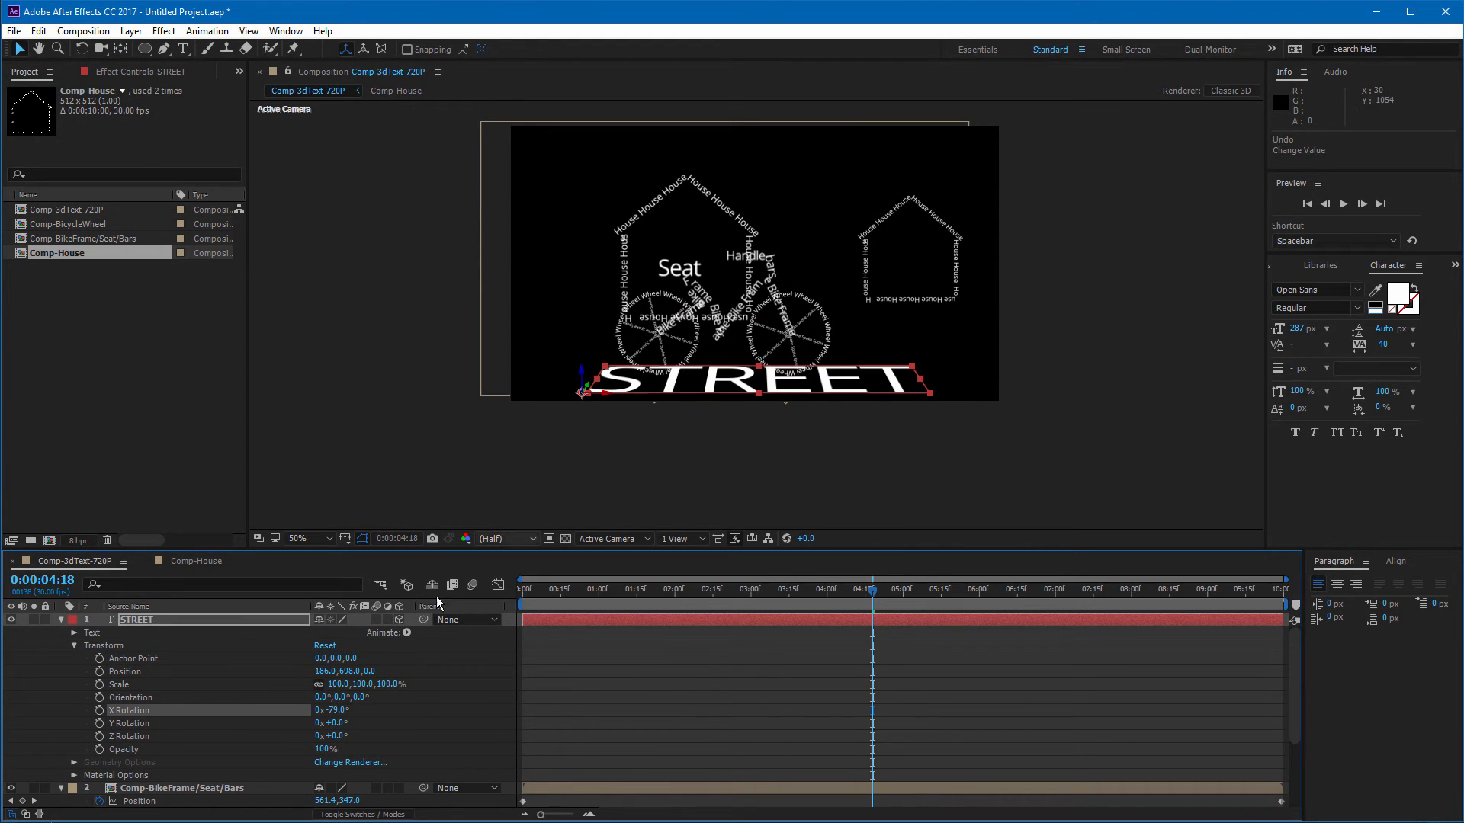
left_click_drag(340, 715, 339, 713)
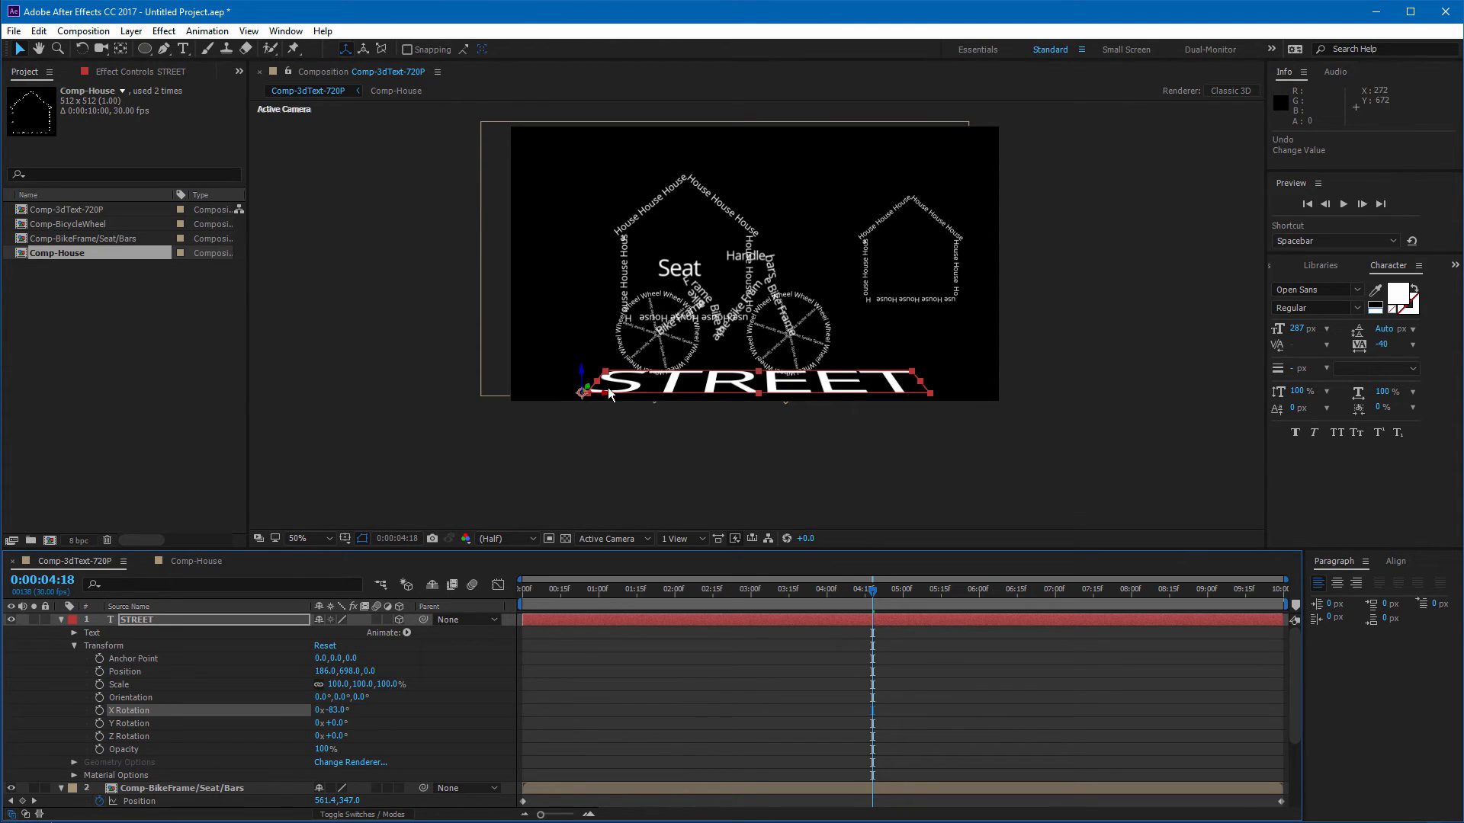
left_click_drag(608, 394, 601, 395)
key("ctrl+z")
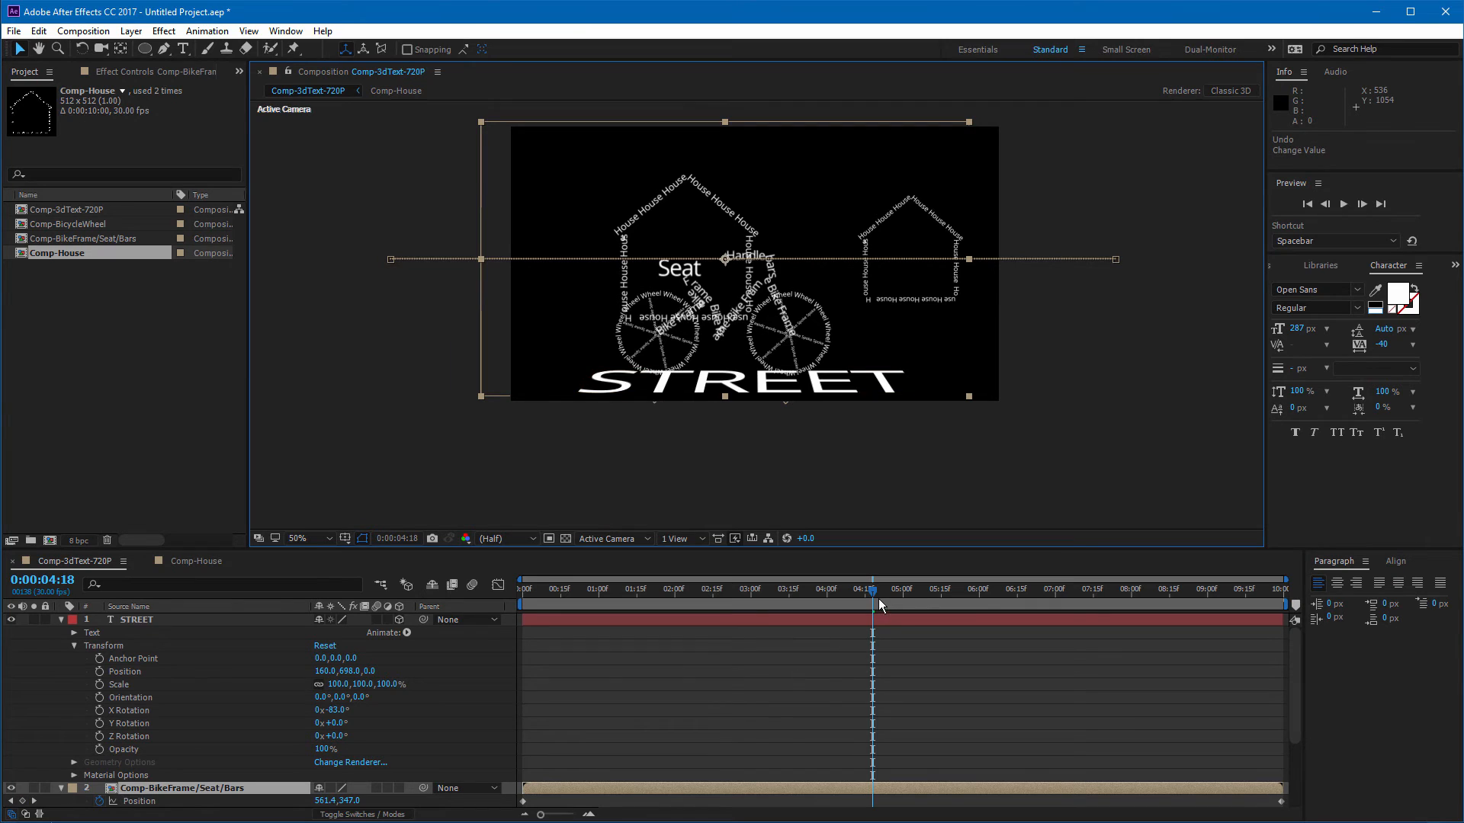
left_click_drag(878, 597, 941, 591)
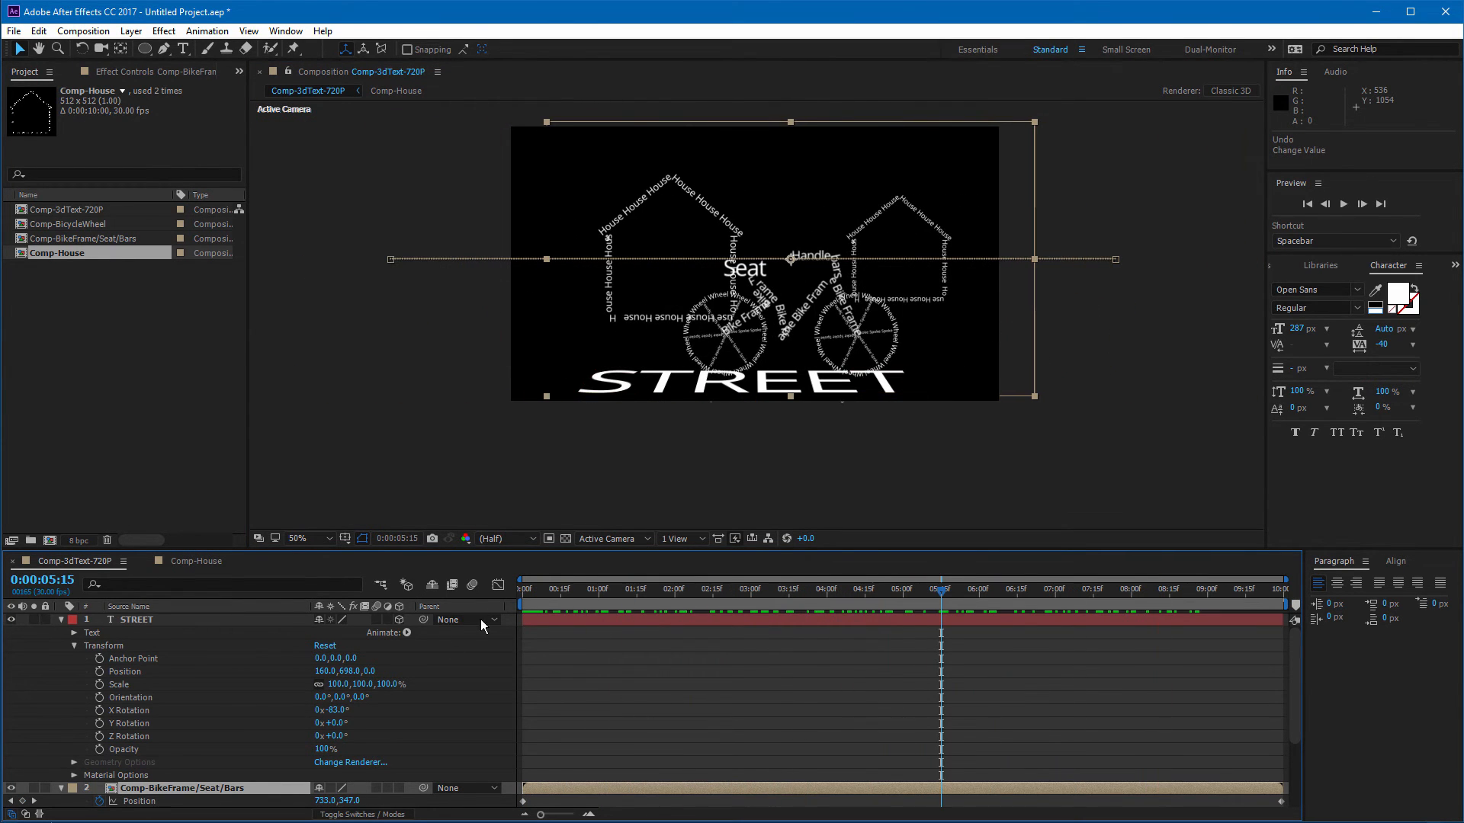
left_click(128, 620)
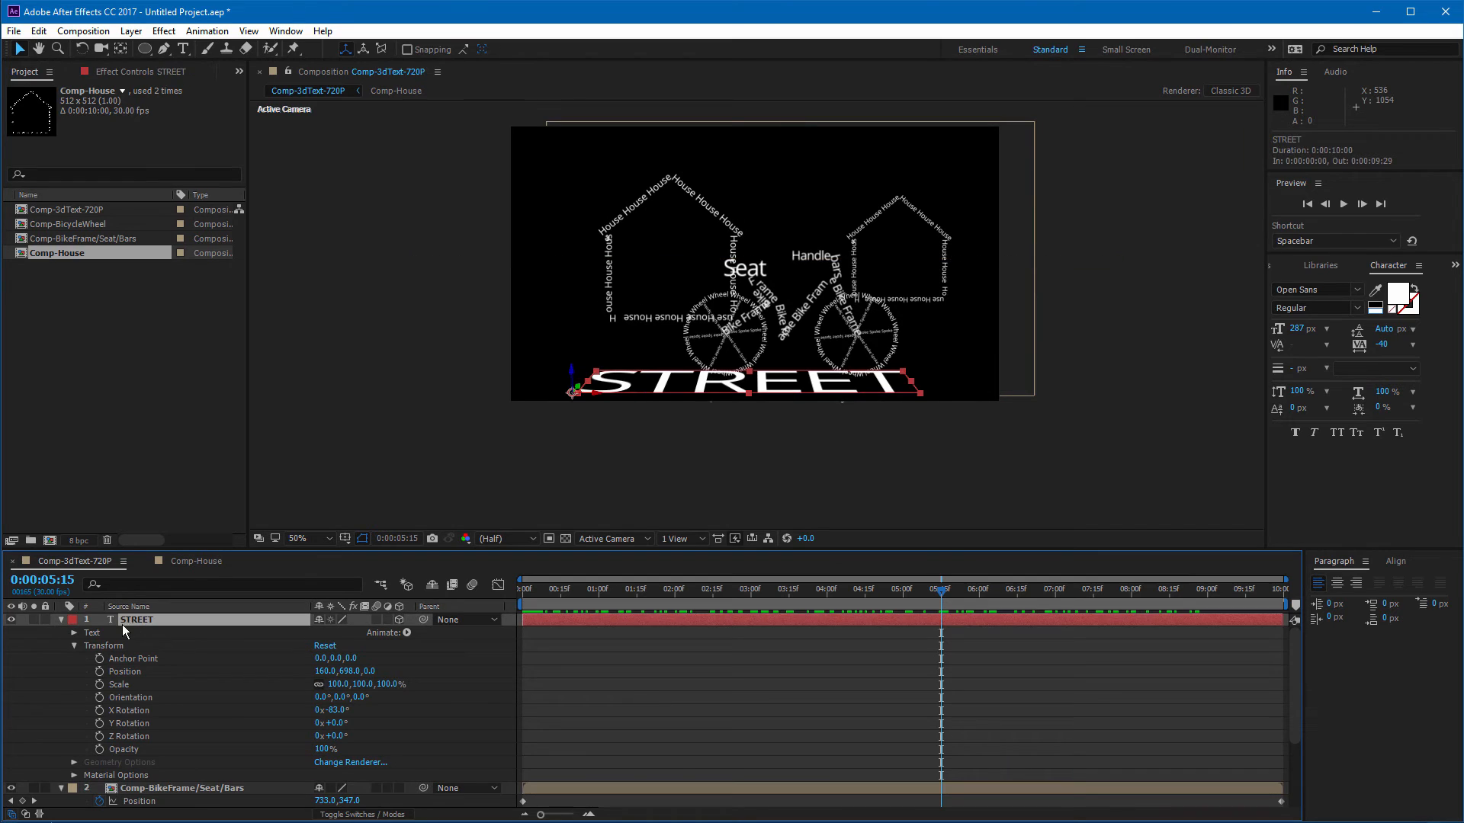
Step: Collapse the STREET layer and move it below the two bicycle wheel layers in the layer stack
left_click(61, 619)
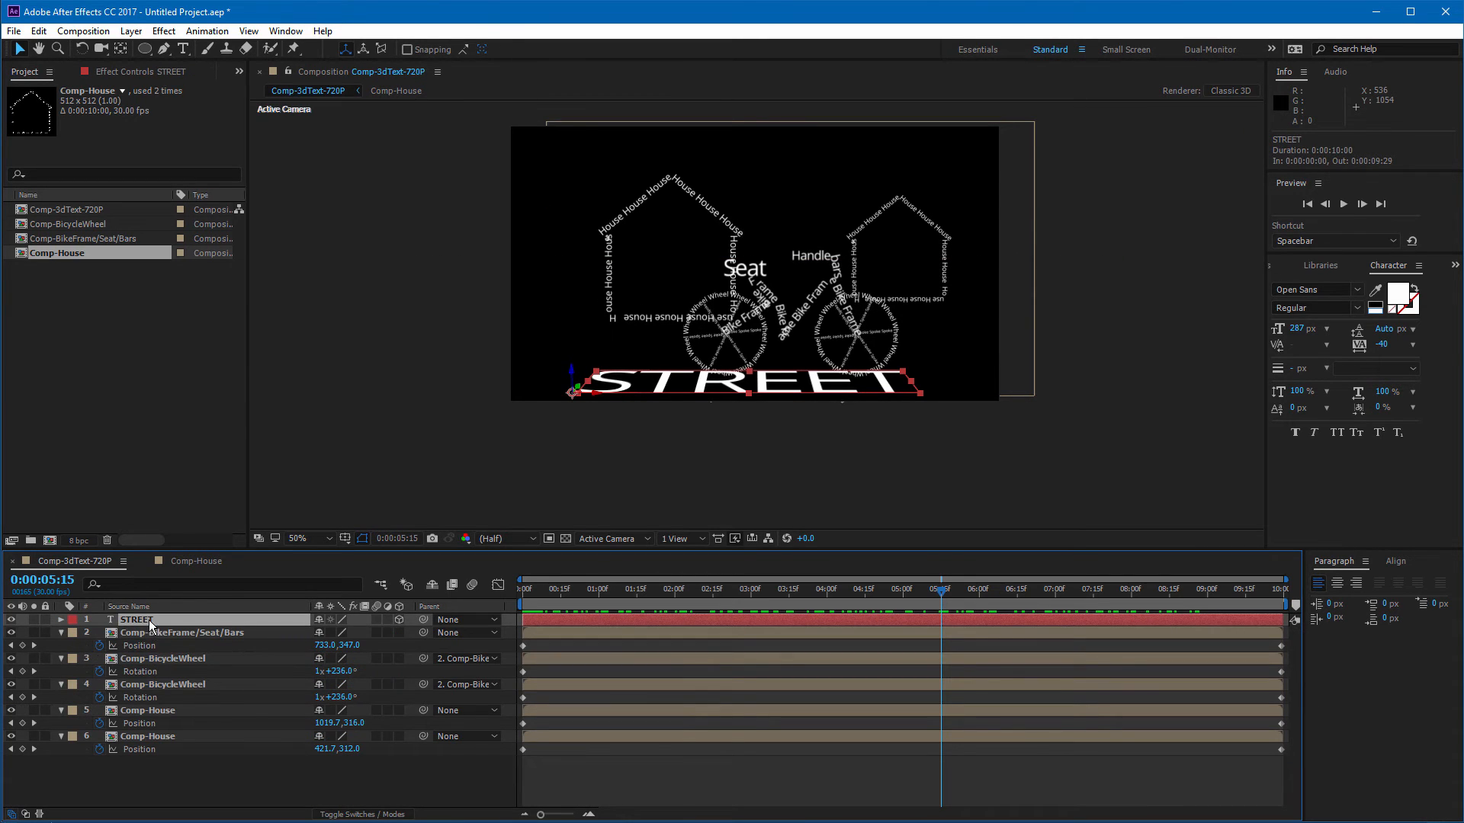
left_click_drag(149, 620, 149, 712)
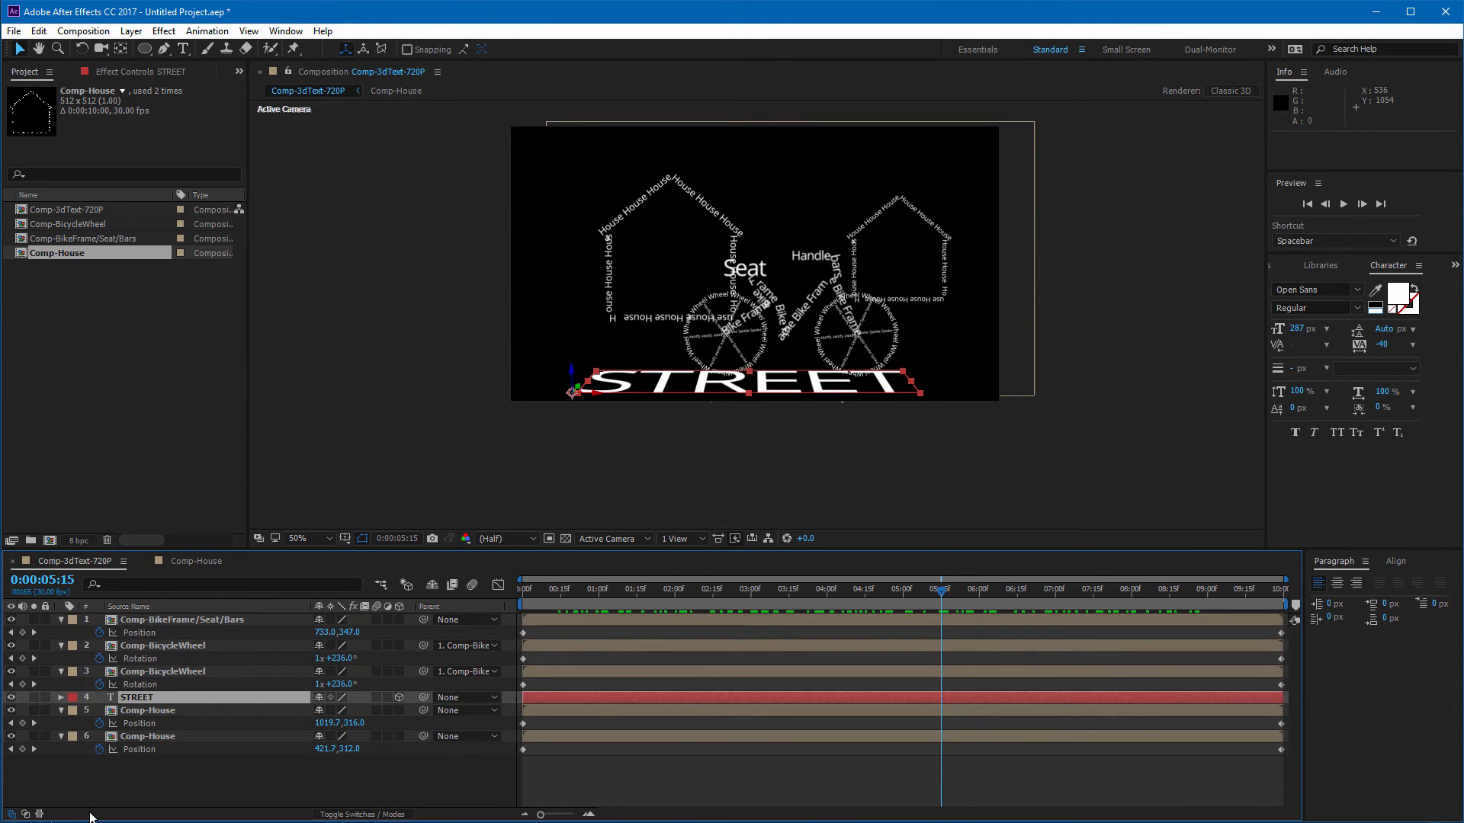
Step: Select both Comp-House layers and delete them from the composition
left_click(153, 711)
left_click(159, 737, "shift")
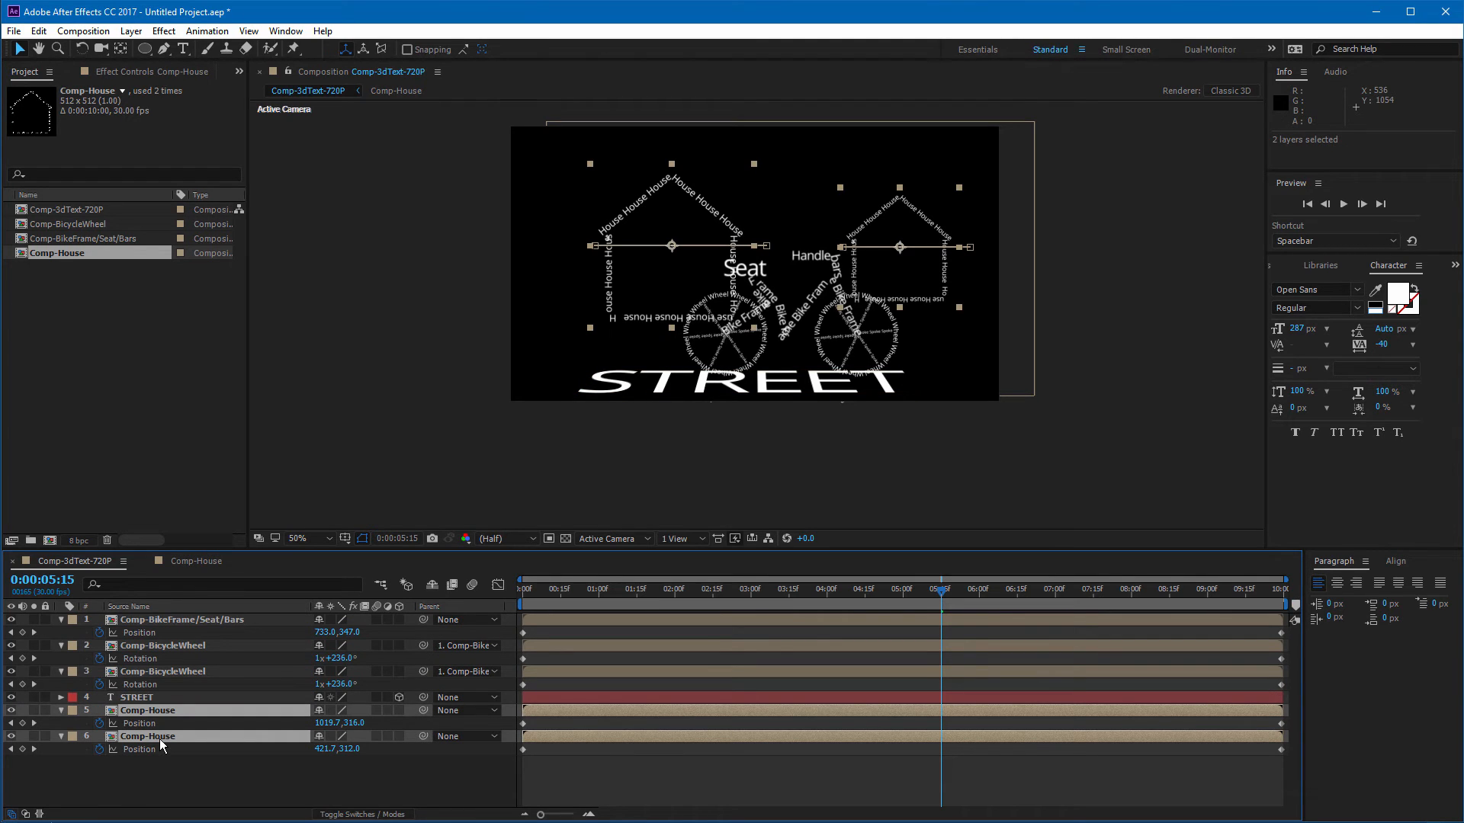
key("Delete")
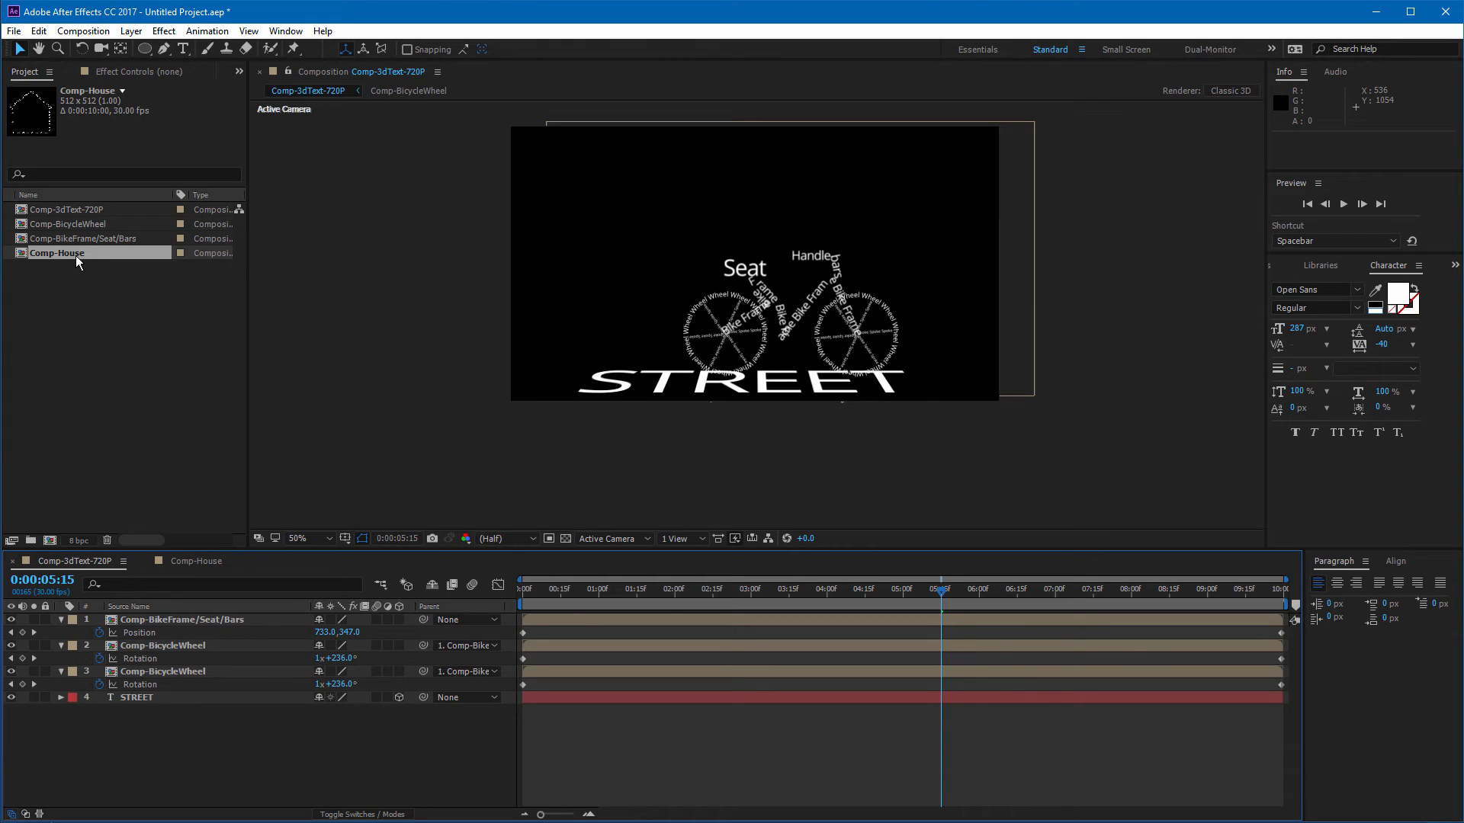
Step: Add Comp-House into the composition twice, placing one house on the left and one on the right
left_click_drag(75, 255, 648, 254)
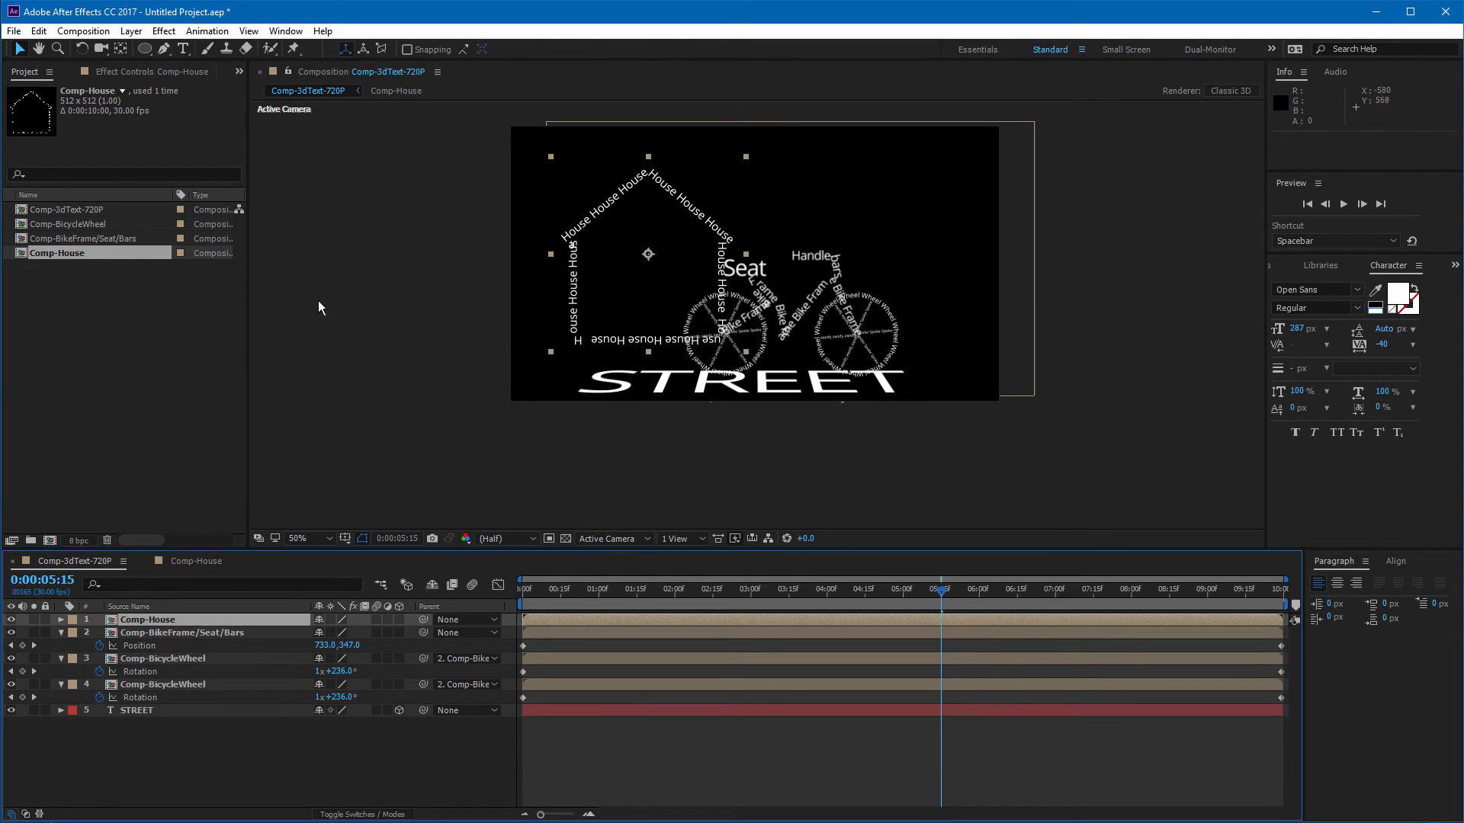
left_click_drag(62, 262, 903, 215)
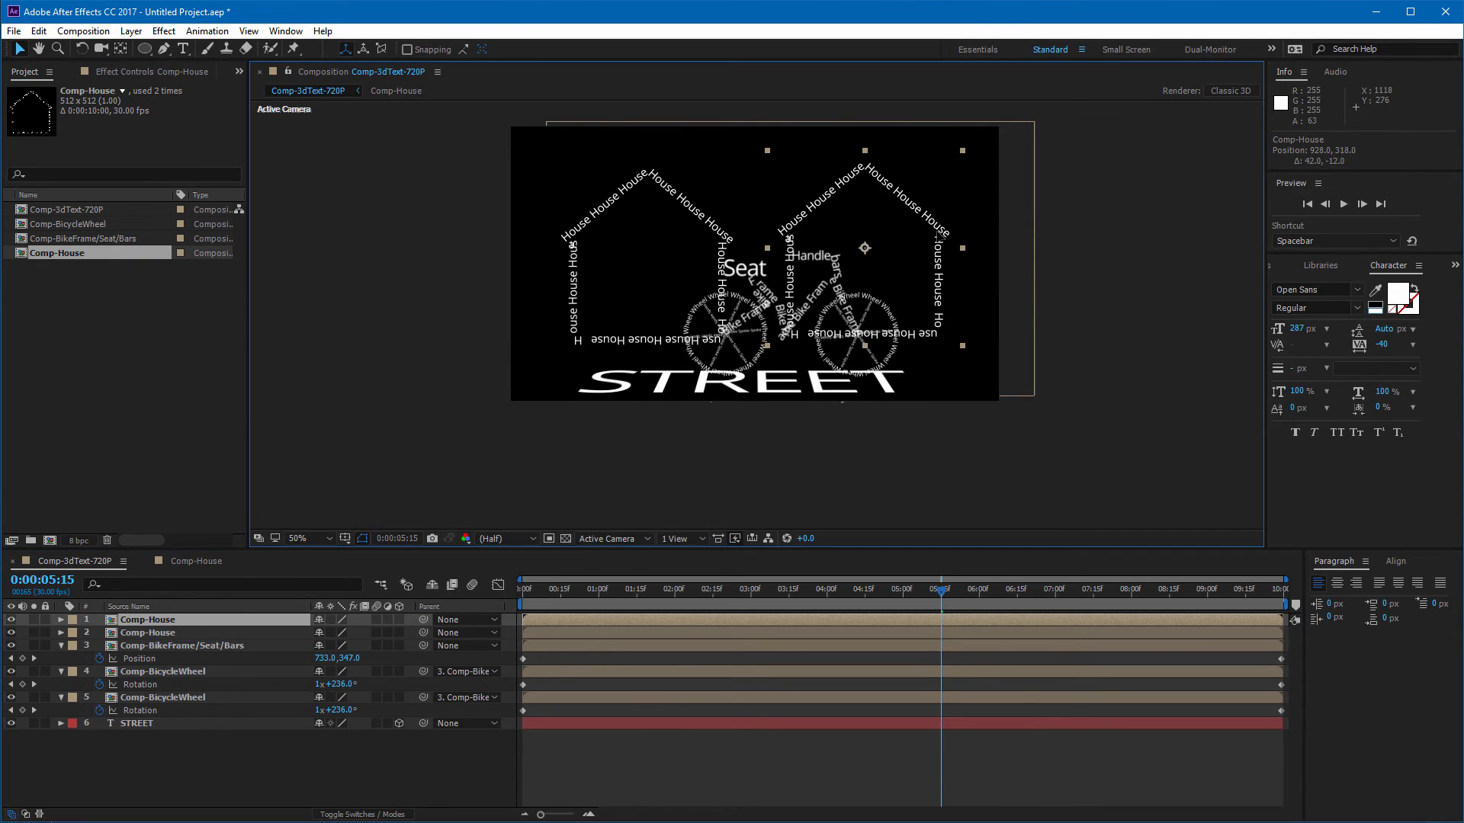
Step: Move the two new house layers below the bicycle layers in the stack
left_click(159, 633, "shift")
left_click_drag(159, 635, 171, 718)
left_click(195, 766)
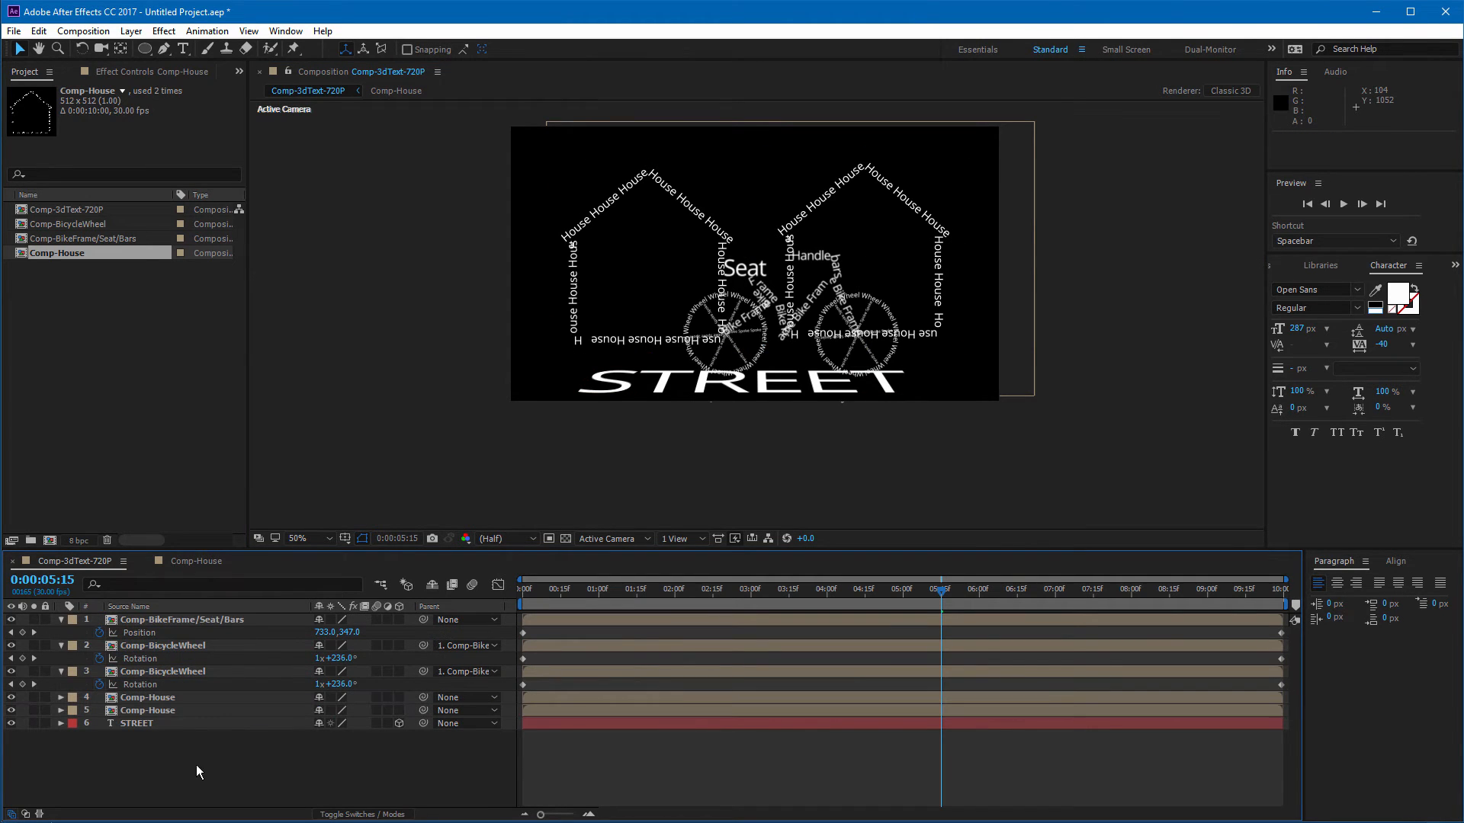
Step: Open the Comp-House composition to inspect it, then return to Comp-3dText-720P
left_click(172, 696)
left_click(172, 709, "shift")
double_click(172, 710)
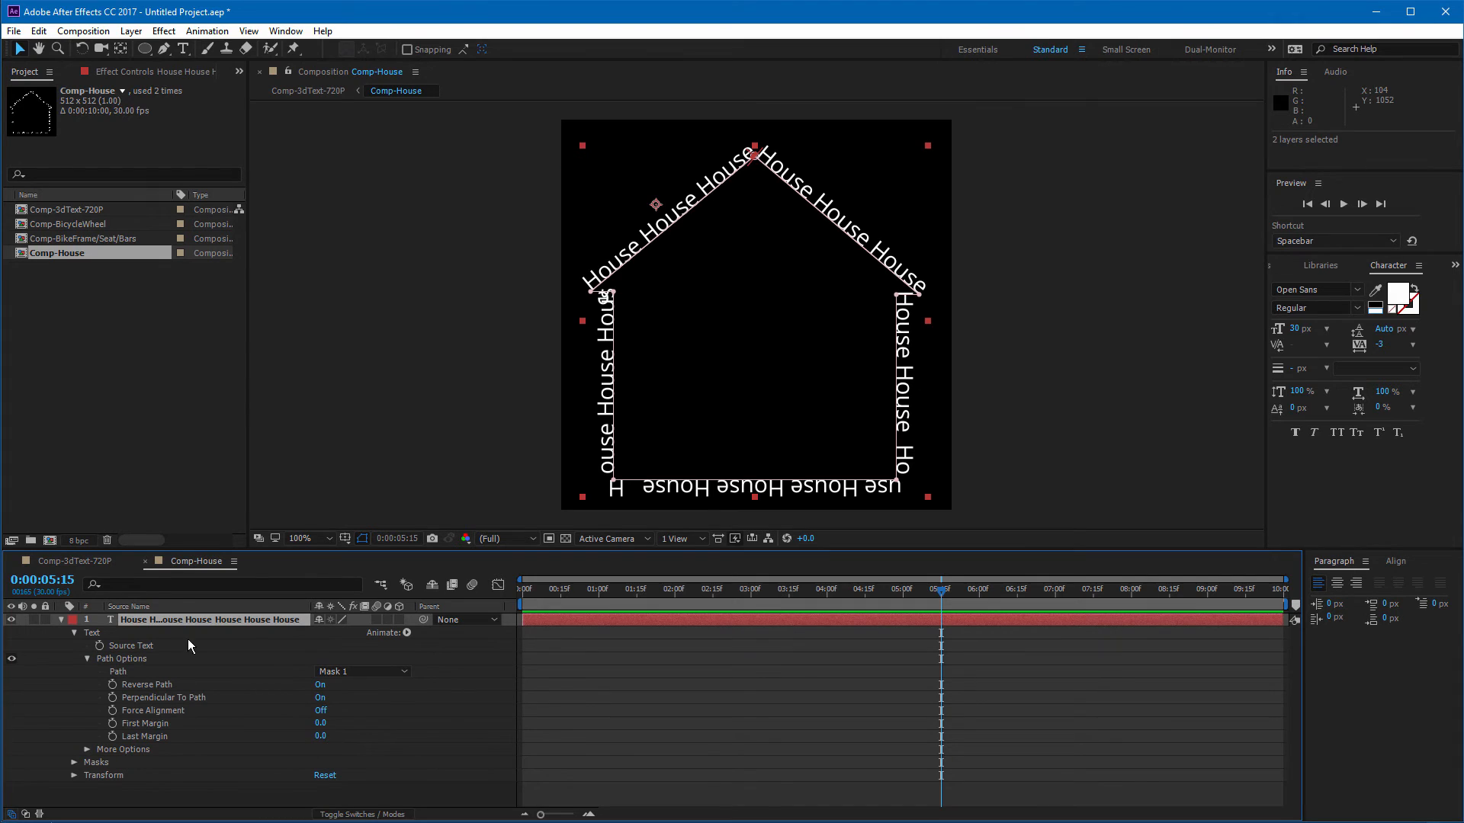
left_click(145, 561)
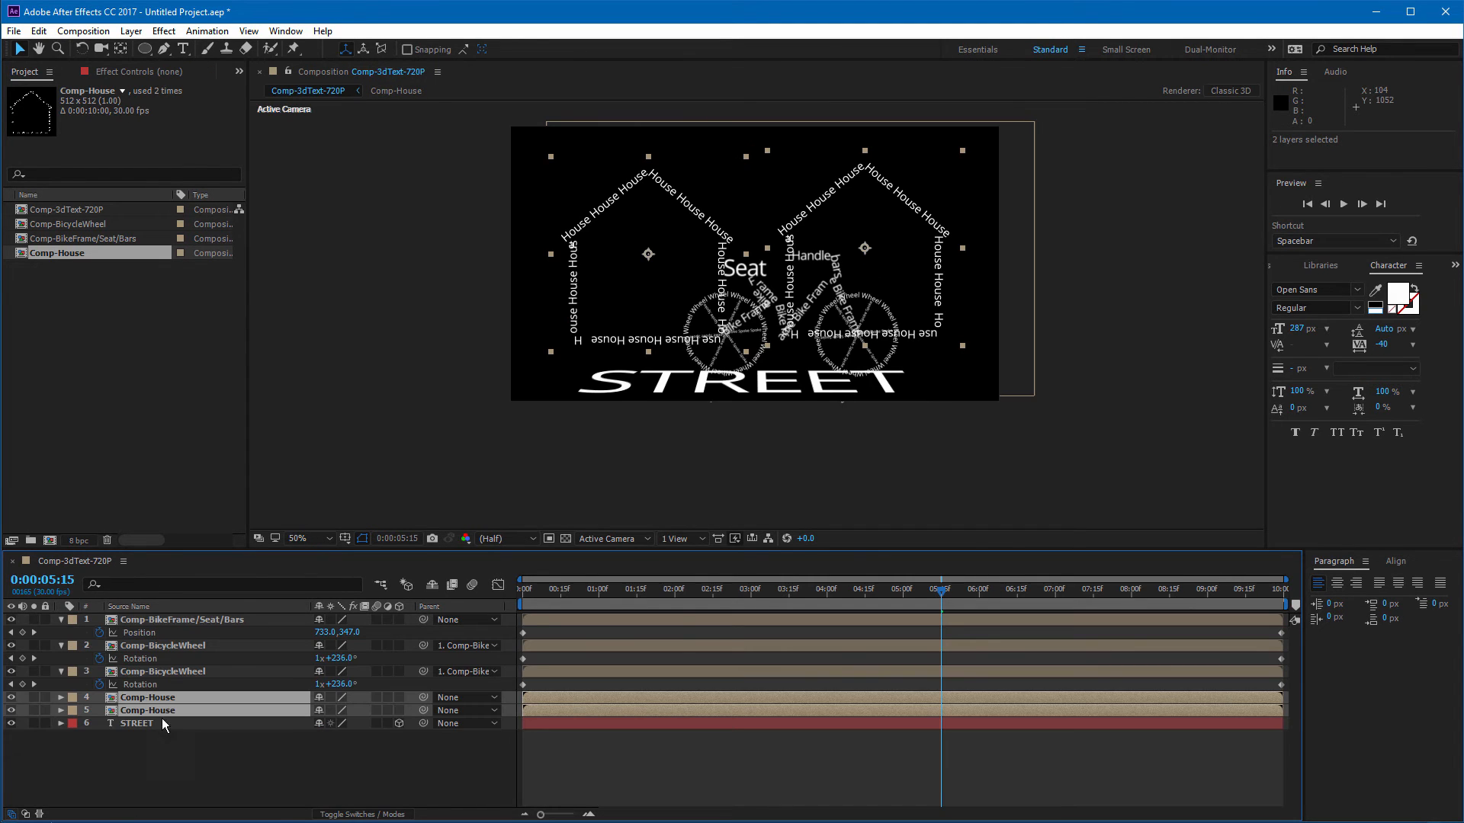
Step: Place both house layers below the STREET layer and enable 3D for them
left_click_drag(168, 709, 163, 744)
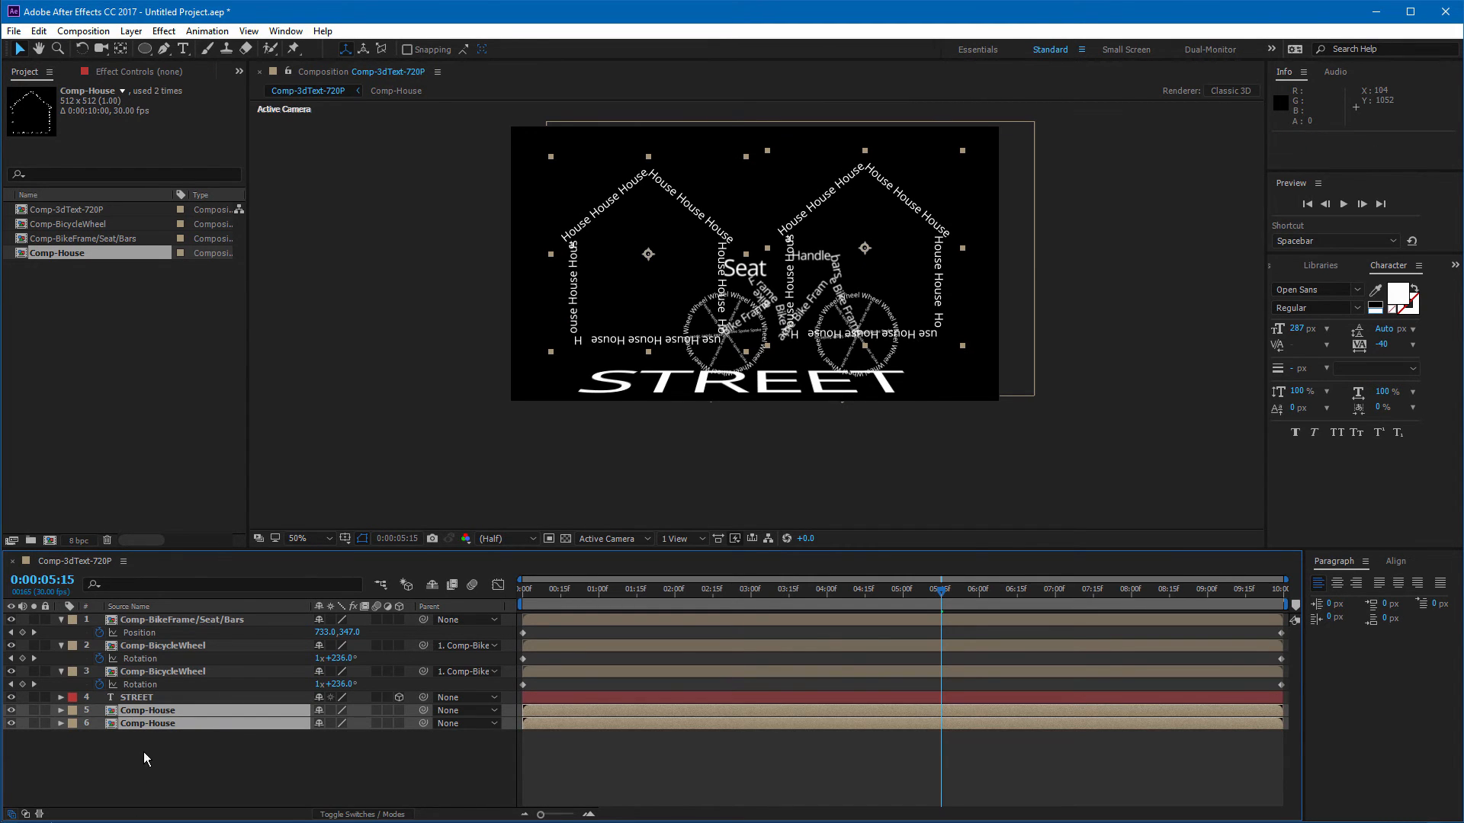
left_click(145, 752)
left_click(184, 710)
left_click(171, 722, "ctrl")
left_click(399, 711)
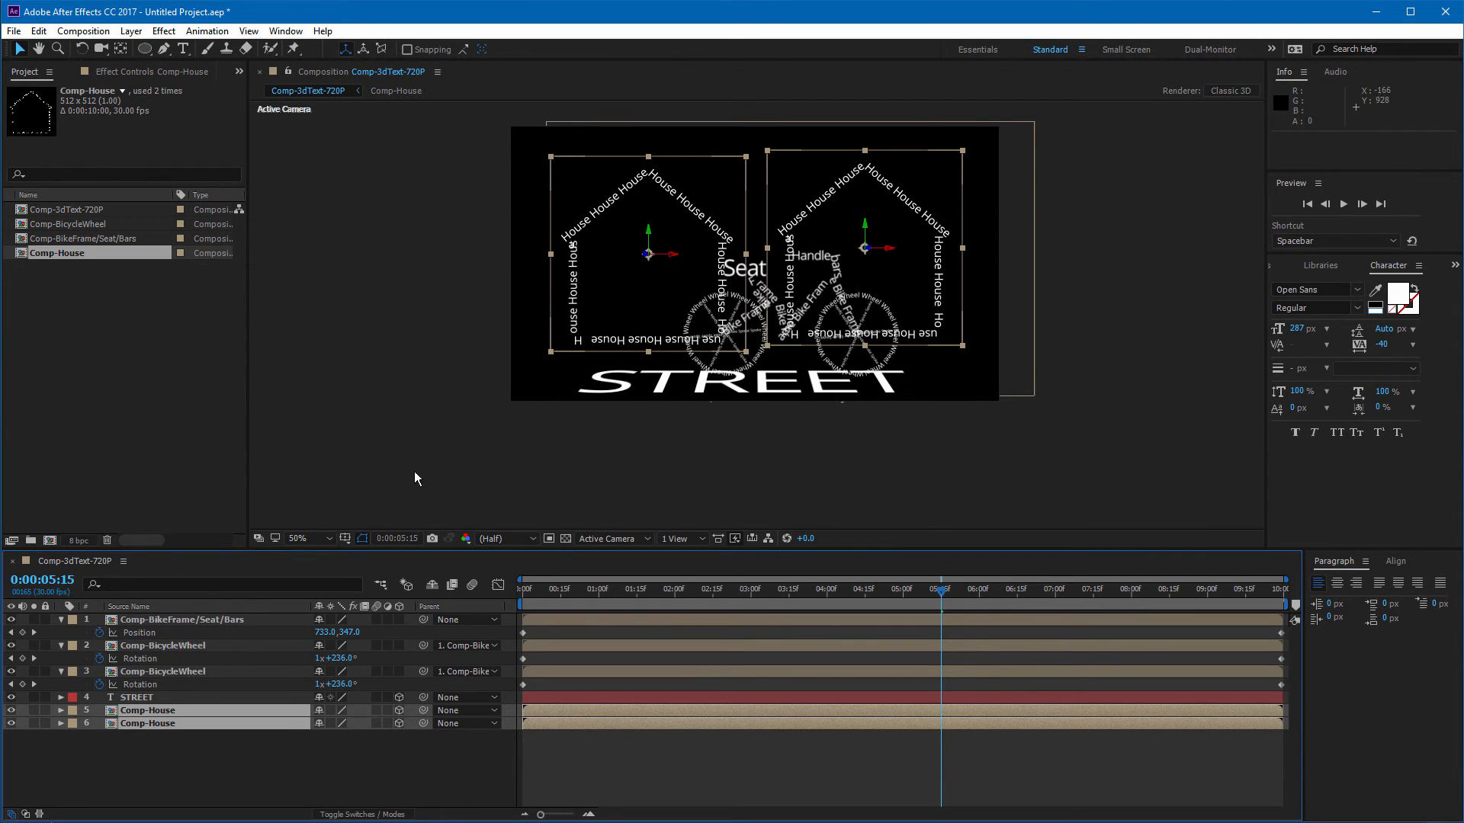
Step: Push the right house back in depth, setting its anchor point to 256,247,0 and position to 1040,310,1258
left_click(933, 478)
left_click(936, 331)
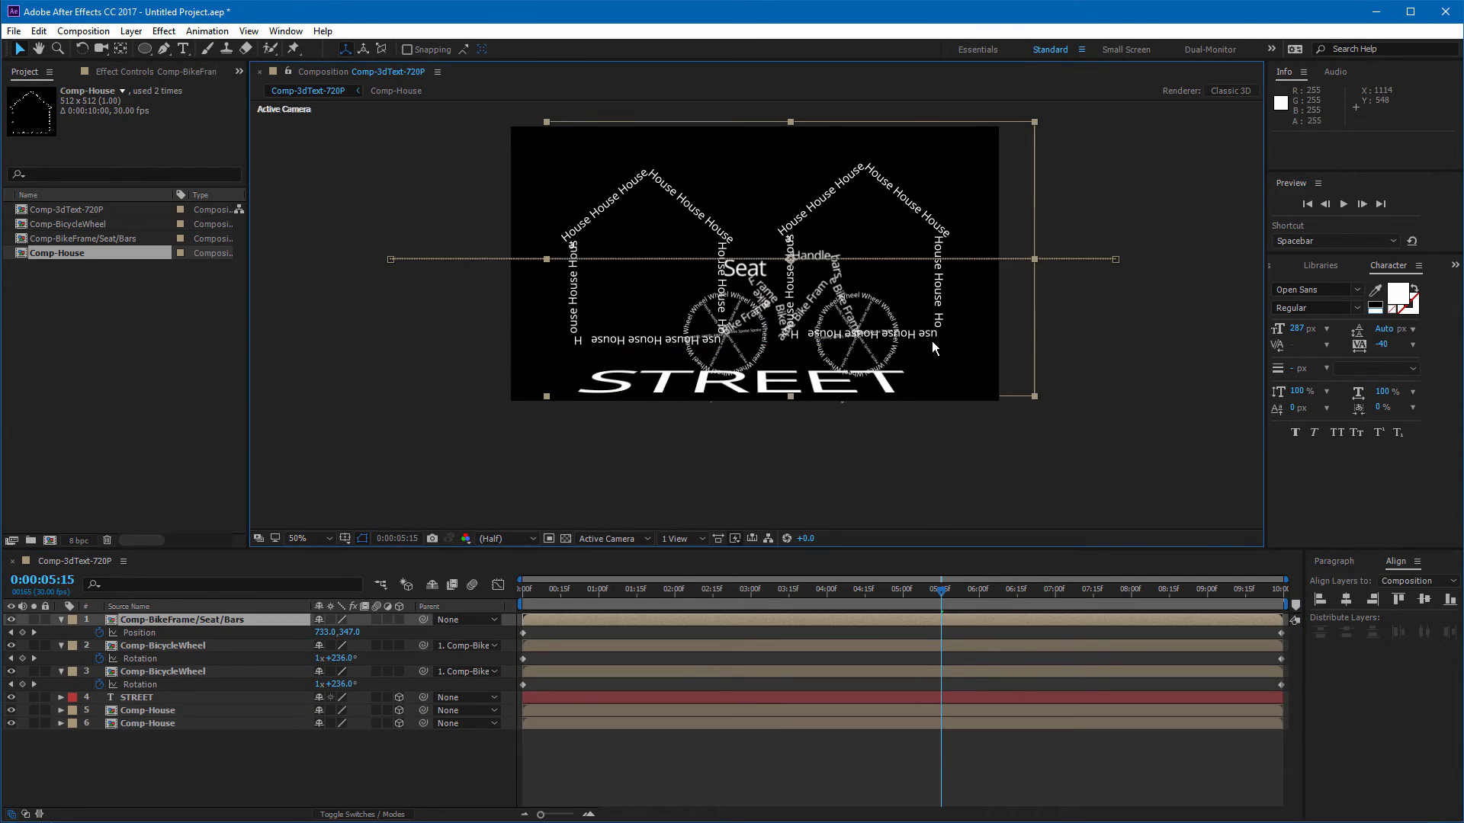
left_click(208, 711)
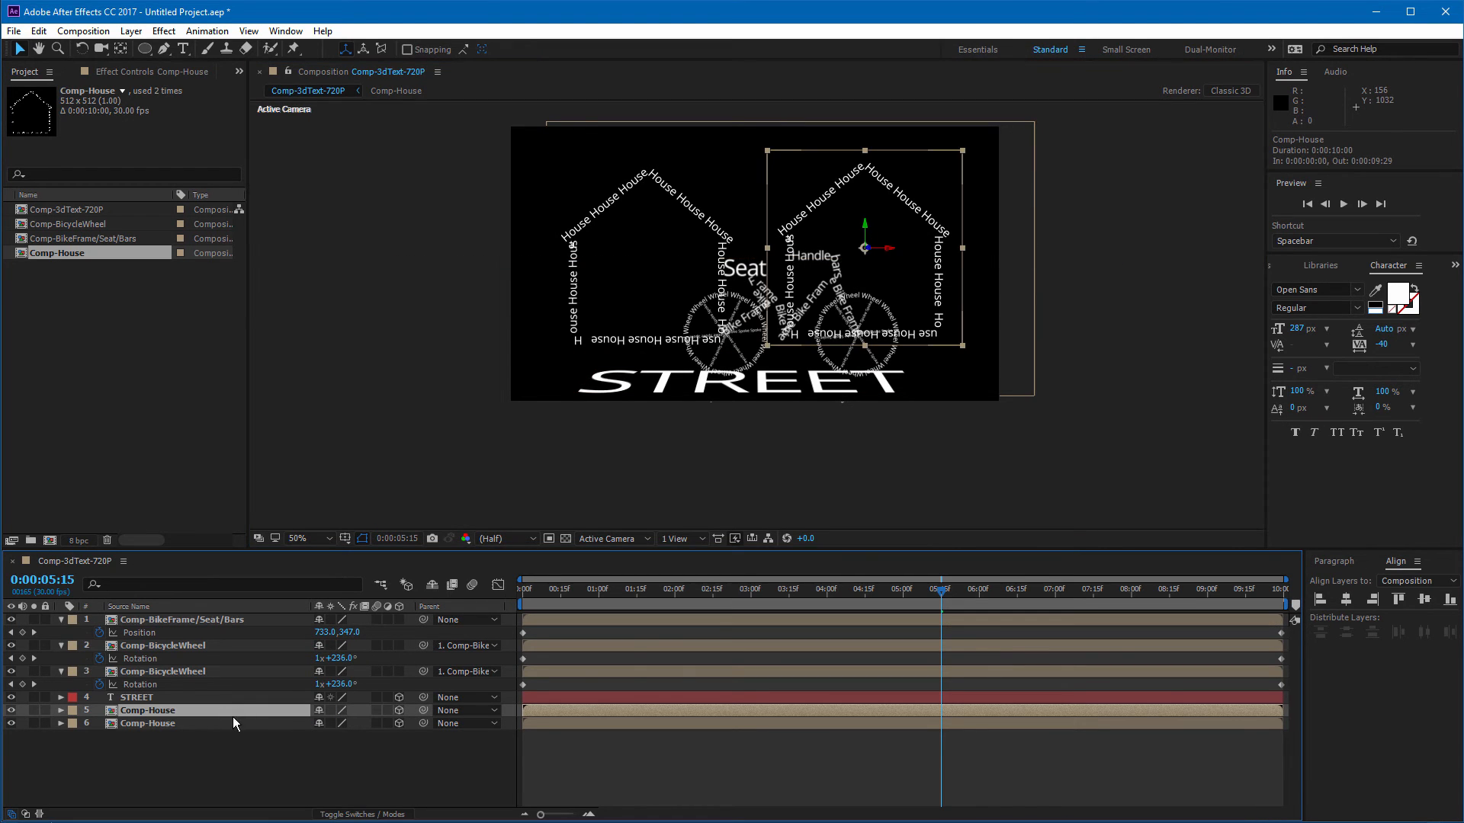
left_click(61, 709)
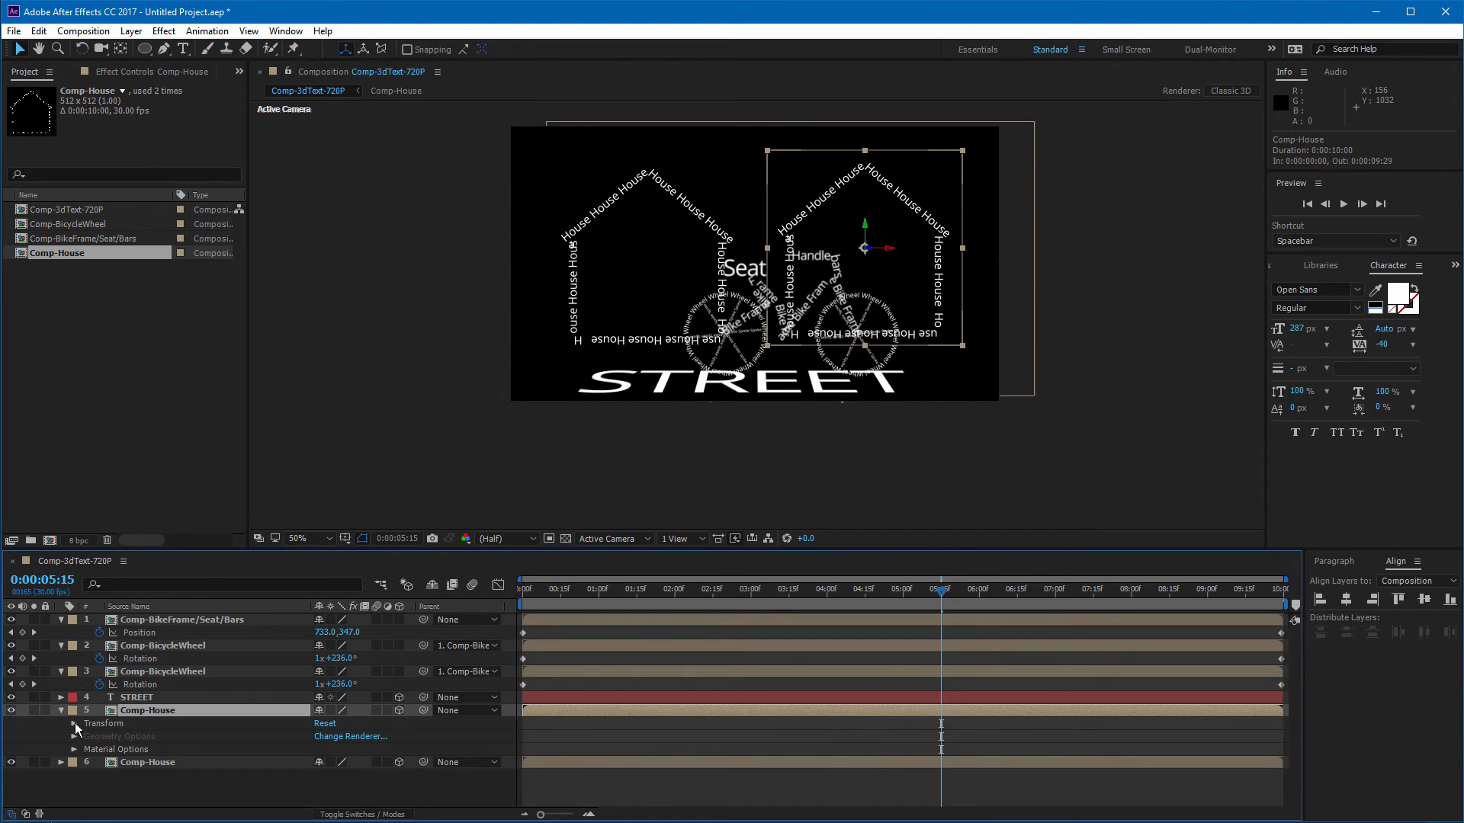
left_click(74, 723)
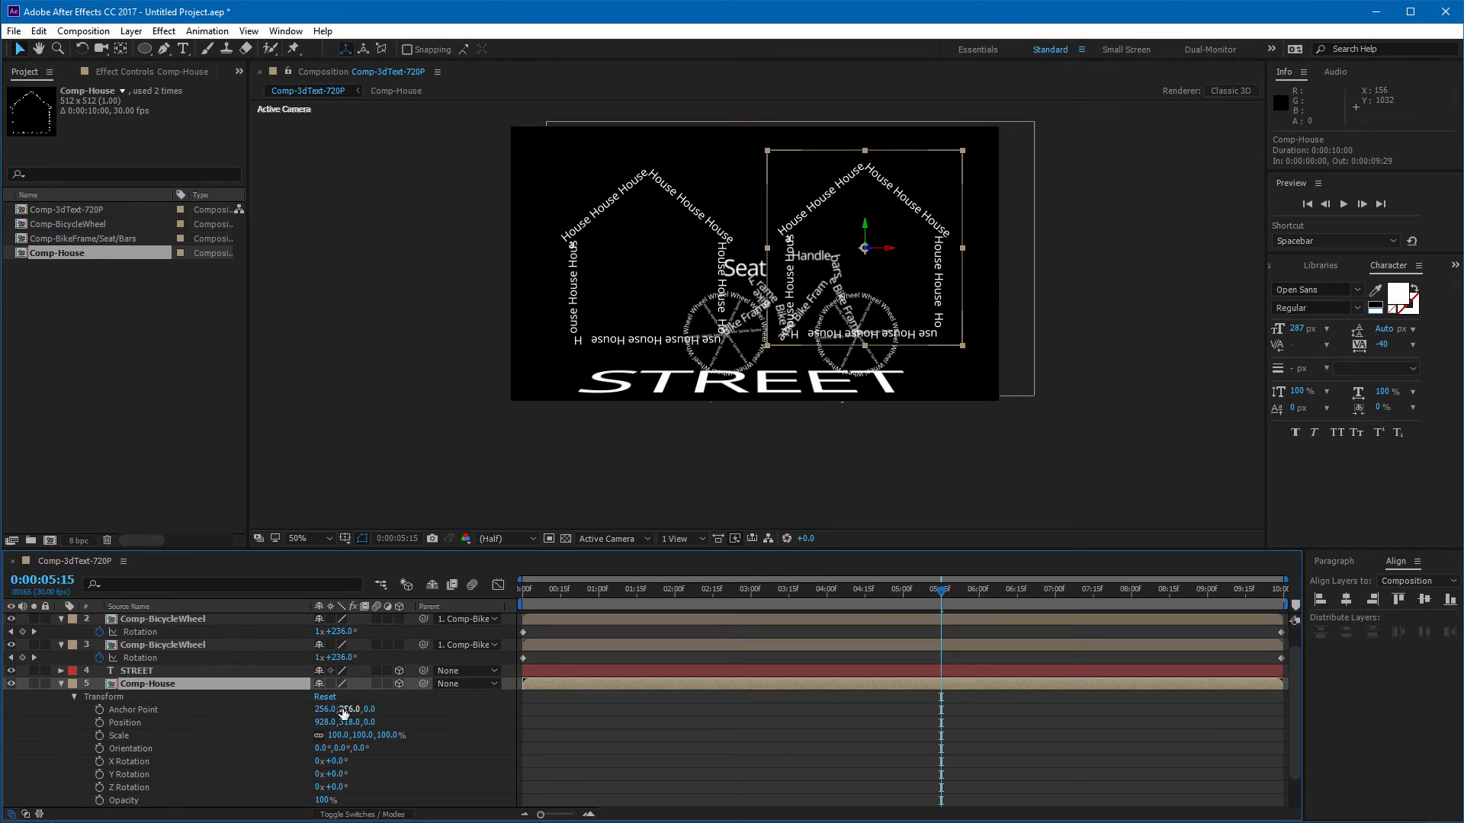
left_click_drag(352, 709, 339, 710)
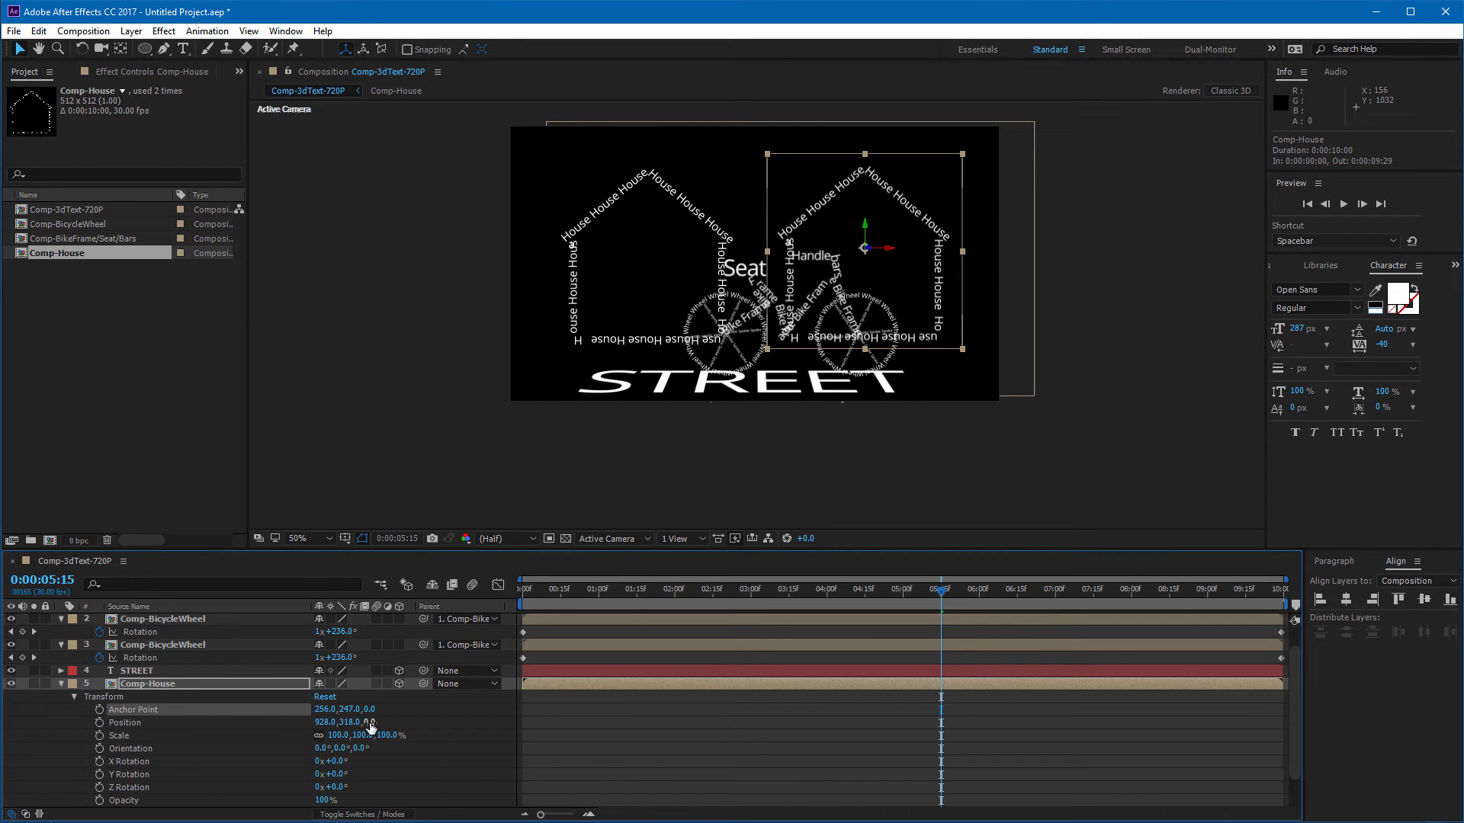
left_click_drag(371, 722, 1303, 696)
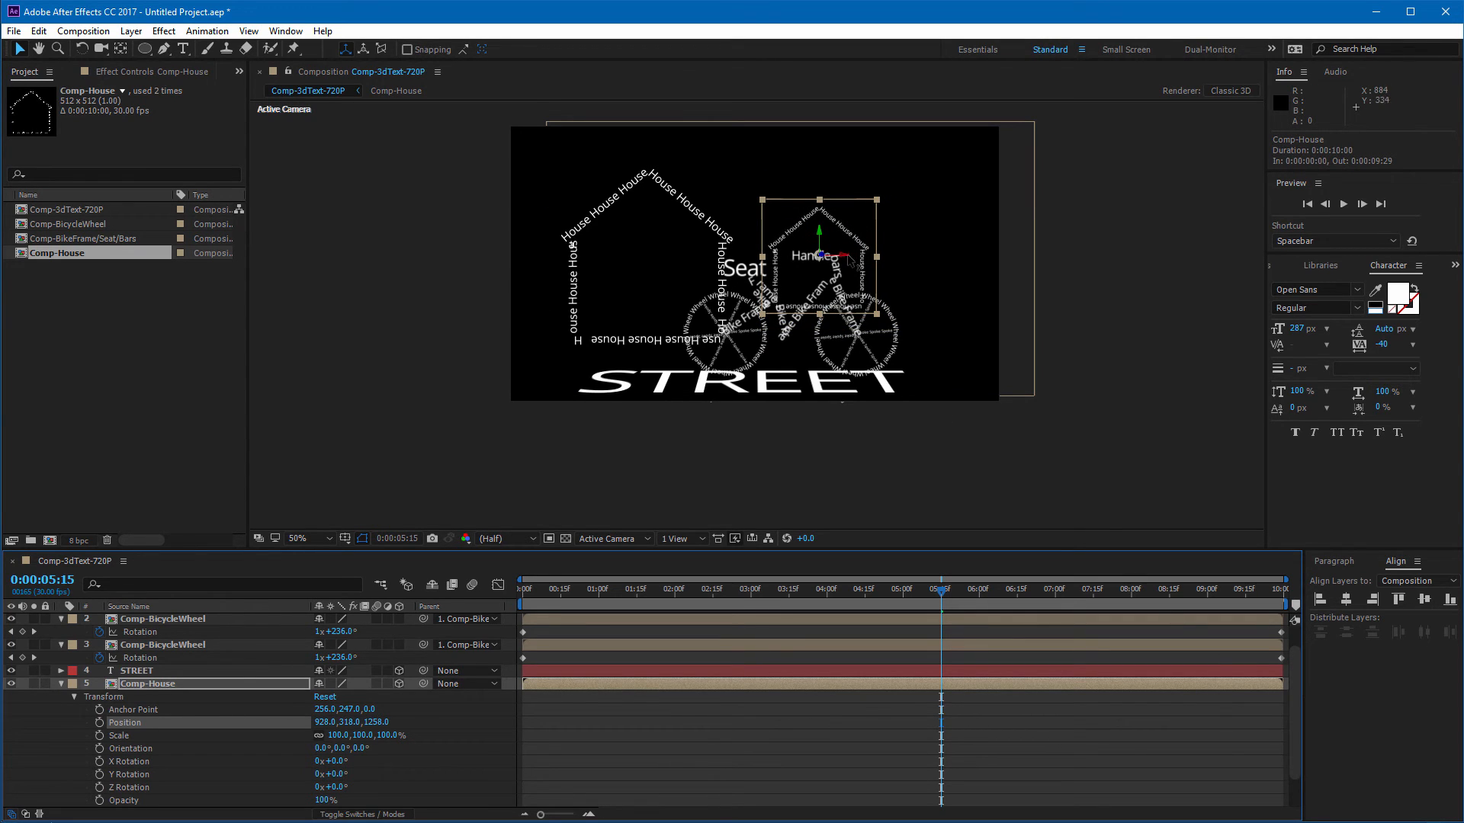
left_click_drag(844, 256, 848, 233)
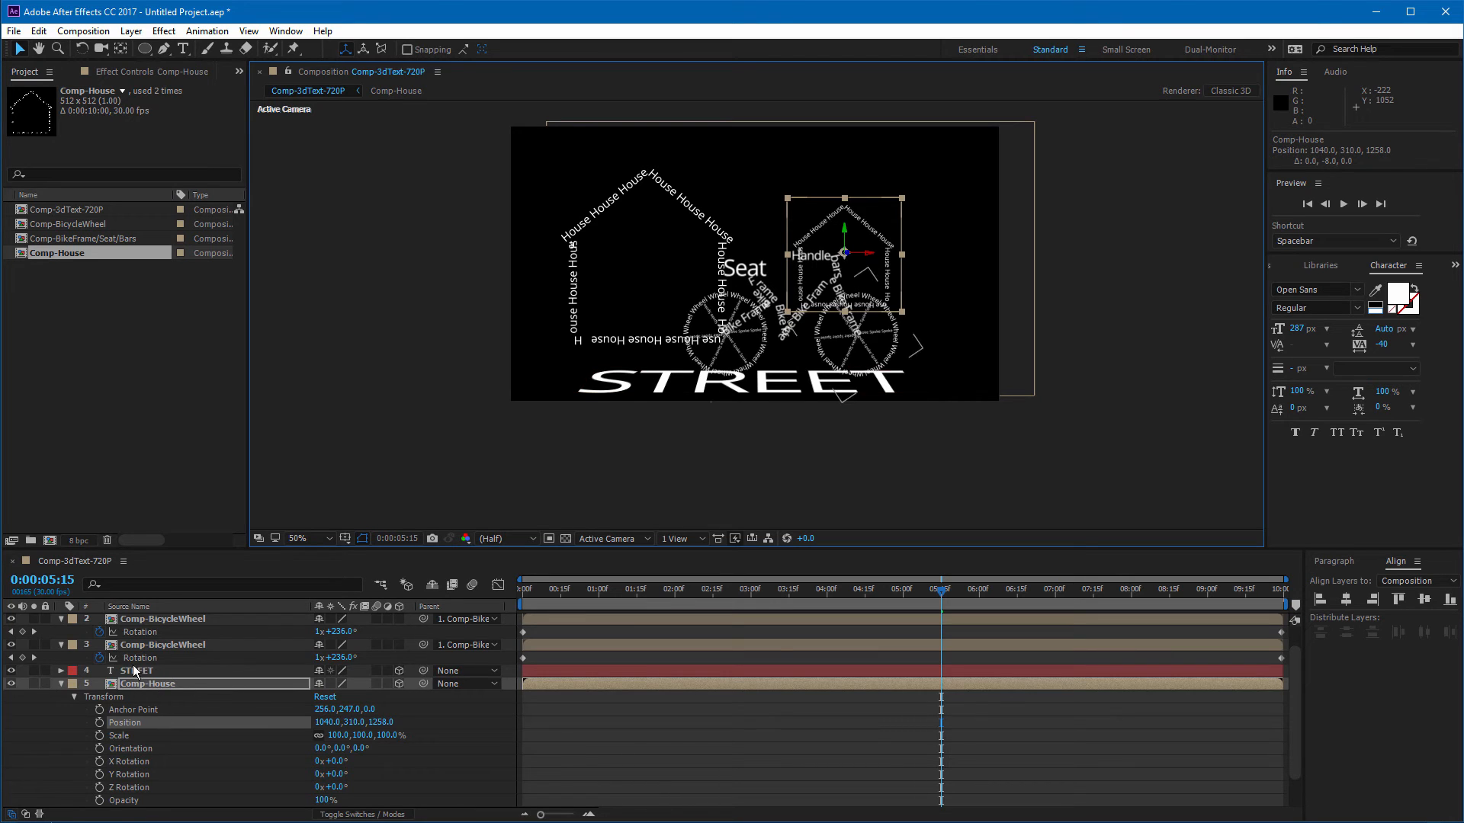
Step: Bring the left house forward by setting its anchor point Z to -673 and position to about 294,337,0
scroll(149, 743, "down", 1)
left_click(128, 800)
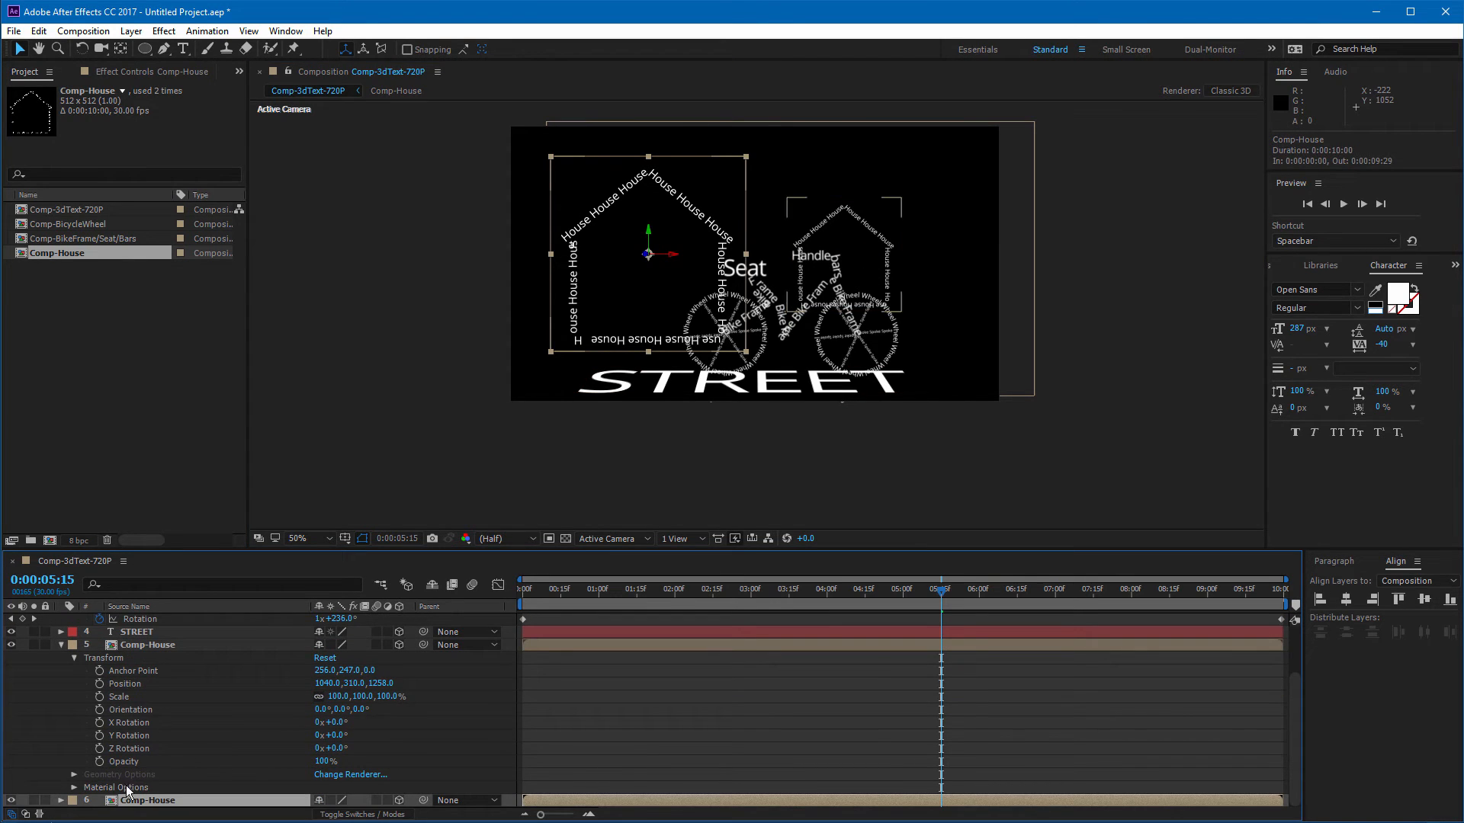
left_click(61, 800)
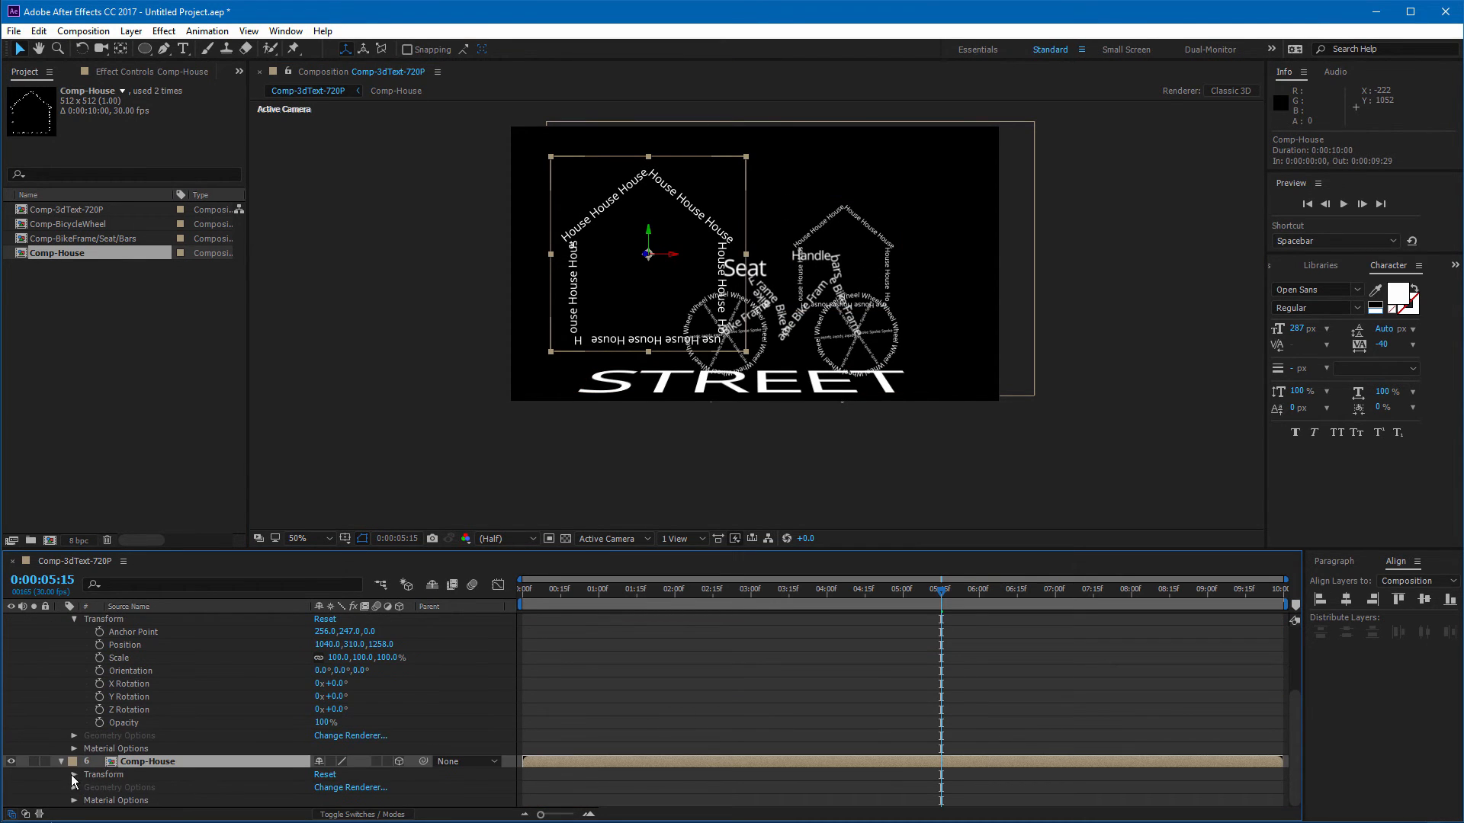
left_click(73, 775)
left_click_drag(374, 711, 207, 711)
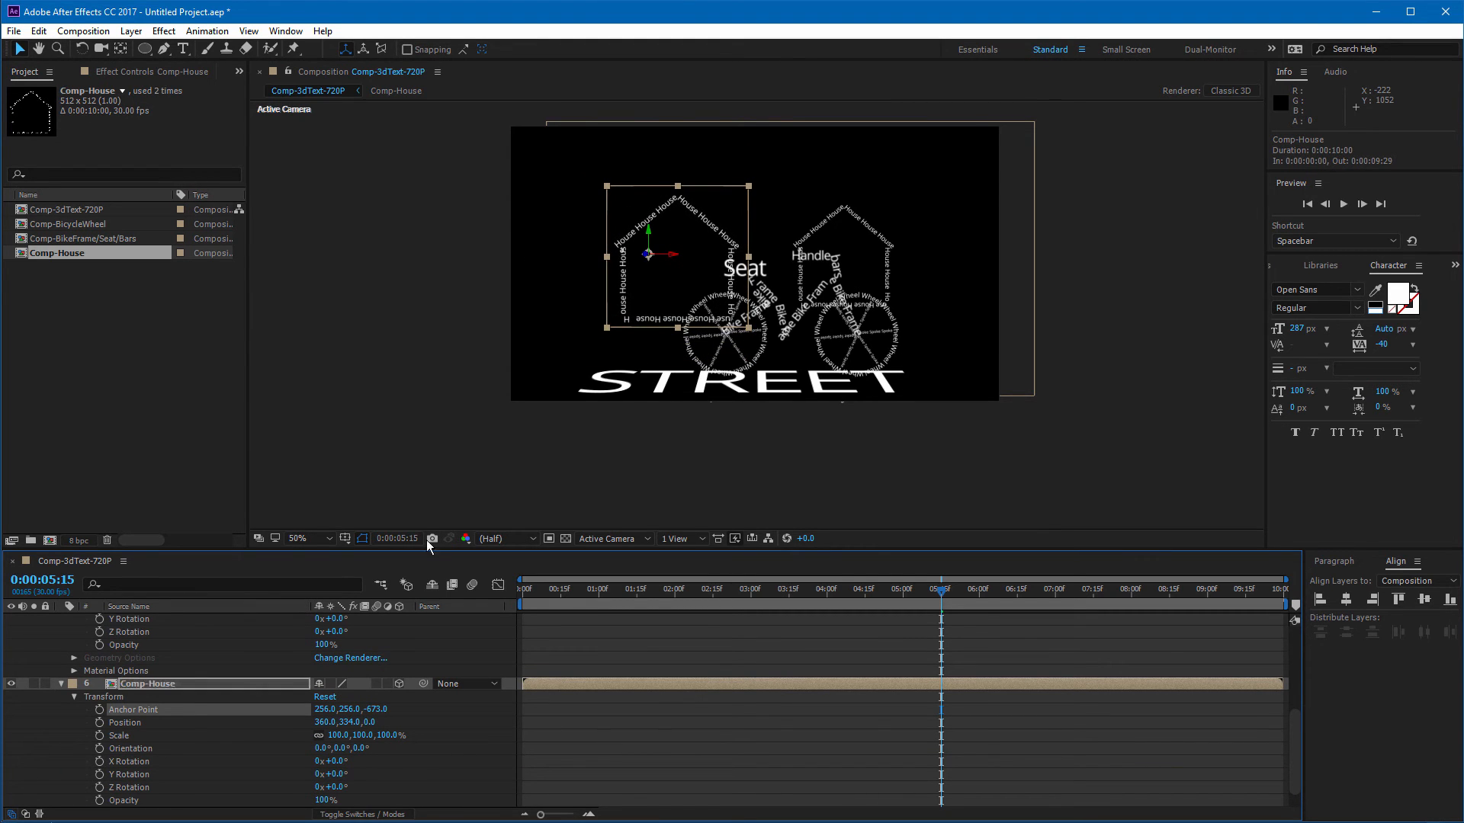
mouse_move(673, 258)
left_mouse_down()
mouse_move(690, 254)
mouse_move(653, 256)
left_mouse_up()
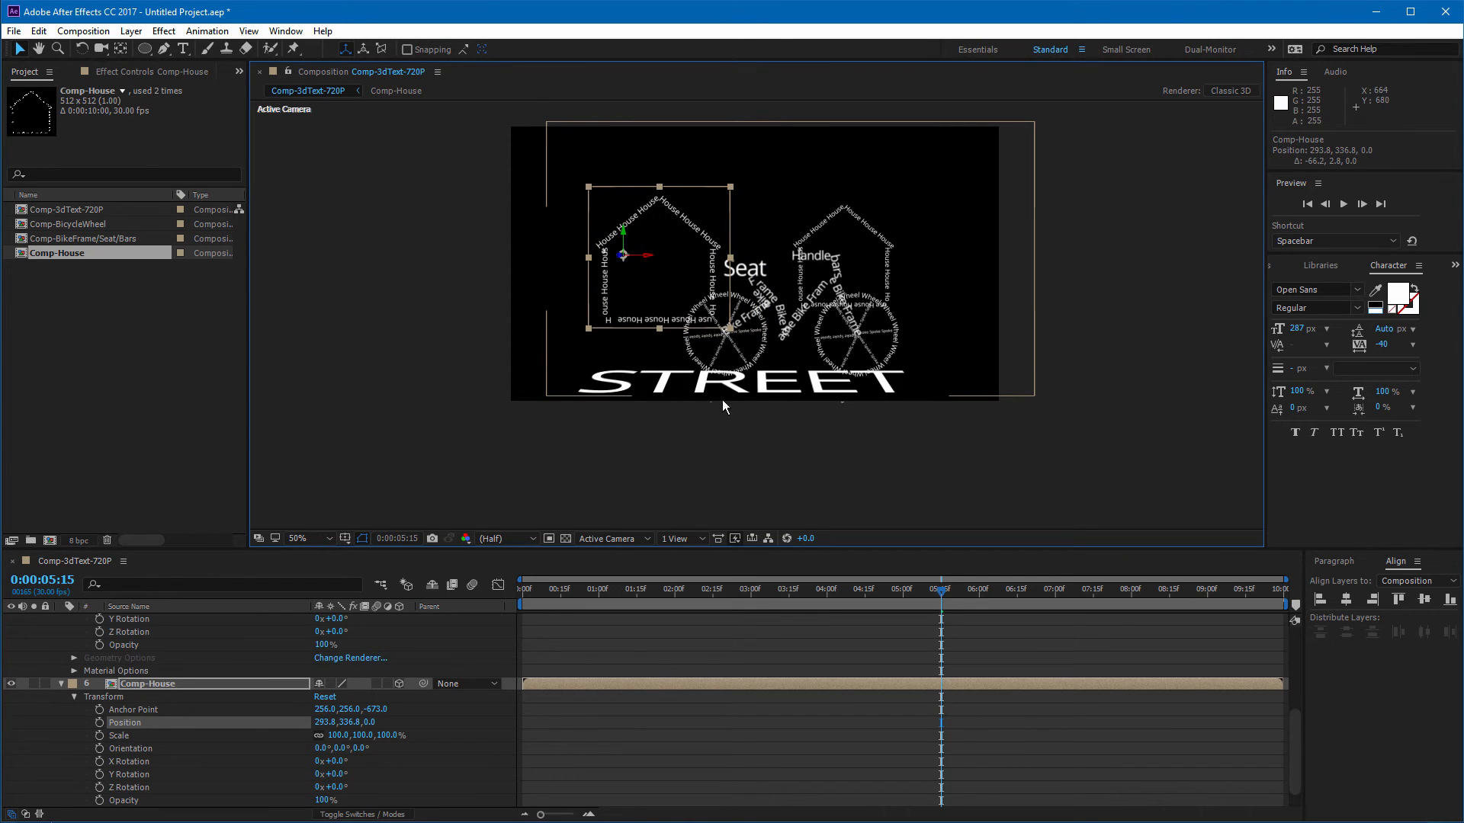
left_click(675, 419)
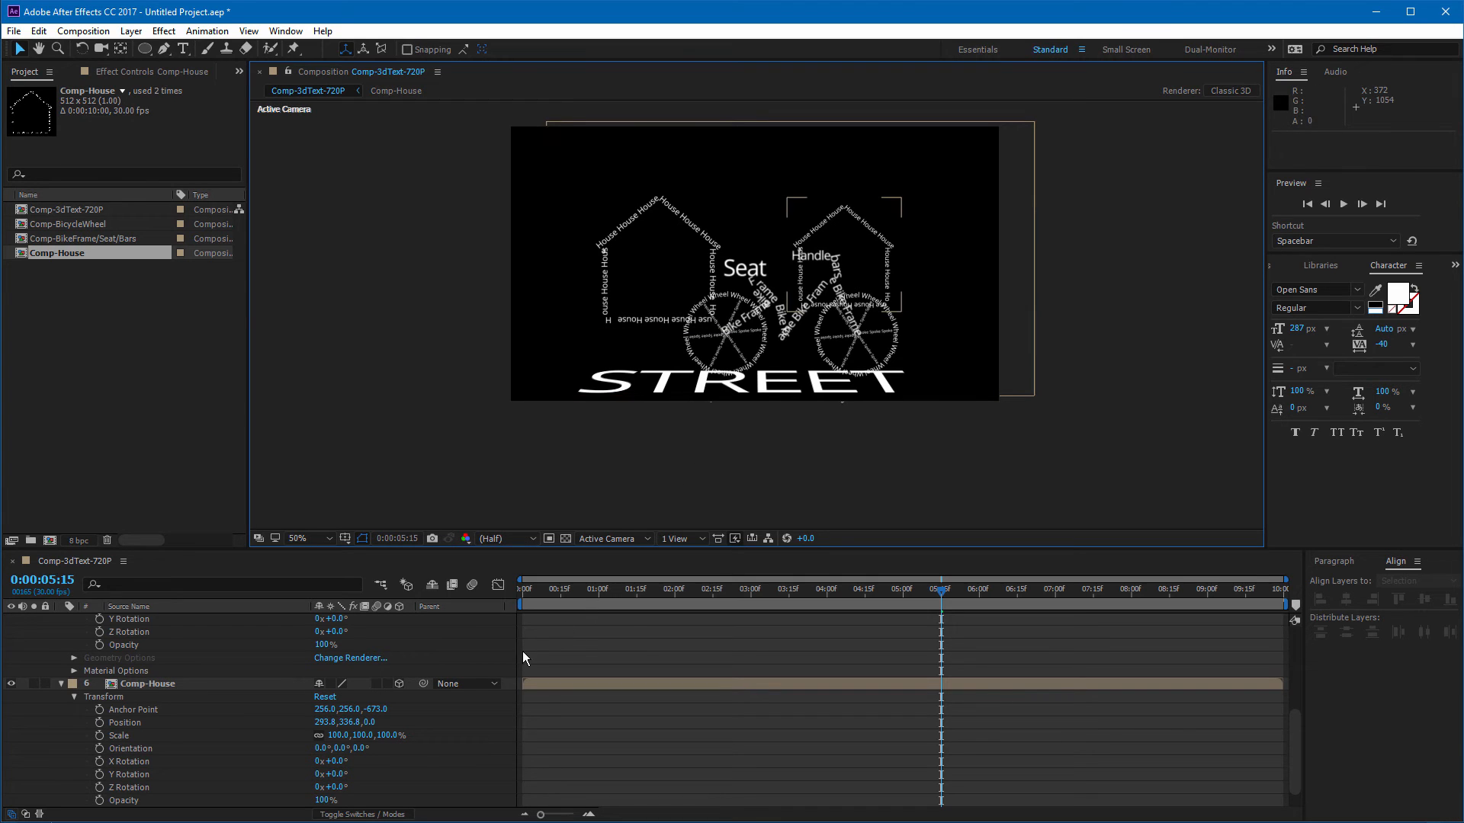
Step: Move the current time to 0:00:04:17 and collapse all layer properties
left_click_drag(943, 596, 871, 616)
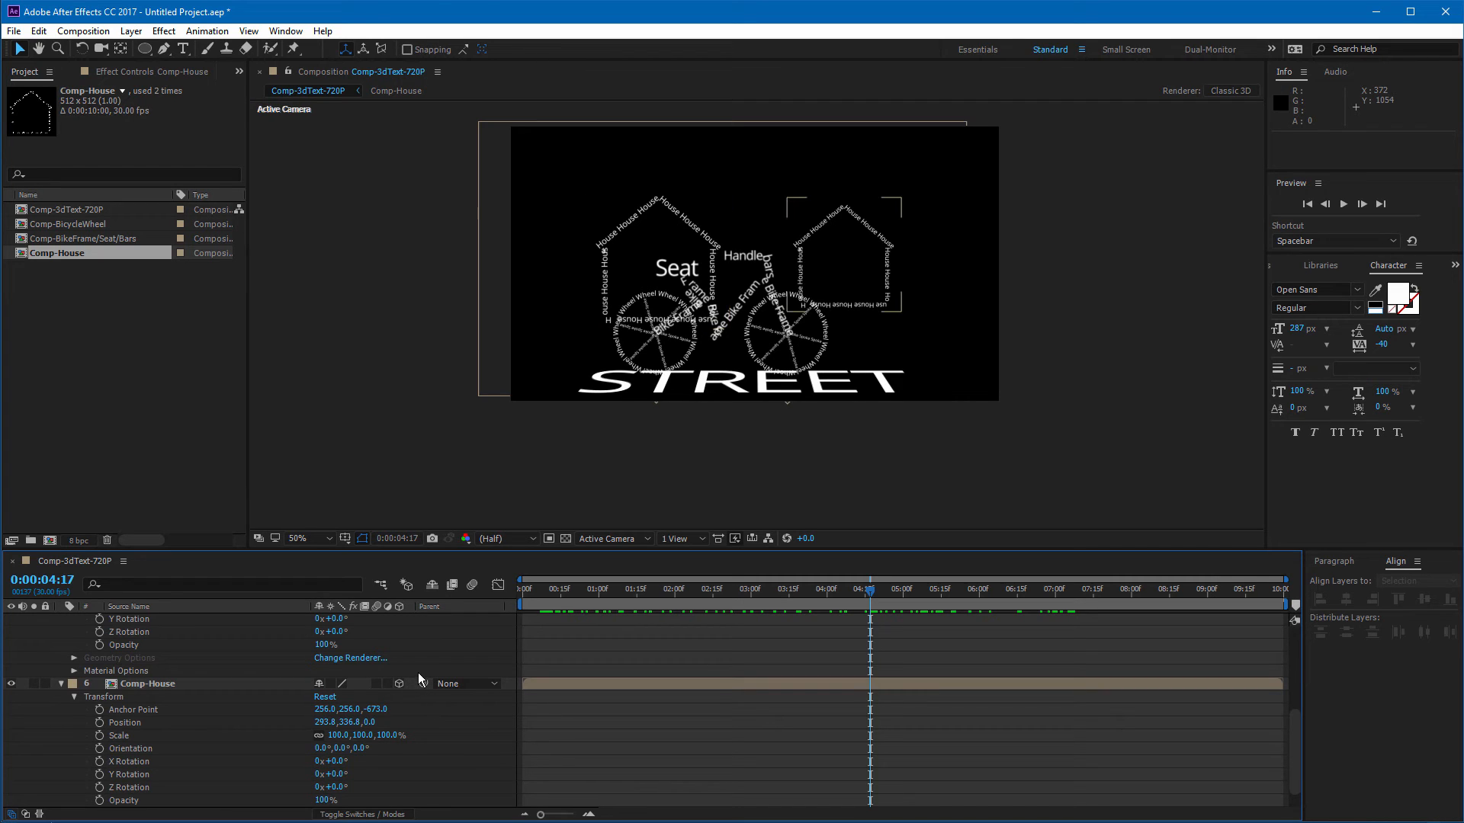
key("ctrl+a")
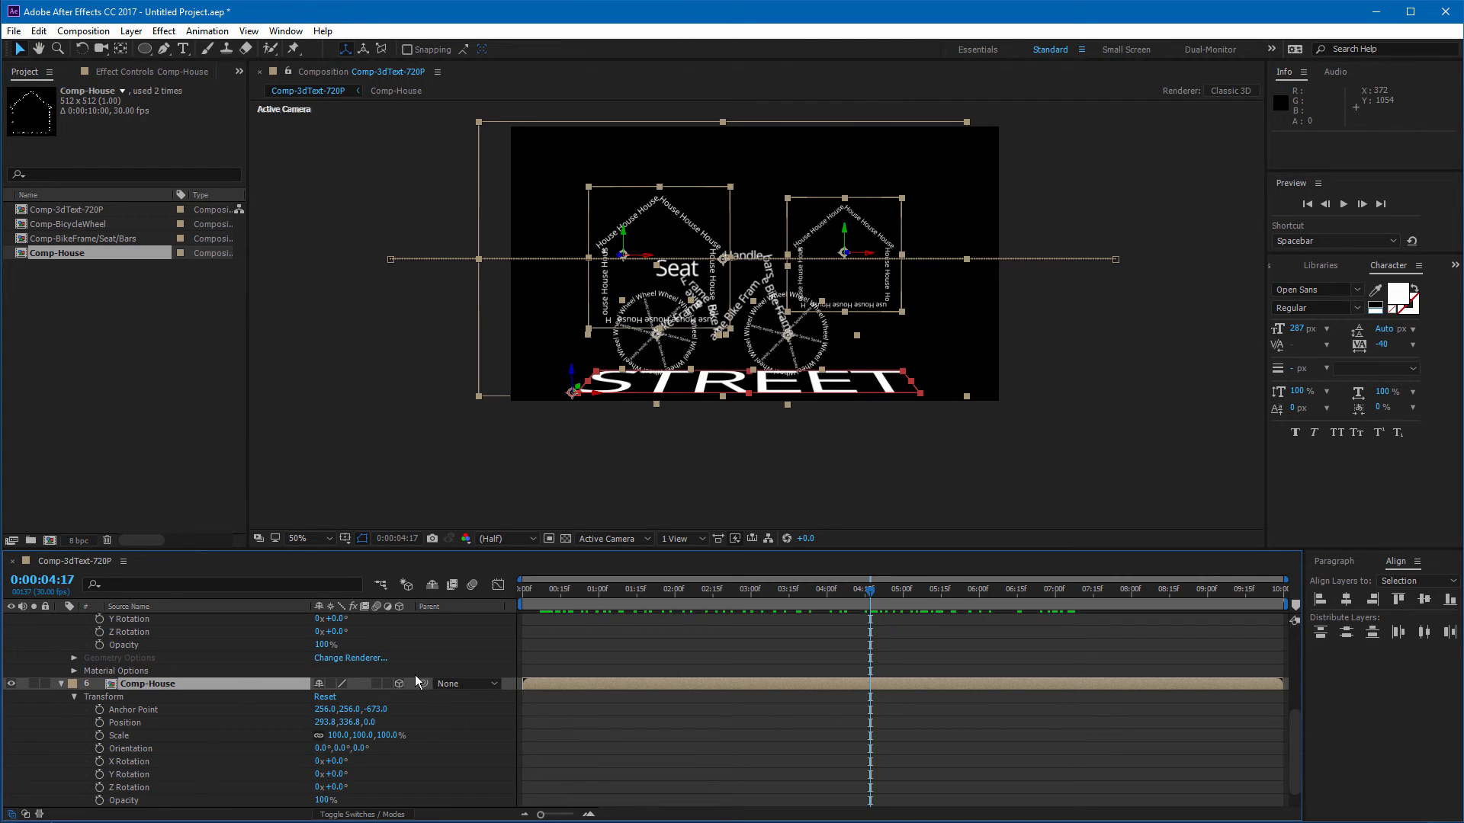
key("u")
left_click(441, 766)
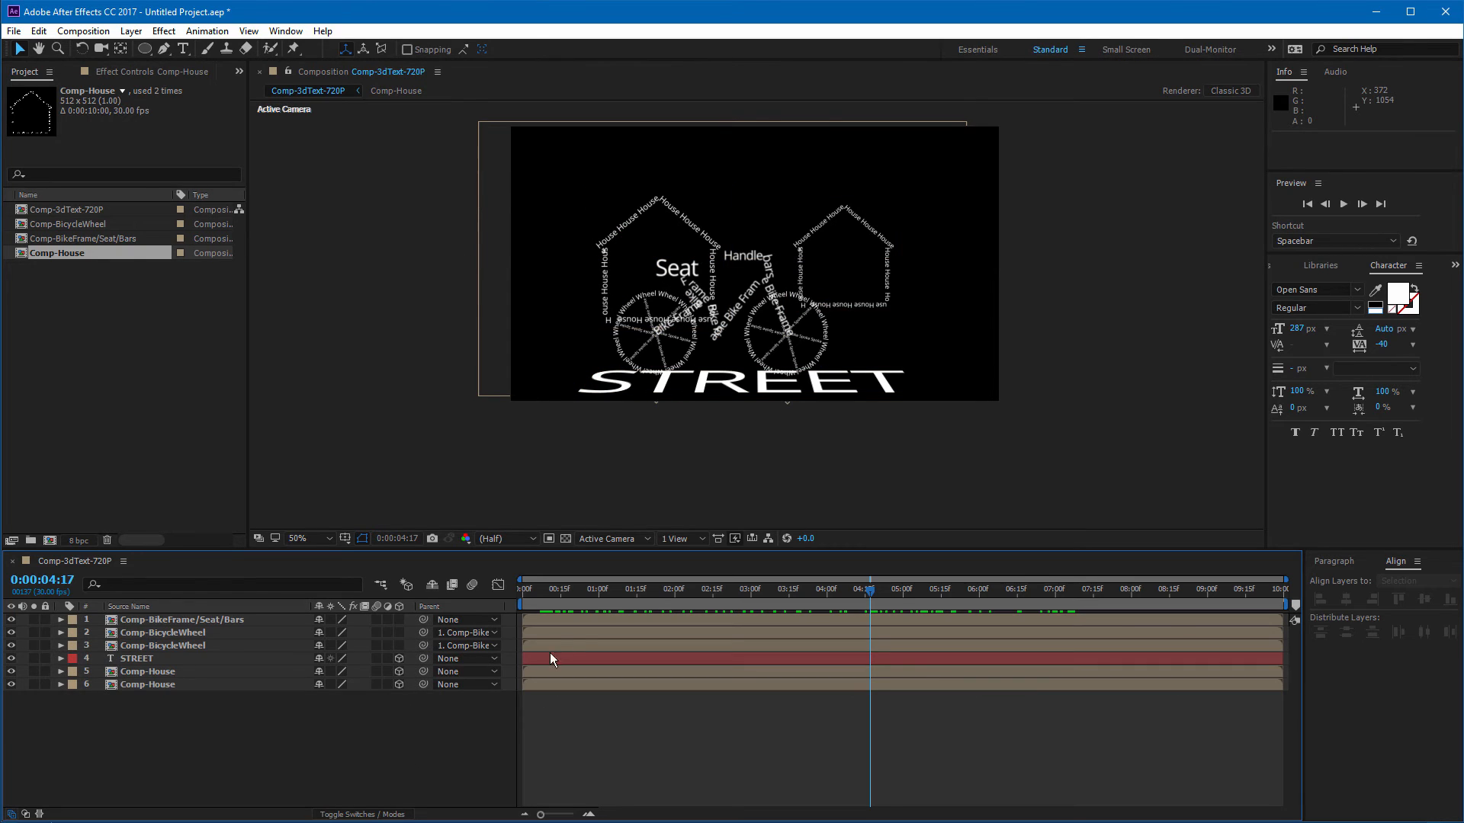
Step: Add a new One-Node Camera layer at the top of the stack with default settings
left_click(214, 620)
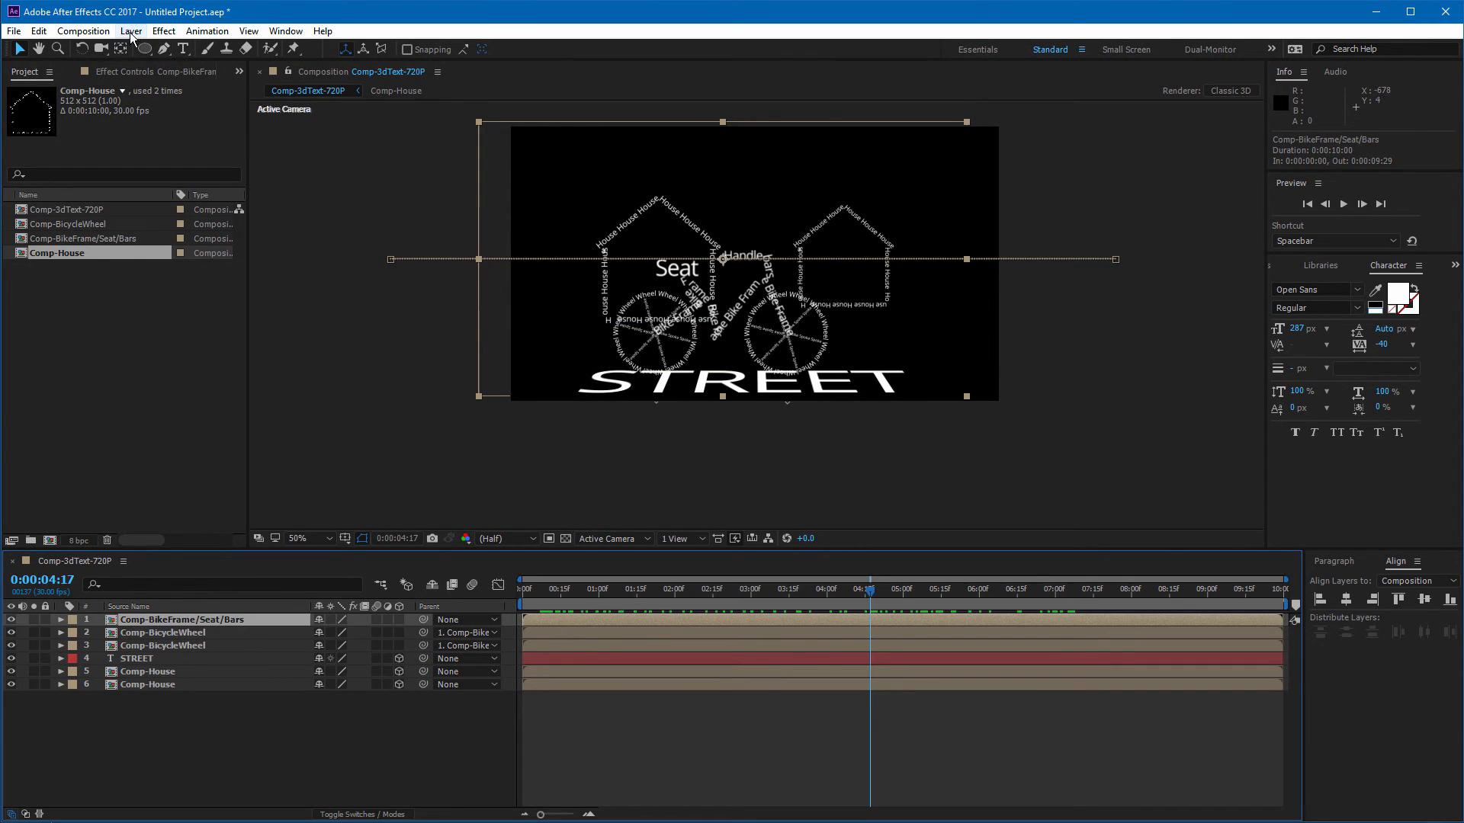
left_click(131, 32)
mouse_move(229, 48)
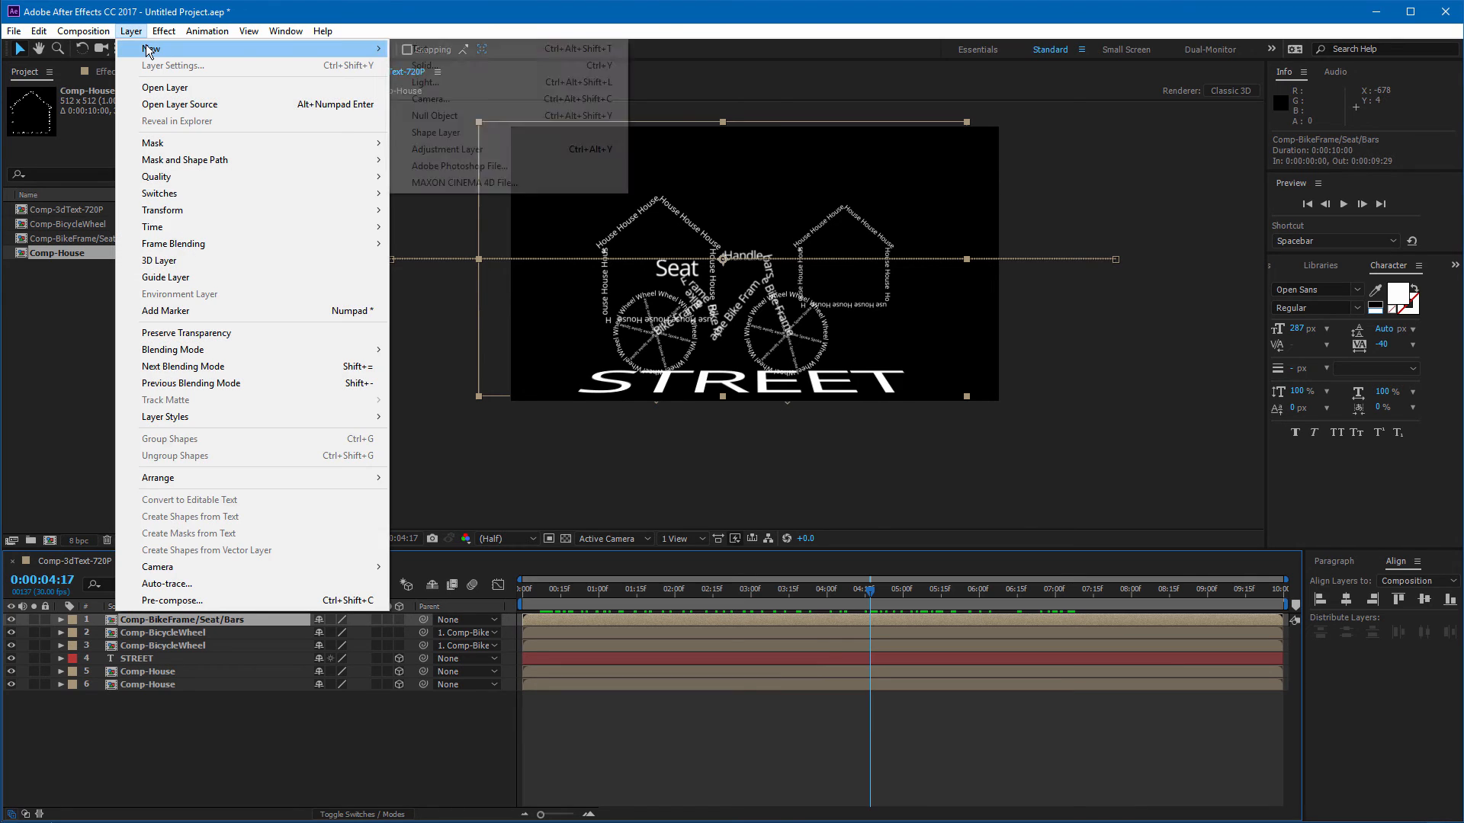
left_click(485, 100)
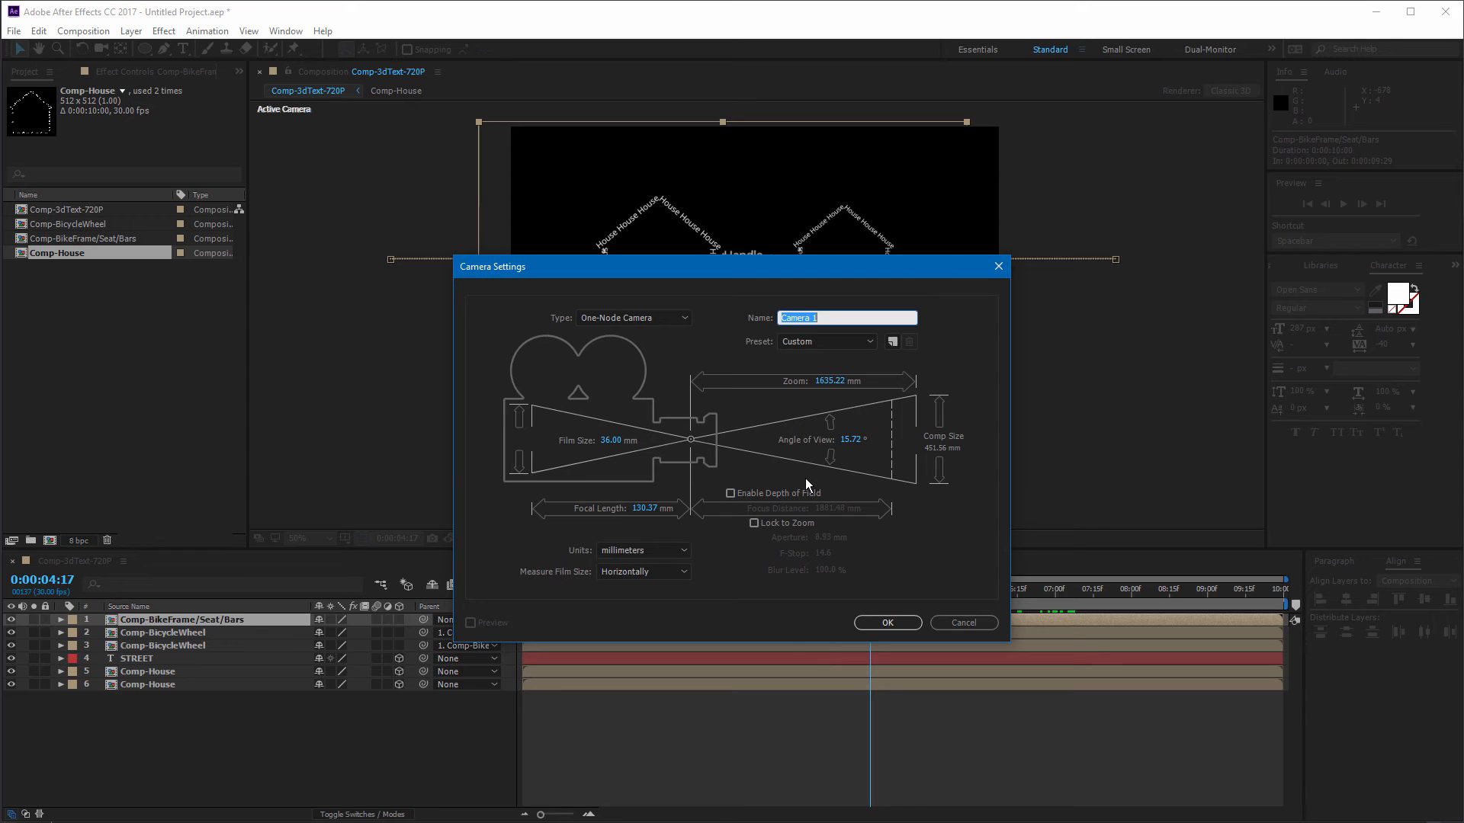
left_click(887, 623)
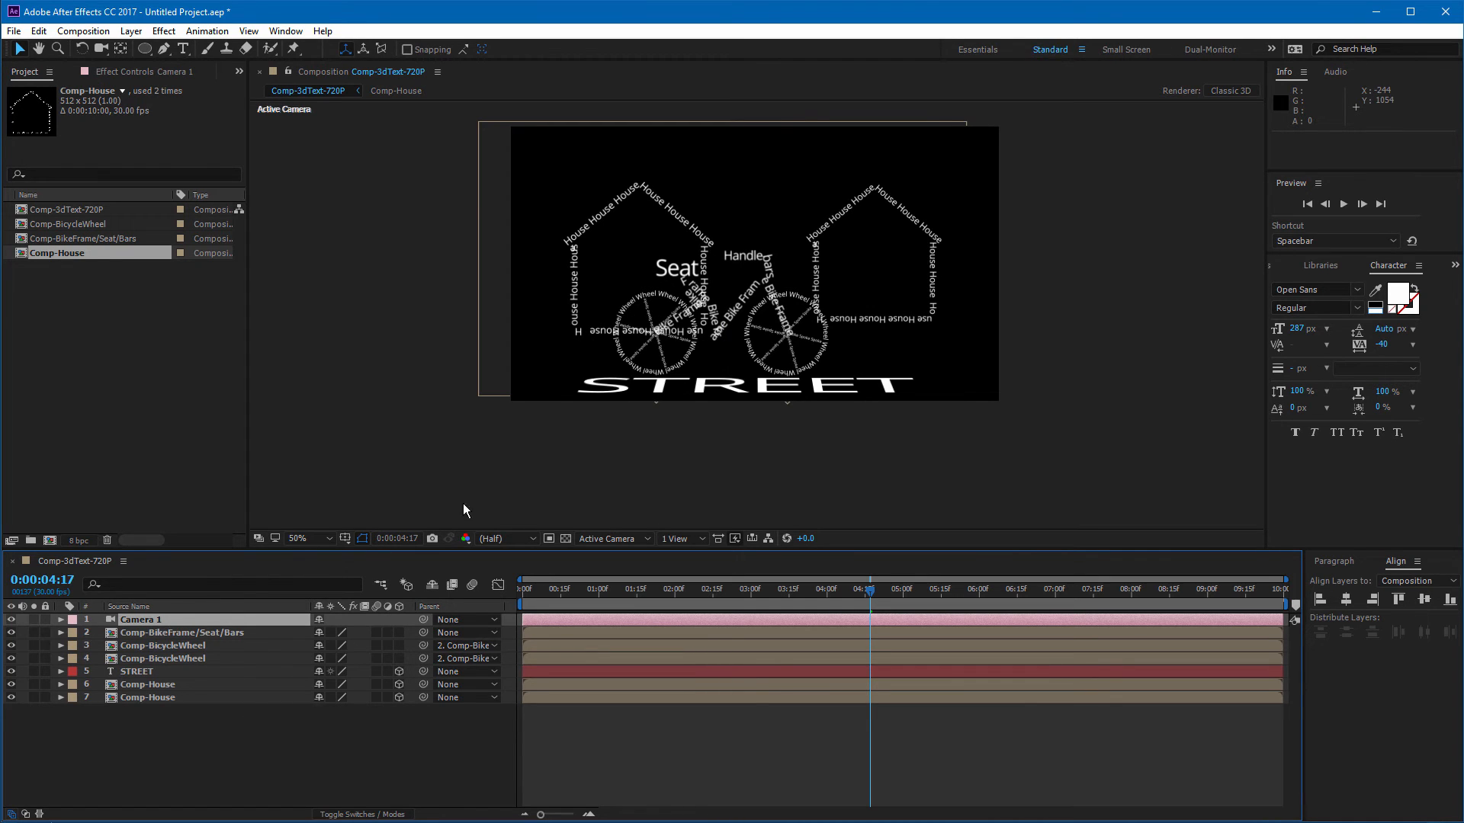
Step: Inspect the scene's 3D layer arrangement from Custom View 1, panning, zooming and orbiting around the layers
key("h")
left_click_drag(772, 354, 779, 395)
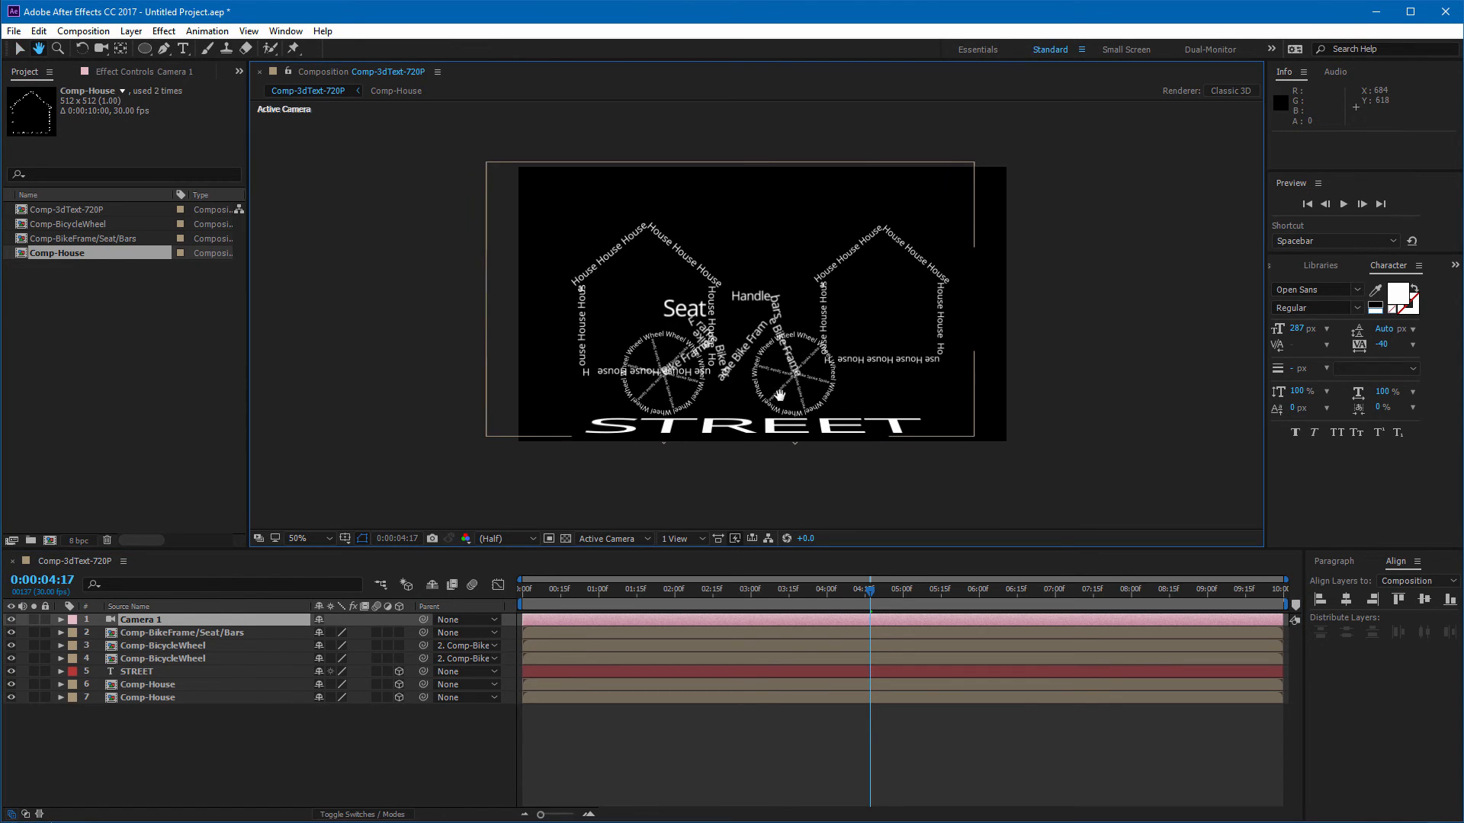
key("v")
key("period")
left_click(328, 538)
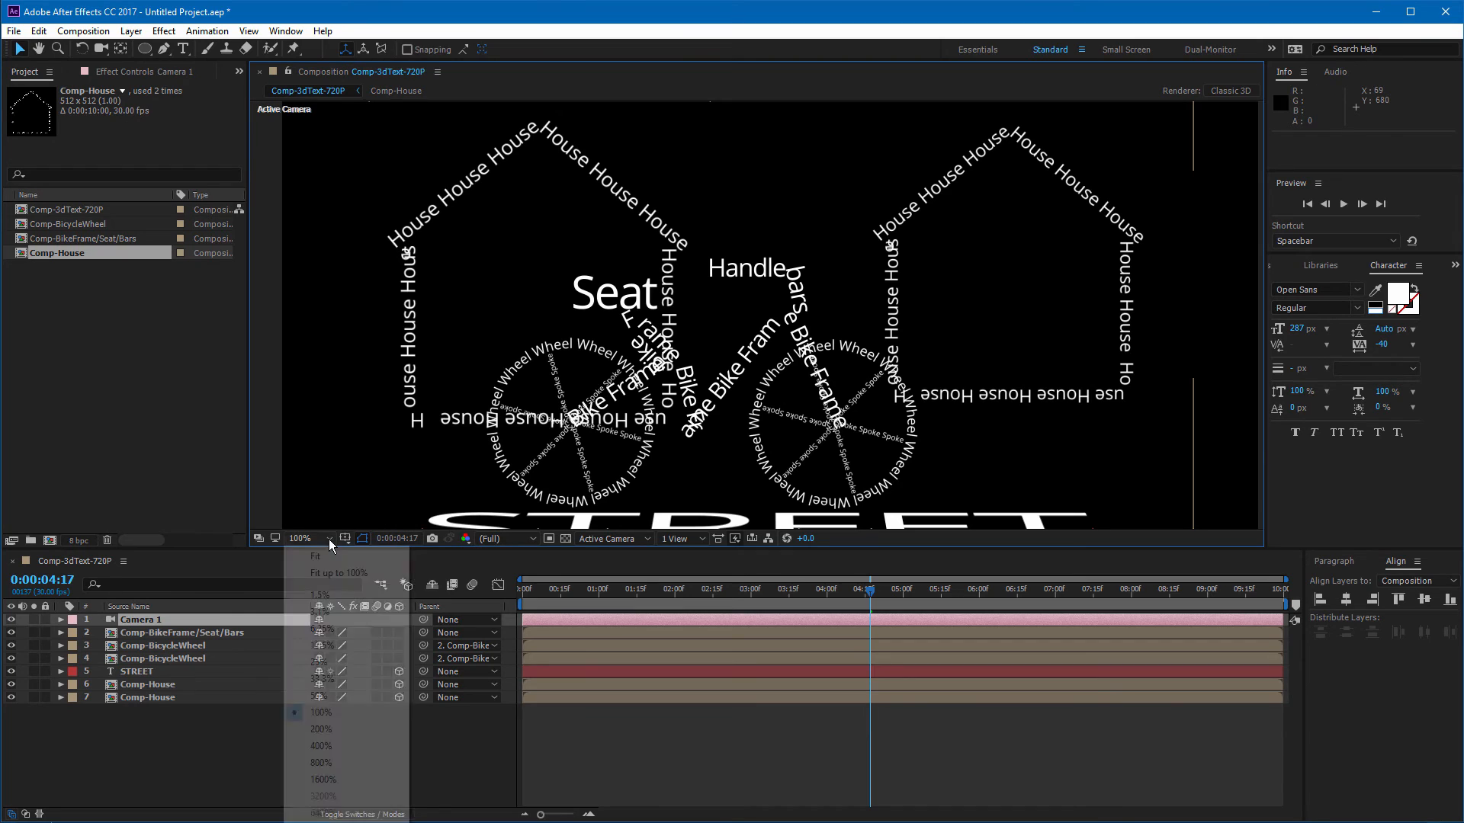
left_click(344, 569)
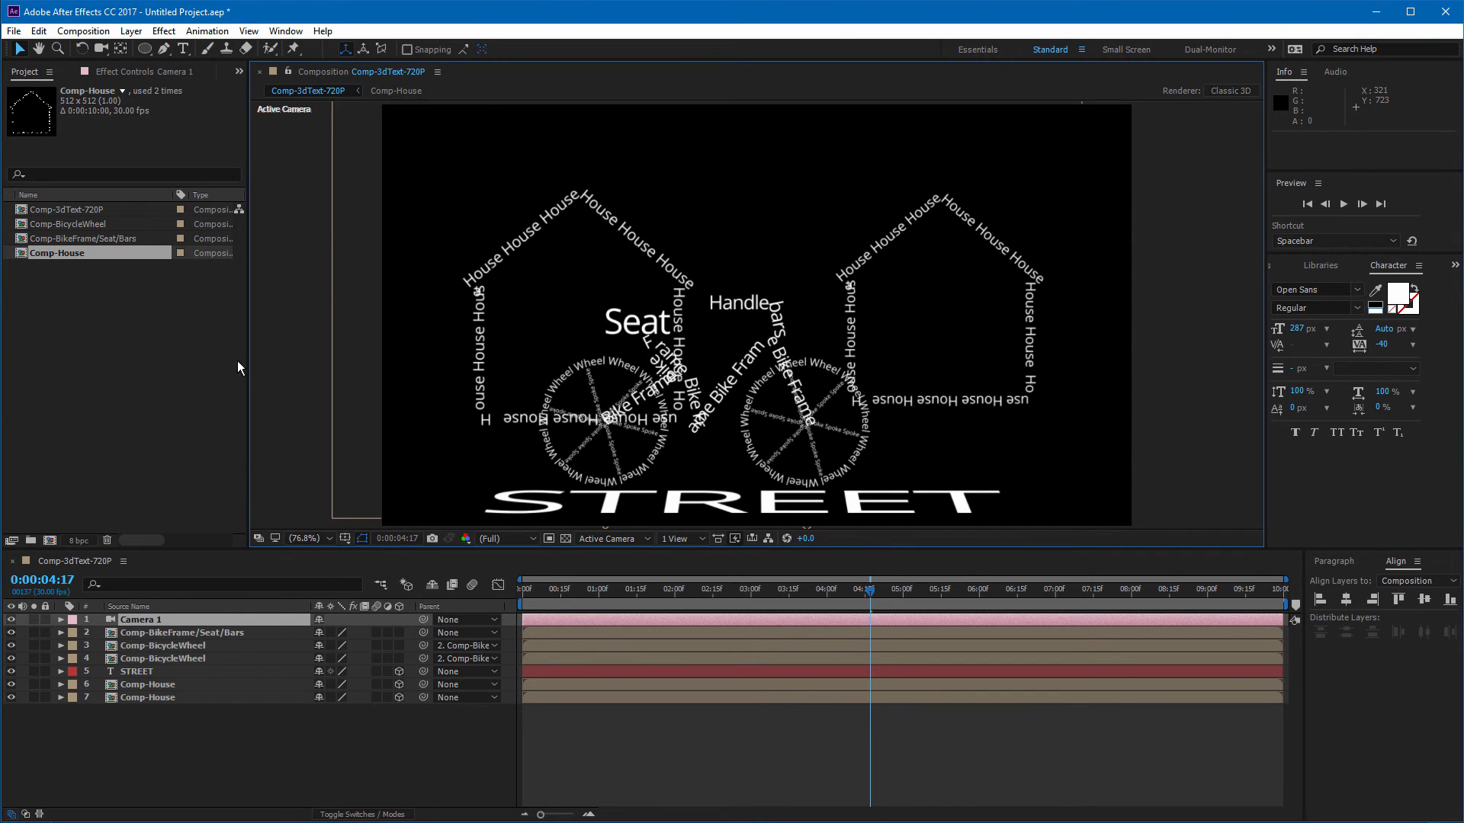
scroll(569, 464, "down", 1)
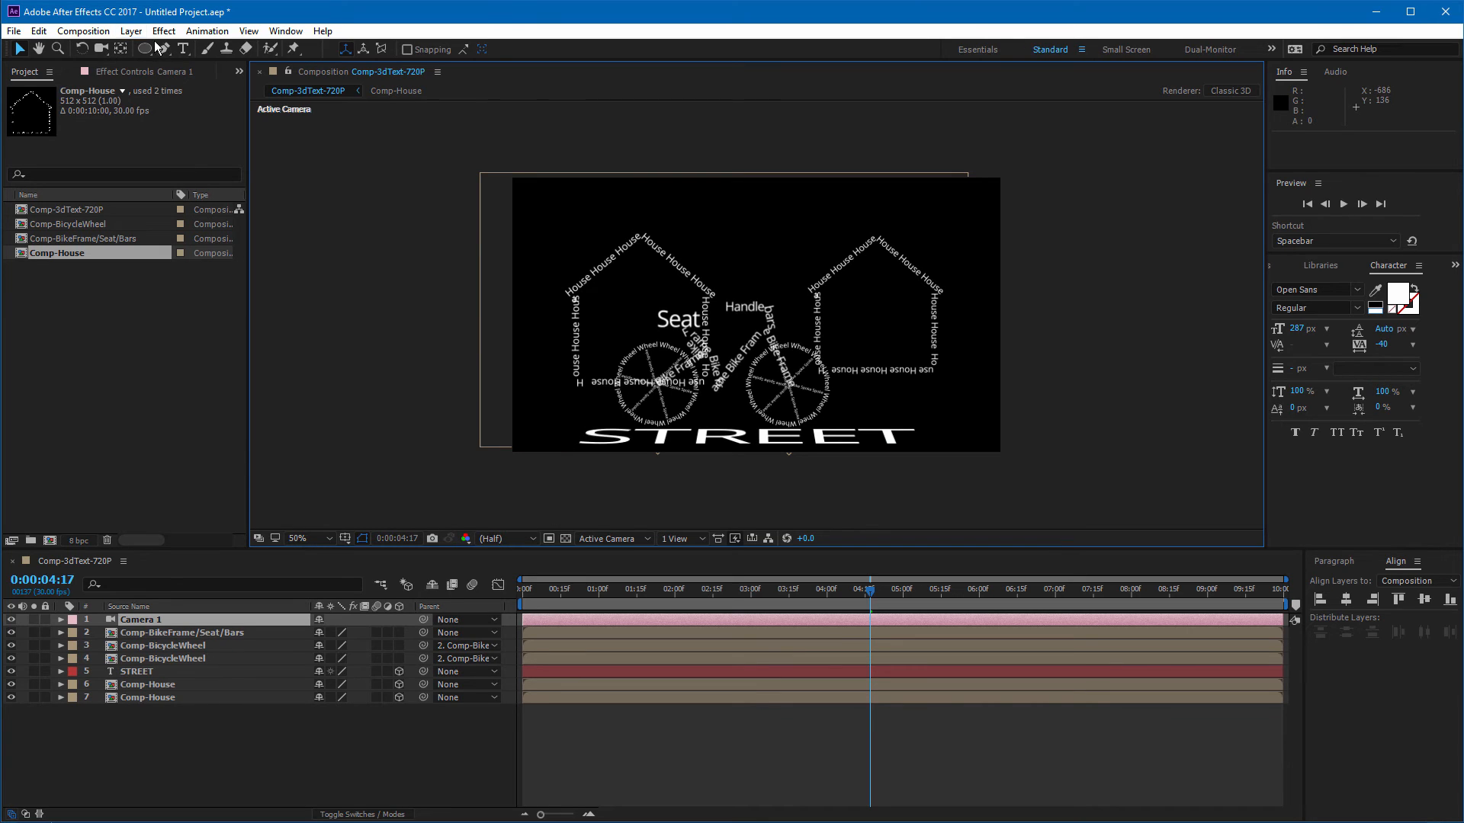
left_click(702, 539)
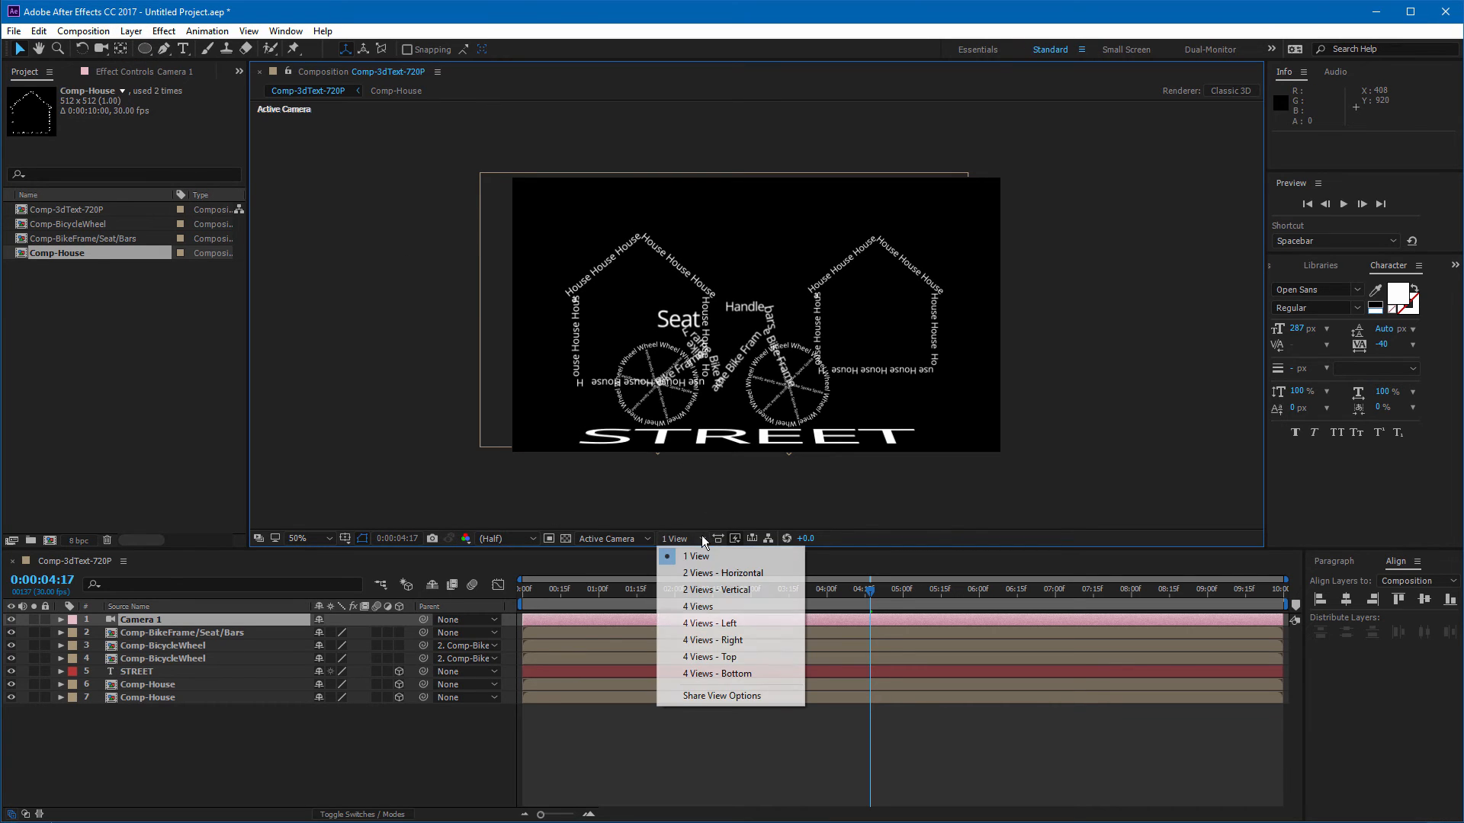
left_click(652, 541)
left_click(652, 541)
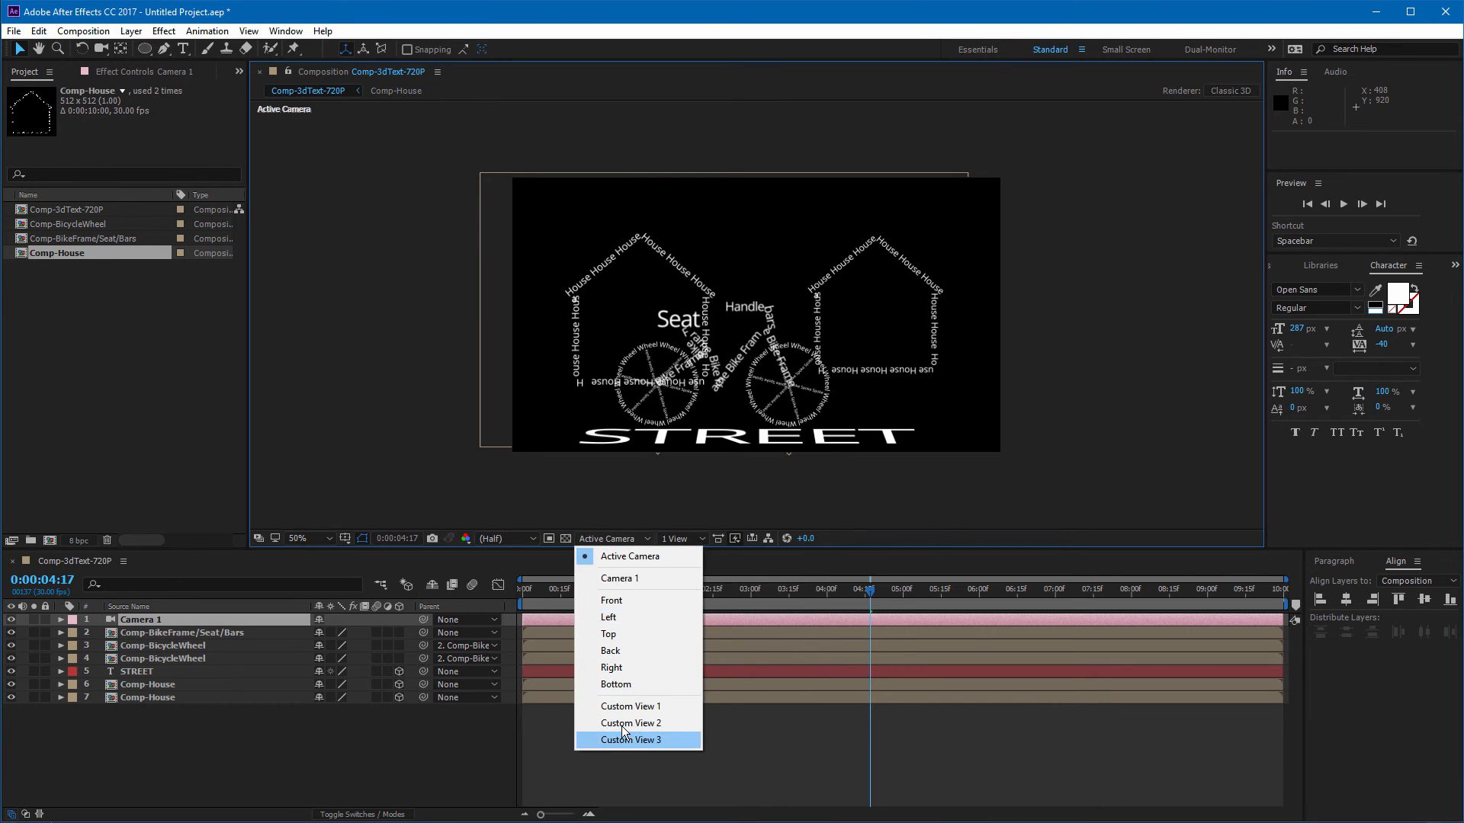
left_click(636, 706)
scroll(716, 327, "down", 8)
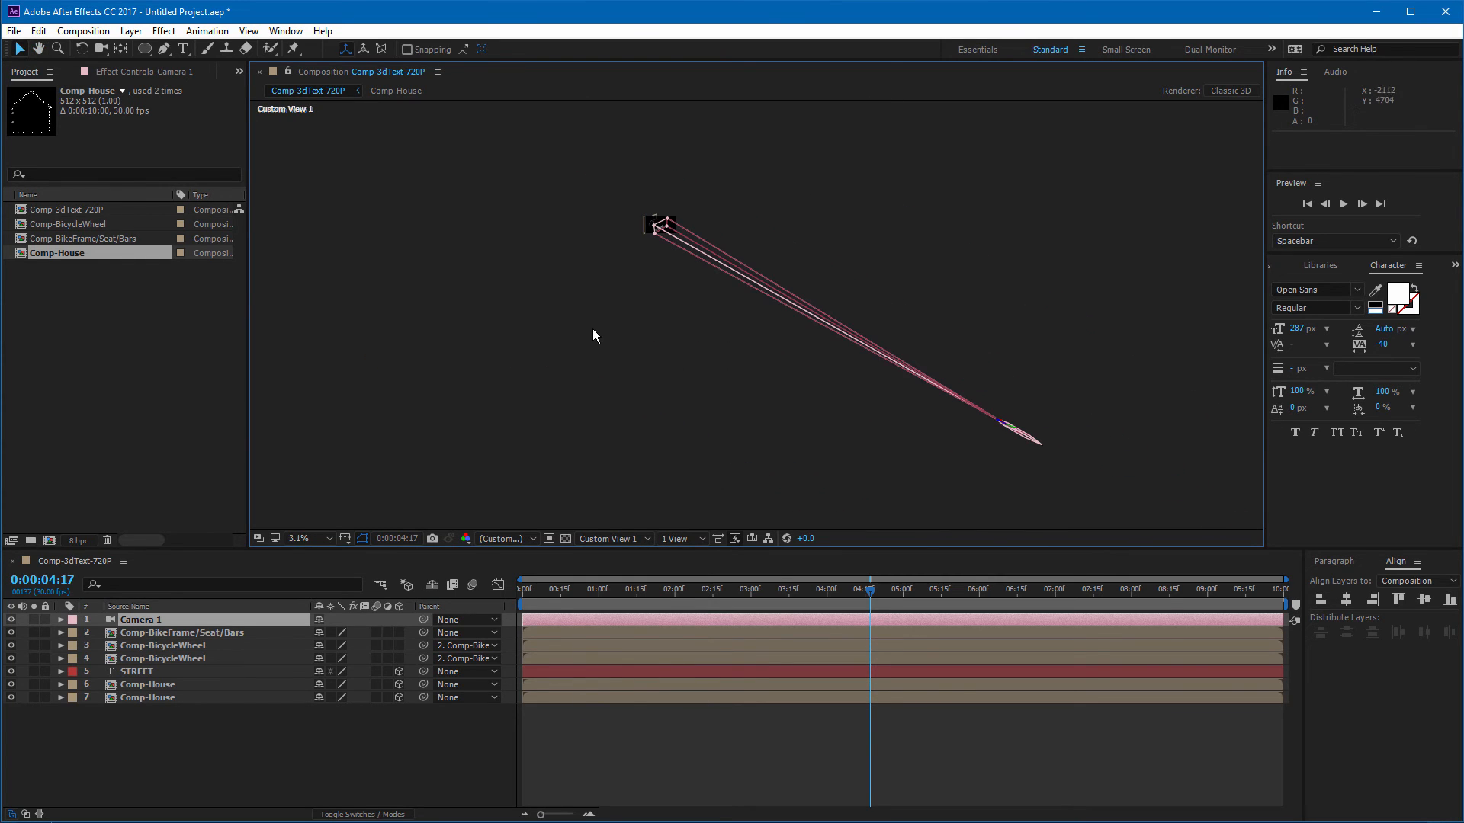
scroll(636, 233, "up", 2)
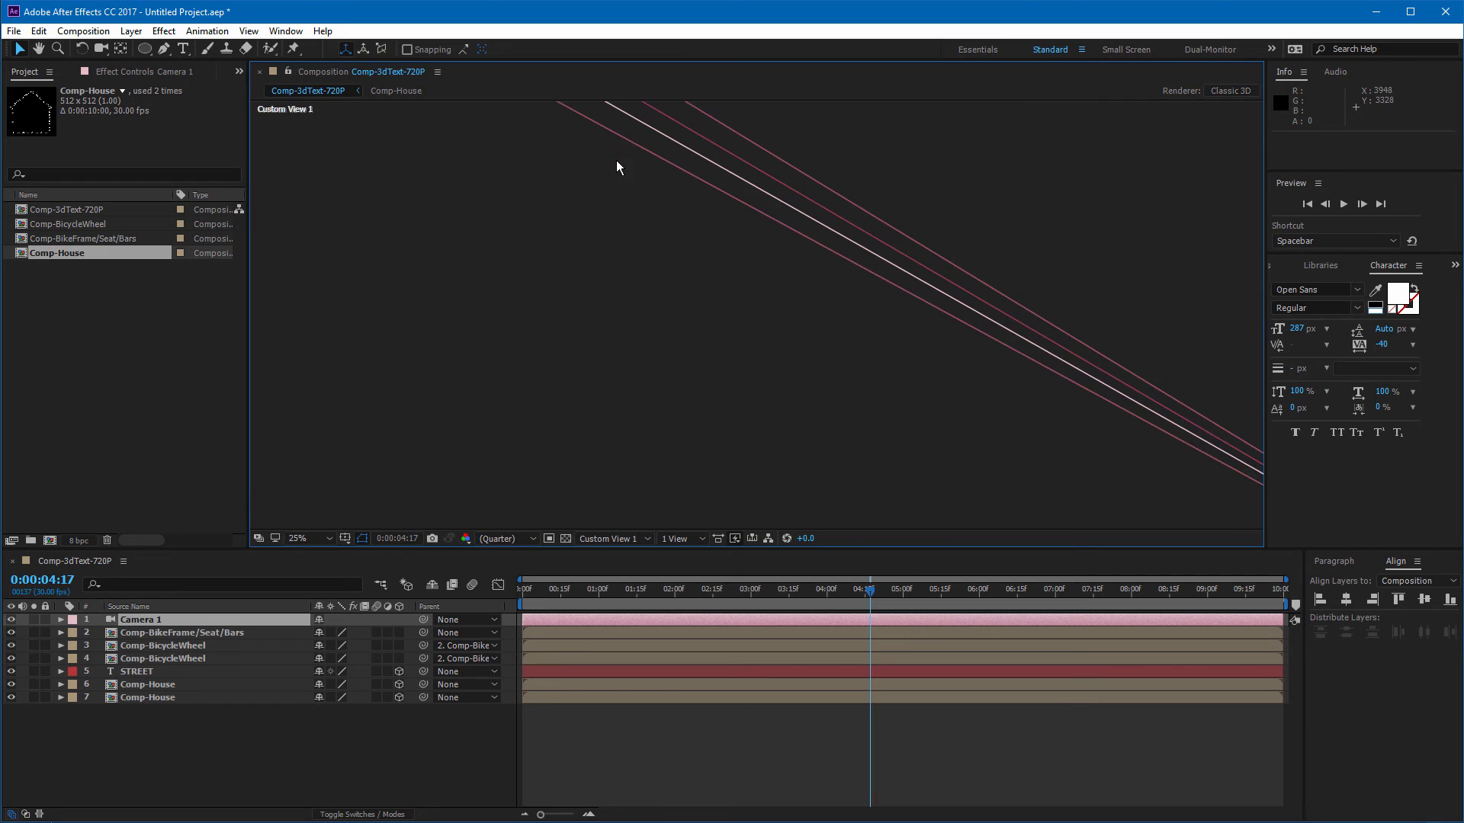
left_click_drag(644, 229, 811, 480)
left_click_drag(637, 240, 999, 569)
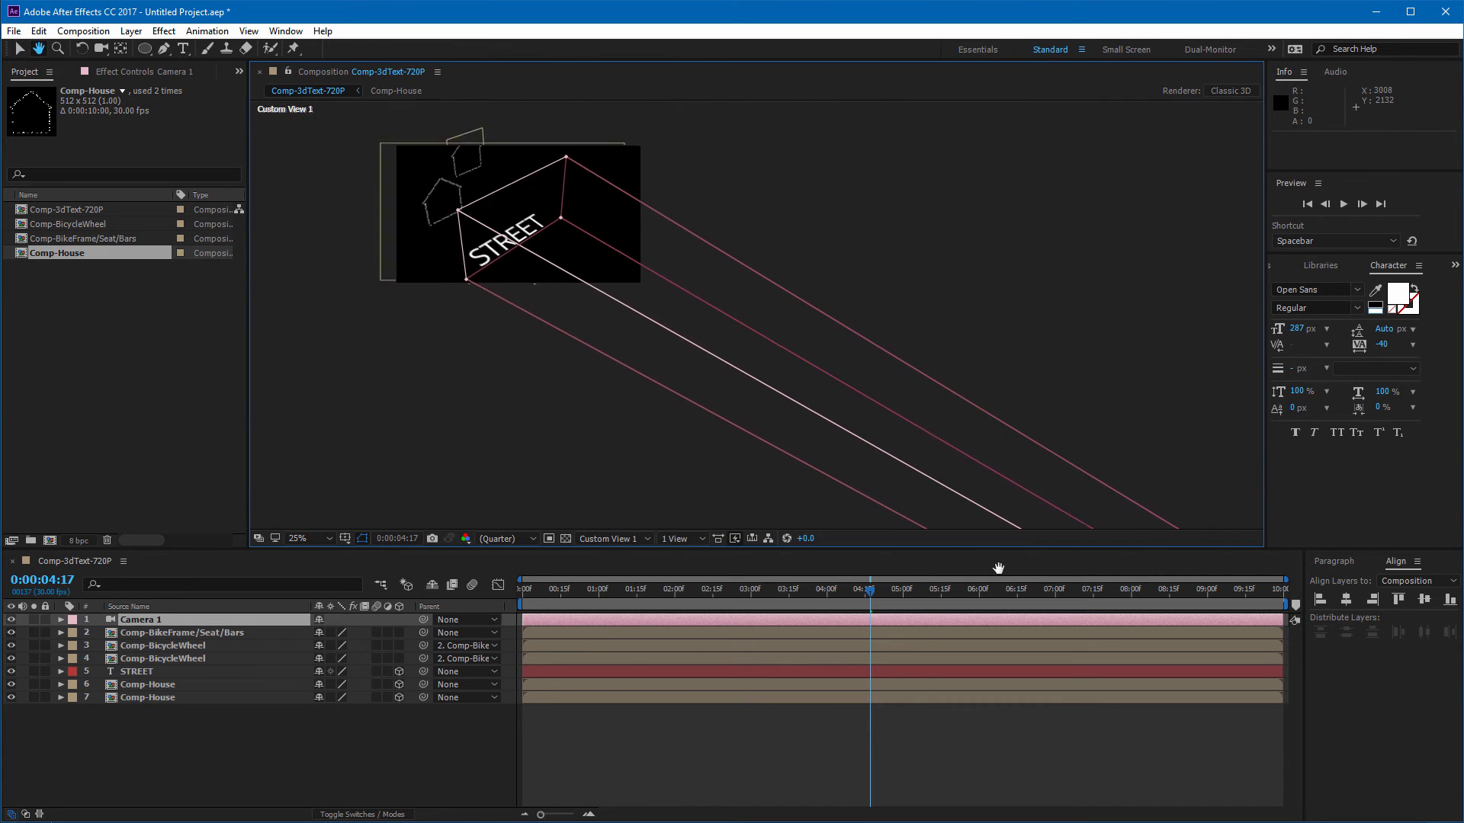
scroll(566, 327, "up", 1)
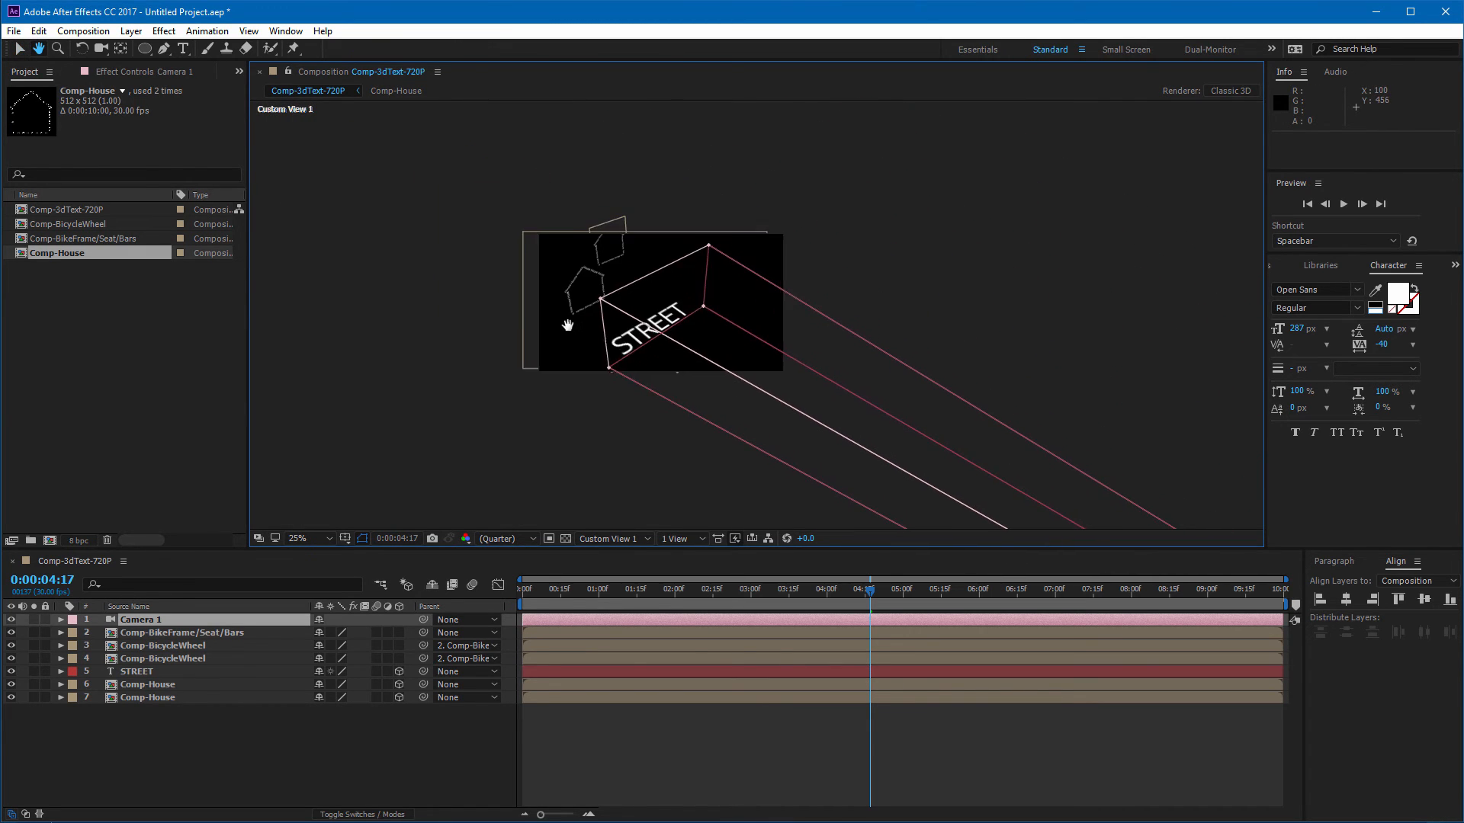
scroll(574, 311, "up", 1)
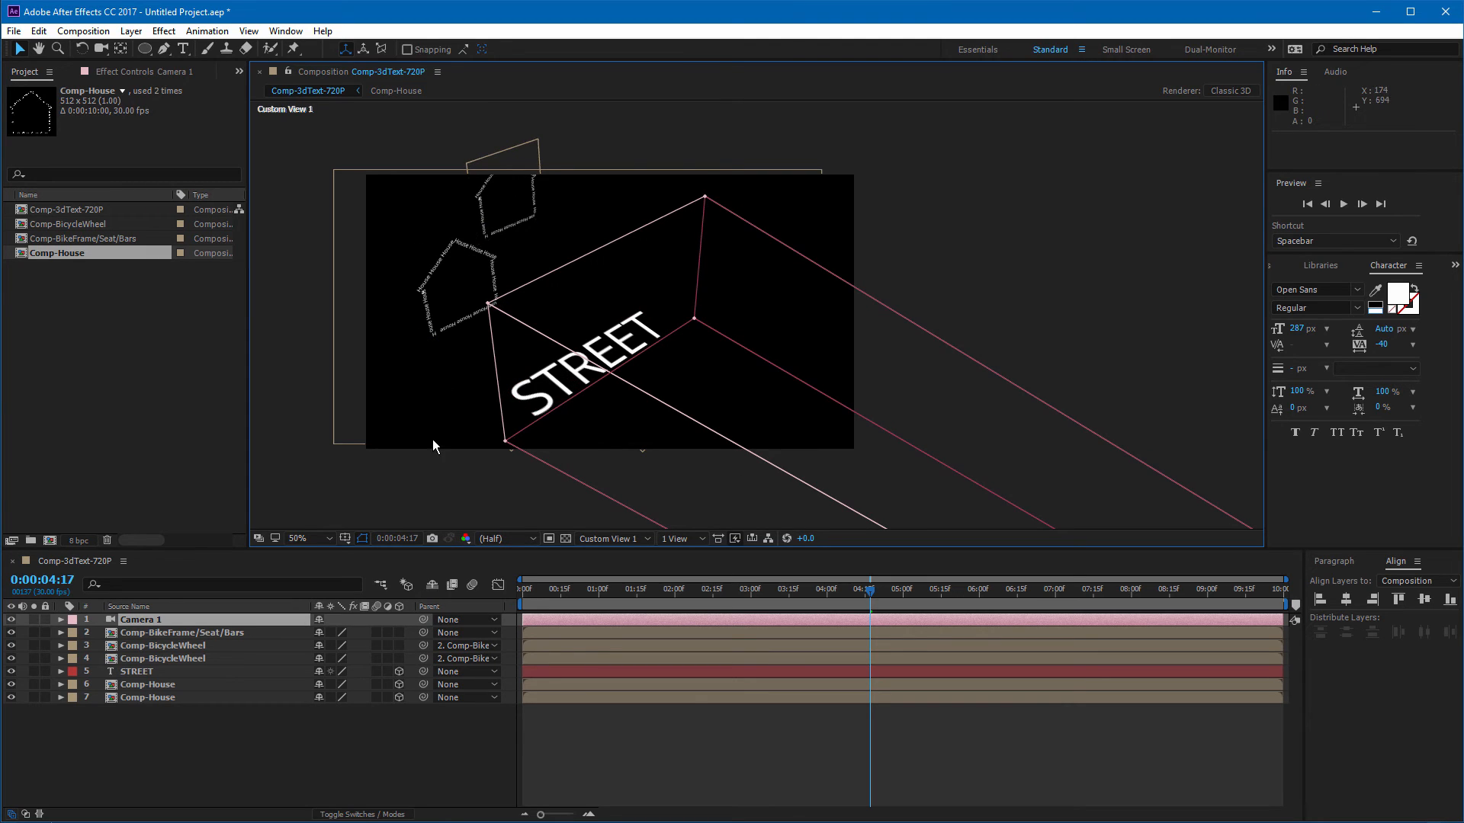
scroll(573, 459, "down", 2)
scroll(916, 484, "down", 2)
left_click_drag(916, 483, 607, 304)
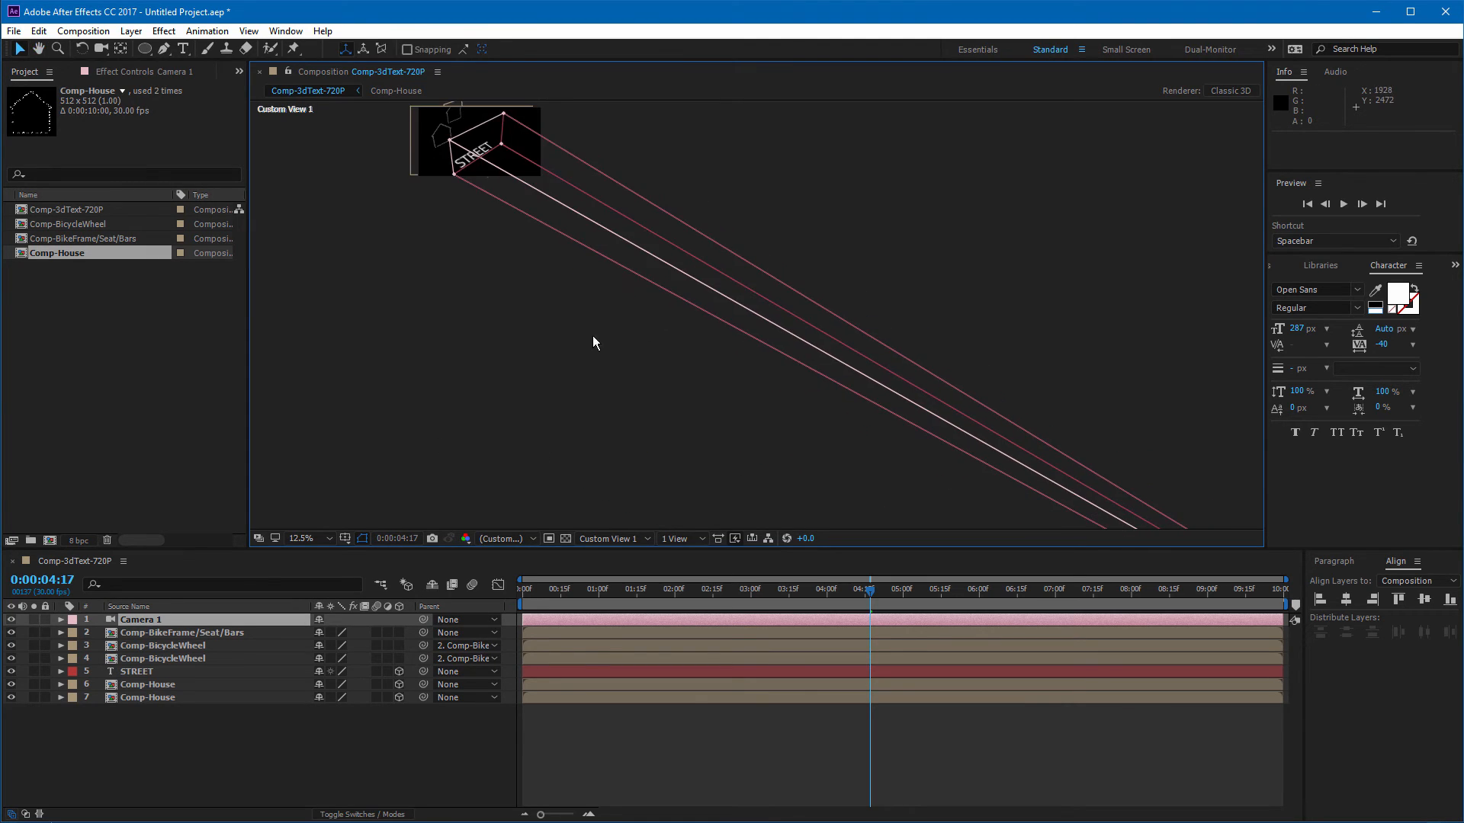
left_click_drag(511, 279, 722, 442)
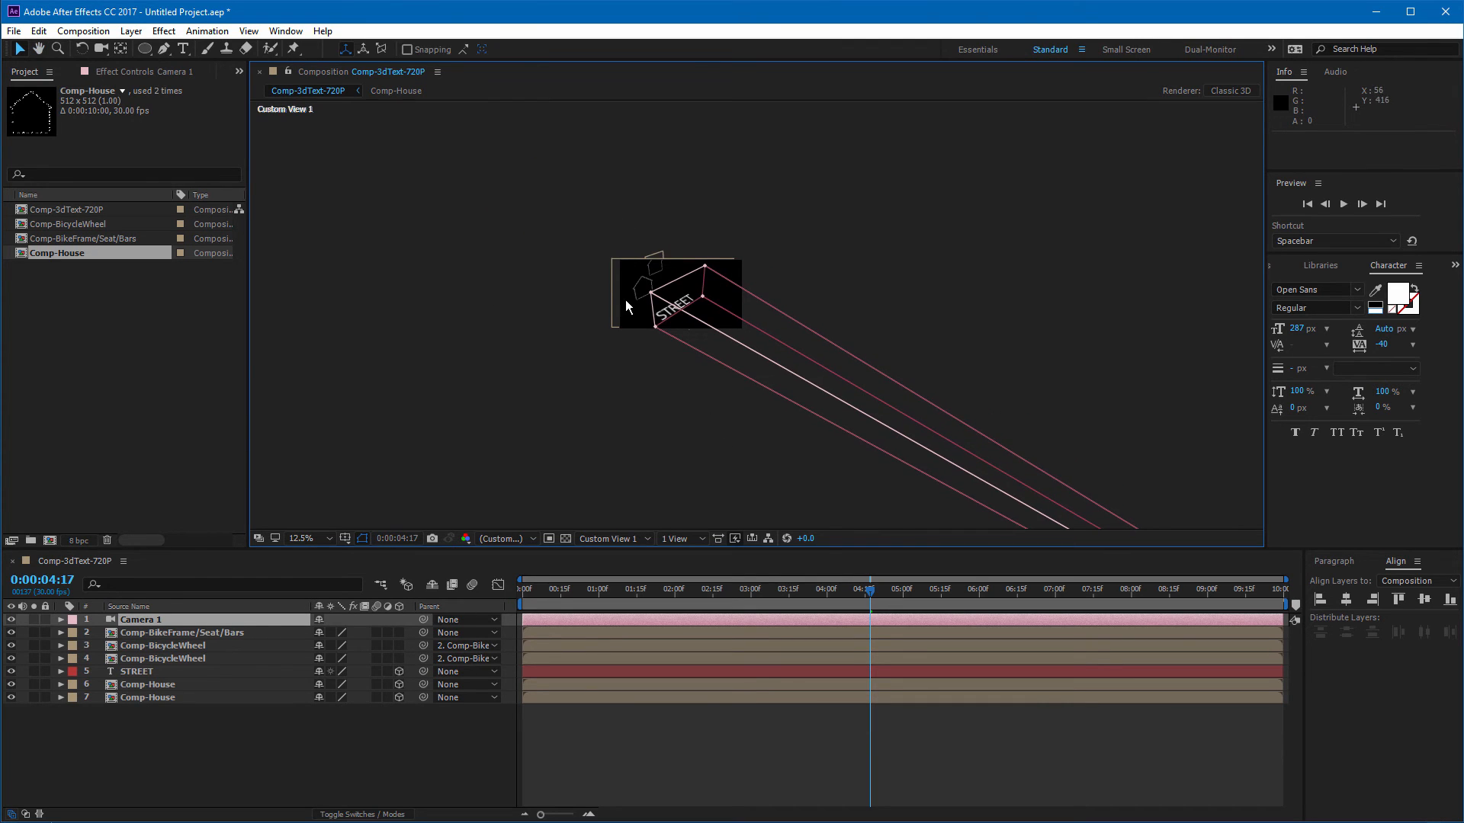
scroll(624, 294, "up", 2)
scroll(624, 295, "up", 2)
left_click_drag(445, 264, 641, 334)
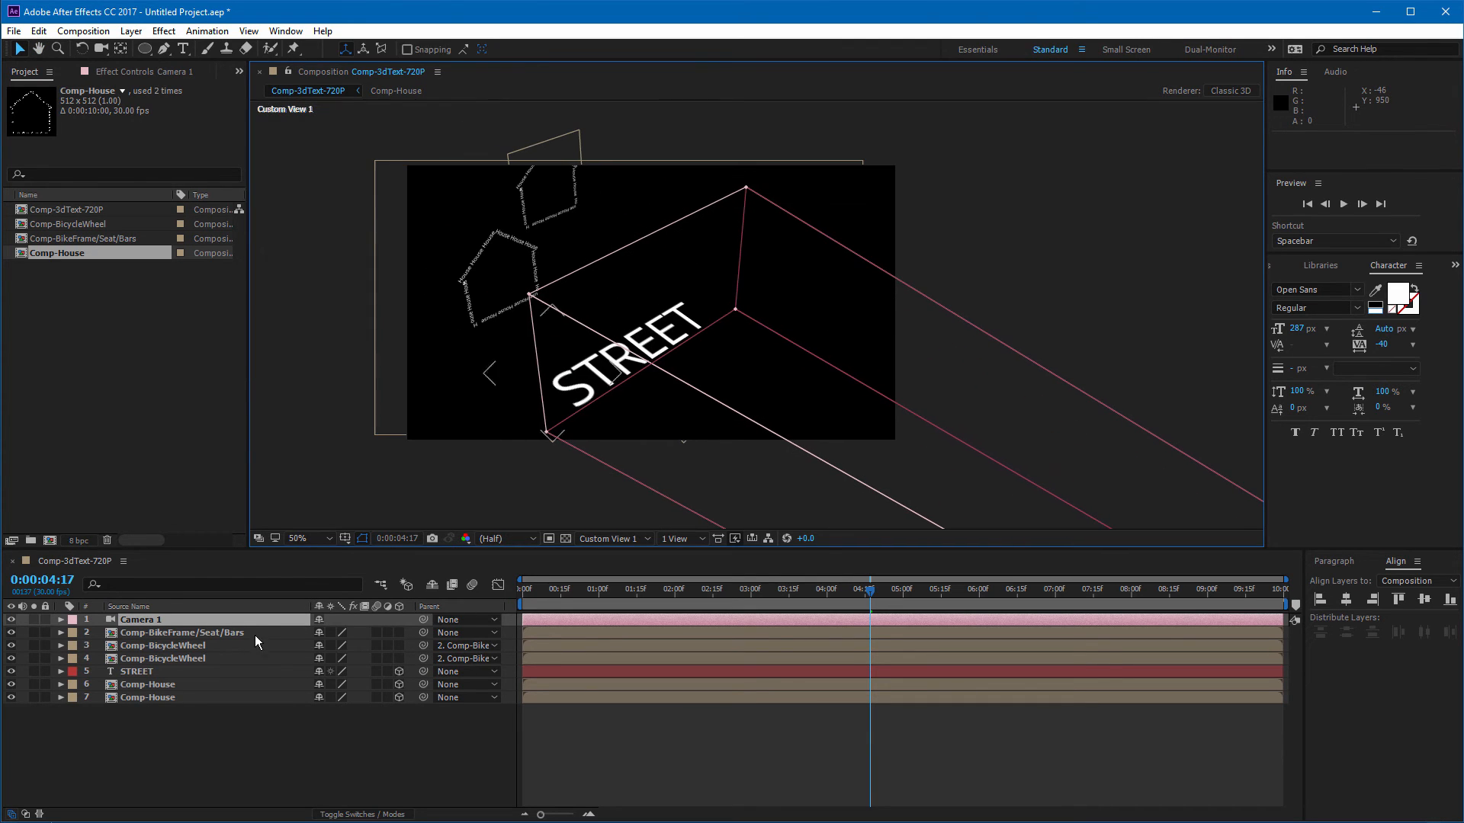
Step: Make the bike frame and both bicycle wheel layers 3D, then return to the Active Camera view
left_click(401, 632)
left_click(396, 644)
left_click(393, 656)
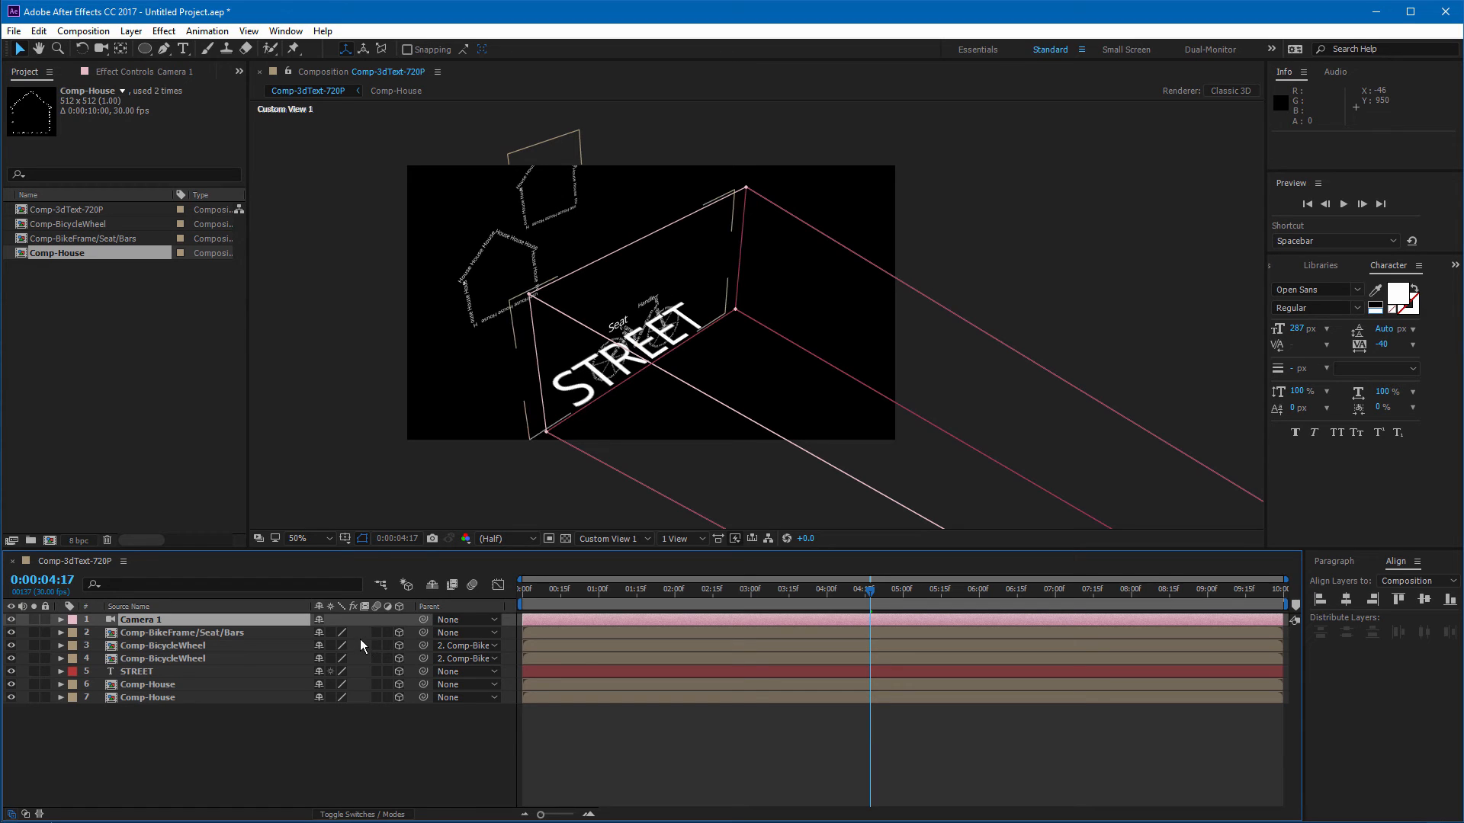
left_click(633, 537)
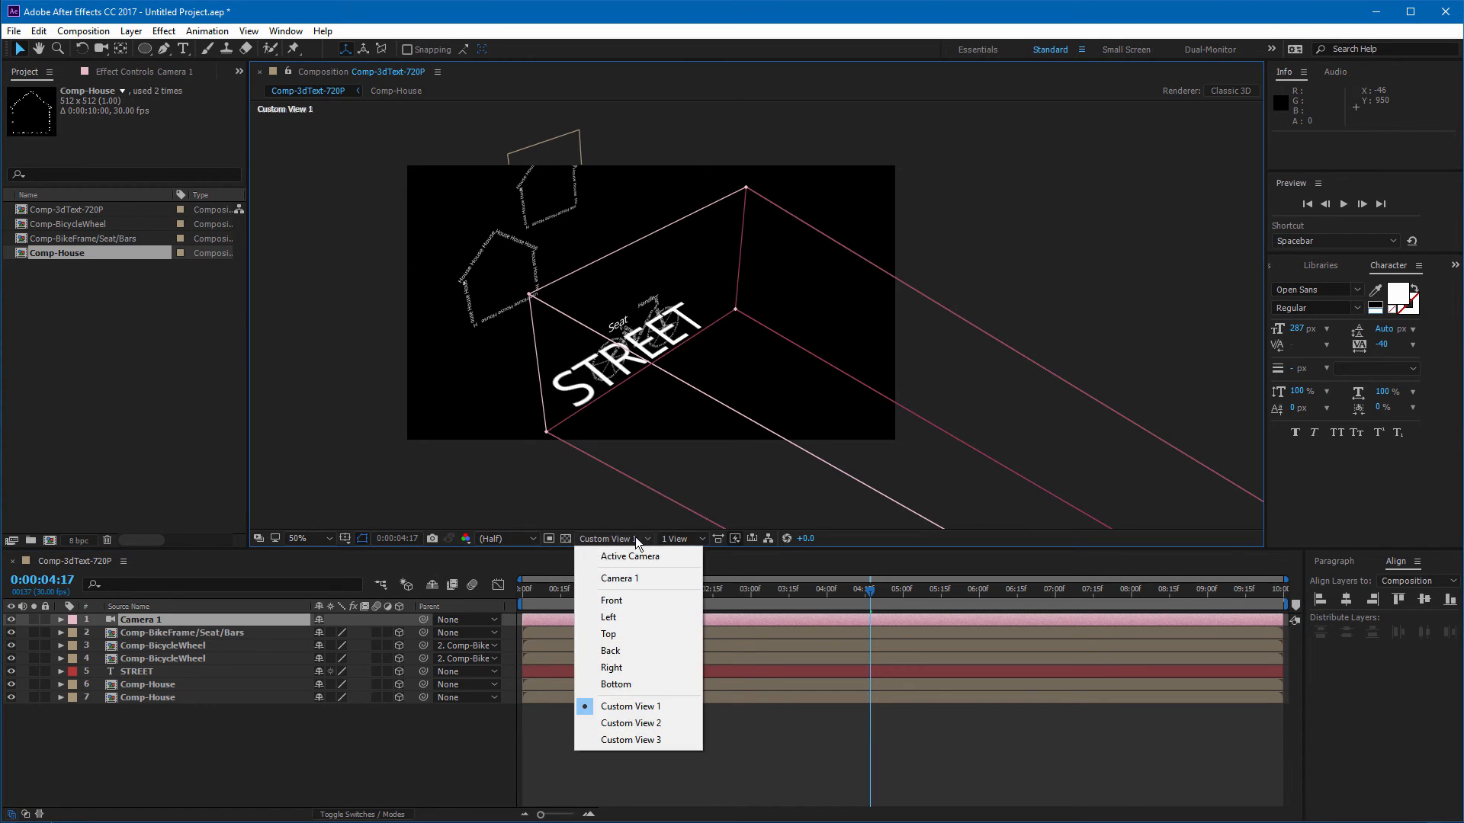
left_click(628, 556)
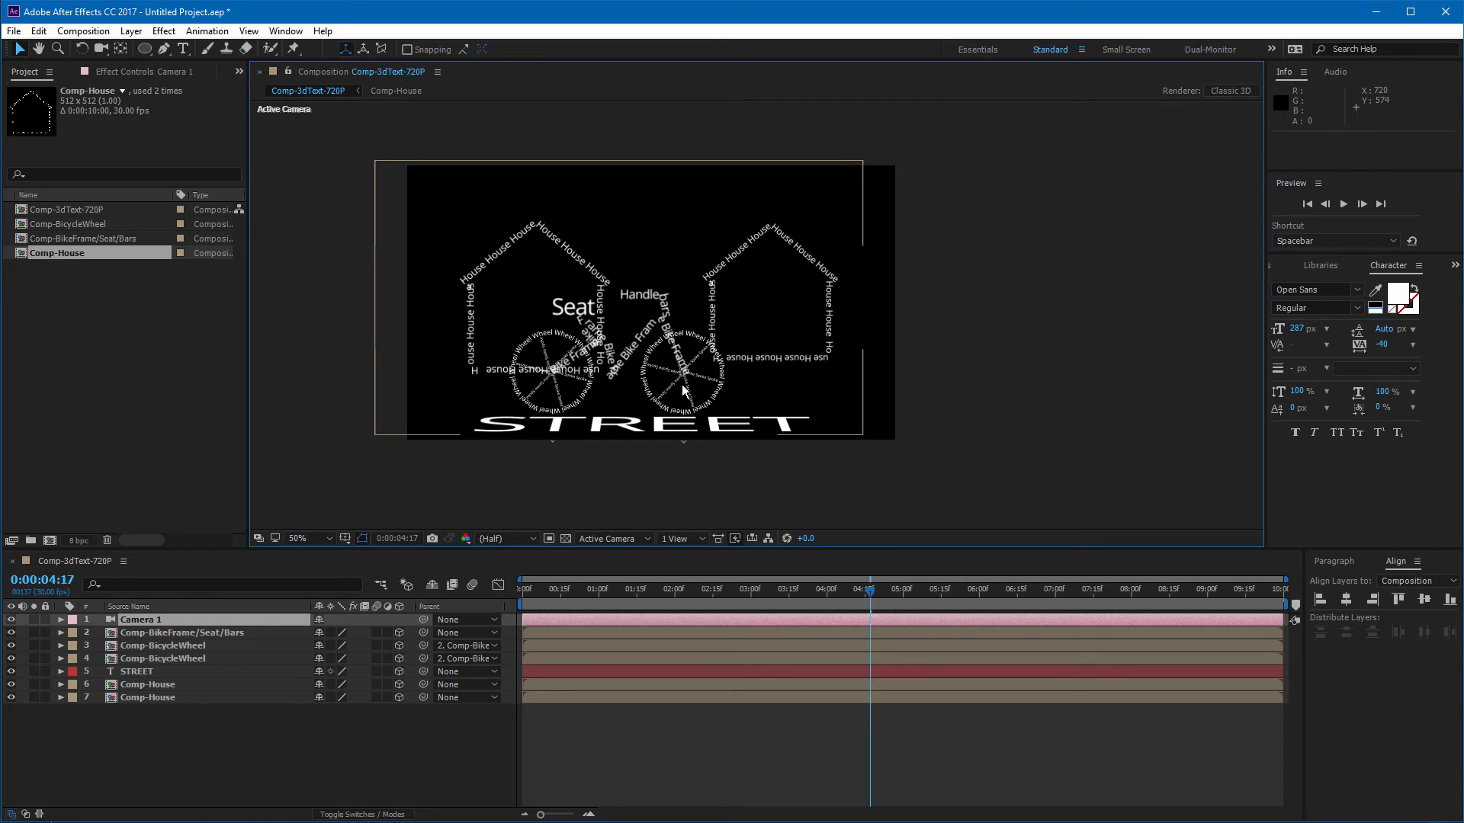
Step: Open the camera's transform properties and set its position to 872,421,-4346.3
left_click(61, 620)
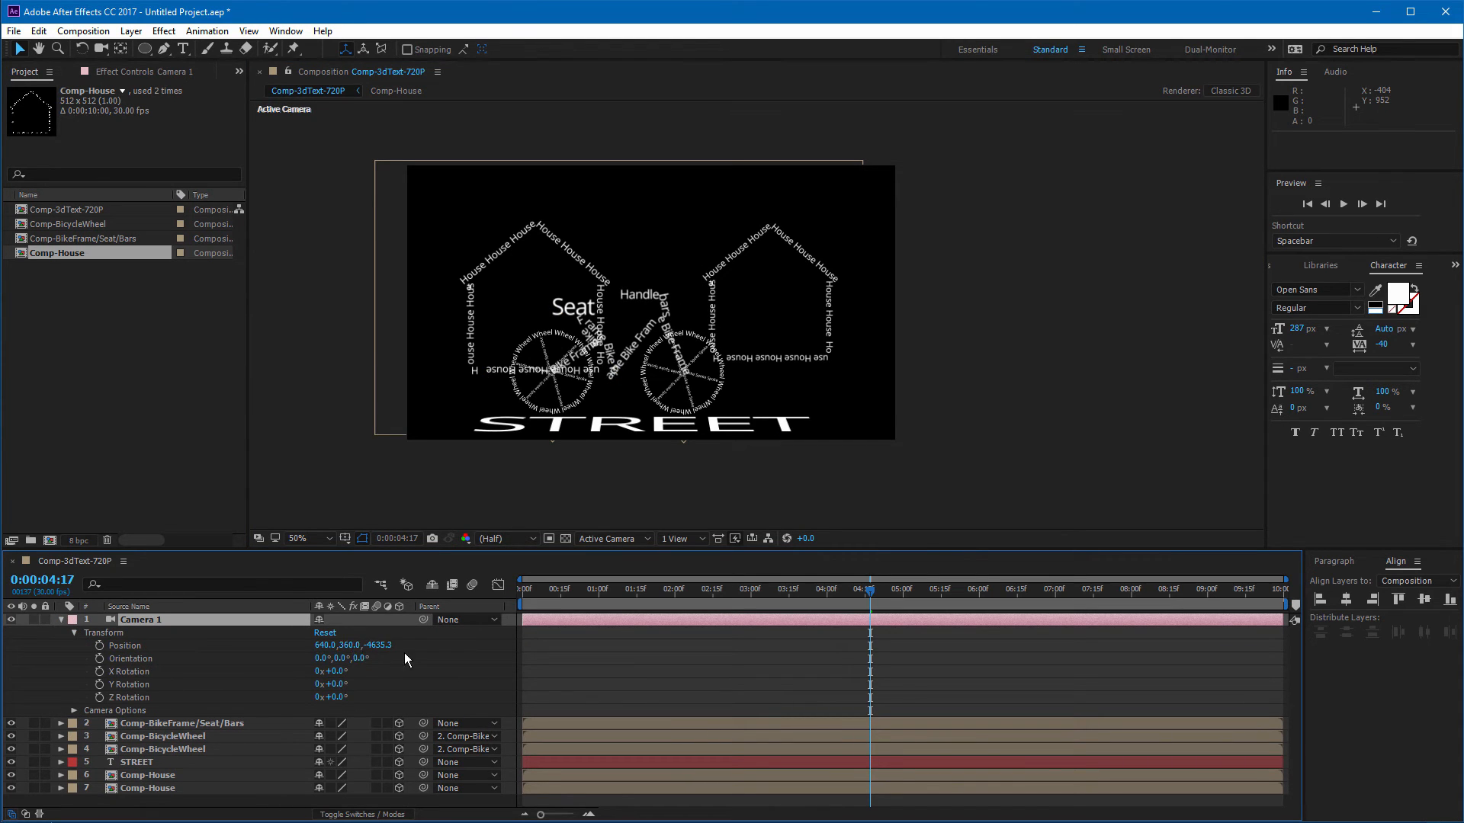
left_click_drag(381, 646, 522, 648)
left_click_drag(750, 591, 598, 576)
left_click_drag(348, 645, 482, 629)
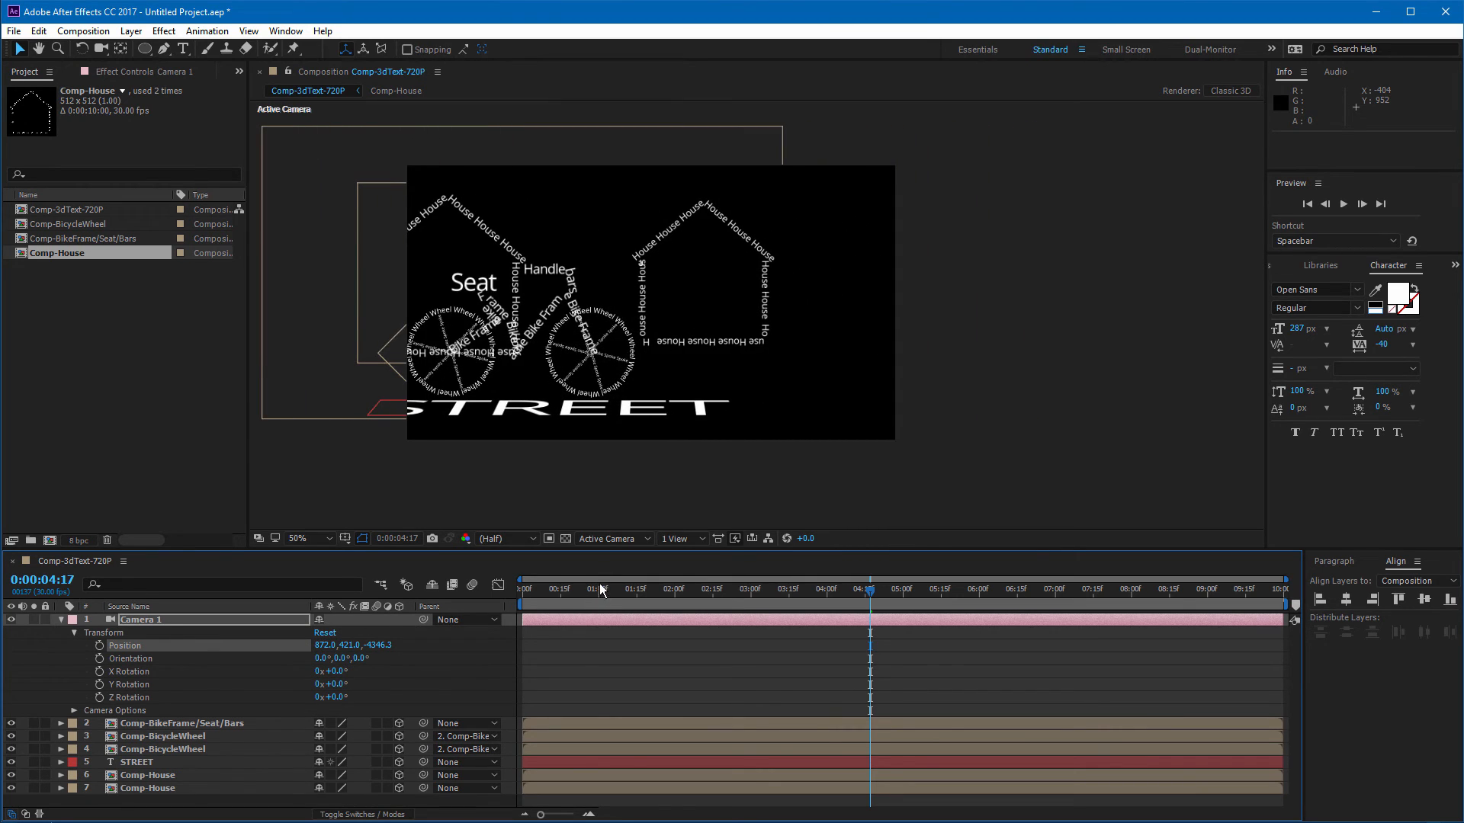
Step: At the start of the timeline, keyframe the camera position at 1179,421,-4346.3
left_click_drag(600, 589, 514, 601)
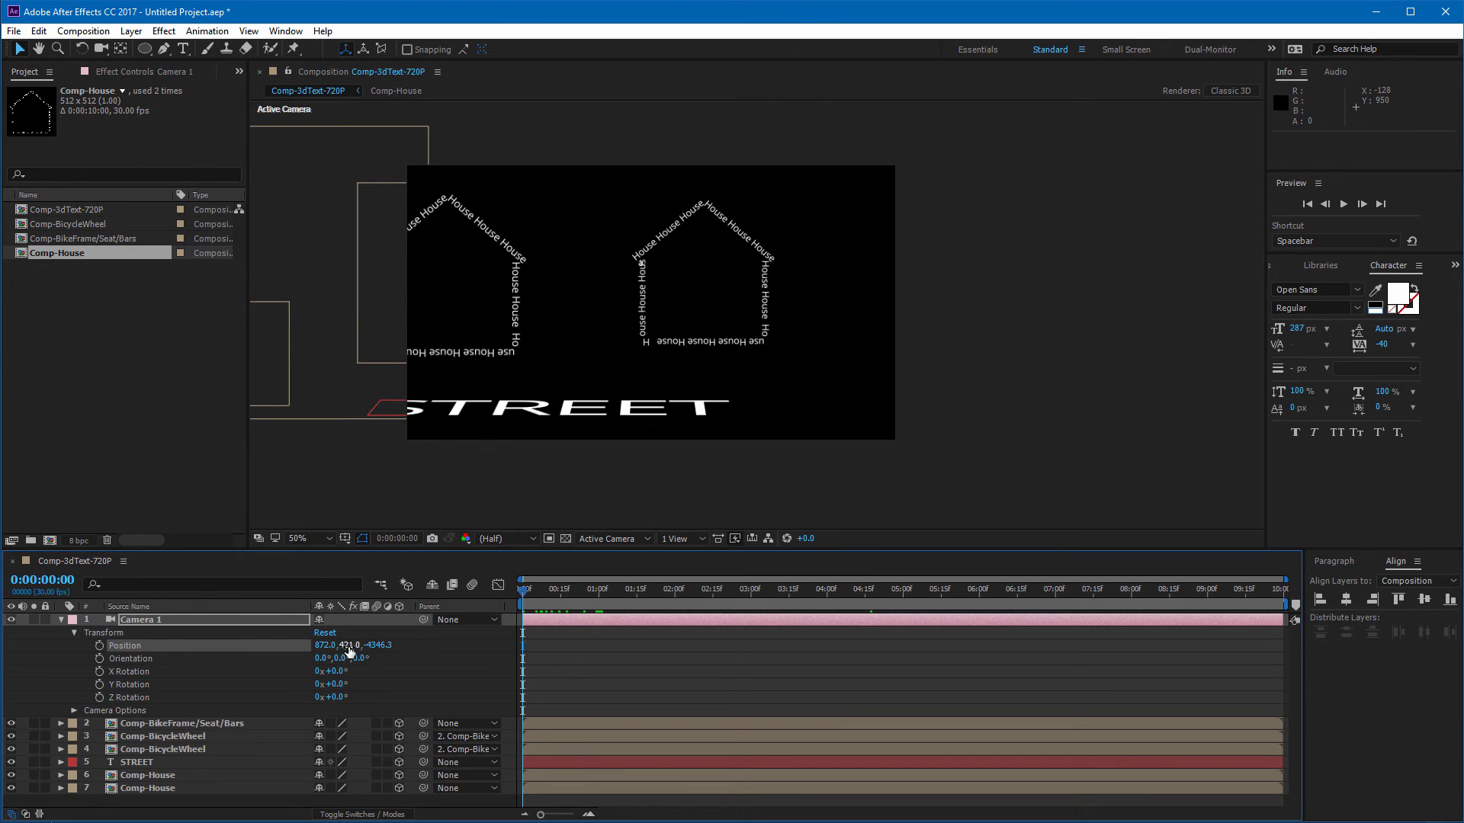
left_click_drag(317, 646, 562, 657)
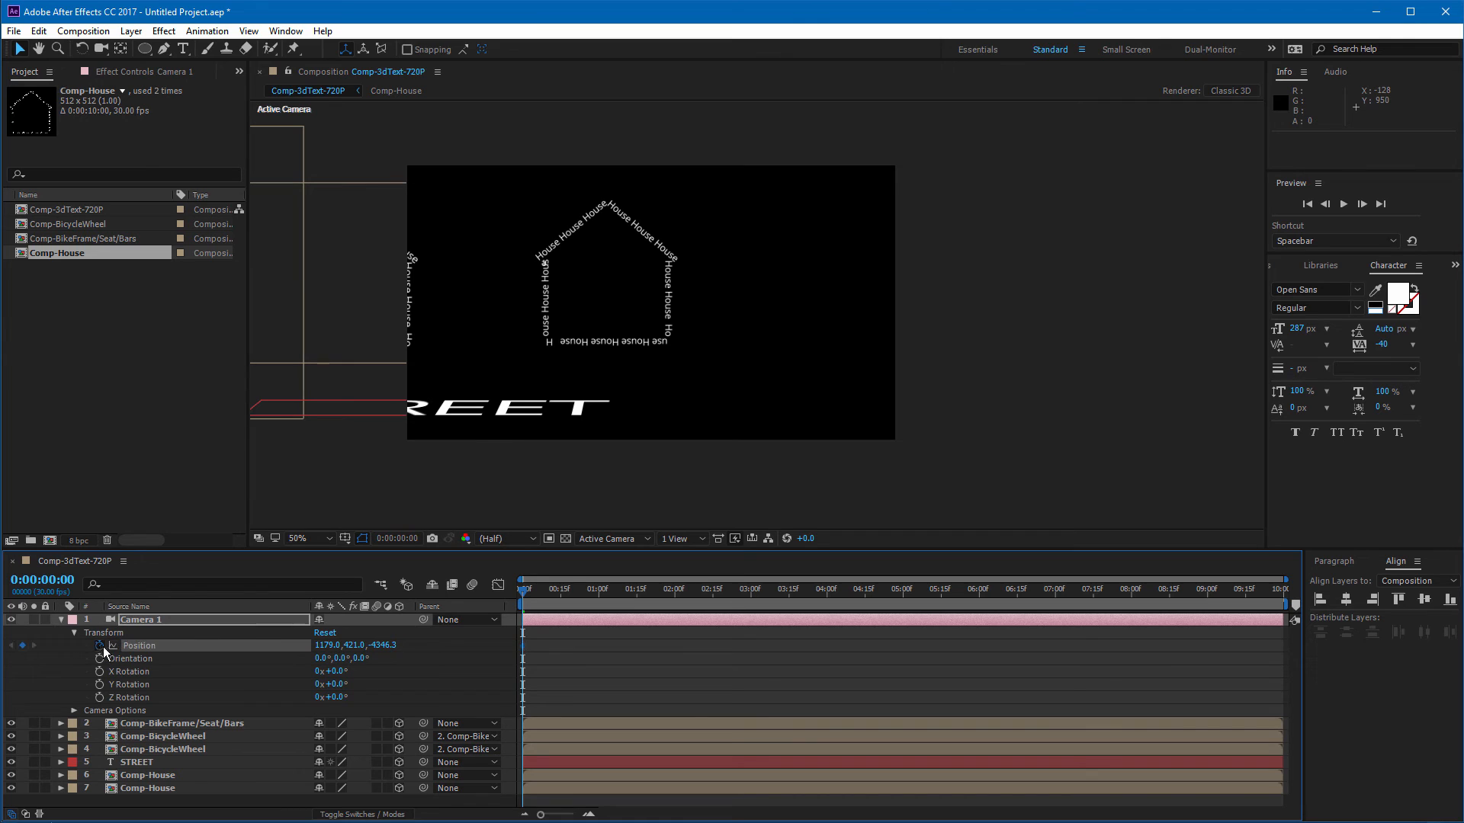
Step: At the last frame, set the camera's X position to 206 to add a second position keyframe
left_click_drag(616, 590, 1320, 602)
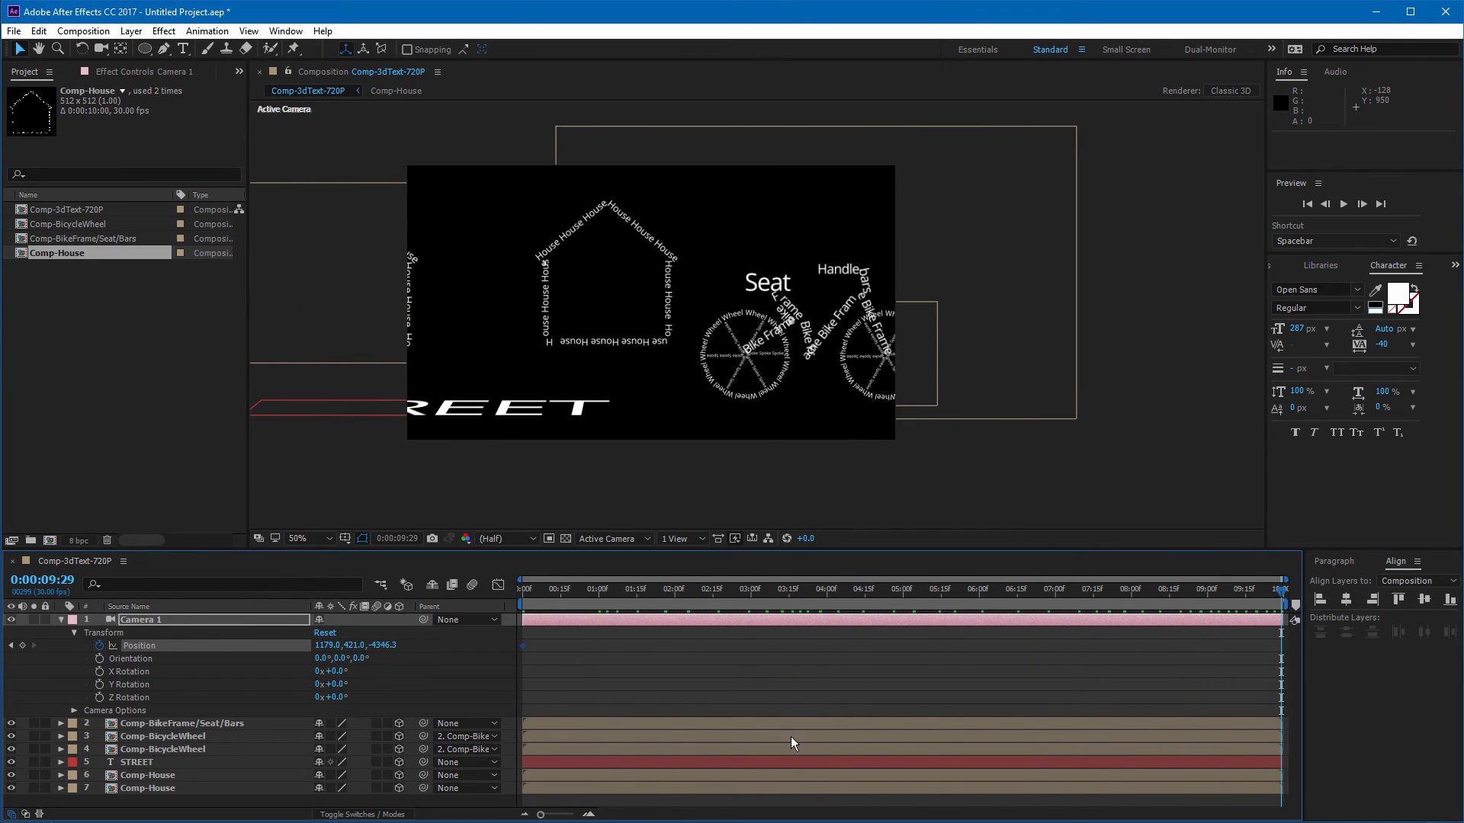
left_click_drag(326, 646, 93, 650)
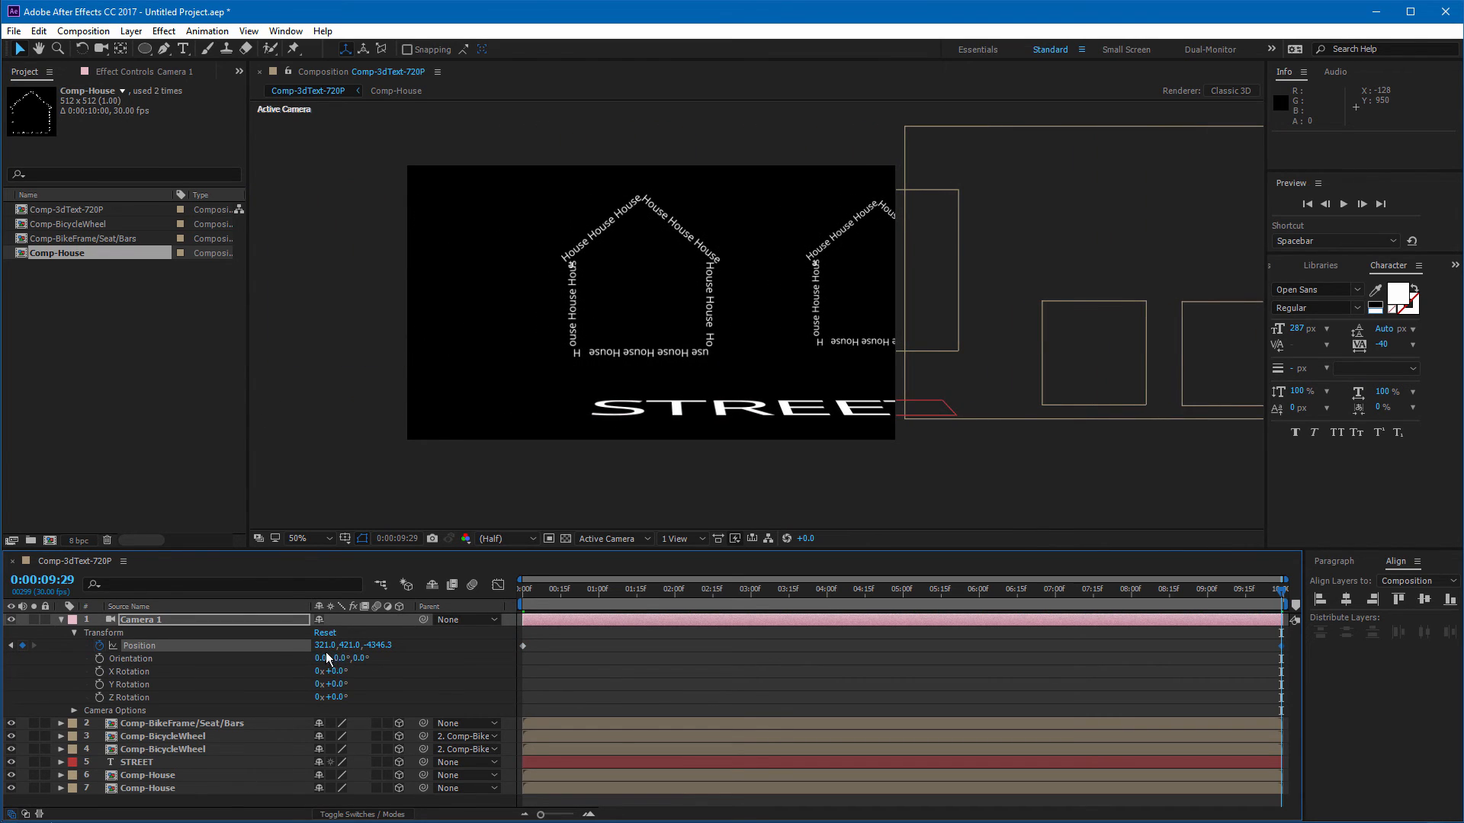
left_click_drag(327, 646, 253, 649)
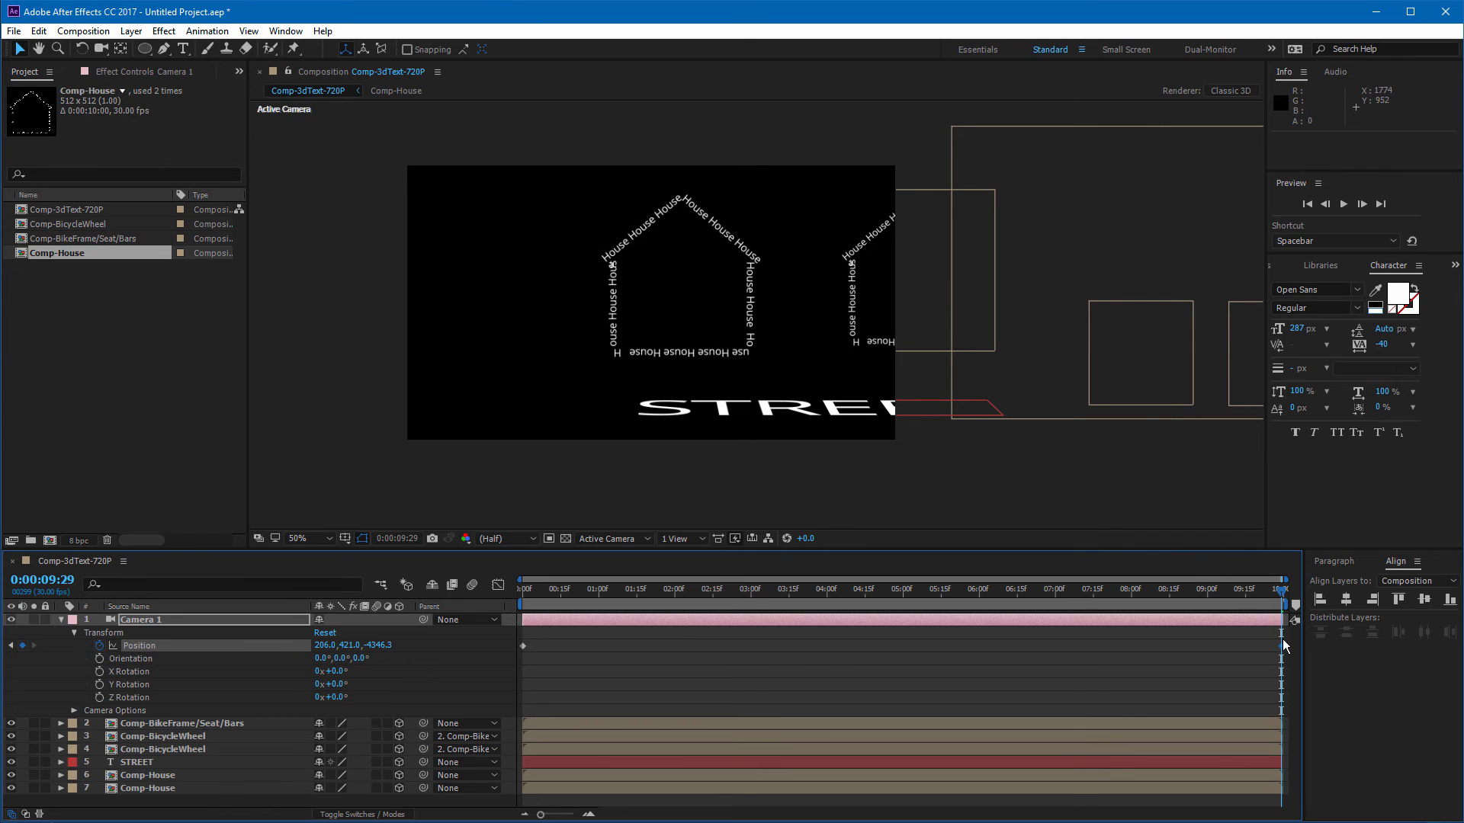
Step: Preview the camera move from the start, then park the time indicator at 0:00:04:25
left_click_drag(1282, 595, 483, 763)
key("space")
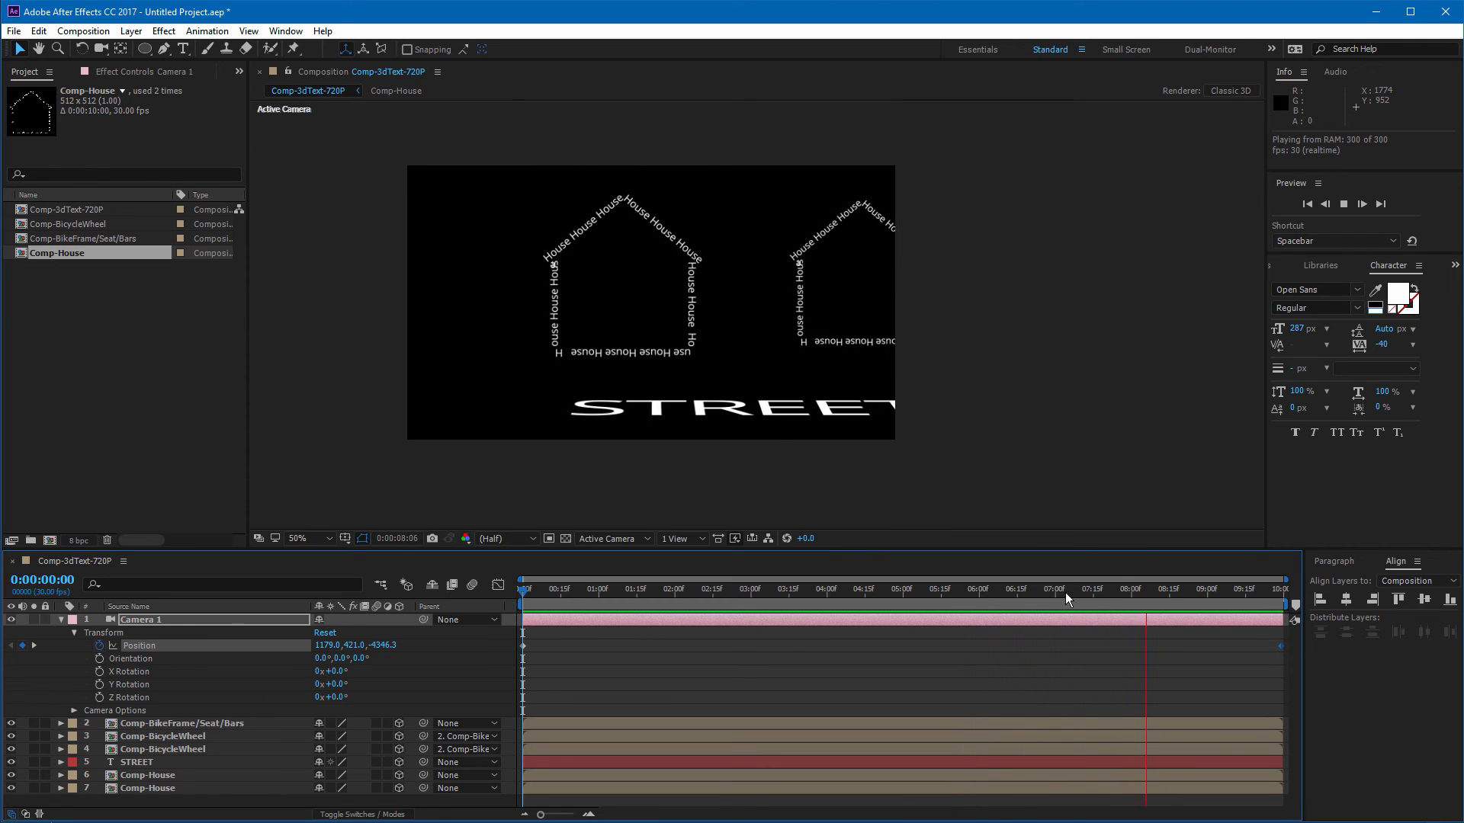
left_click_drag(1064, 592, 841, 597)
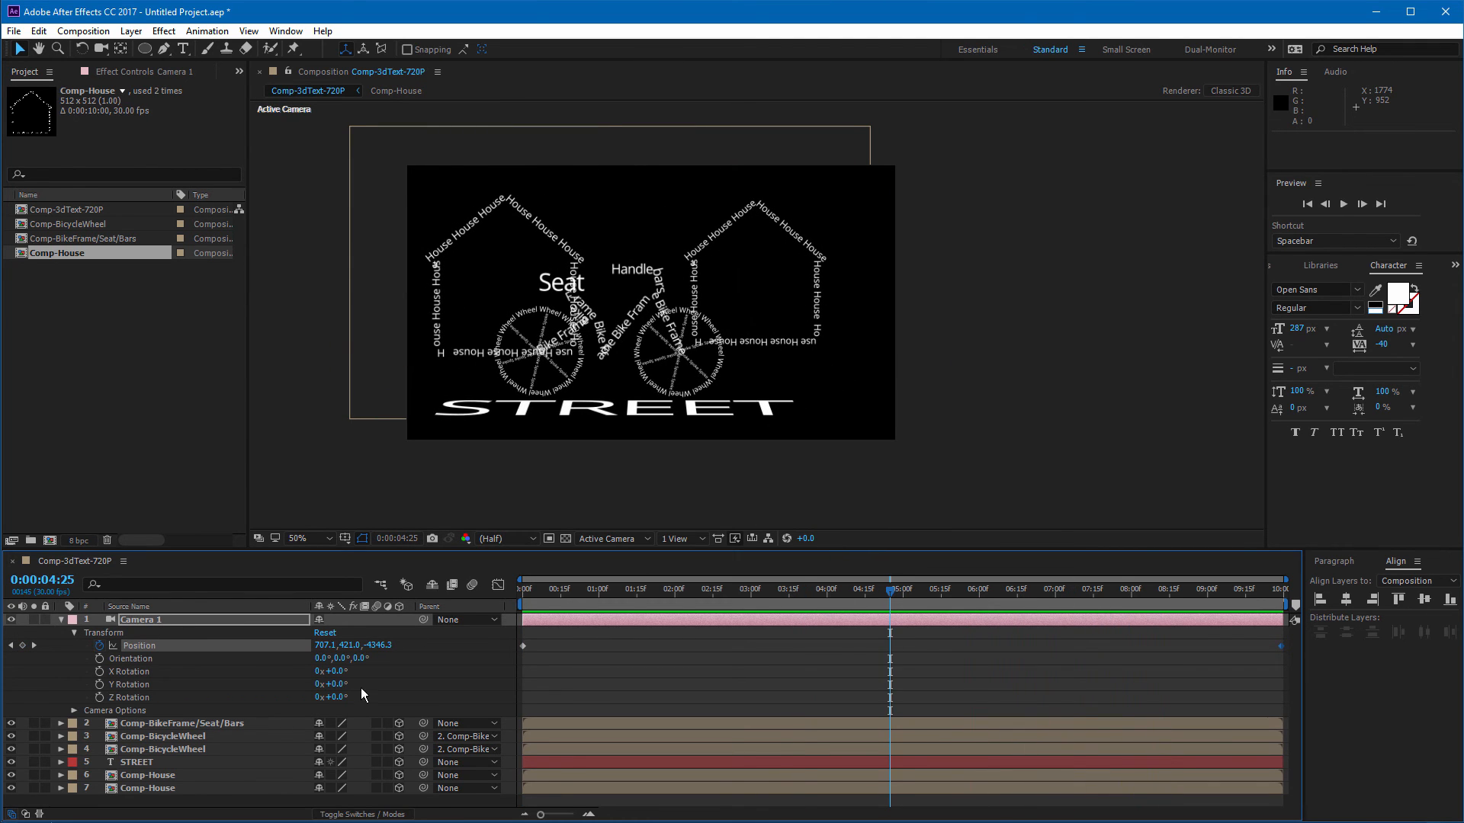
Step: Adjust both houses' depth, setting the right house's Z position to 2727 and the left house's Z to 151
left_click(144, 775)
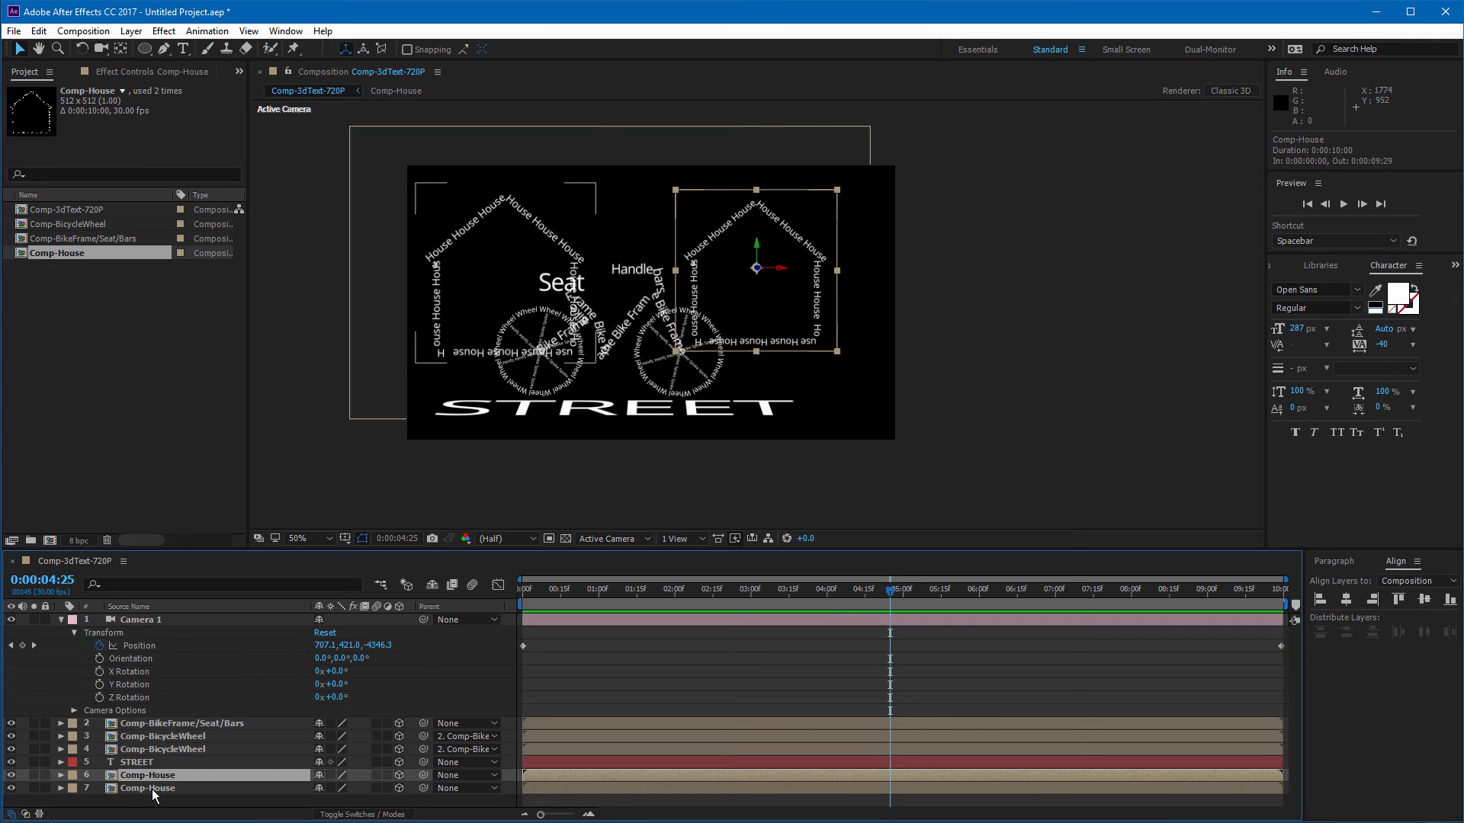
left_click(152, 789, "shift")
key("p")
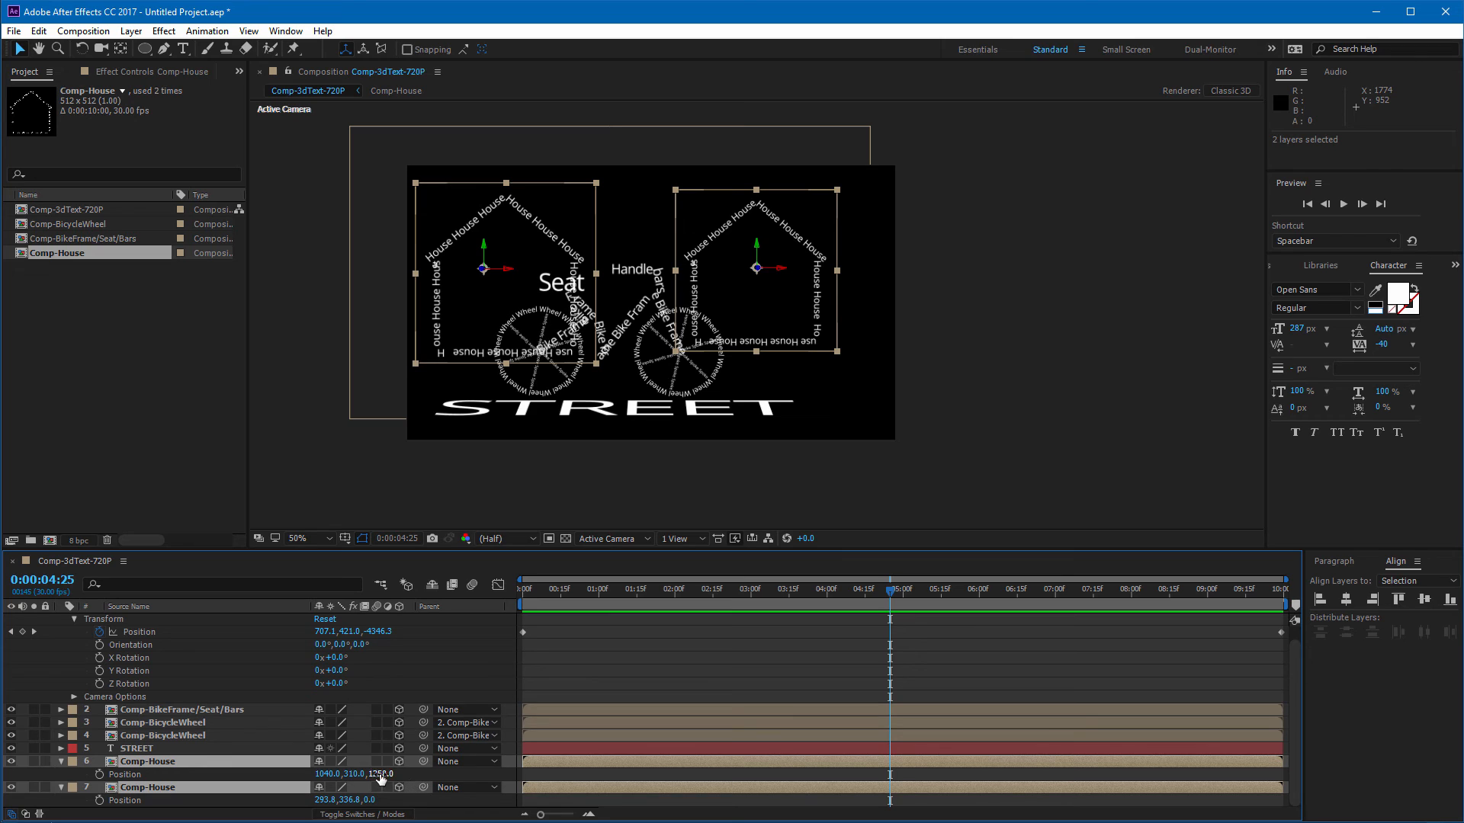
left_click_drag(382, 775, 552, 699)
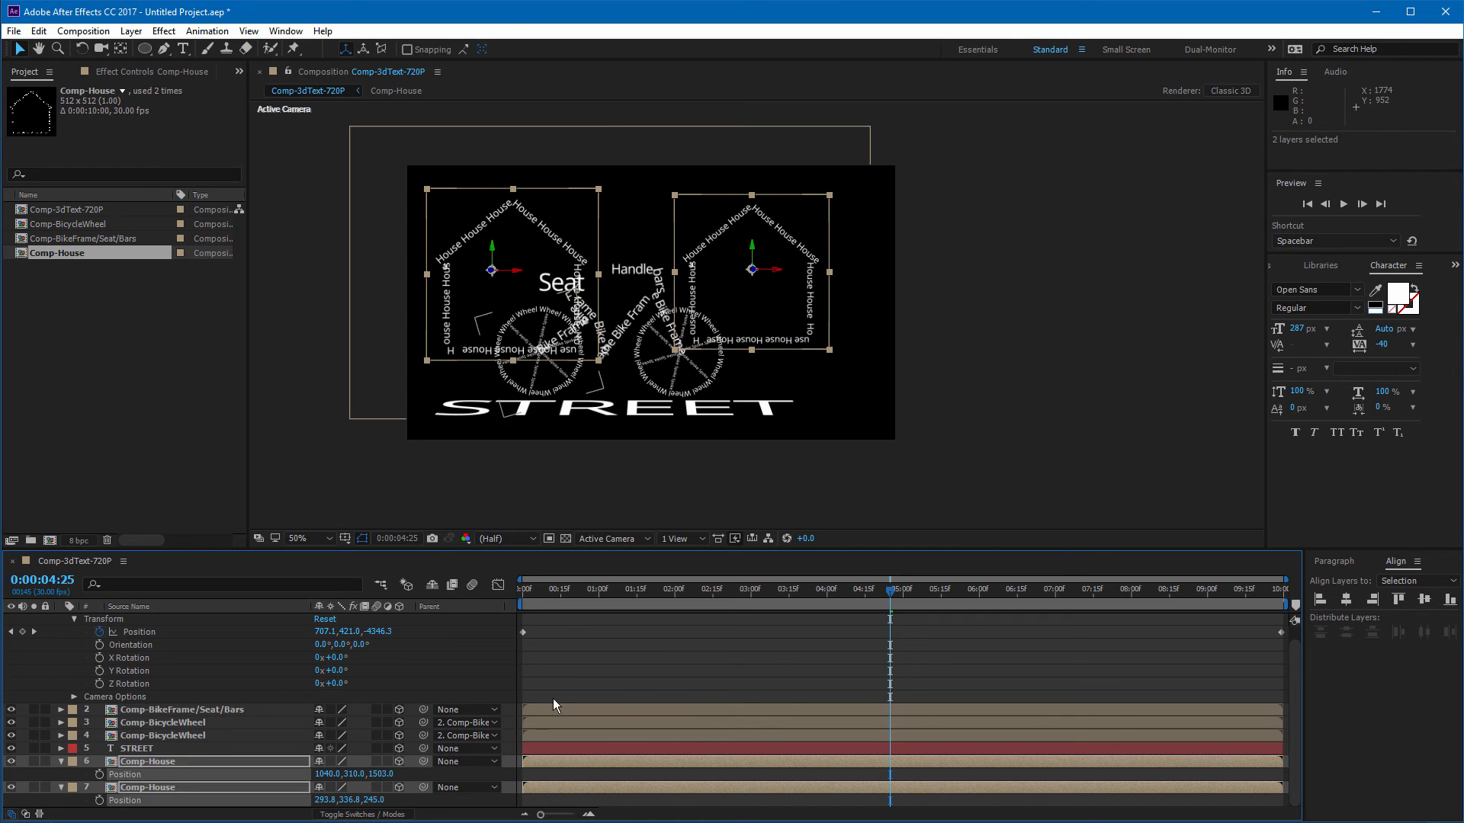
left_click(615, 648)
left_click_drag(384, 775, 803, 440)
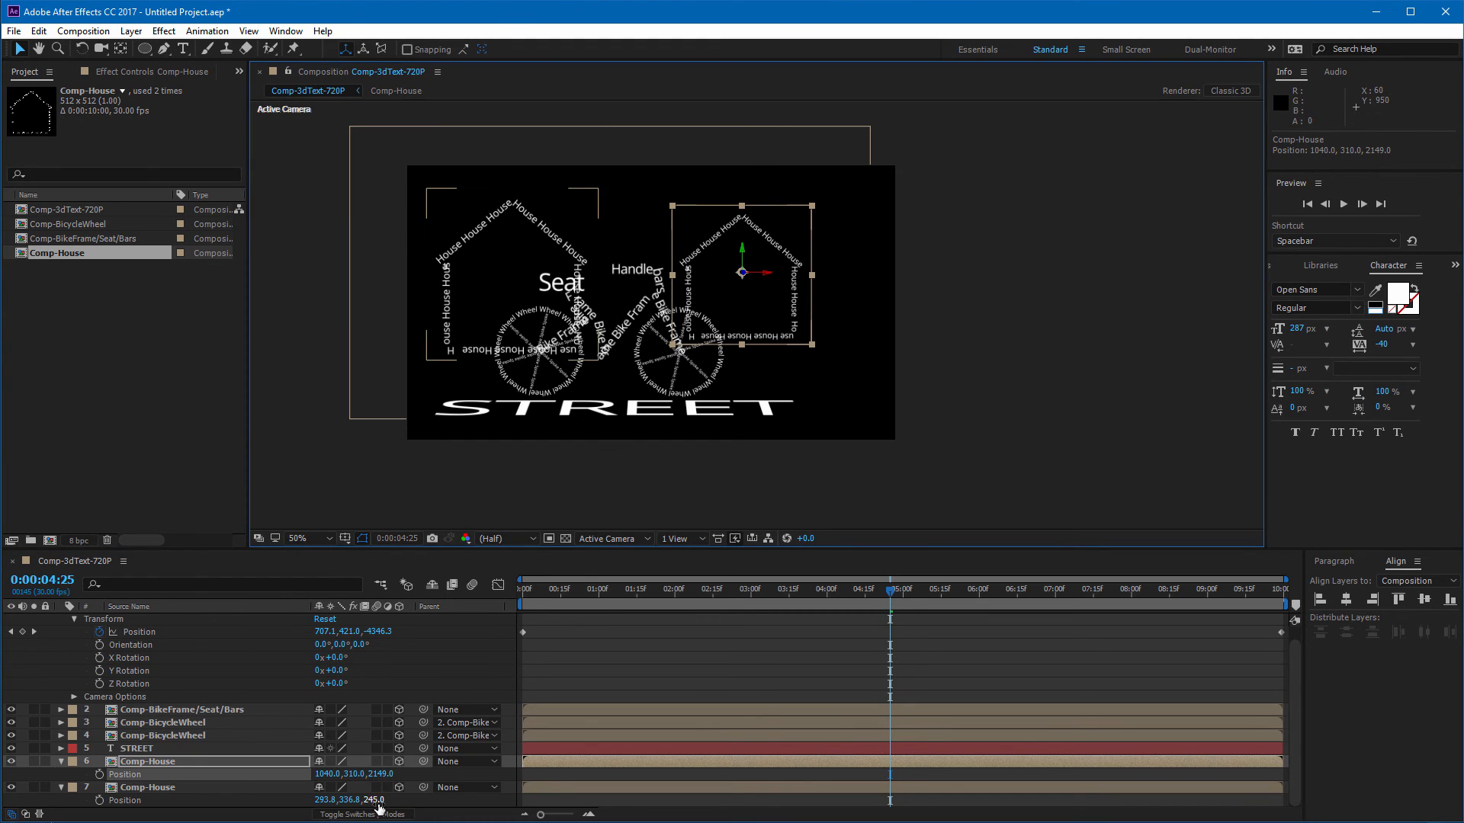
left_click_drag(375, 799, 488, 625)
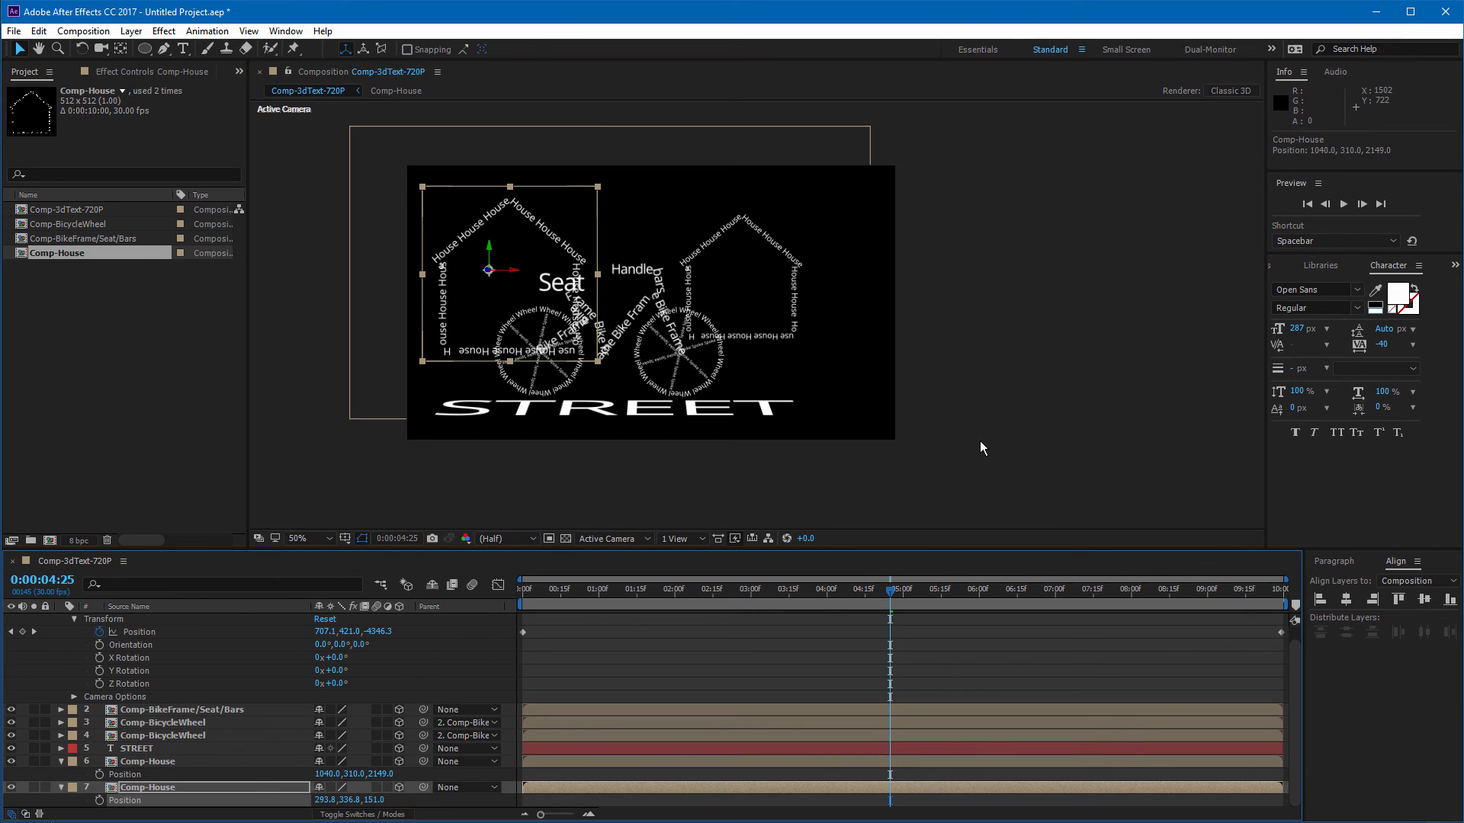
left_click(968, 458)
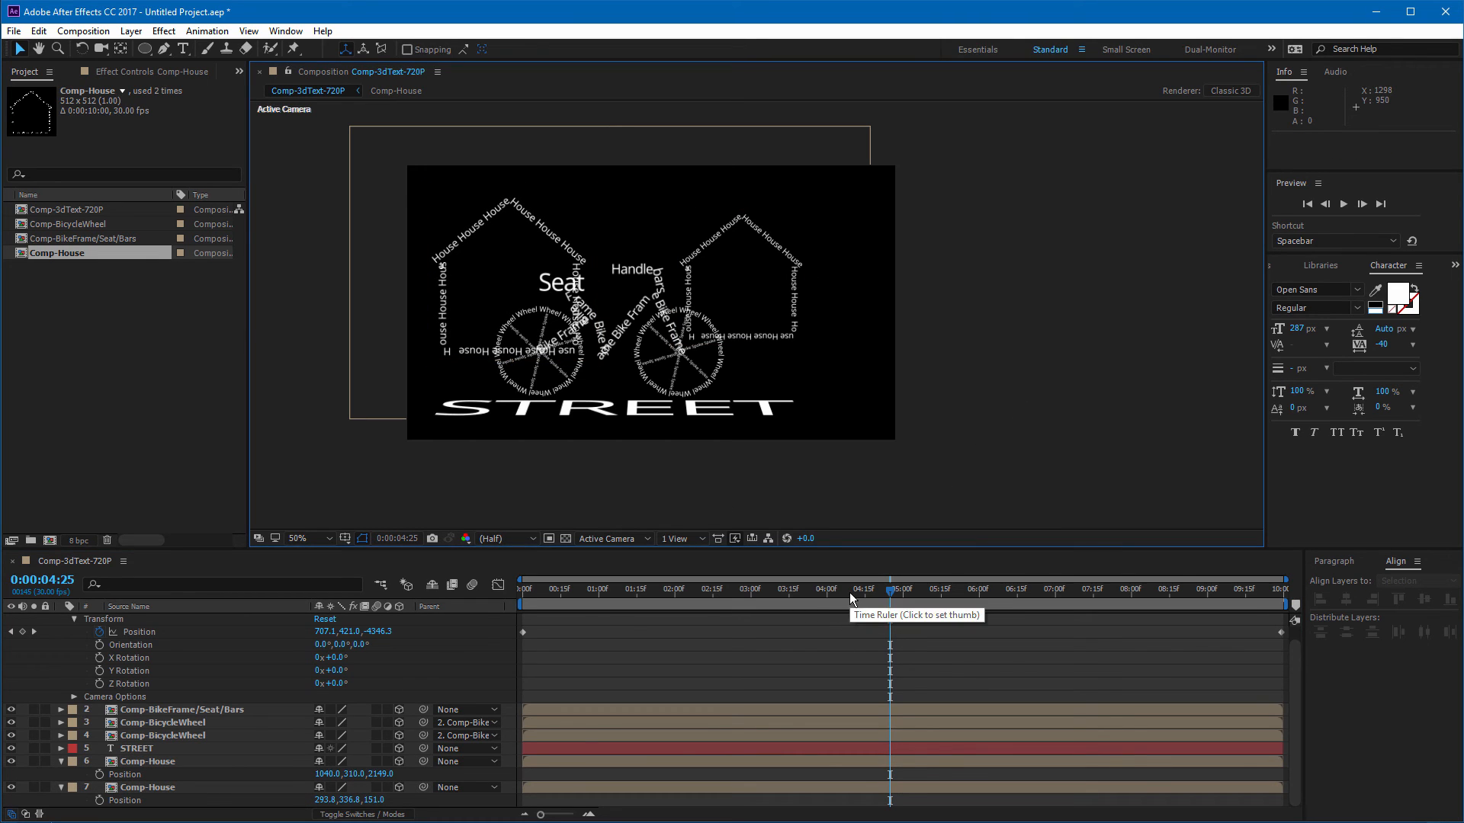
left_click_drag(387, 774, 817, 771)
Step: Return to the start and preview the camera animation past the houses
left_click_drag(862, 593, 521, 610)
left_click(1111, 296)
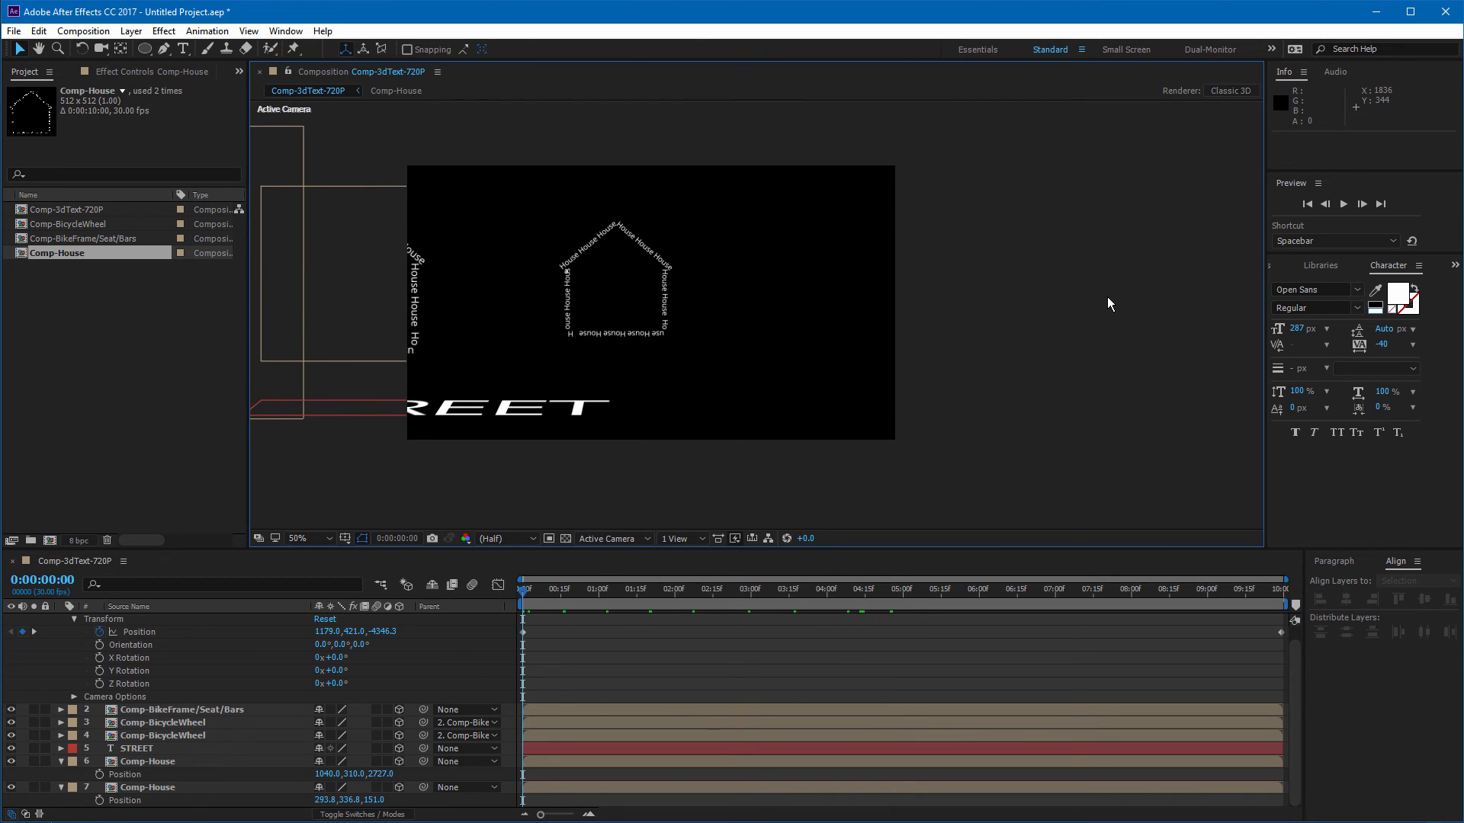
key("space")
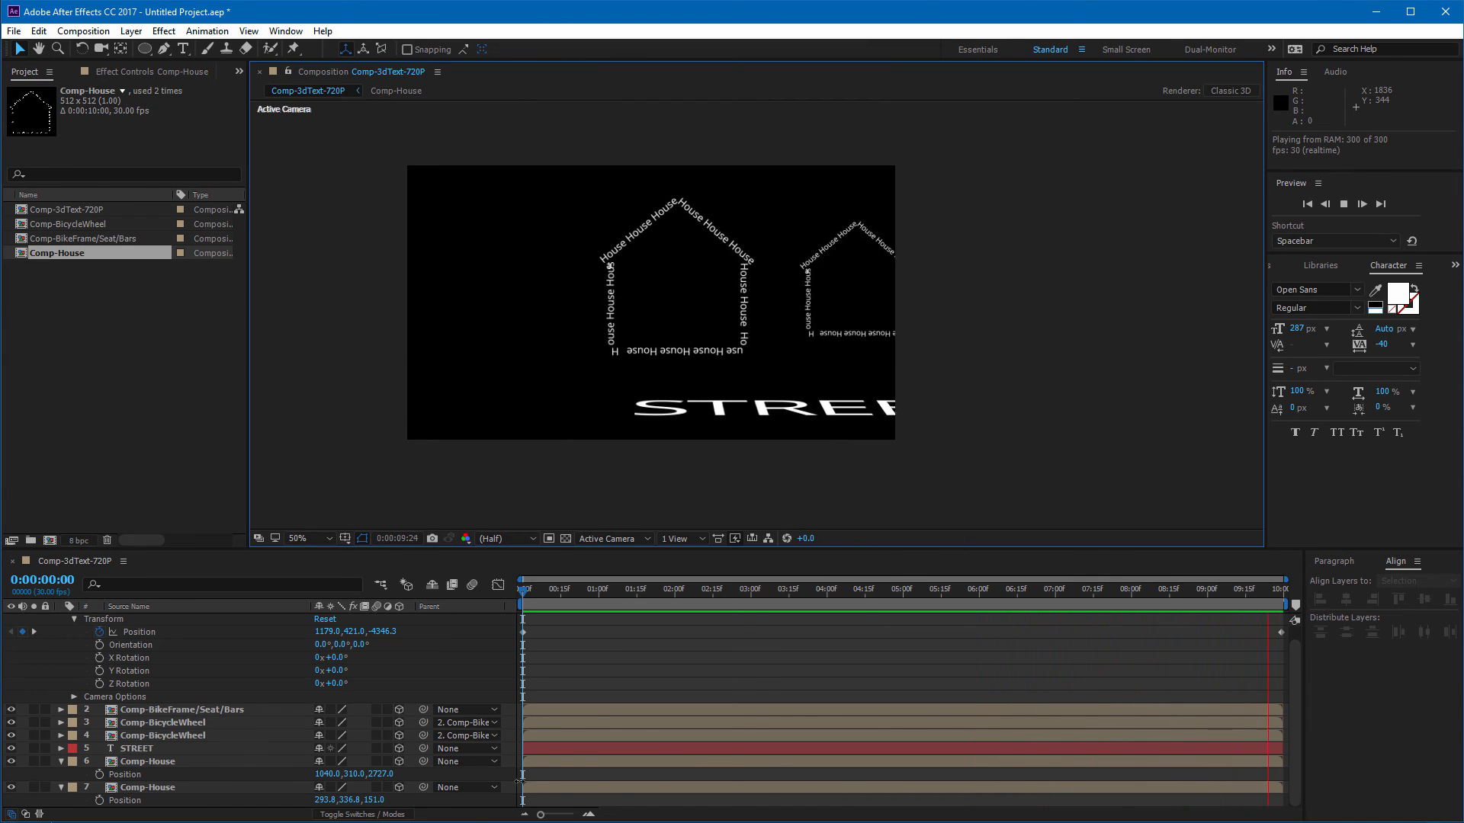
key("space")
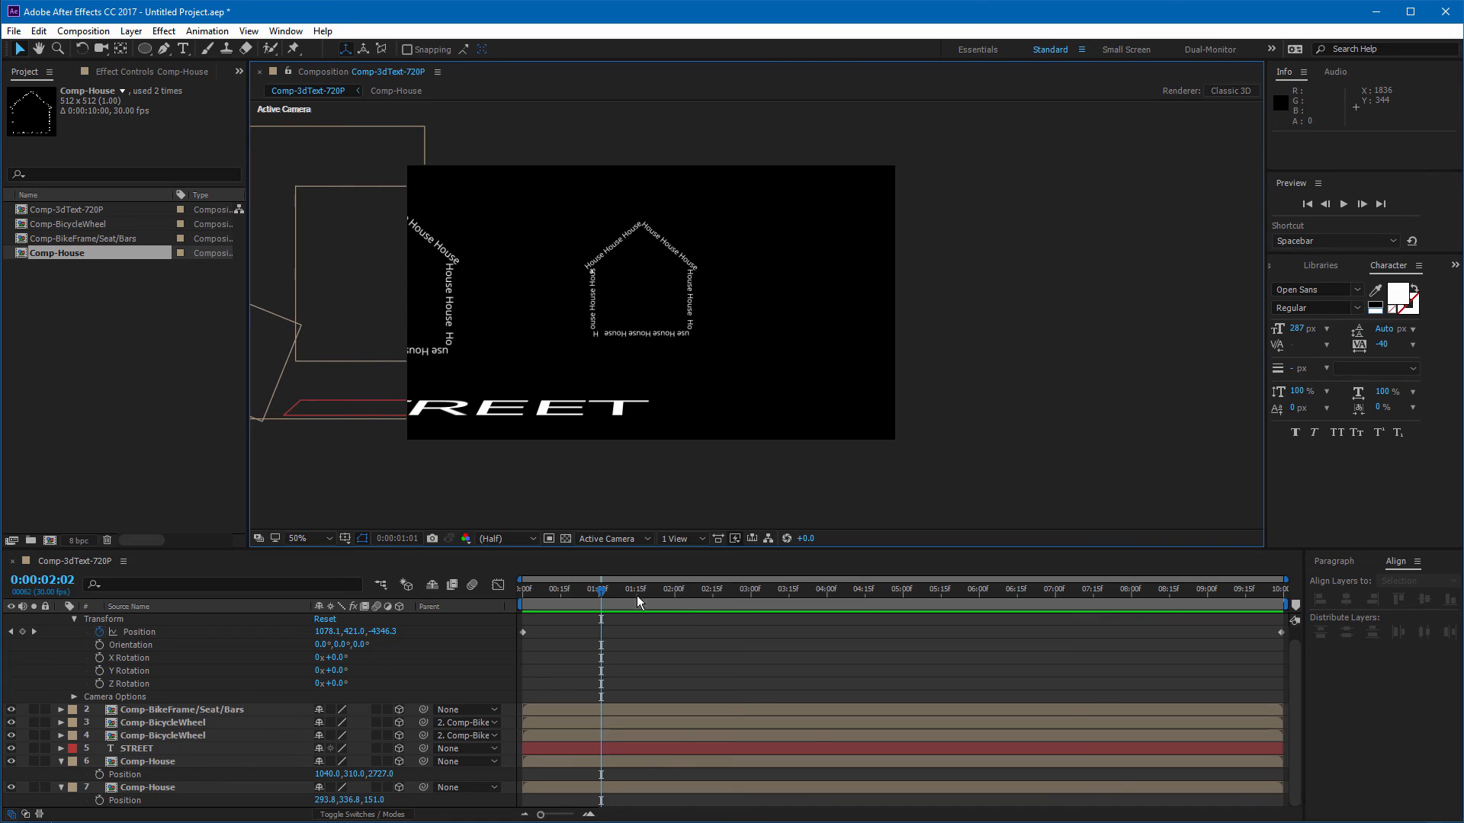
Step: At the start of the timeline, add a new text layer above the house layer reading "Mountain"
left_click_drag(638, 597, 420, 596)
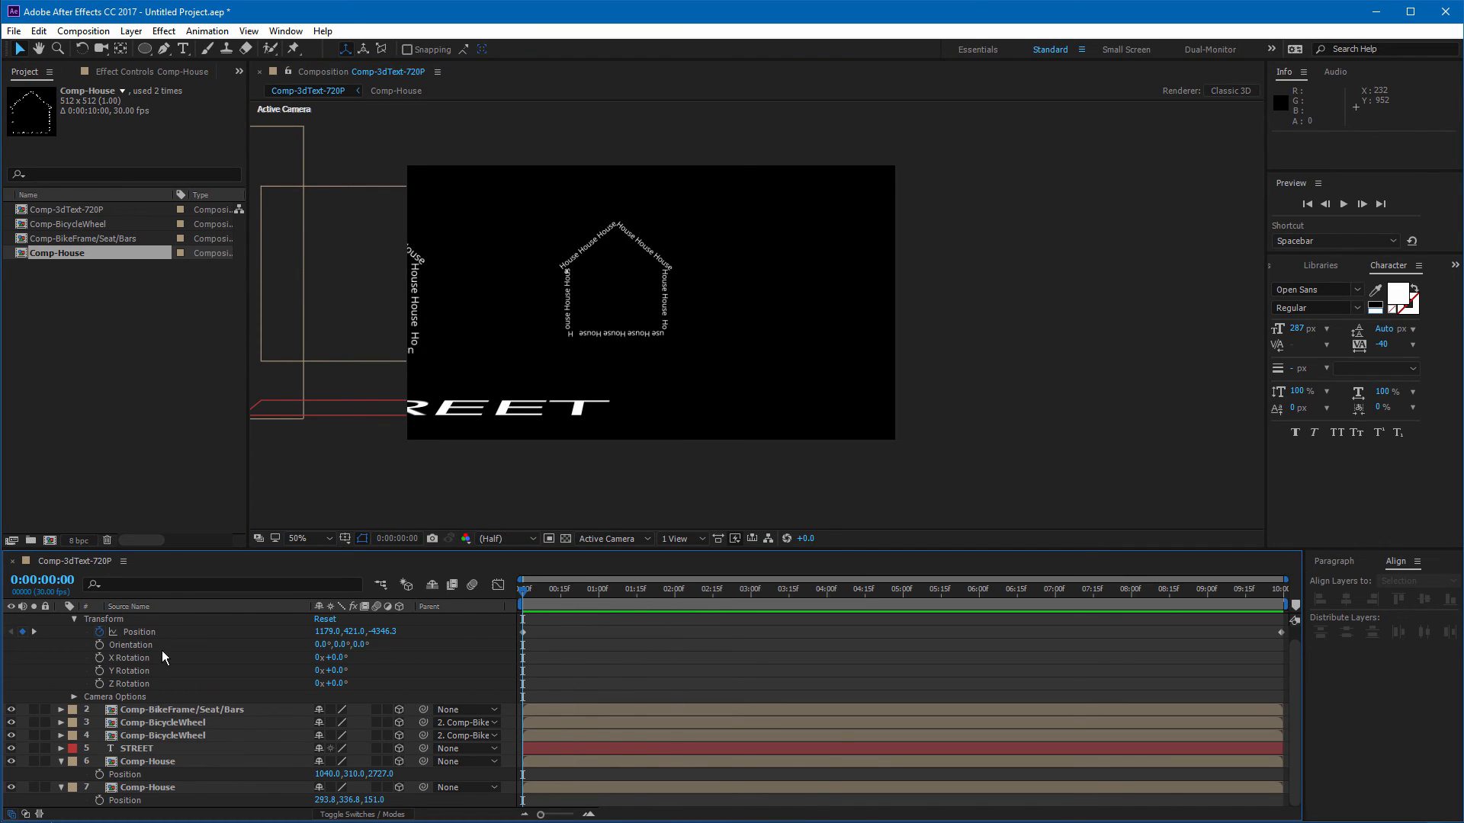
scroll(160, 648, "up", 1)
left_click(148, 616)
scroll(161, 709, "down", 1)
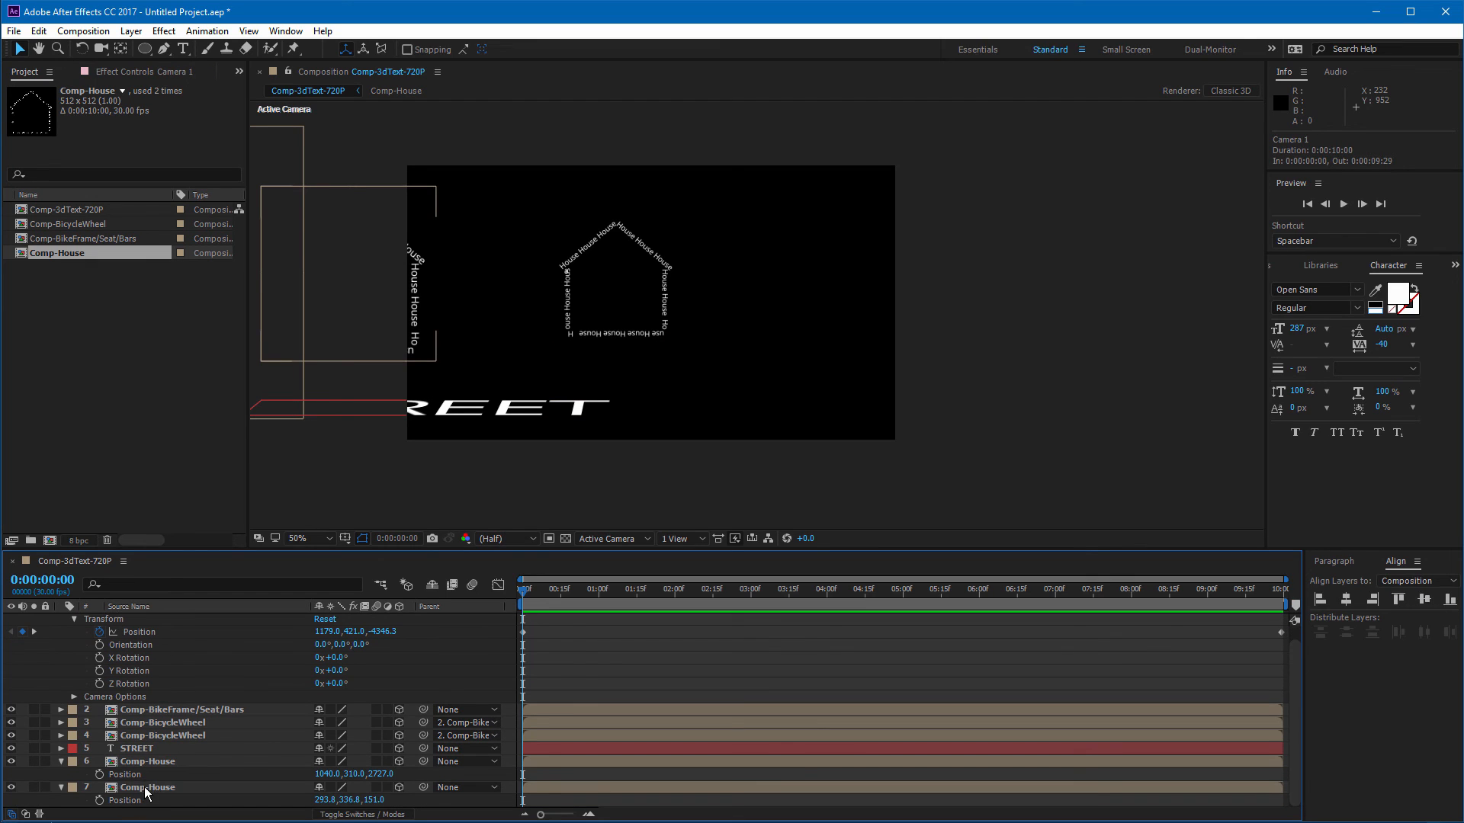
left_click(146, 789)
left_click(185, 51)
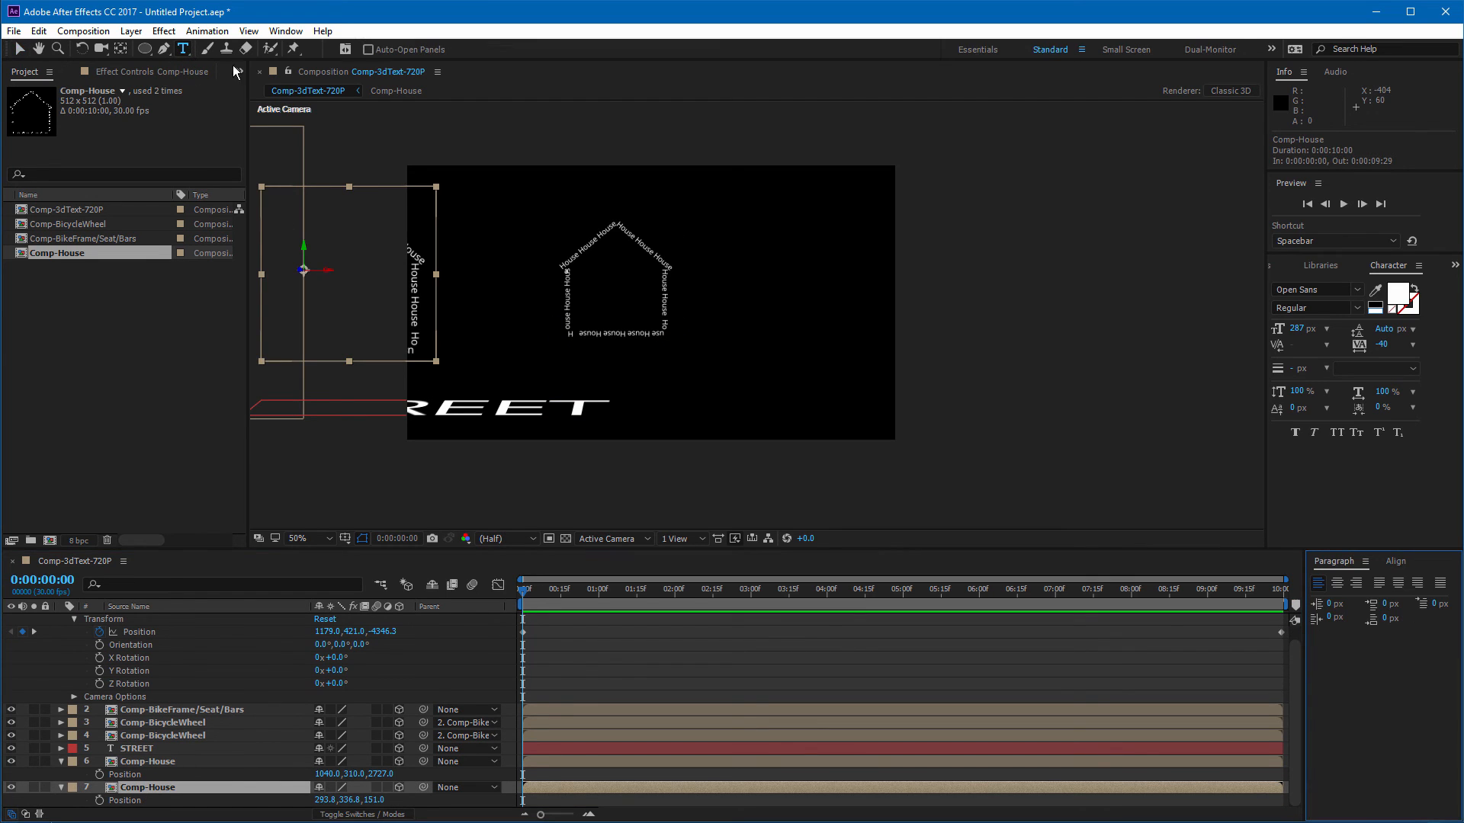
left_click(535, 217)
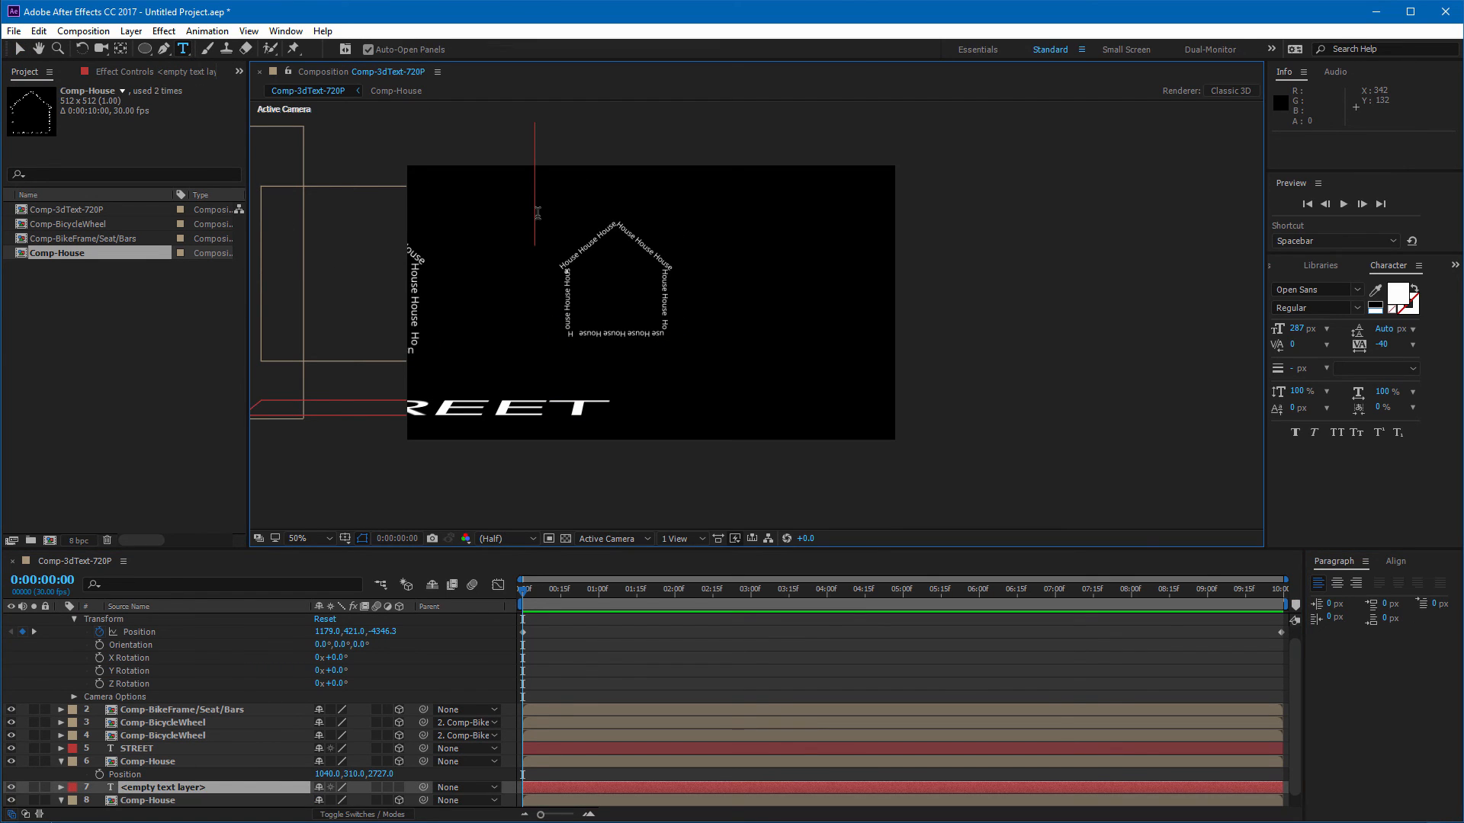
type("Mountain")
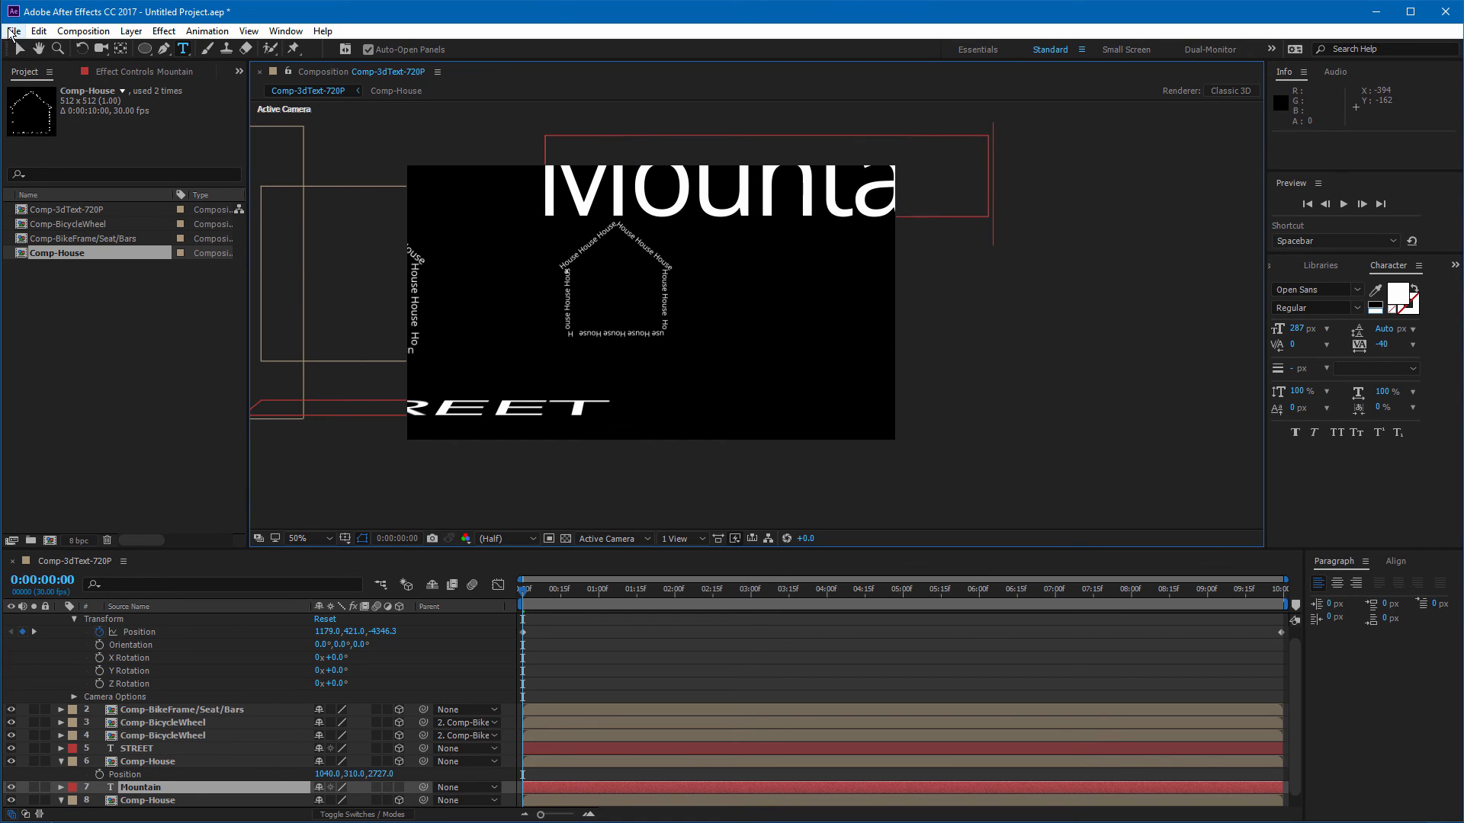
Step: Move the Mountain text into the frame and set its font size to 72 px
left_click(14, 32)
left_click(713, 200)
left_click_drag(846, 460, 760, 545)
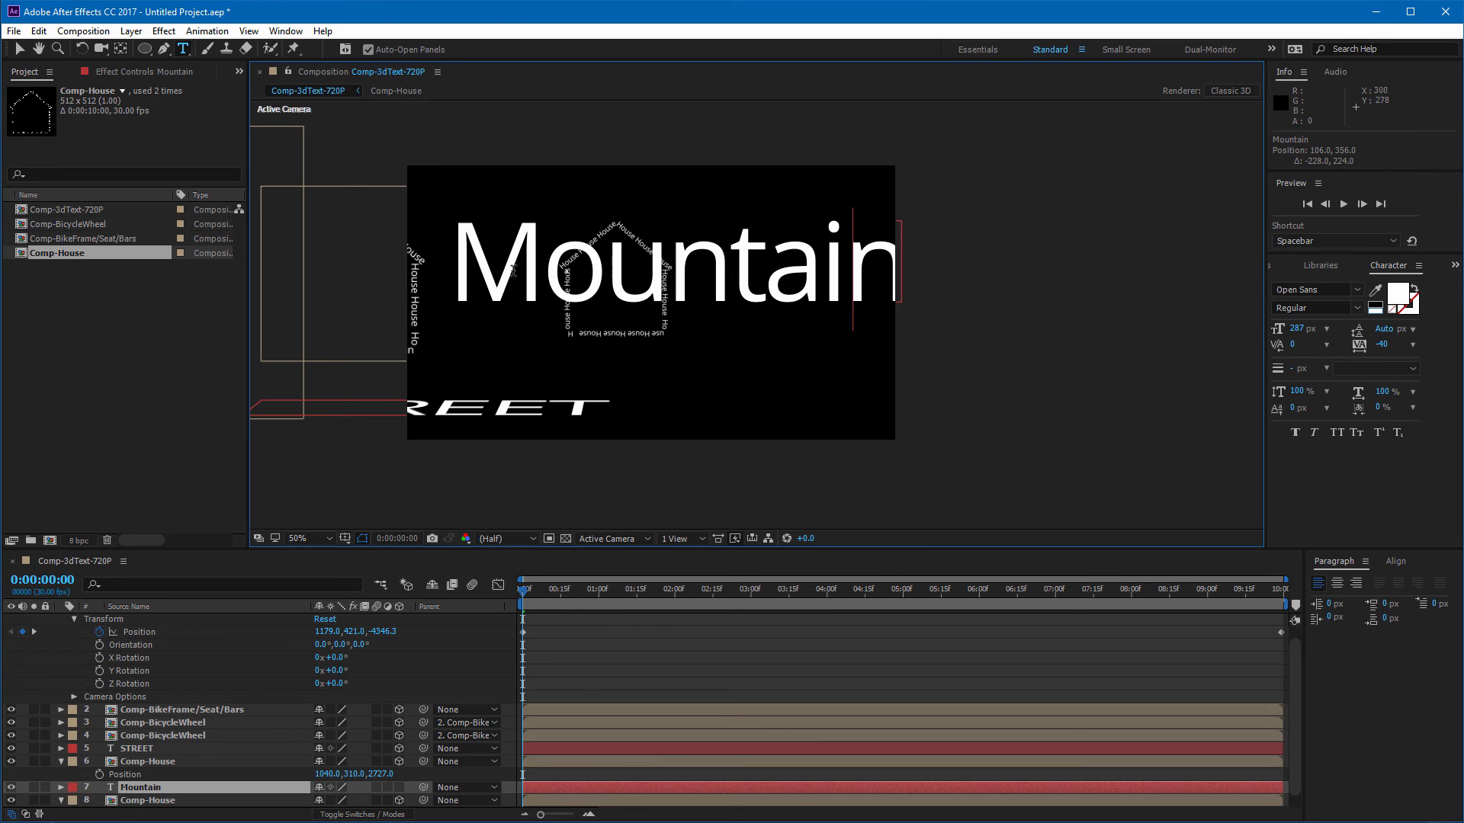
double_click(885, 276)
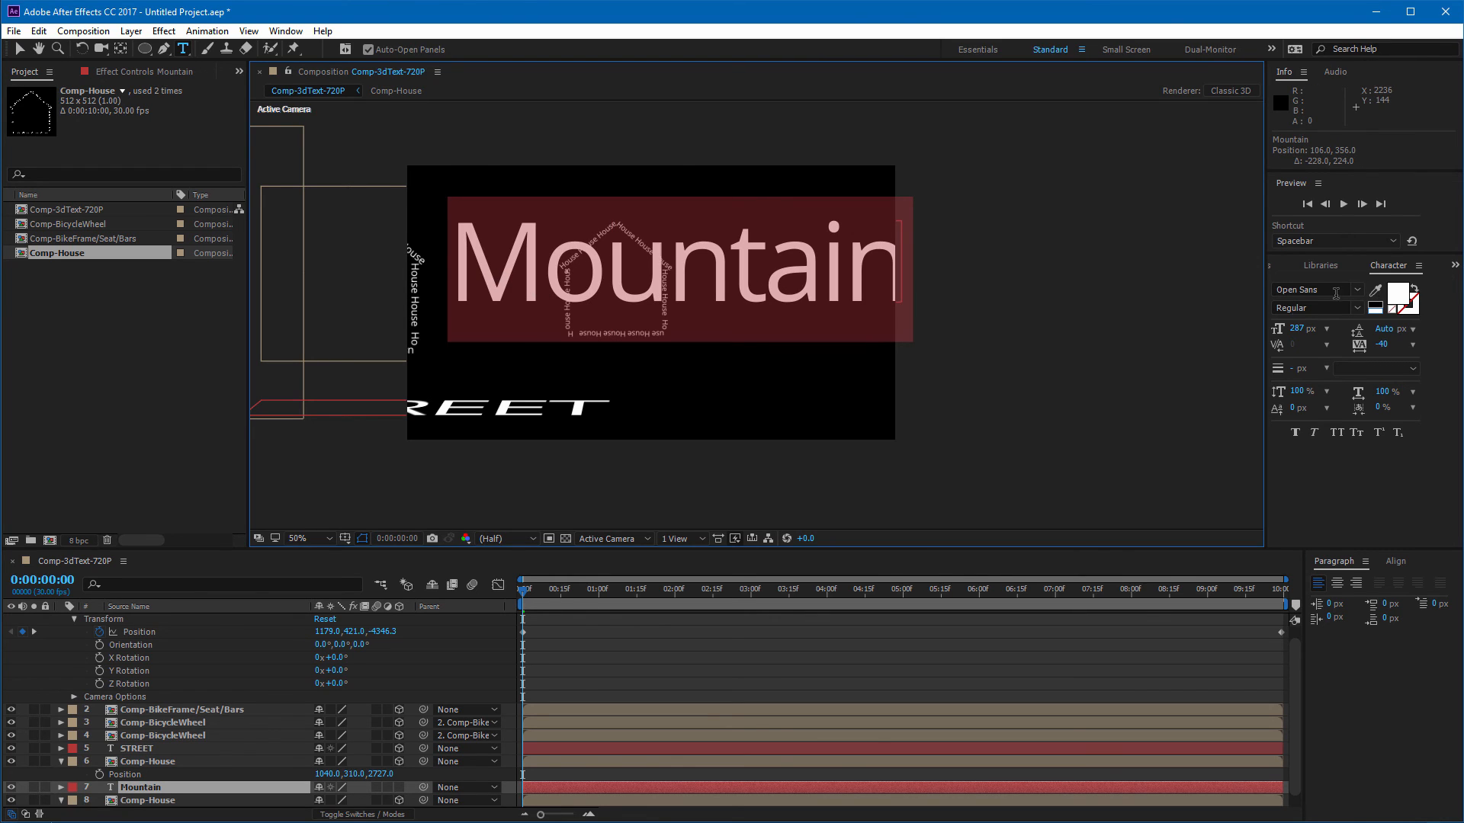
left_click(1327, 329)
left_click(1334, 551)
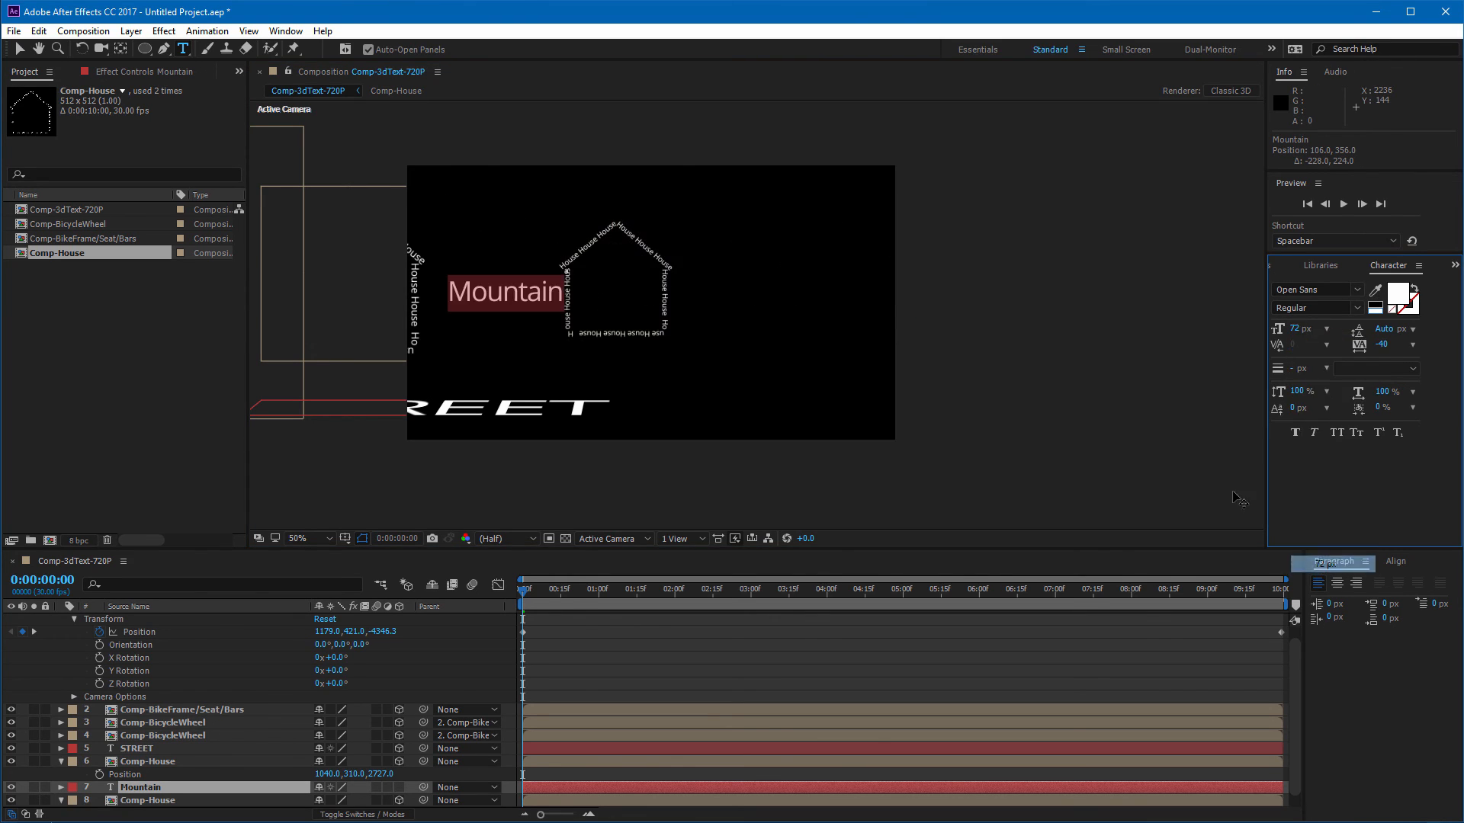
Step: Reposition the Mountain text near the top left of the frame
left_click(520, 305)
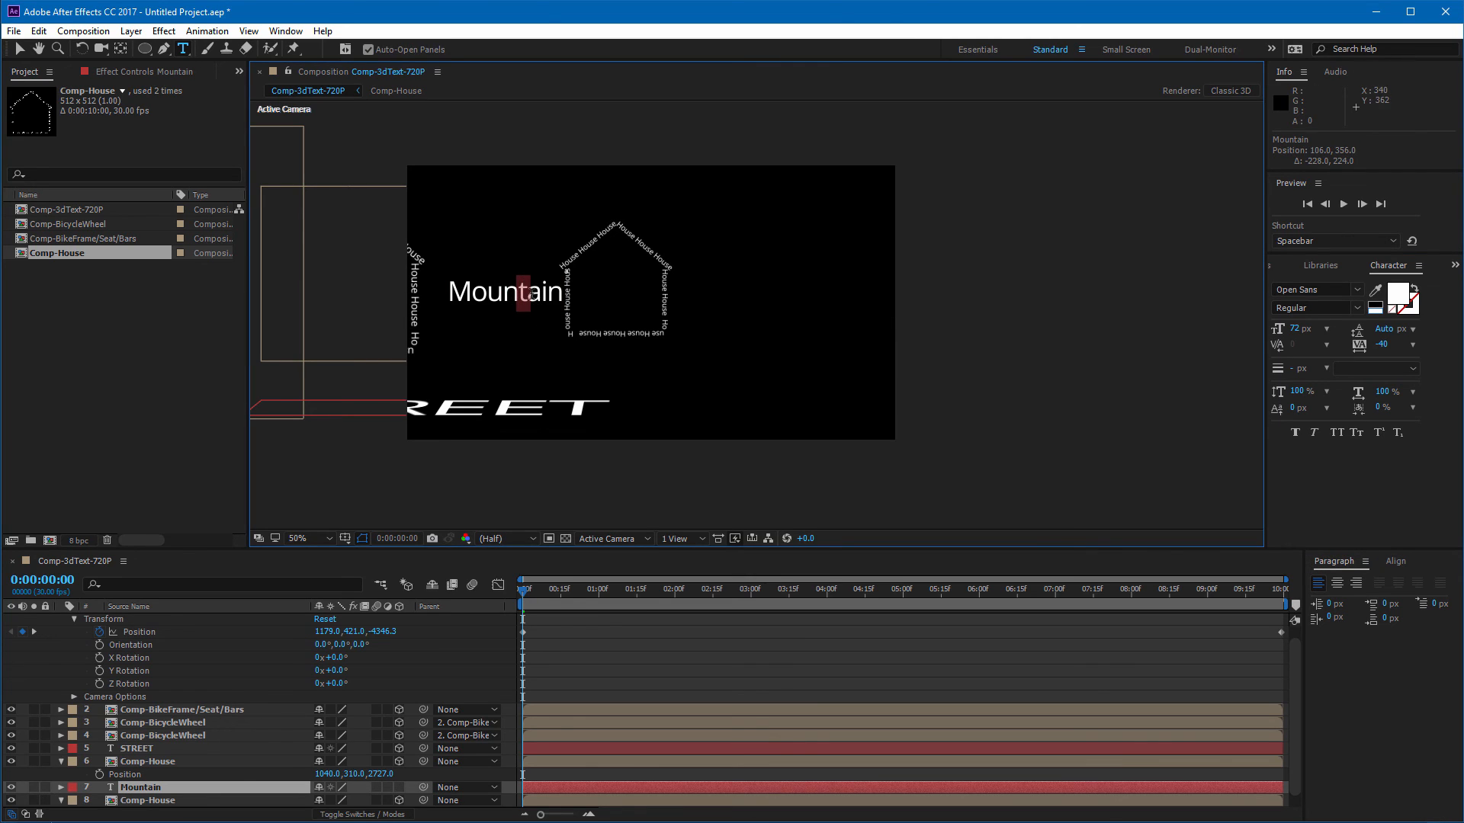
left_click_drag(554, 300, 565, 220)
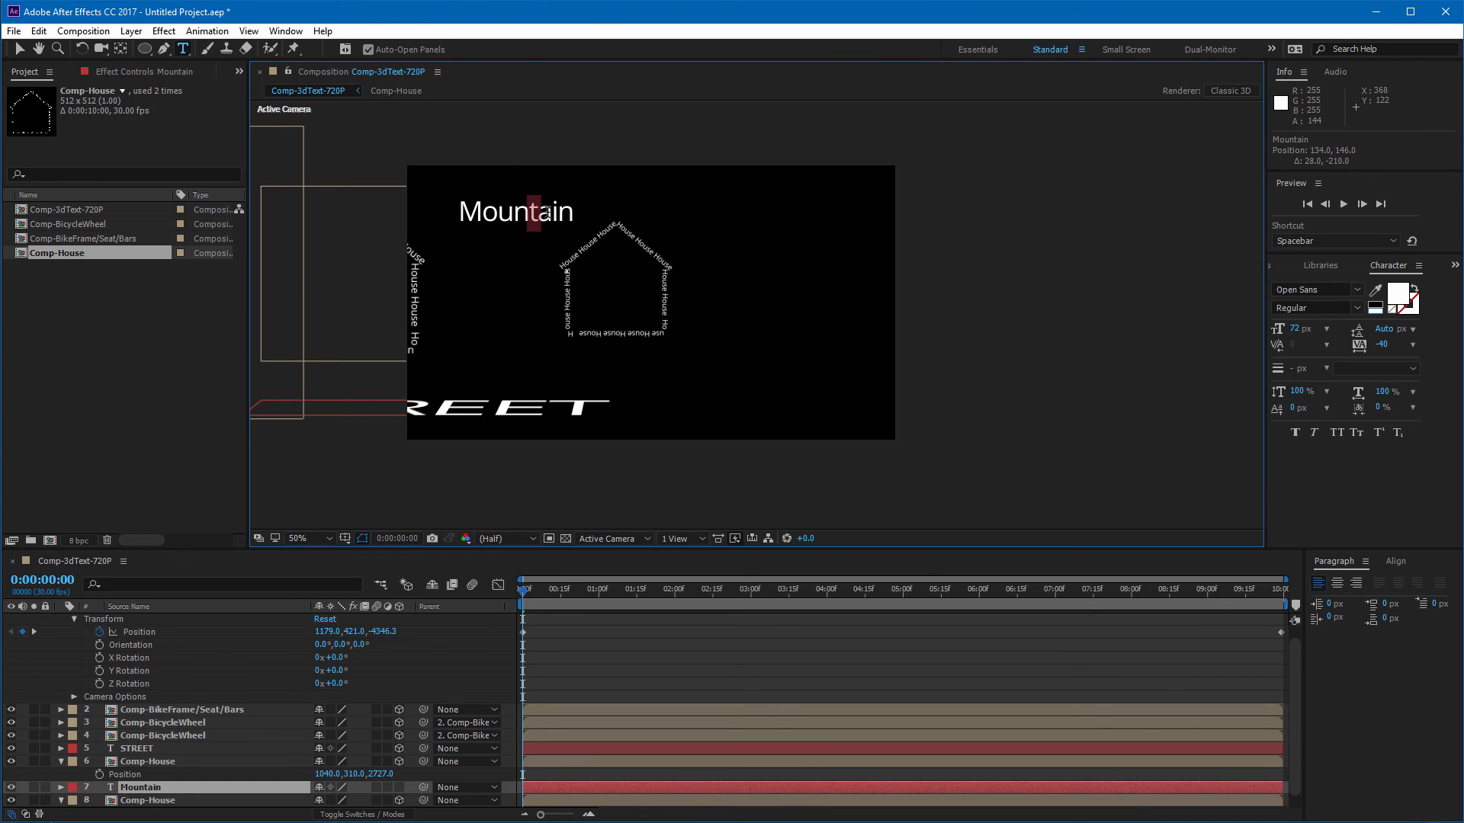
left_click(547, 213)
left_click(482, 212, "shift")
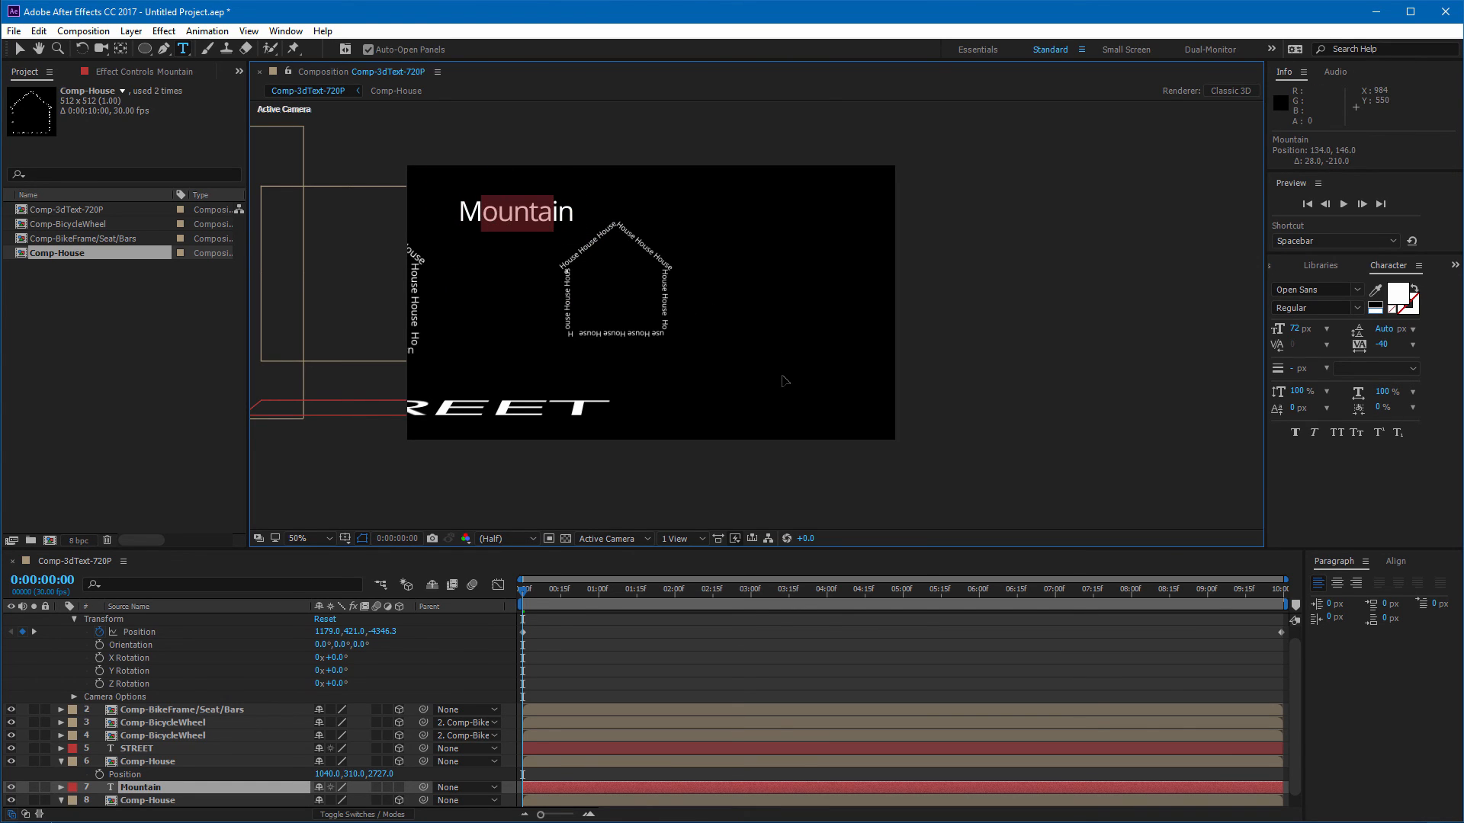
mouse_move(782, 377)
left_mouse_down()
mouse_move(853, 462)
mouse_move(846, 495)
mouse_move(787, 367)
left_mouse_up()
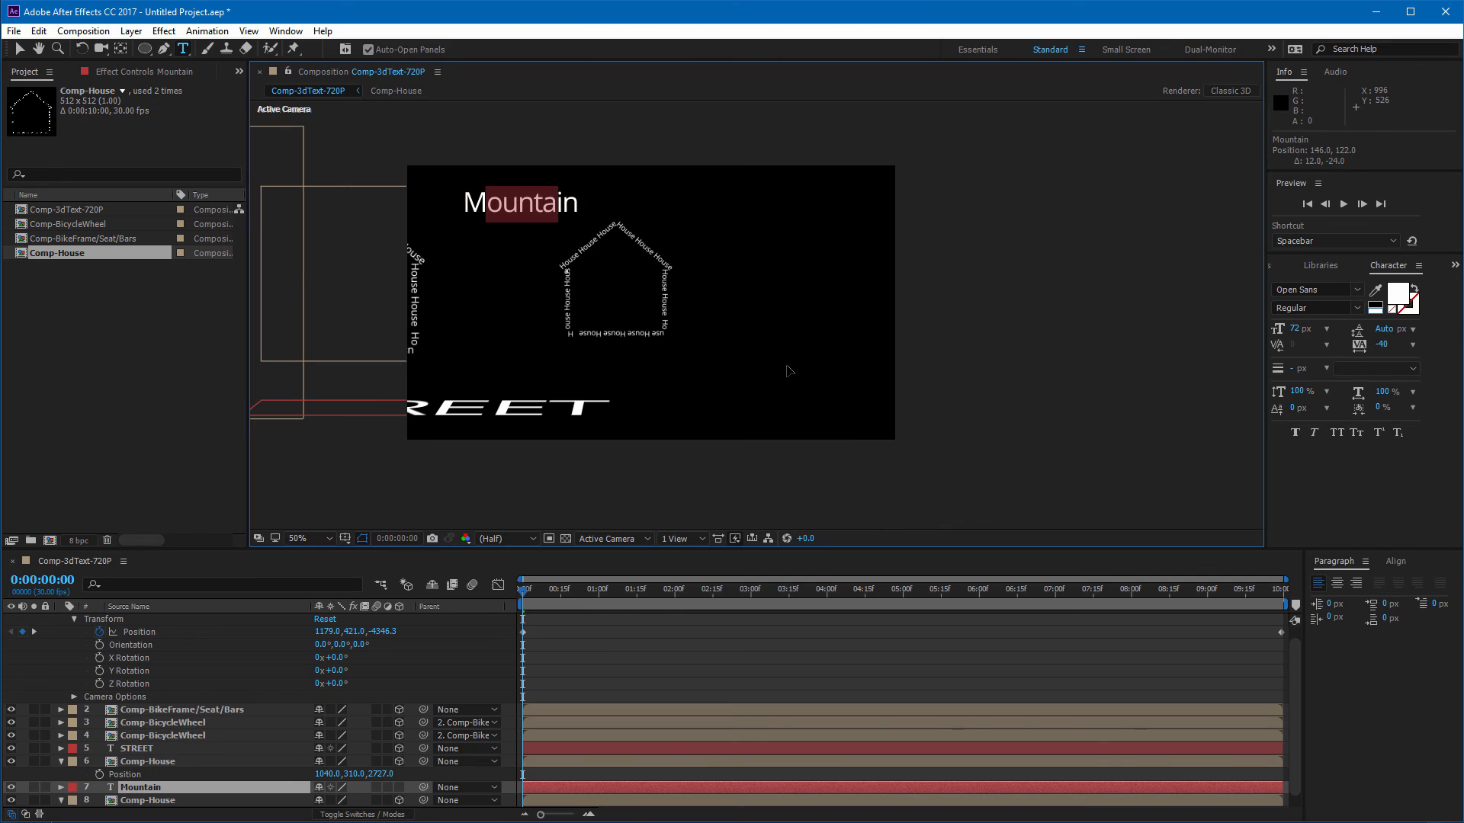
Step: Copy the word Mountain and paste it twice so the text repeats the word several times
left_click(575, 206)
double_click(575, 205)
left_click(577, 202)
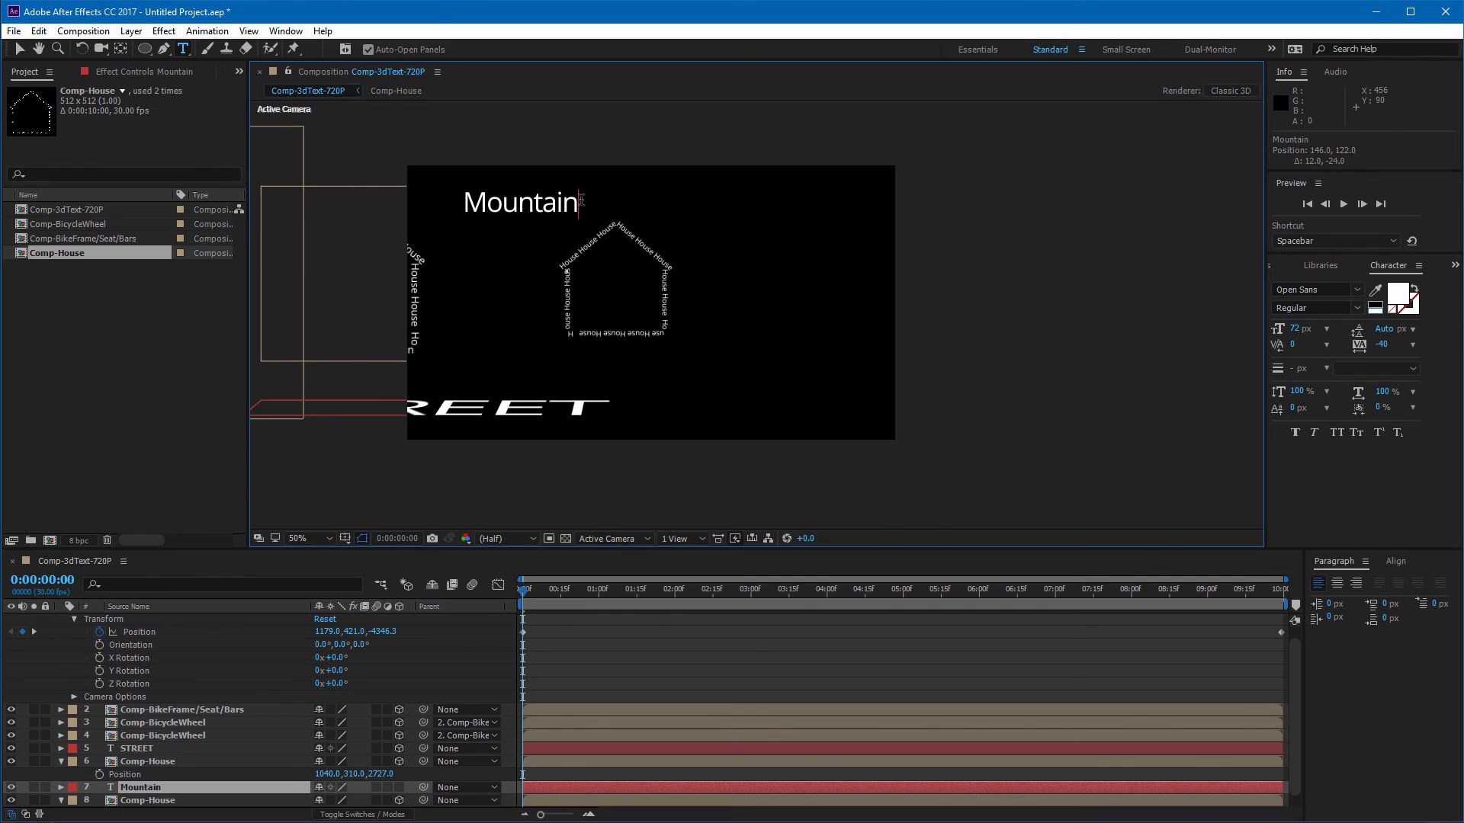
left_click_drag(466, 206, 605, 202)
key("ctrl+c")
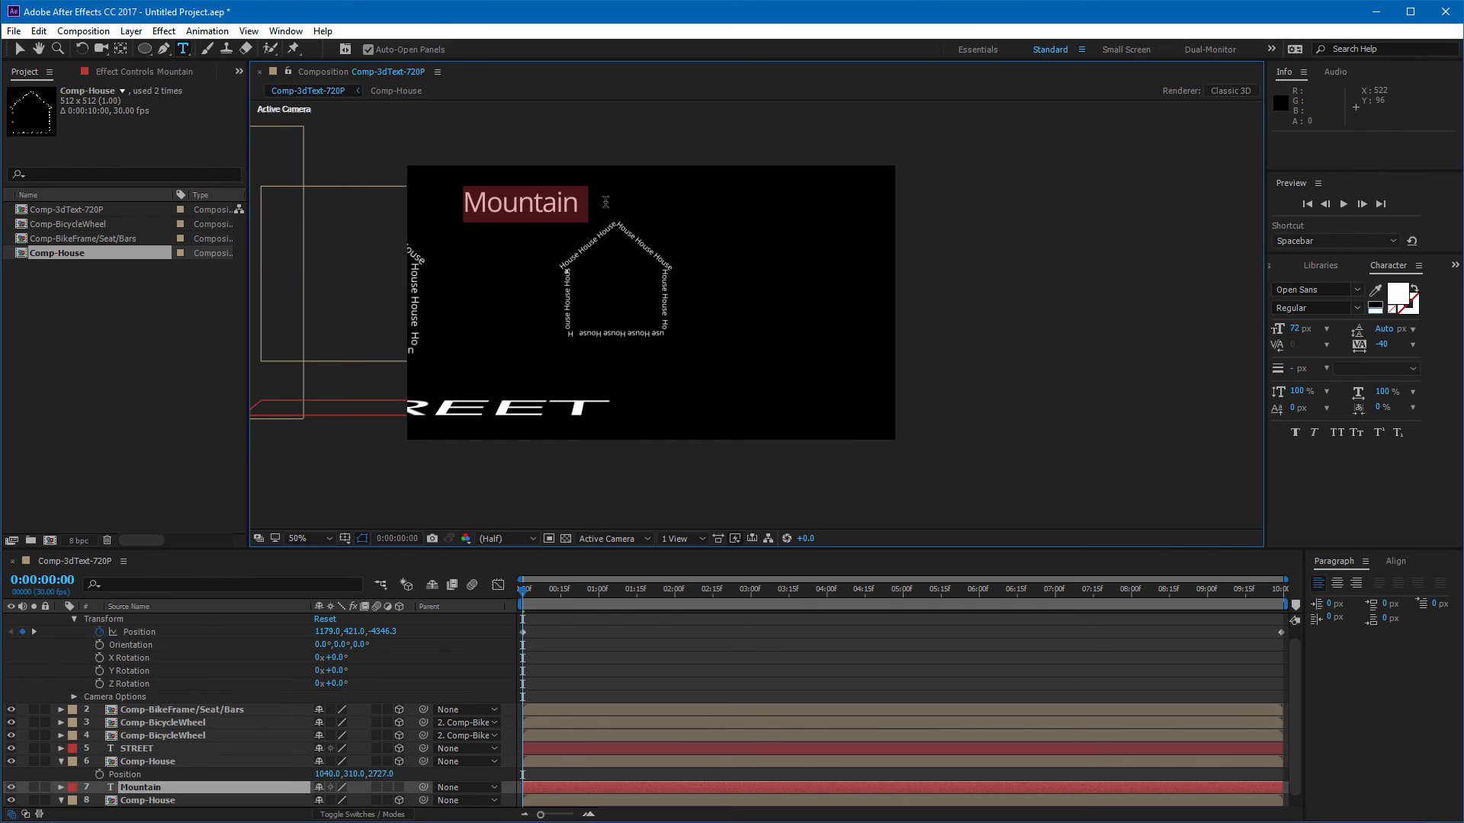
left_click(591, 207)
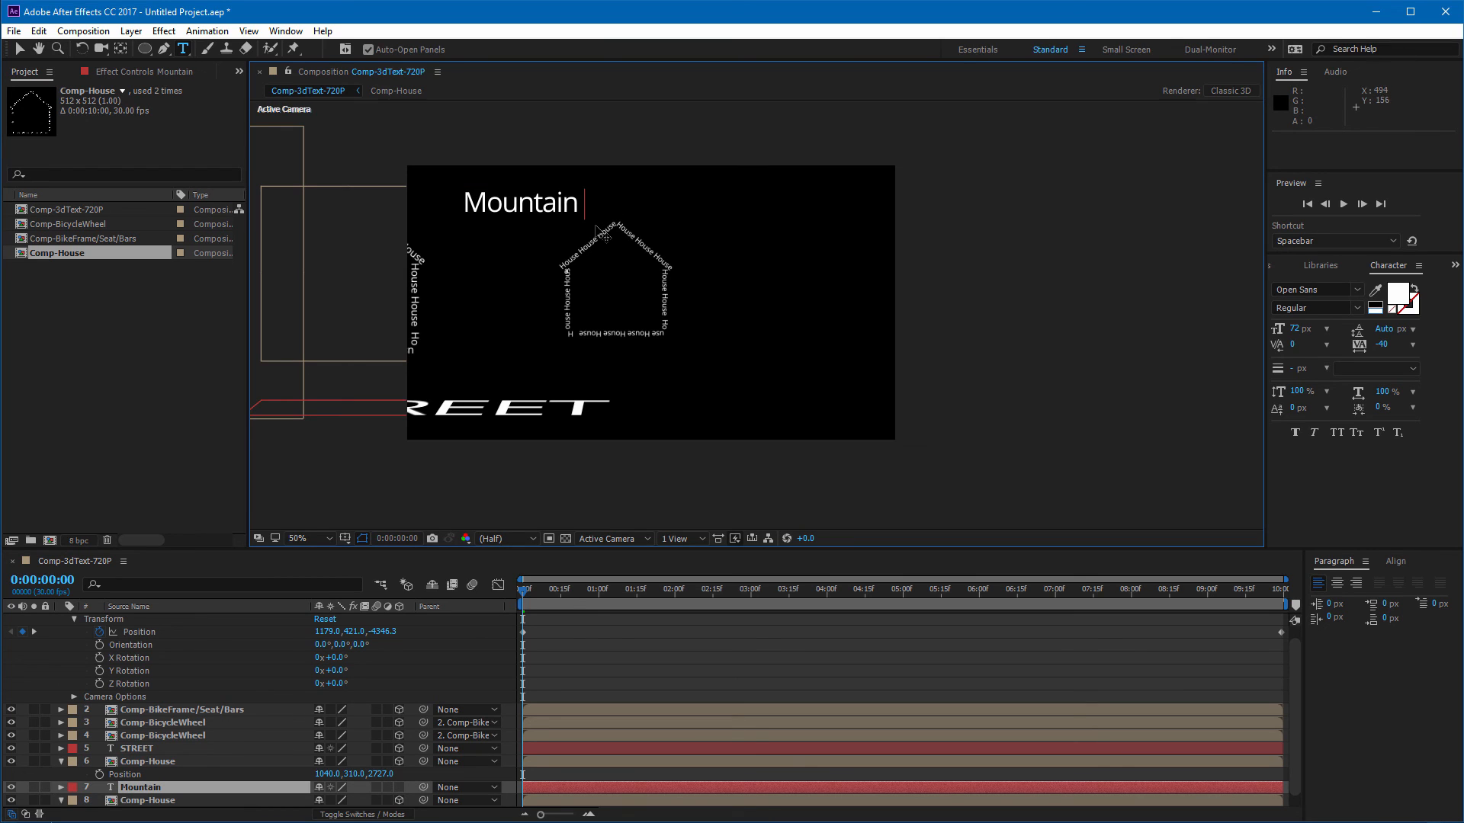
key("ctrl+v")
key("ctrl+v")
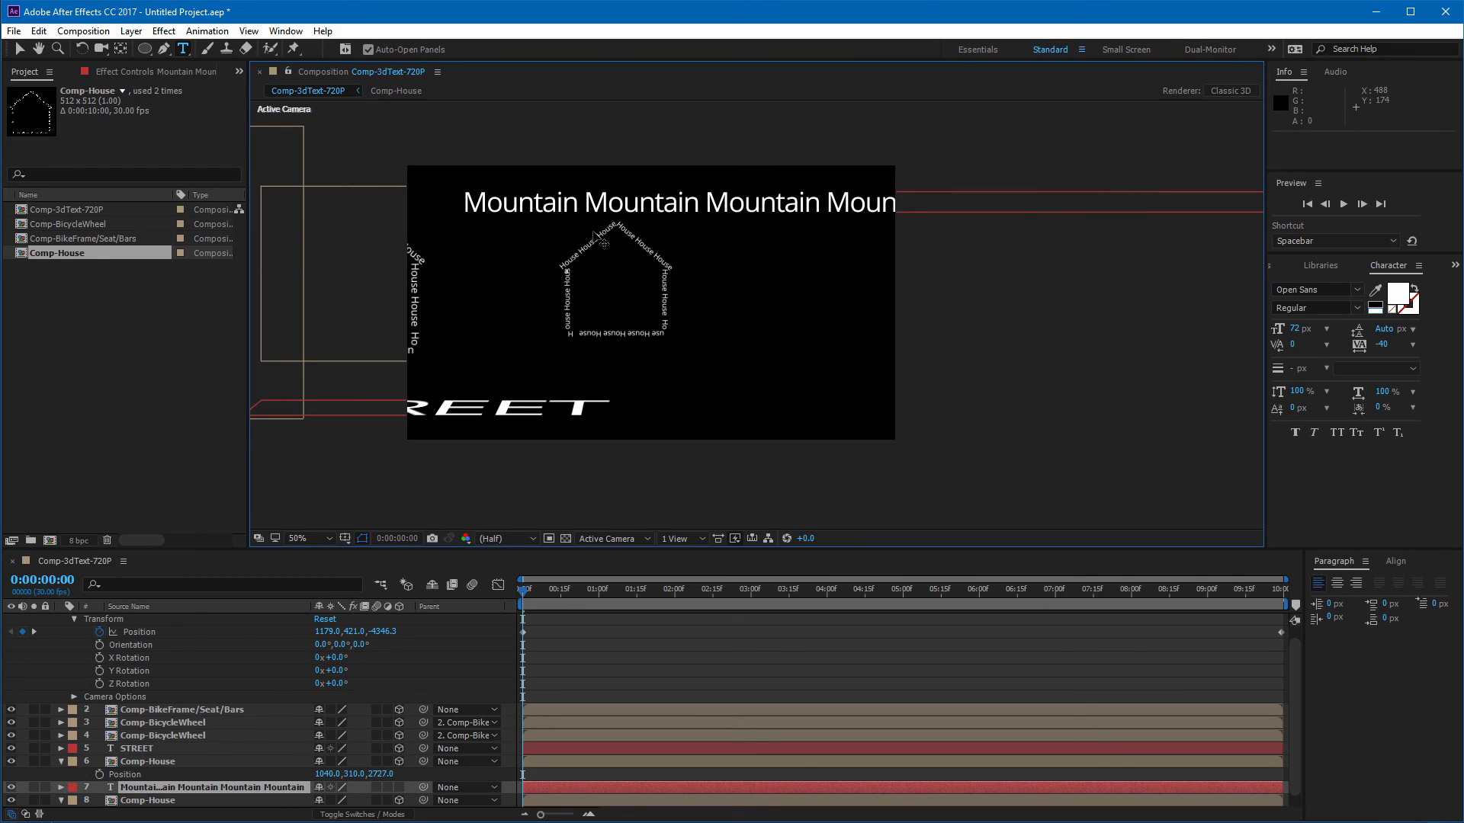
Step: With the Pen tool, draw an open zigzag mountain-shaped mask path across the frame on the Mountain text layer
left_click(20, 49)
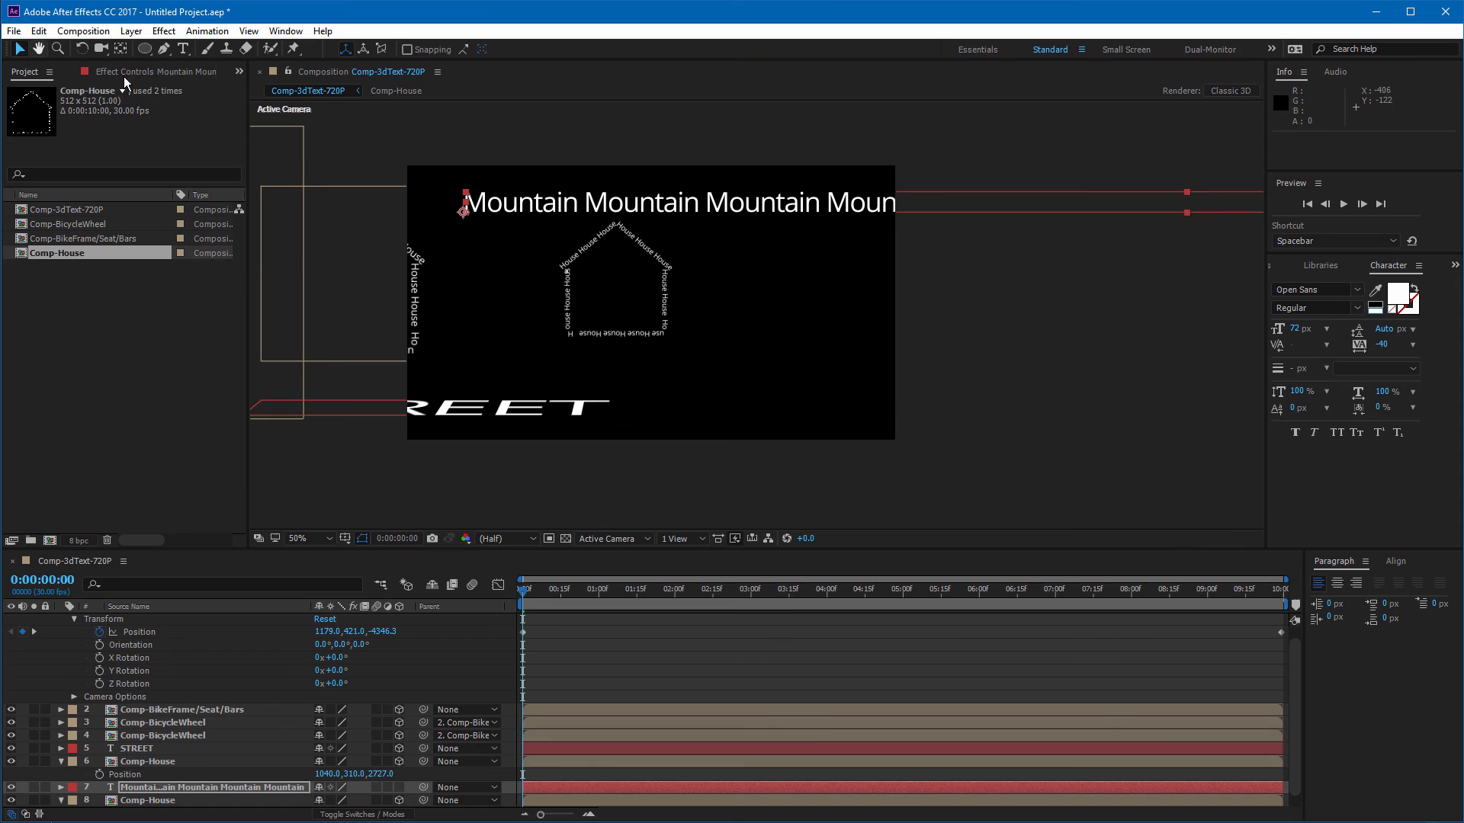
left_click(928, 379)
left_click(740, 204)
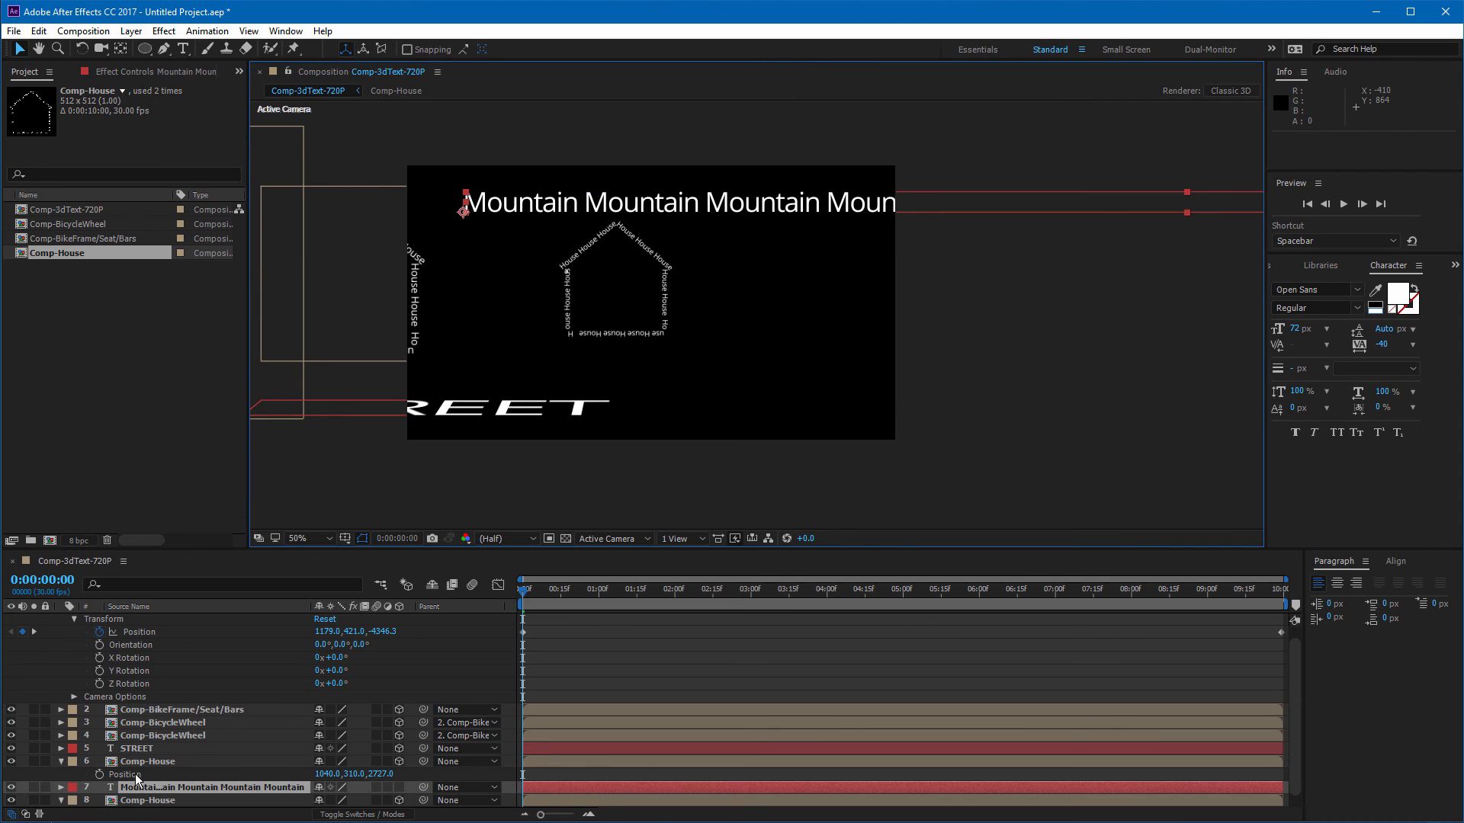
mouse_move(158, 794)
left_mouse_down()
mouse_move(164, 807)
mouse_move(172, 790)
left_mouse_up()
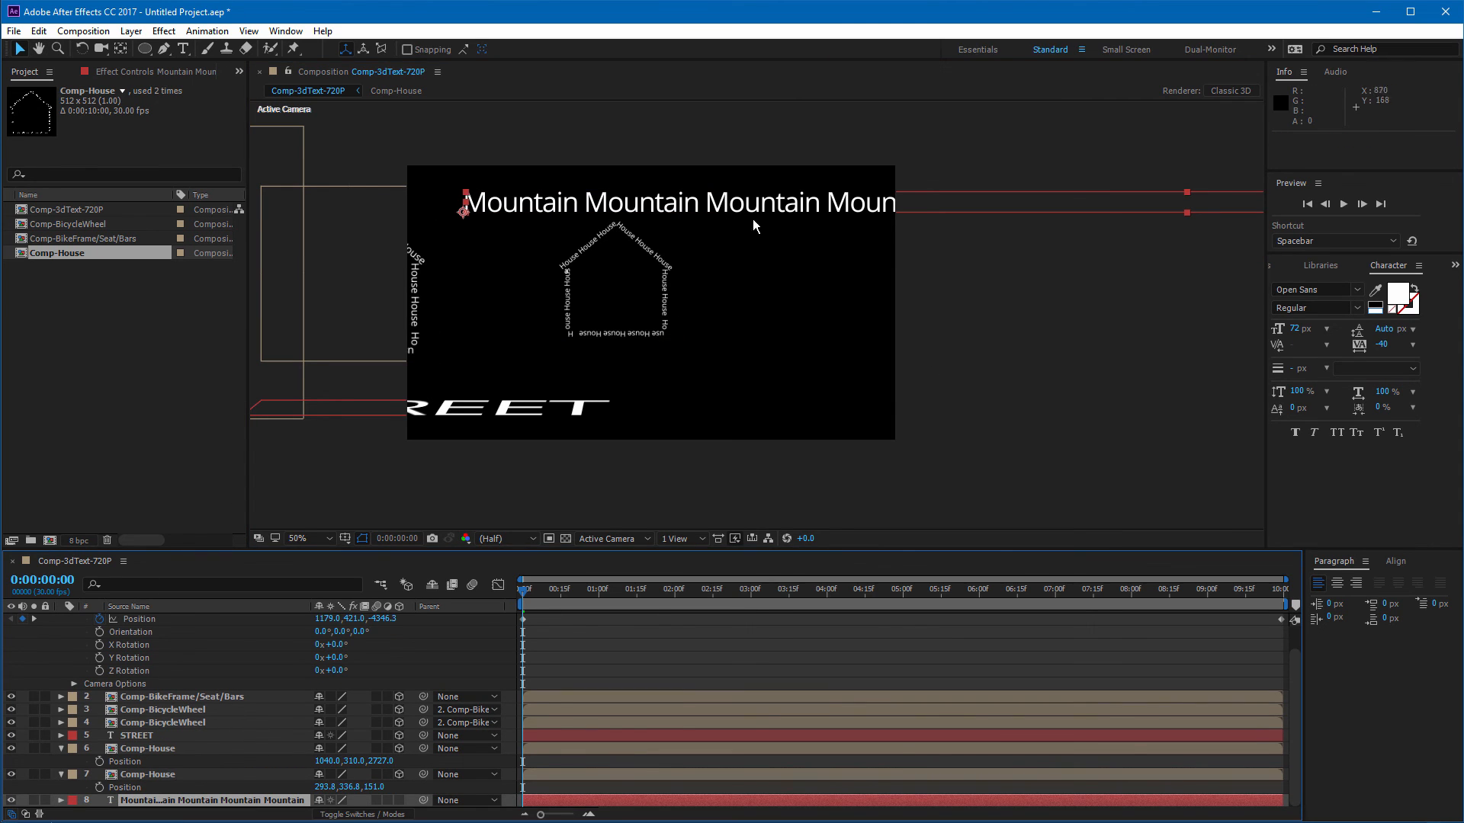
left_click(164, 51)
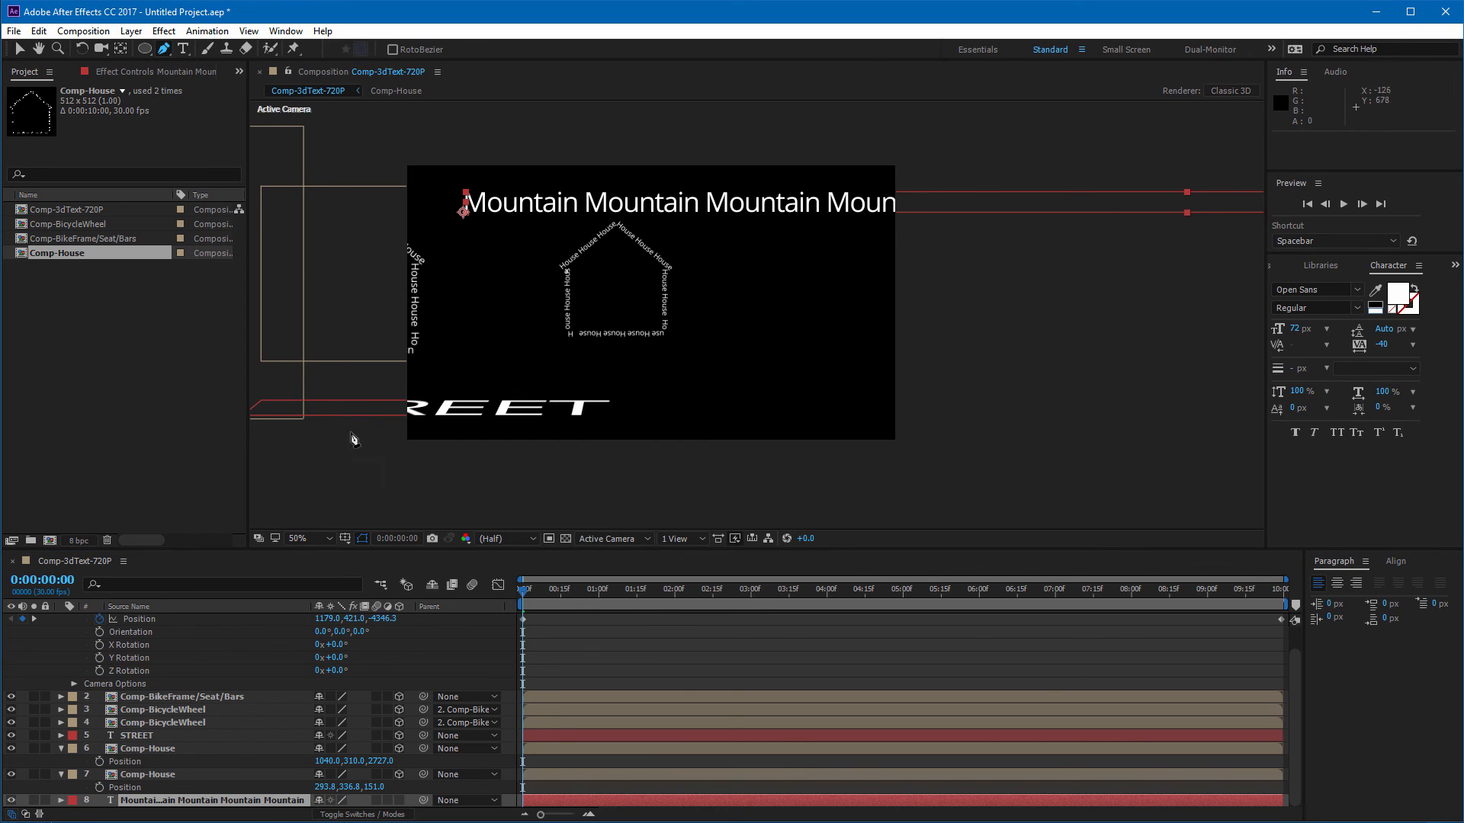
left_click(425, 392)
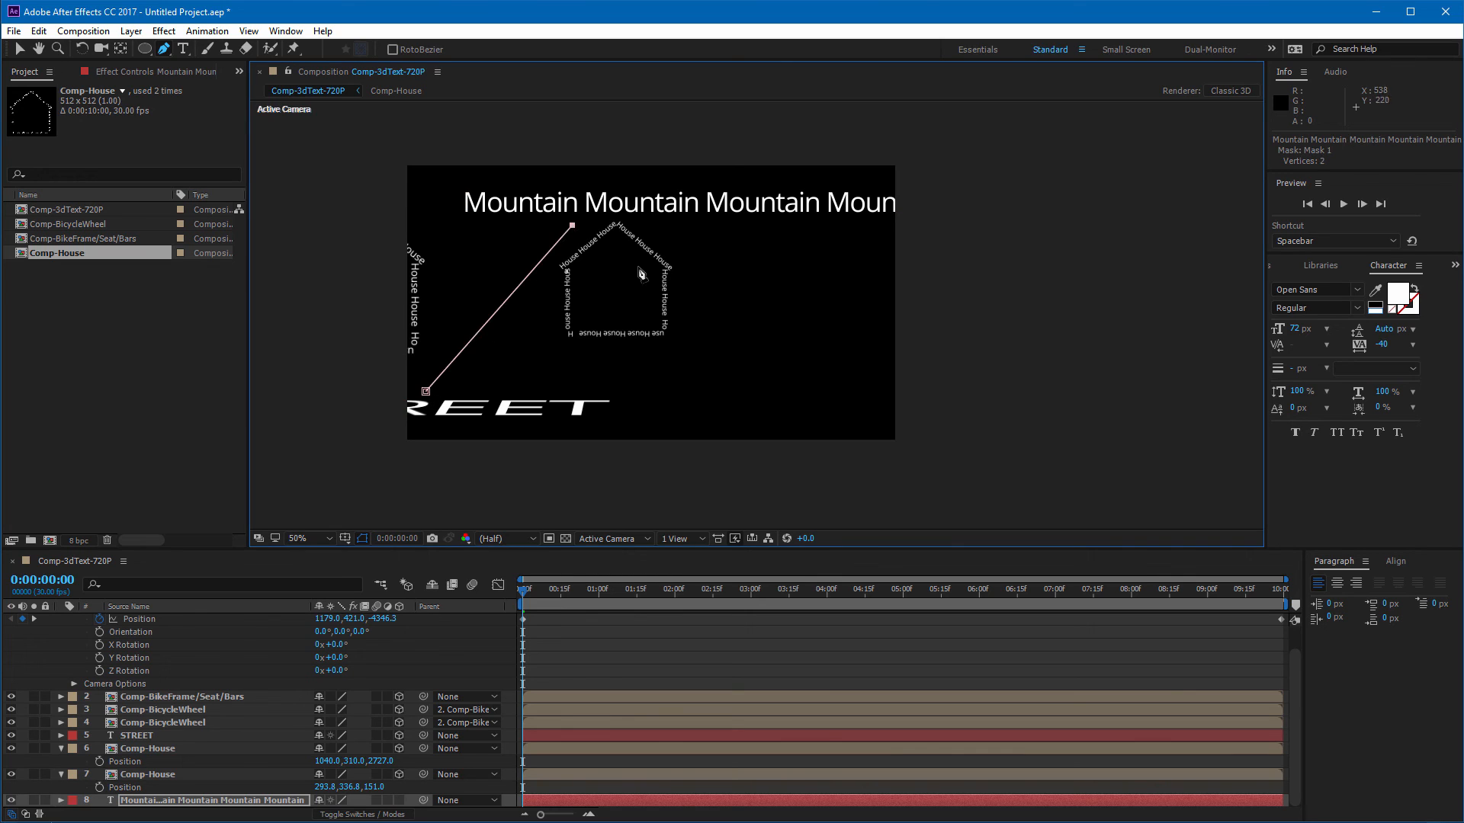
left_click(902, 402)
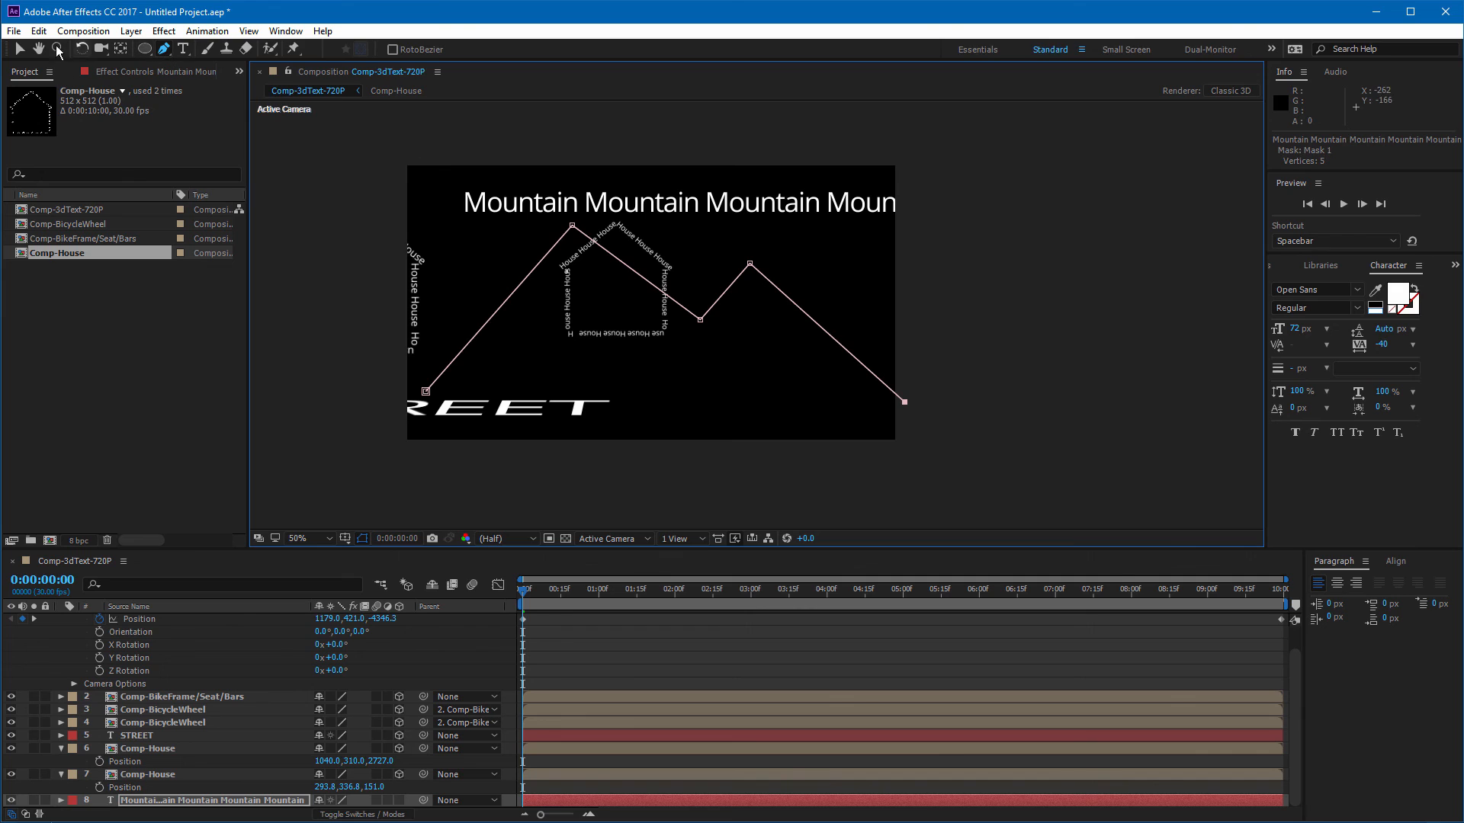
Step: Set the Mountain text's Path Options path to Mask 1 so the text follows the zigzag
left_click(61, 801)
left_click(74, 774)
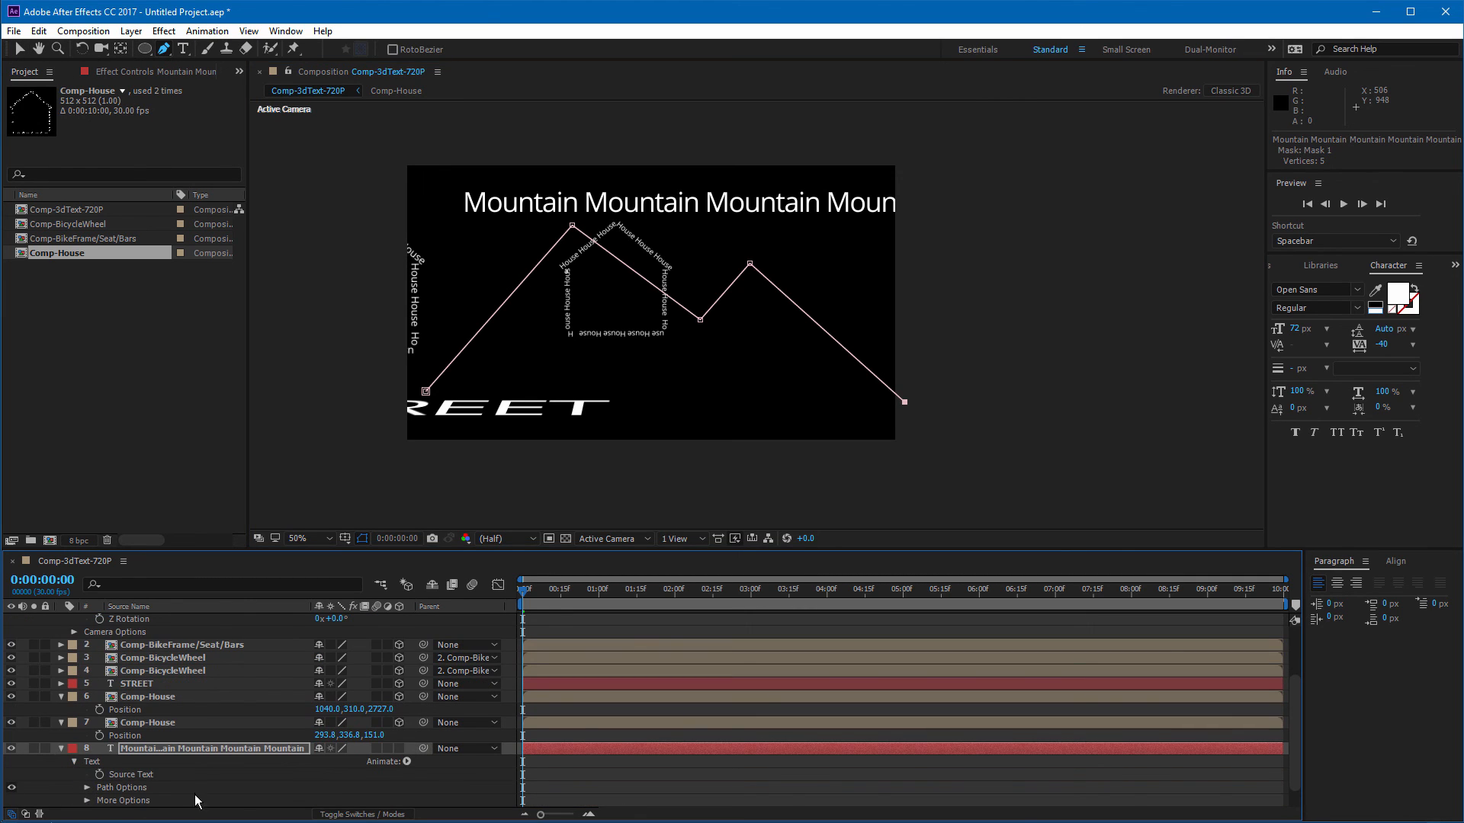
left_click(88, 788)
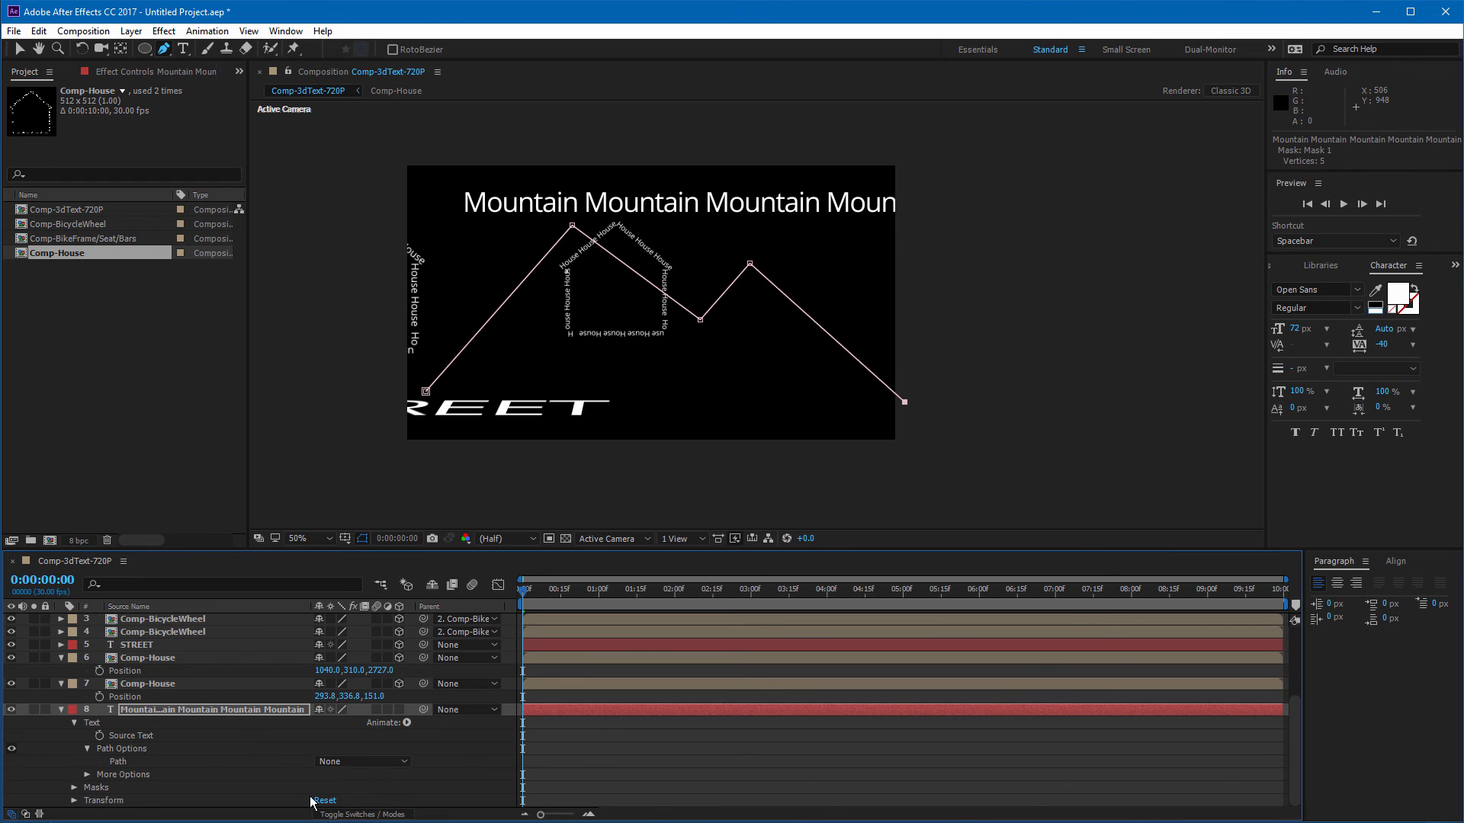
left_click(365, 767)
left_click(356, 789)
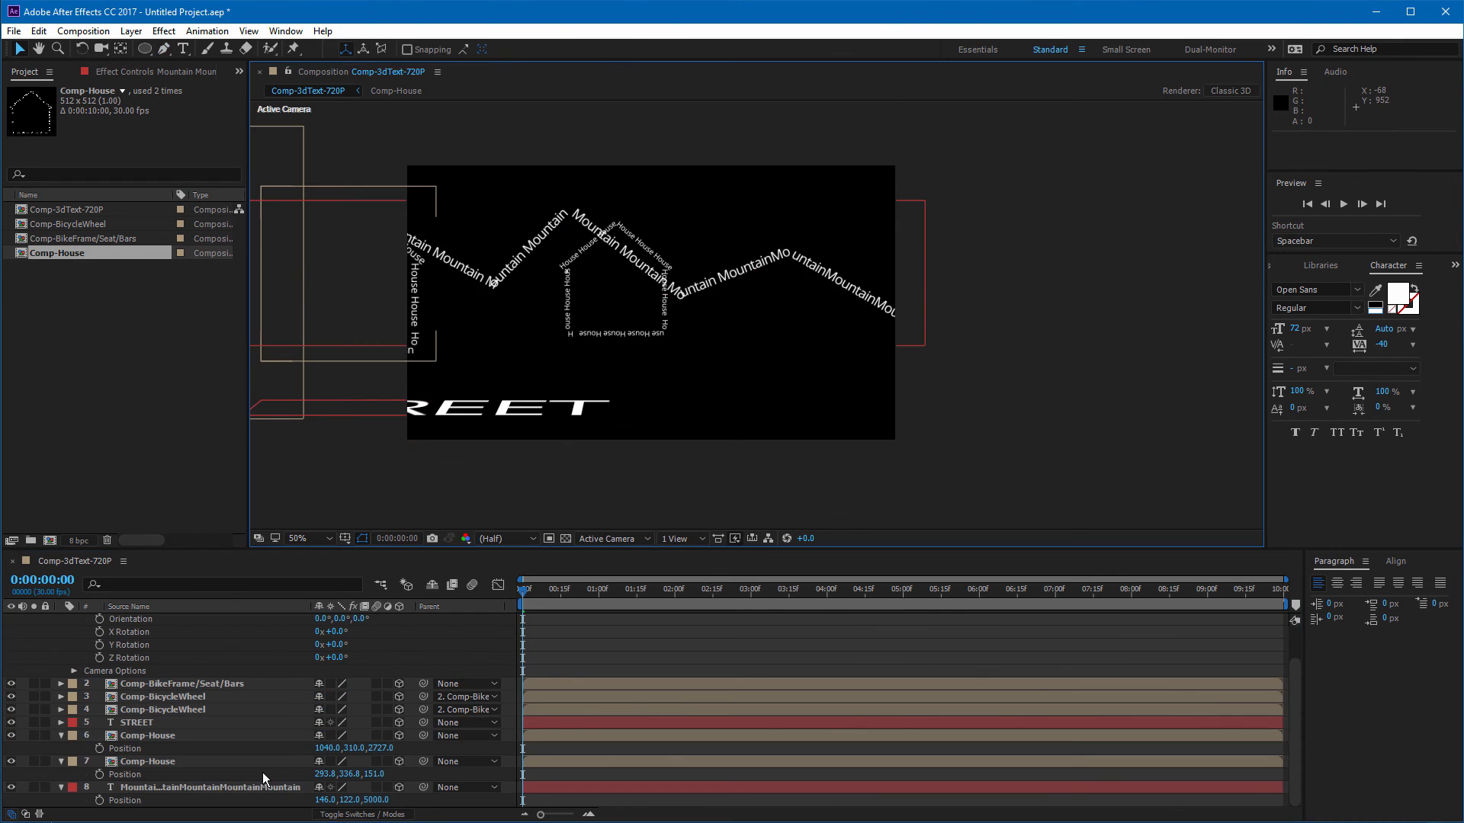
Step: Change the Mountain text's fill colour to grey
left_click(256, 783)
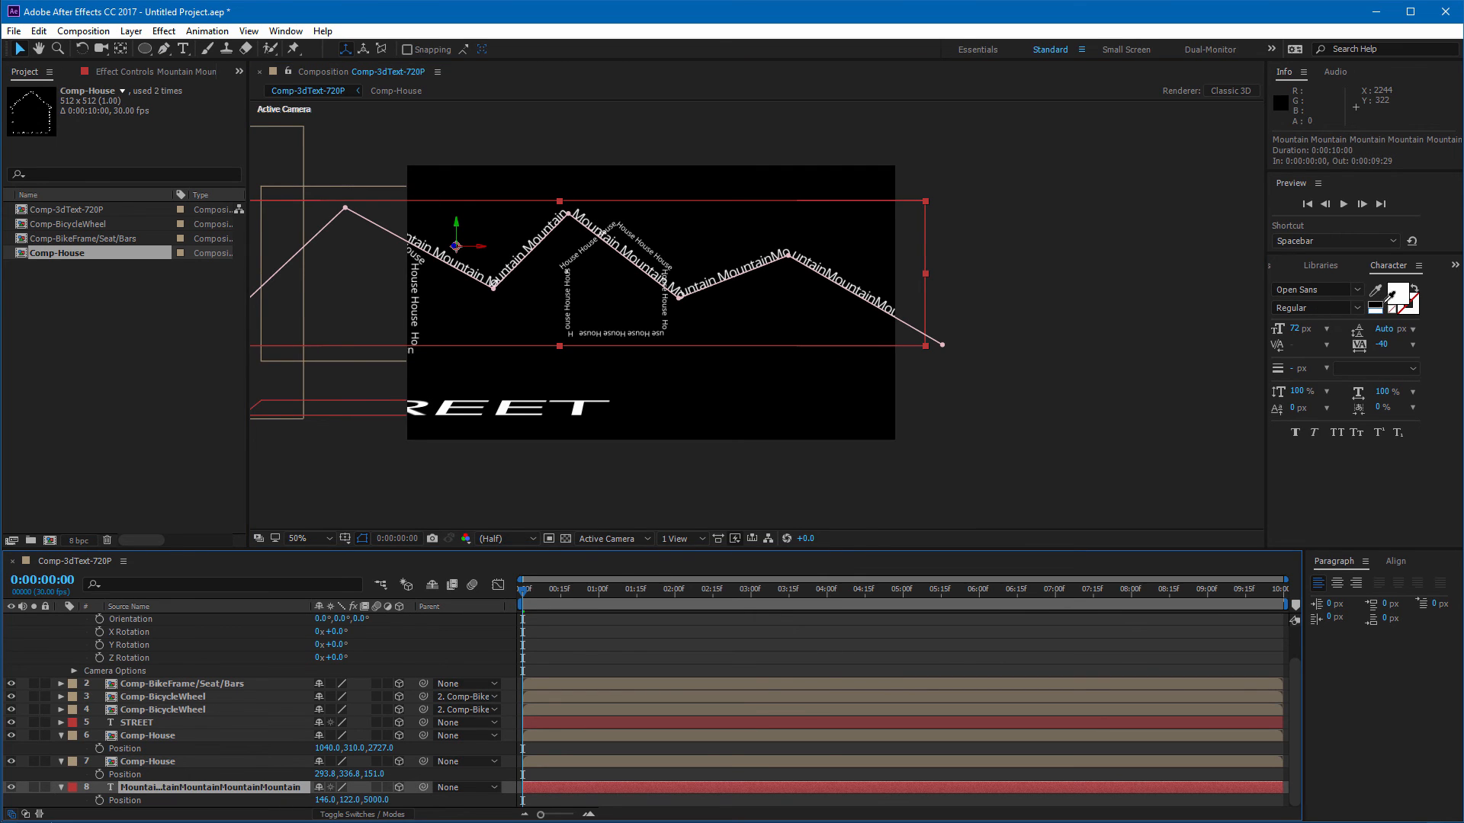
left_click(1394, 295)
left_click_drag(464, 640, 403, 636)
left_click(783, 569)
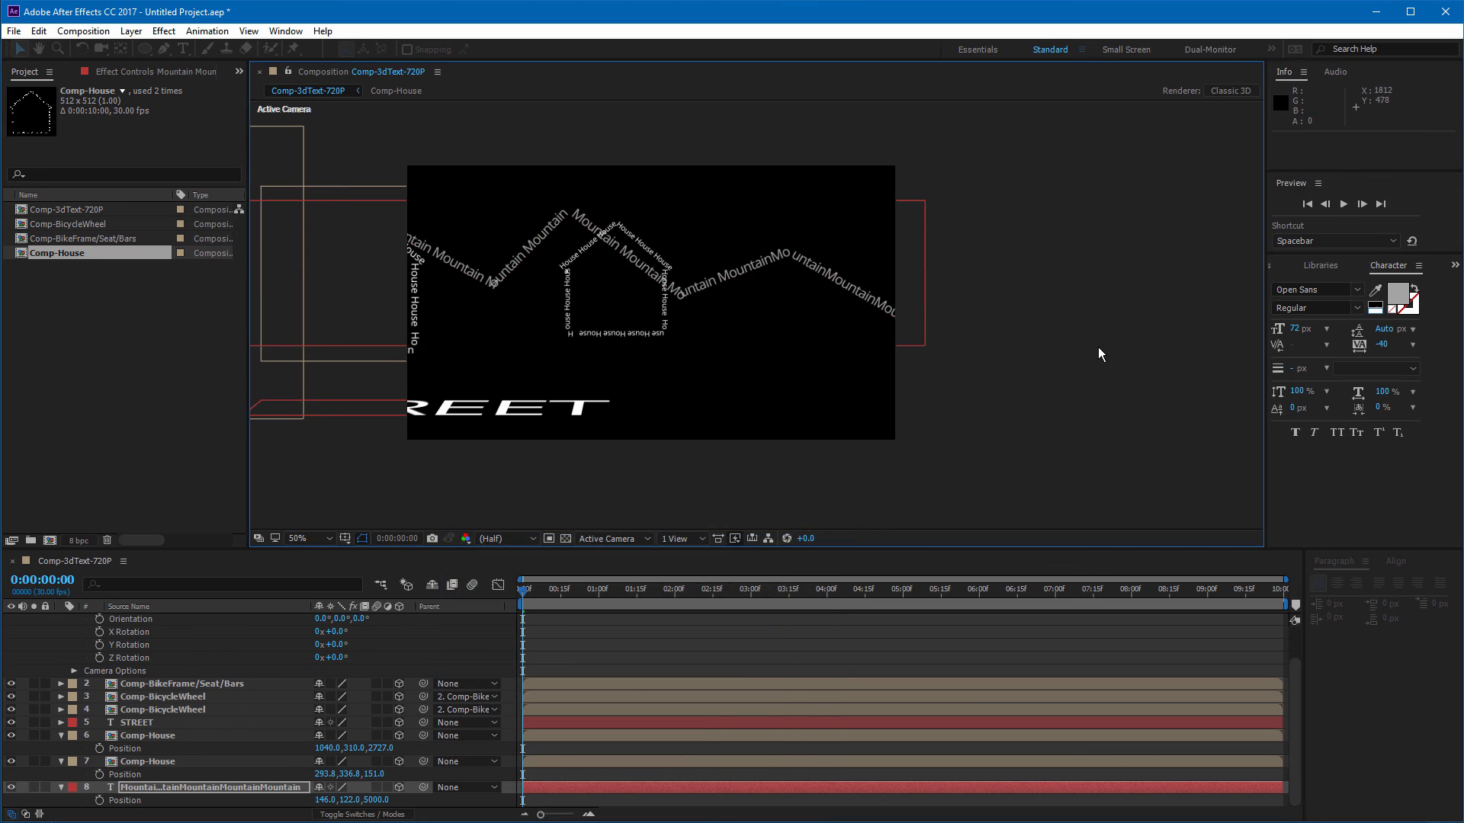
left_click_drag(657, 594, 379, 605)
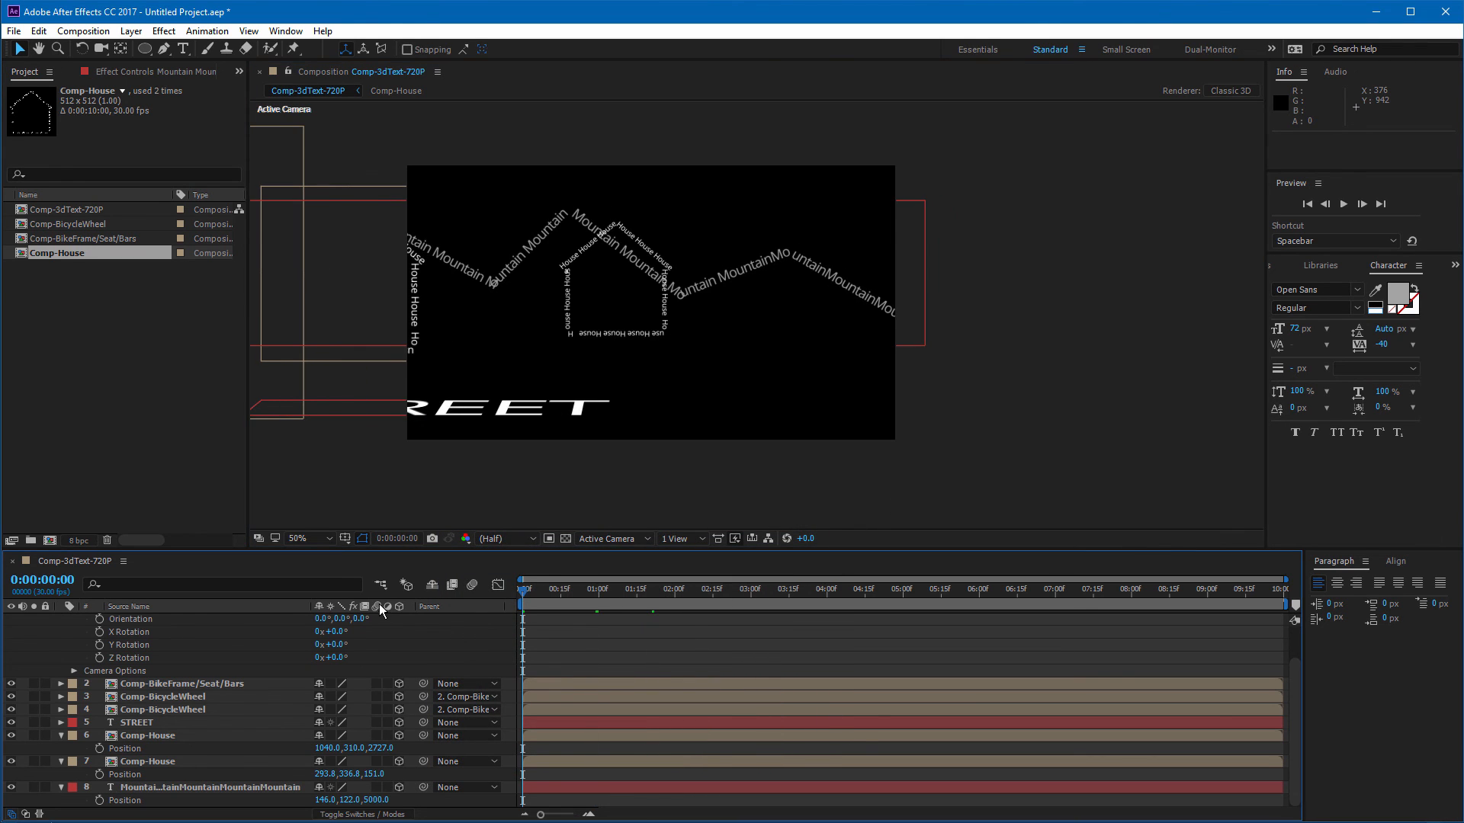
Step: Preview the scene, then select all layers and reveal their keyframed properties
key("space")
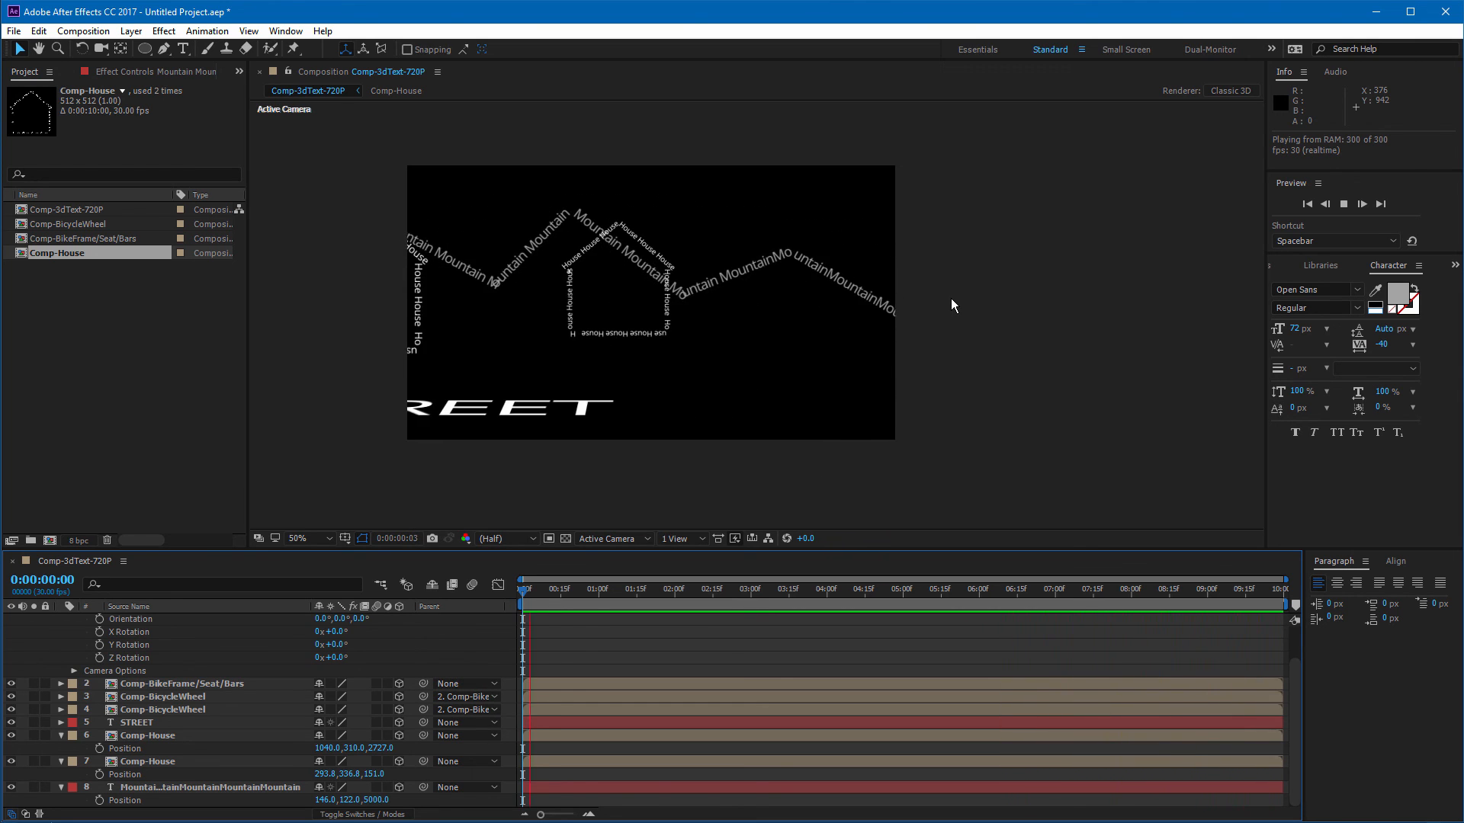
key("ctrl+a")
key("u")
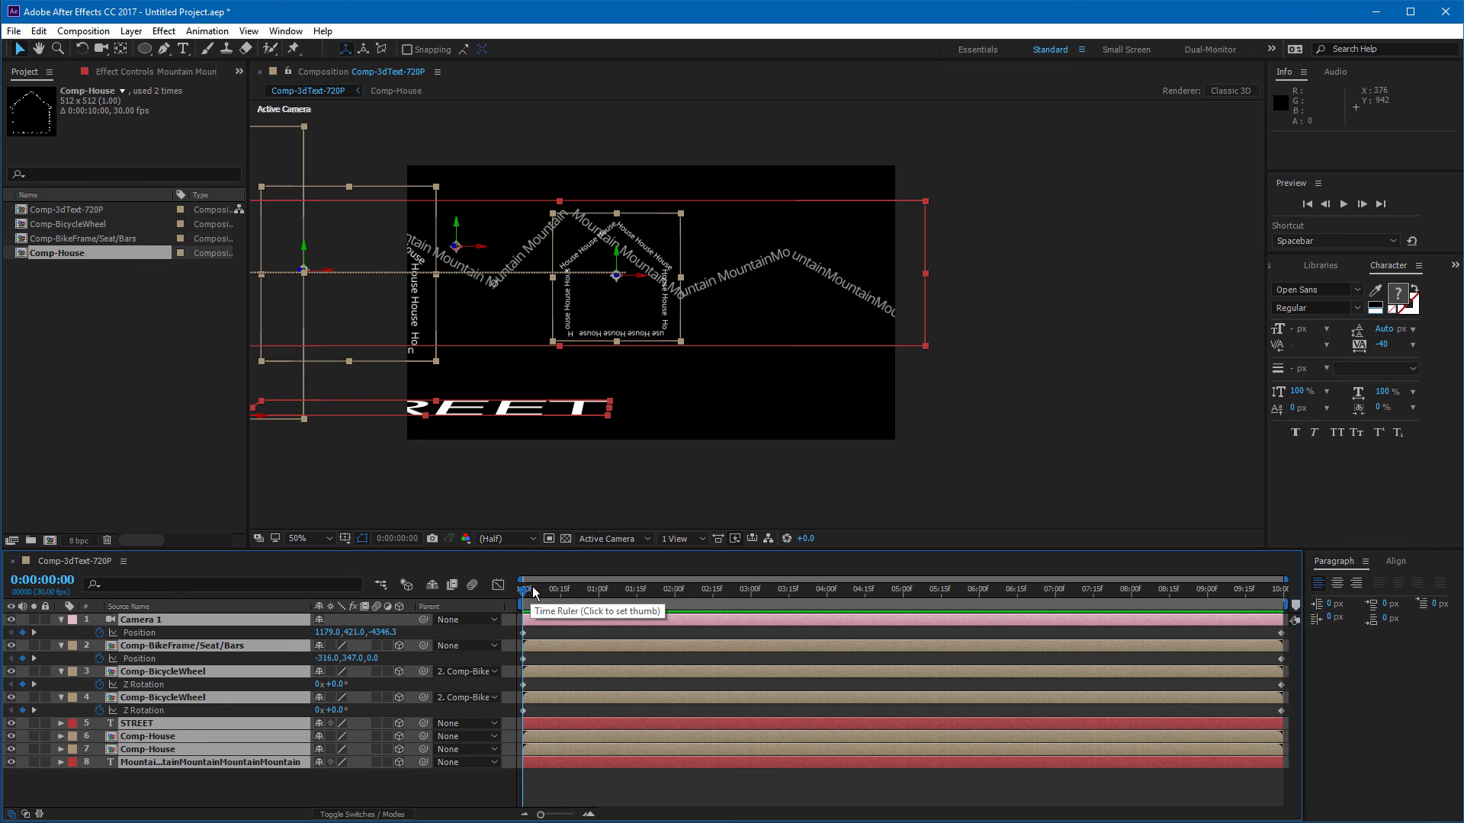
Step: At the last frame, set the bike frame's X position to 1131
left_click_drag(583, 589, 1298, 647)
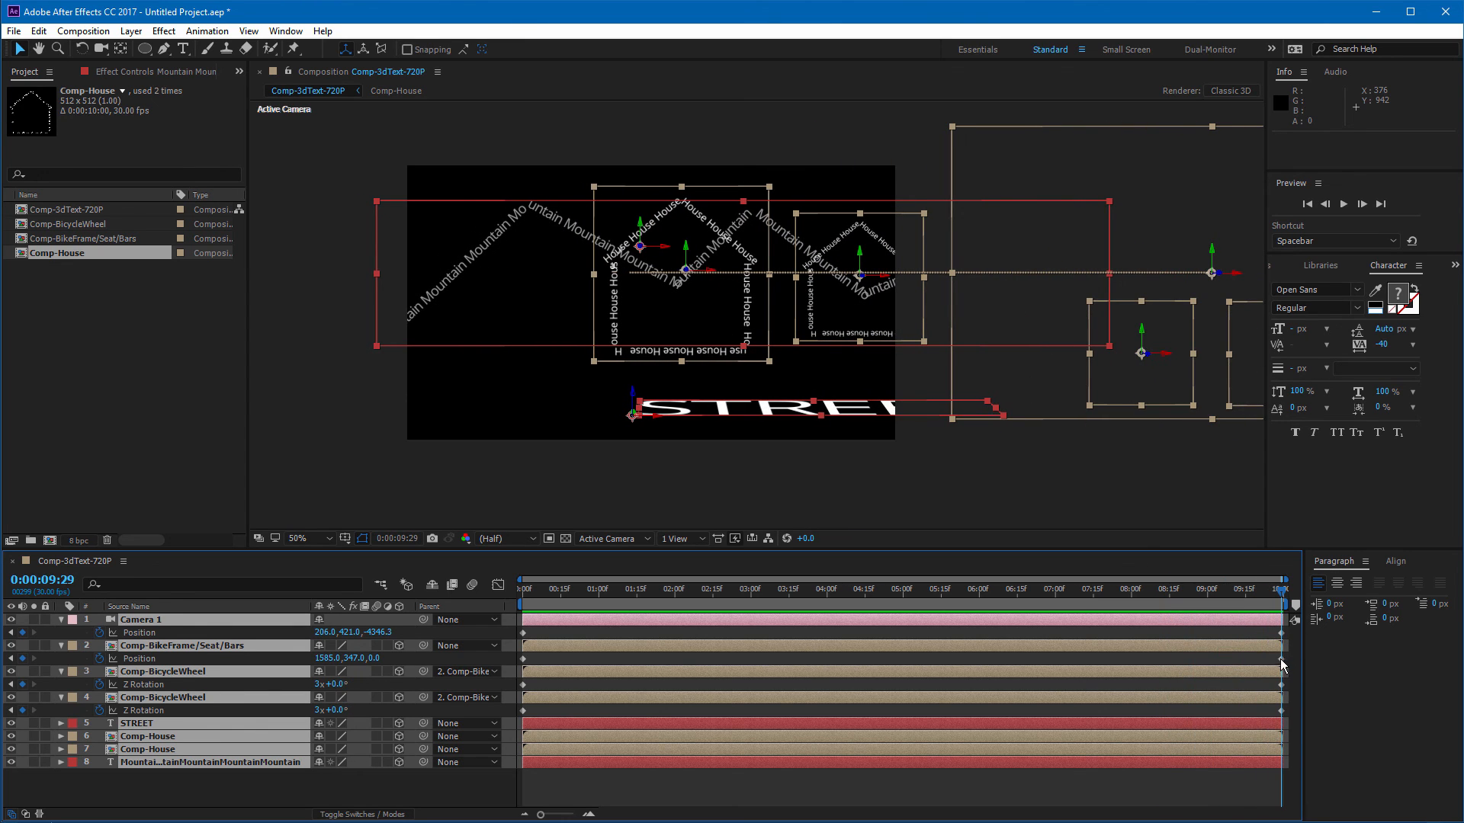
left_click(1280, 659)
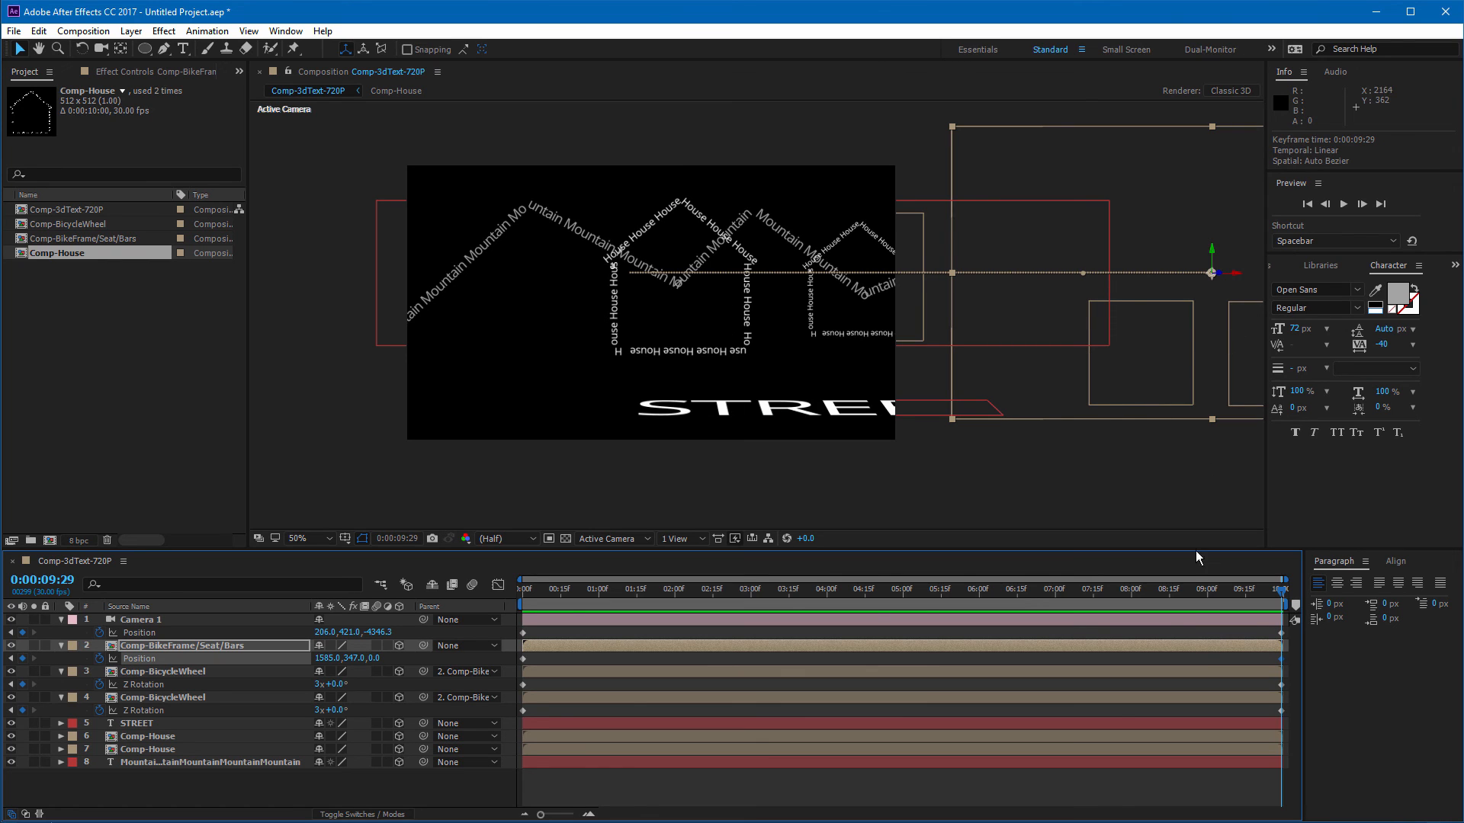
left_click_drag(312, 660, 247, 660)
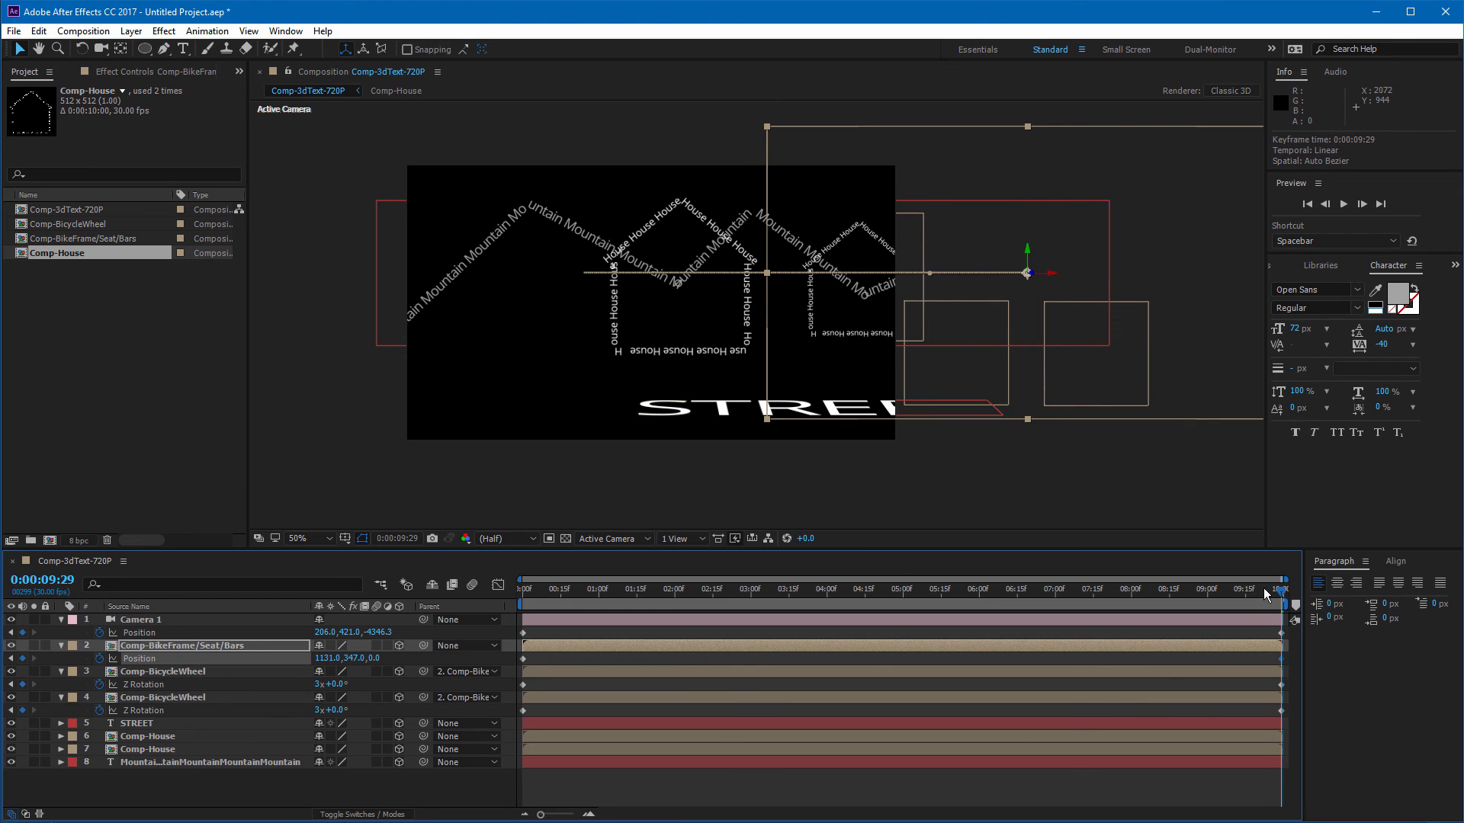
Step: Return to the start and preview the full animation
left_click_drag(1273, 597, 763, 657)
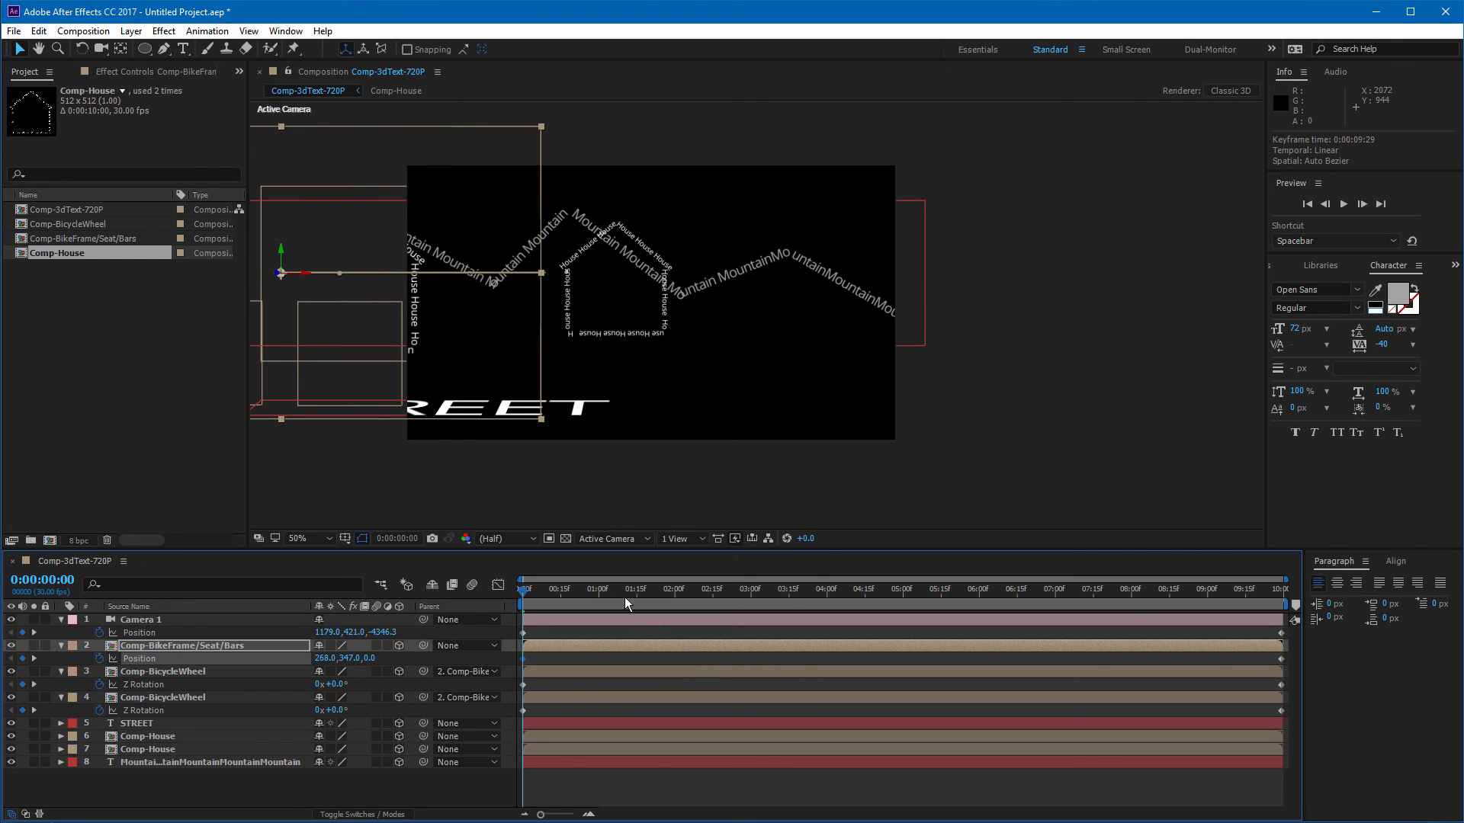
key("space")
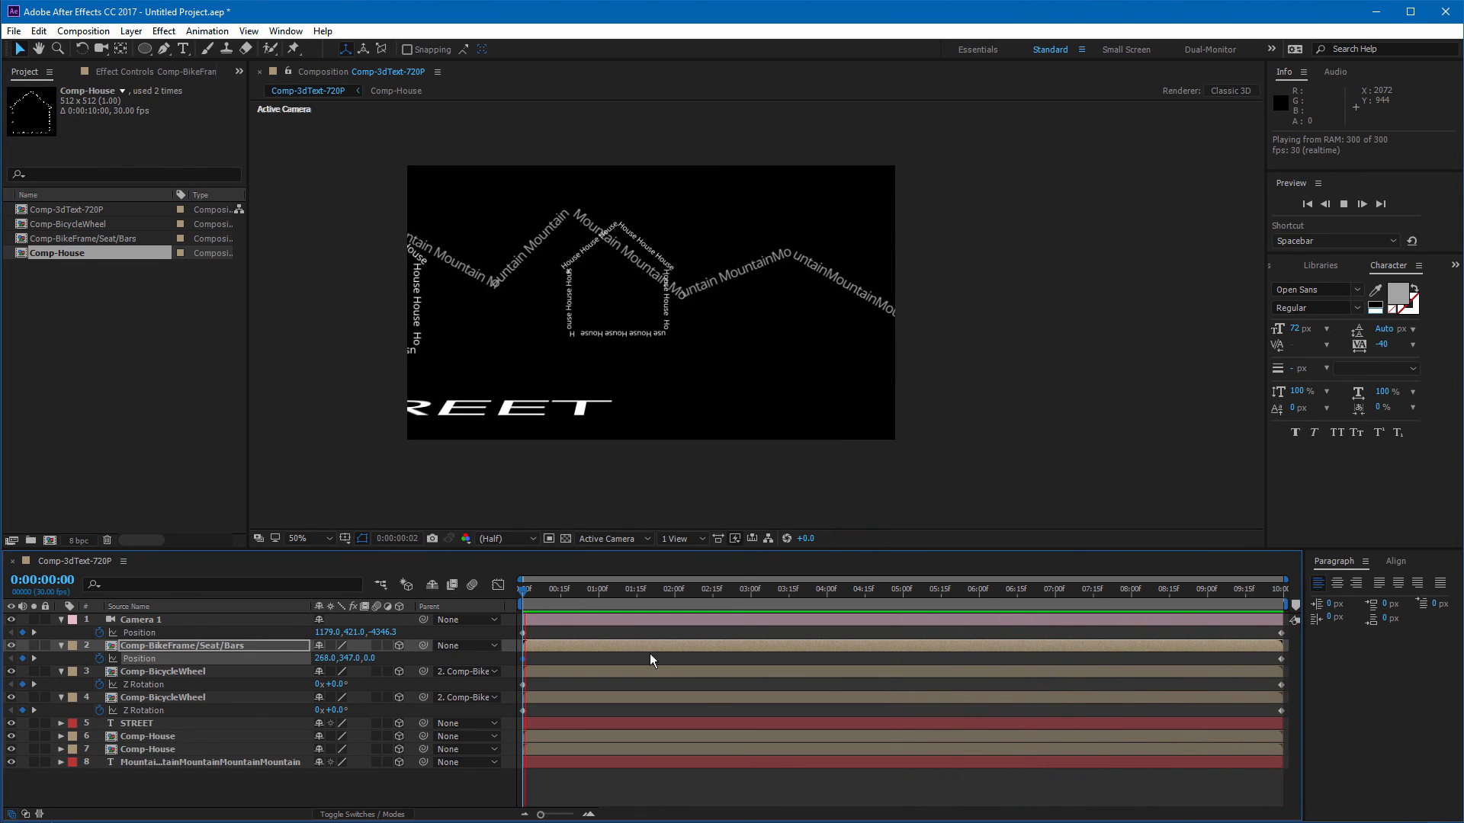
Step: At the last frame, set both bicycle wheels' Z Rotation to 2 revolutions
key("space")
left_click_drag(1270, 593, 1315, 592)
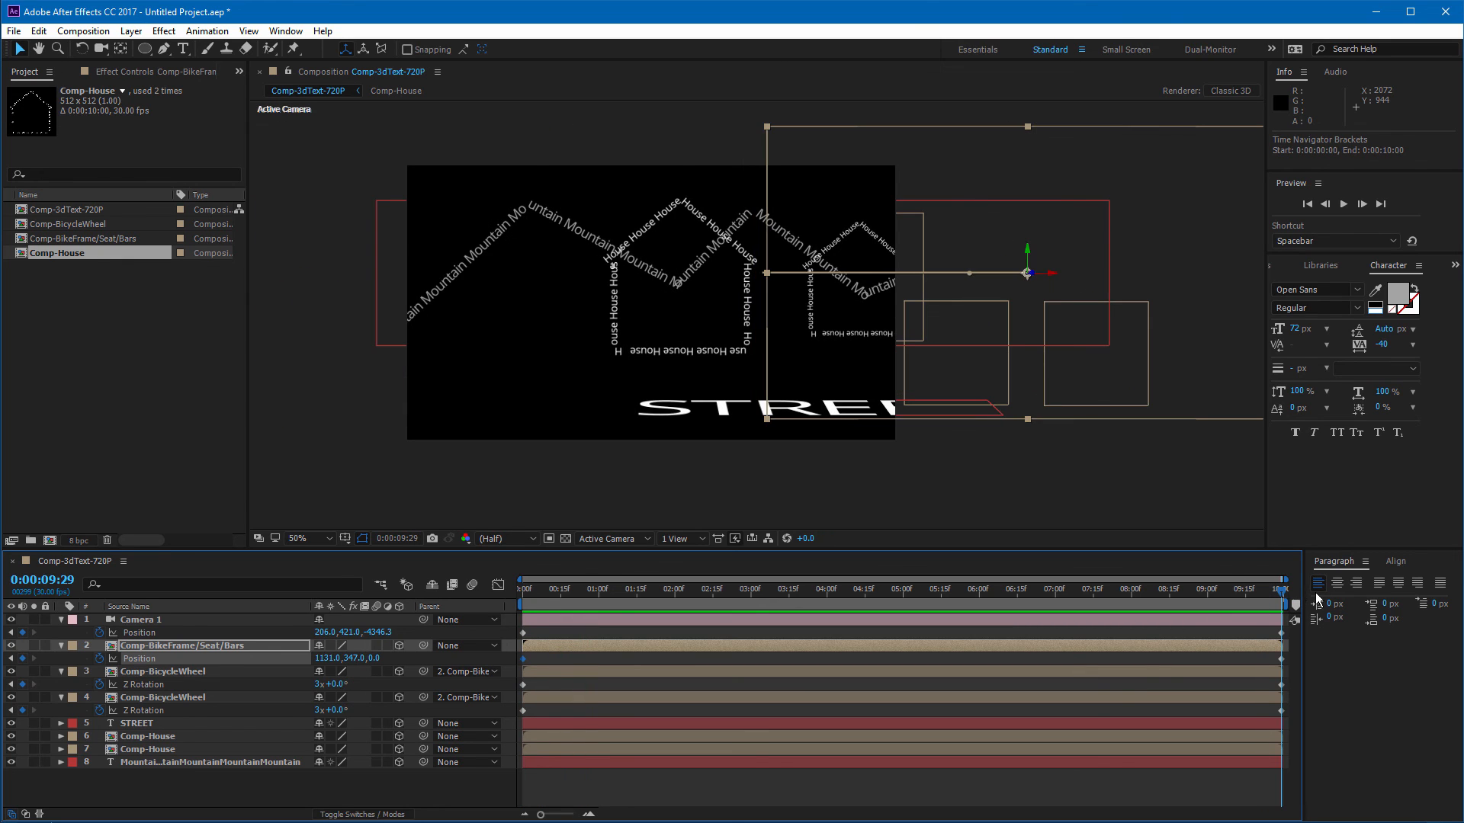
left_click(1282, 684)
left_click(1281, 710, "shift")
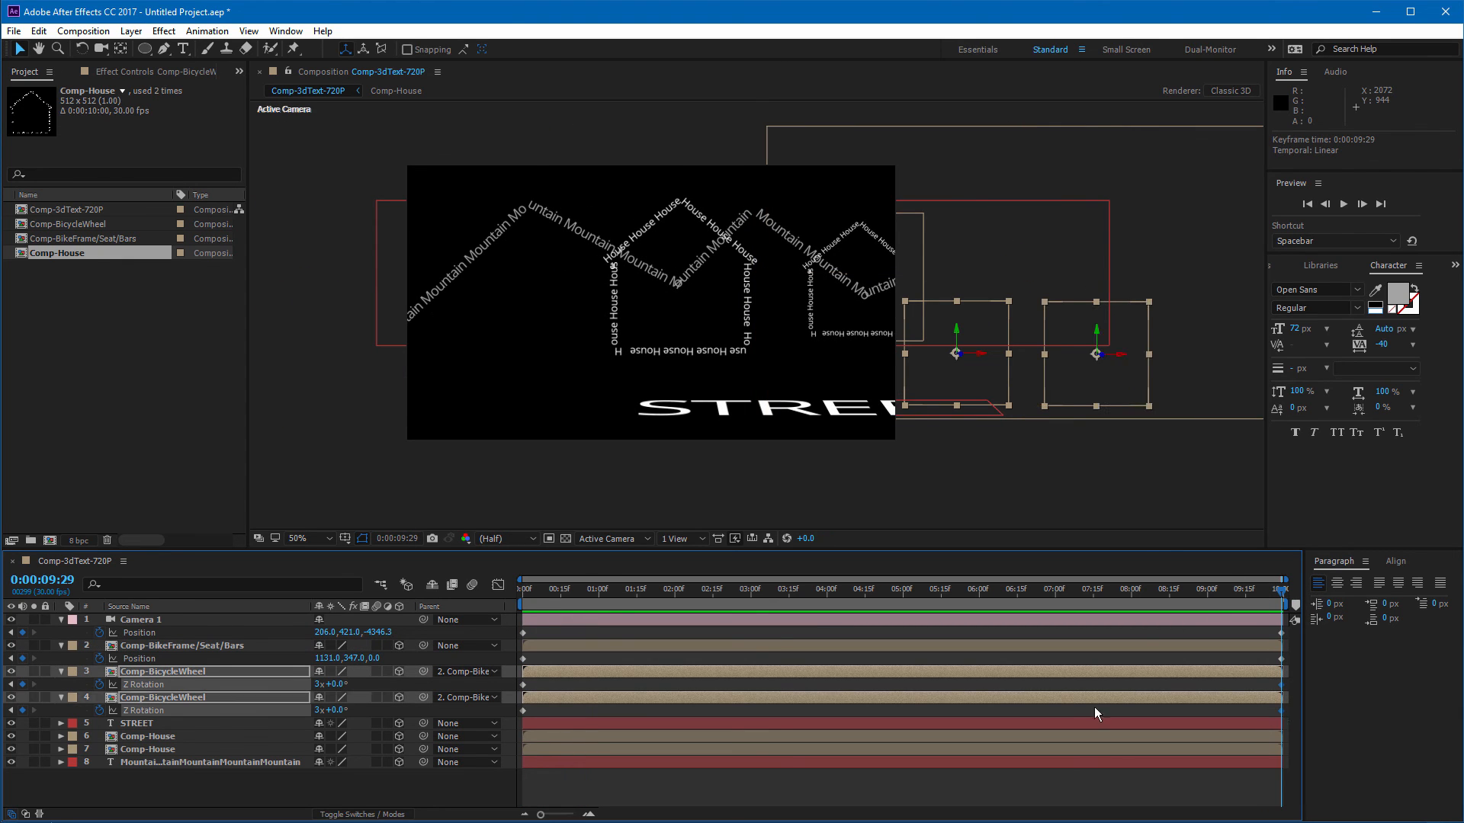
left_click(318, 684)
type("2")
key("Return")
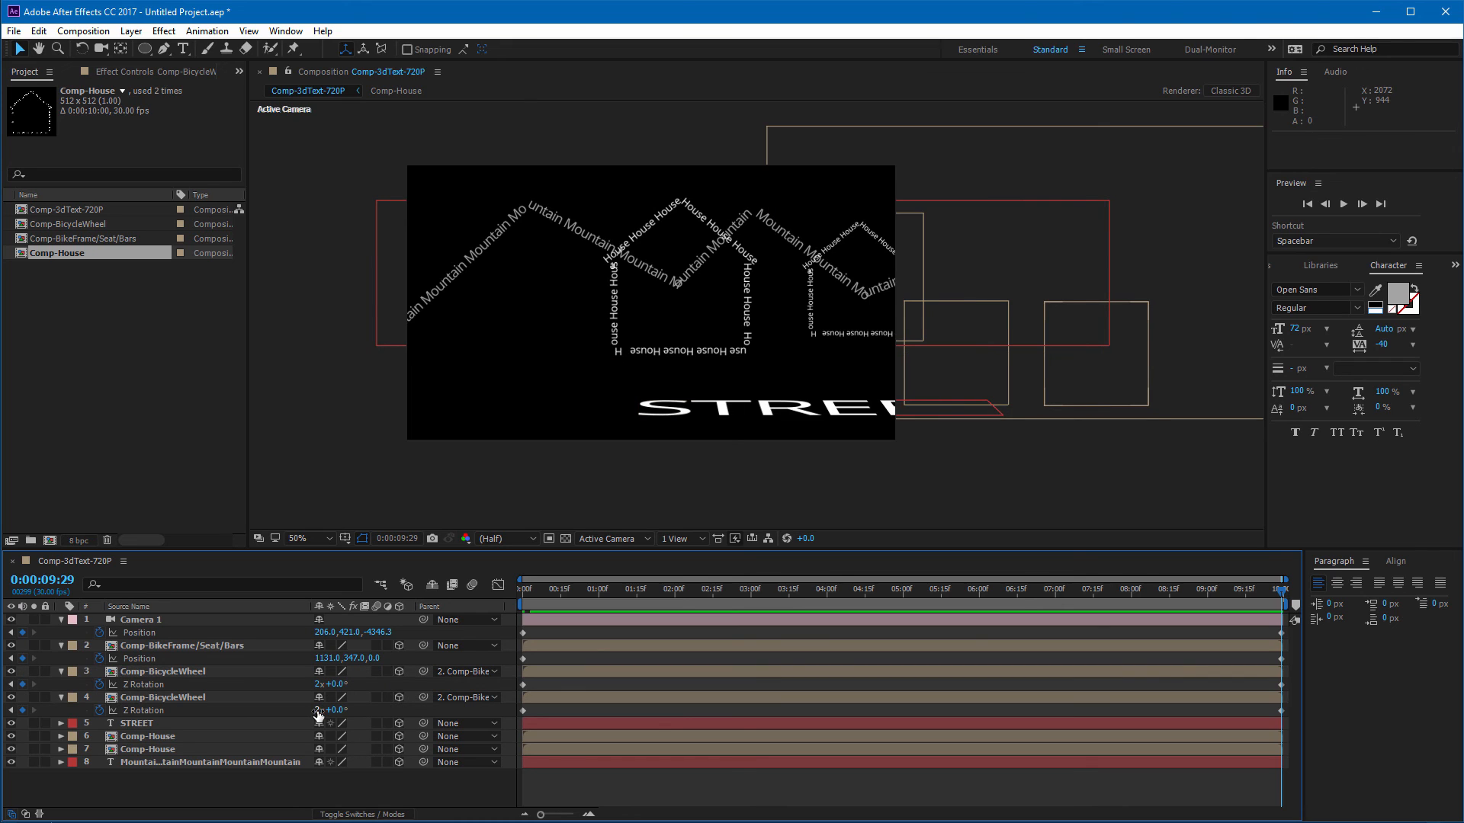
left_click(317, 710)
key("Return")
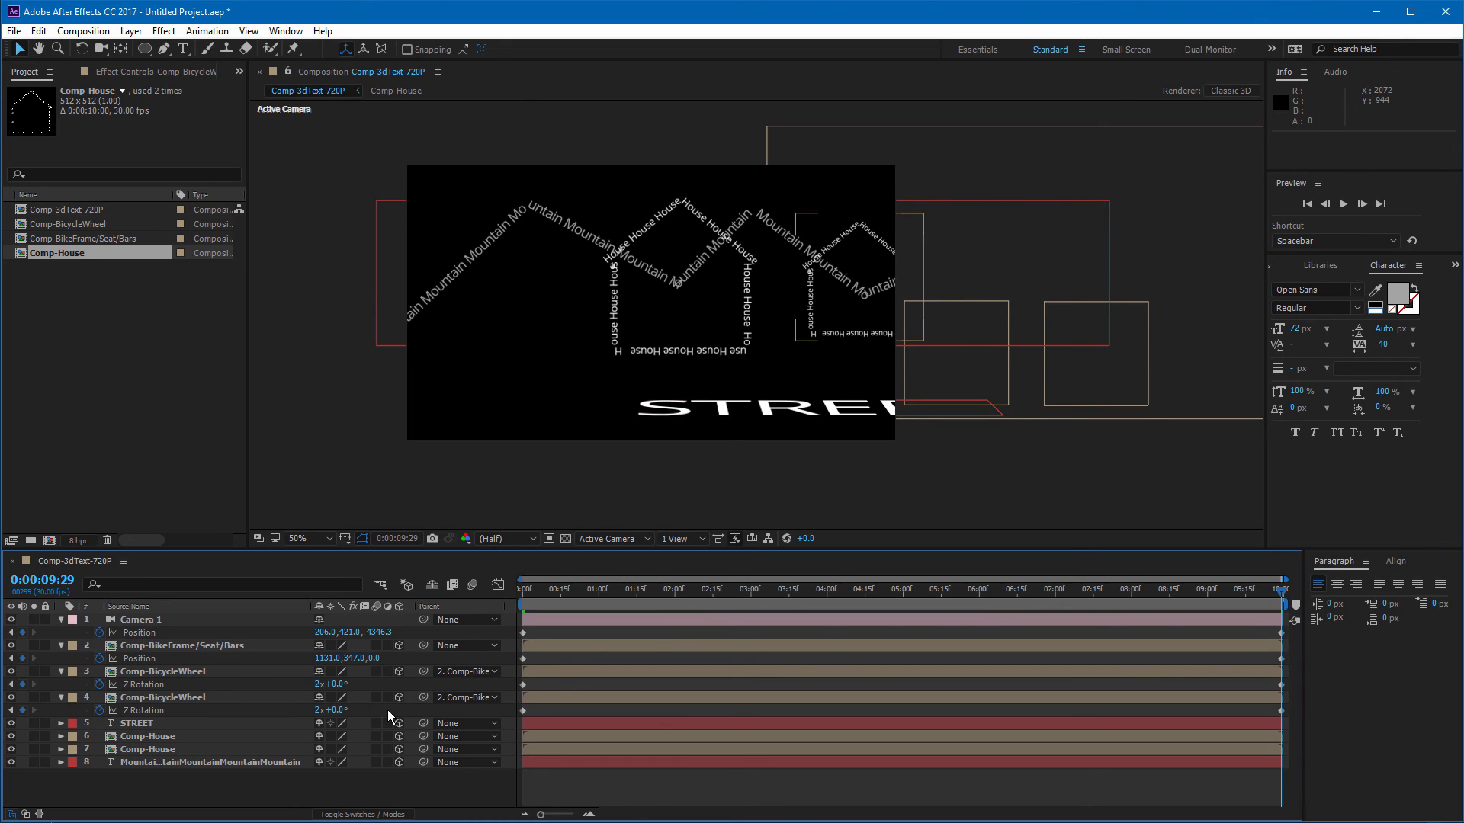
Step: Preview the animation from the start, then scrub the timeline to about 2 seconds
key("Home")
key("space")
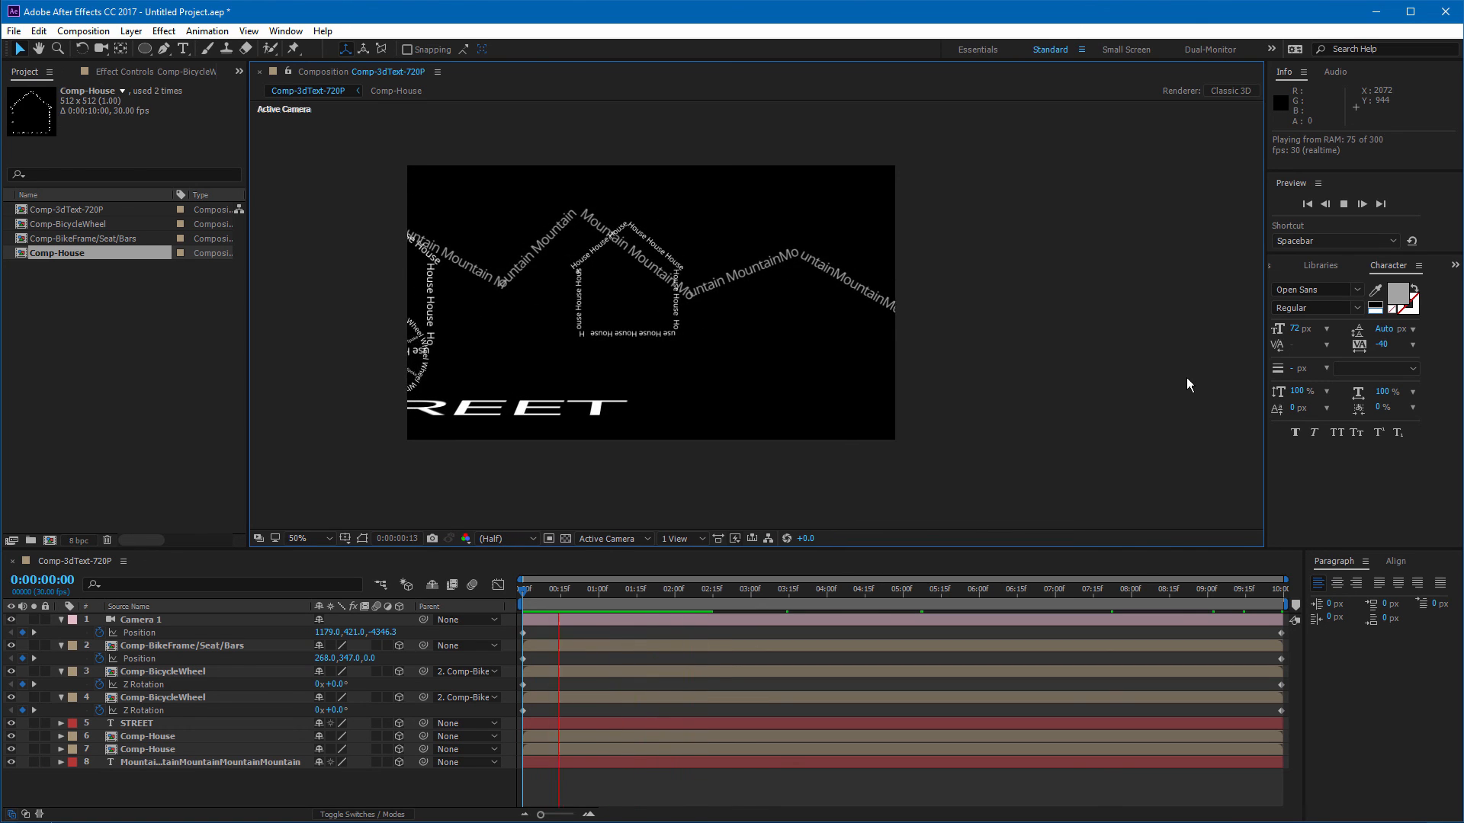
left_click(588, 602)
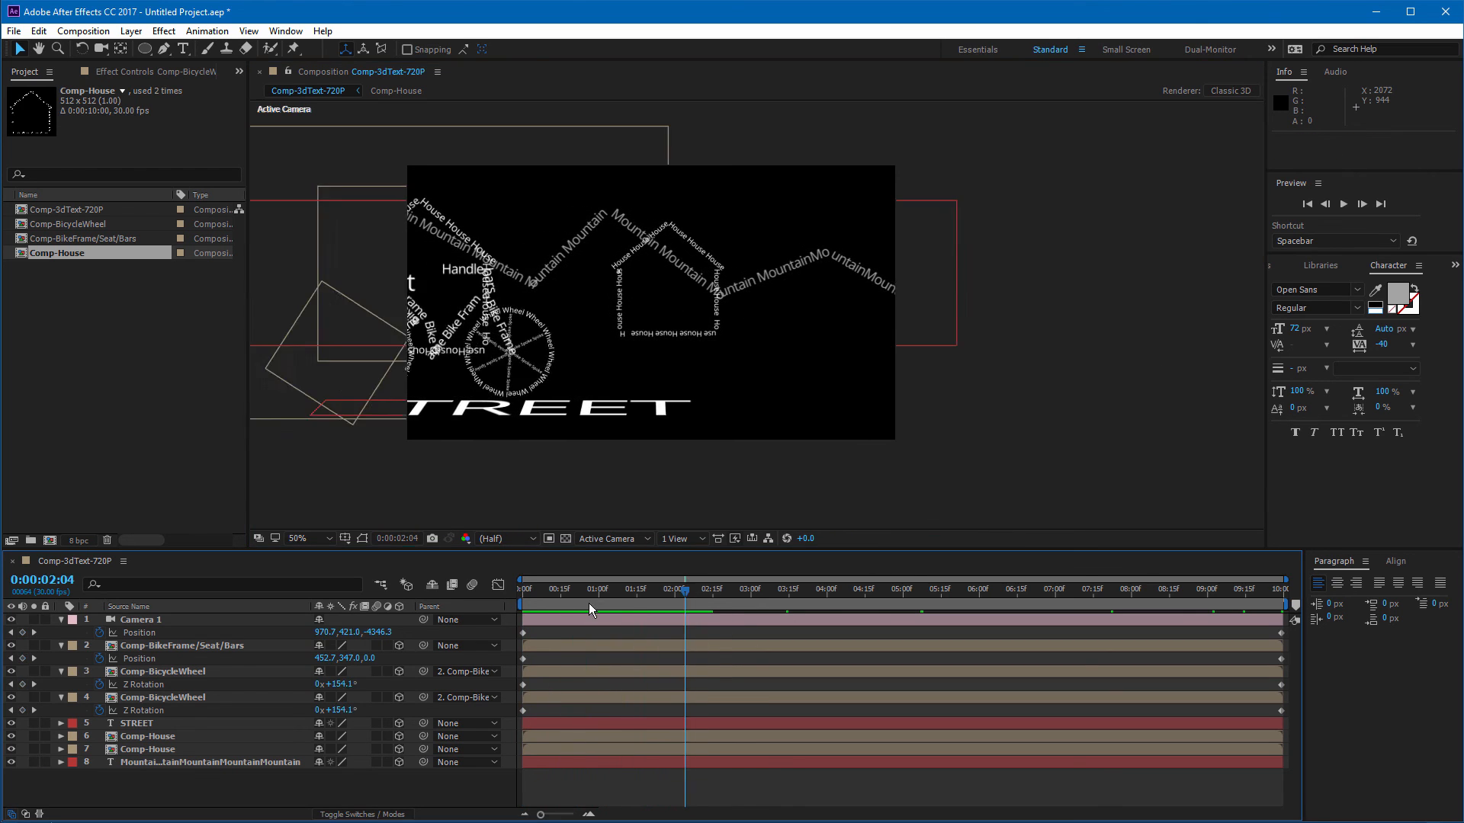